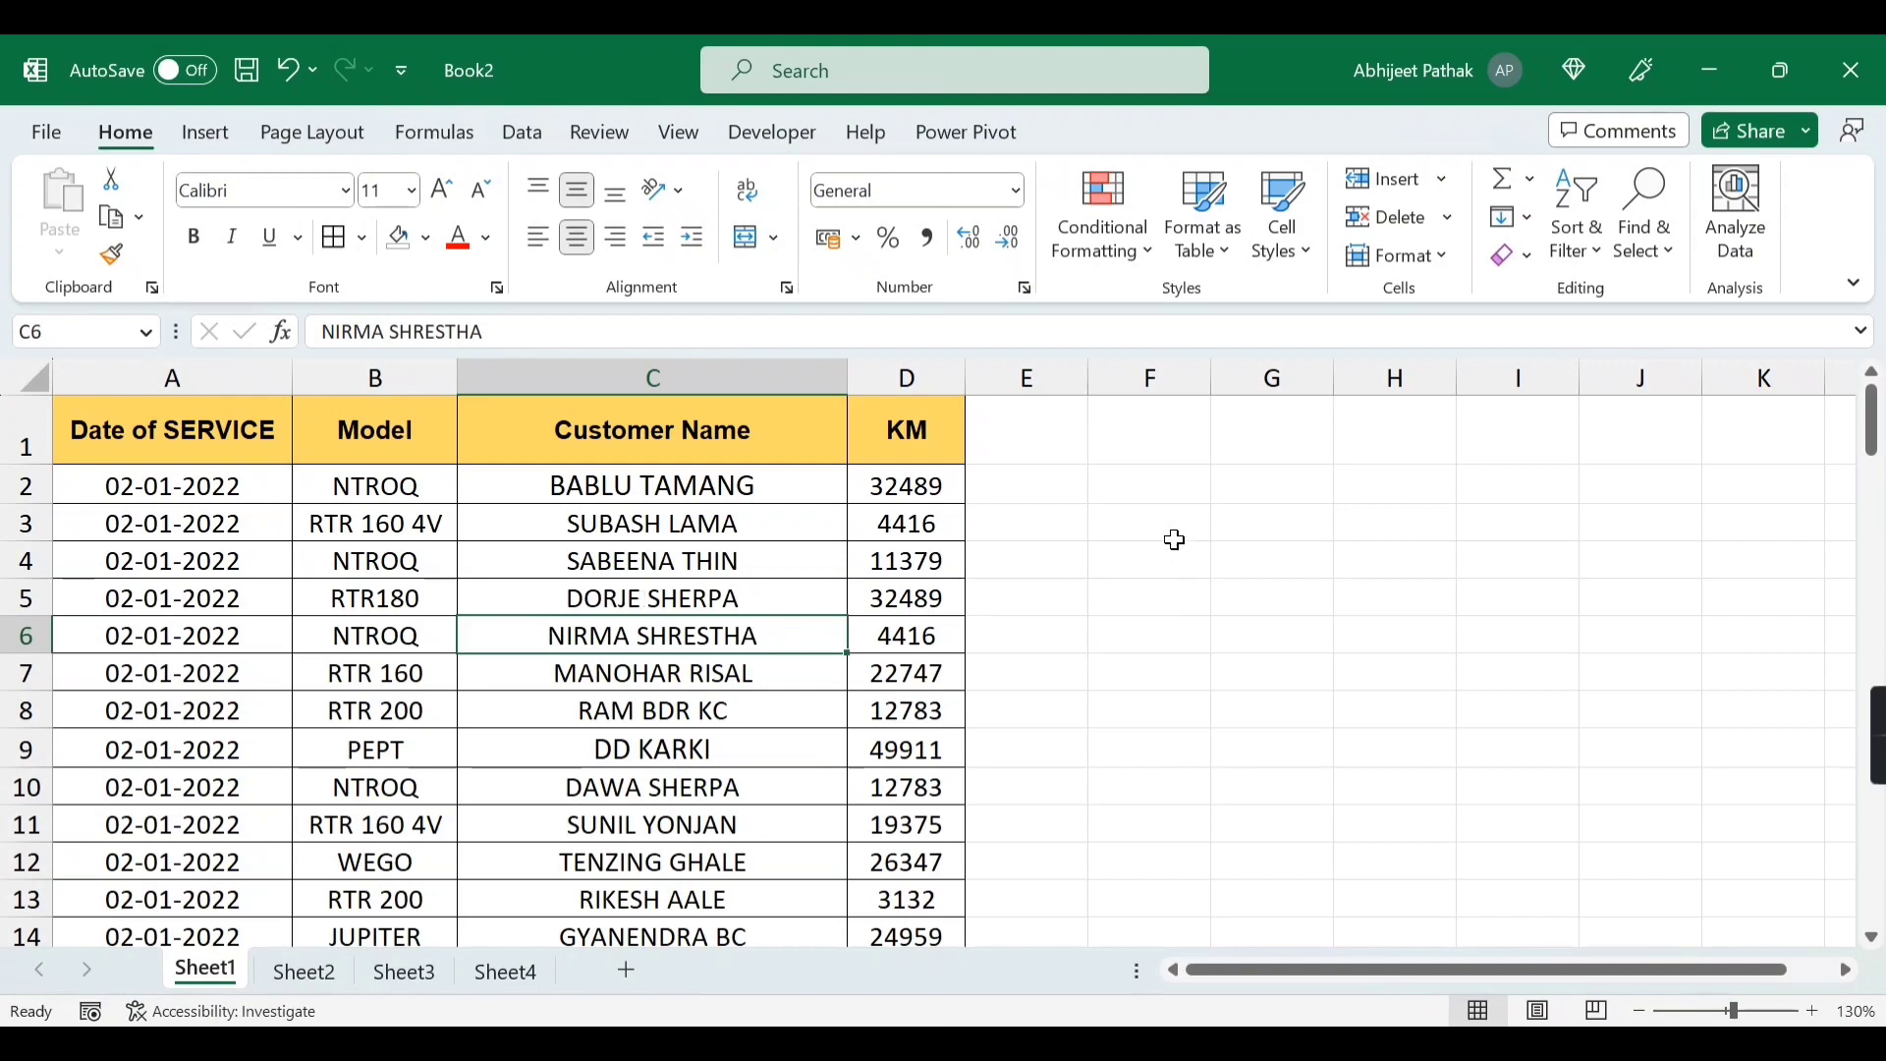
- Give cell D3 a light orange fill, make its text bold and italic, and browse the available fonts
click(911, 525)
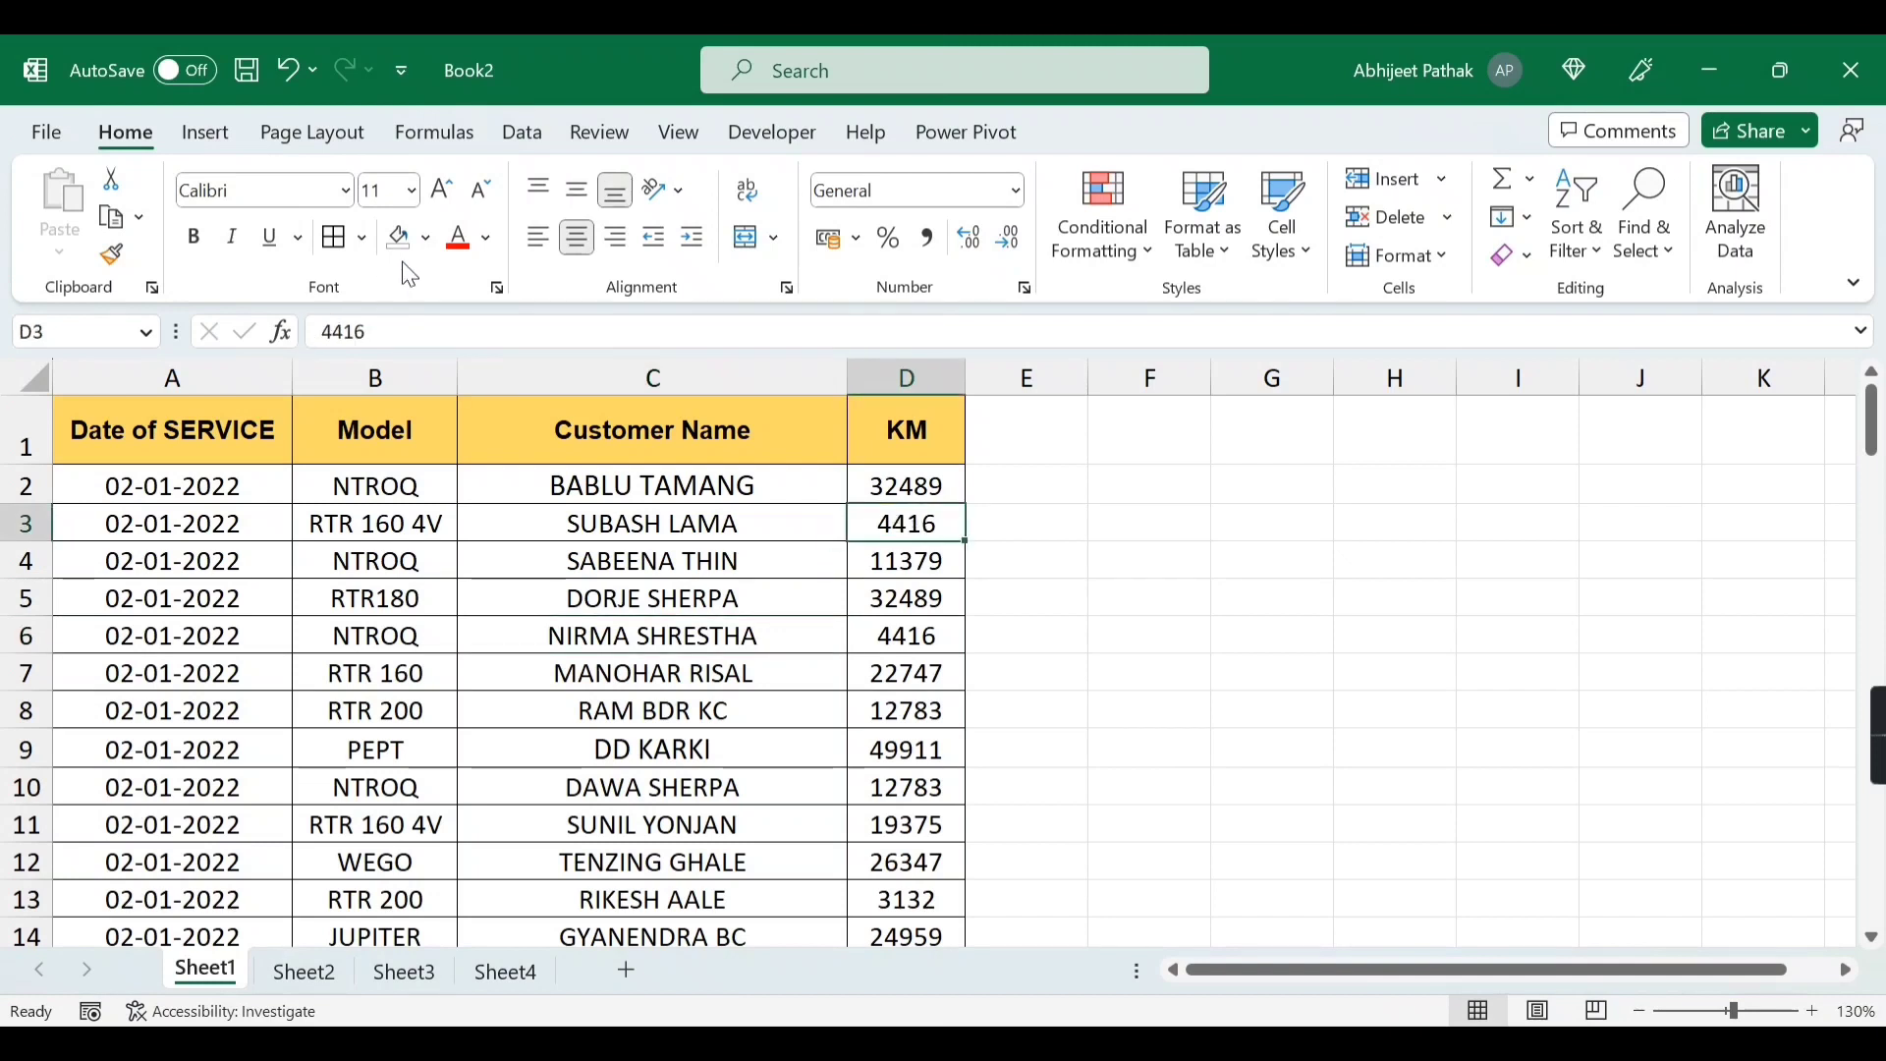
click(425, 238)
click(532, 374)
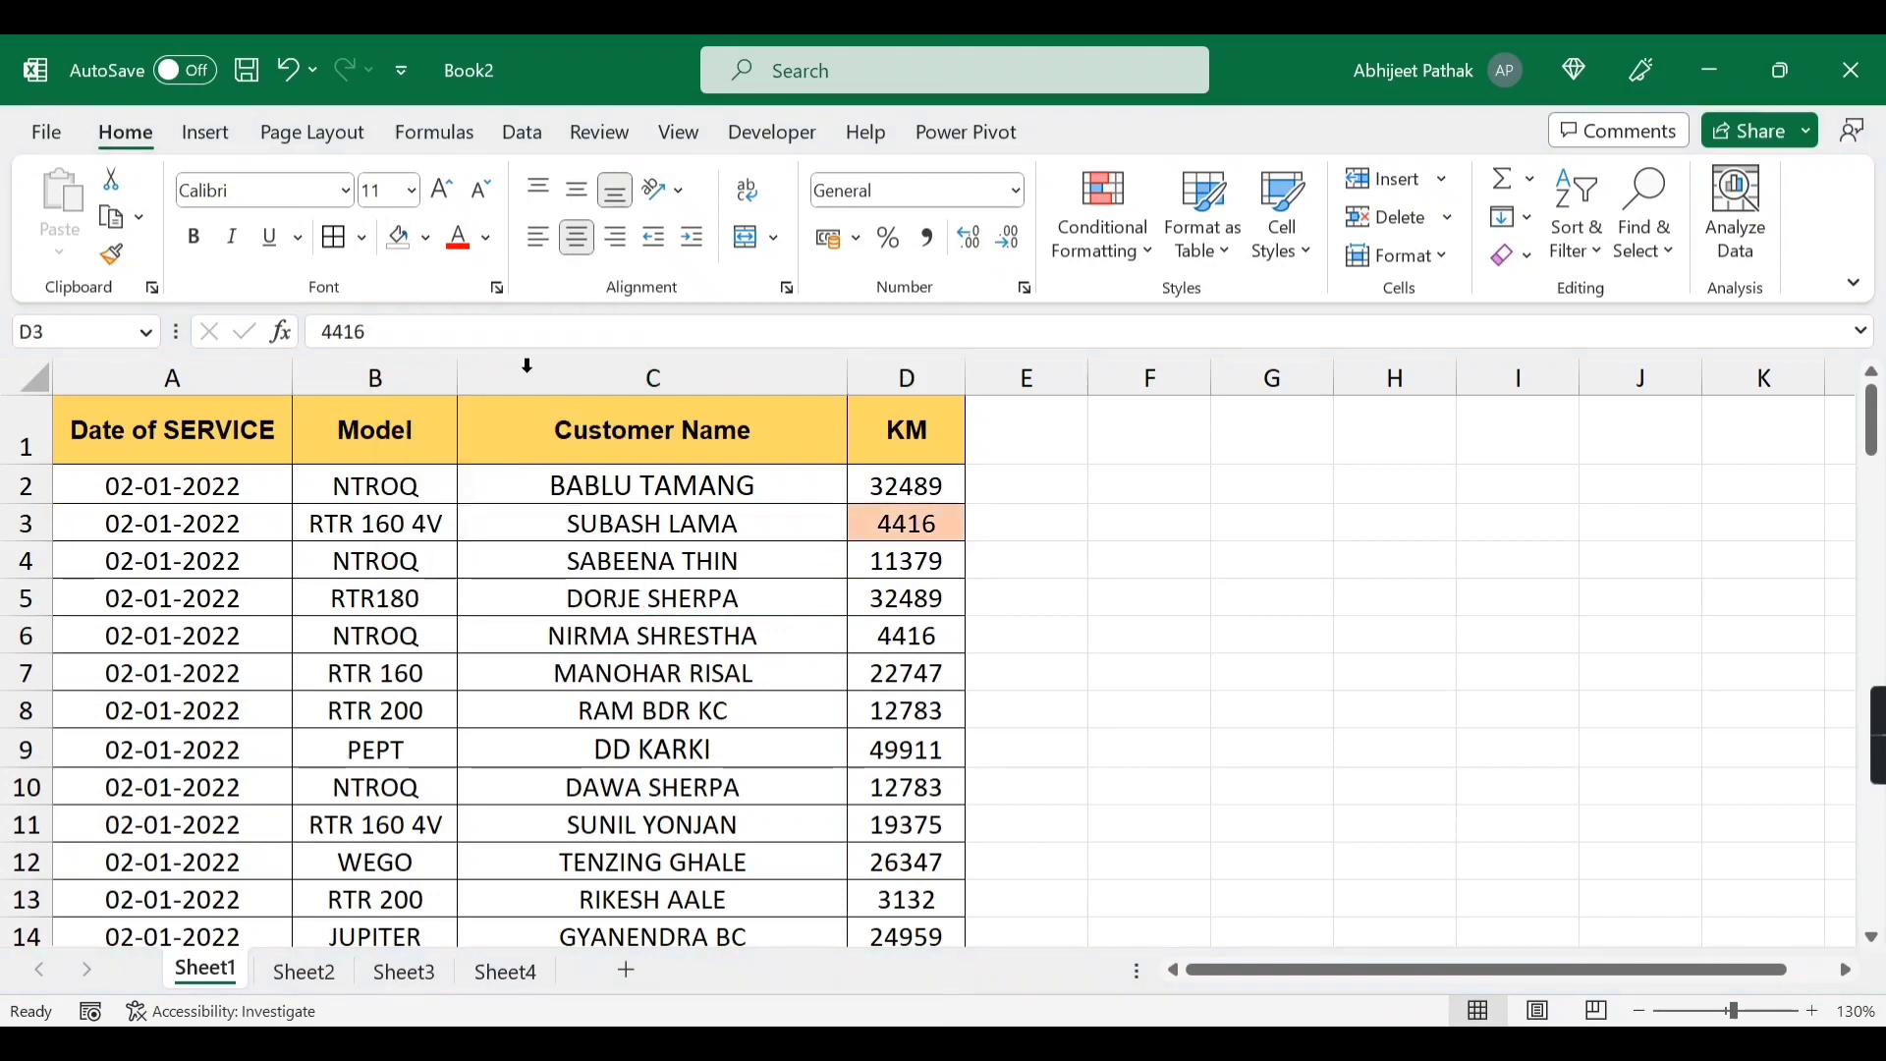
click(194, 237)
click(232, 237)
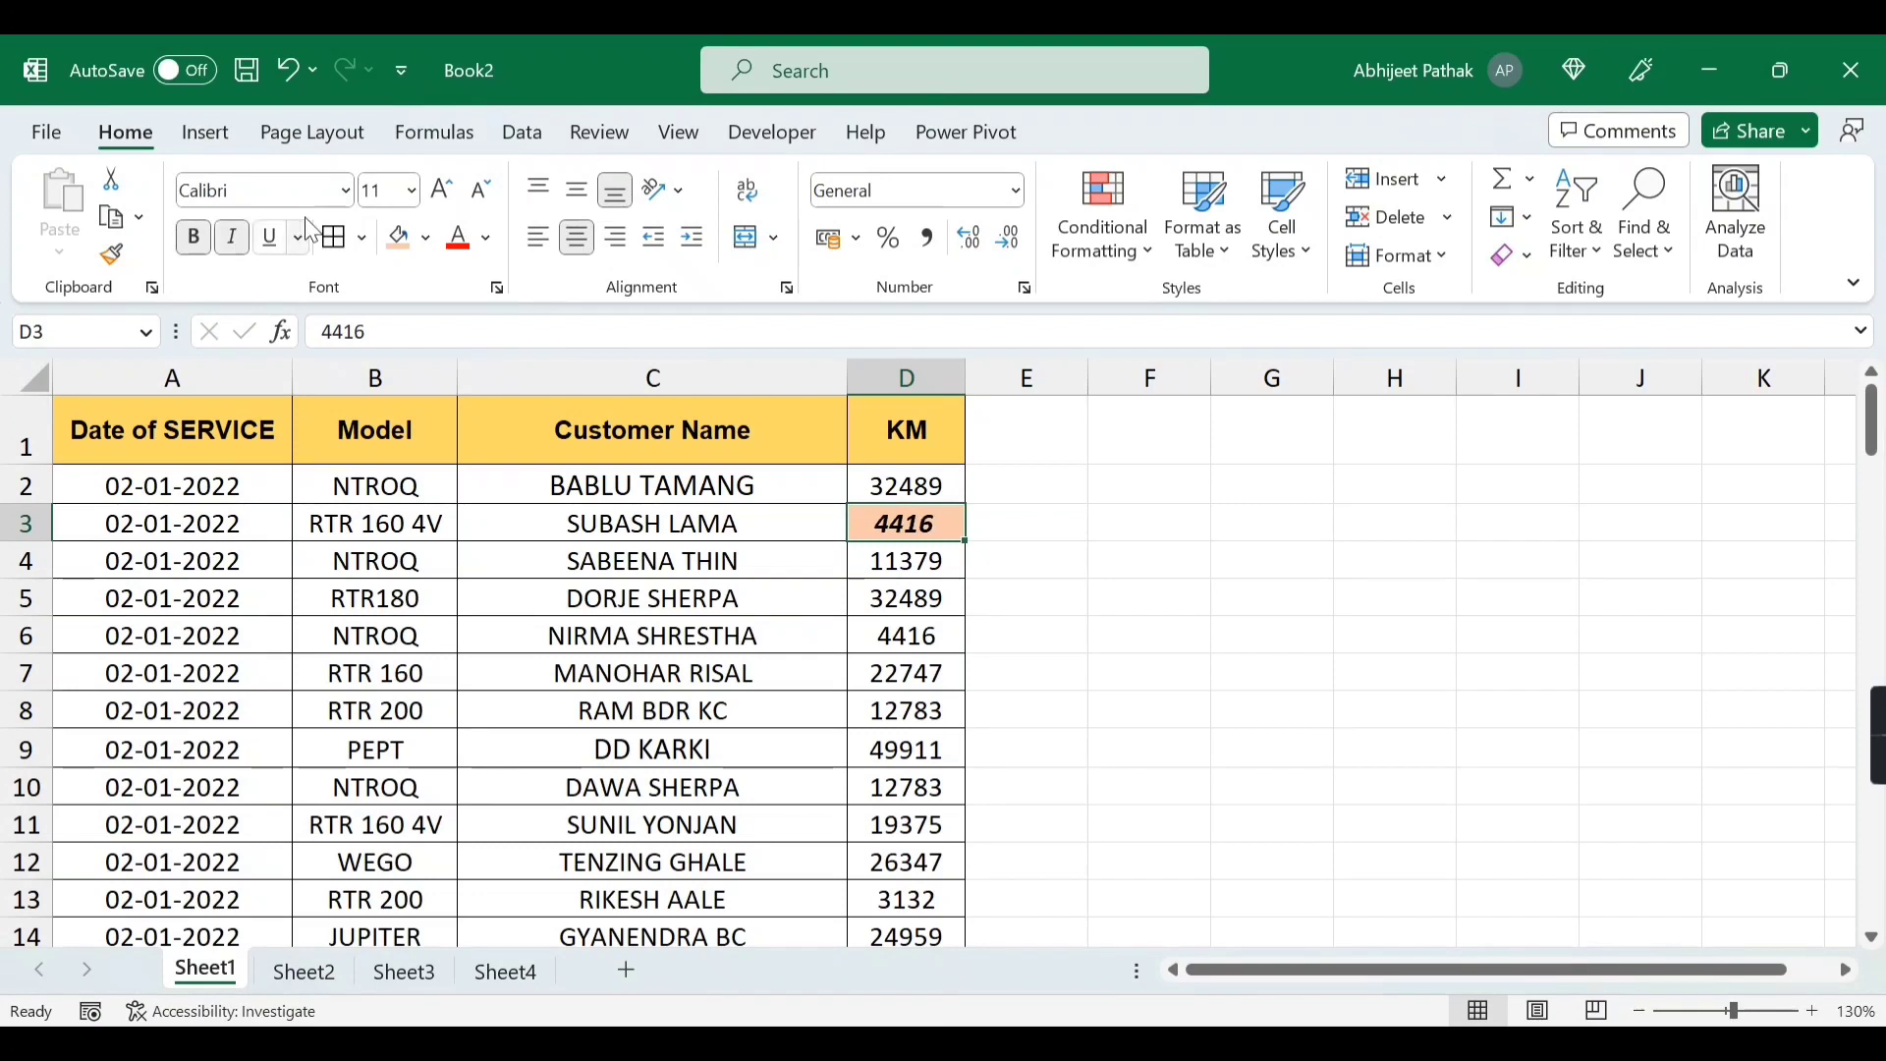
click(346, 189)
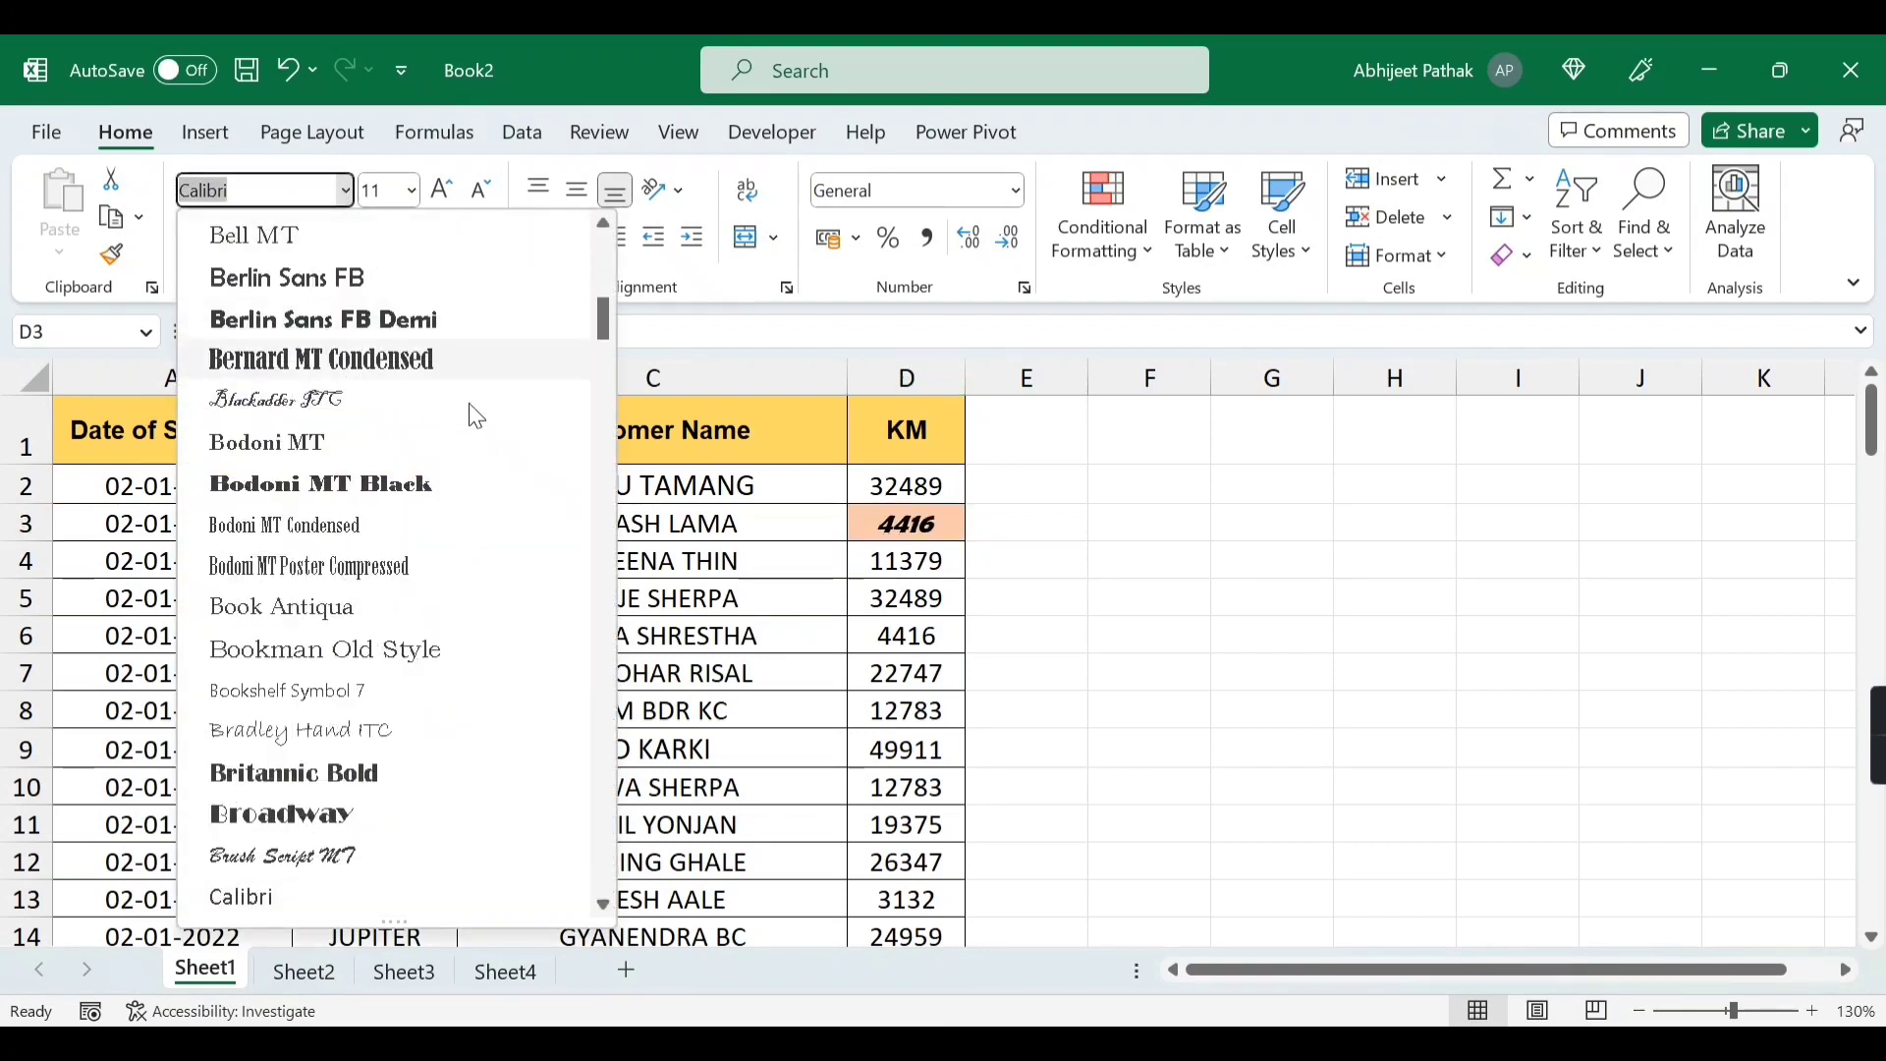
click(927, 515)
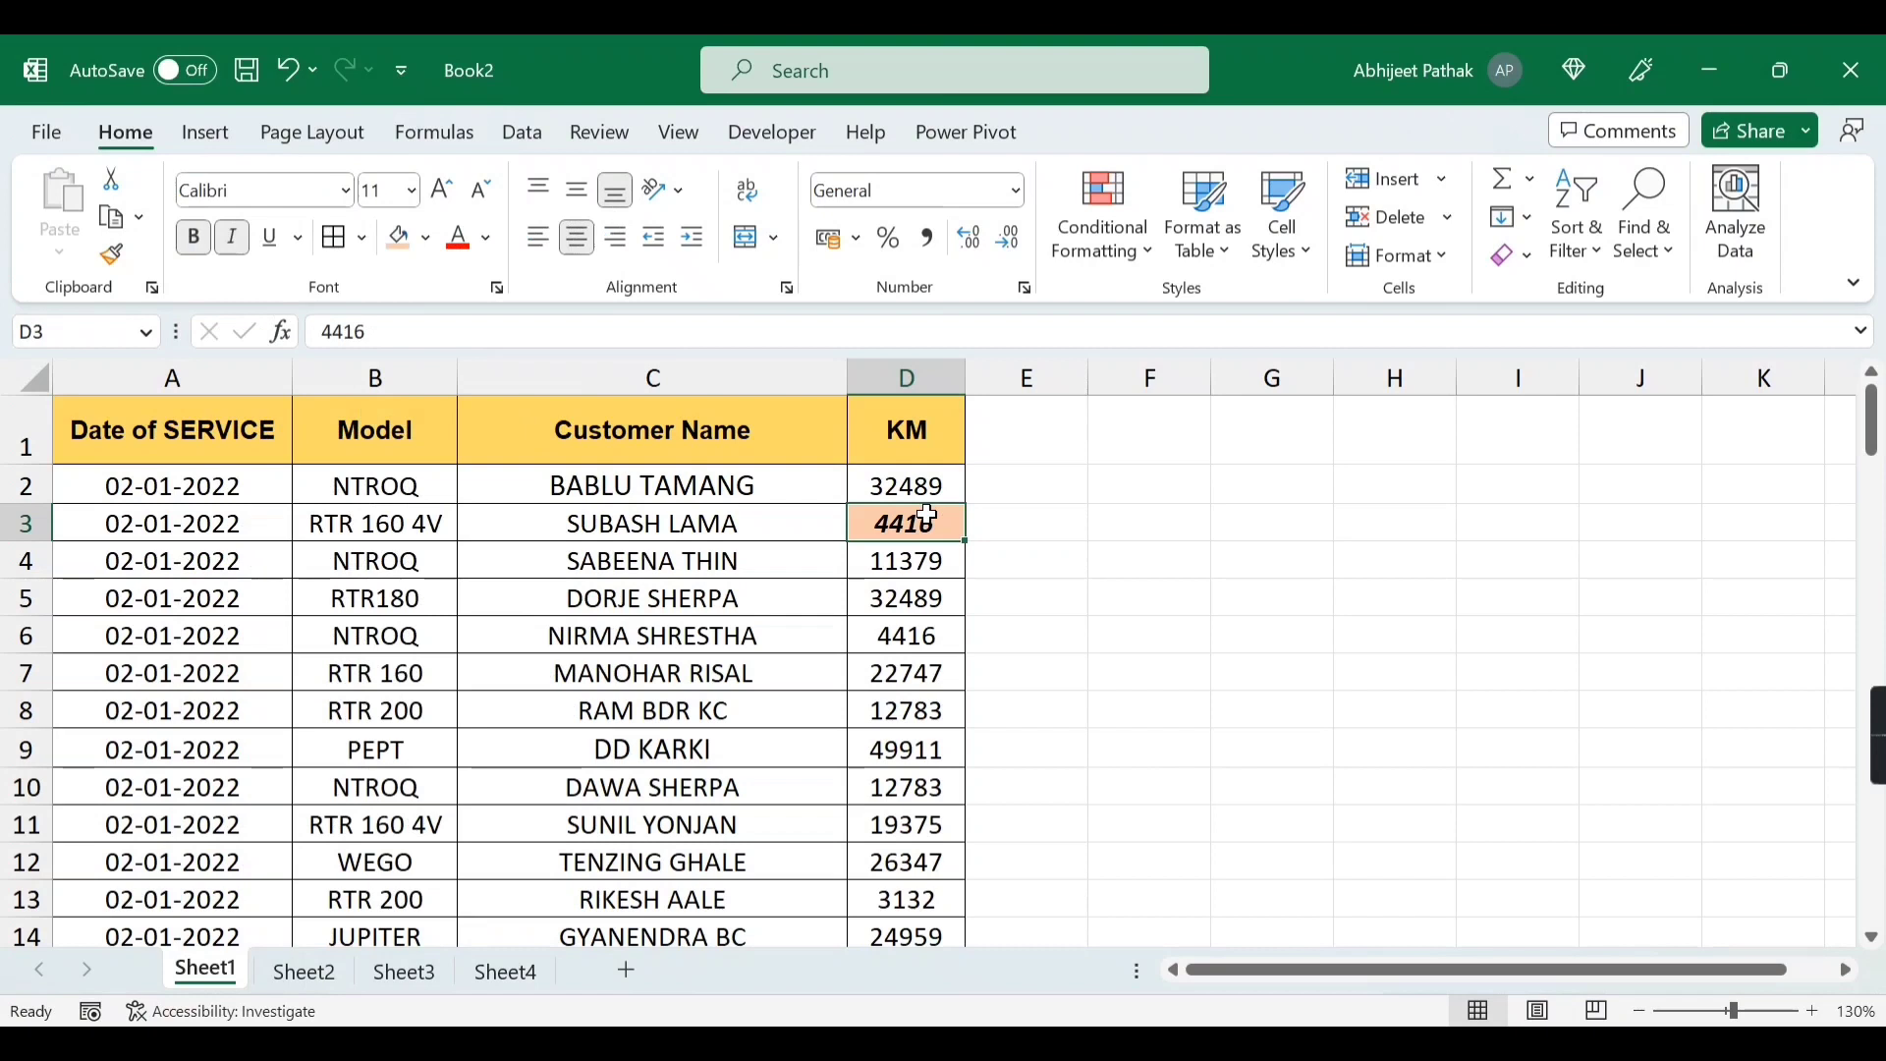
- Undo the italic, bold and fill formatting applied to cell D3
key(ctrl+z)
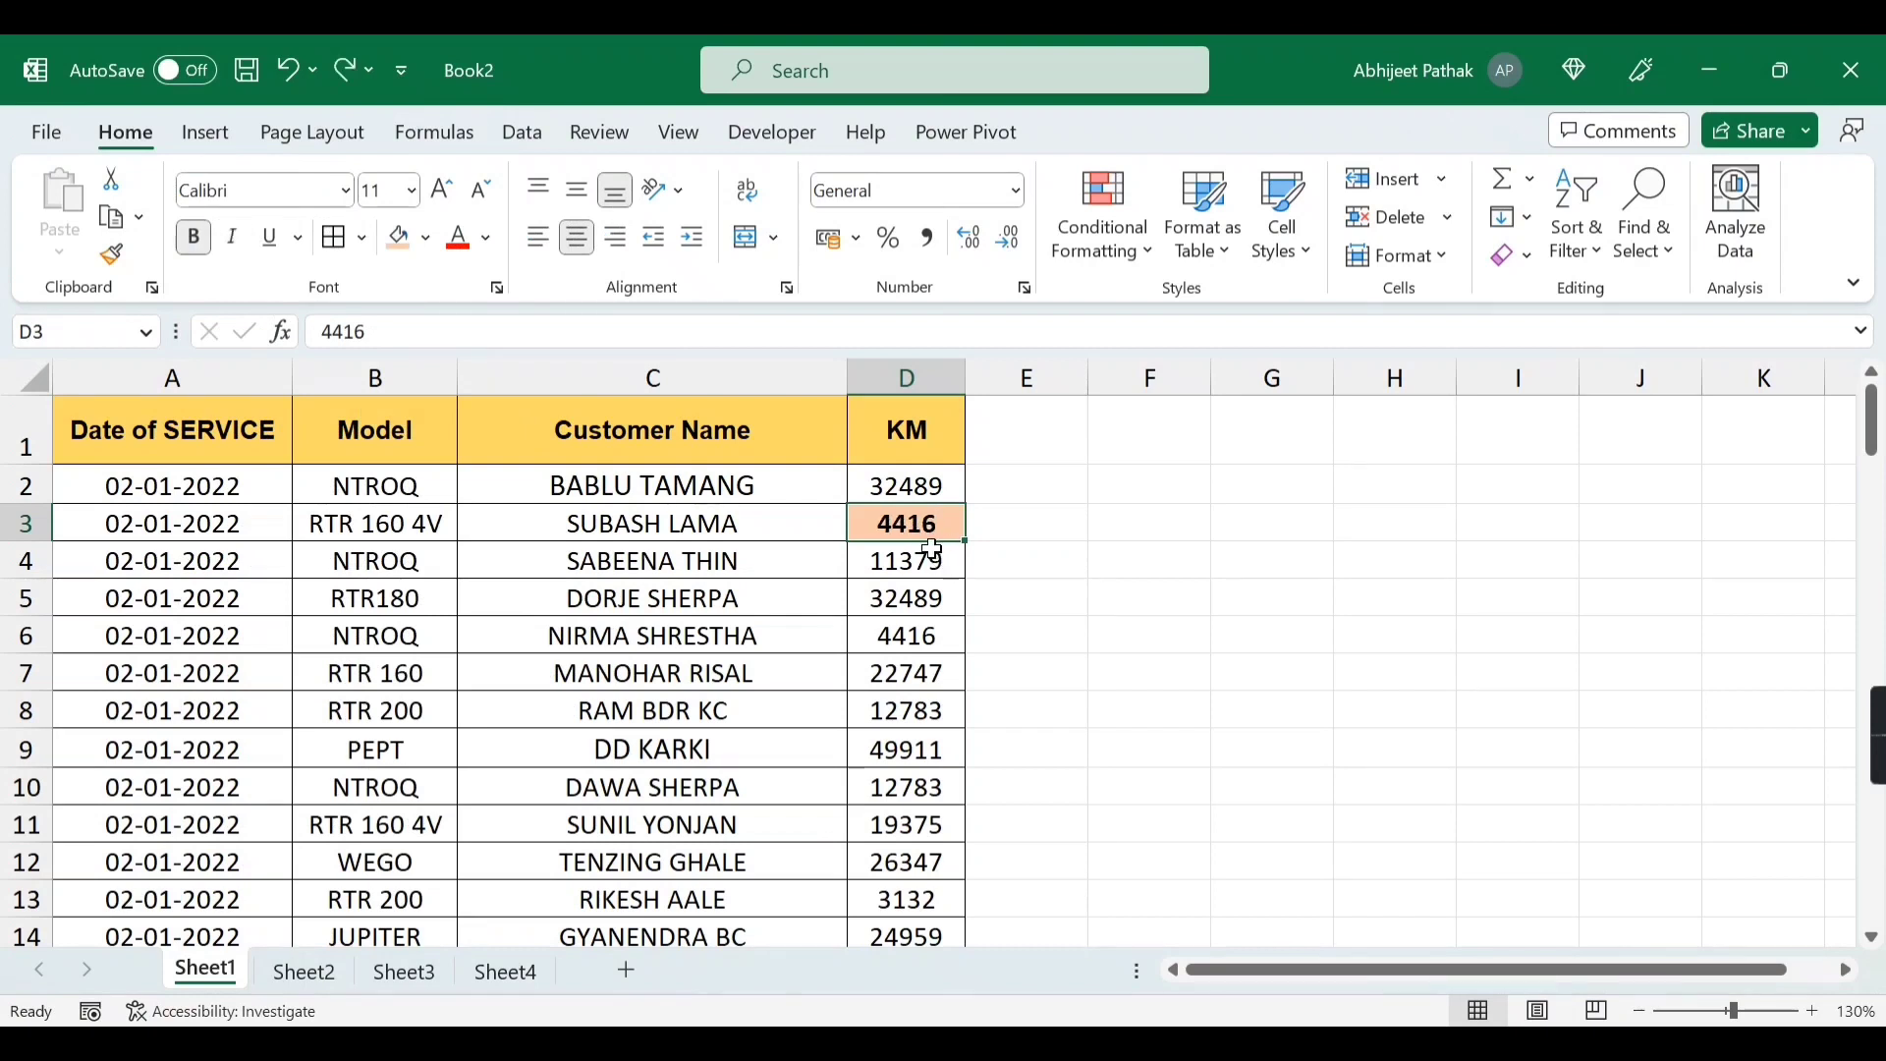
key(ctrl+z)
key(ctrl+z)
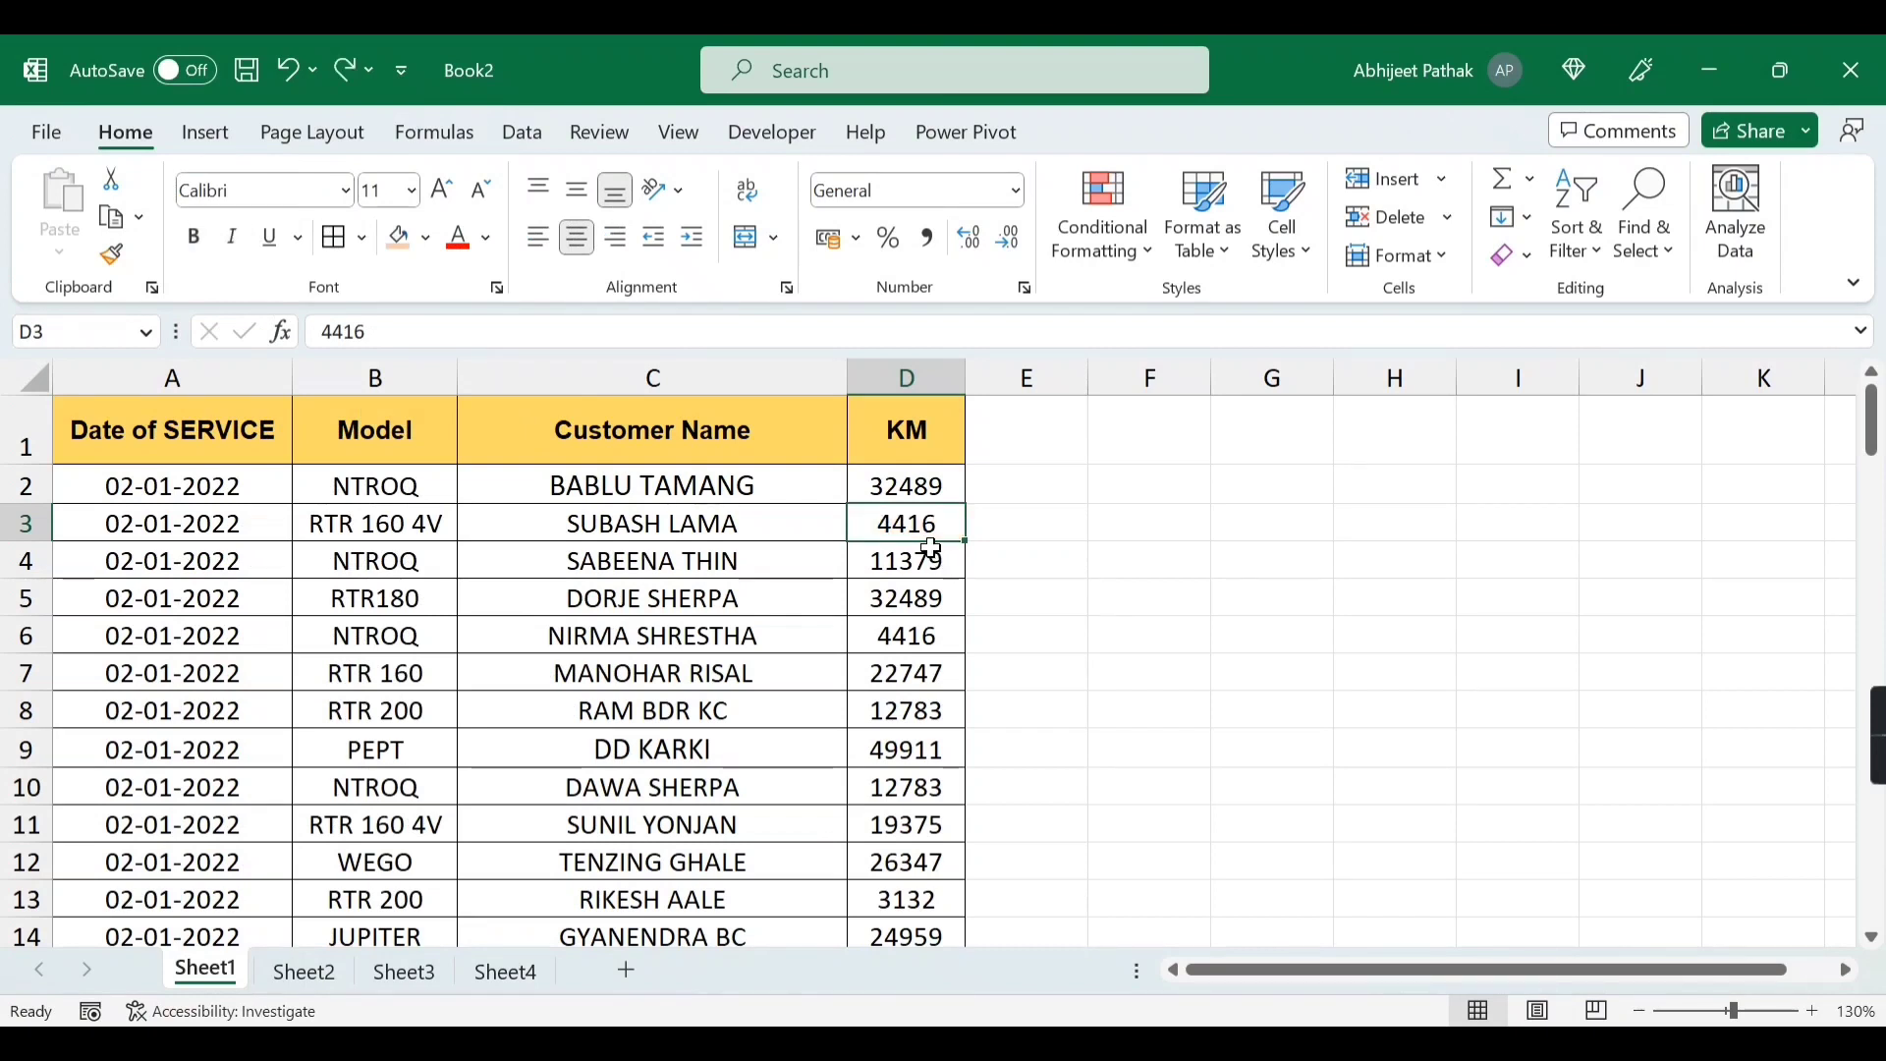
- Examine the date, model, customer name and KM columns of the service table
click(912, 379)
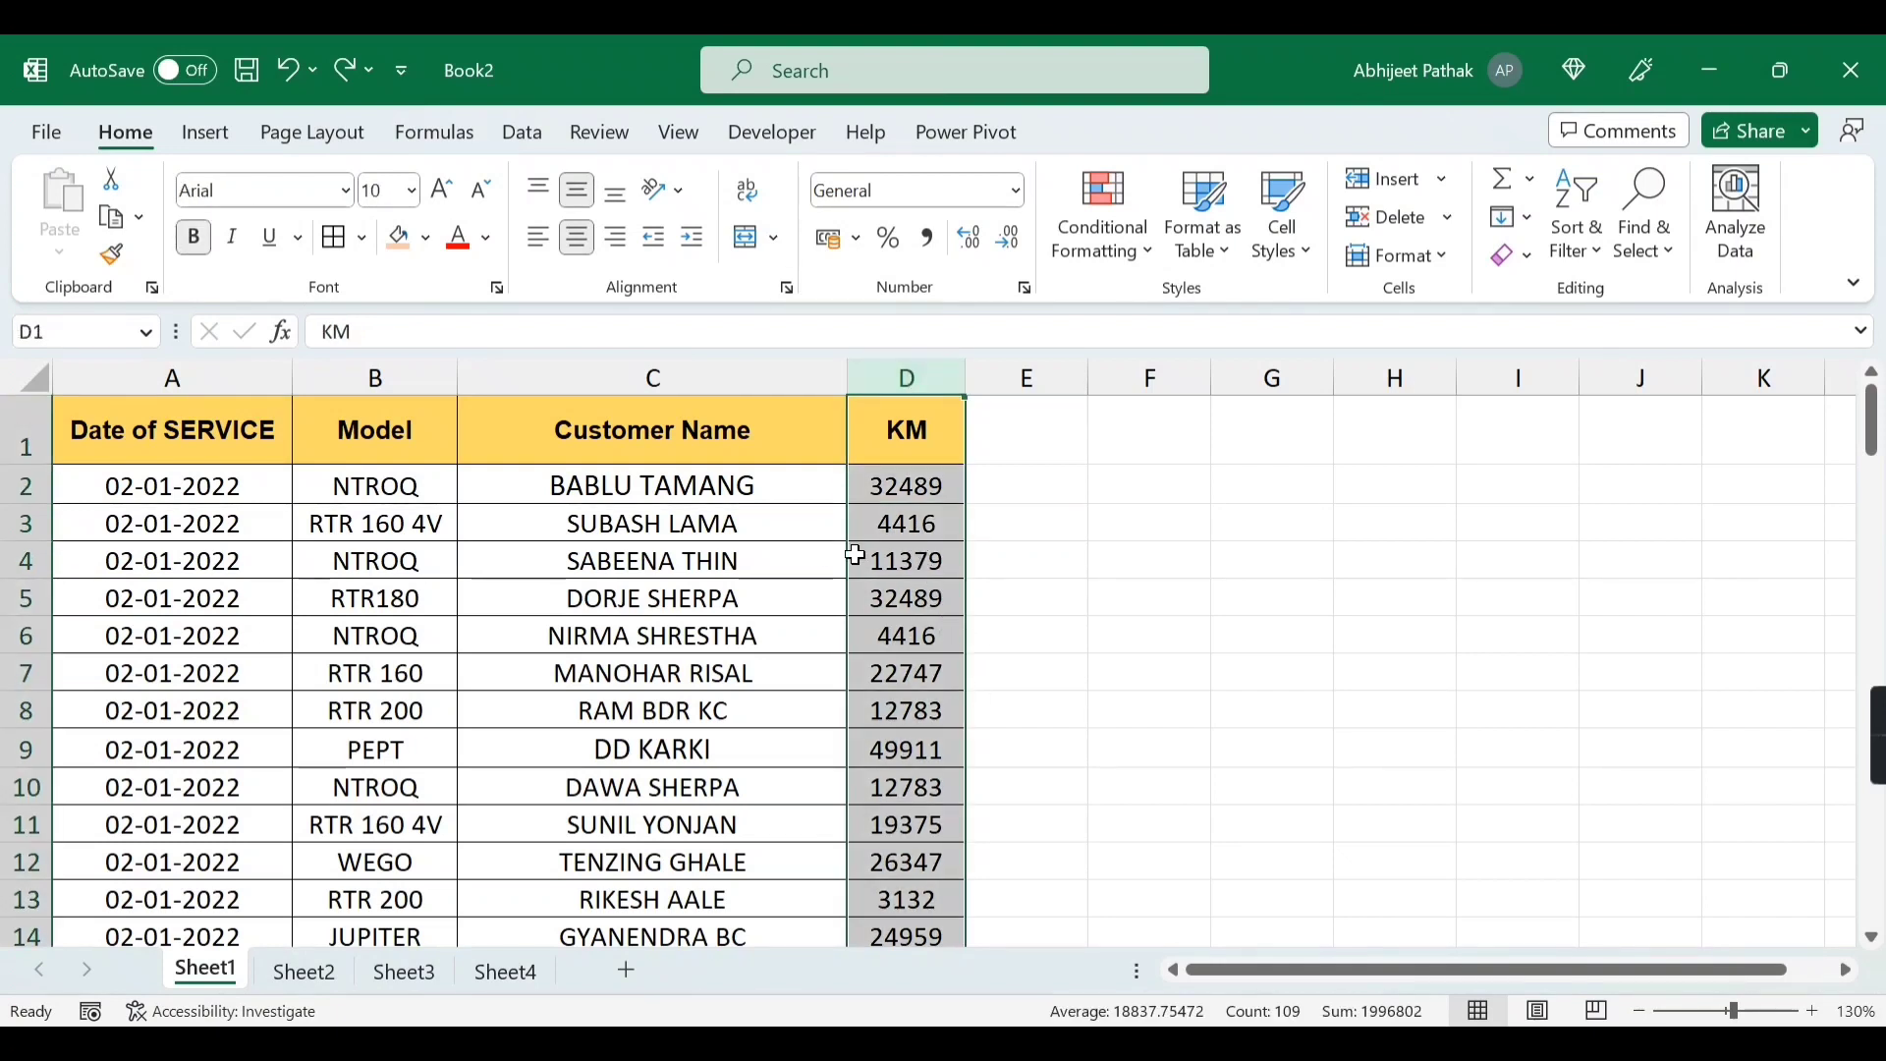
click(191, 379)
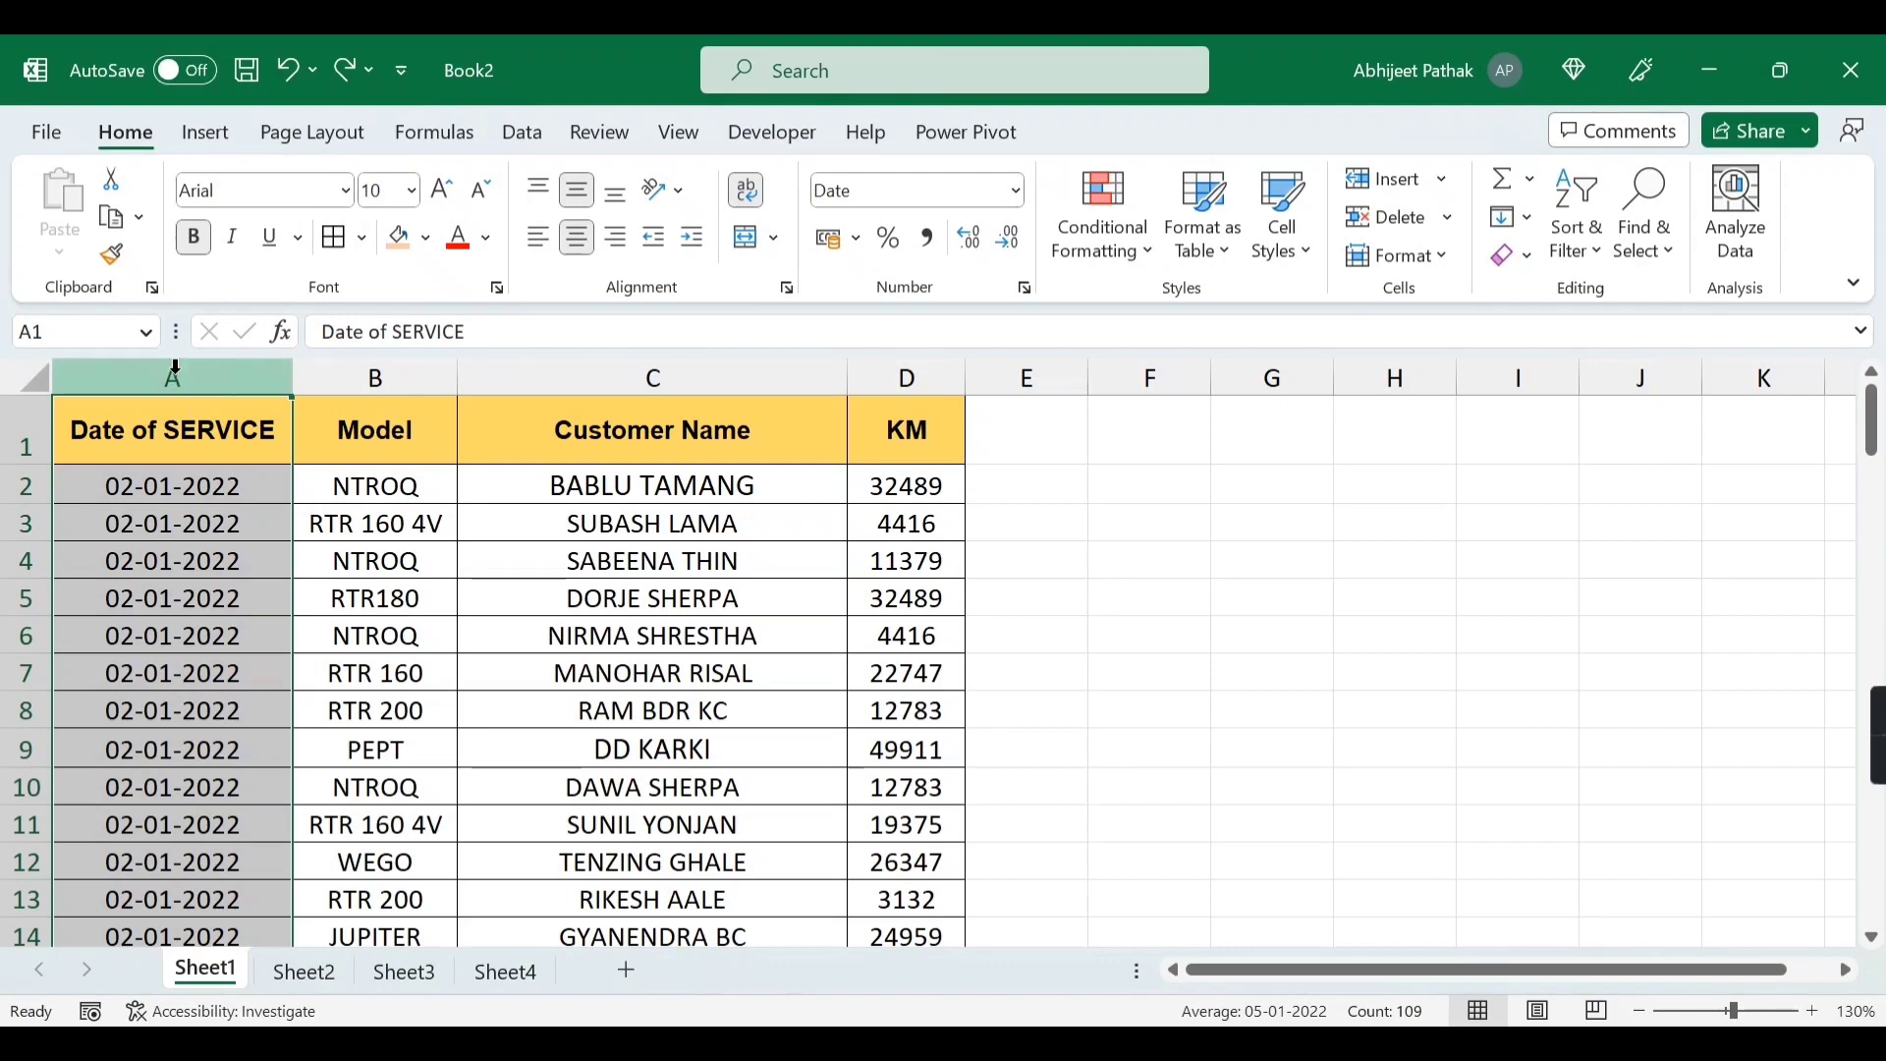
click(386, 376)
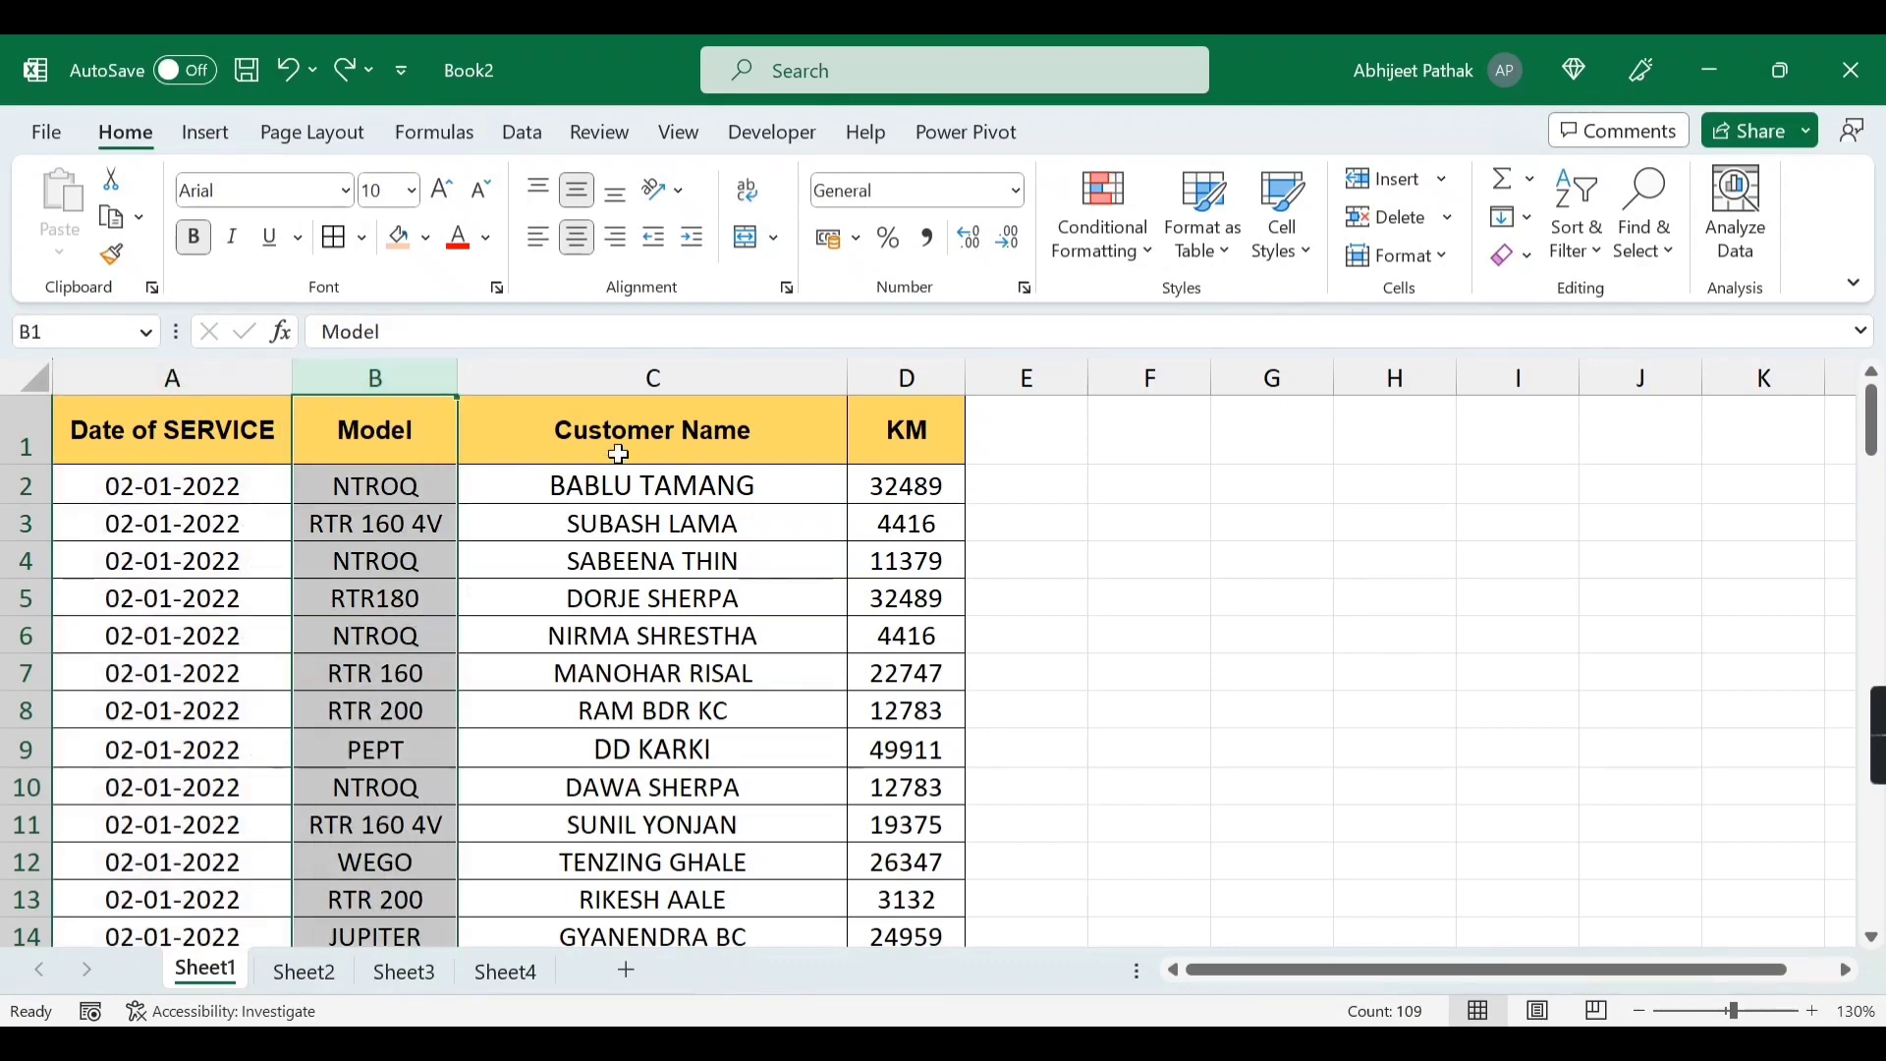
click(688, 377)
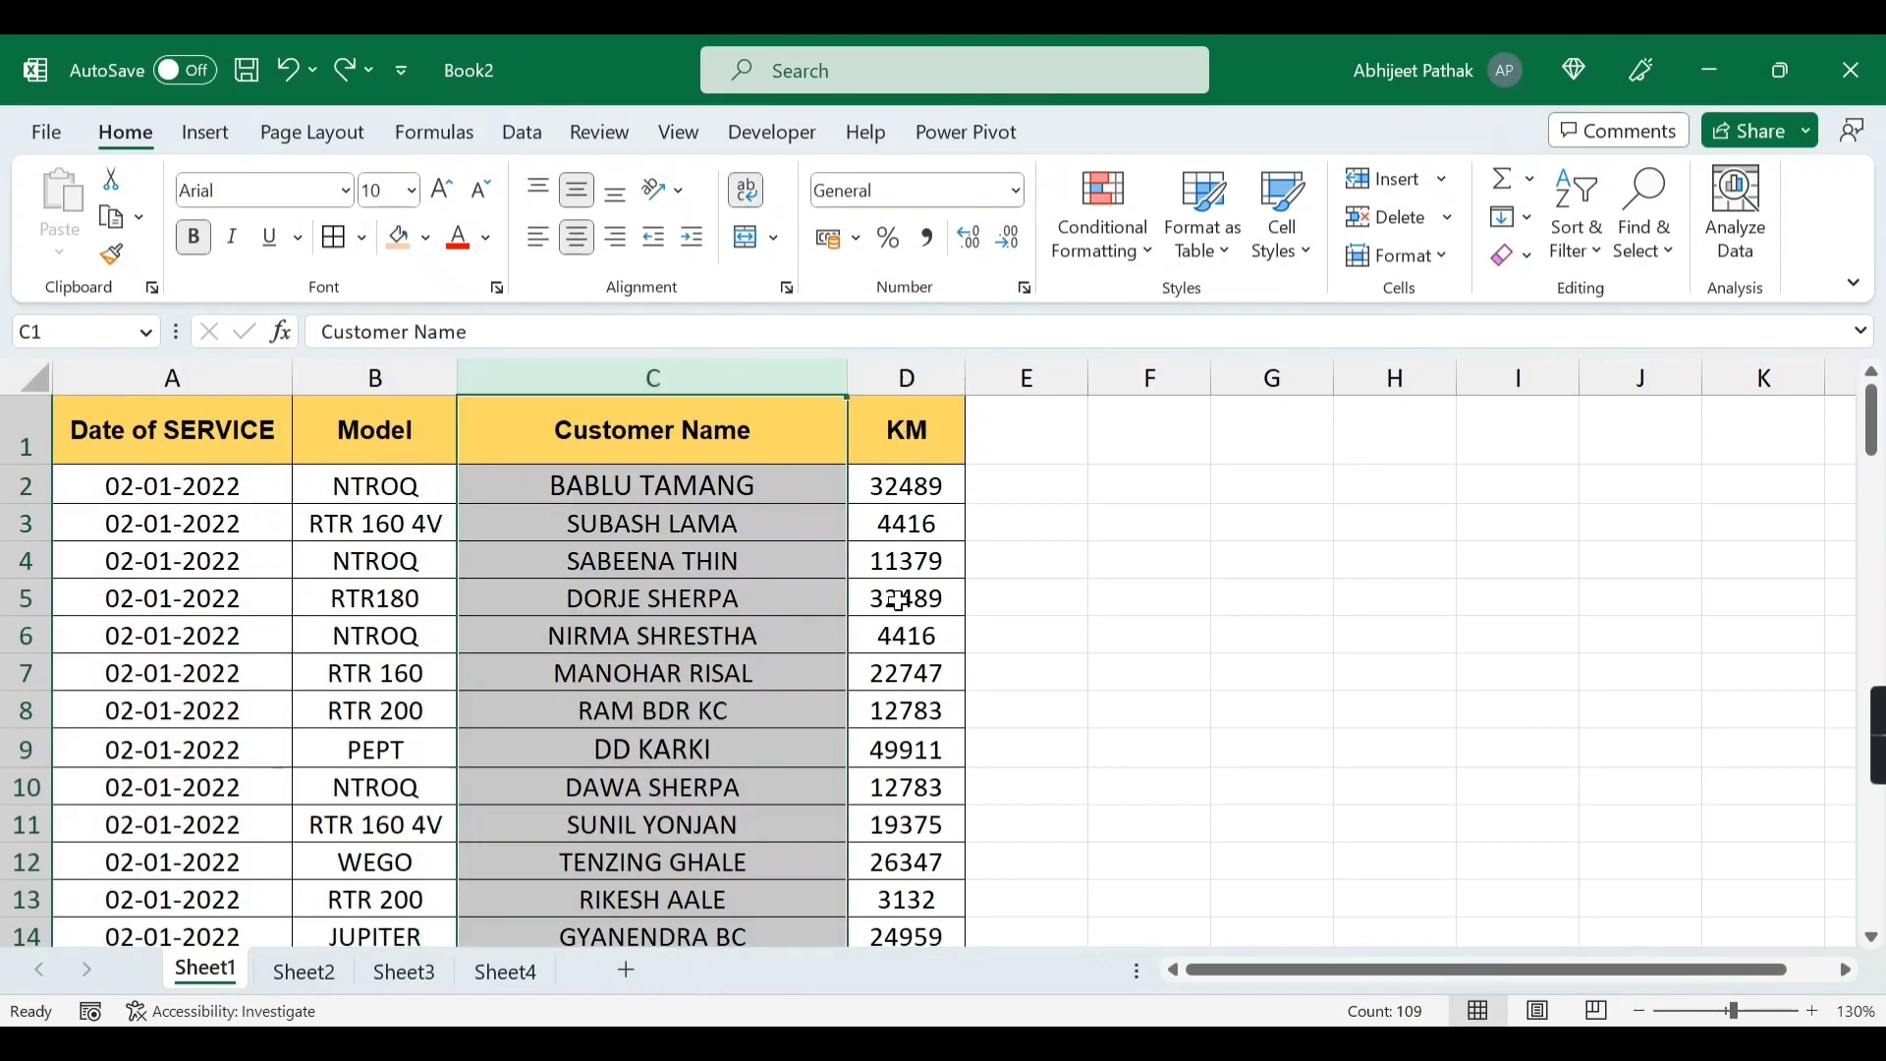
click(912, 518)
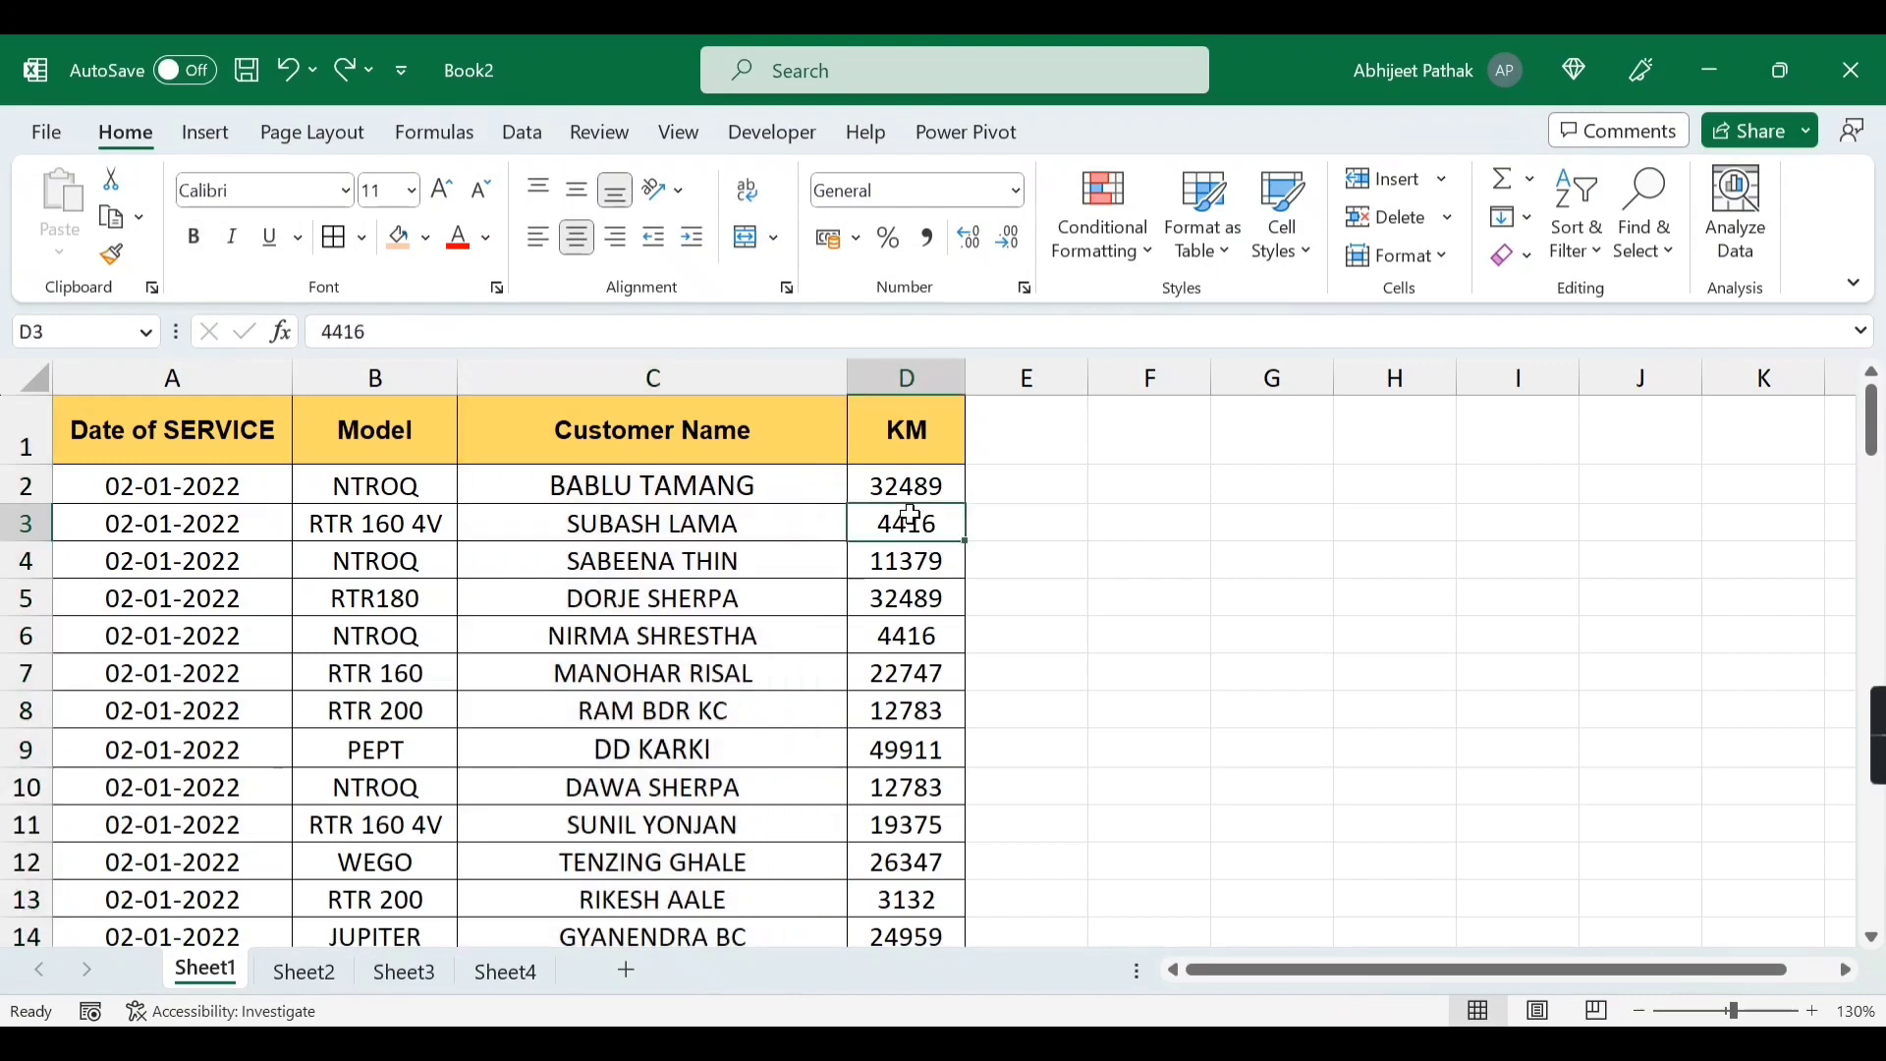
scroll(924, 580, down, 4)
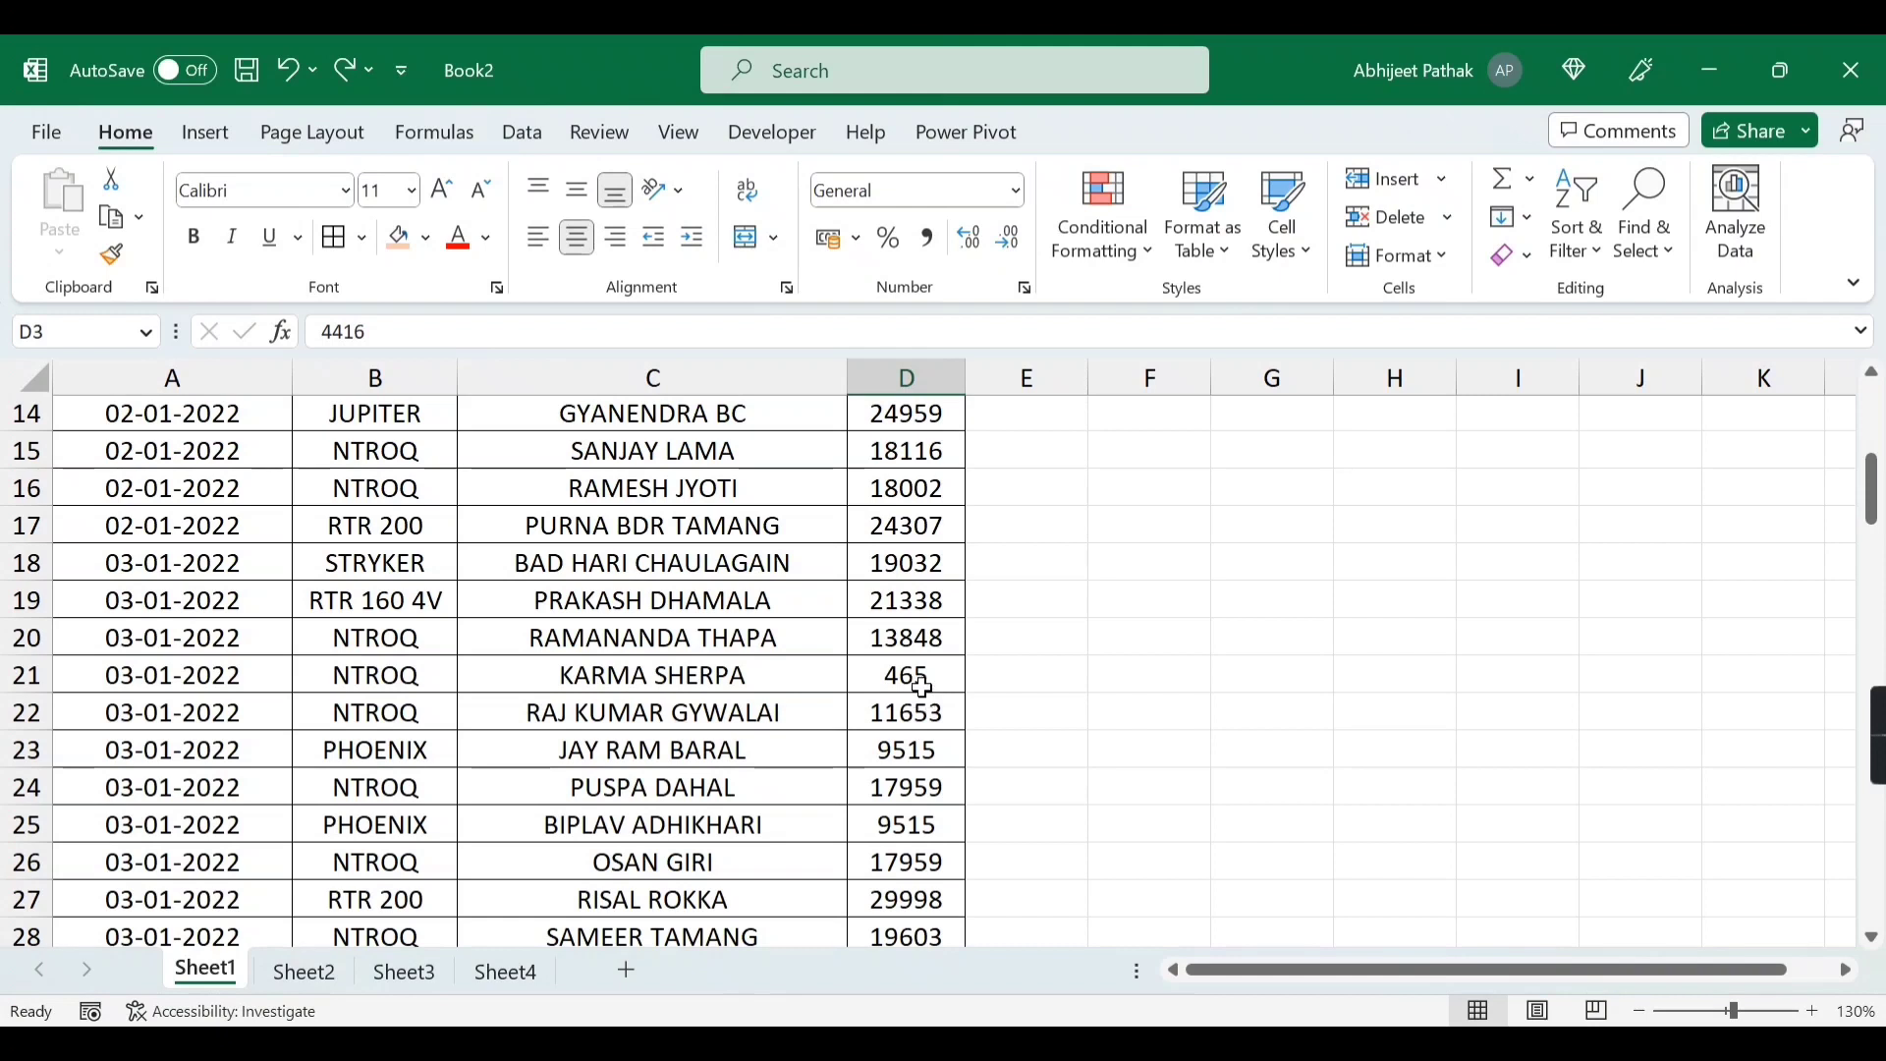
scroll(921, 688, up, 5)
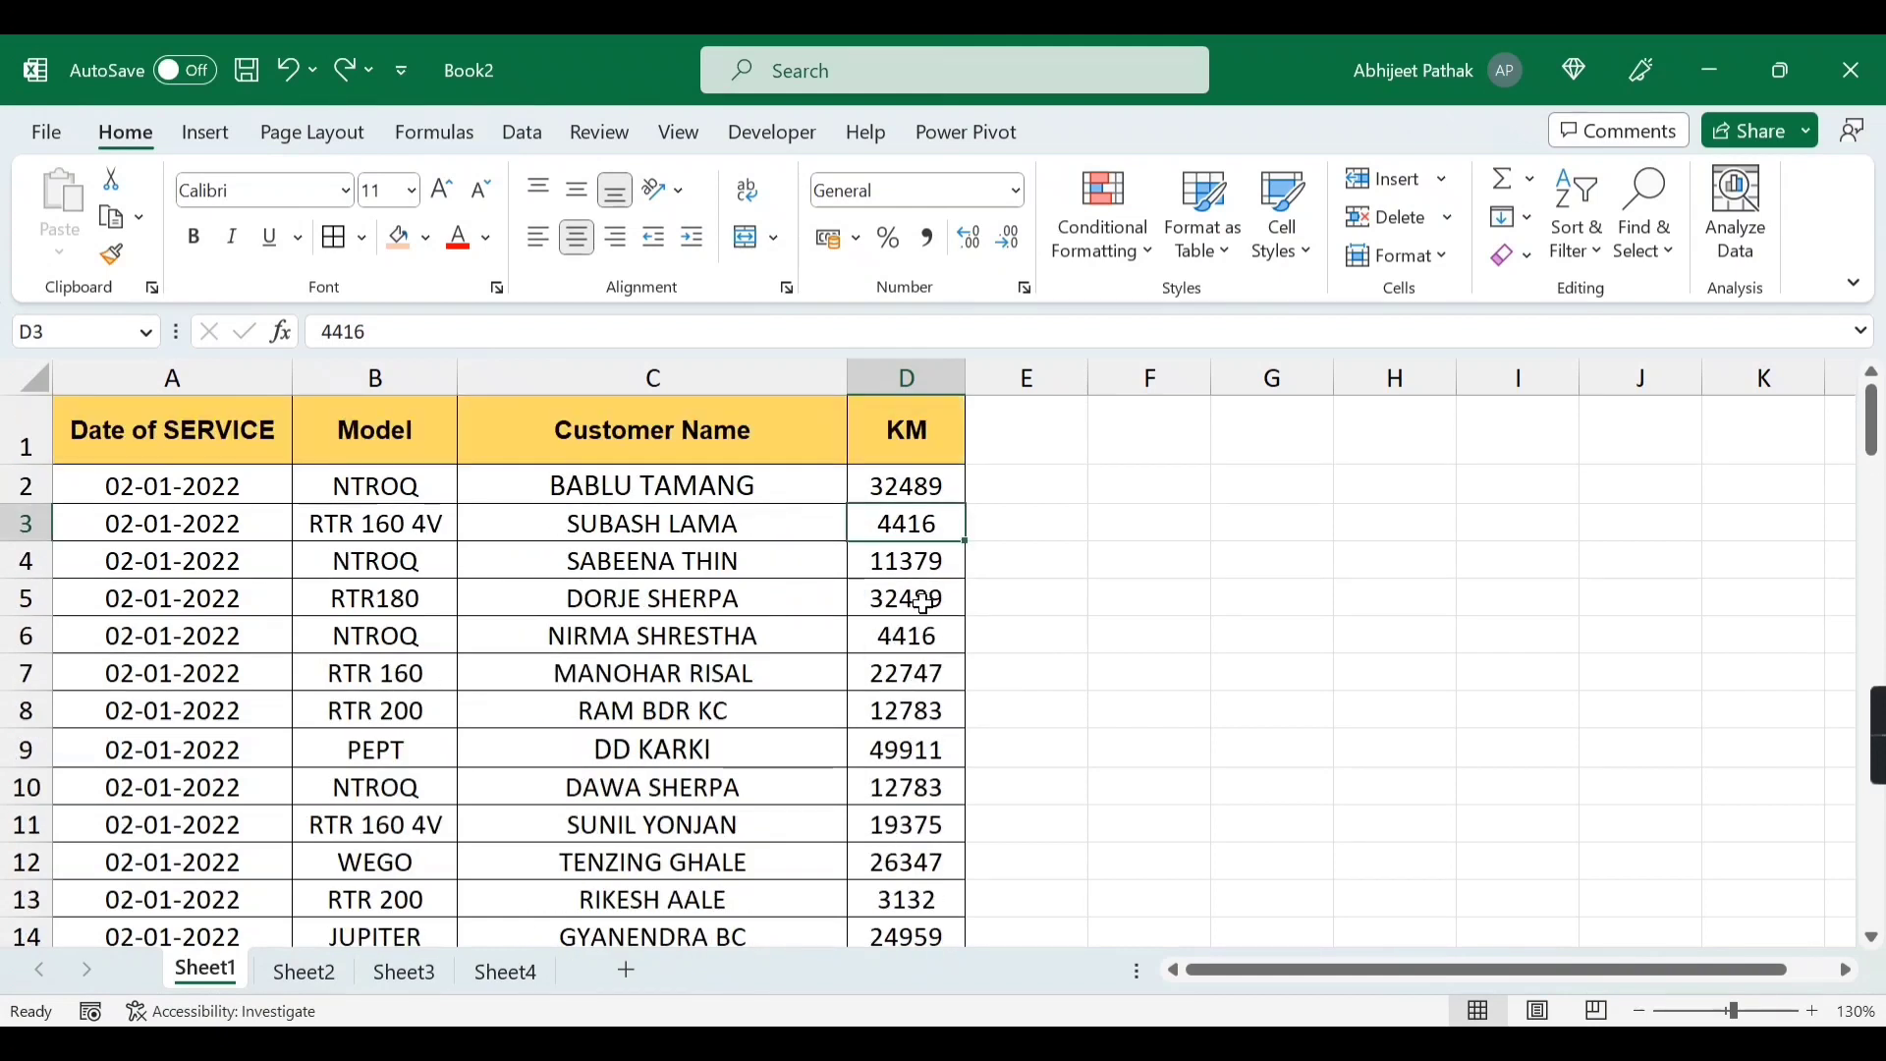
- Fill cell D2 in the KM column with light orange
click(918, 560)
click(922, 492)
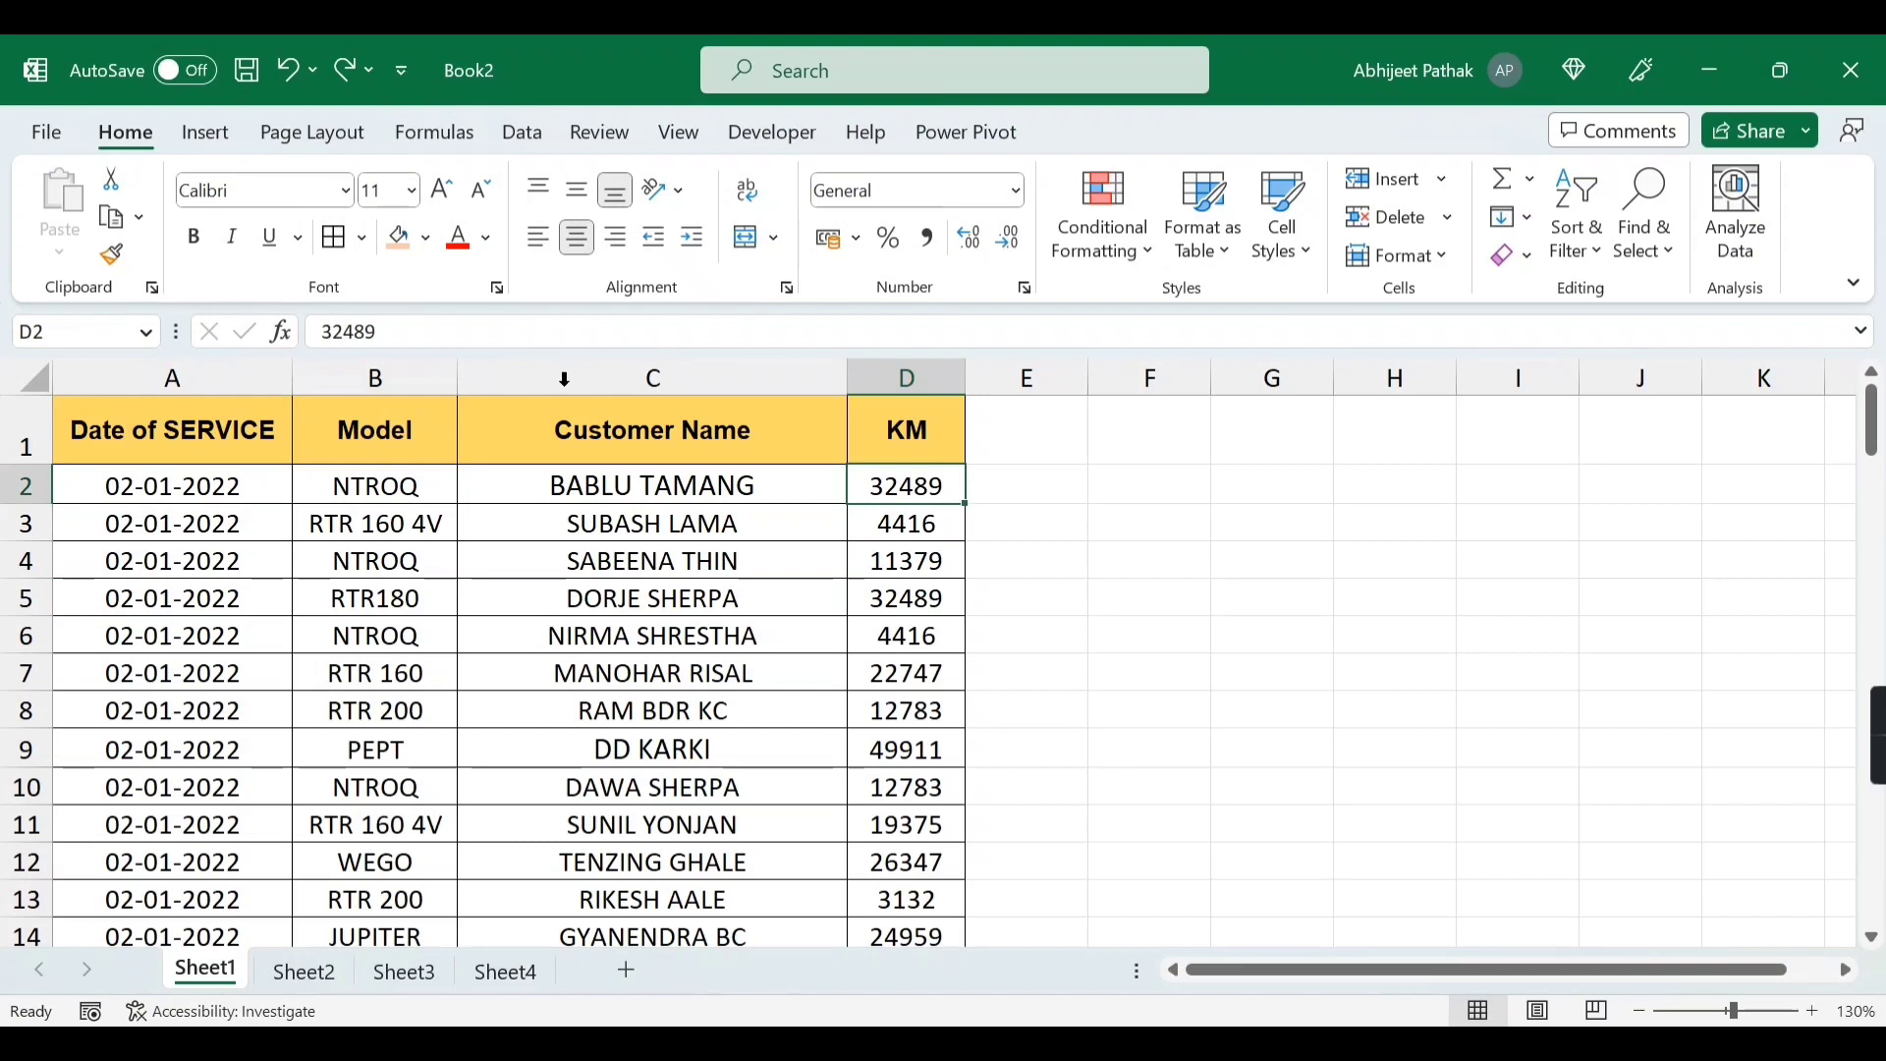
click(397, 237)
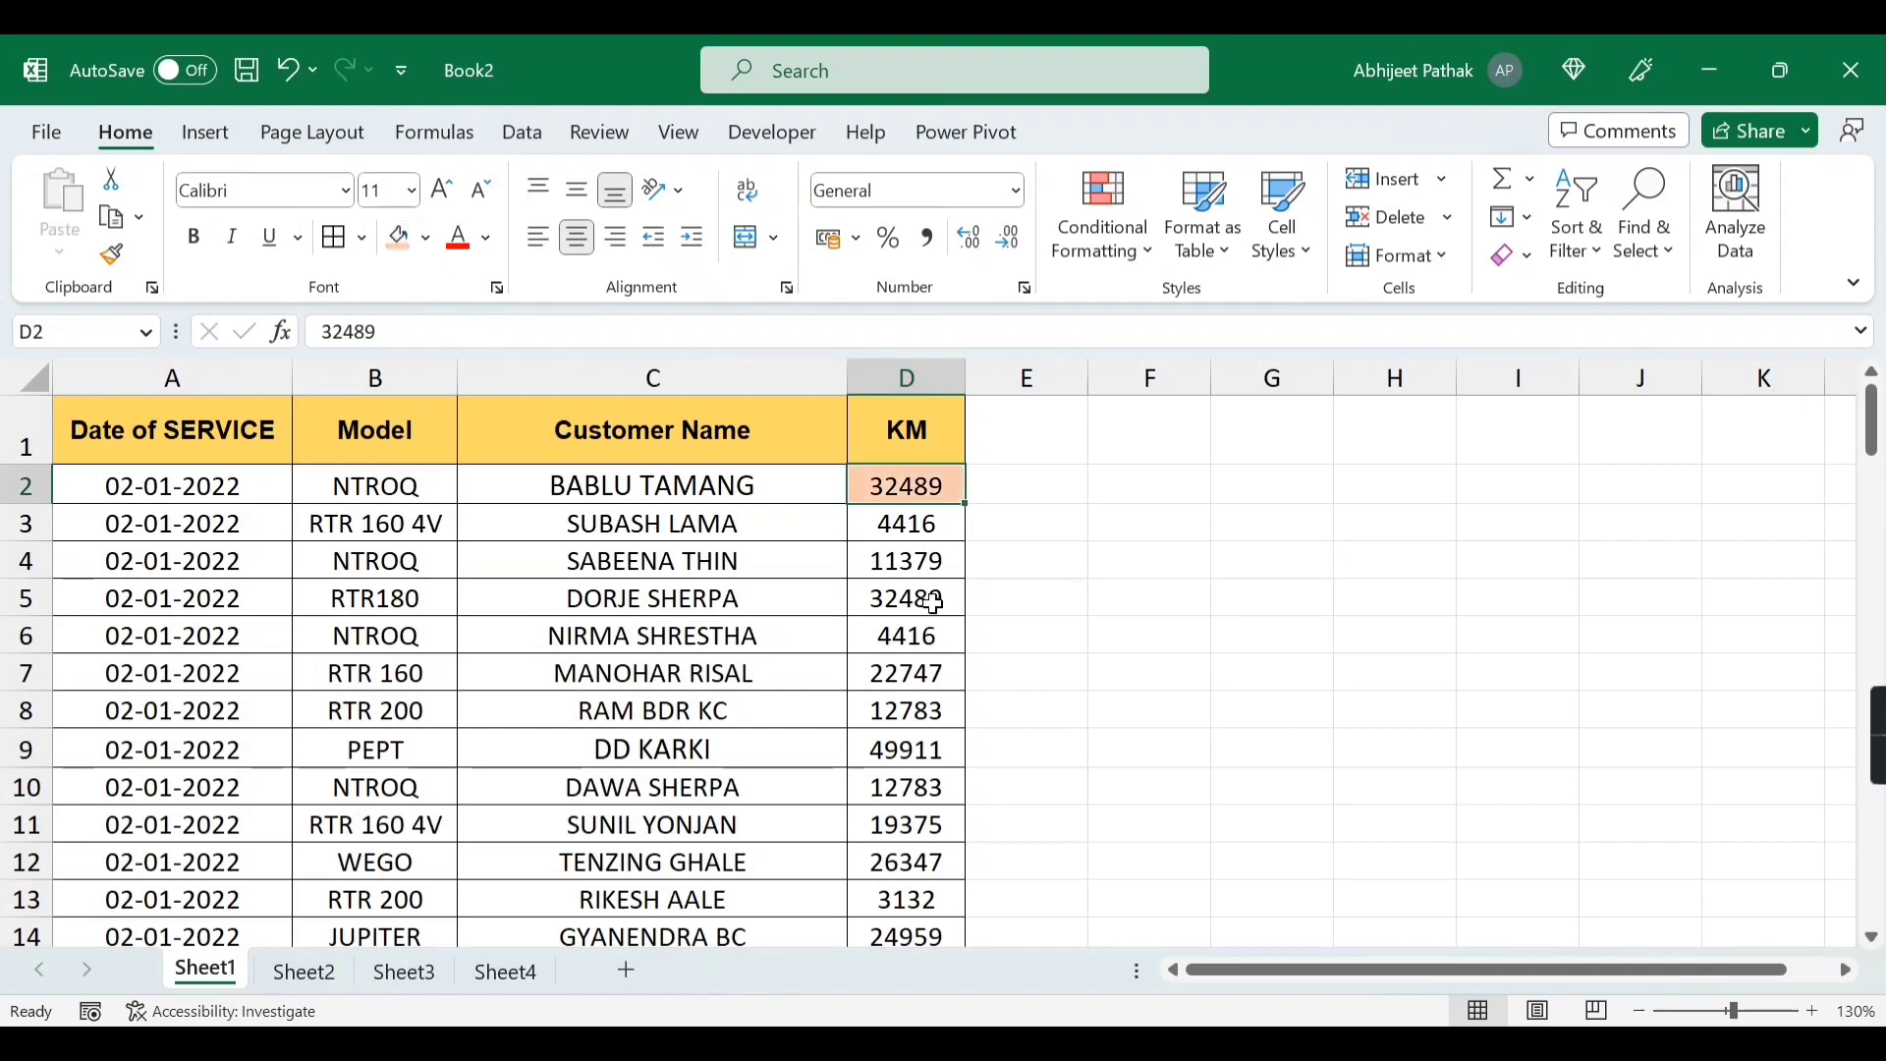
- Look through the KM column for other values that would need manual highlighting
click(934, 602)
click(917, 491)
scroll(943, 842, down, 6)
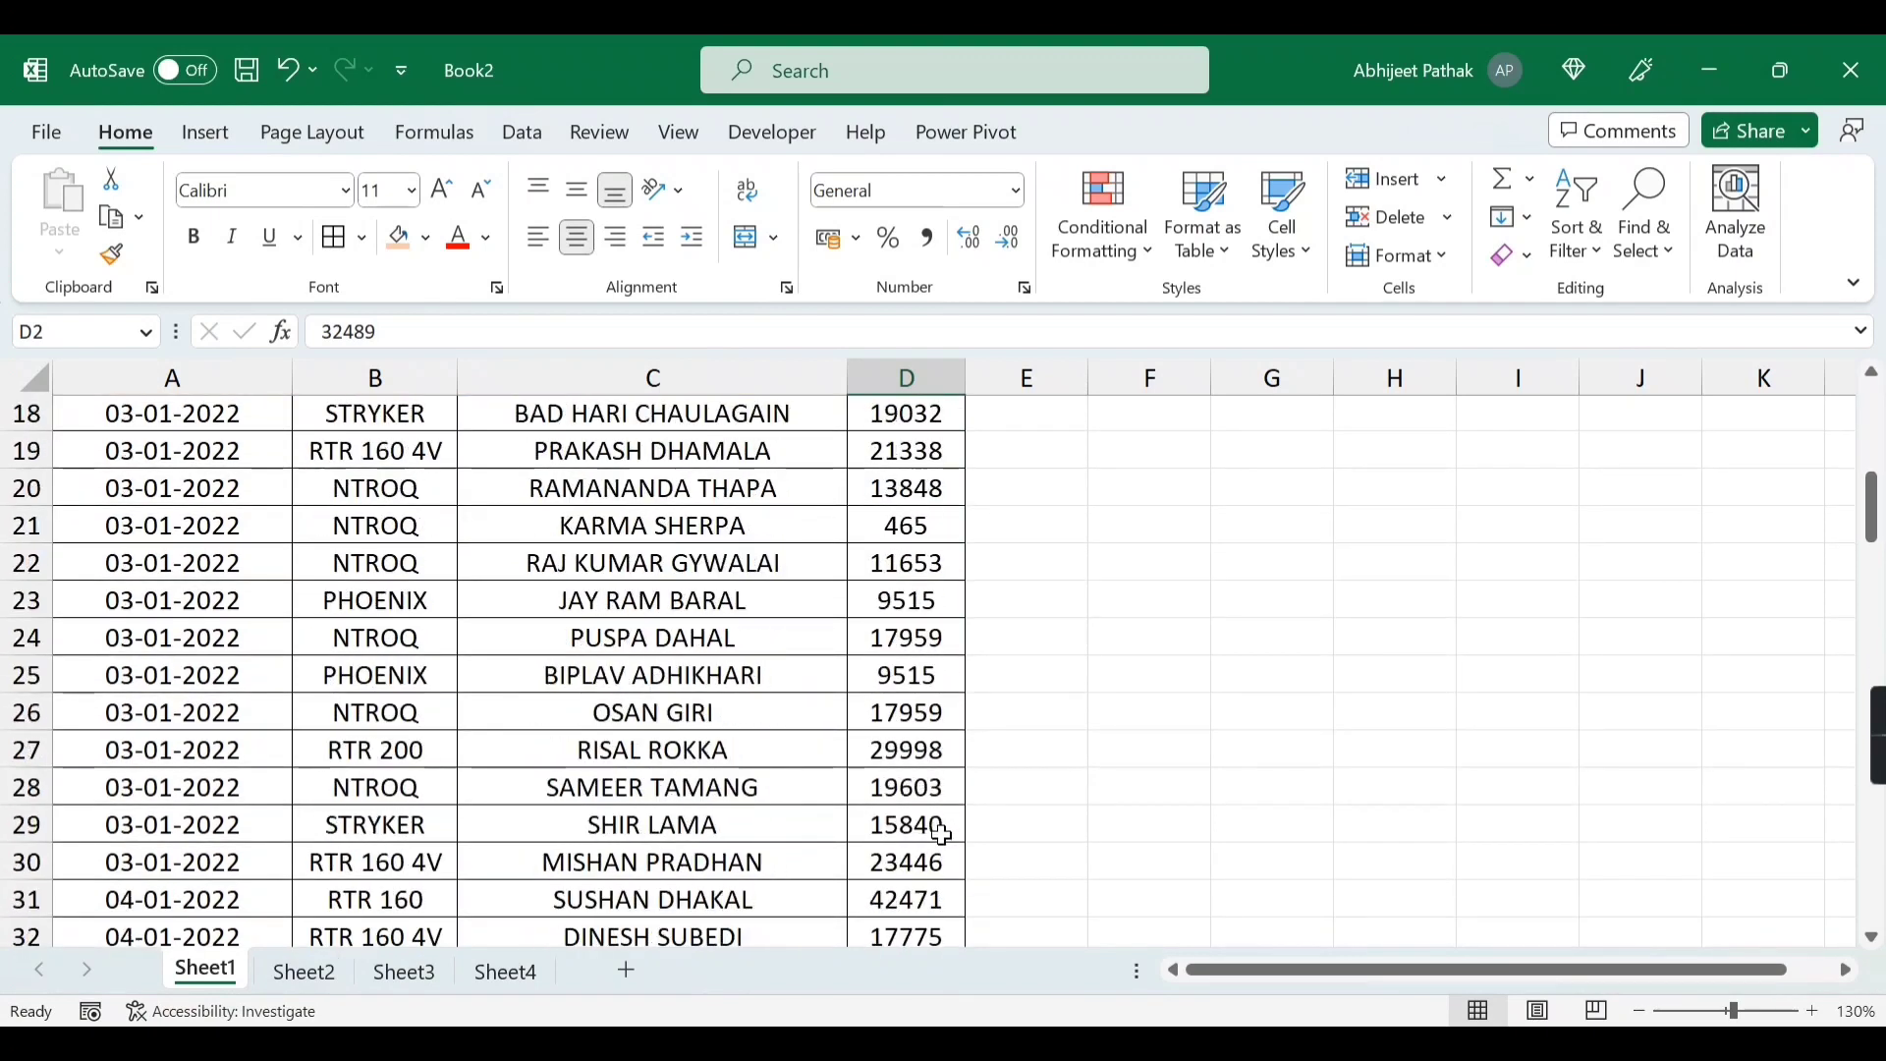
scroll(943, 829, up, 6)
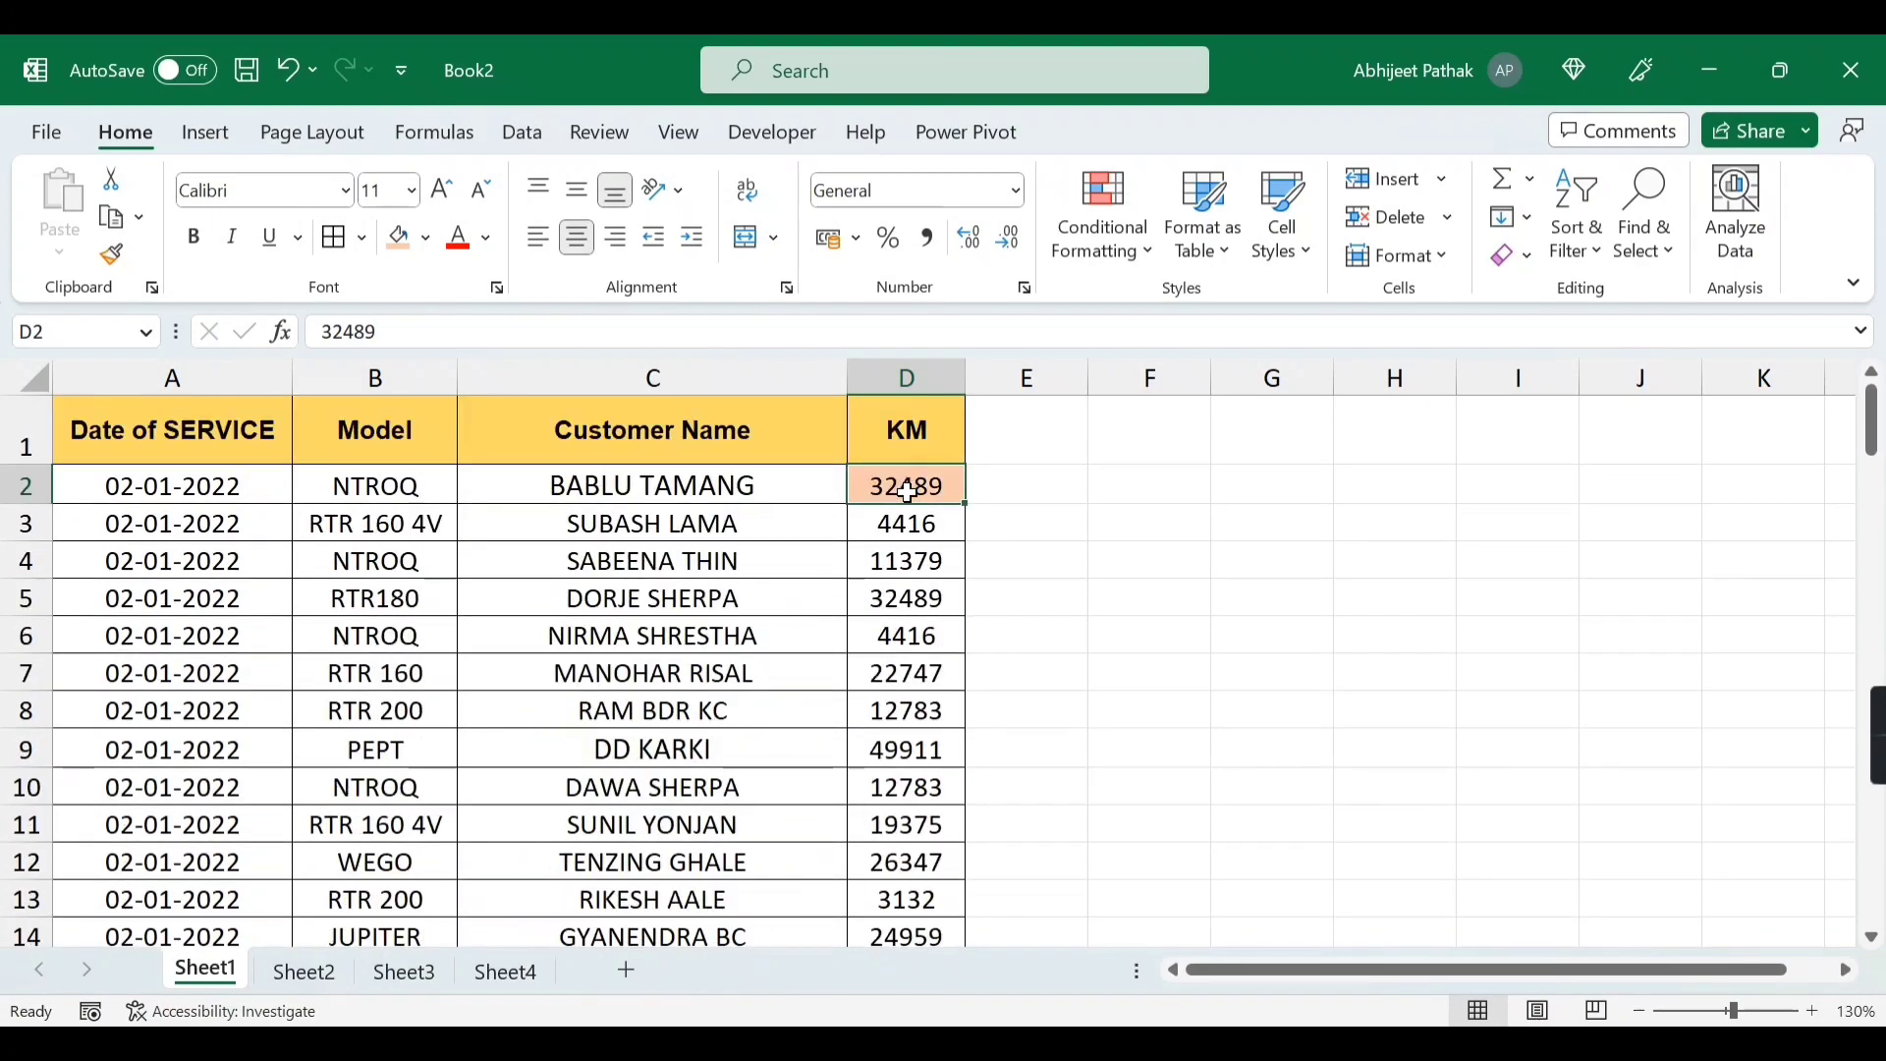
scroll(902, 550, down, 1)
scroll(906, 601, up, 1)
click(924, 561)
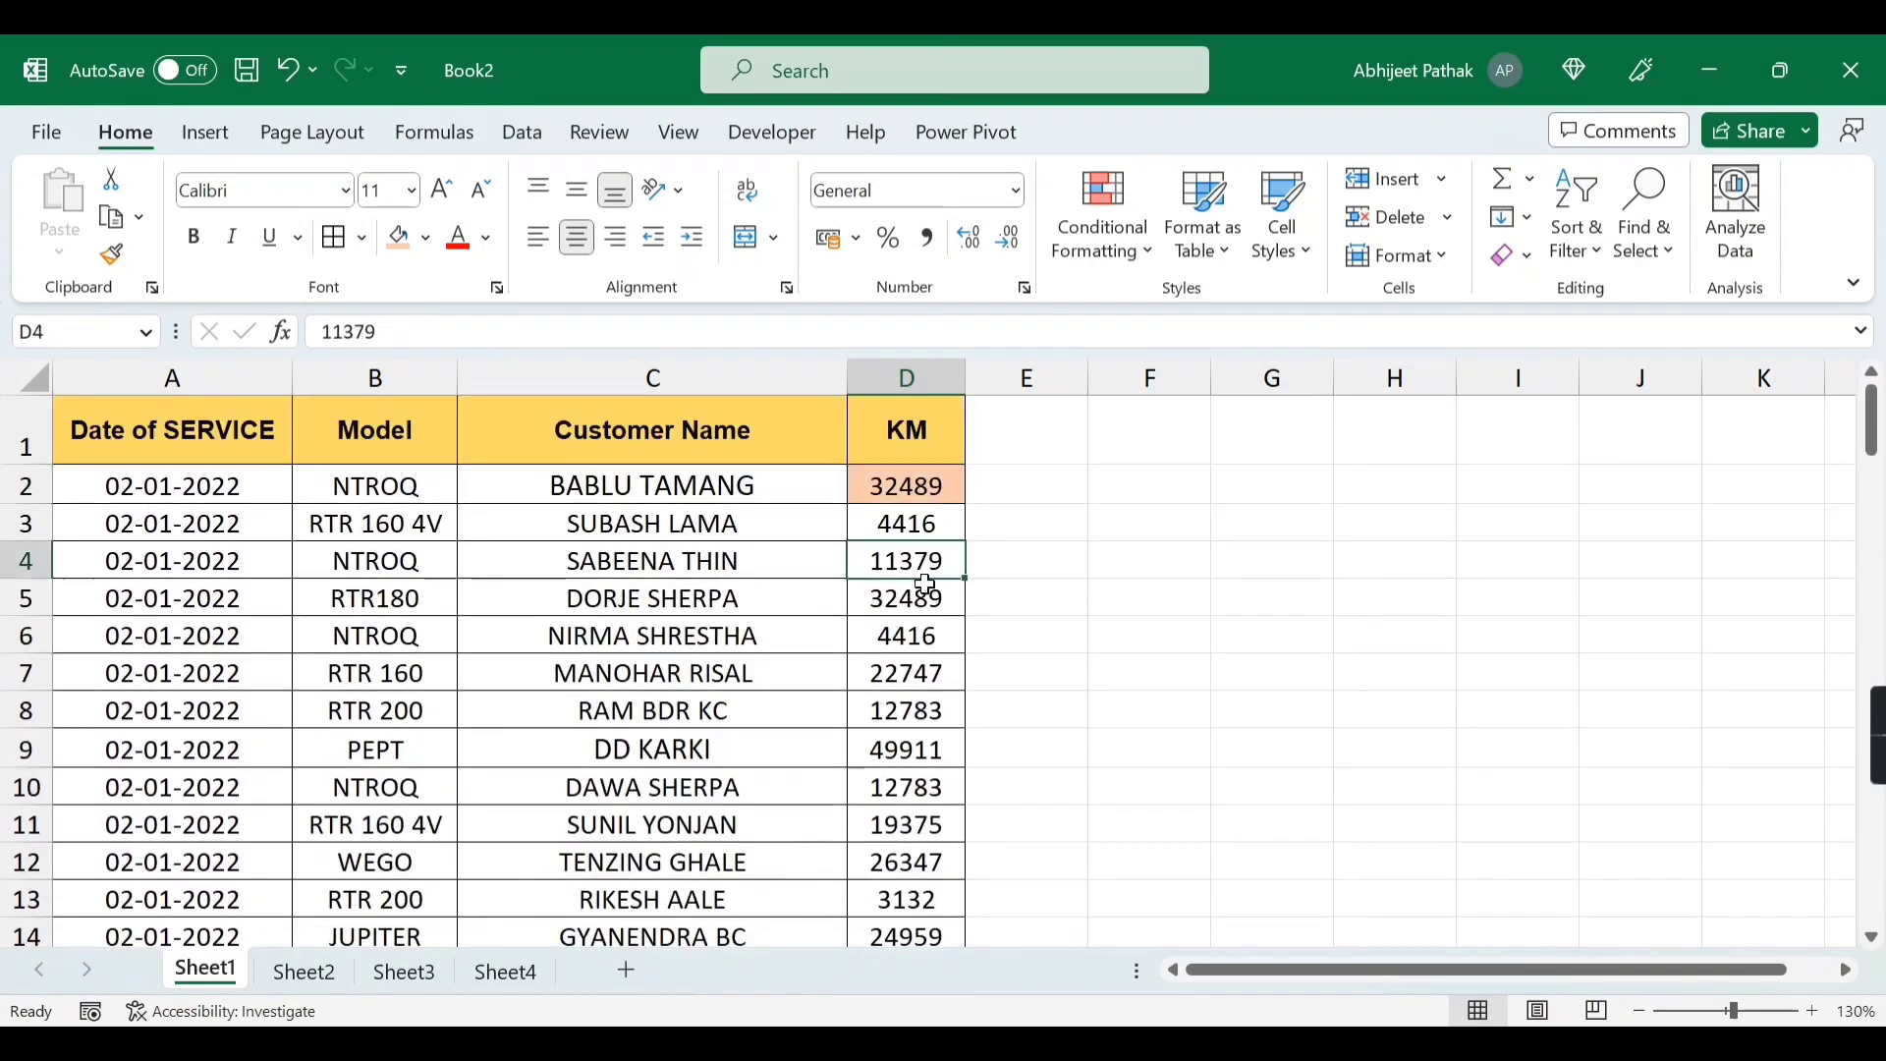
- Undo the light orange fill on cell D2
click(917, 491)
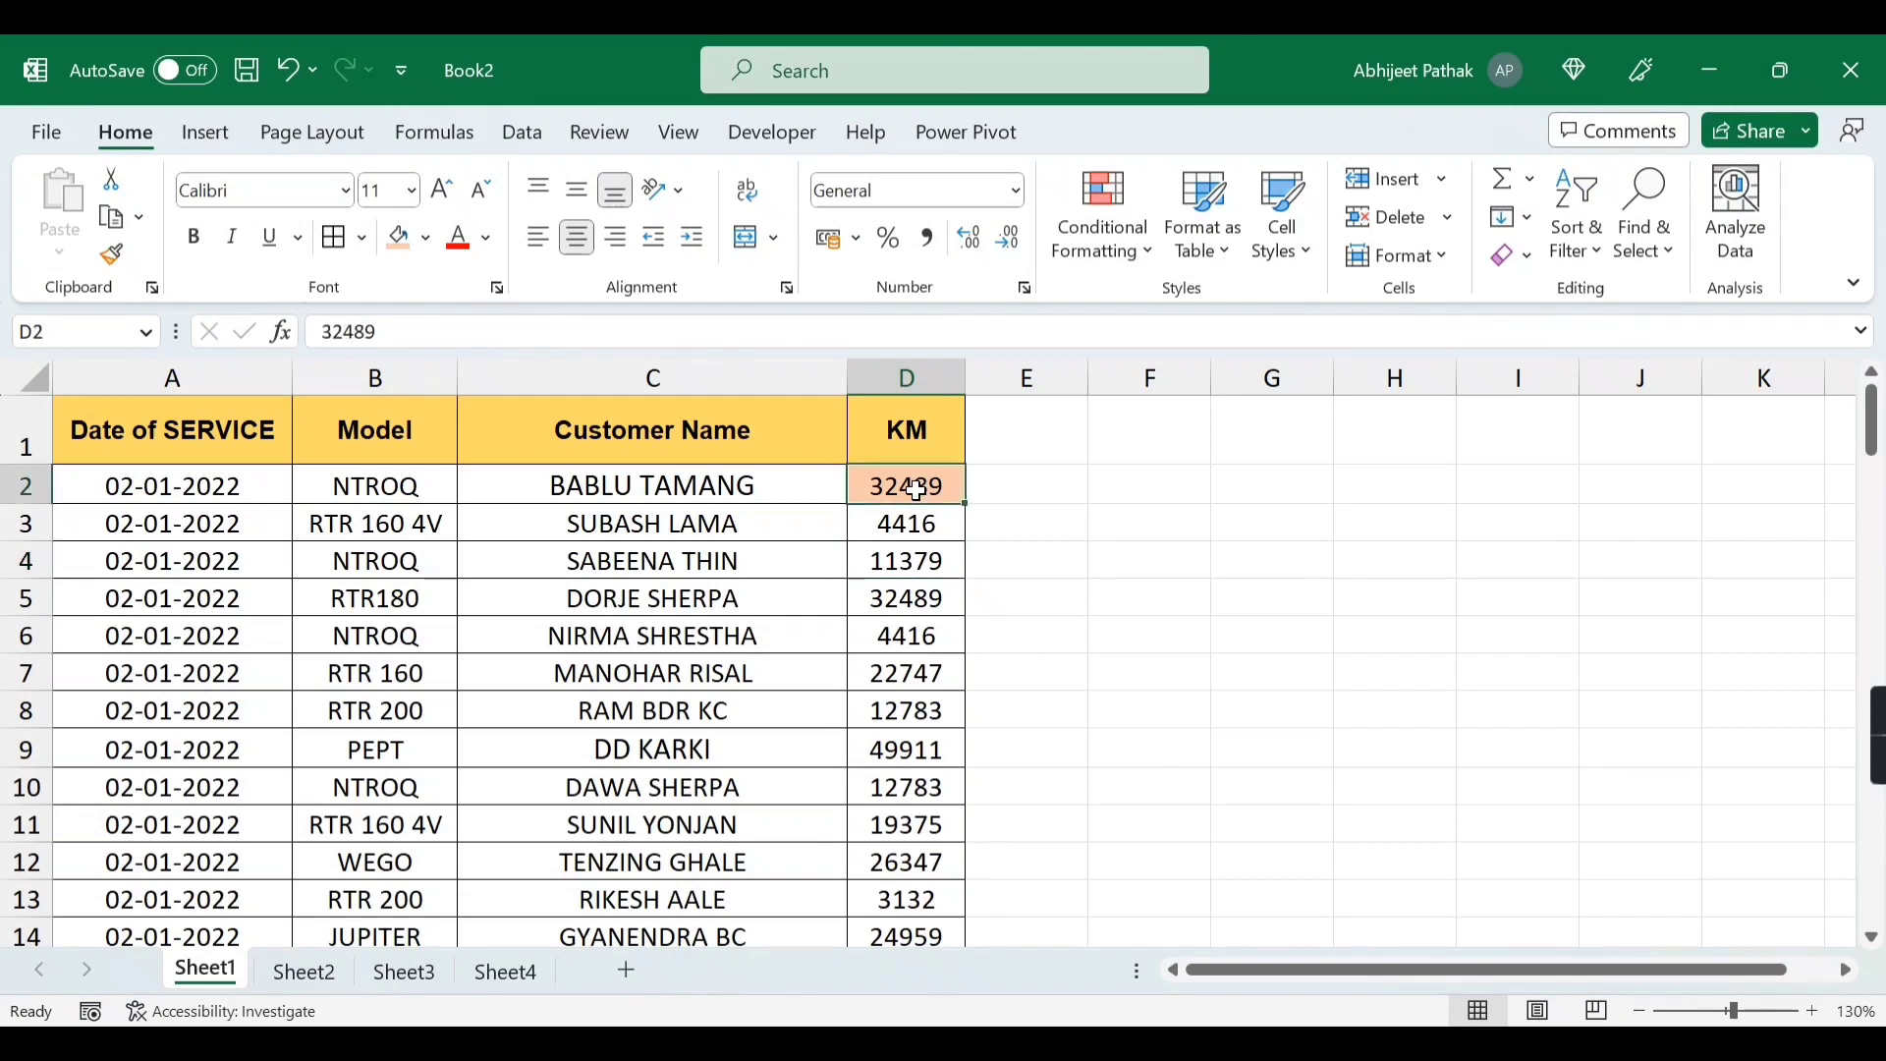
key(ctrl+z)
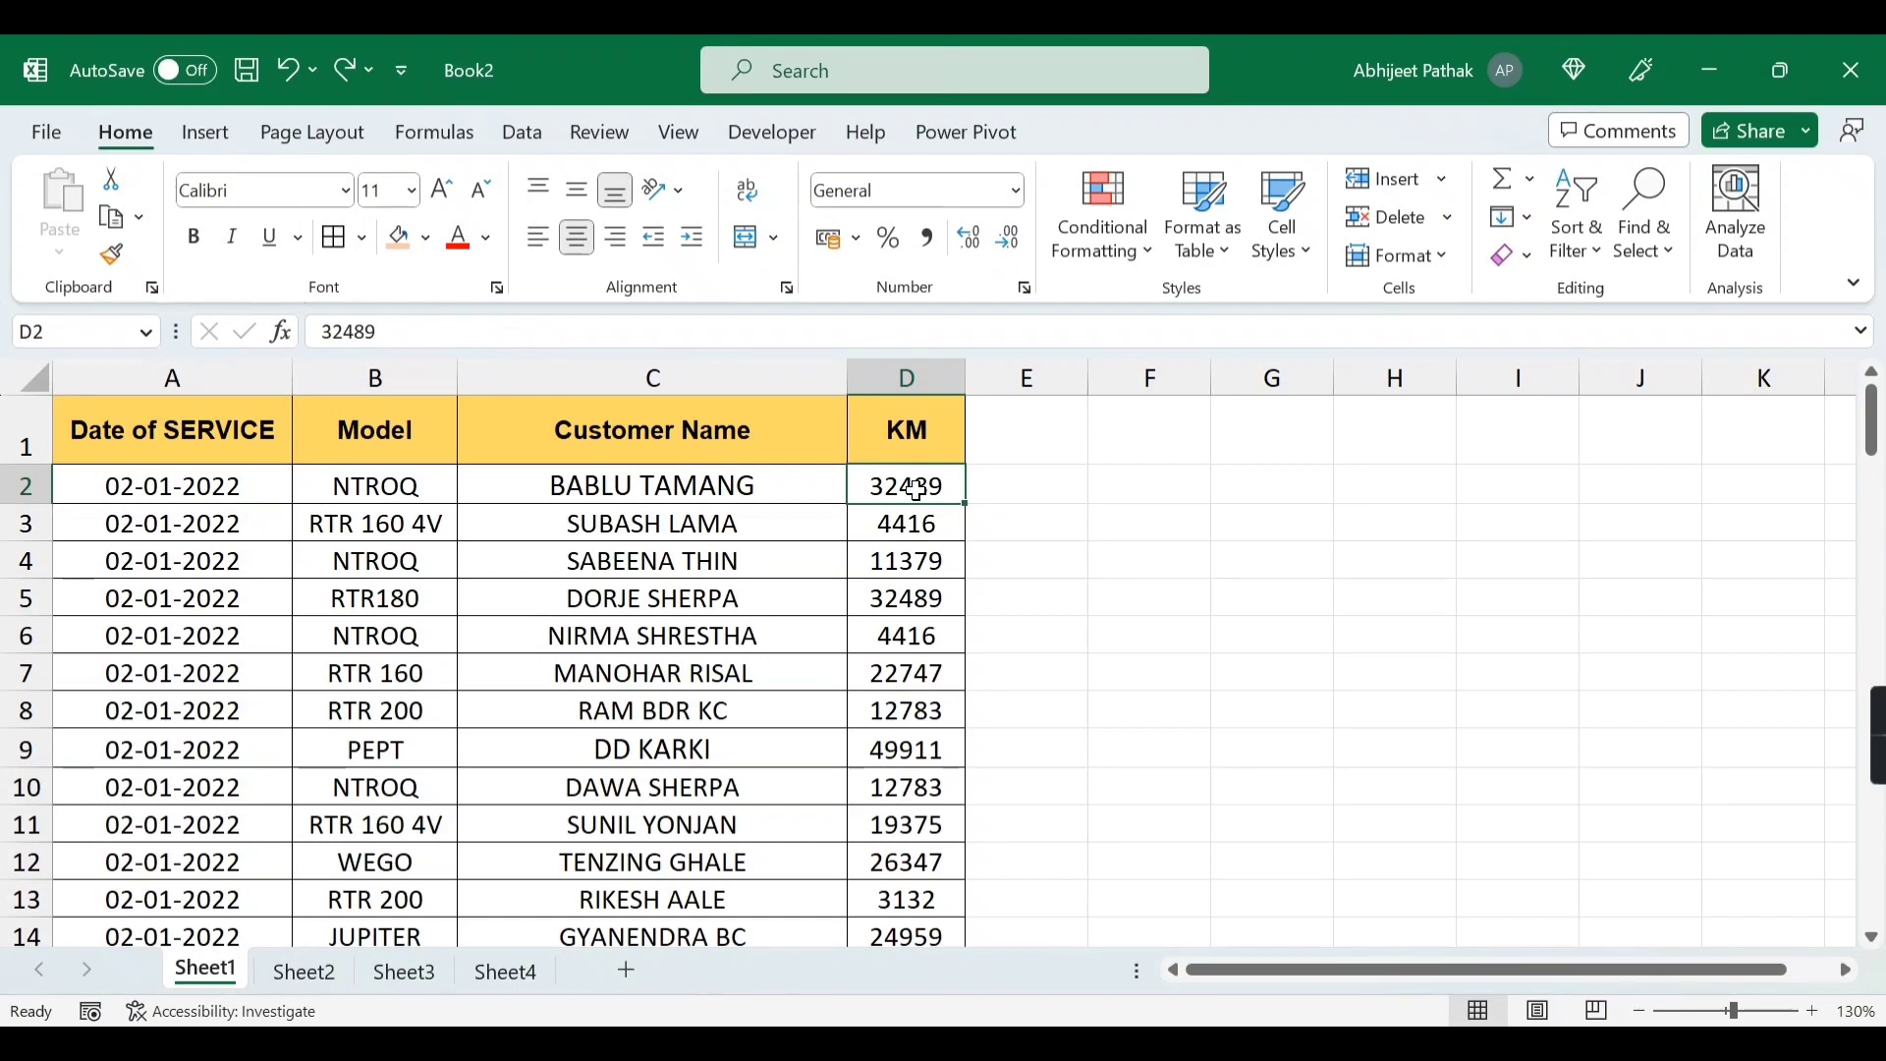
click(907, 381)
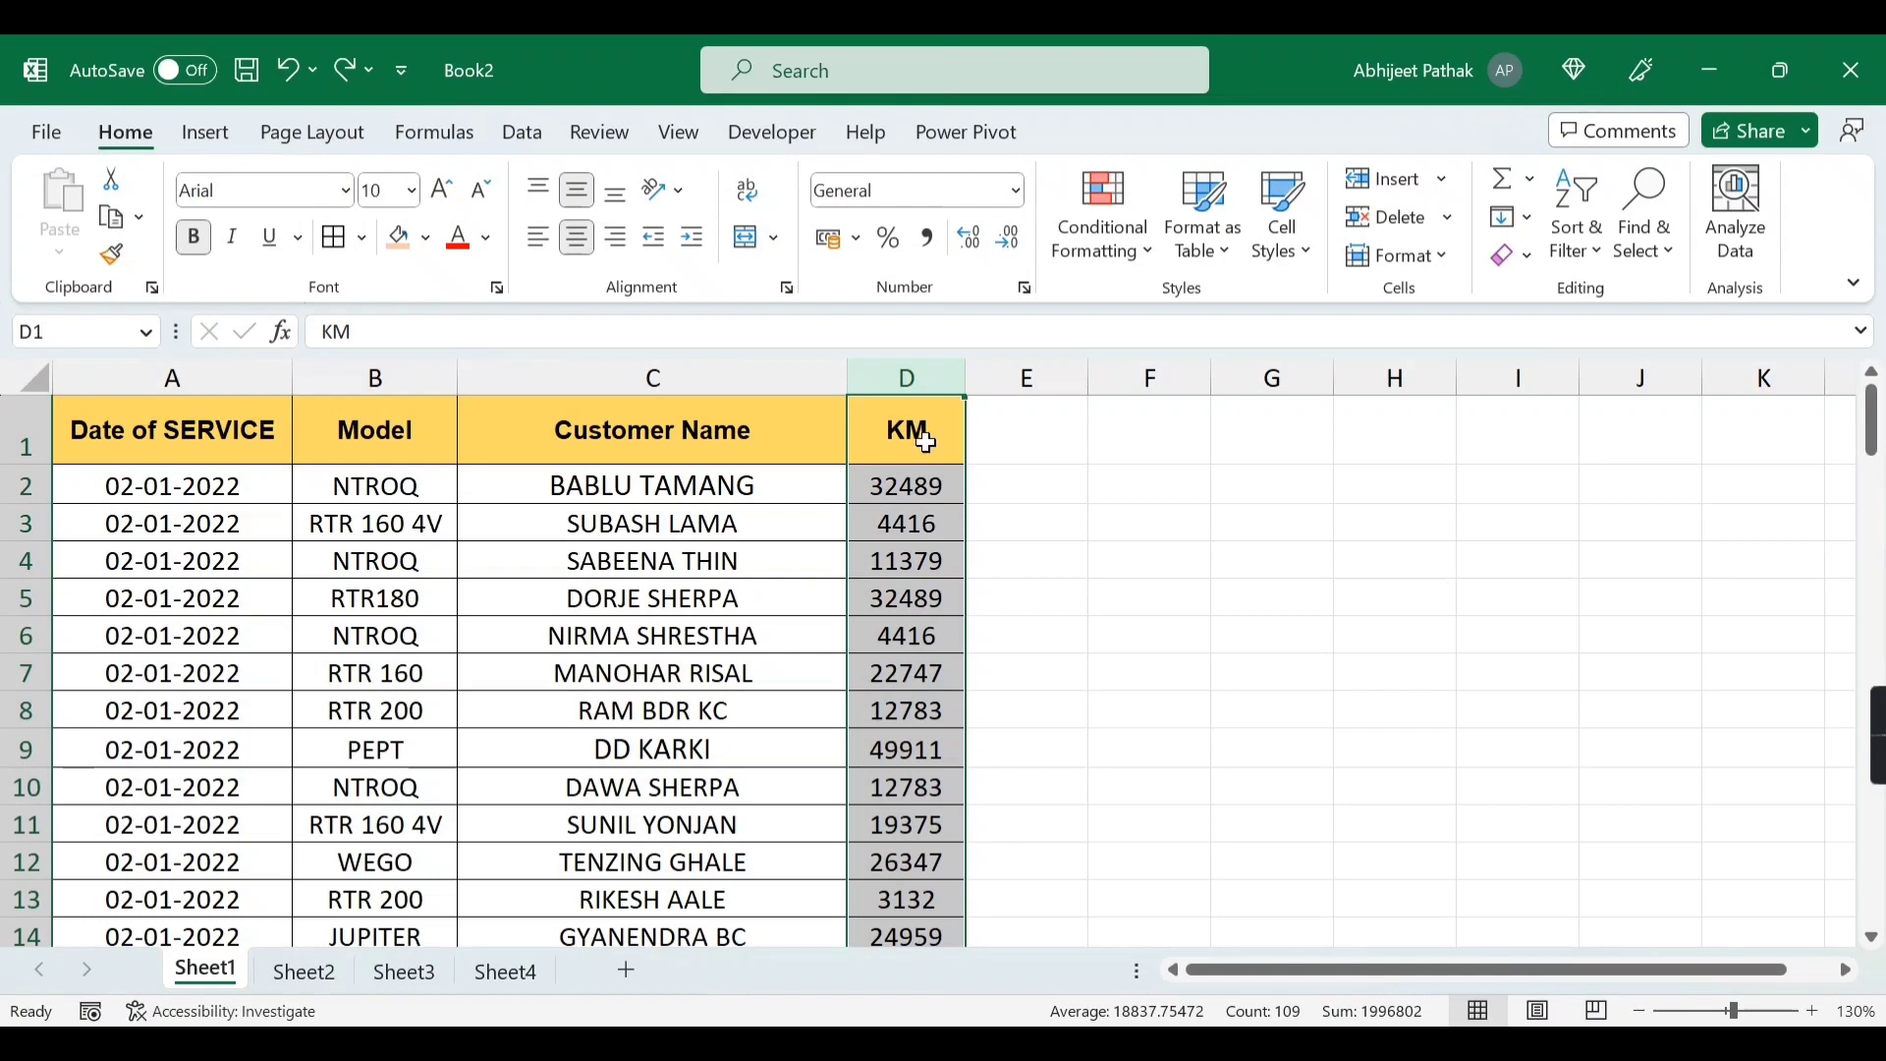
click(903, 491)
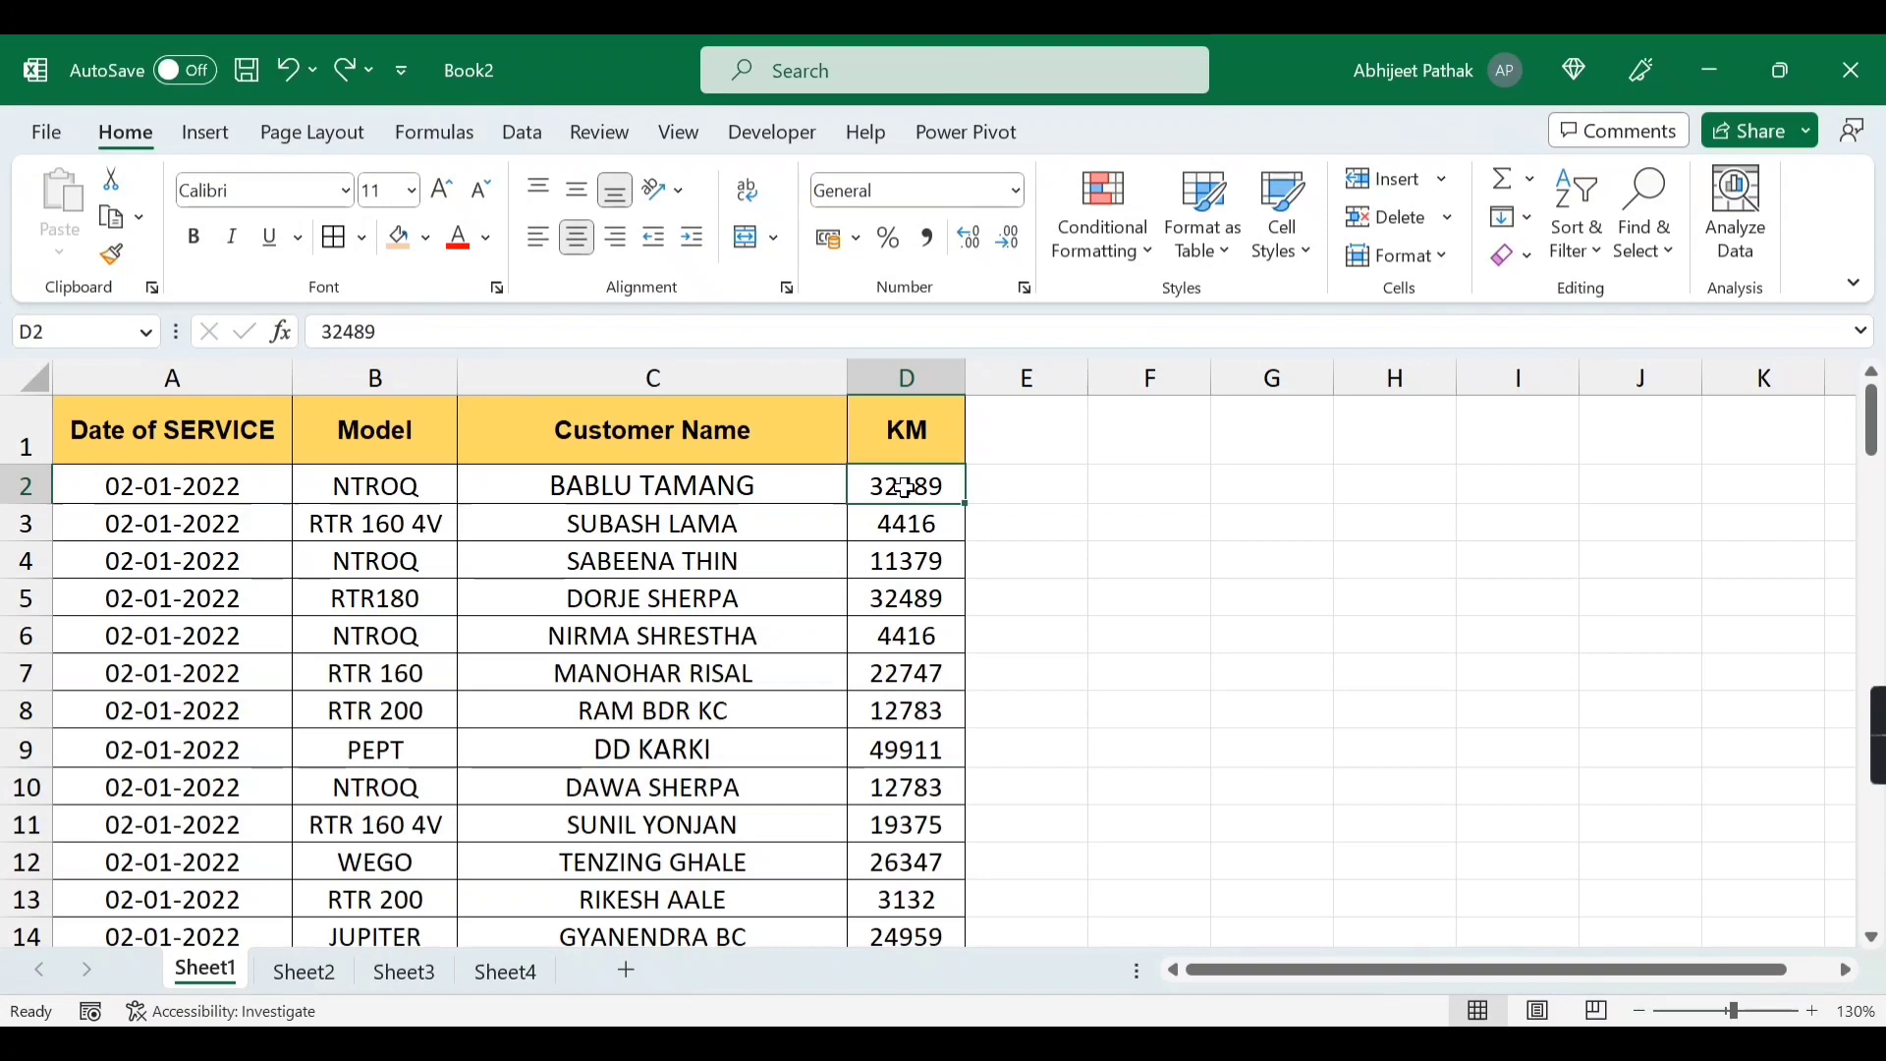
key(ctrl+shift+Down)
scroll(932, 713, up, 20)
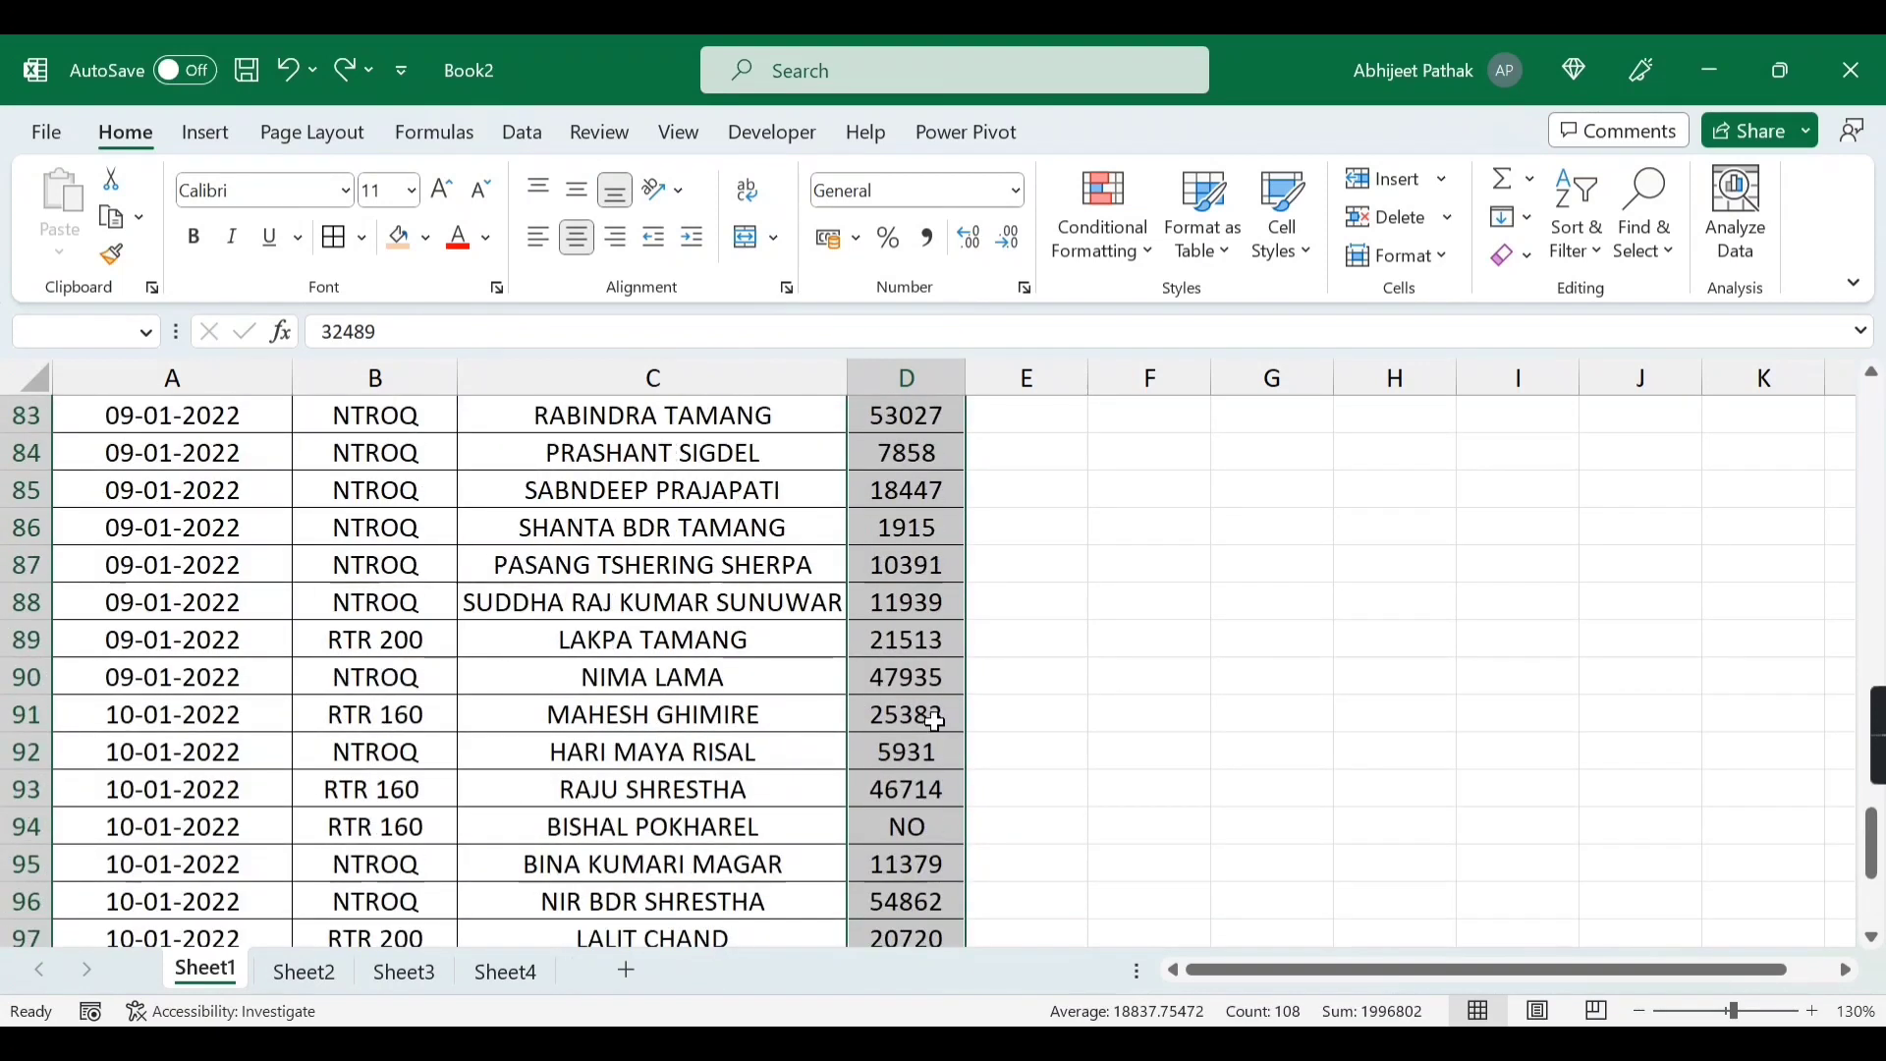
scroll(930, 633, up, 3)
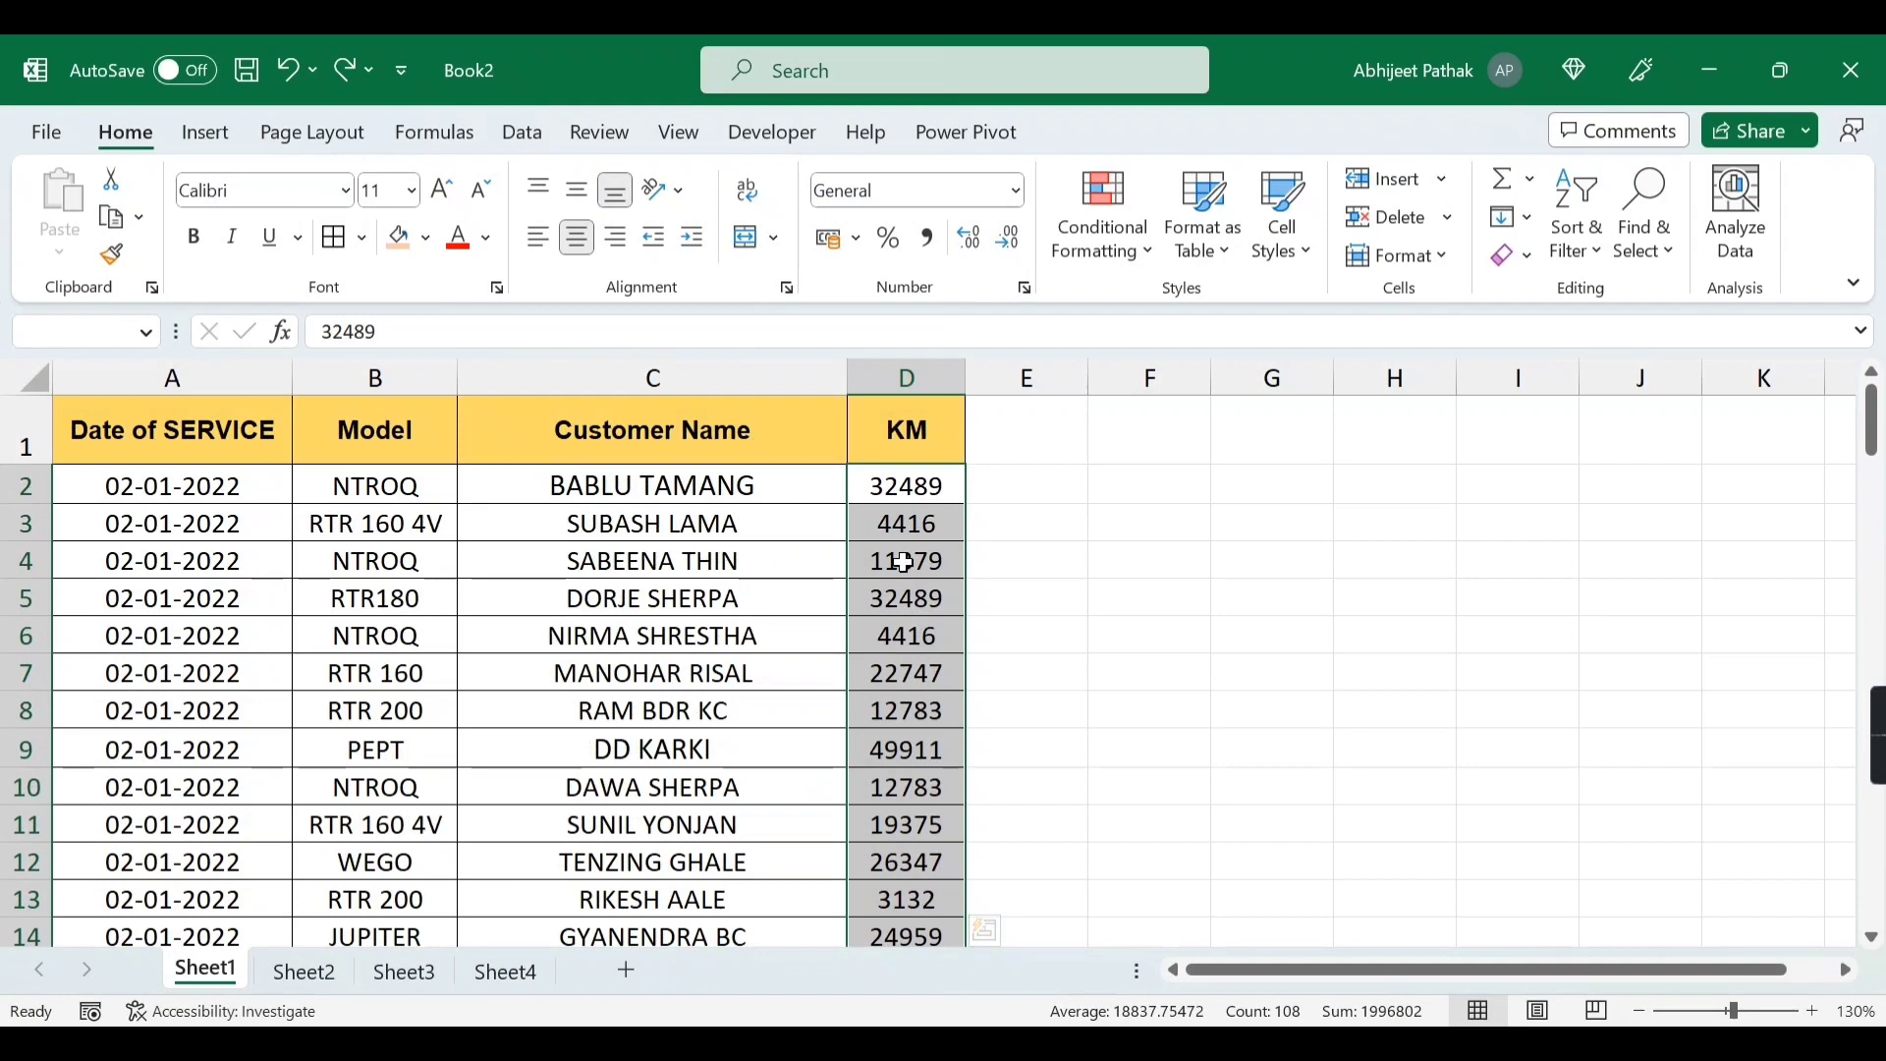
click(904, 485)
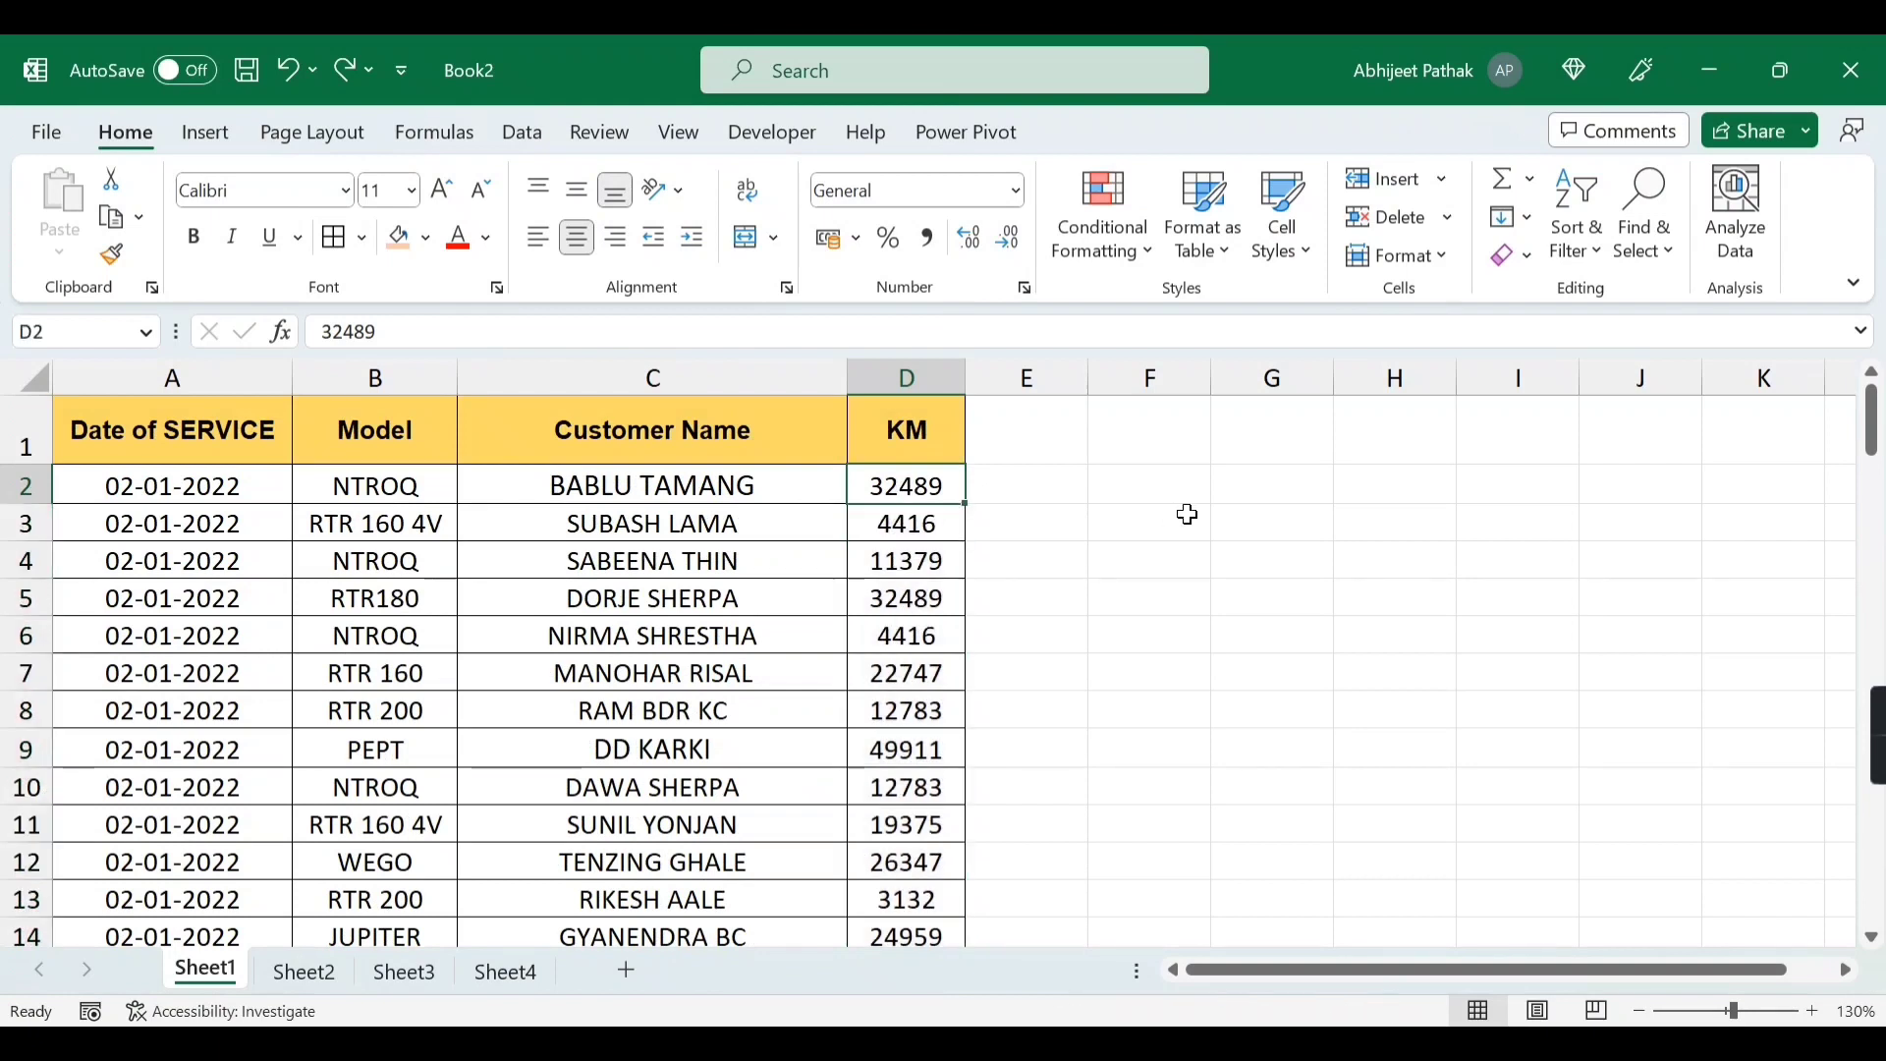
- Set up a Greater Than conditional formatting rule with threshold 15000 on the KM values in D2:D109
key(ctrl+shift+Down)
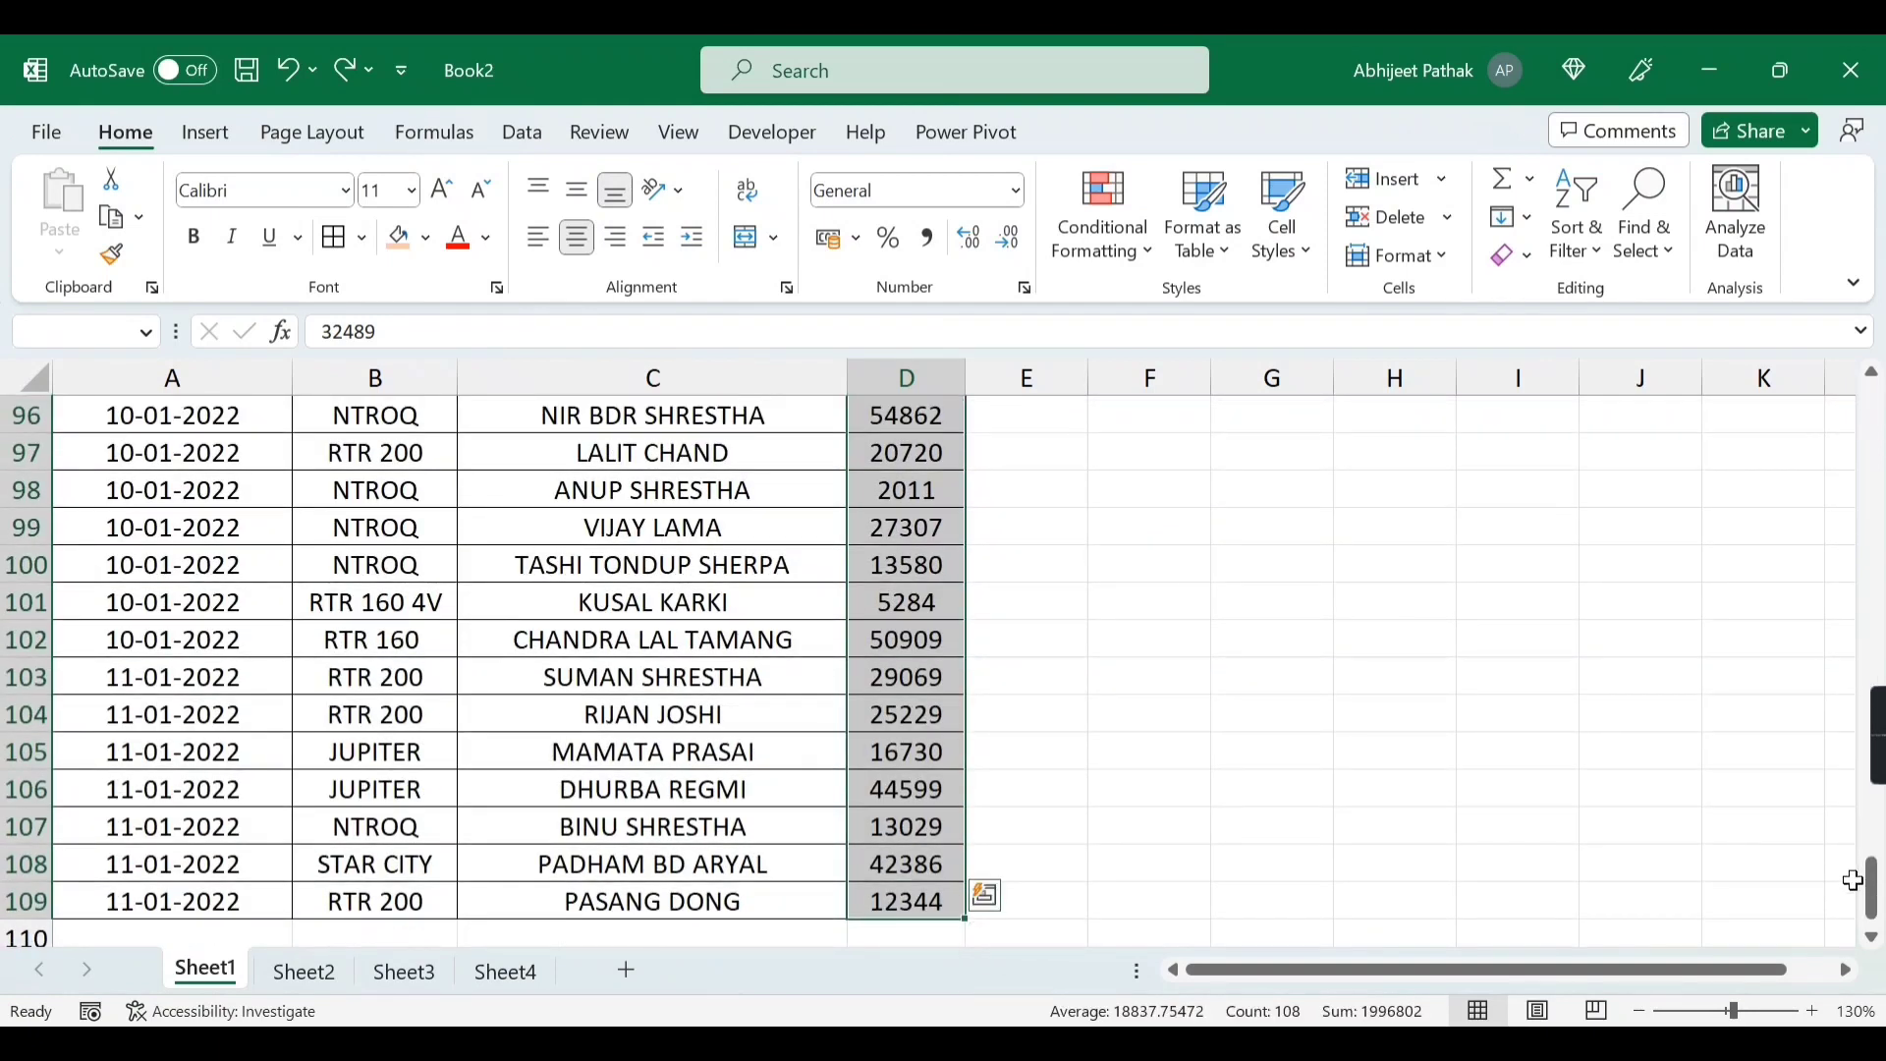
drag(1870, 888, 1870, 419)
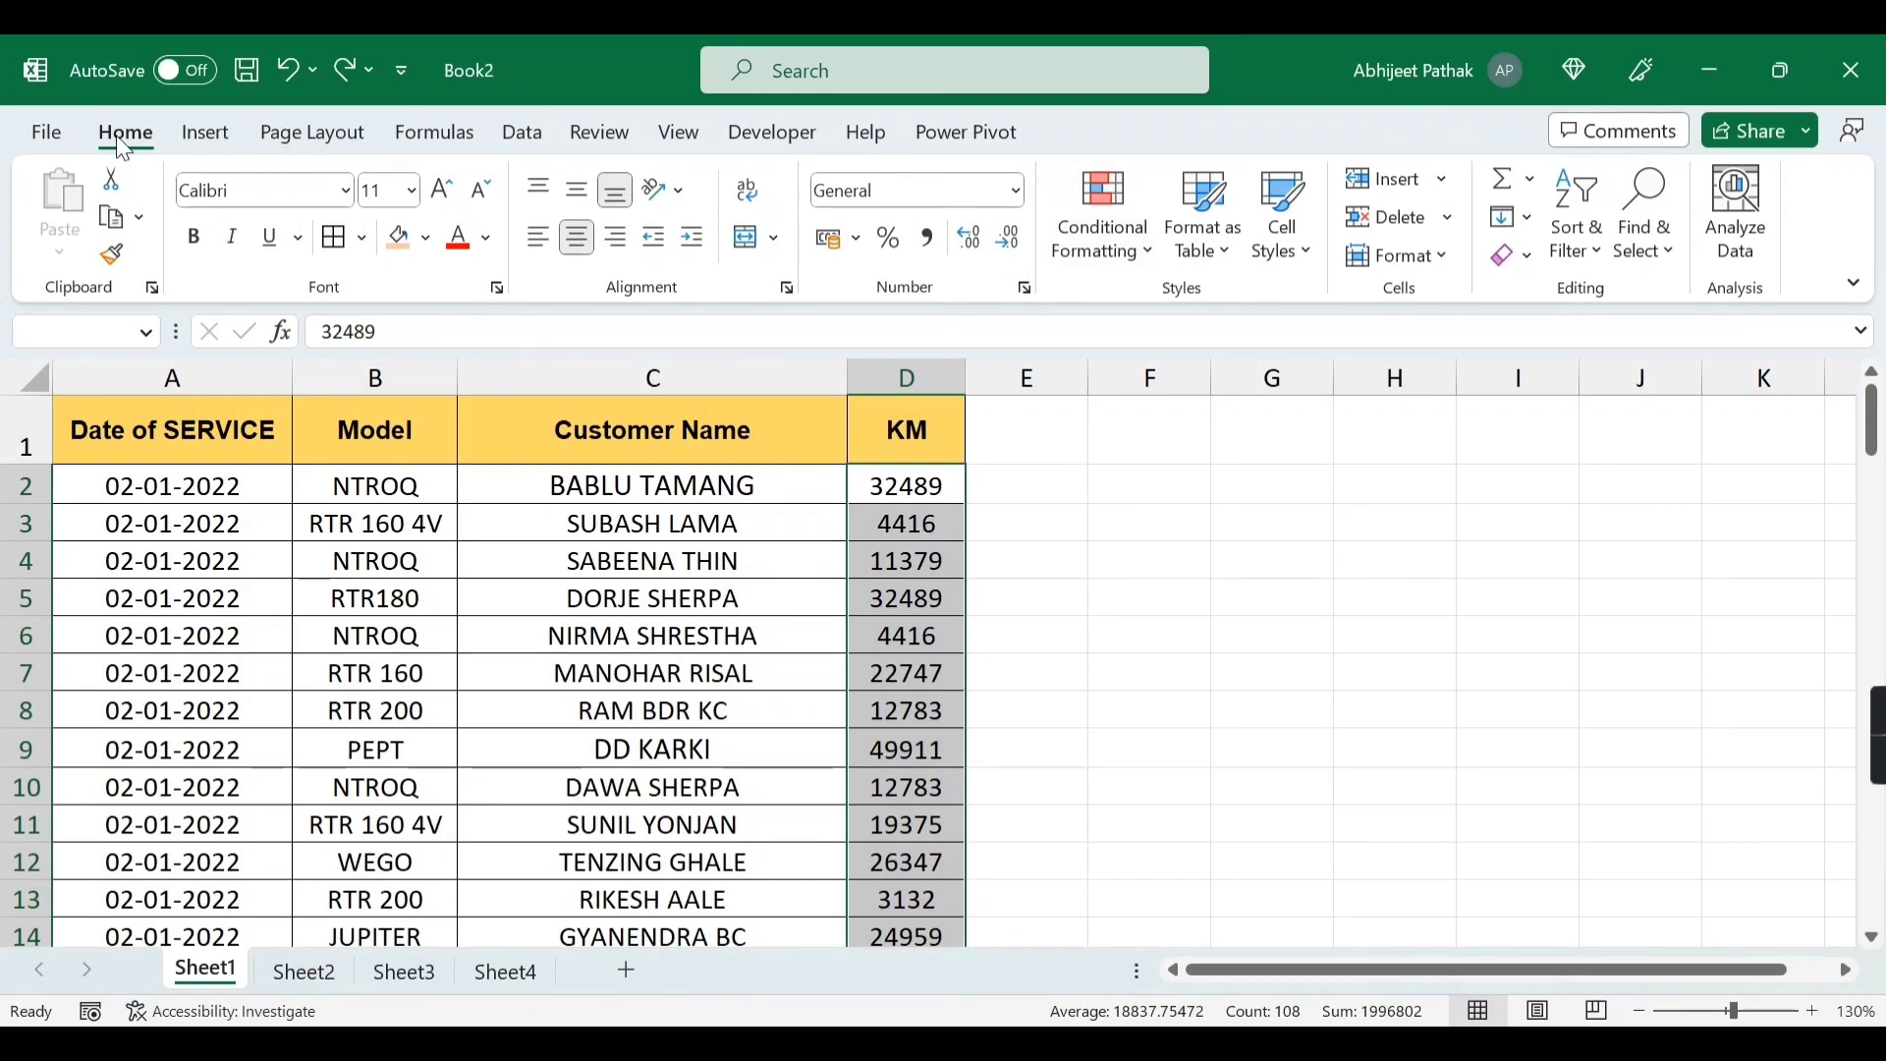
click(1121, 258)
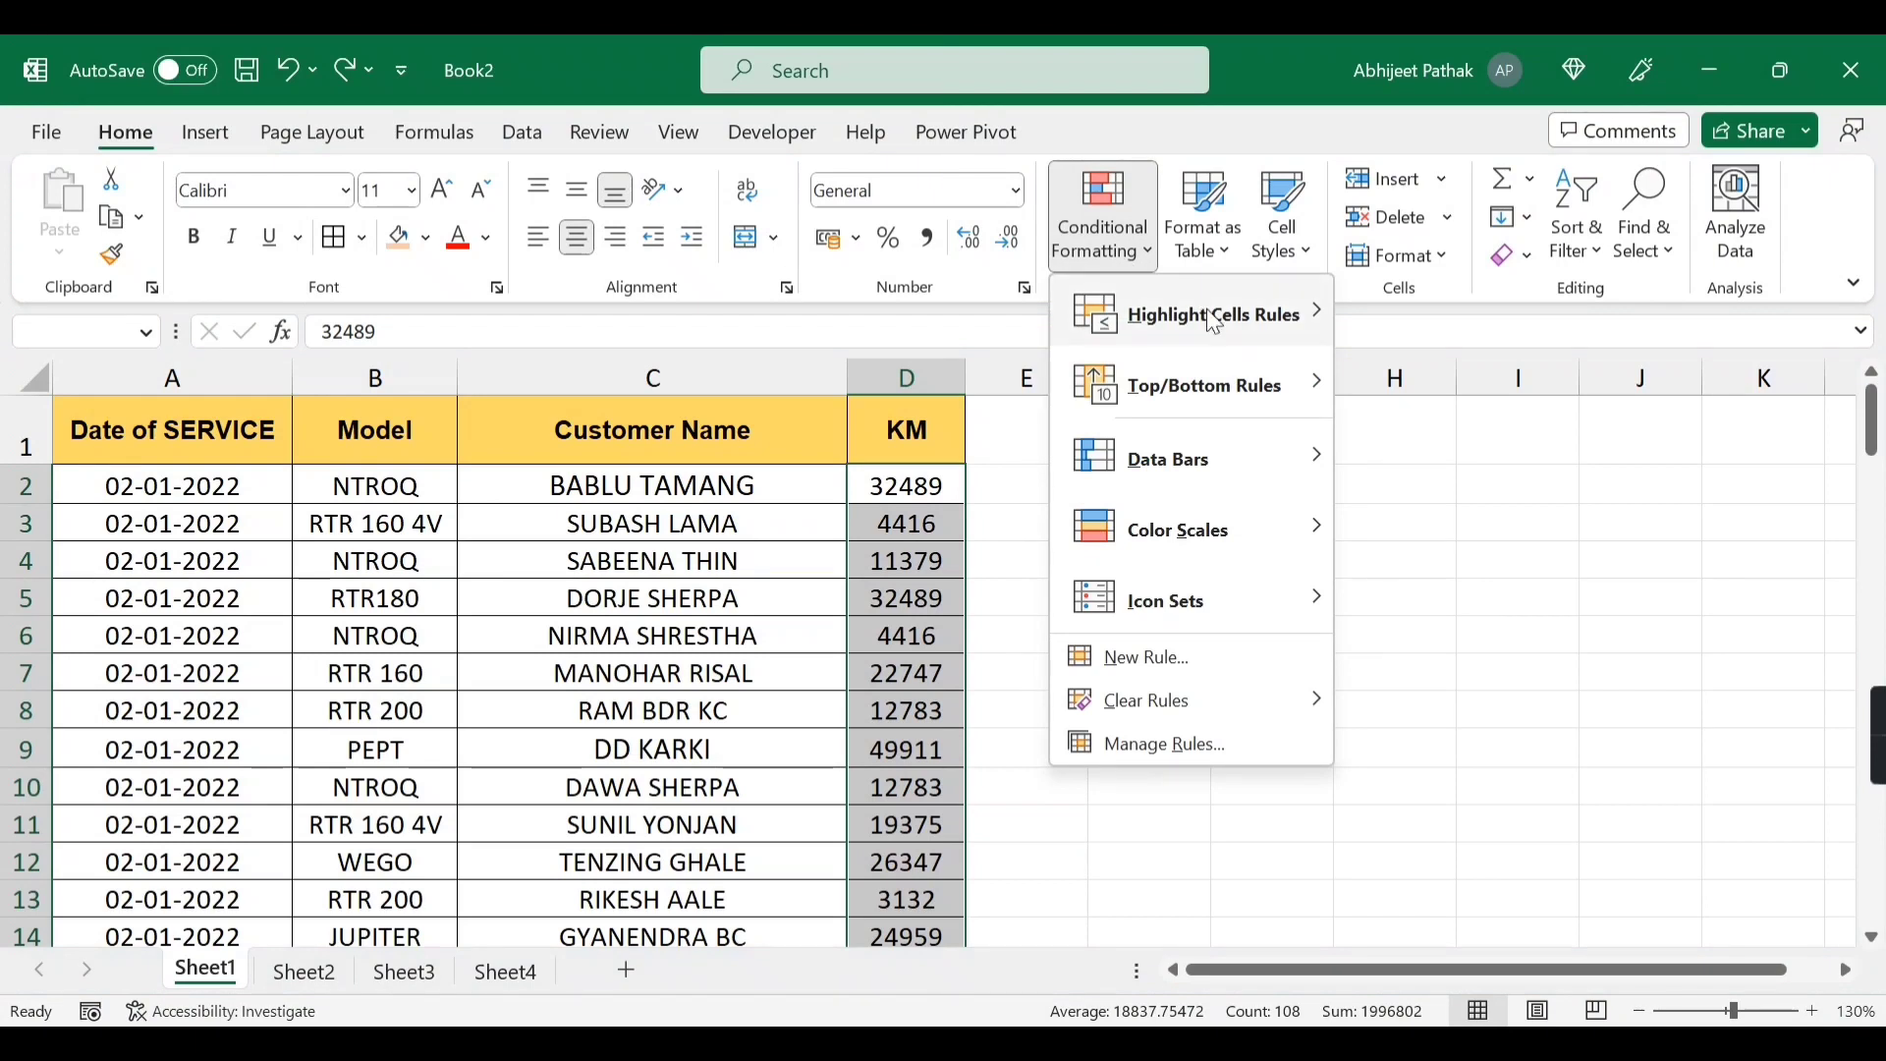
mouse_move(1218, 322)
click(1458, 317)
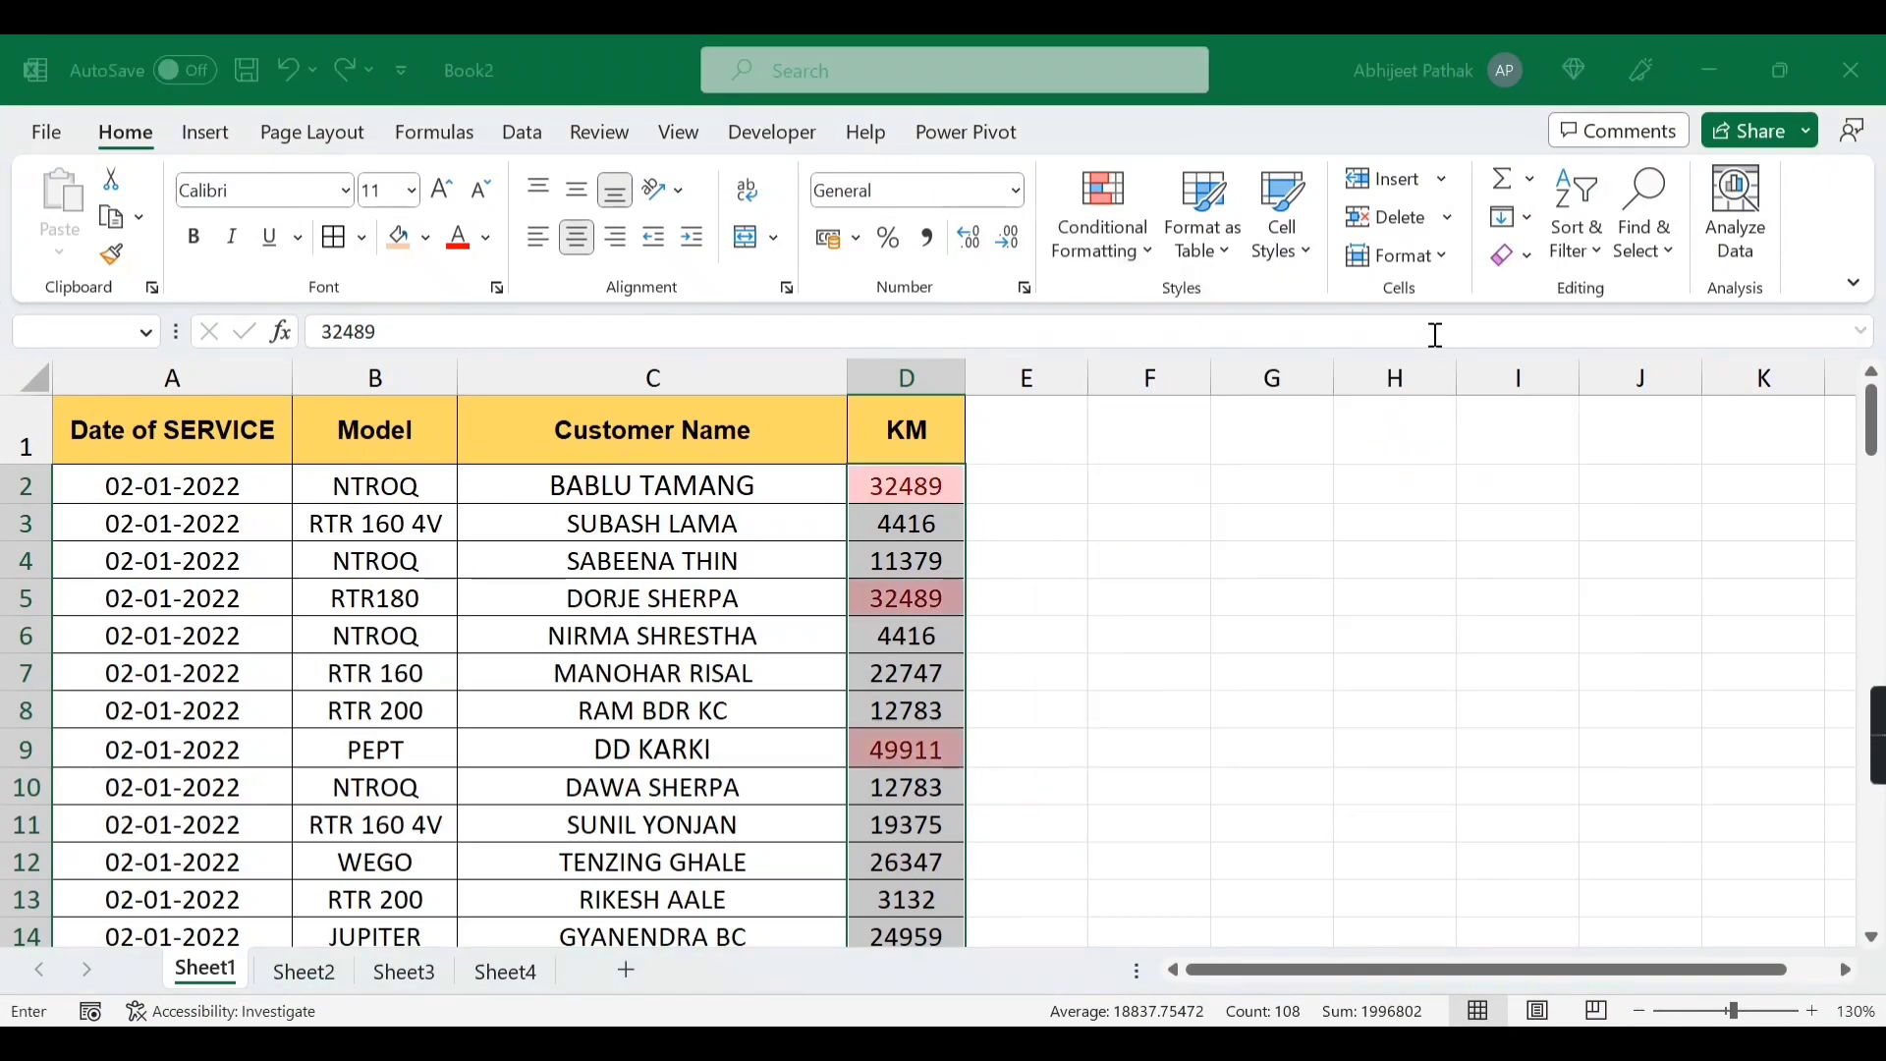
text(15000)
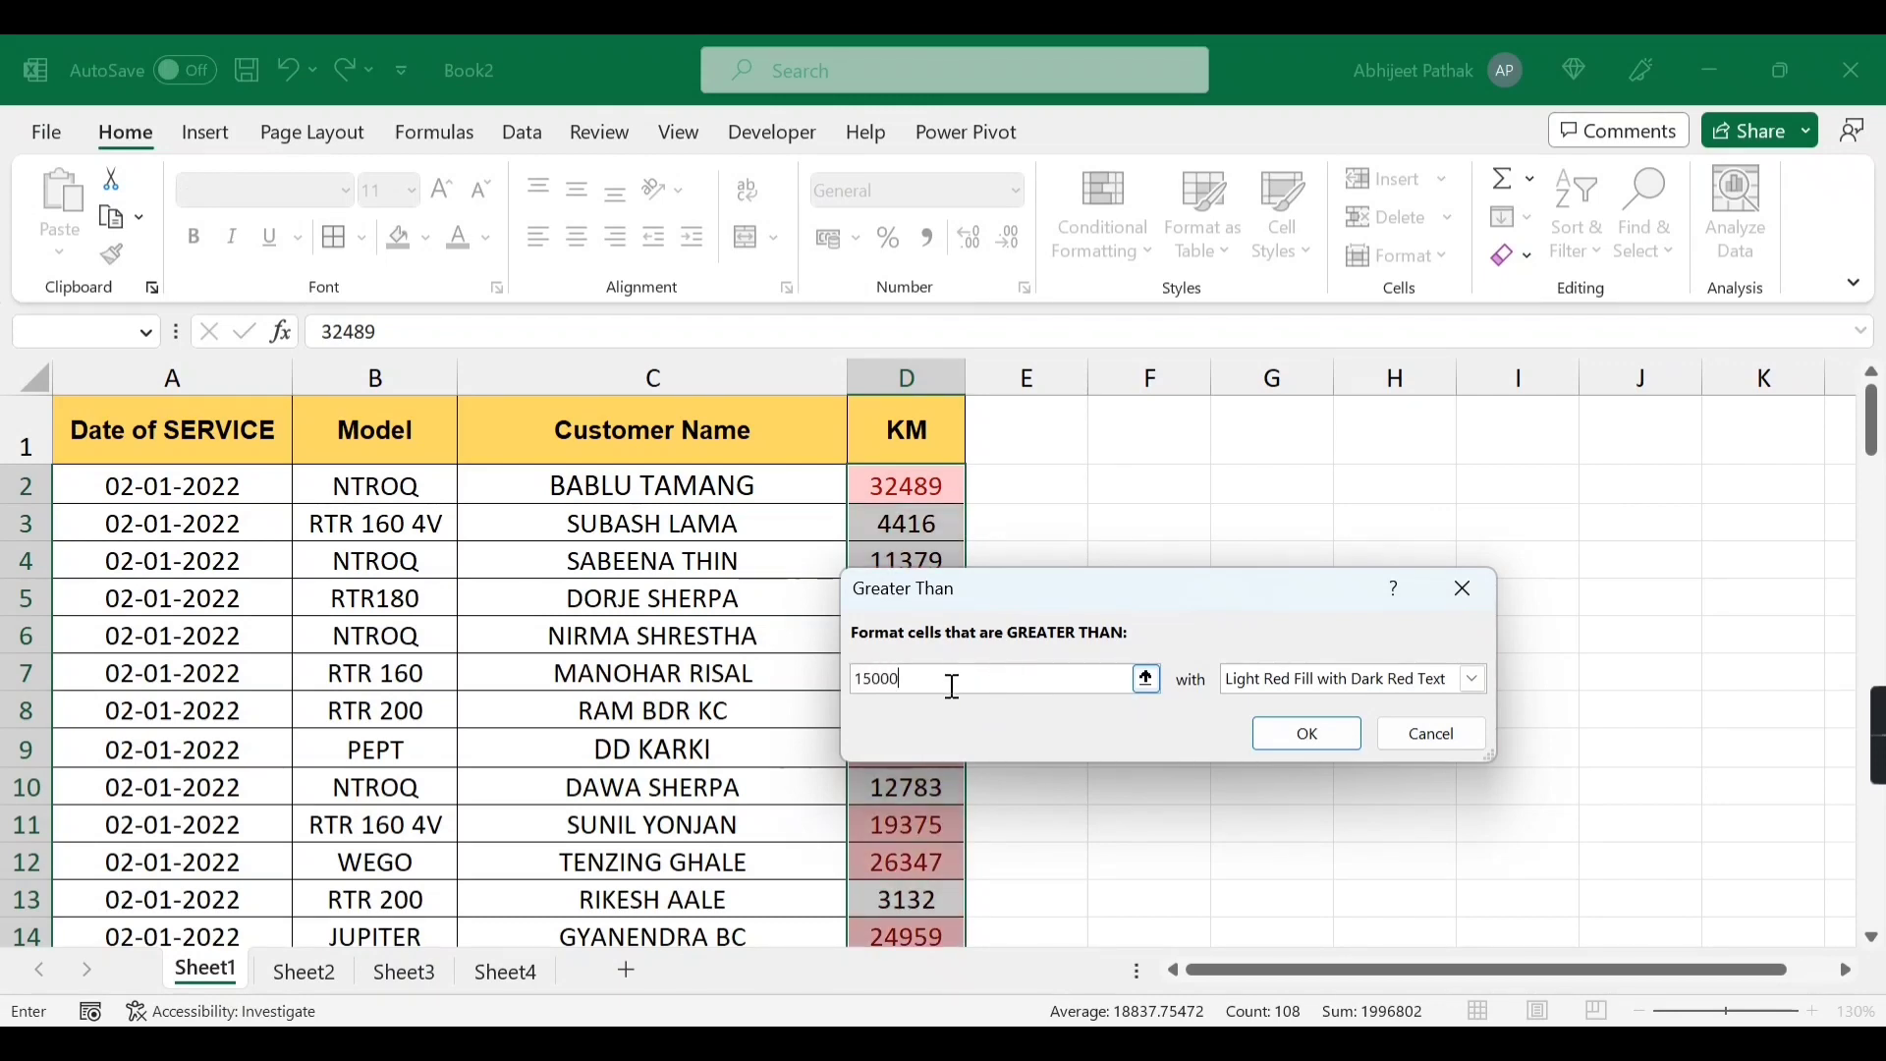
- Try the Green Fill with Dark Green Text format for the Greater Than rule
click(1297, 679)
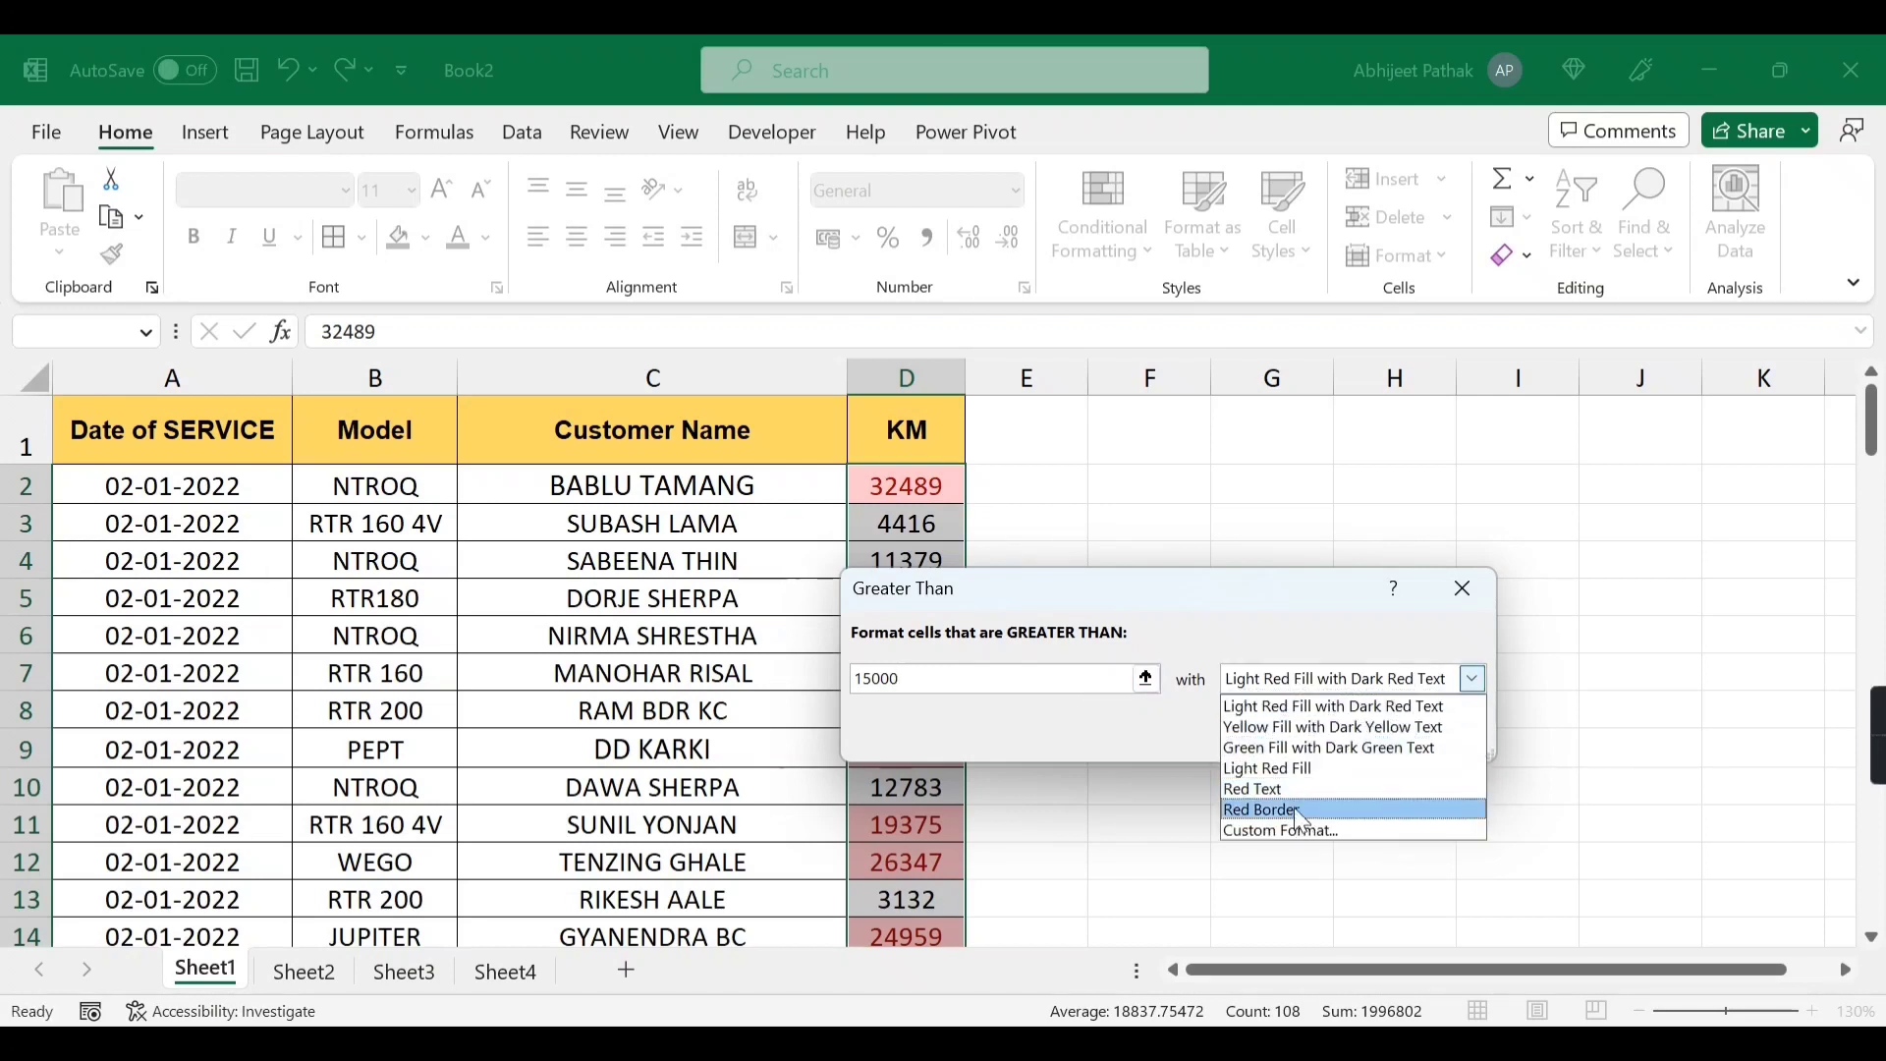
click(1312, 748)
- Start a custom format for the Greater Than rule with a light green background fill
click(1309, 682)
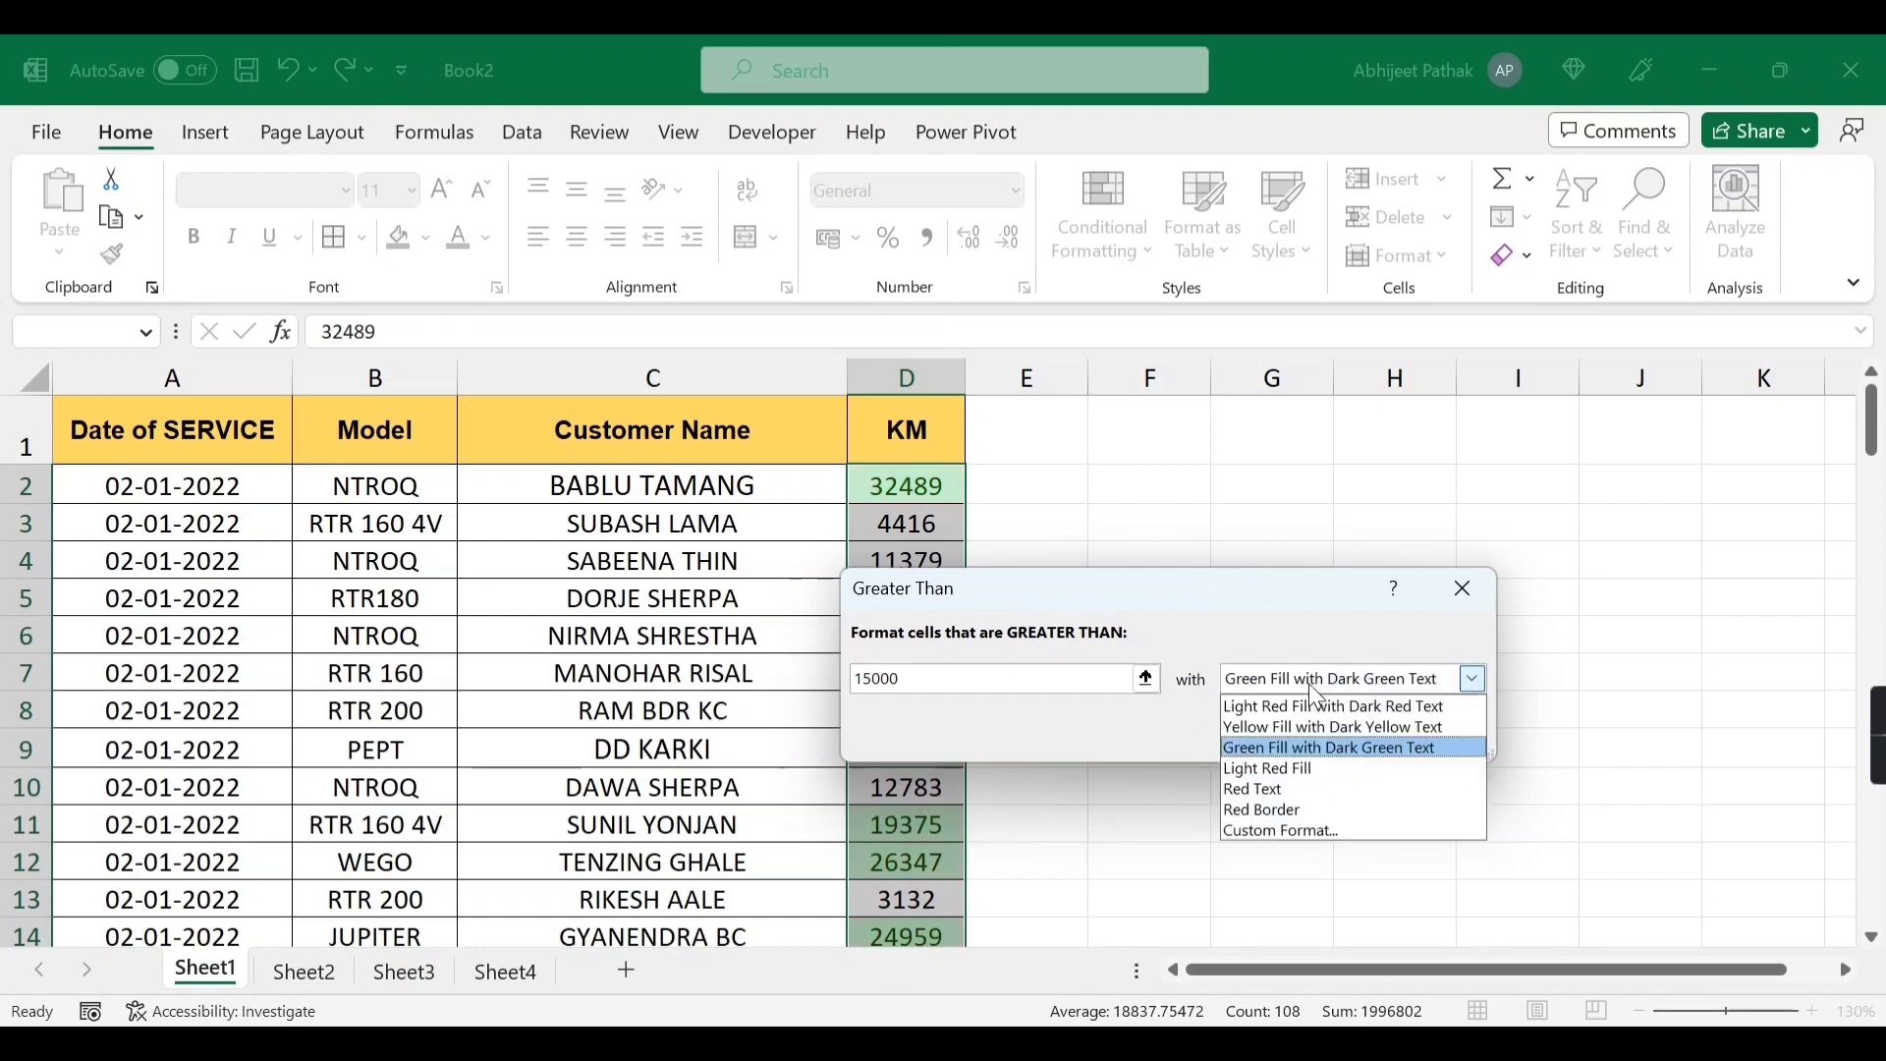
click(1294, 831)
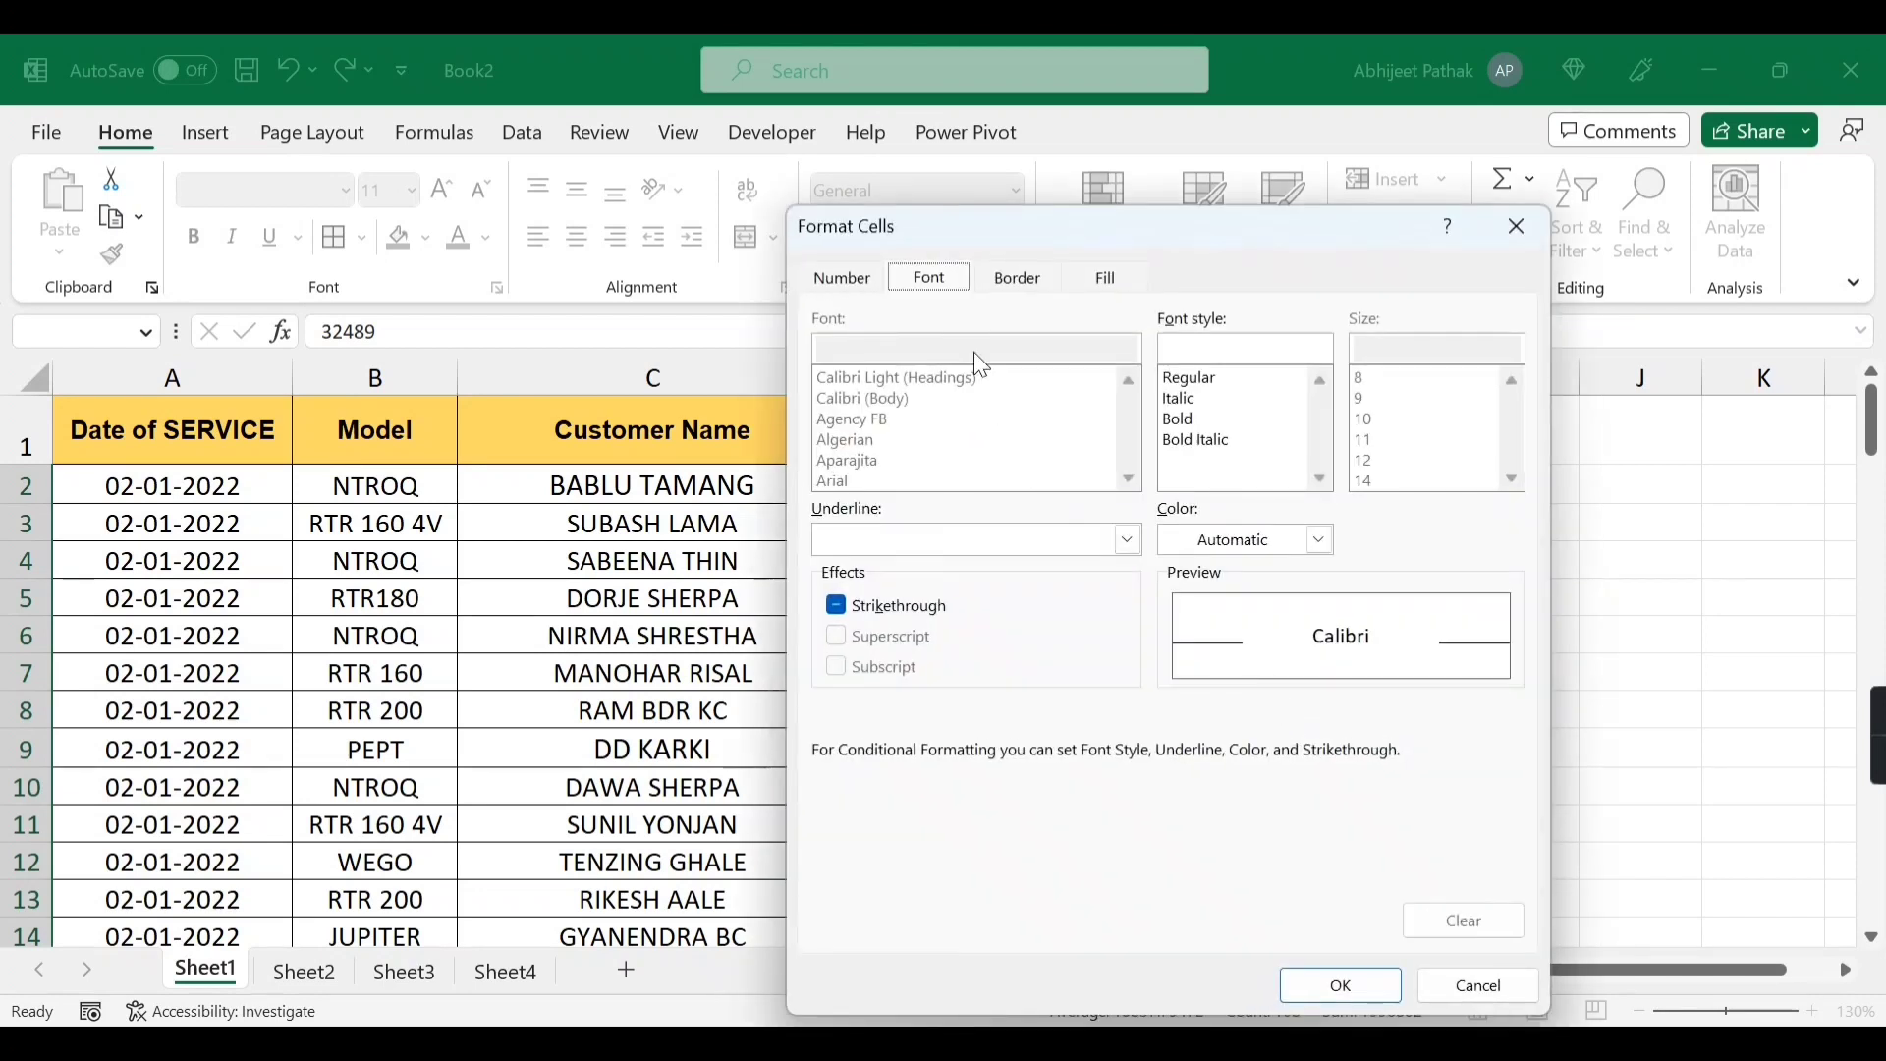
click(1105, 279)
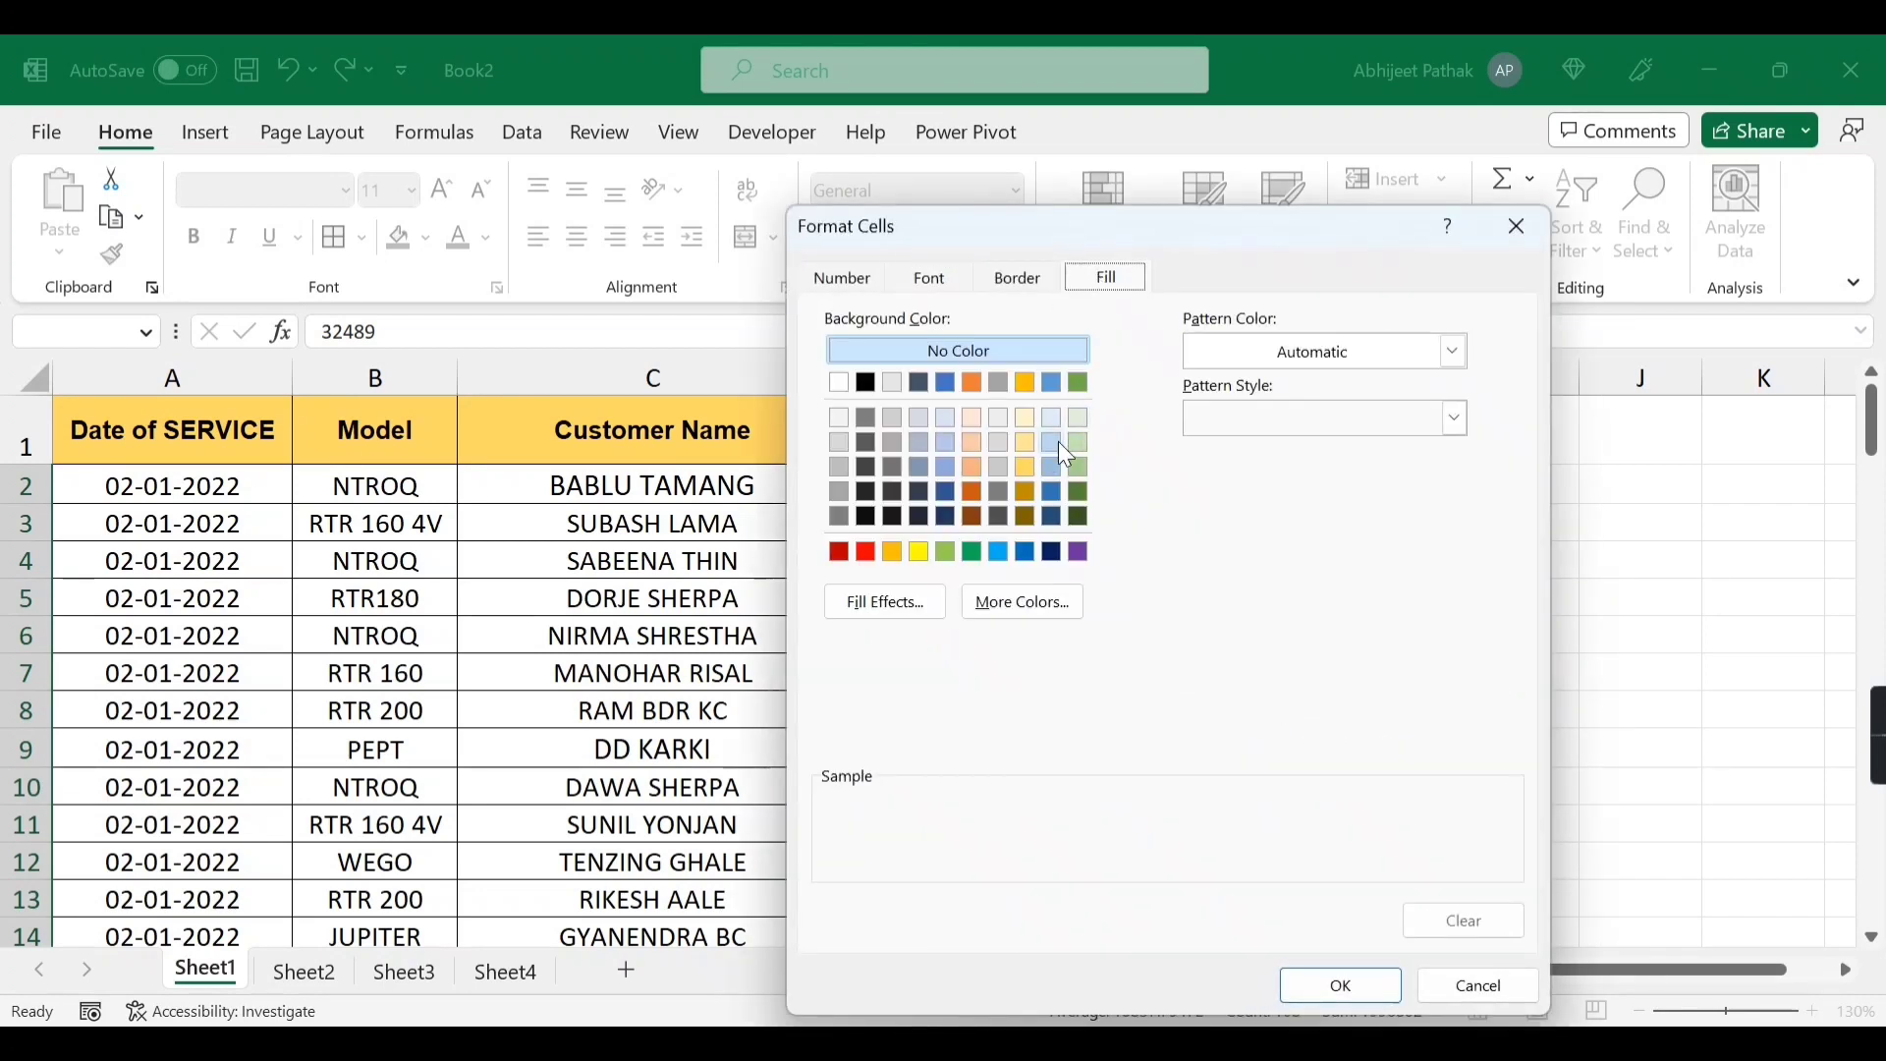
click(1079, 442)
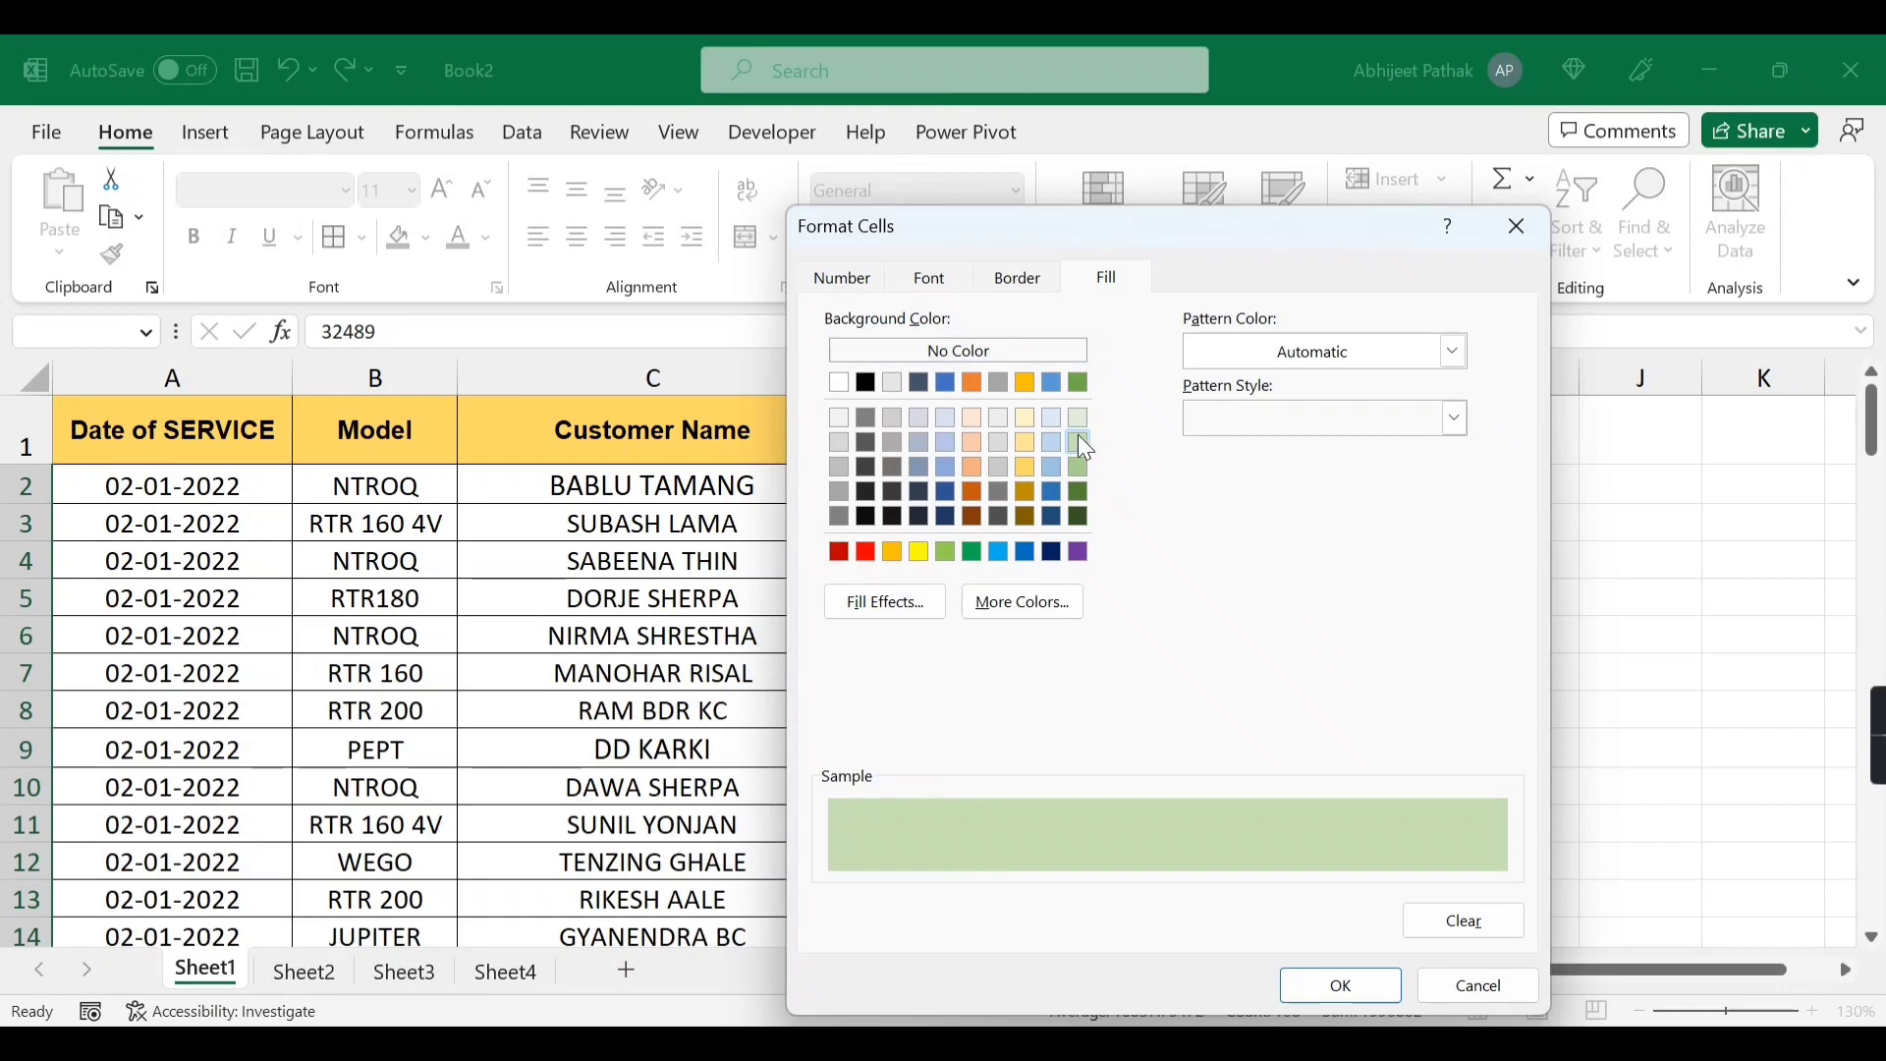
- Add an outline border and the Bold font style to the rule's custom format
click(1022, 281)
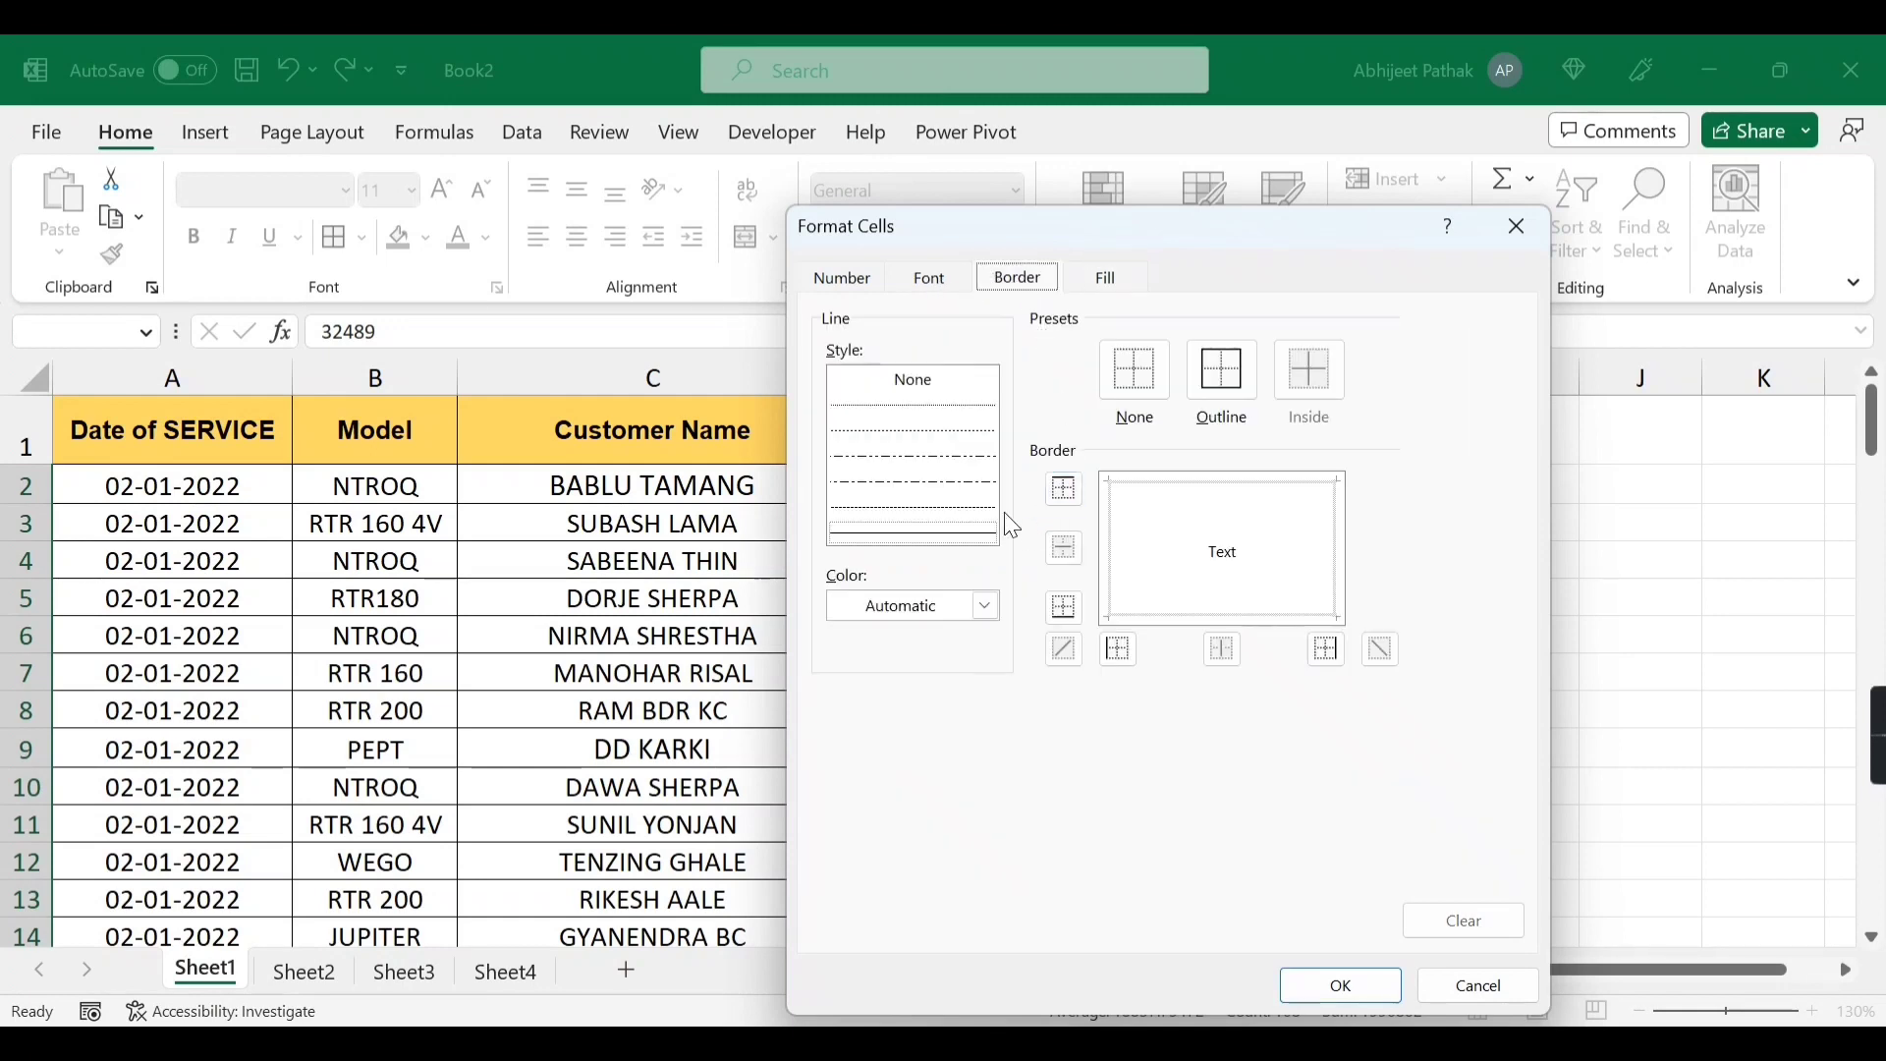
click(1228, 381)
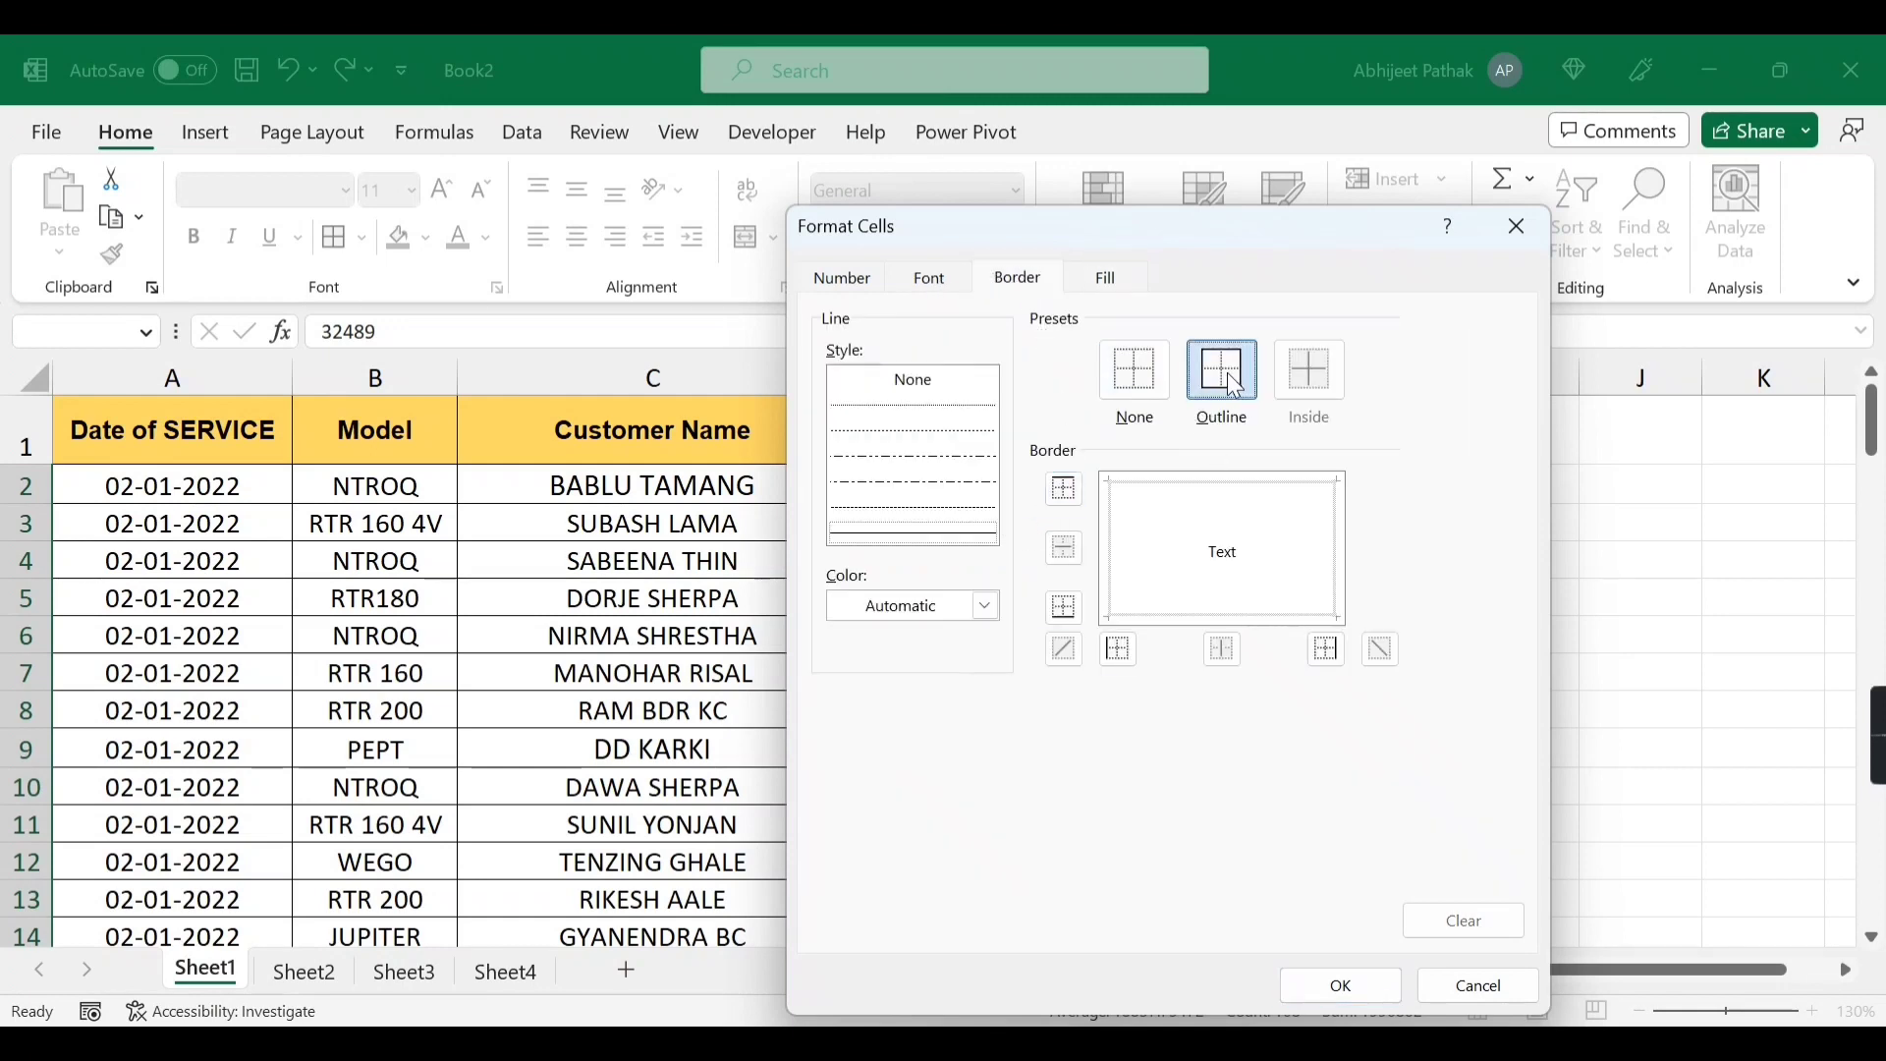
click(966, 283)
click(1191, 421)
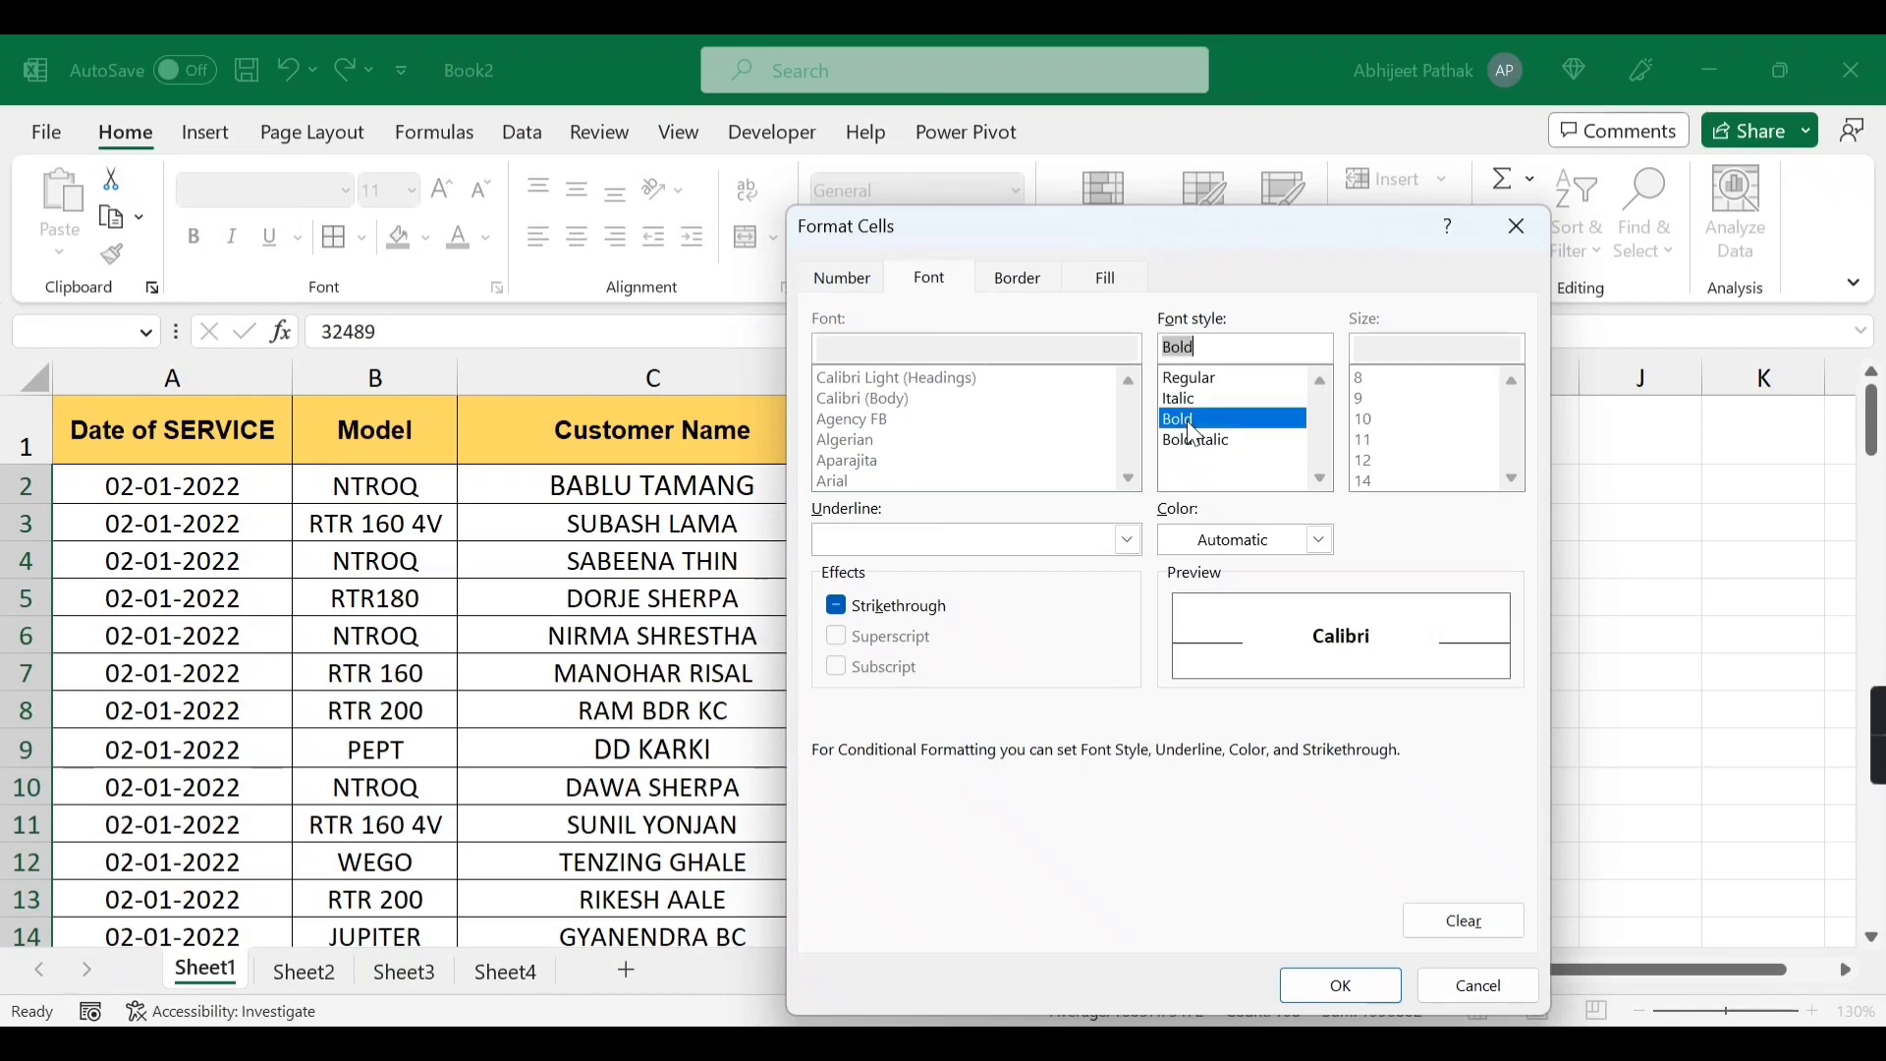
click(842, 278)
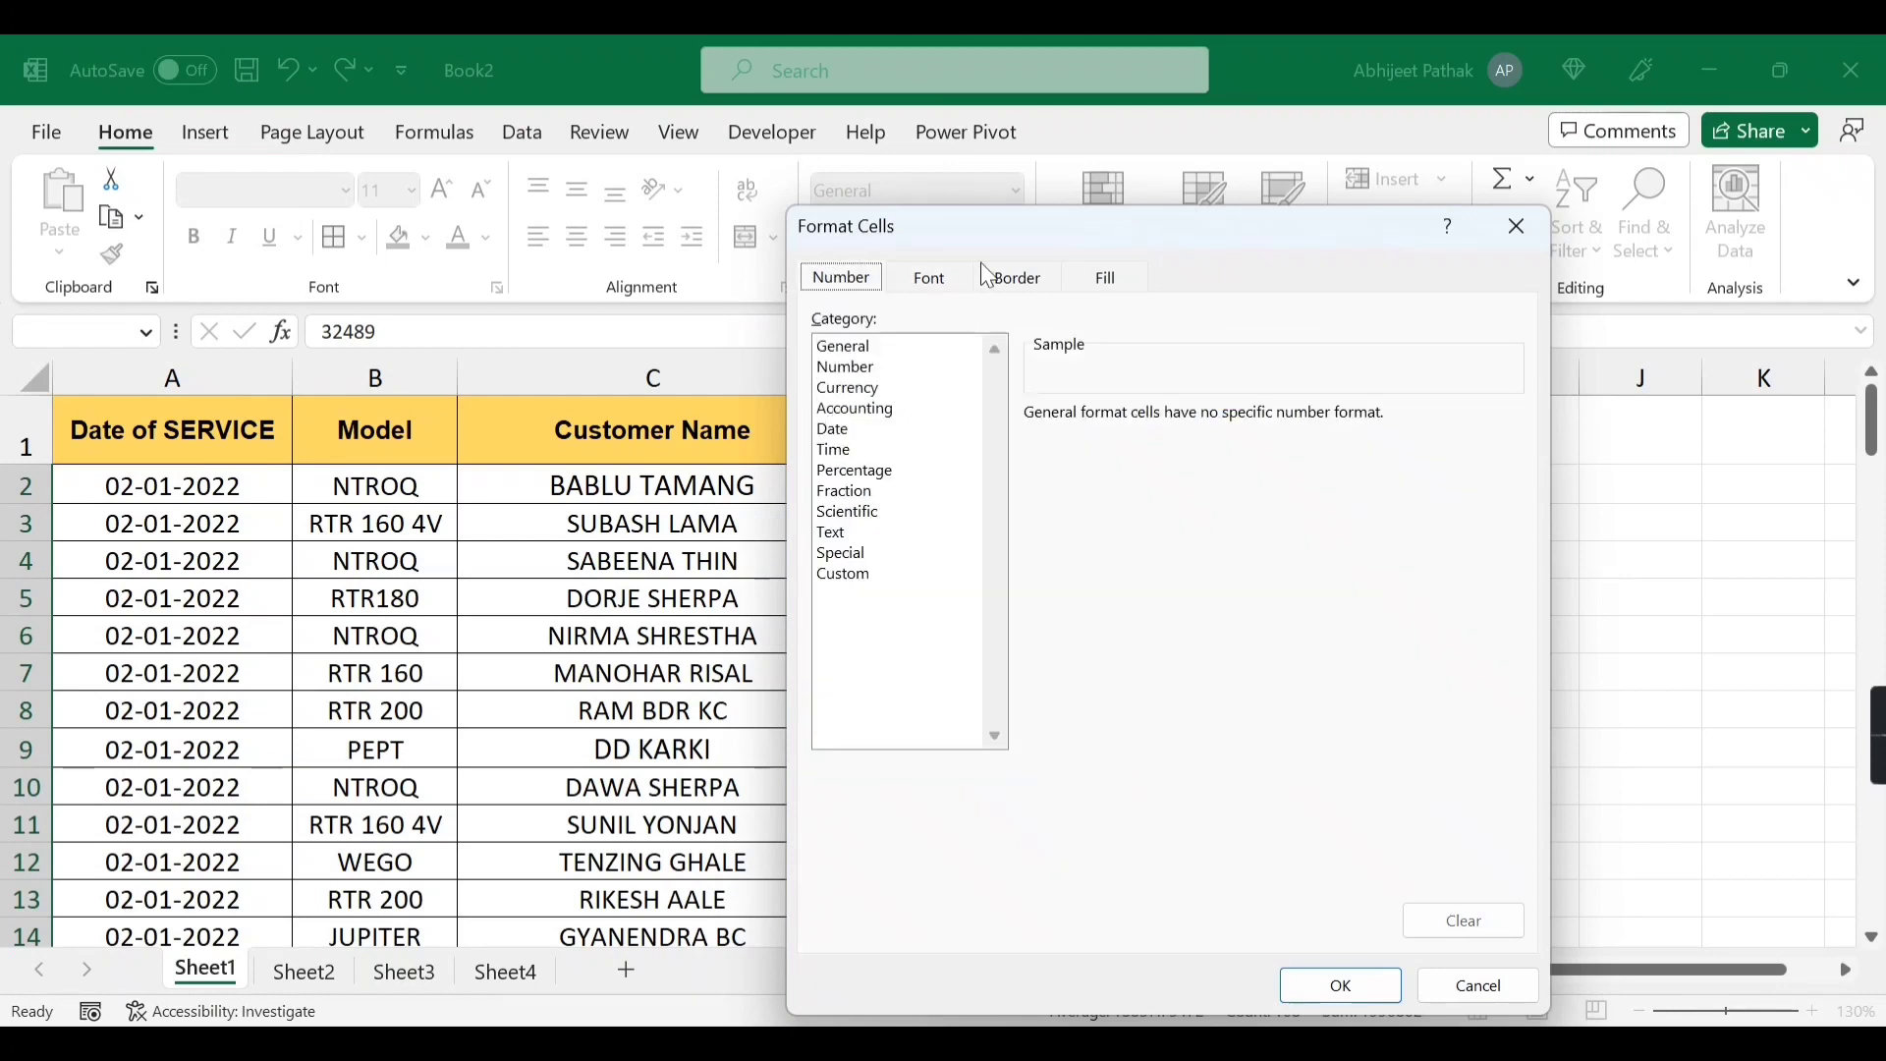
click(1130, 283)
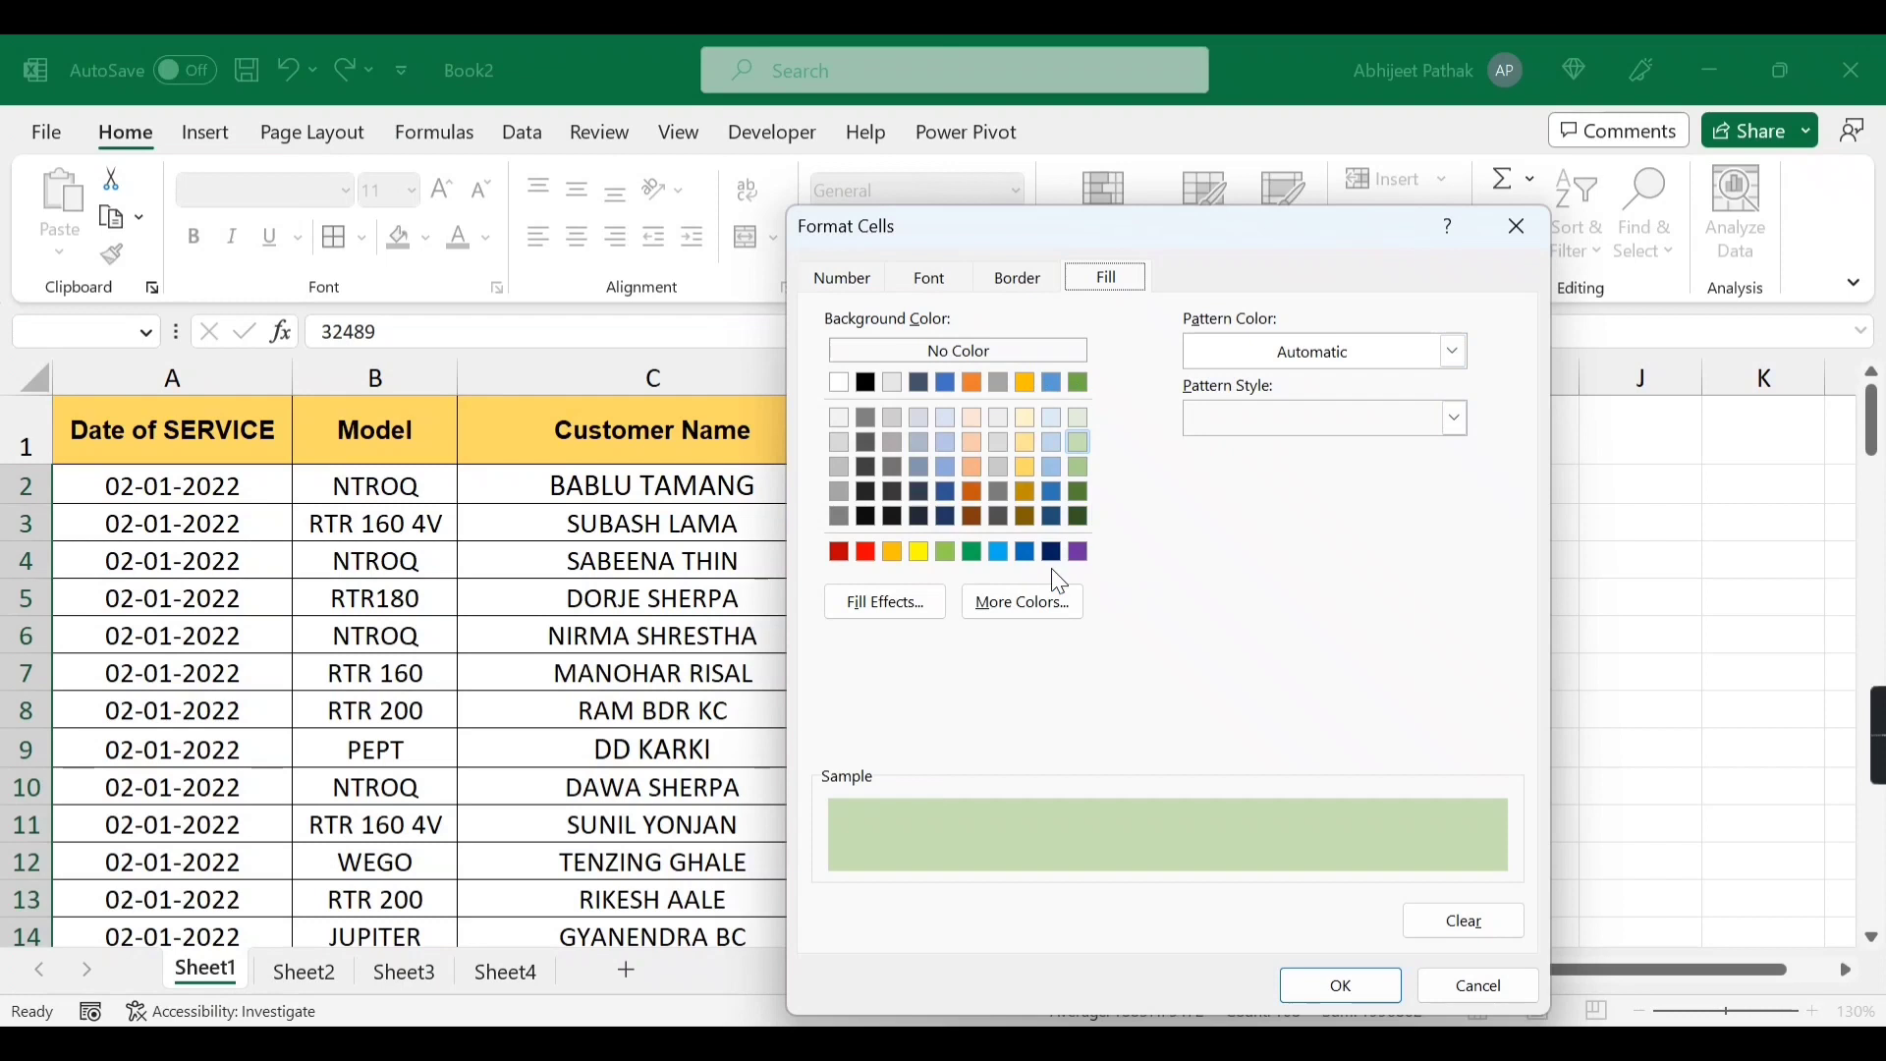
click(890, 603)
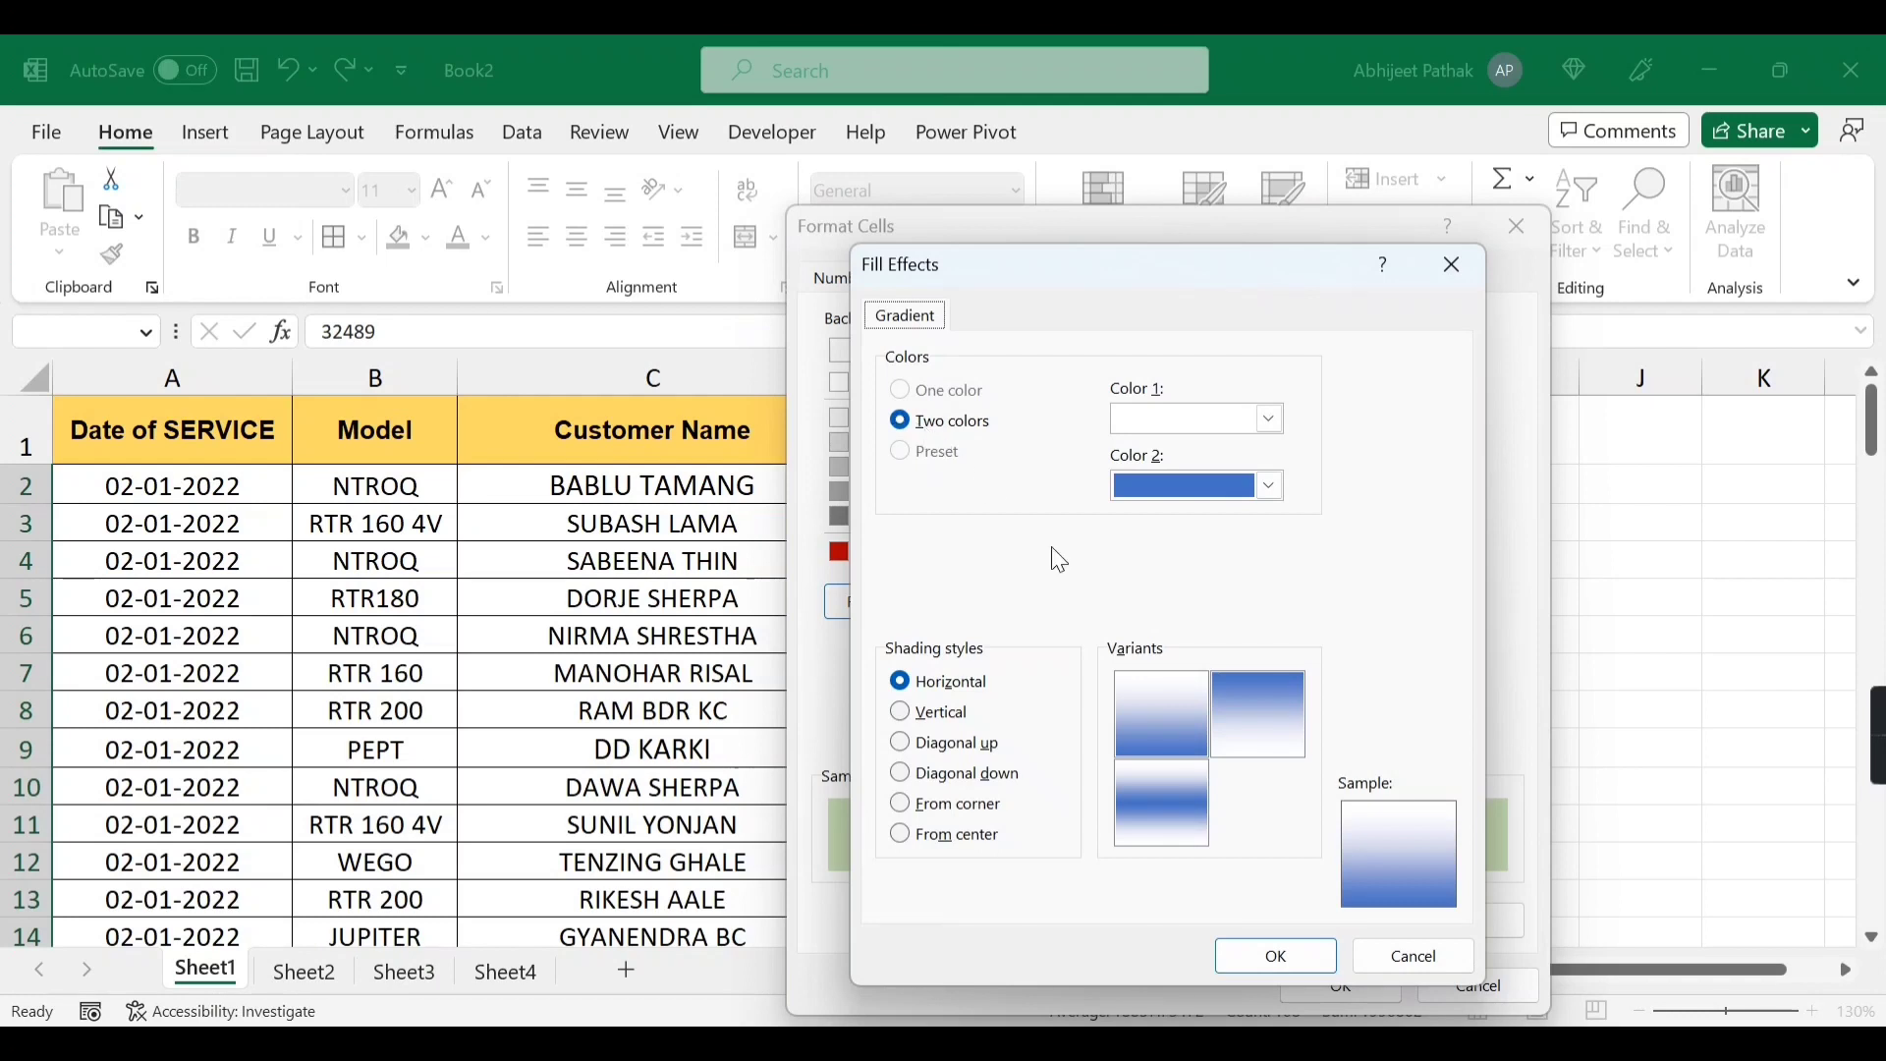
click(949, 747)
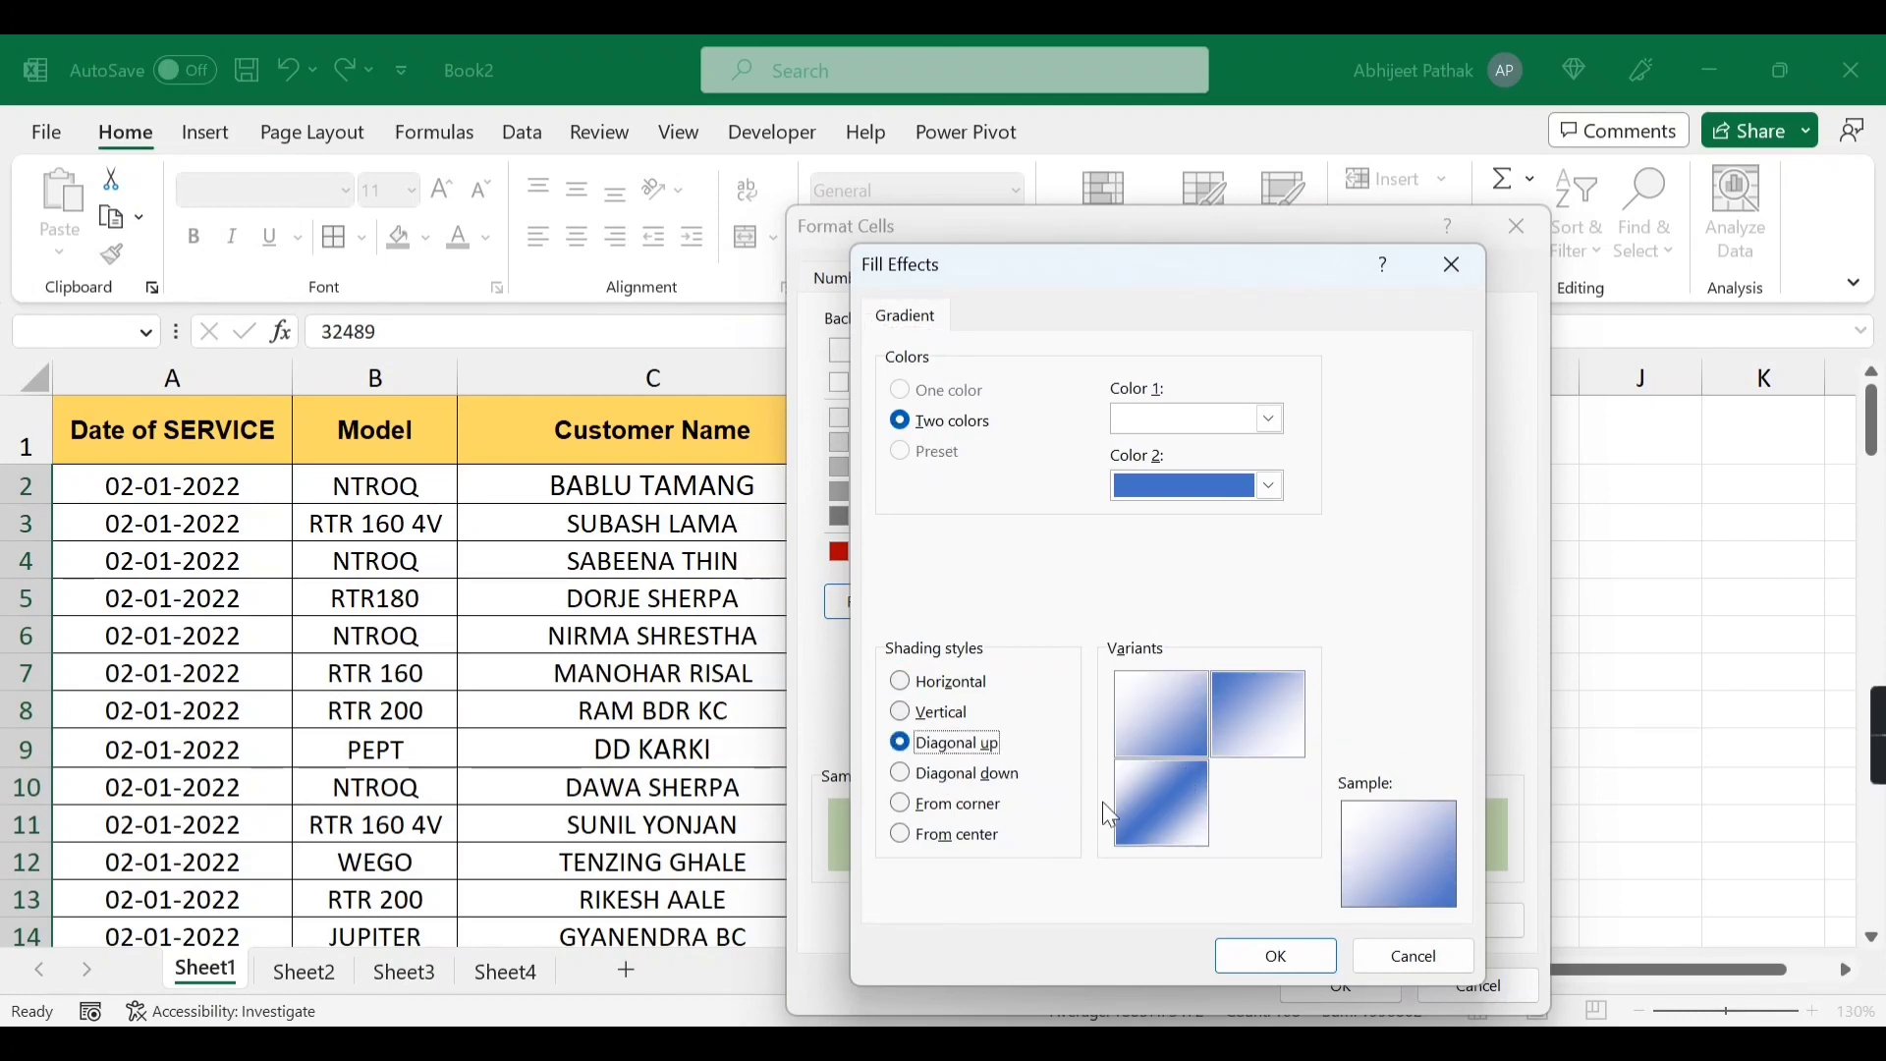
click(941, 716)
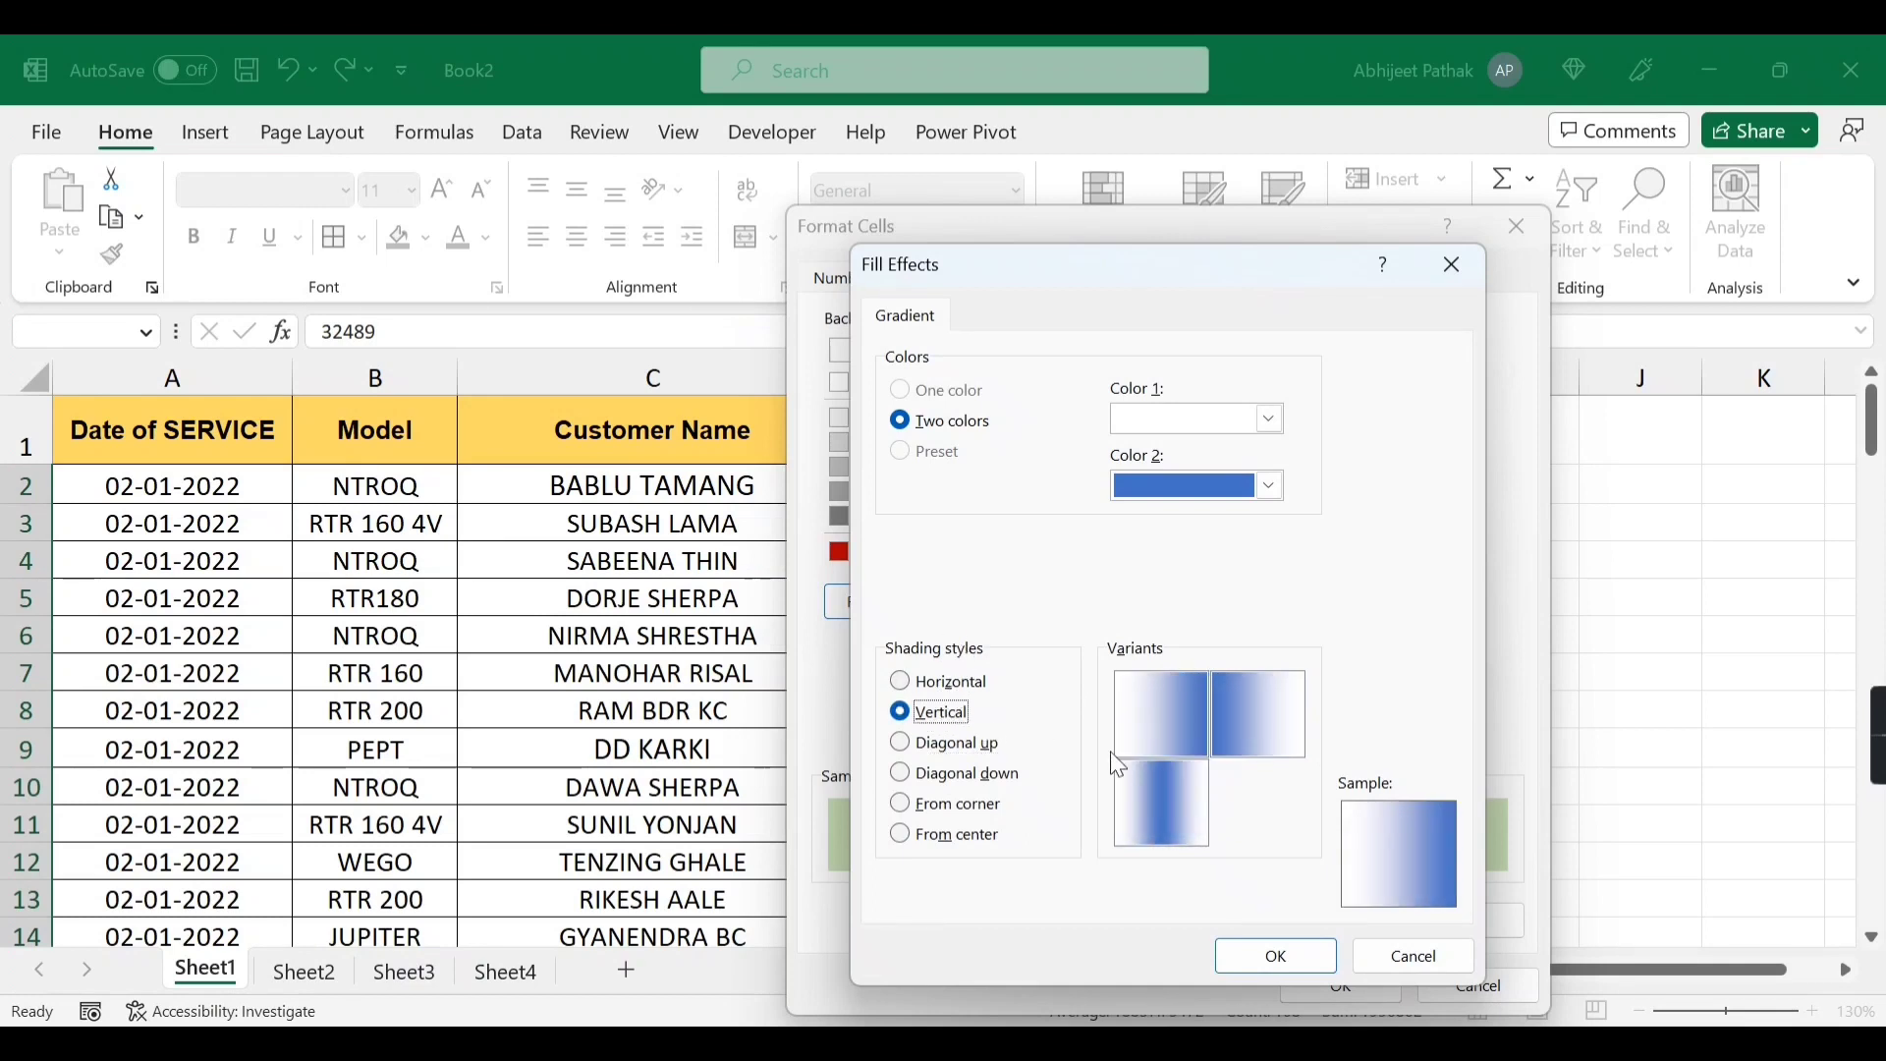
click(1399, 961)
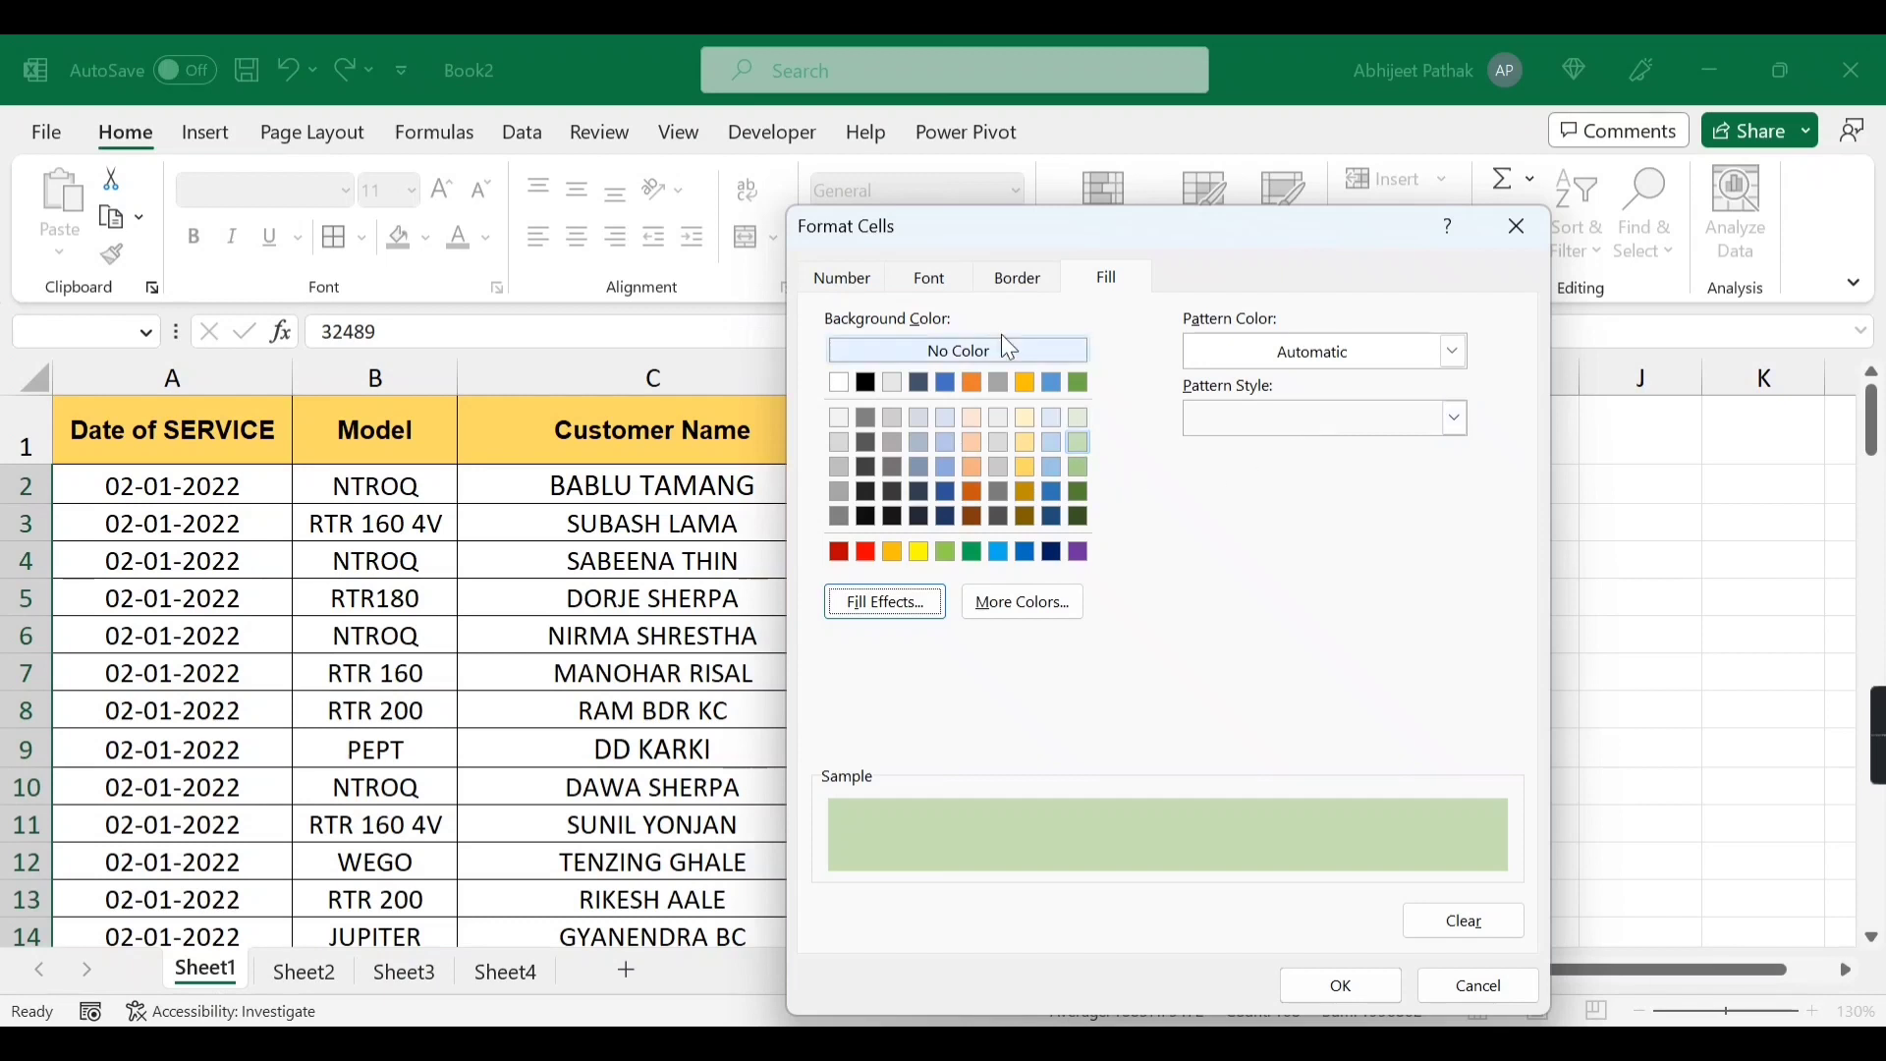
click(1364, 350)
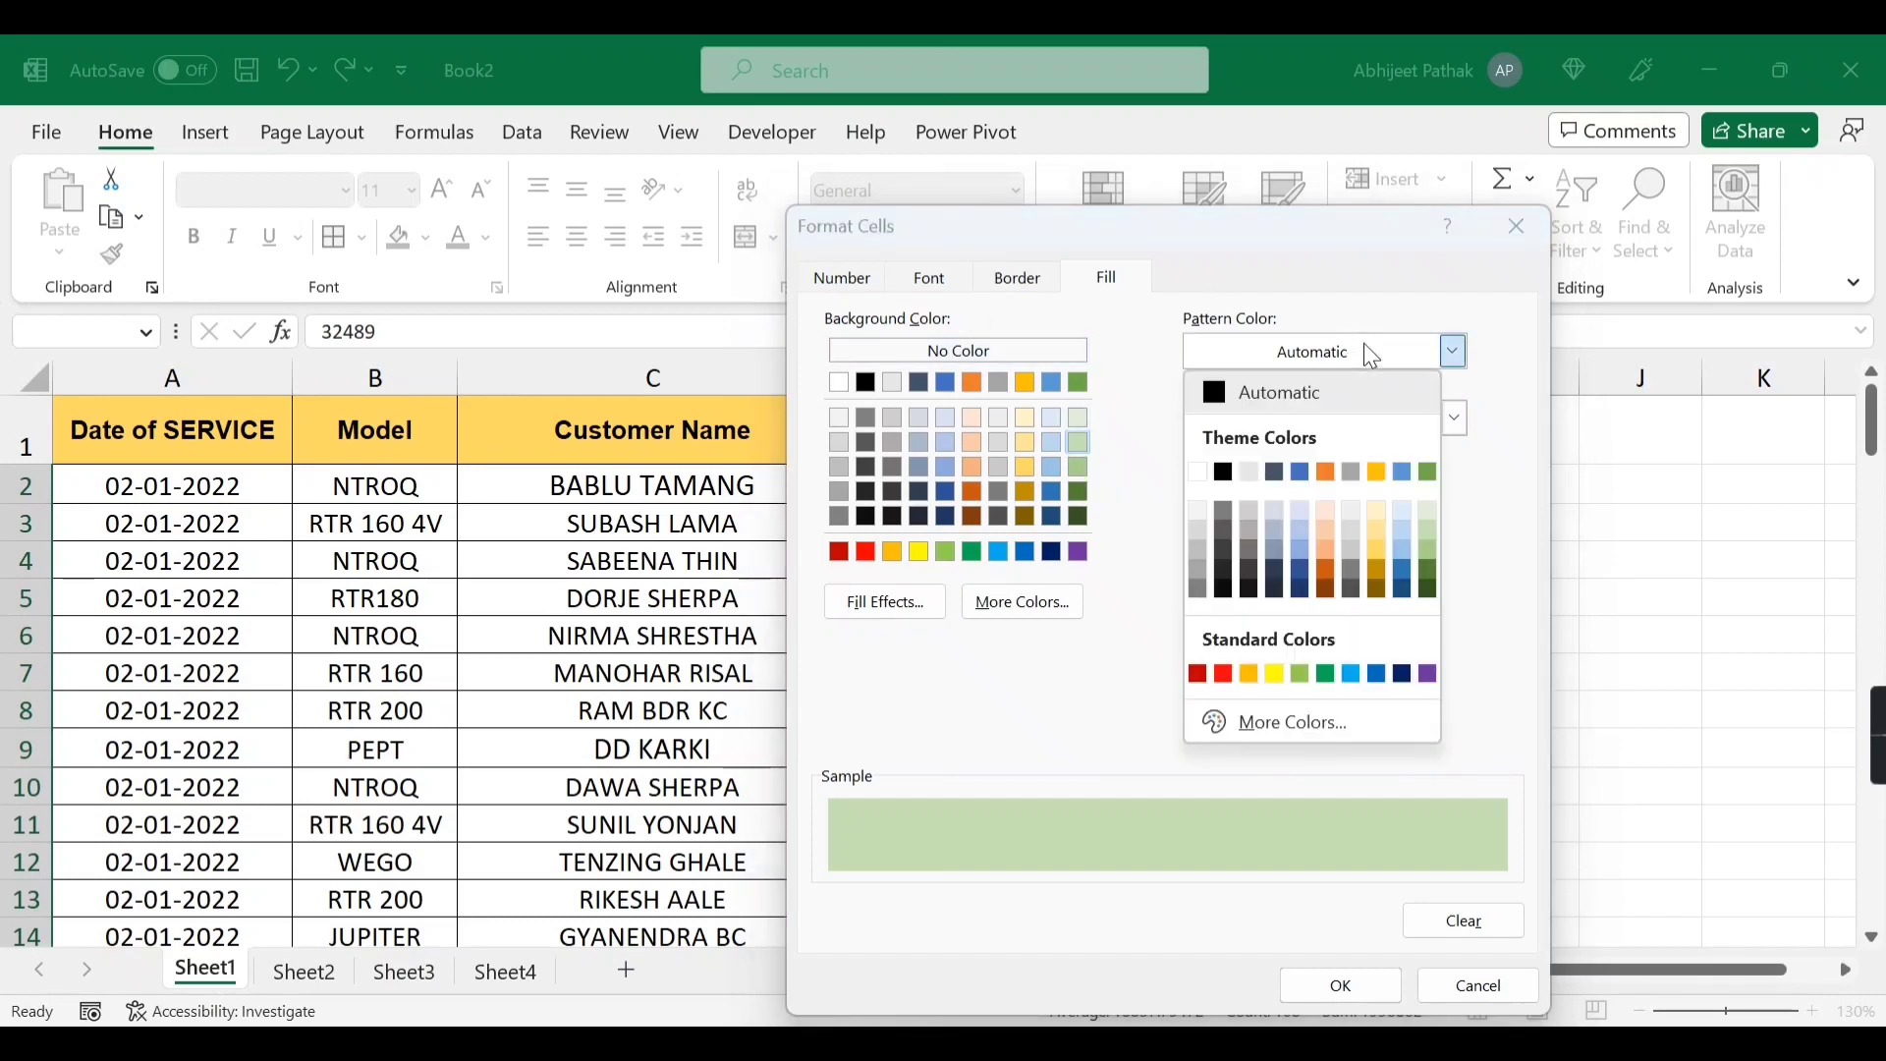
click(1364, 350)
click(1321, 421)
click(1311, 424)
- Review the custom format's border, font and fill settings and apply the Greater Than 15000 rule
click(1018, 279)
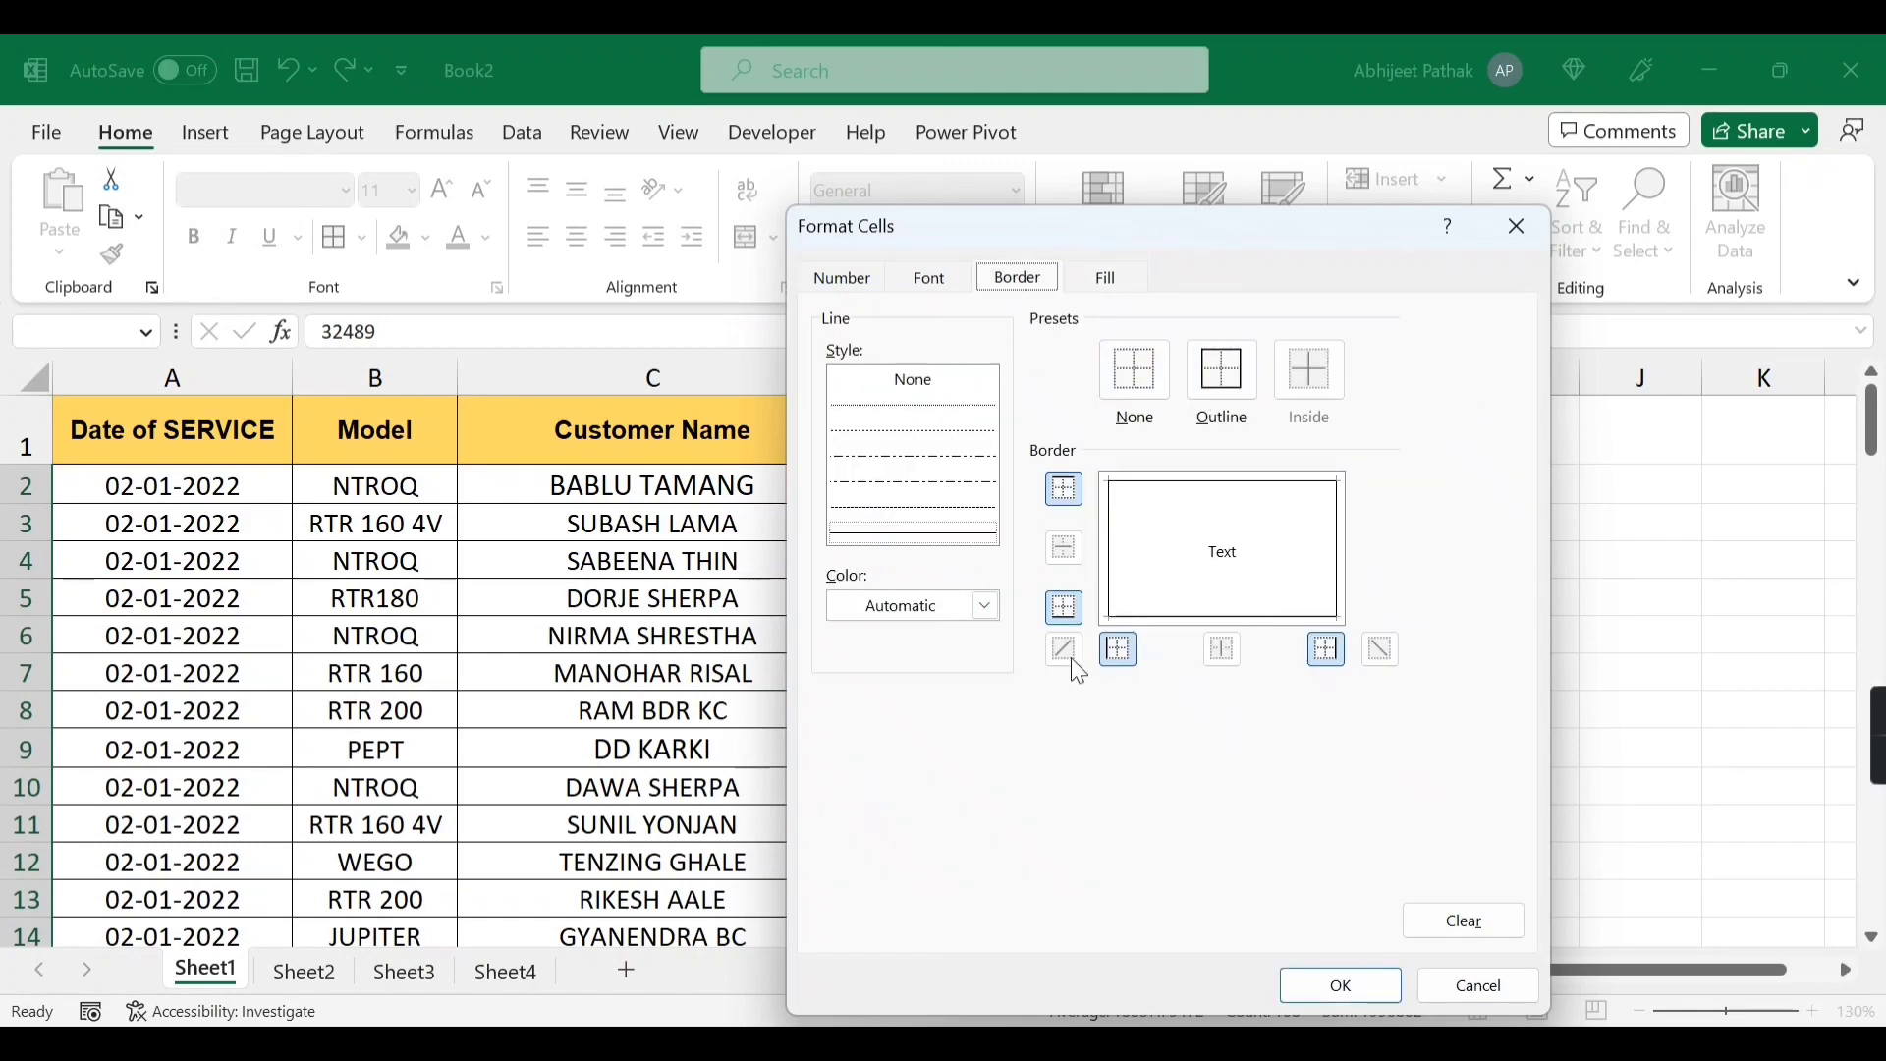
click(930, 279)
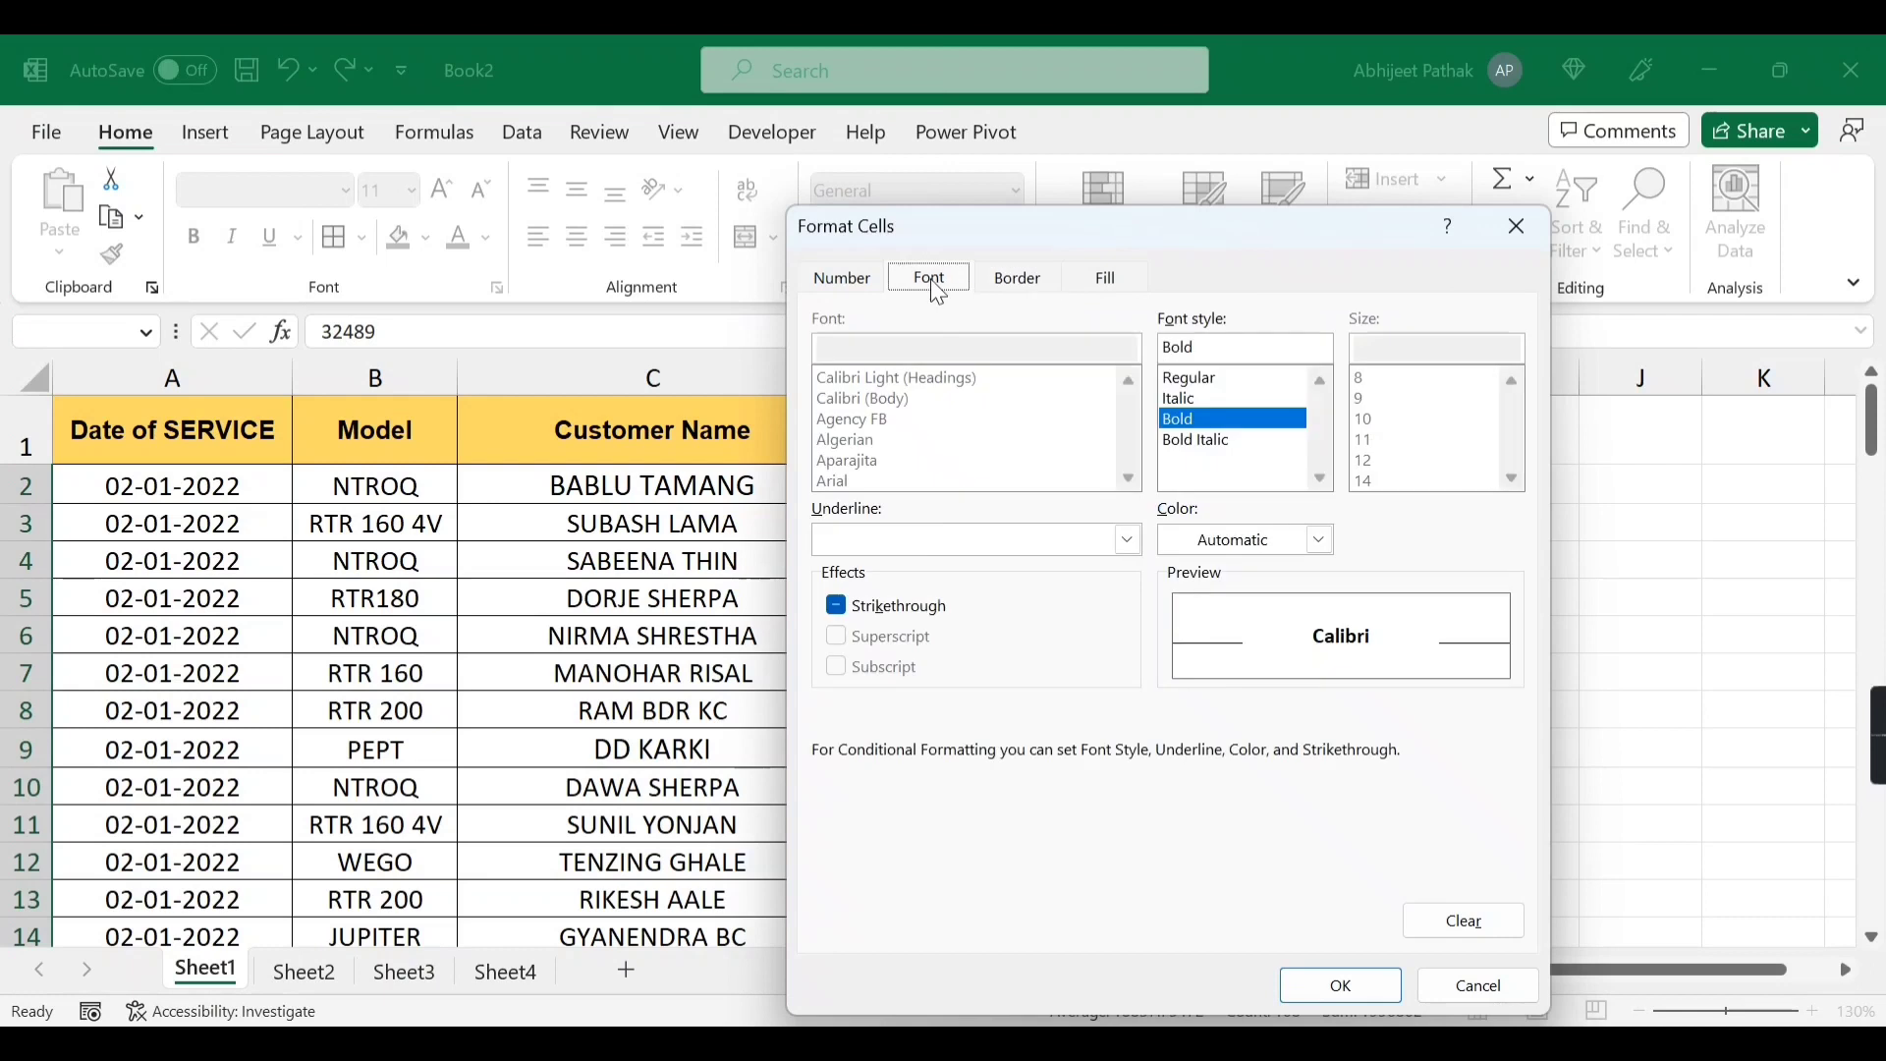
click(1107, 279)
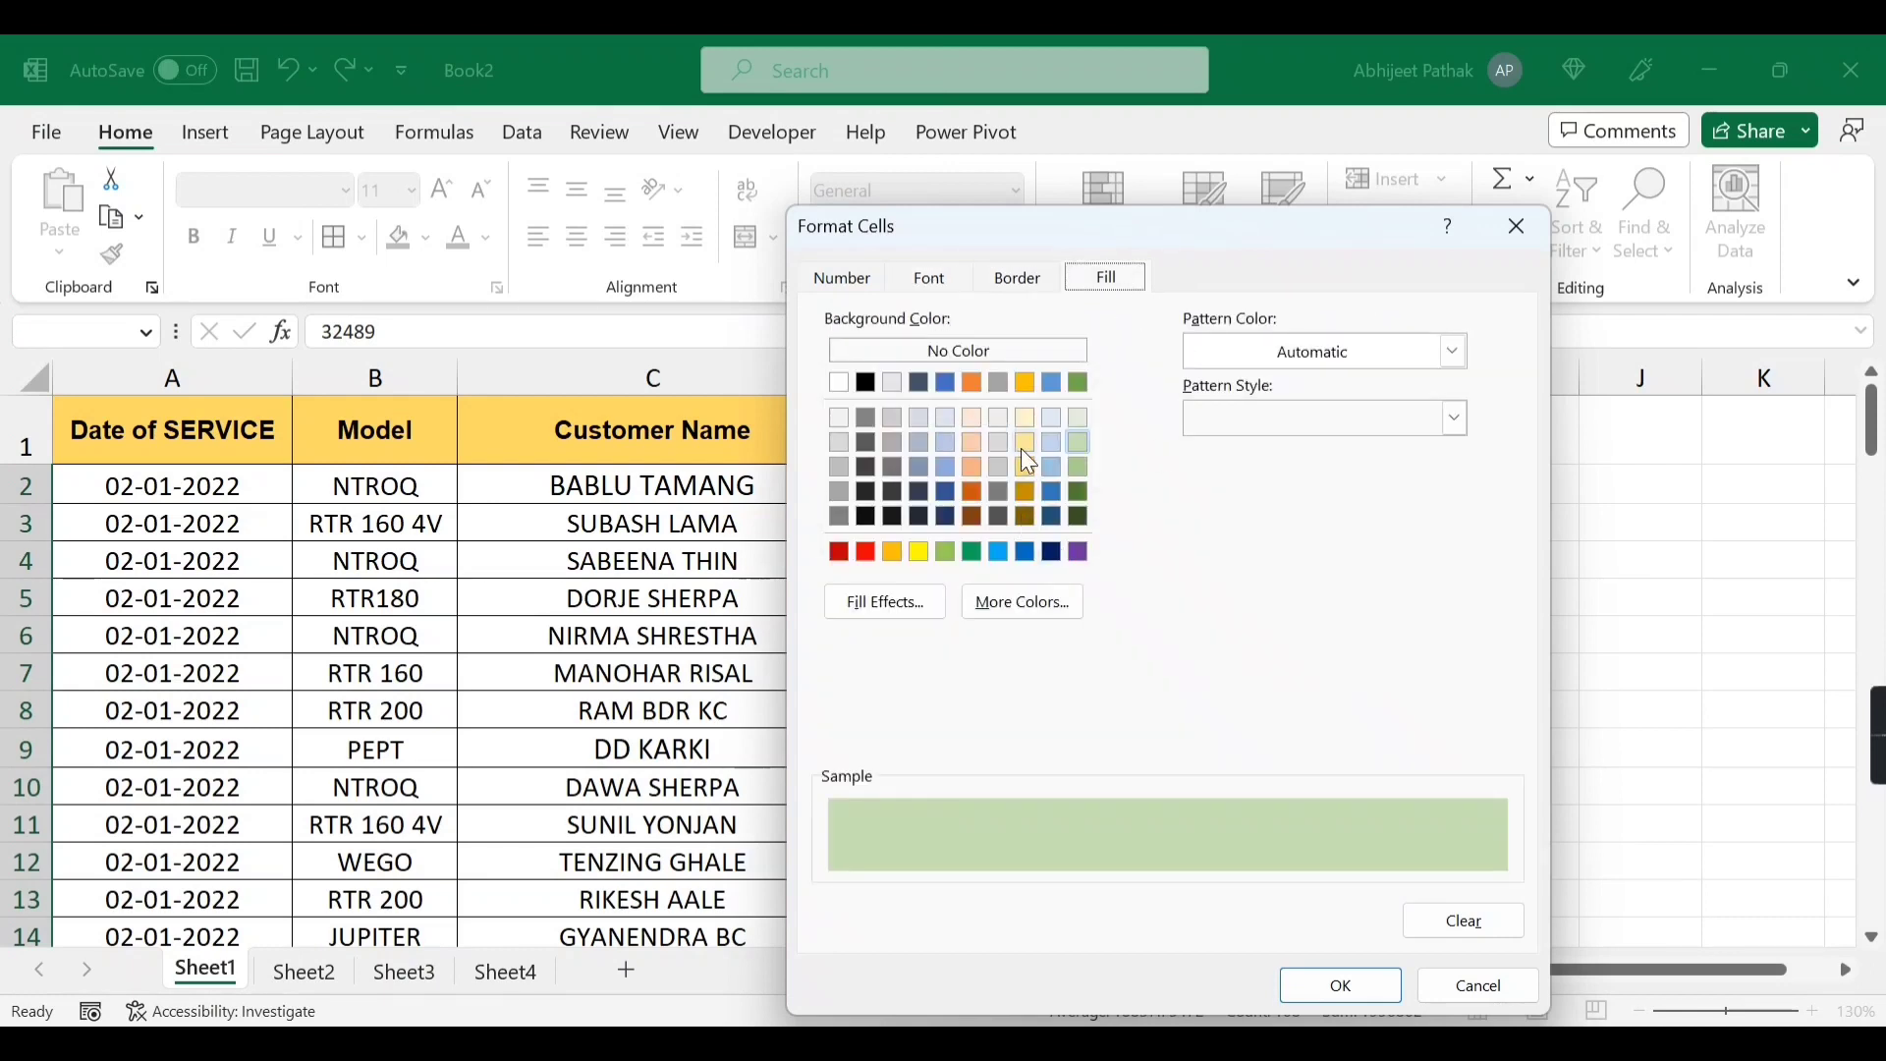
click(933, 278)
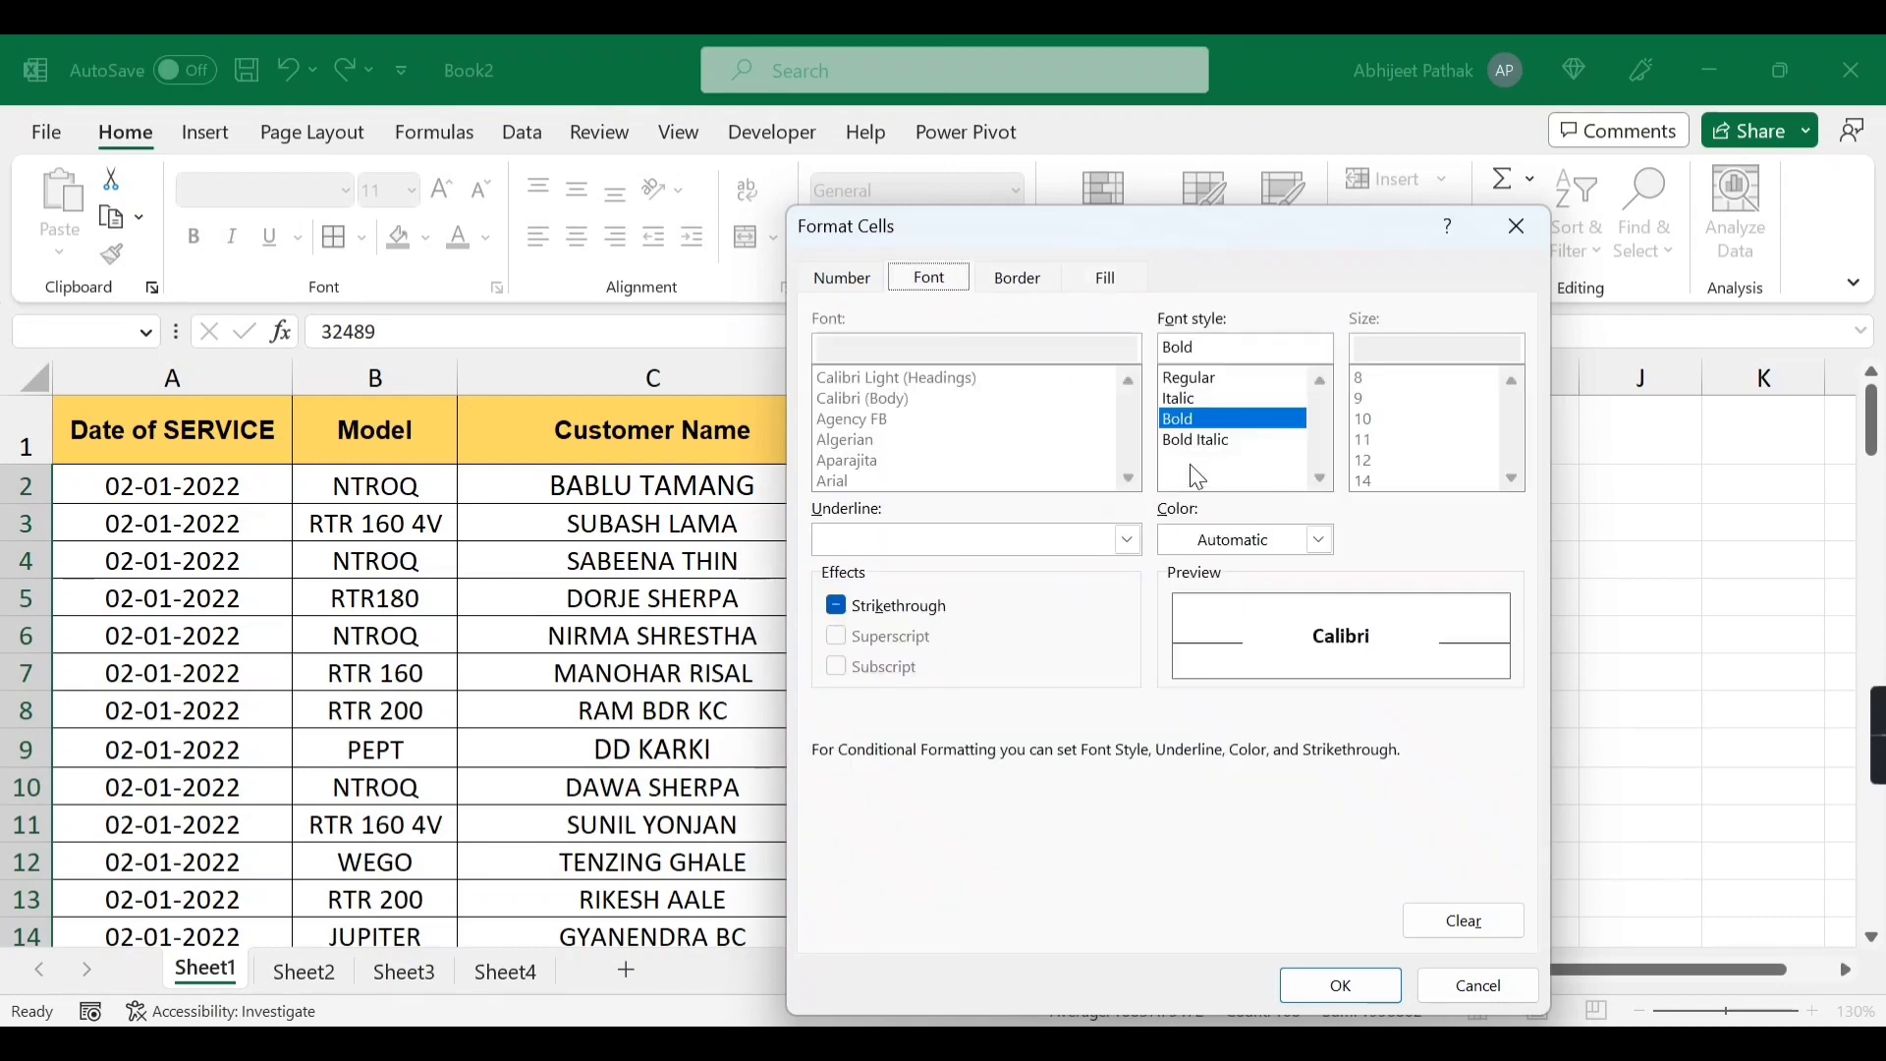
click(1342, 986)
click(1311, 727)
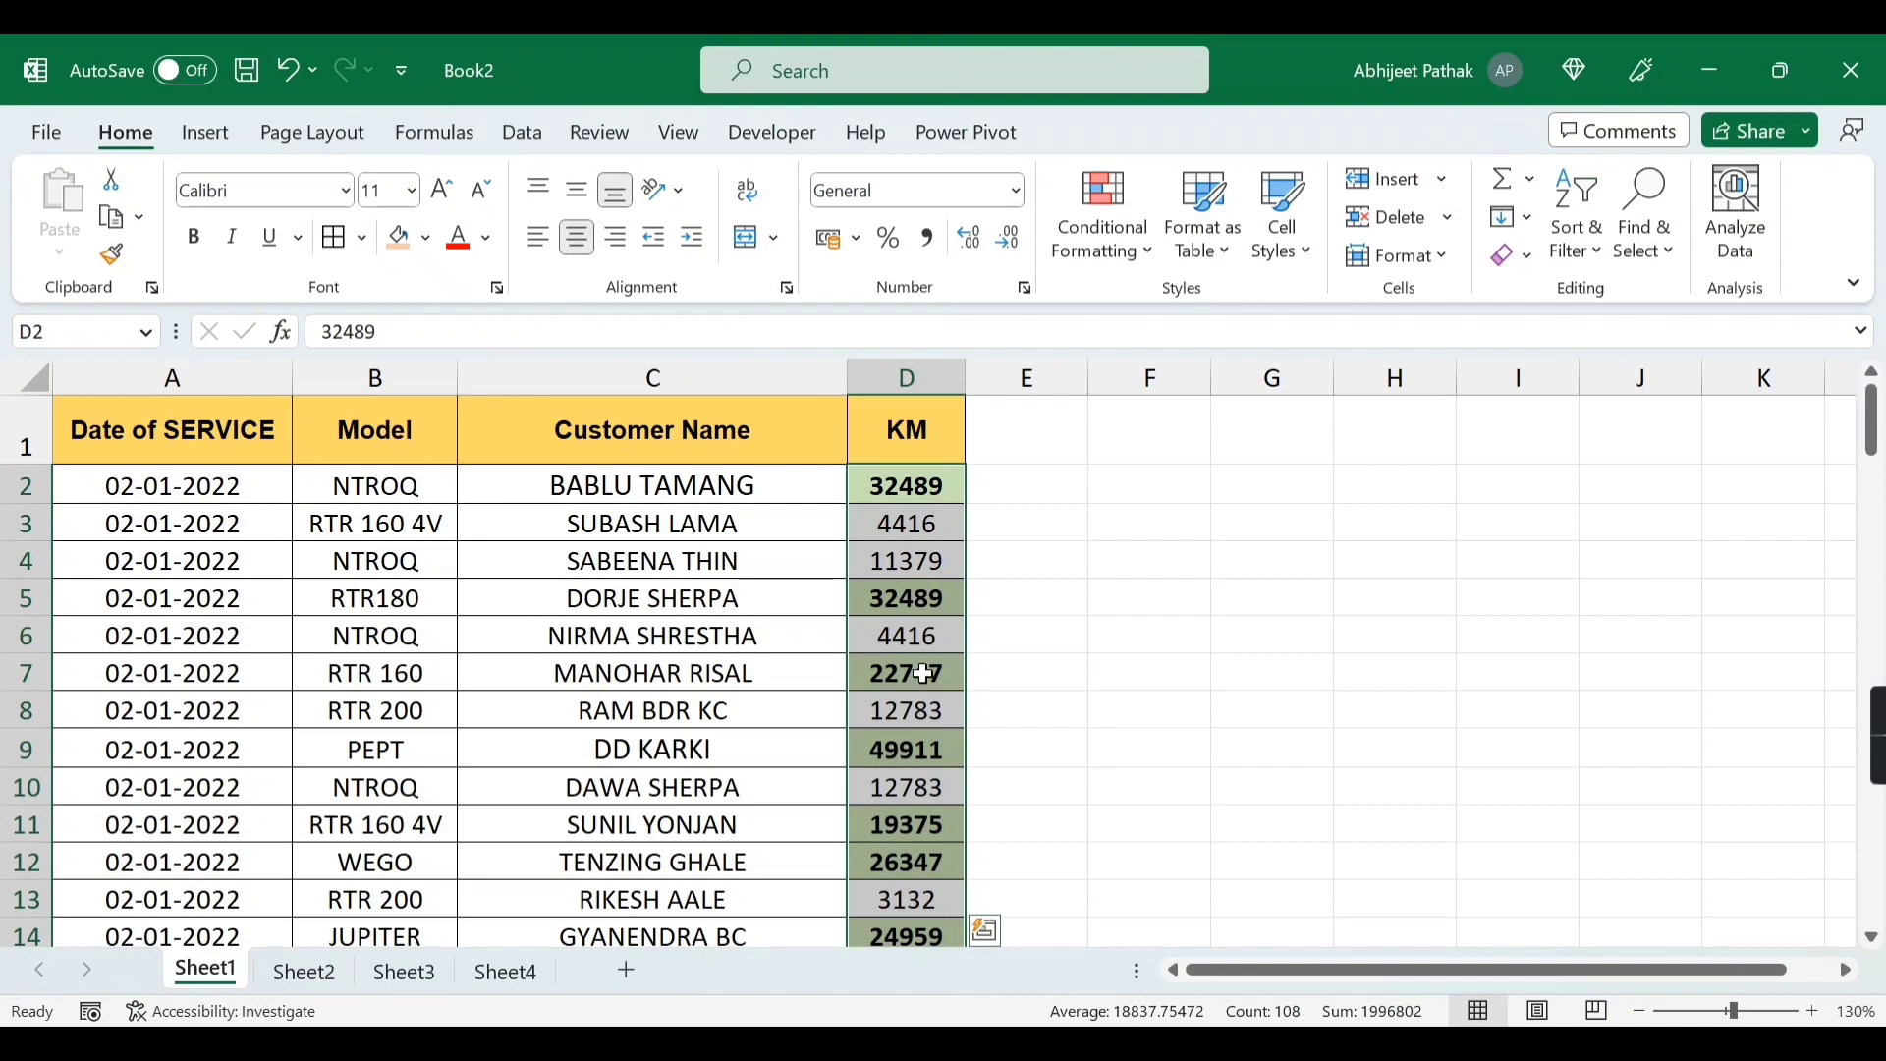
- Look down the KM column to check which values the Greater Than rule highlights
scroll(924, 678, down, 3)
scroll(928, 789, down, 11)
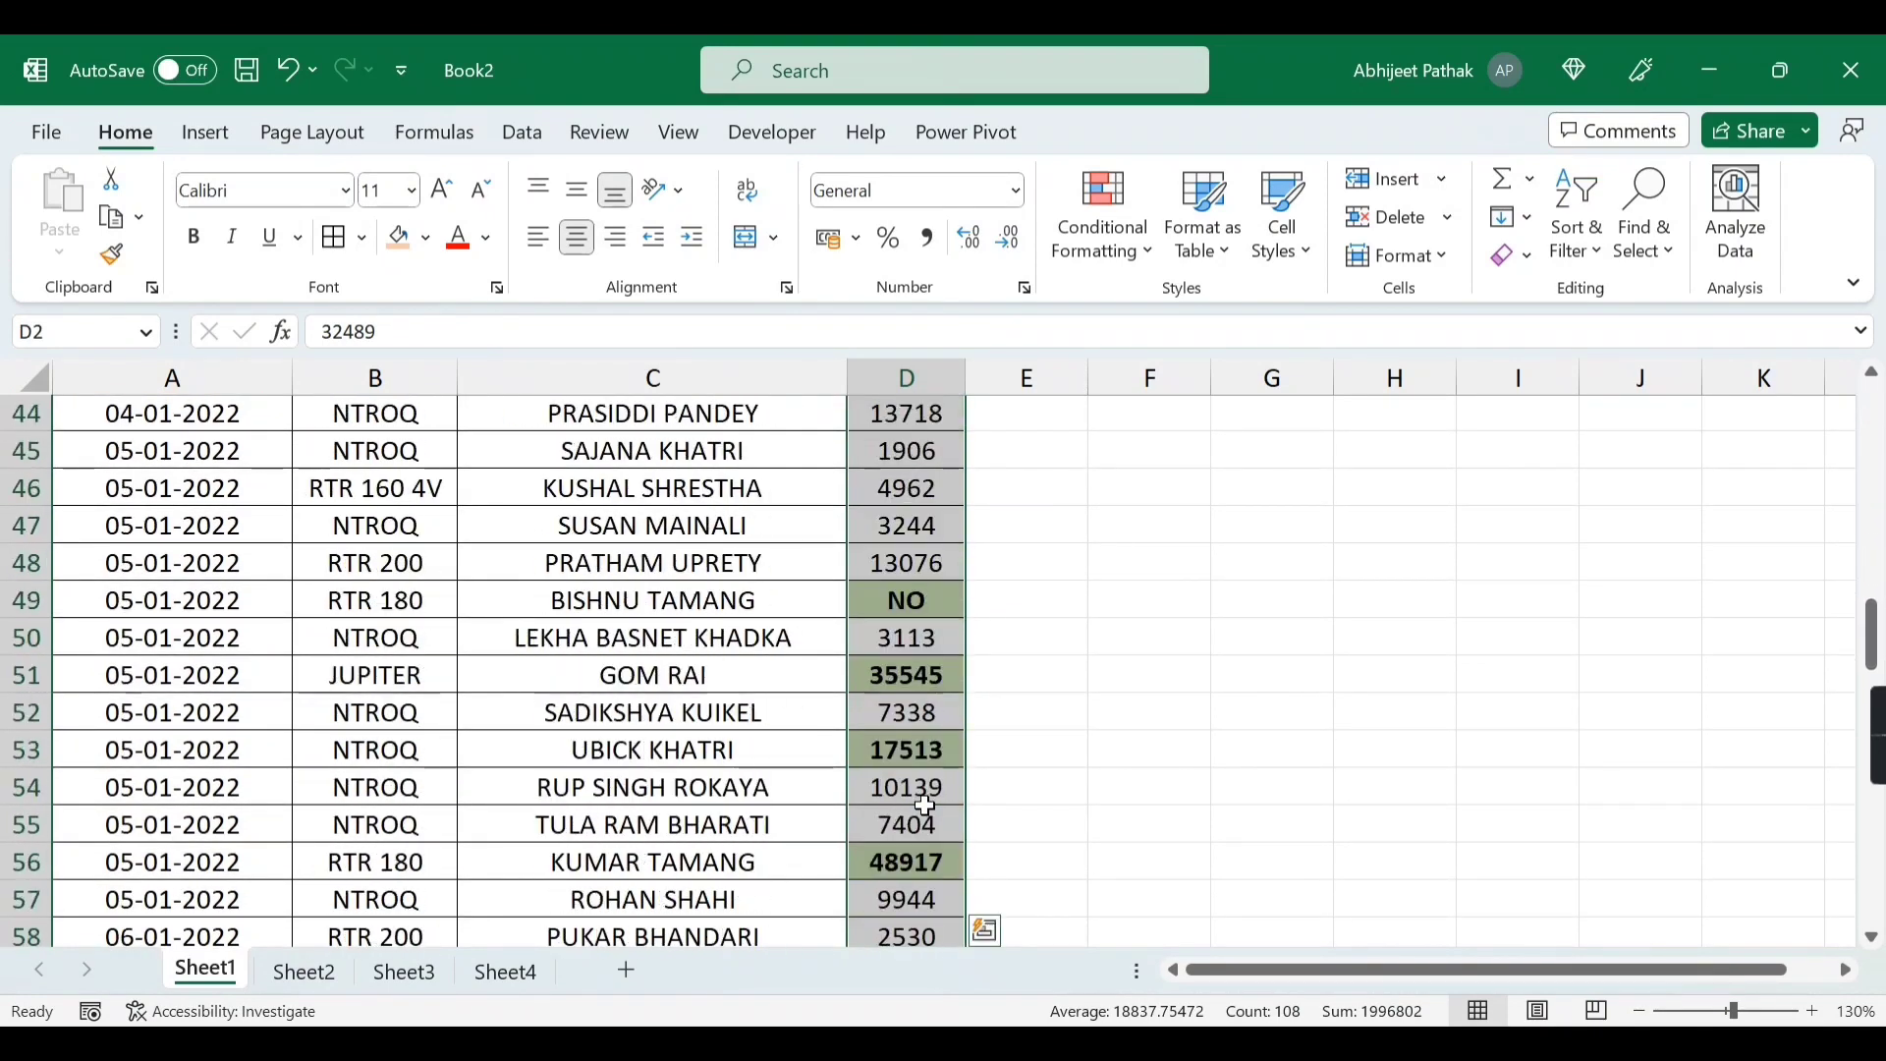
scroll(925, 806, up, 14)
click(691, 555)
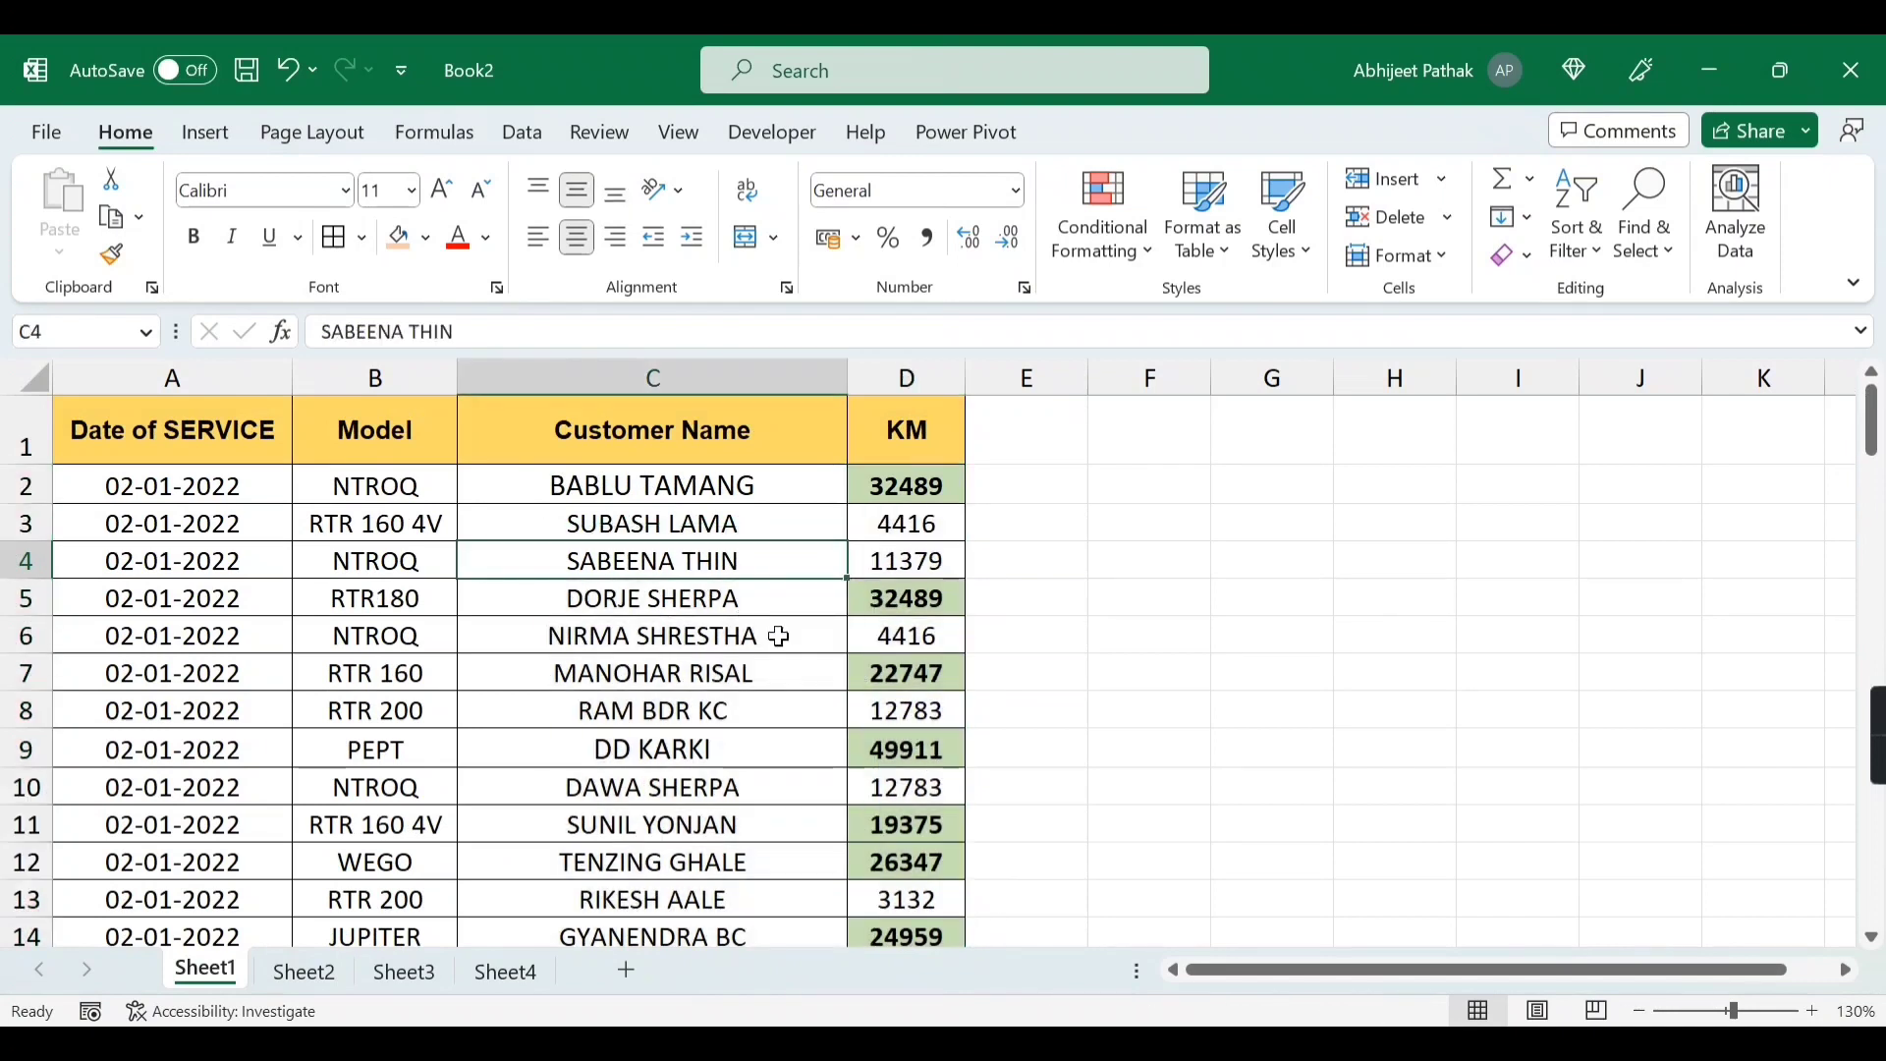
click(905, 597)
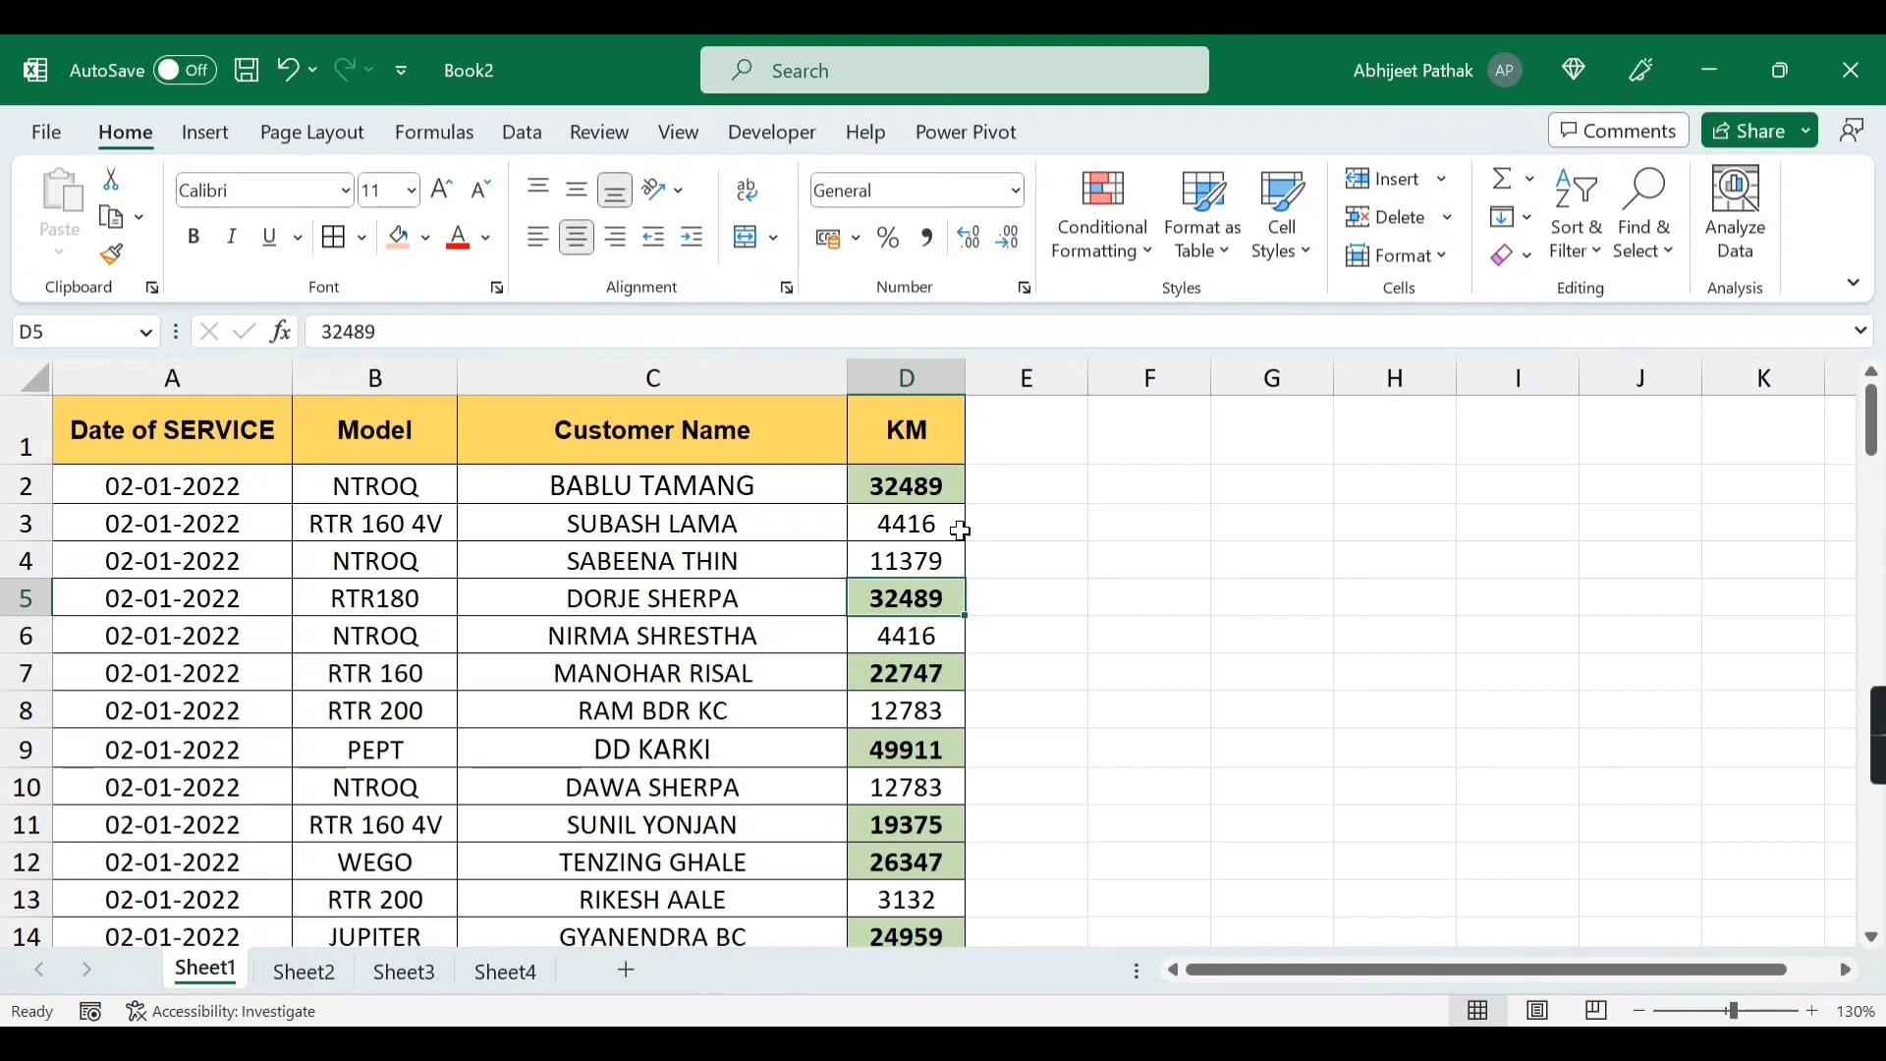
- Apply a Less Than 15000 conditional formatting rule to column D with Light Red Fill with Dark Red Text
click(915, 373)
click(1112, 247)
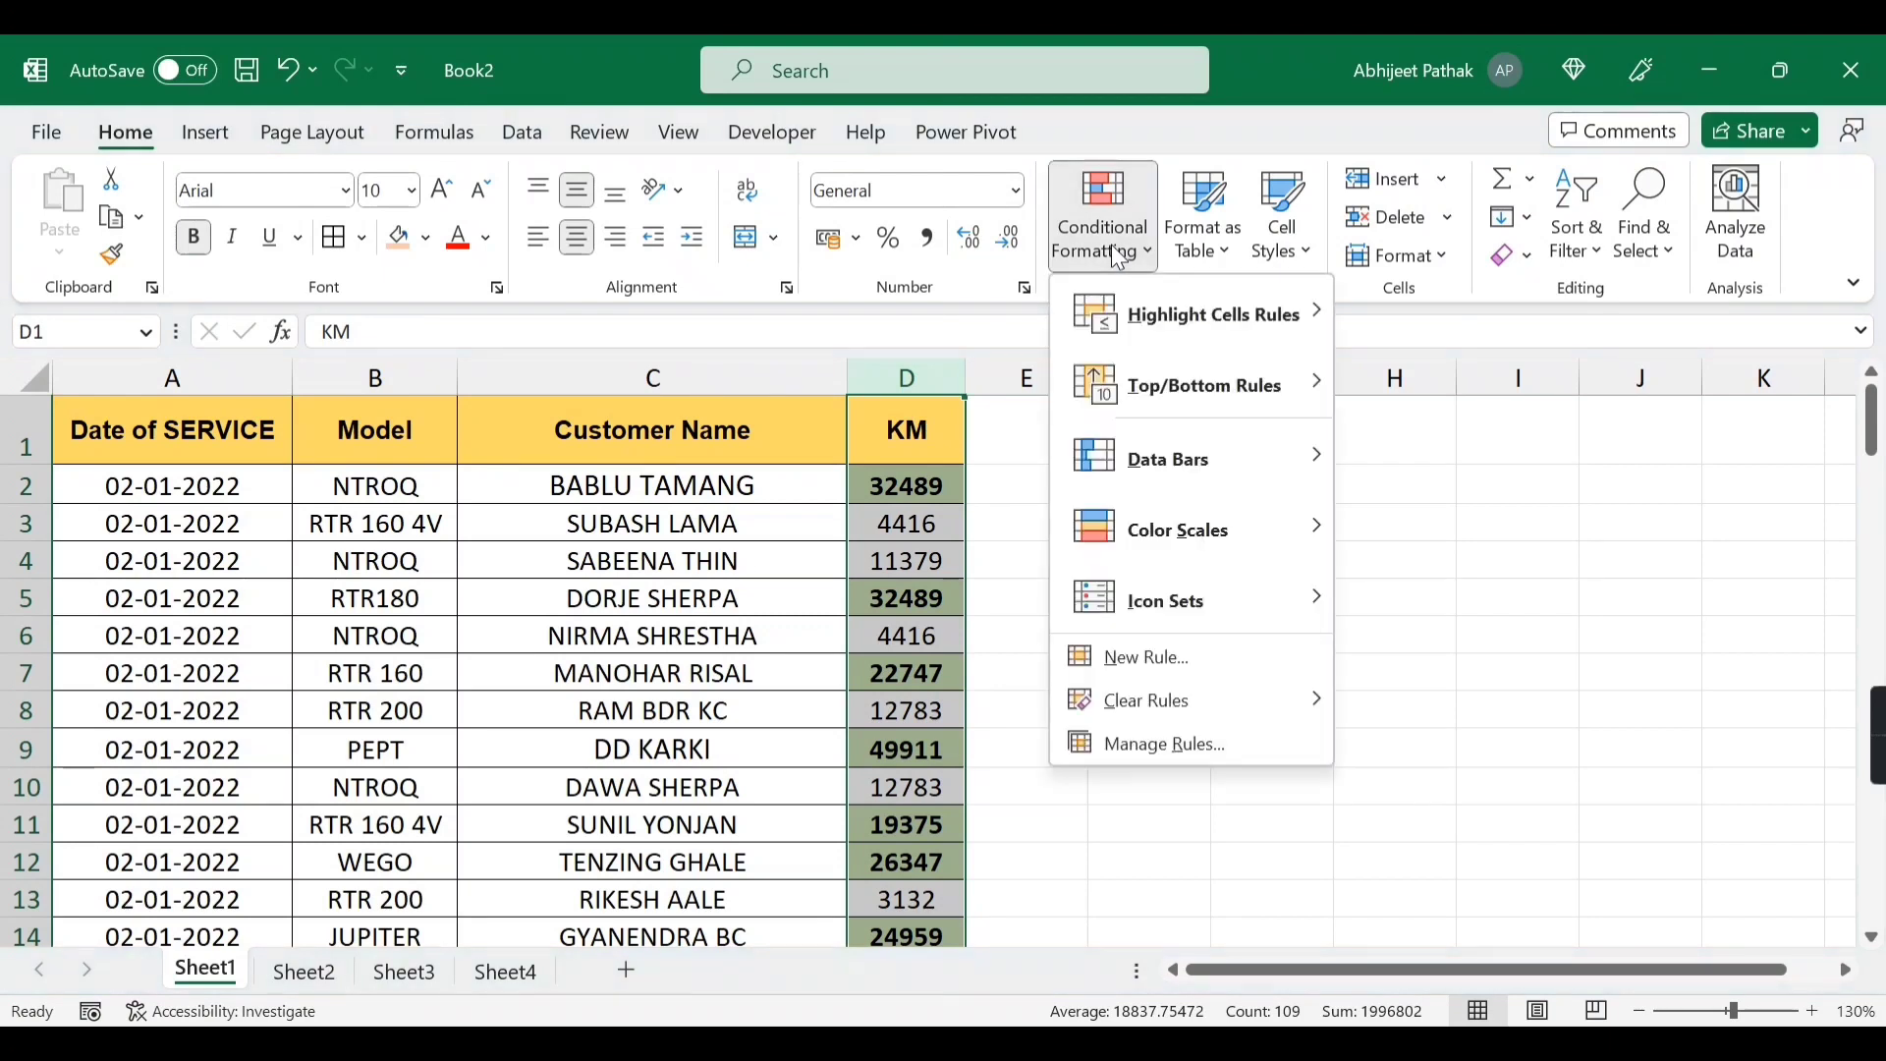
mouse_move(1211, 310)
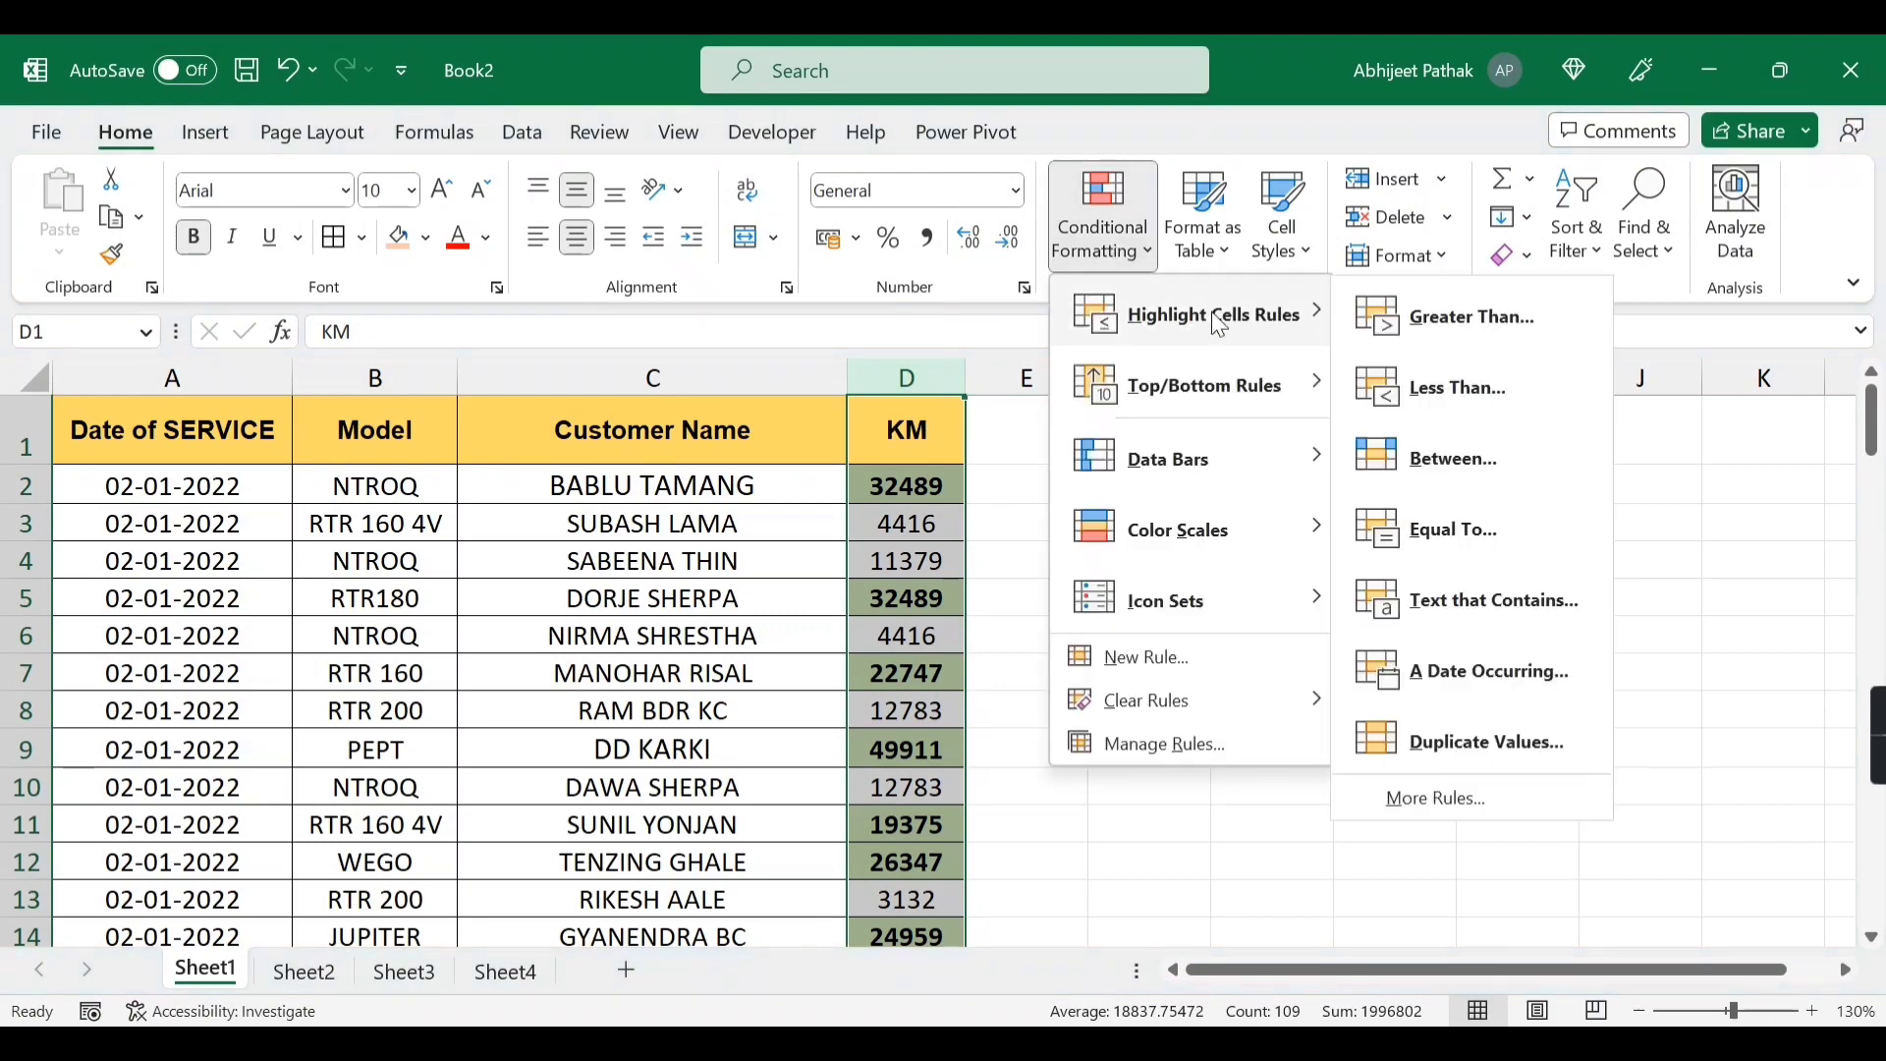
click(1456, 389)
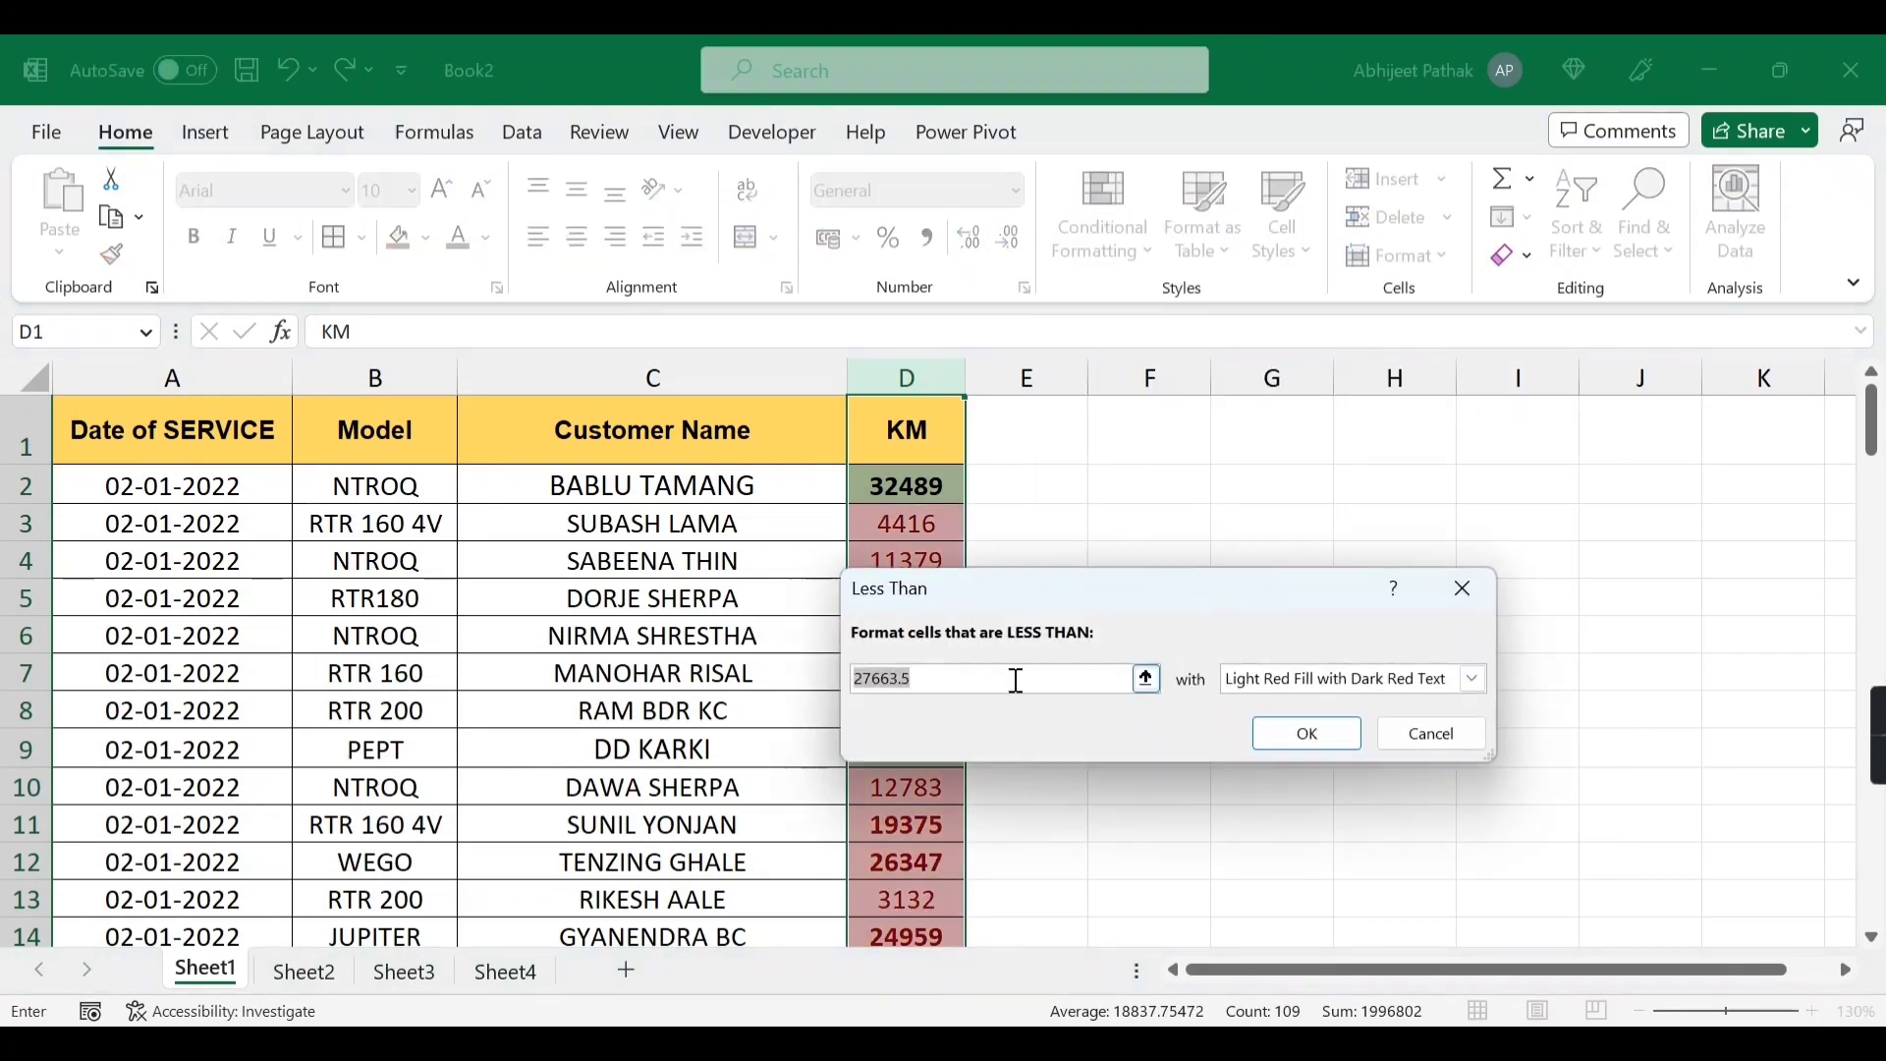
text(15000)
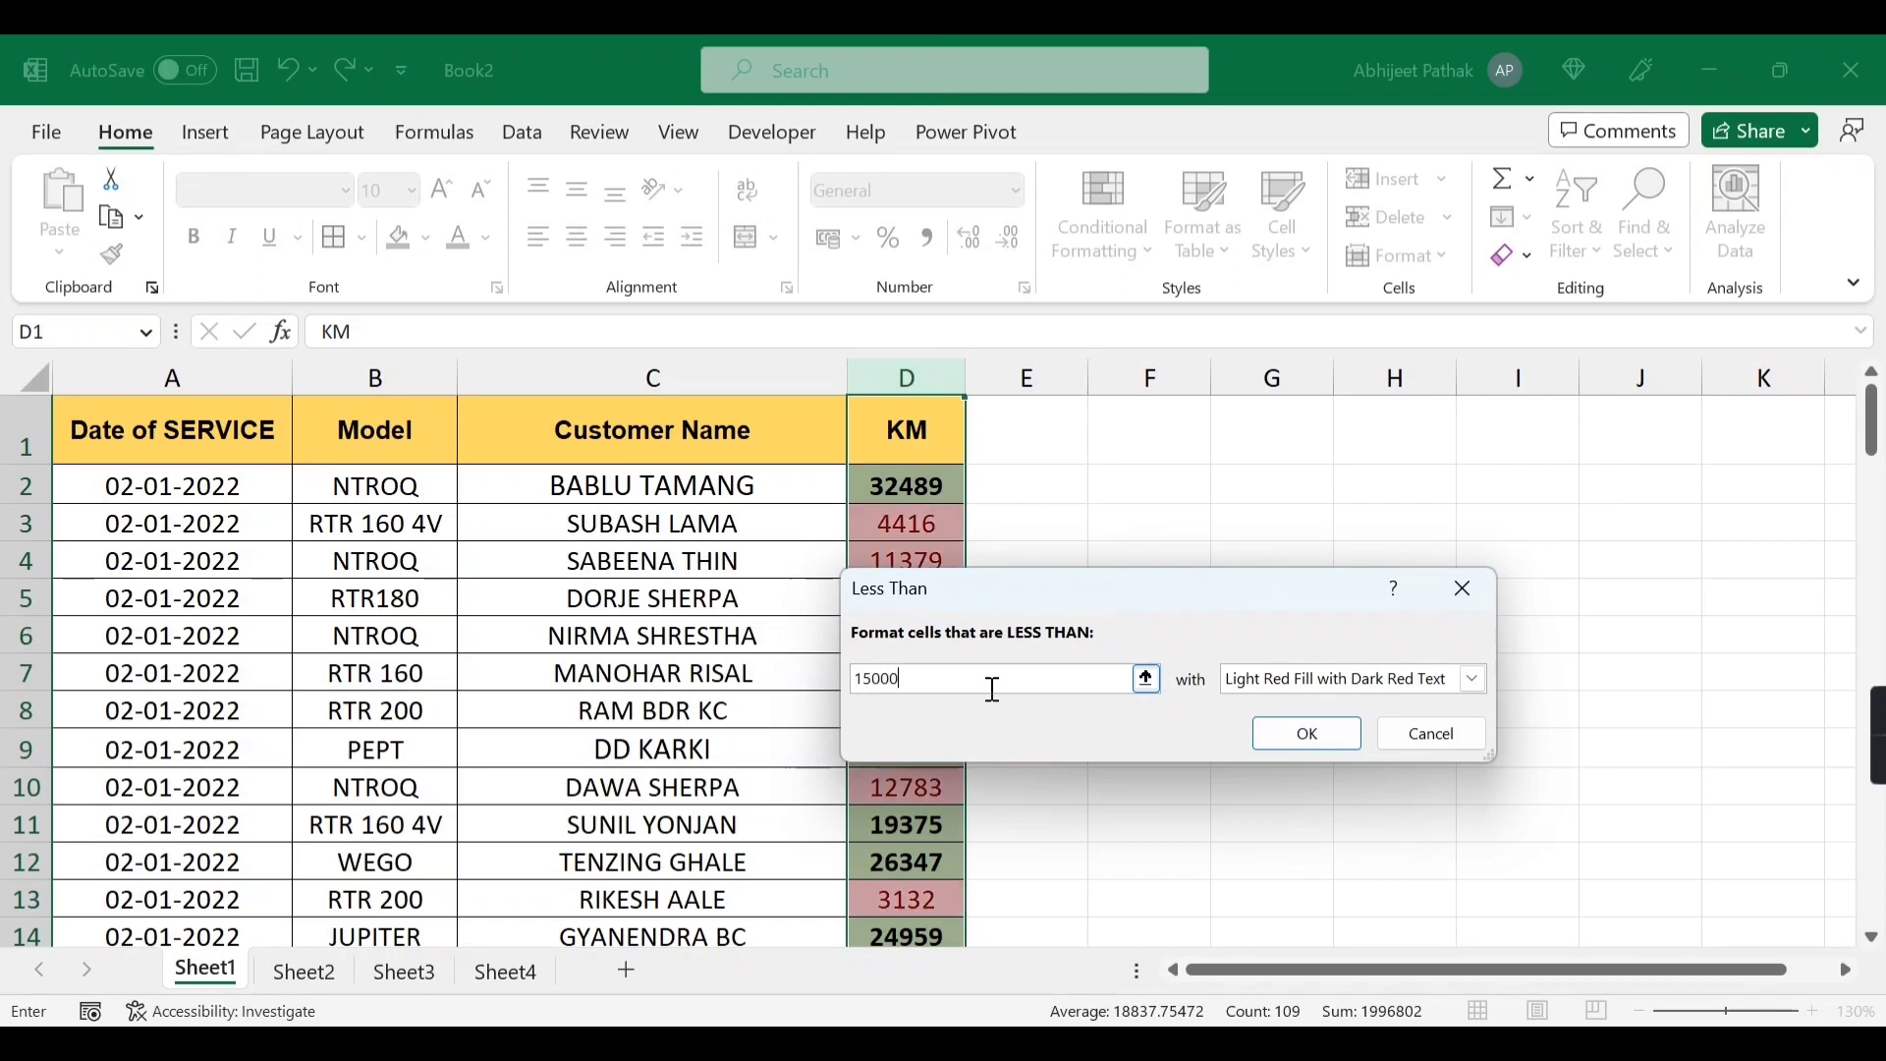
drag(1209, 614, 1542, 524)
click(1617, 653)
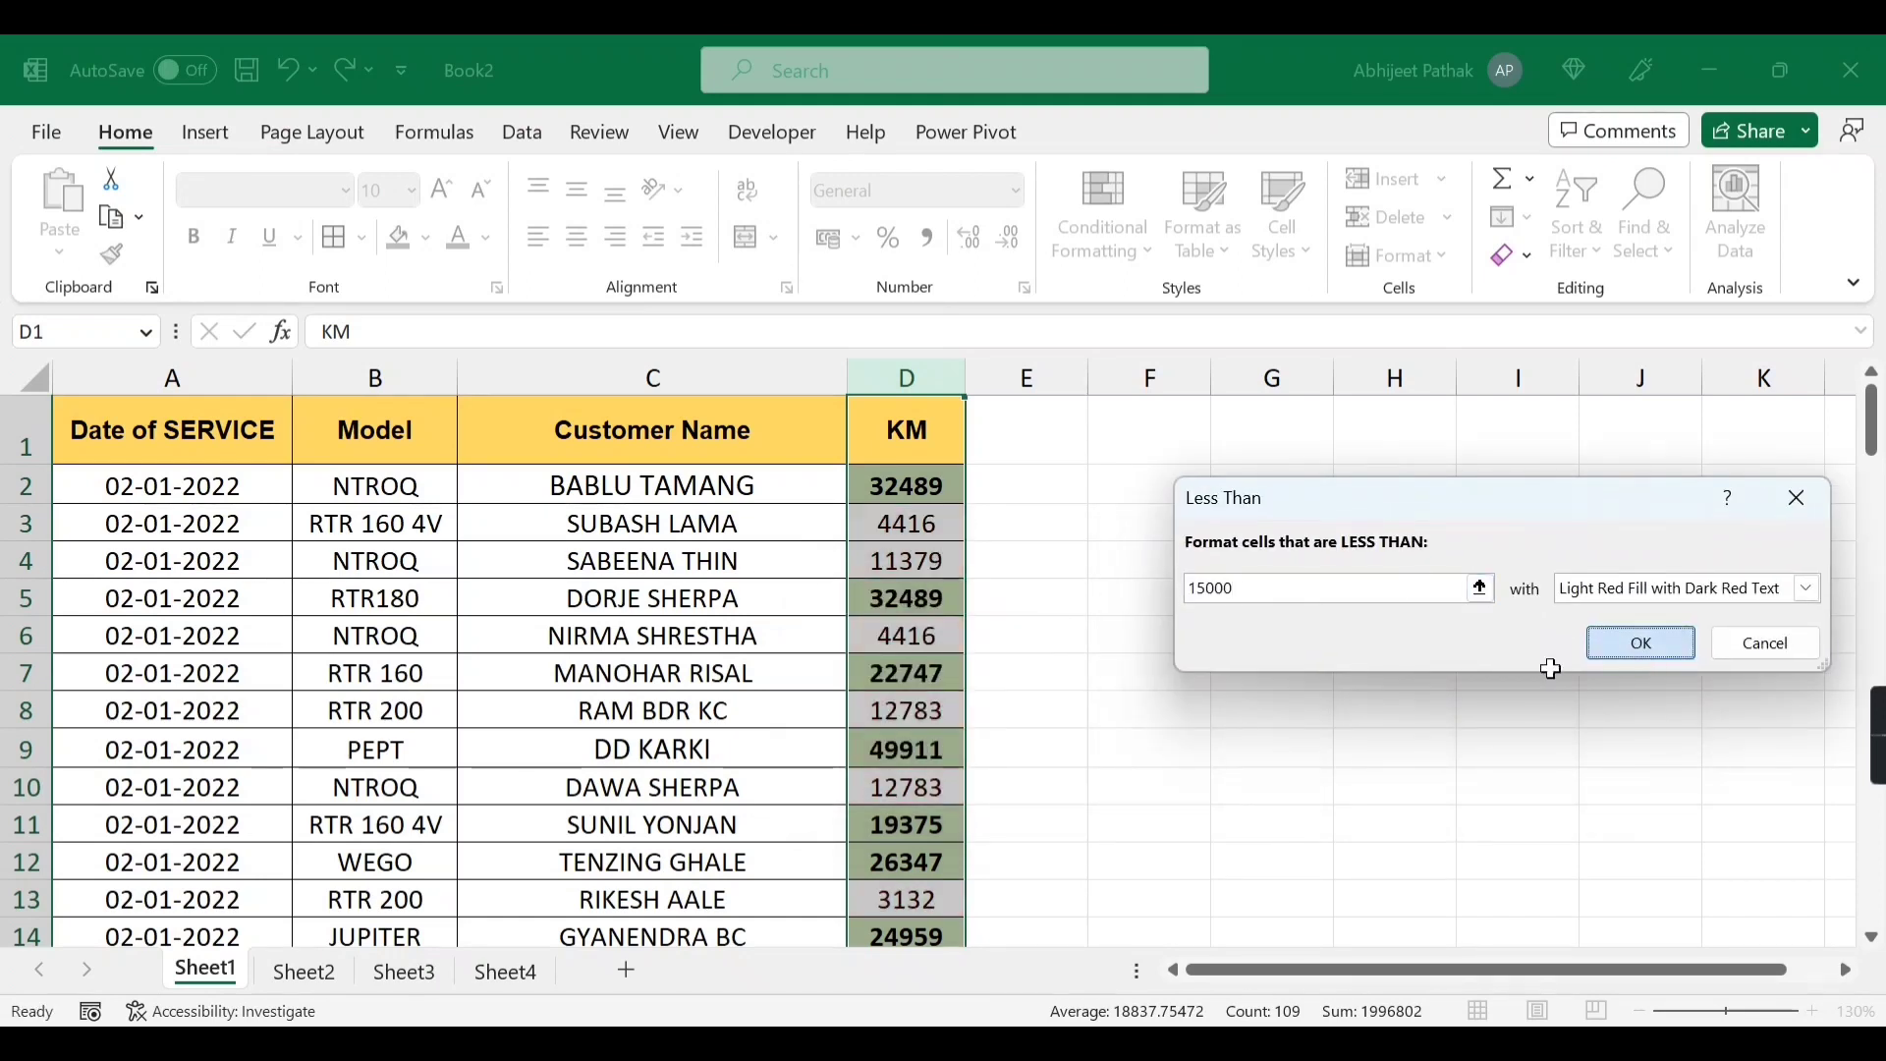
- Clear all conditional formatting rules from column D
click(934, 488)
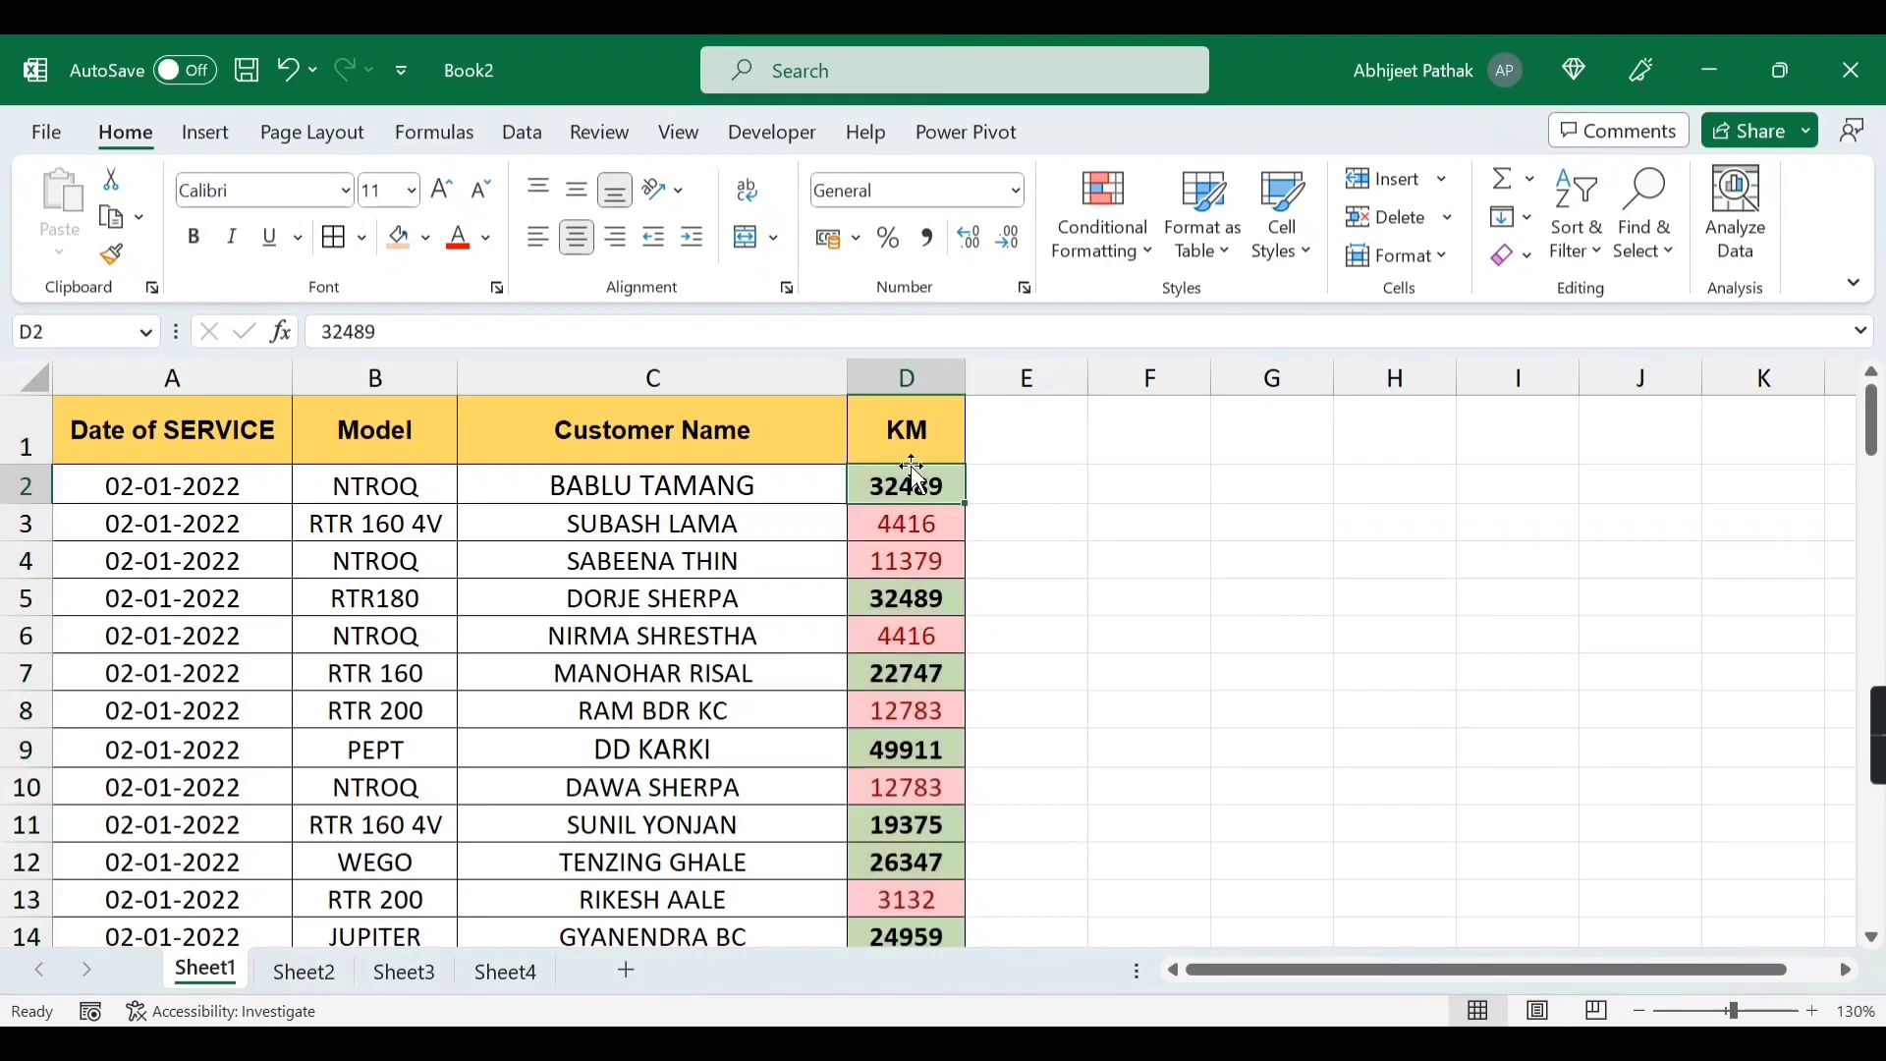
key(ctrl+shift+Down)
scroll(952, 737, up, 5)
scroll(958, 742, down, 2)
click(903, 387)
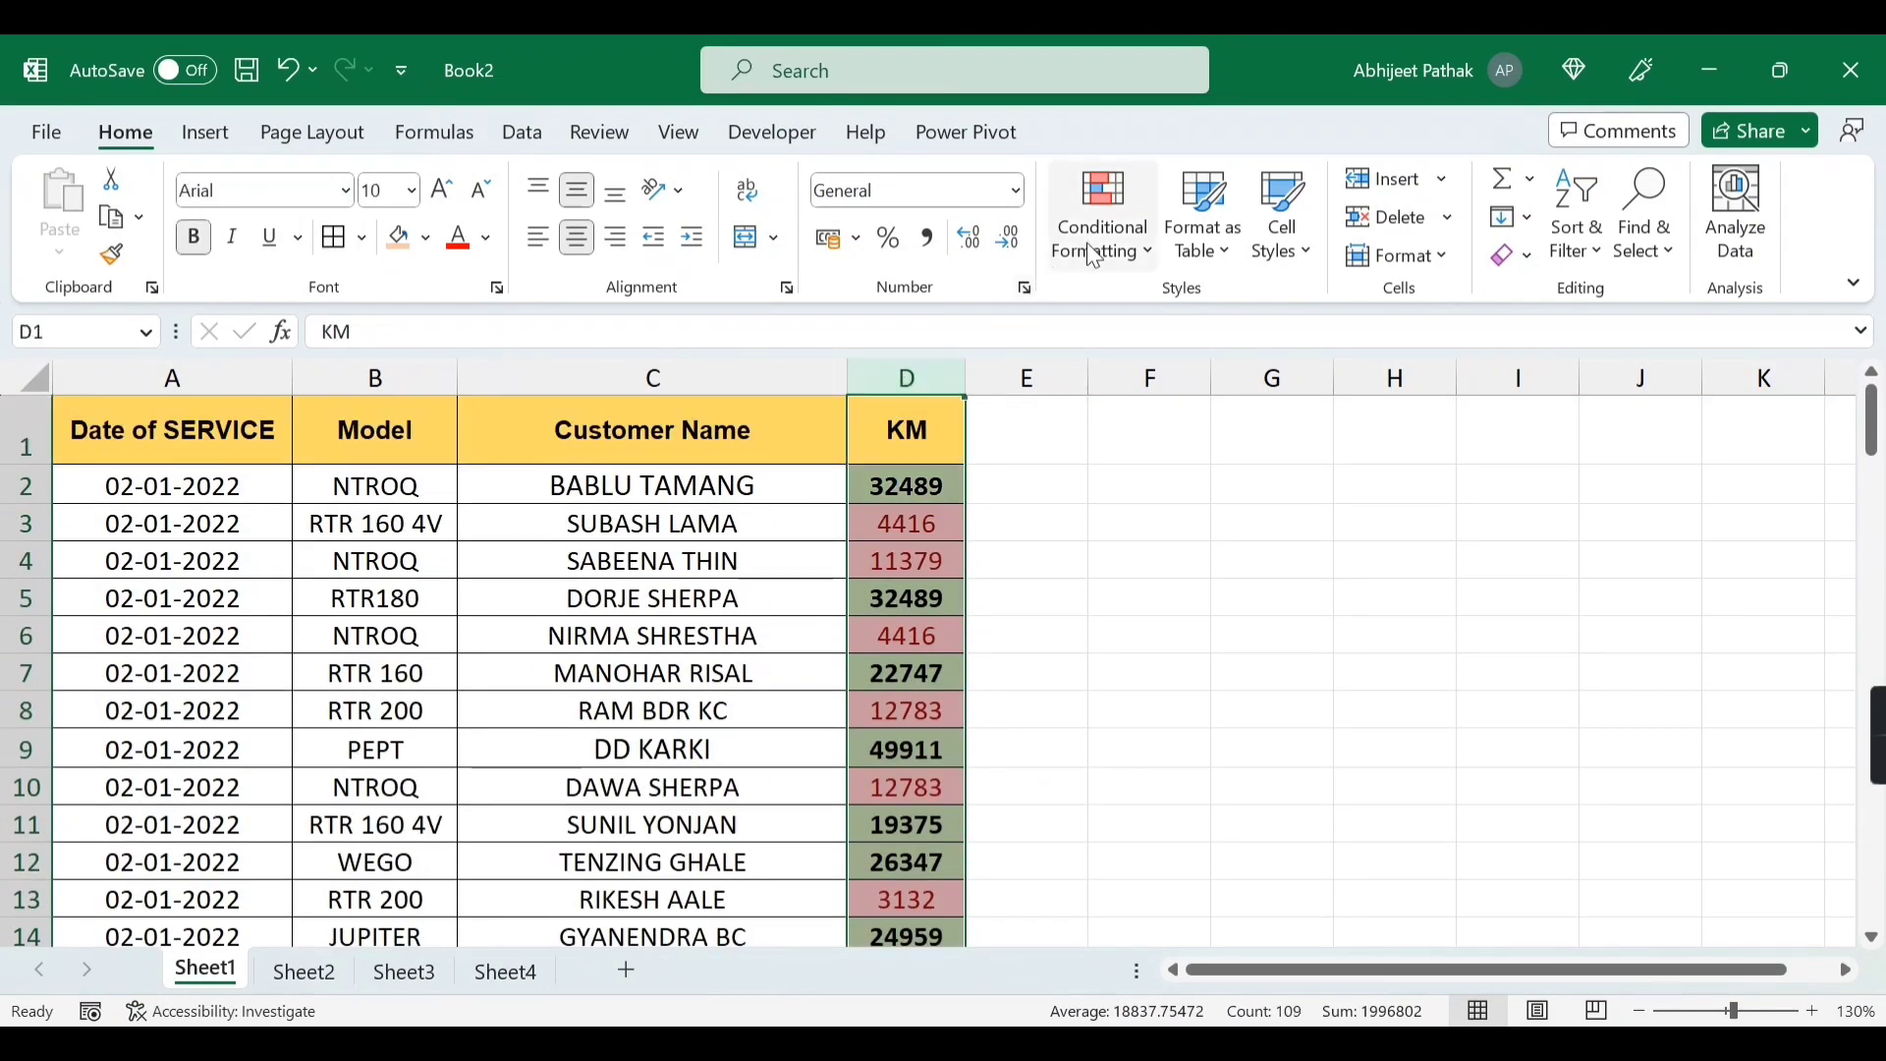
click(1102, 221)
mouse_move(1186, 718)
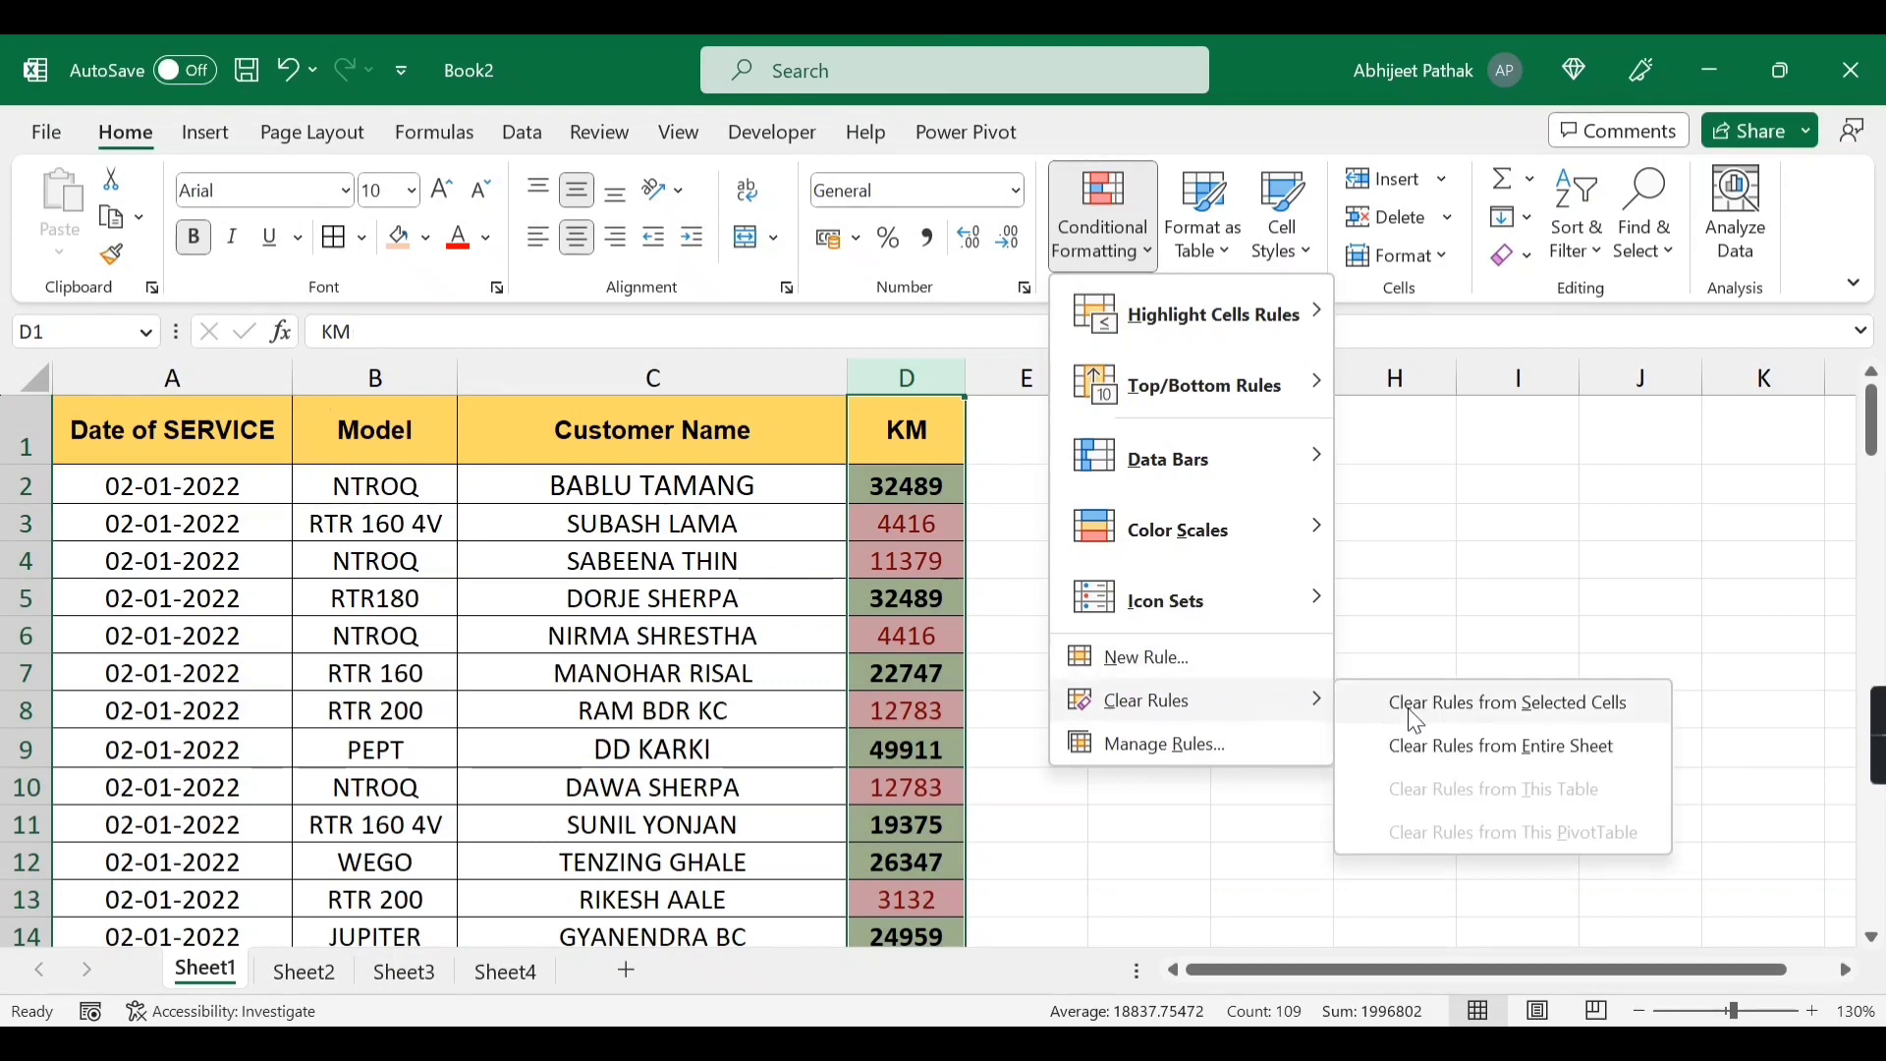
click(1518, 716)
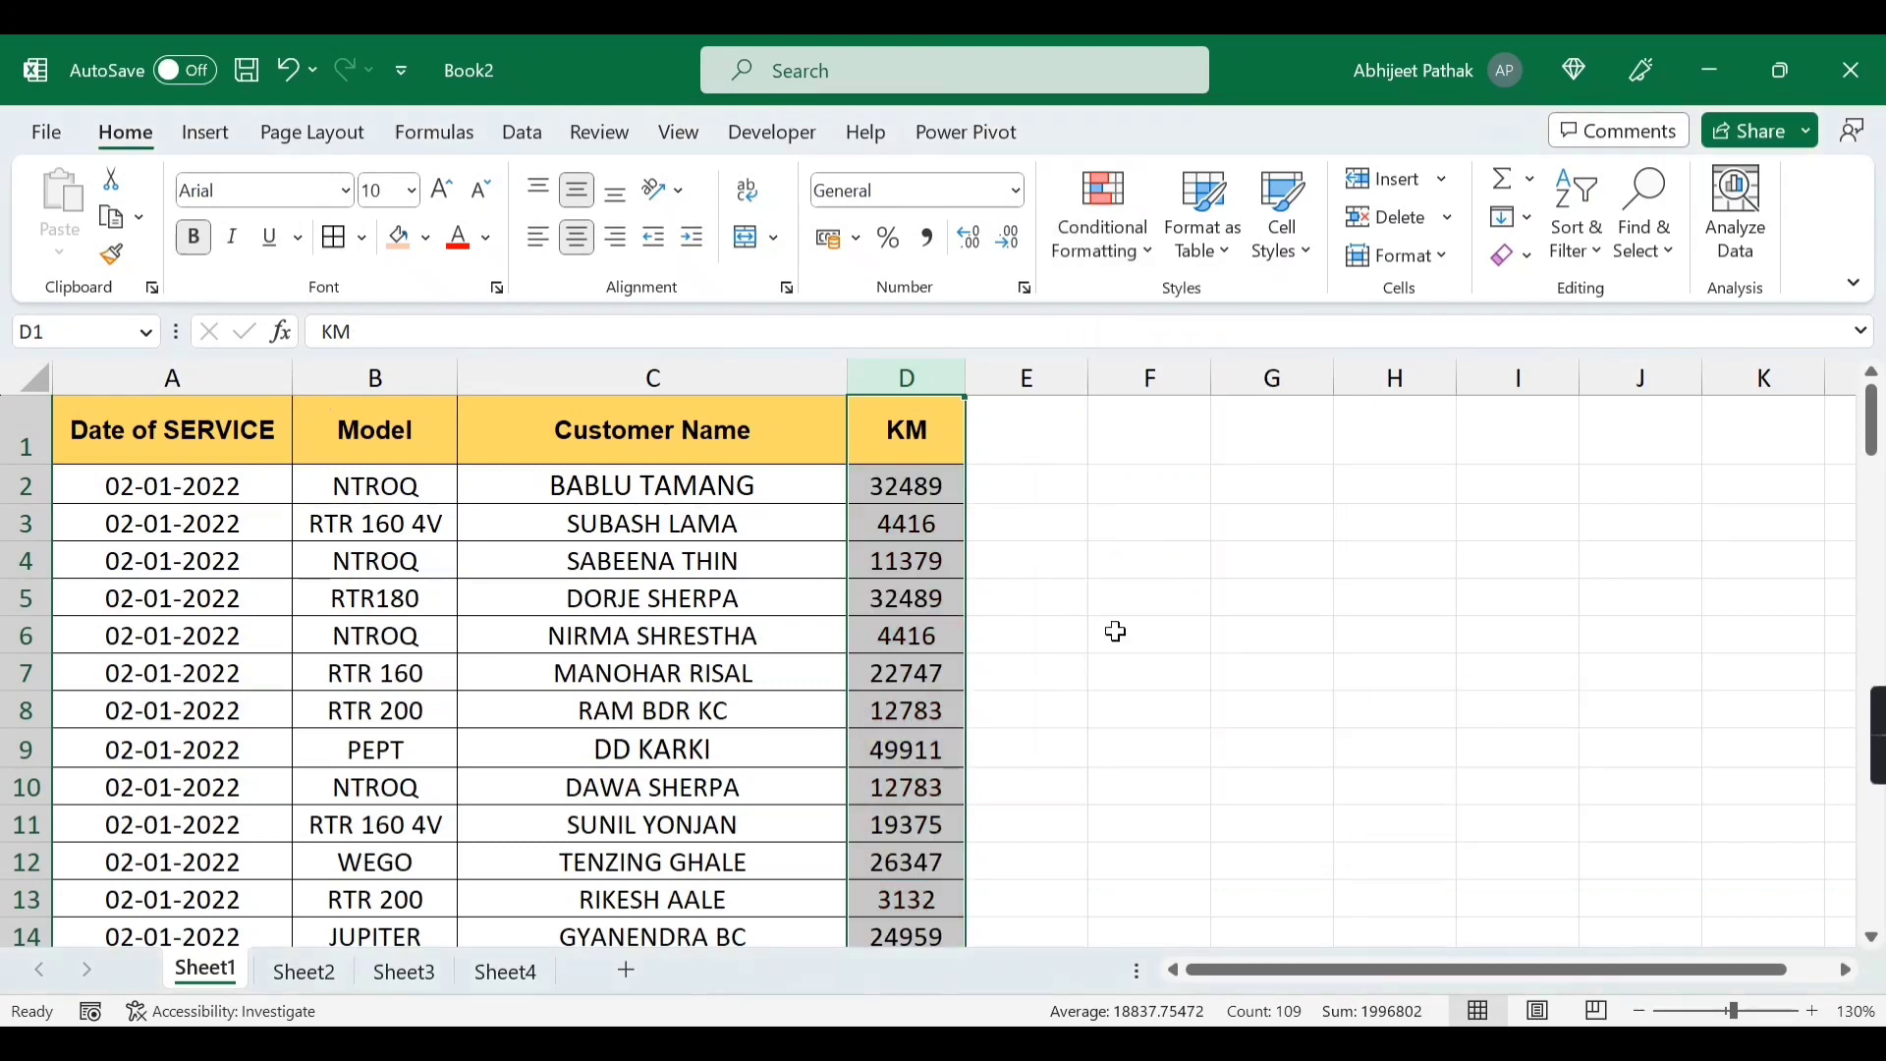
scroll(951, 619, down, 5)
scroll(951, 619, up, 5)
- Select all the KM values in column D, from D2 to the last row of the table
click(935, 479)
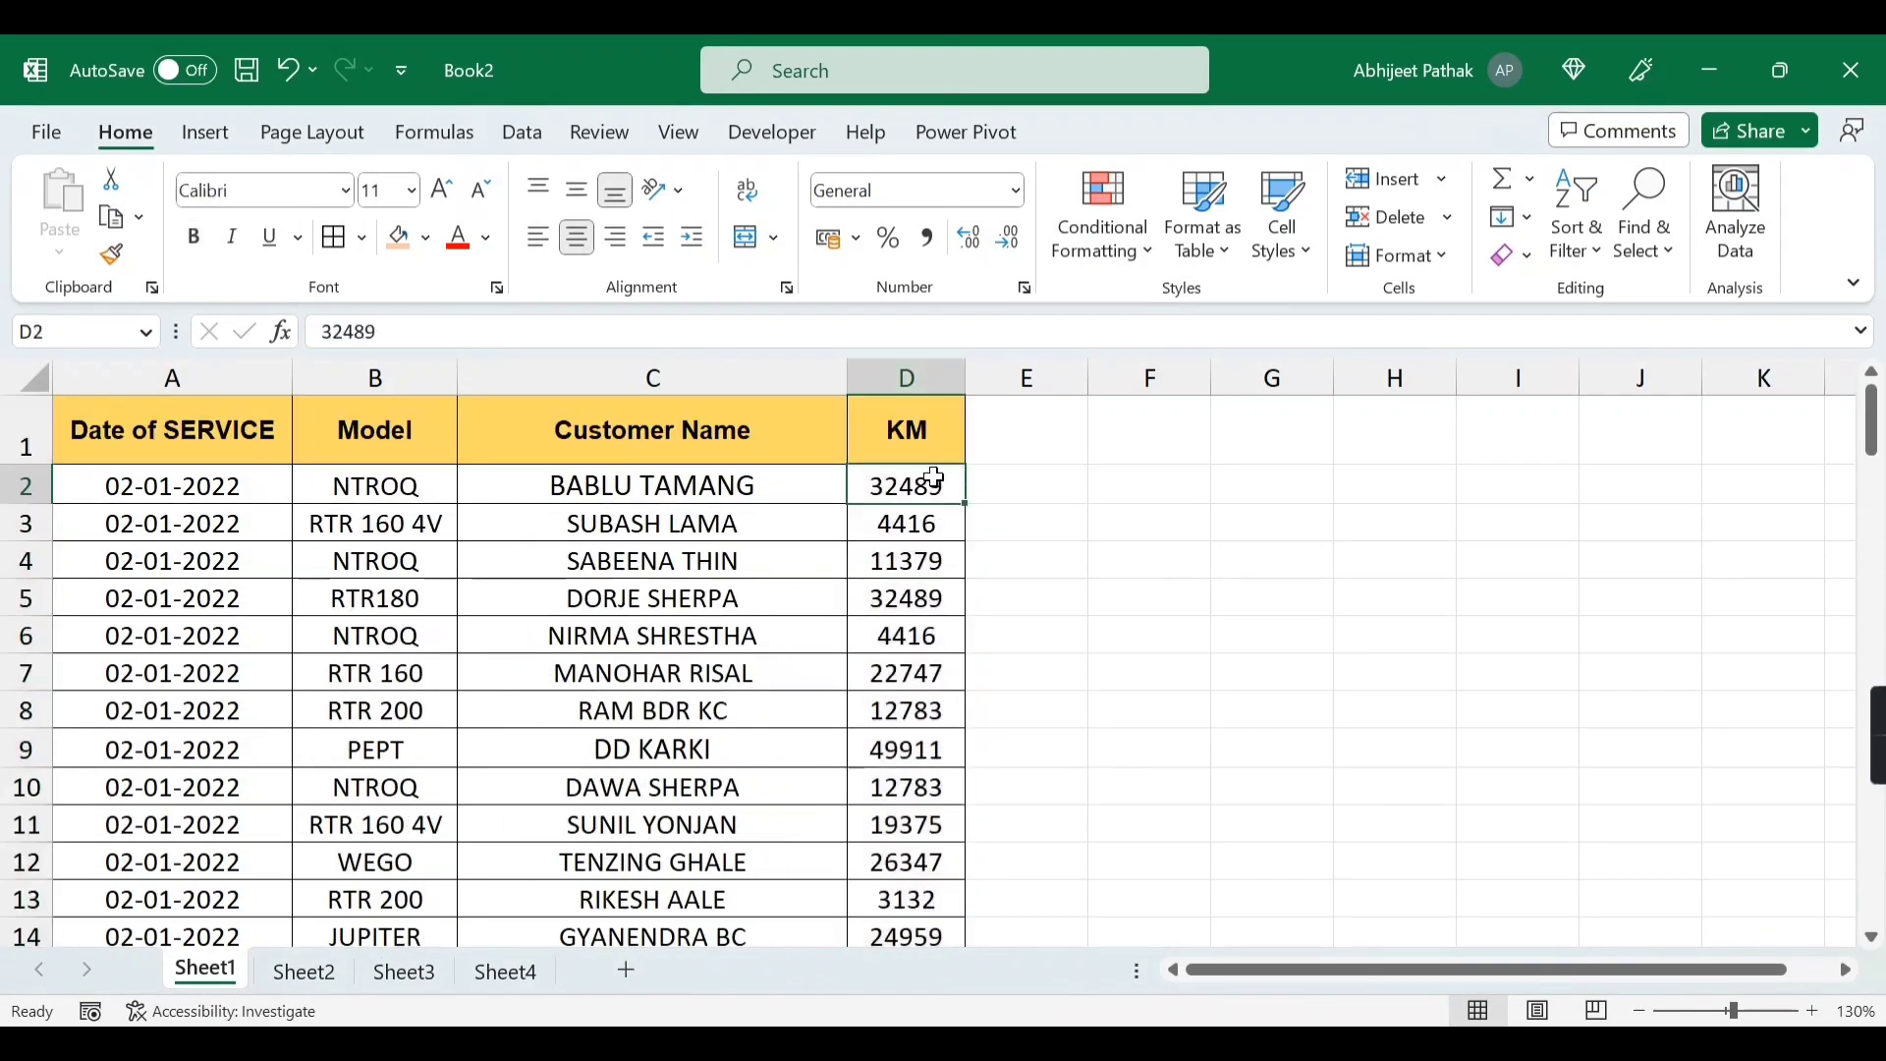
click(1082, 239)
mouse_move(1214, 317)
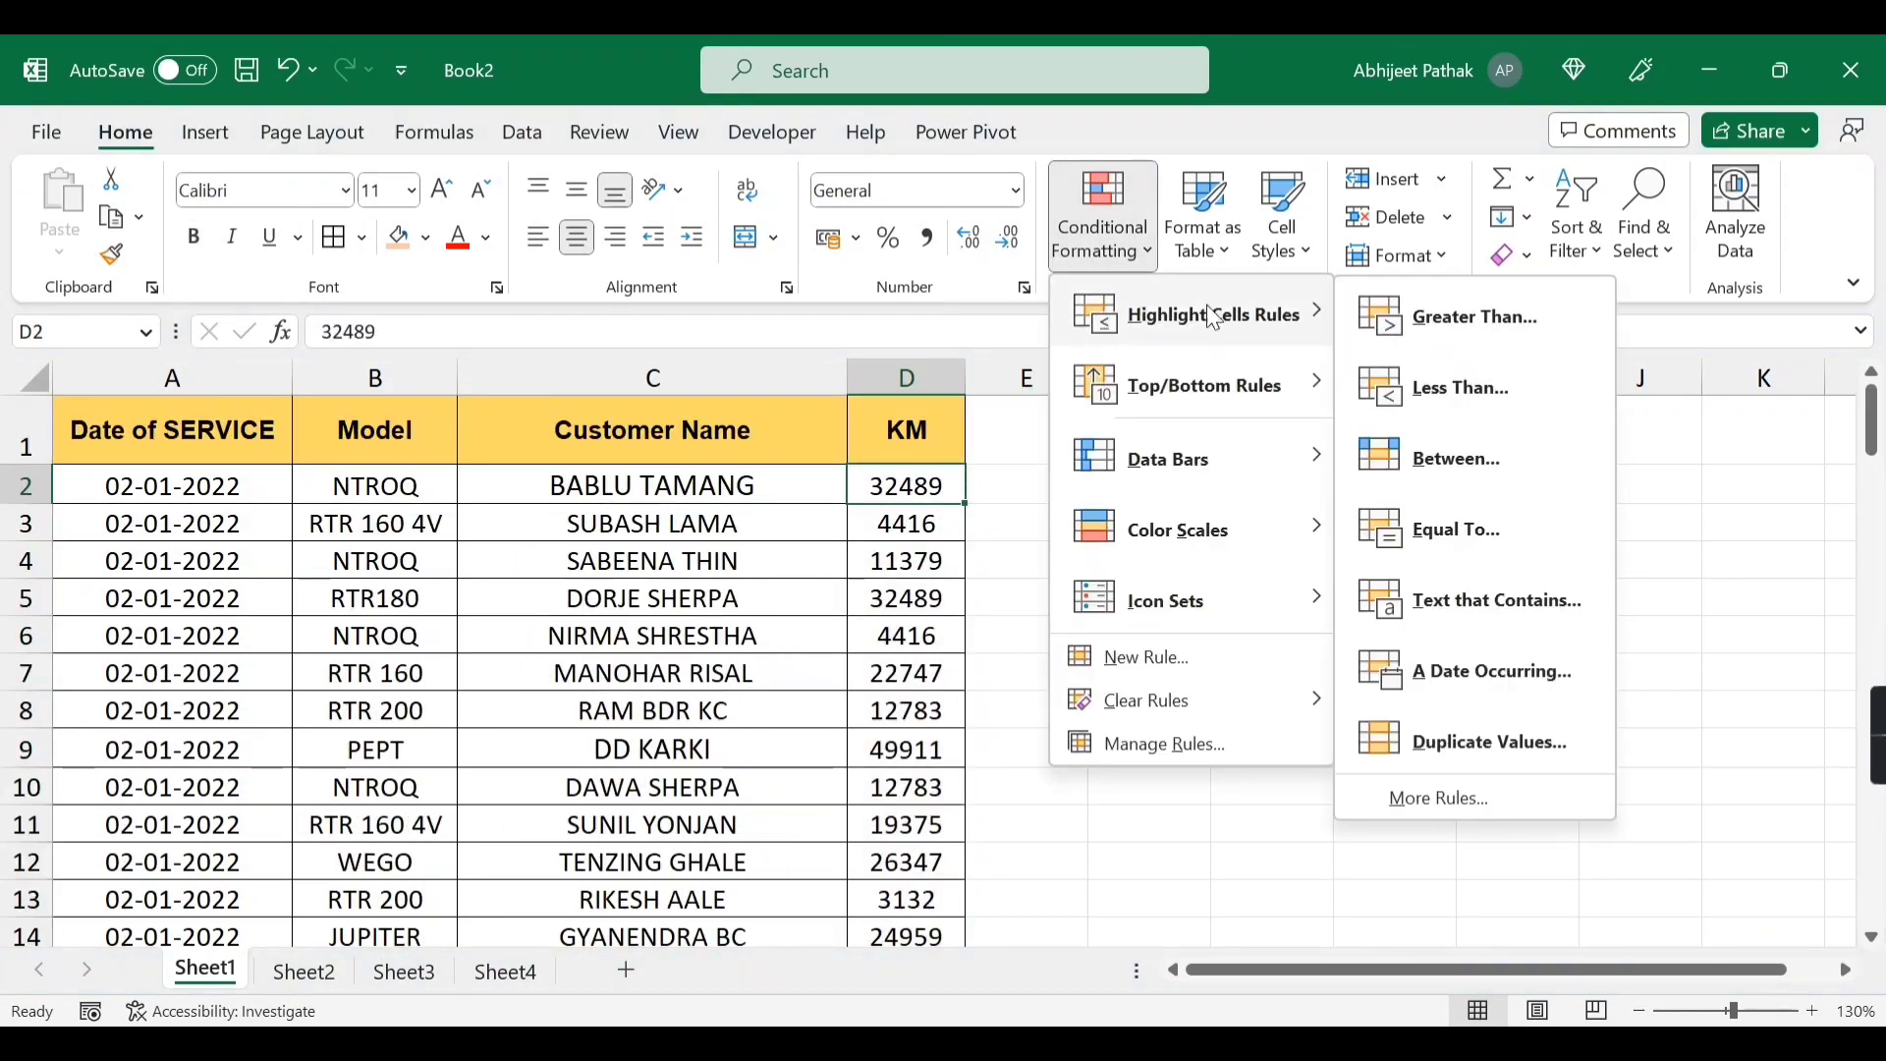
key(Escape)
key(Escape)
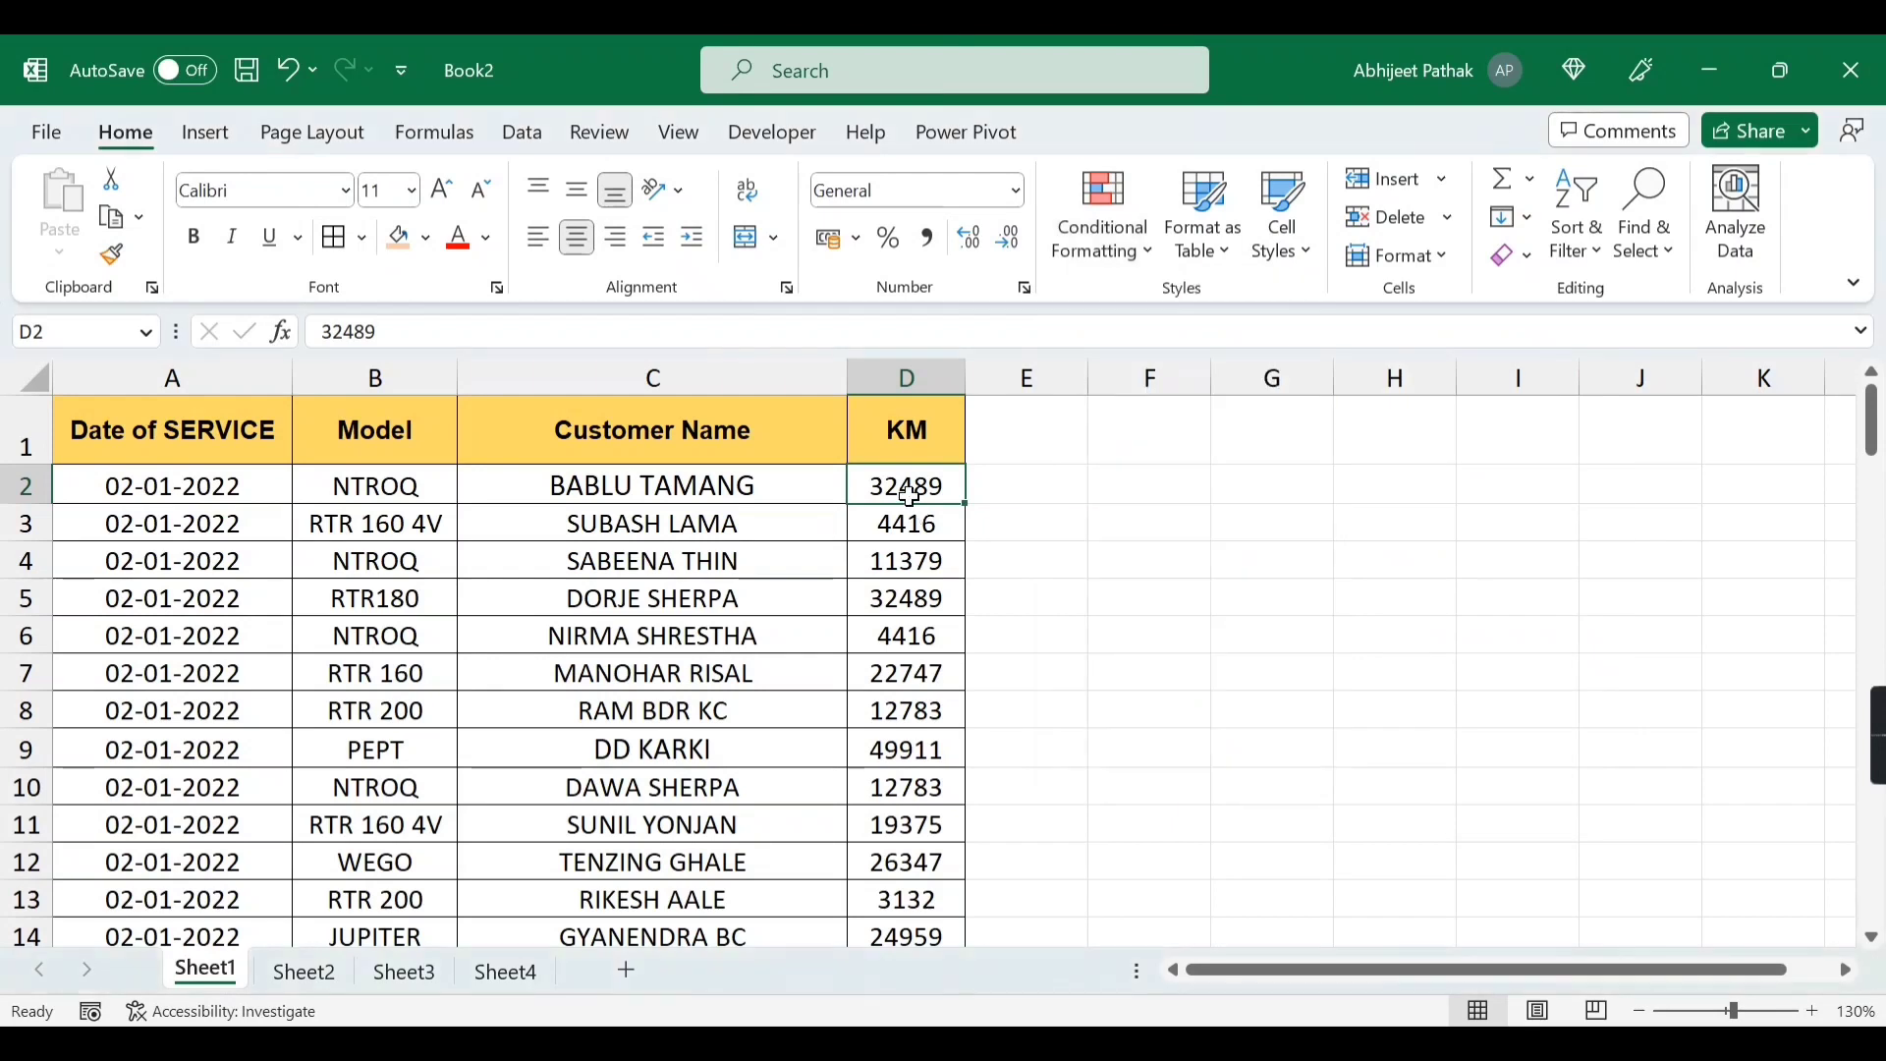
key(ctrl+shift+Down)
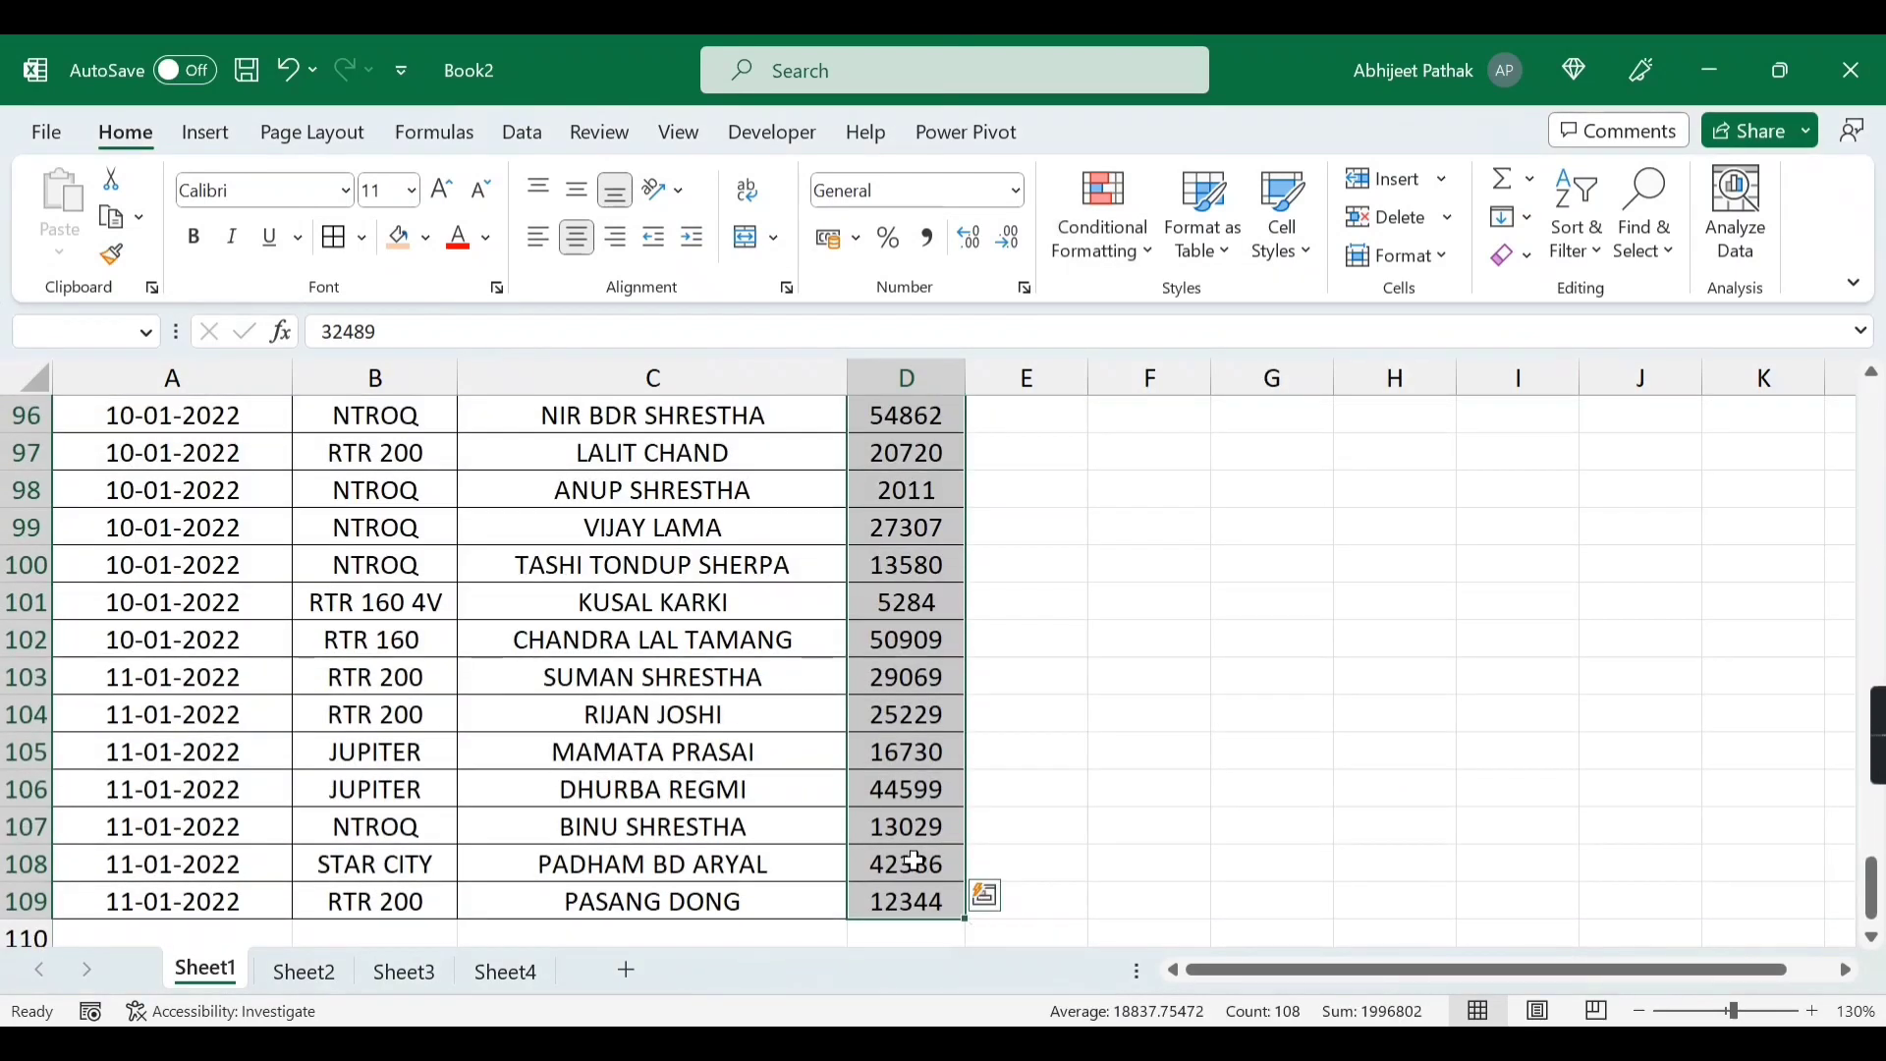
scroll(919, 866, up, 14)
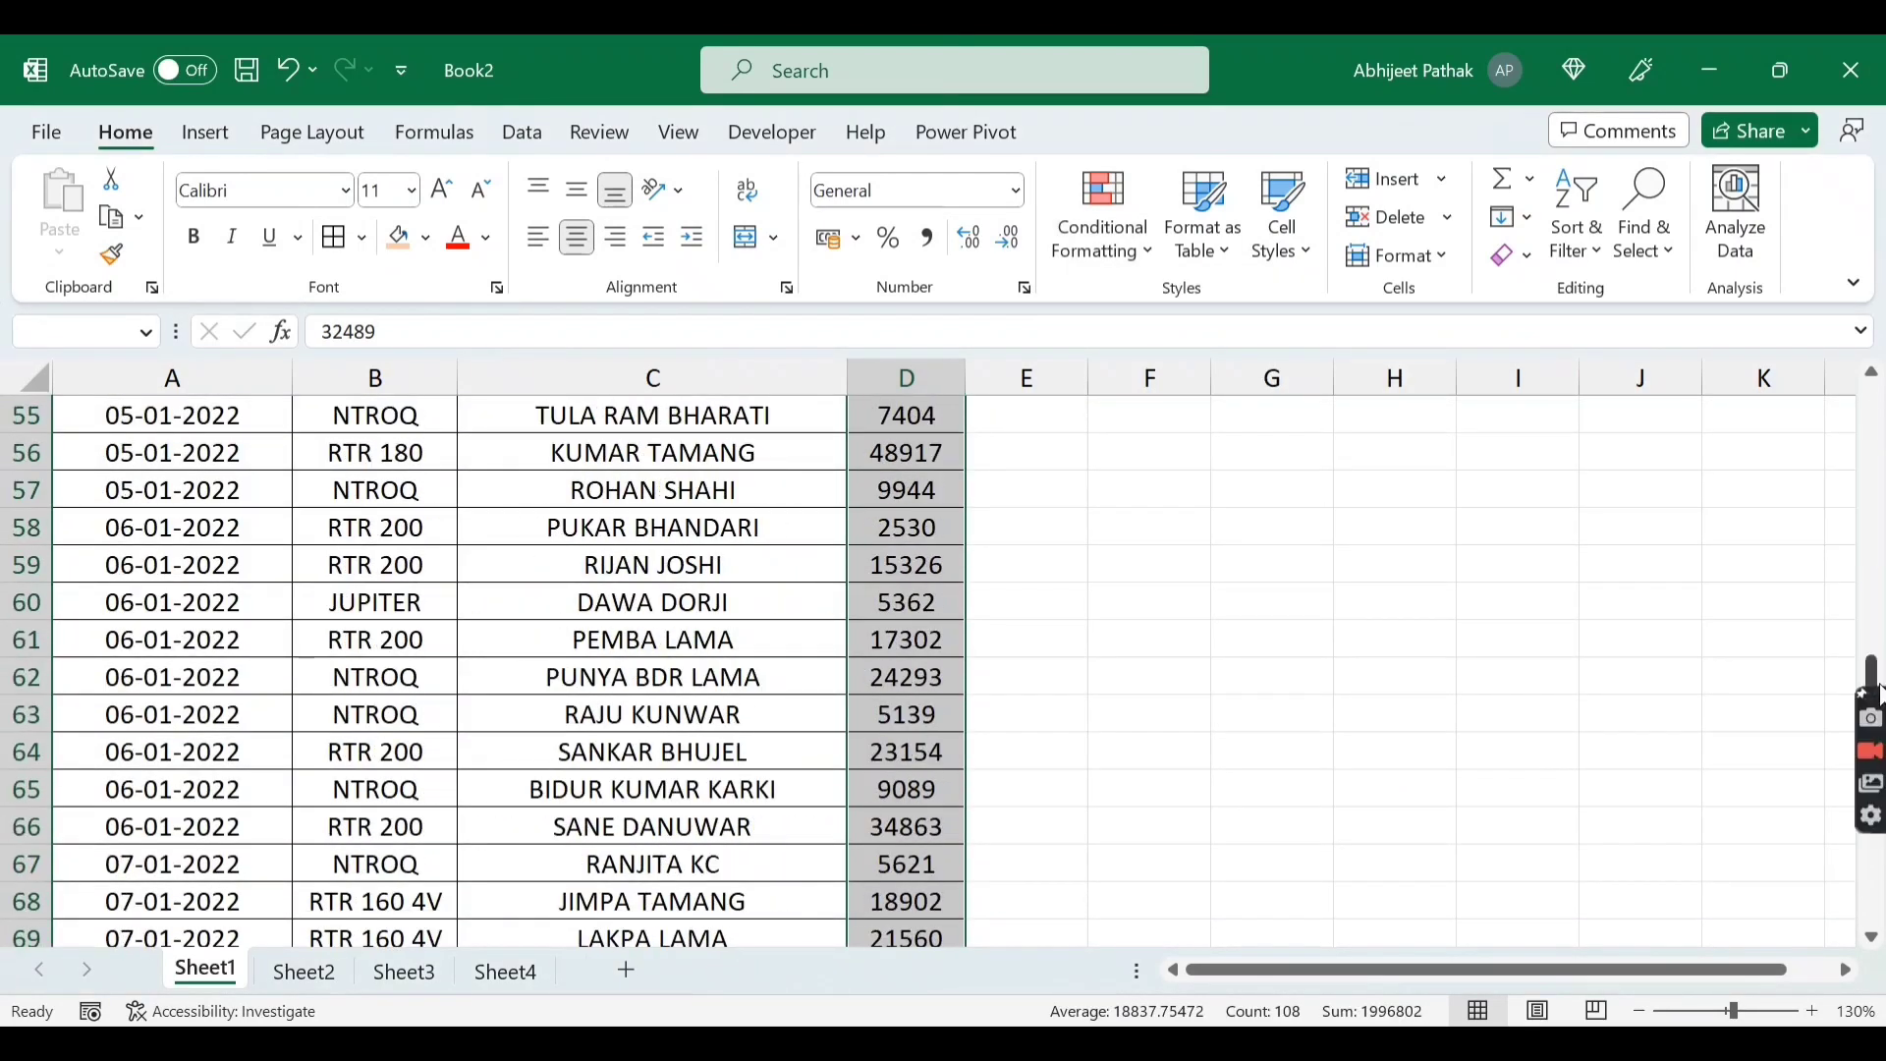
drag(1876, 676, 1872, 433)
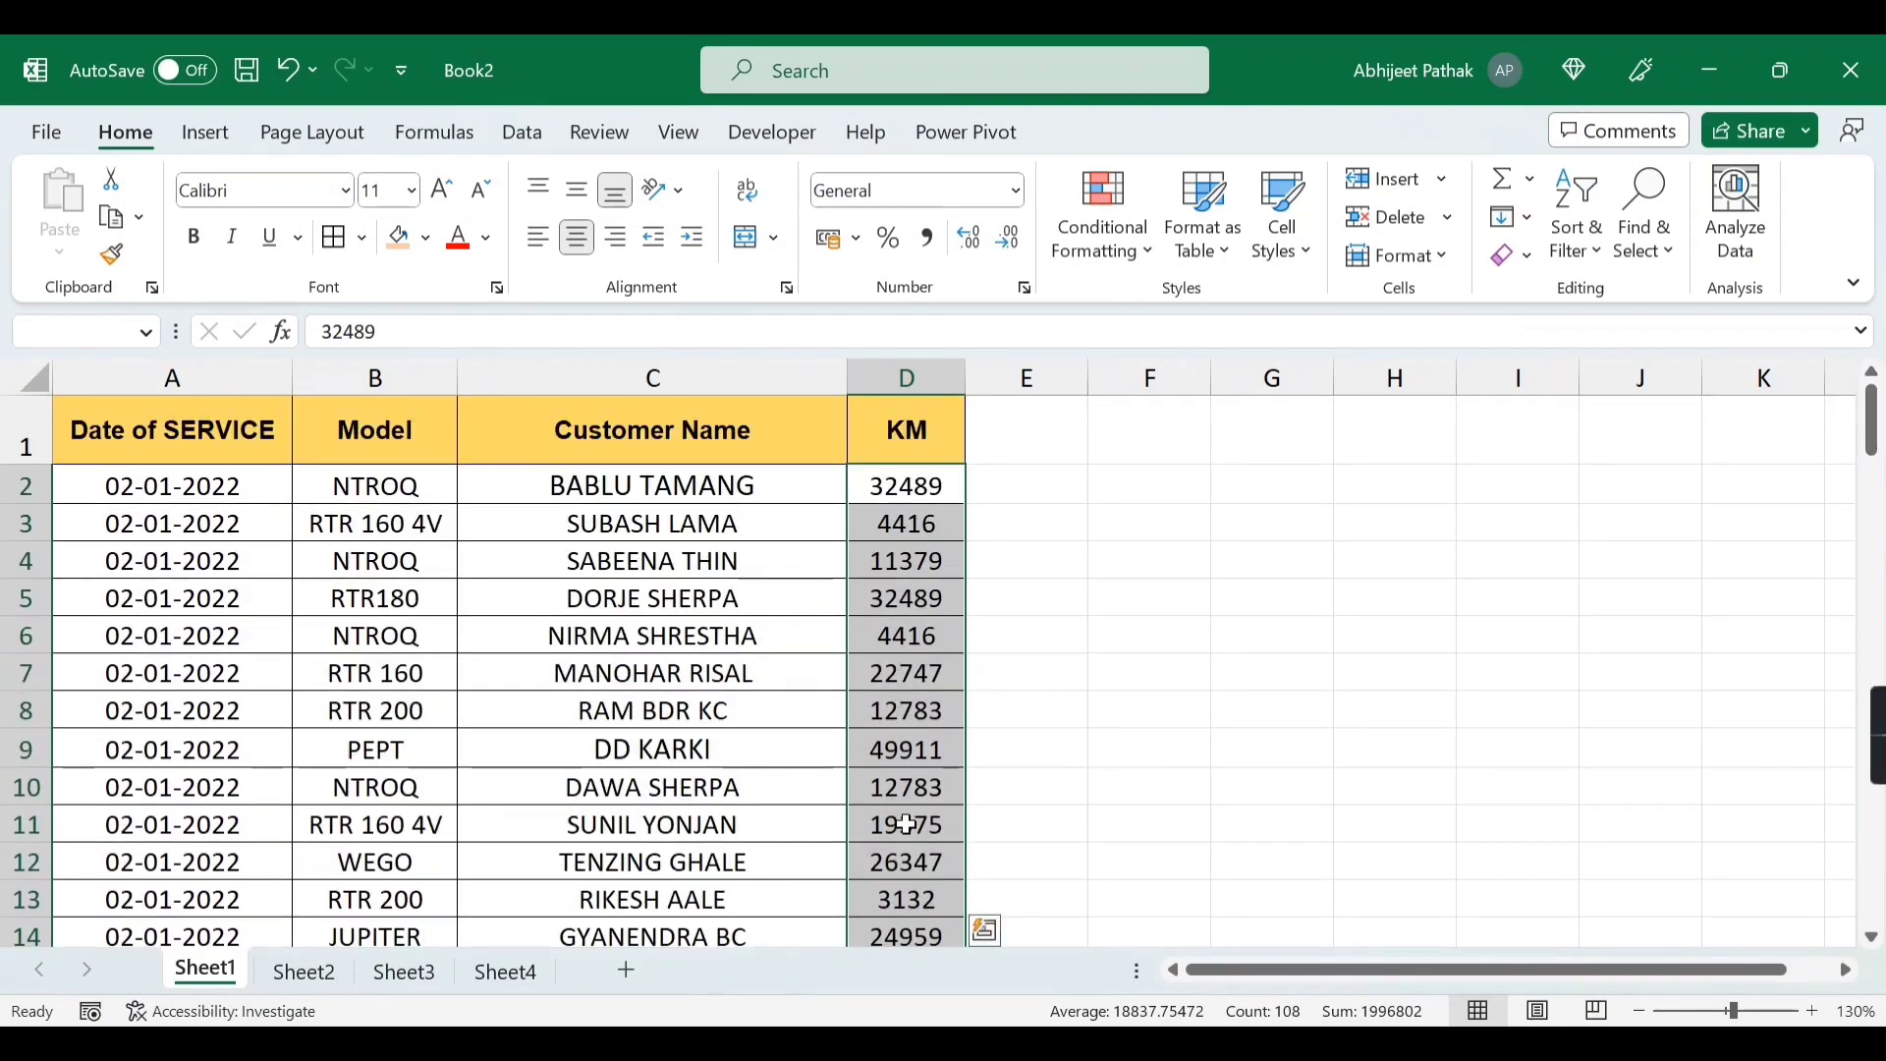
- Apply a Between 15000 and 20000 conditional formatting rule to the KM values with Light Red Fill with Dark Red Text
click(1103, 216)
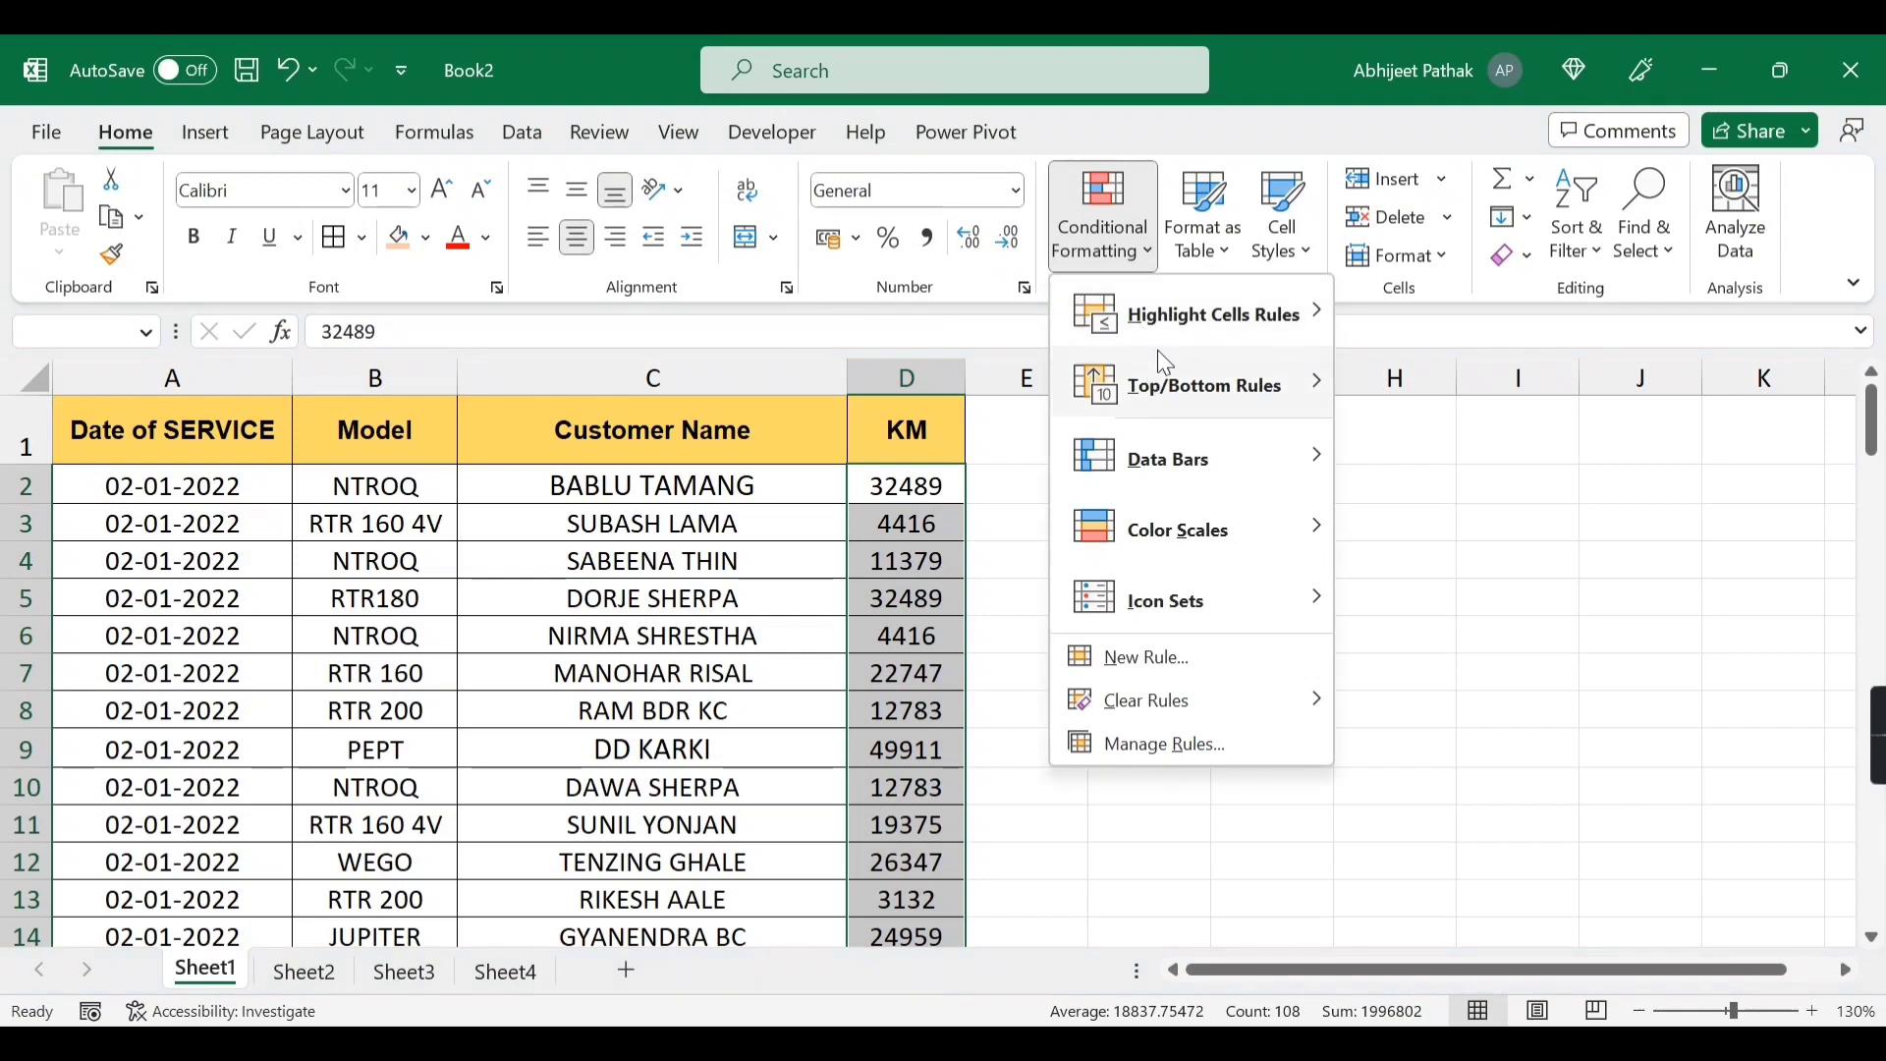
click(1435, 450)
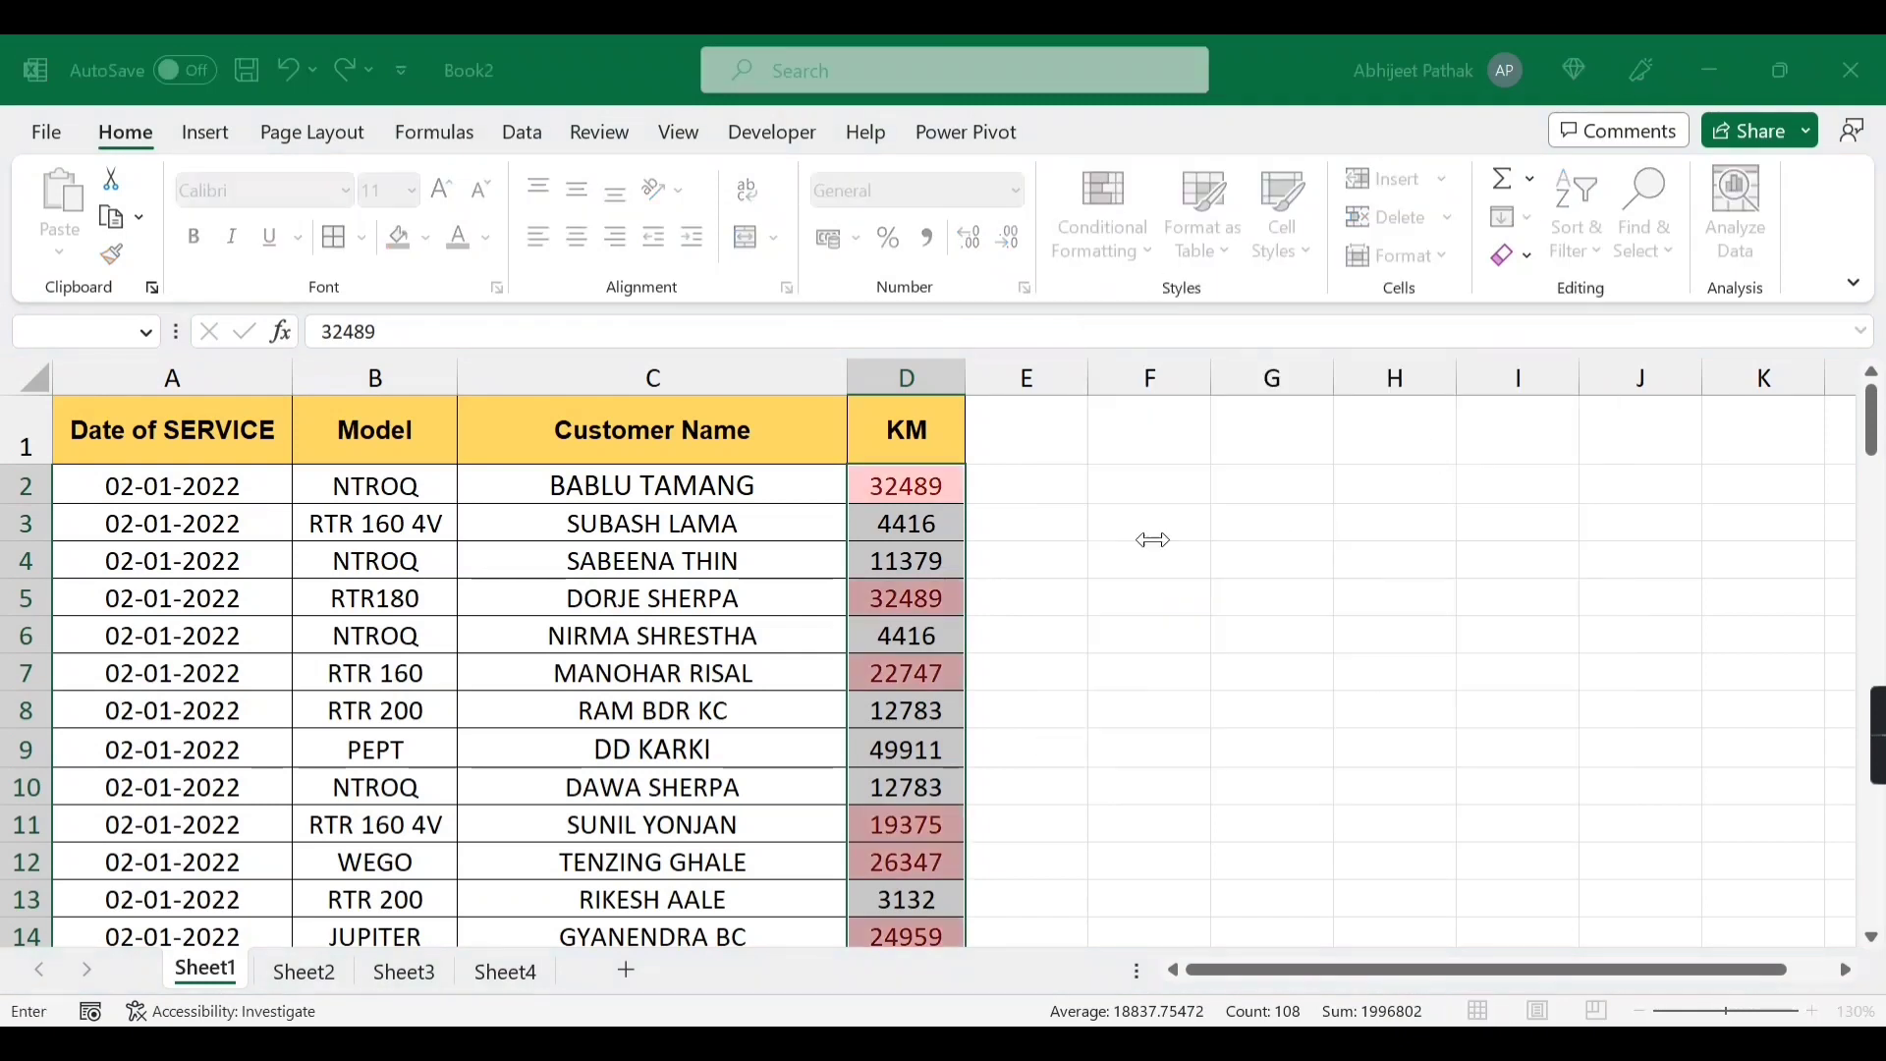
drag(1224, 513, 778, 591)
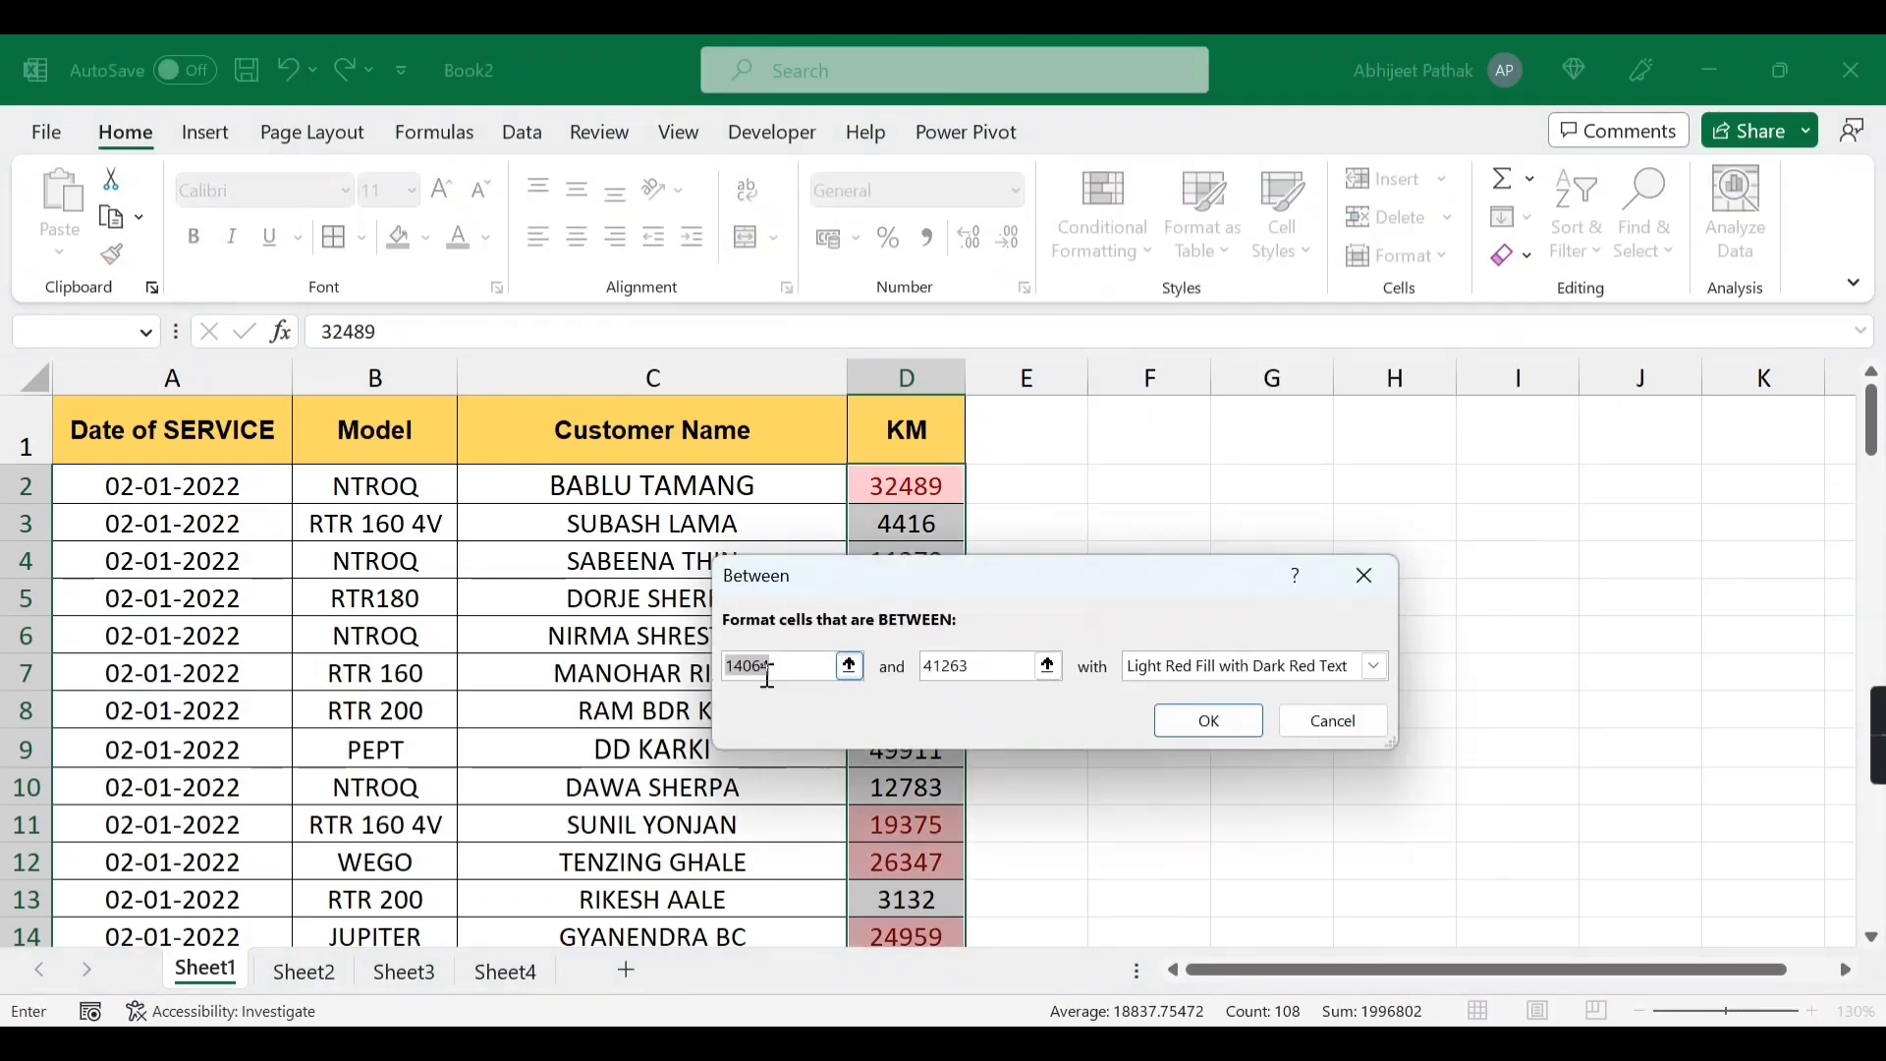
text(15000)
double_click(933, 668)
text(2000)
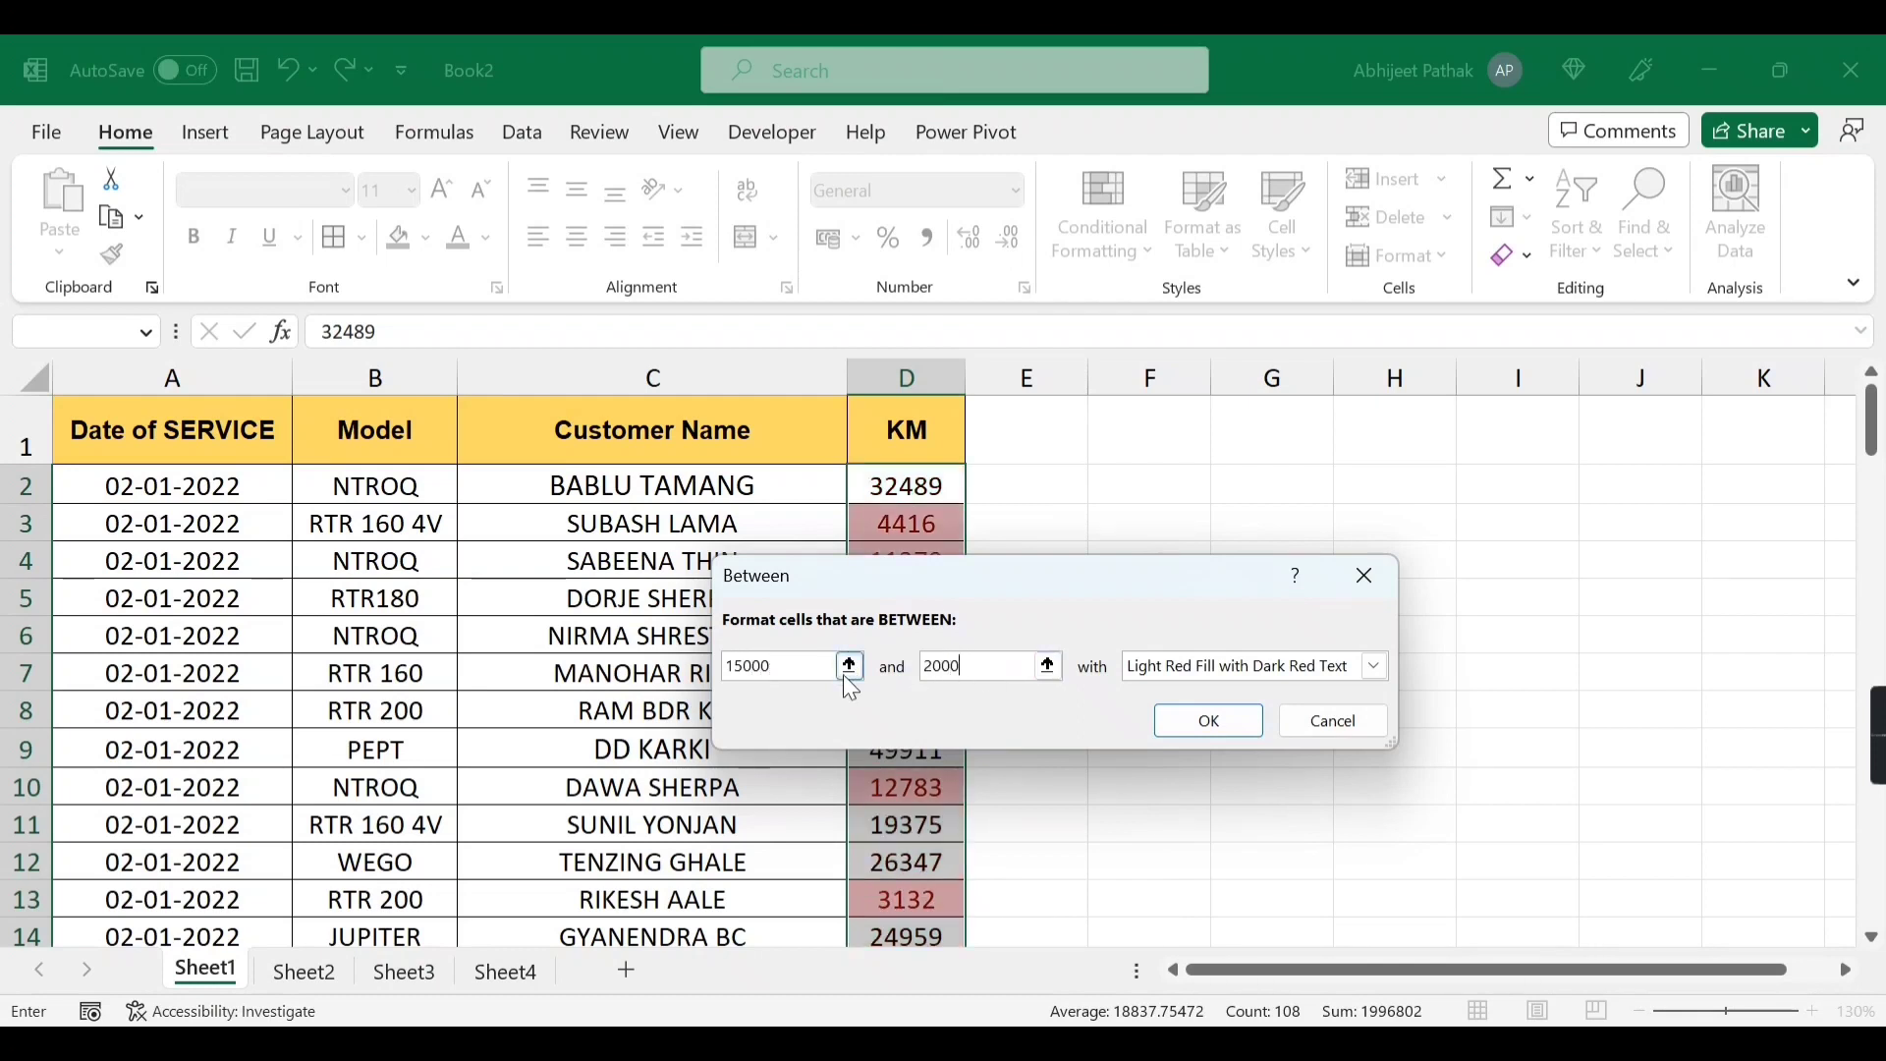
text(0)
click(1227, 744)
scroll(981, 741, down, 4)
scroll(981, 742, up, 4)
- Test the Between rule's limits by entering 20000 and 15000 in cell D6, and undo both entries
click(927, 637)
text(20000)
key(Return)
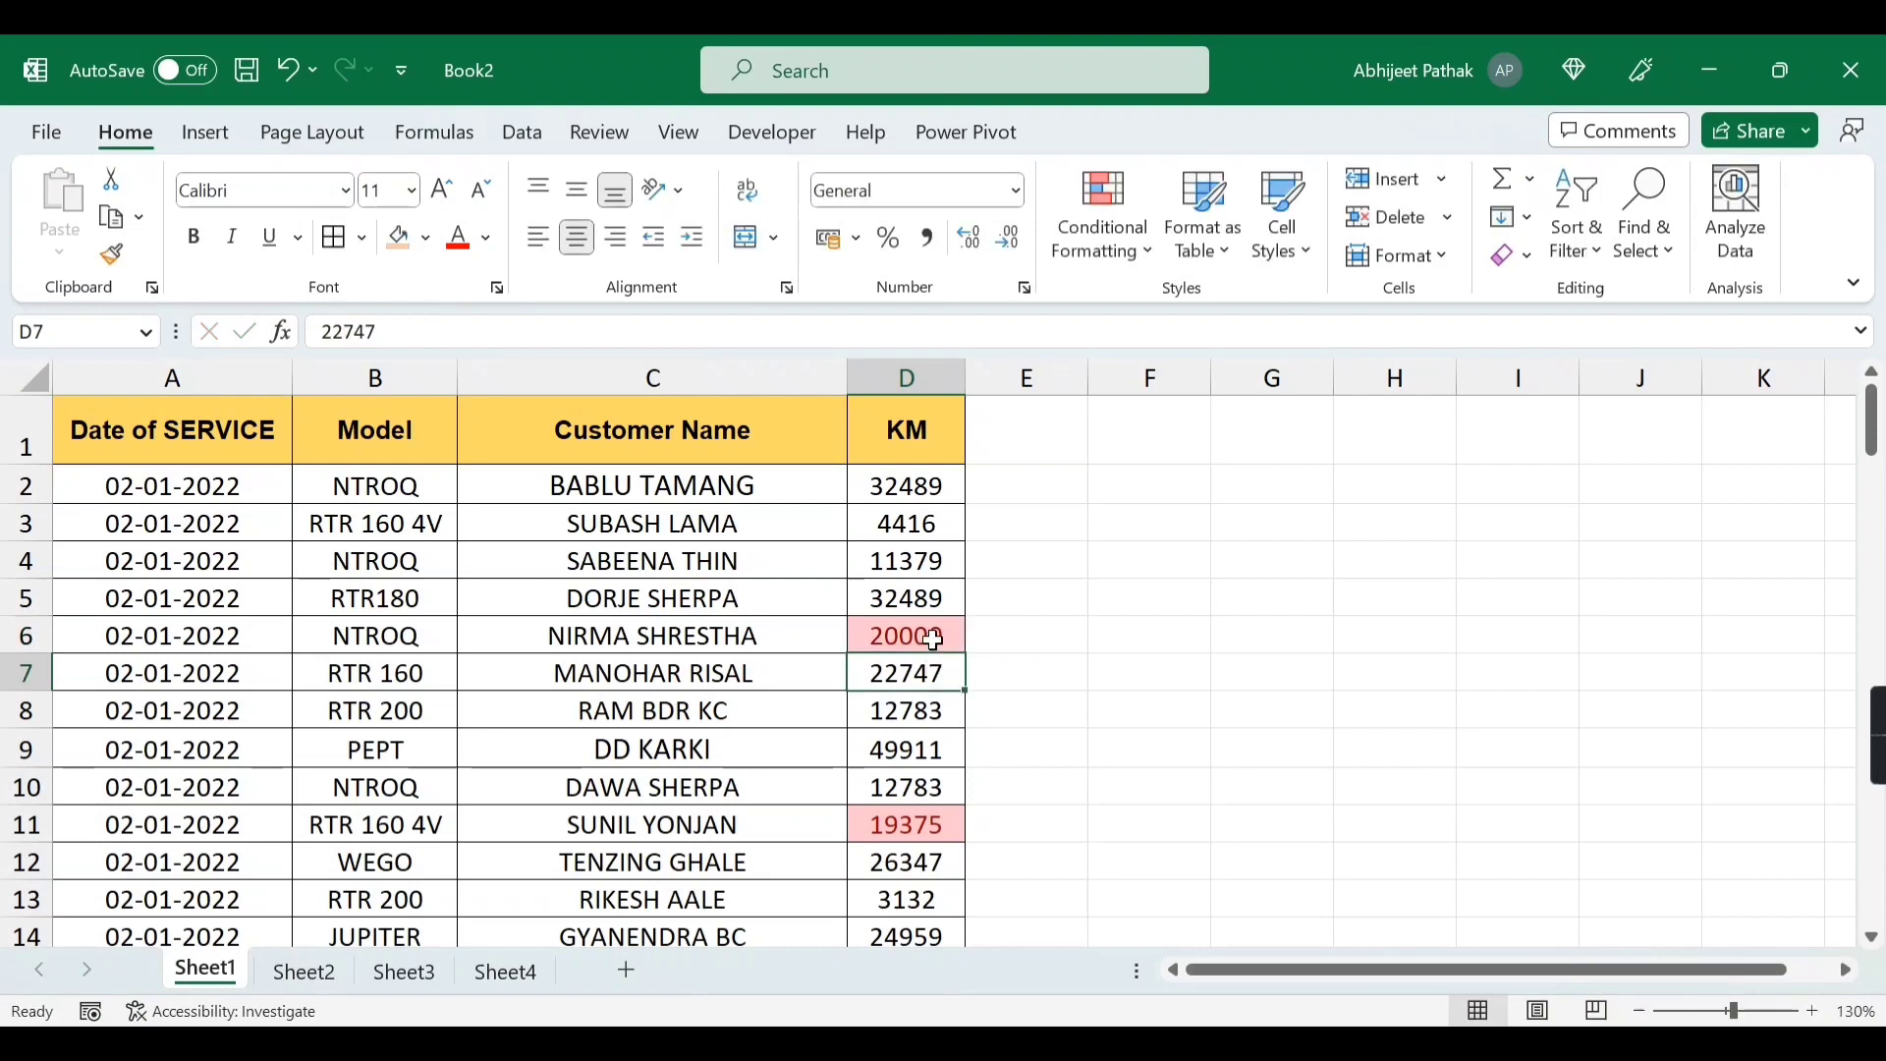
click(935, 636)
text(150000)
key(BackSpace)
key(Return)
click(936, 637)
key(ctrl+z)
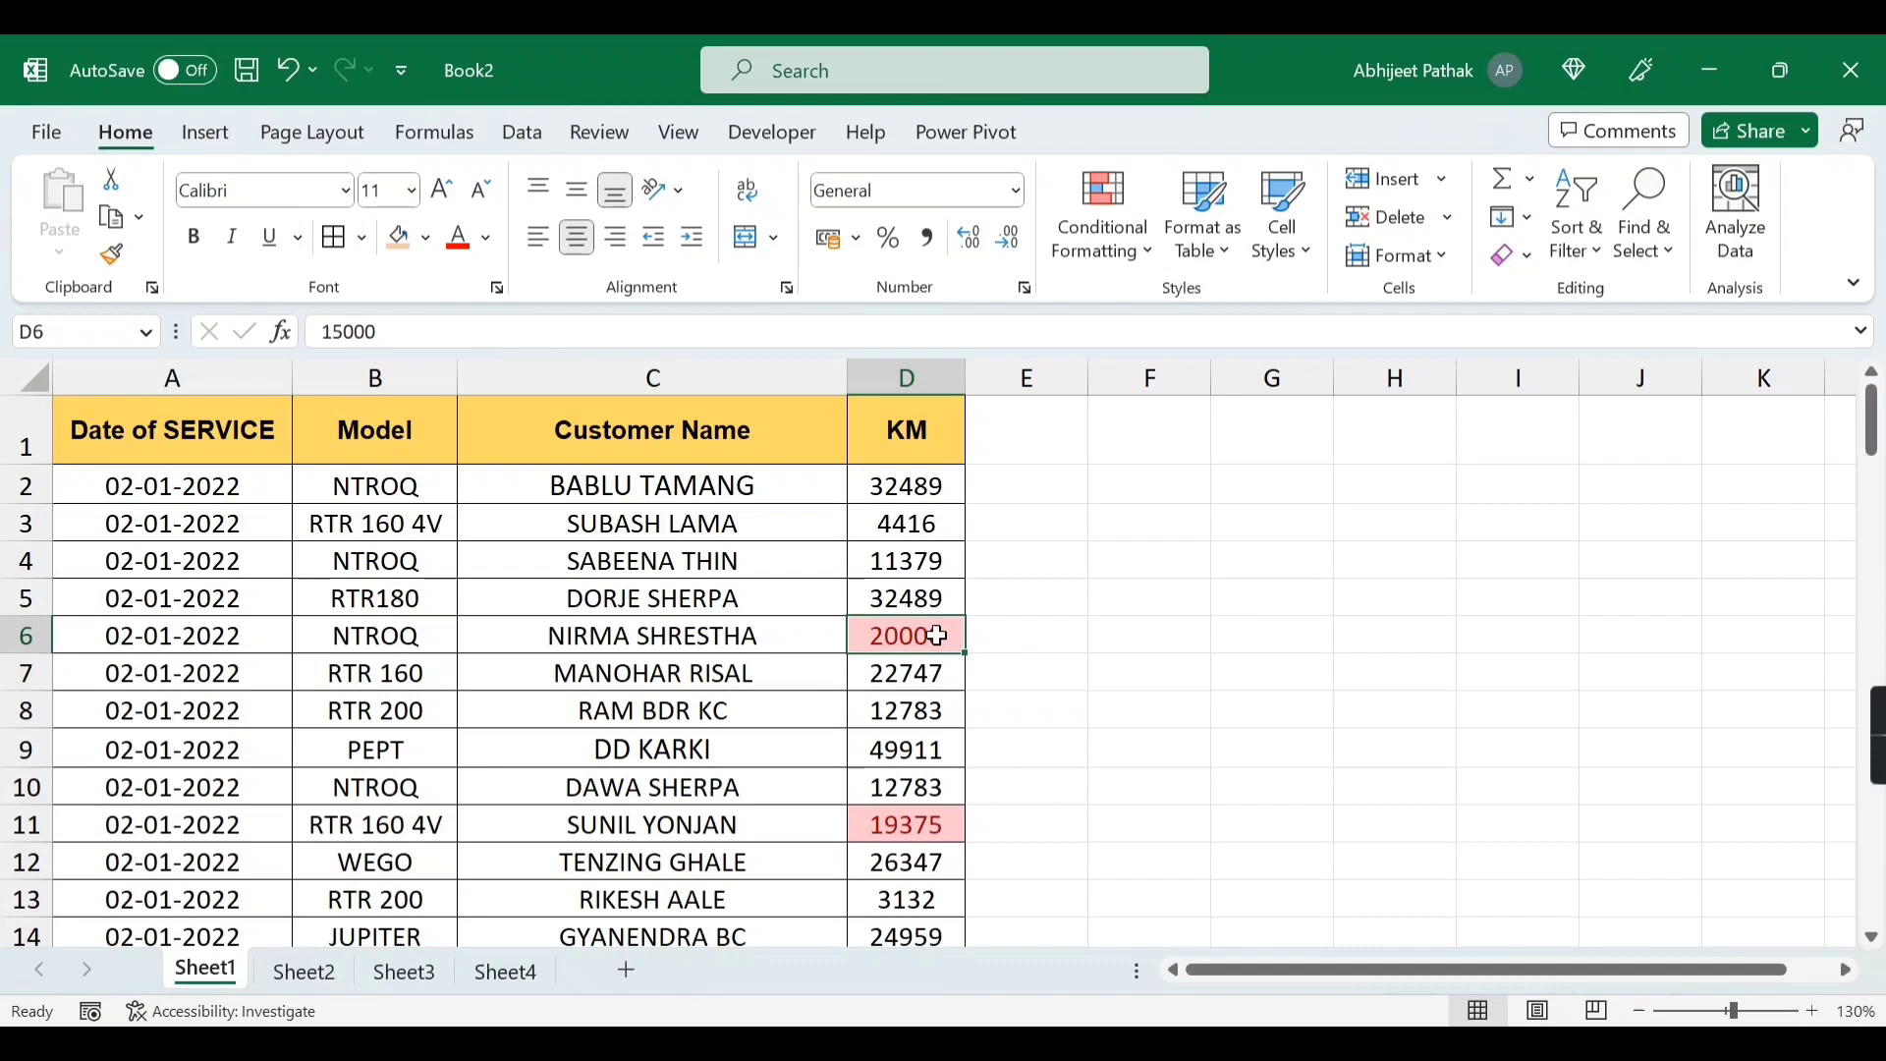
key(ctrl+z)
- Check the highlighted KM values down column D and clear the conditional formatting rules from the entire sheet
scroll(946, 756, down, 8)
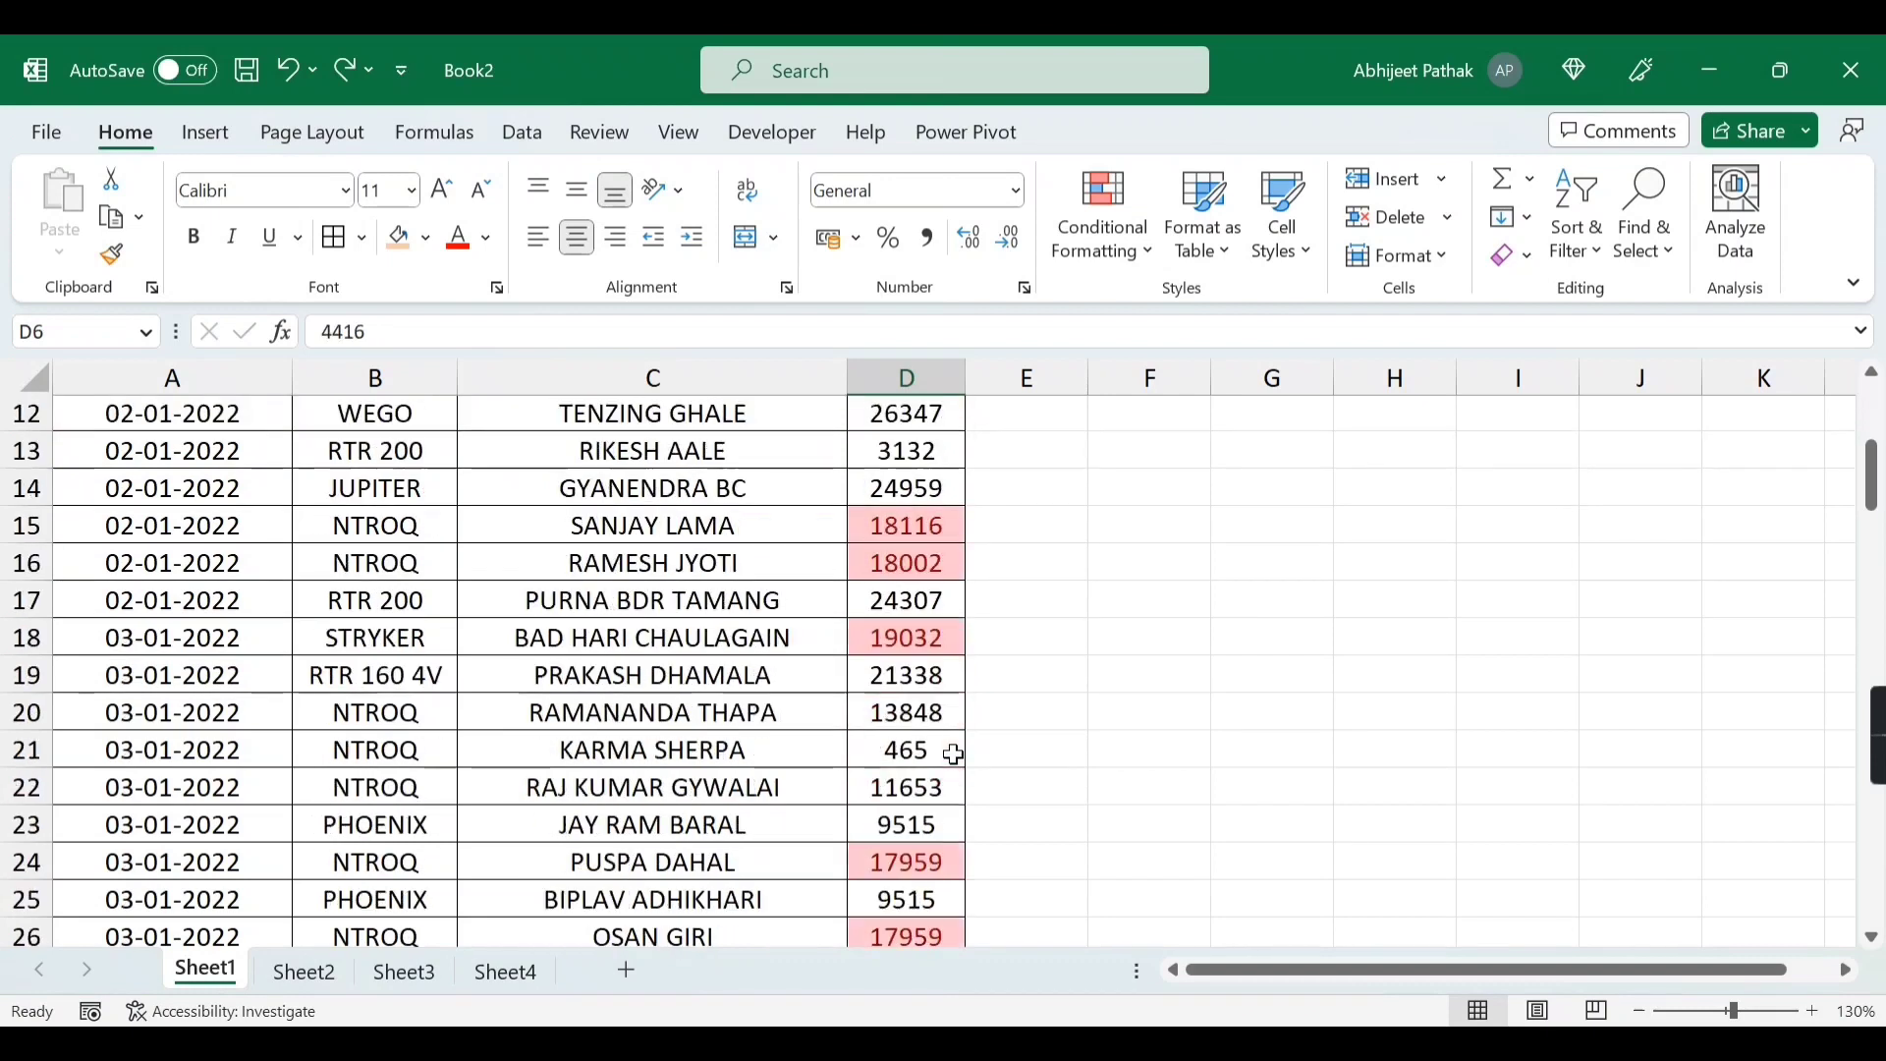
scroll(945, 772, up, 8)
scroll(943, 766, up, 1)
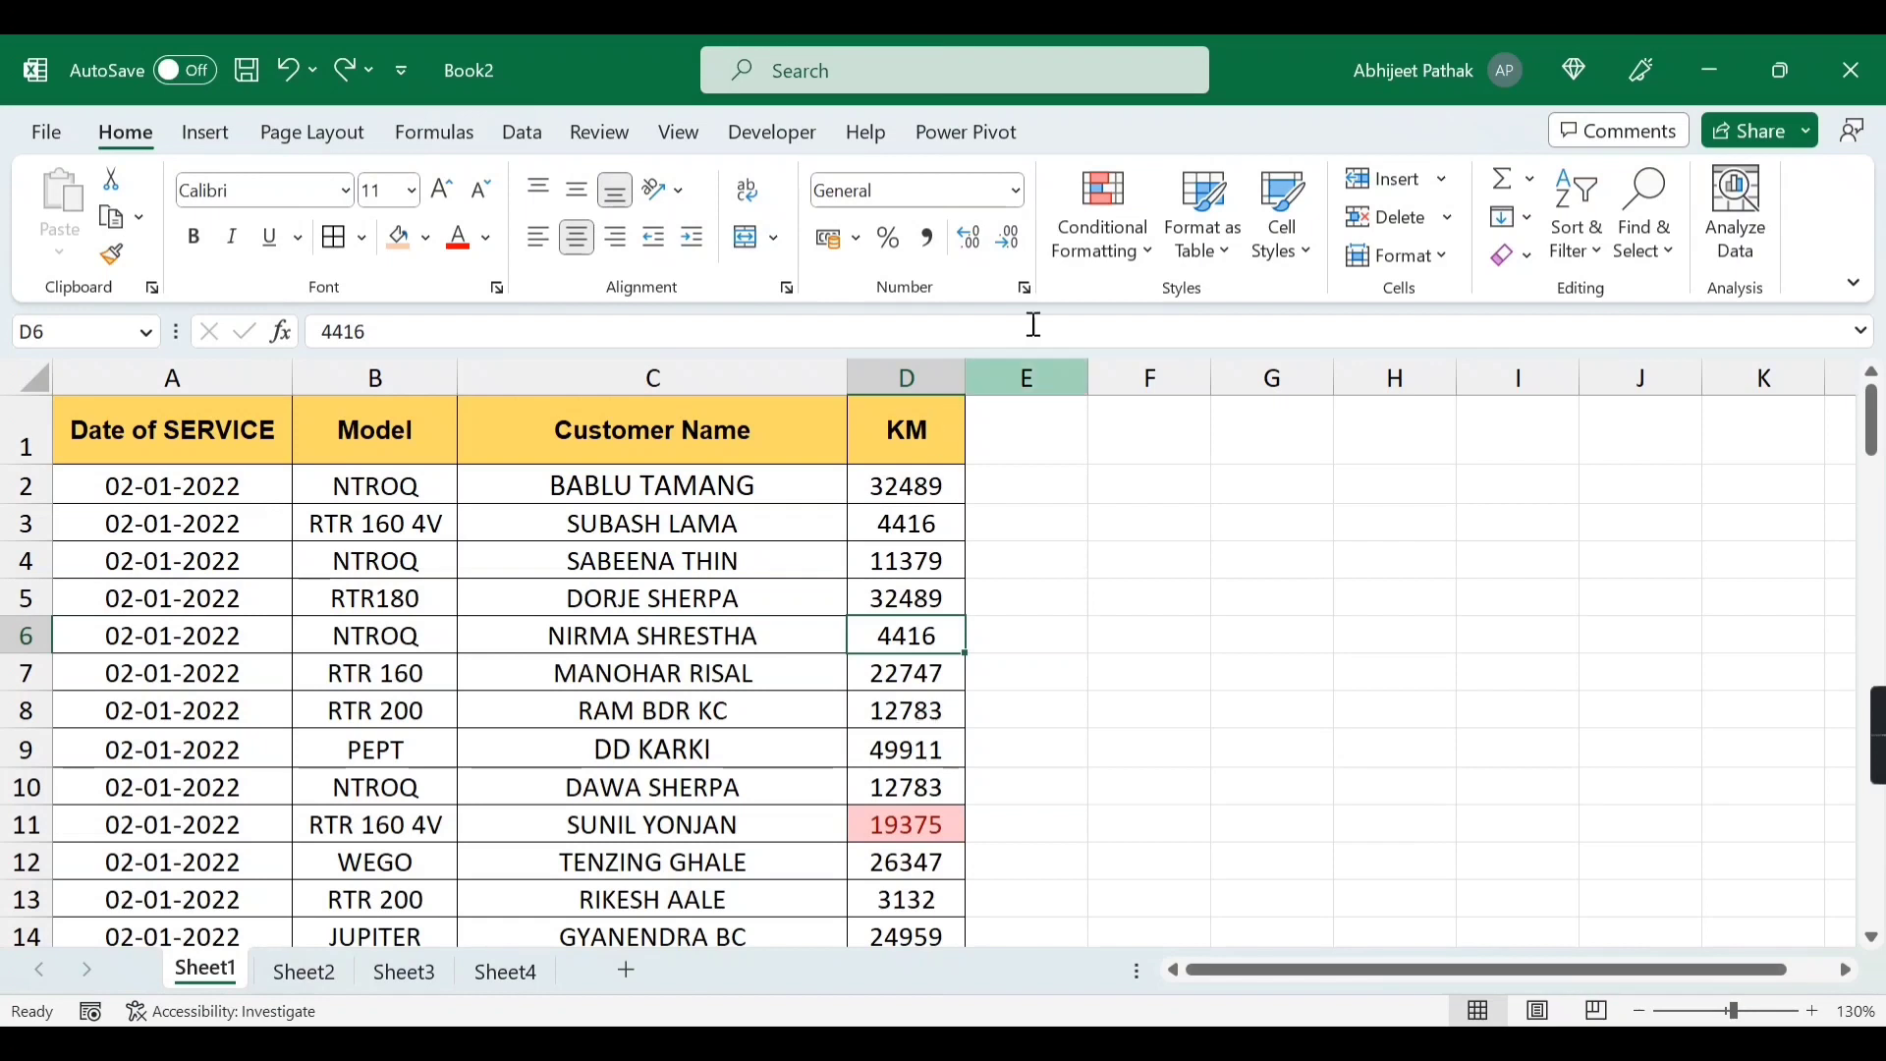
click(906, 377)
click(1108, 257)
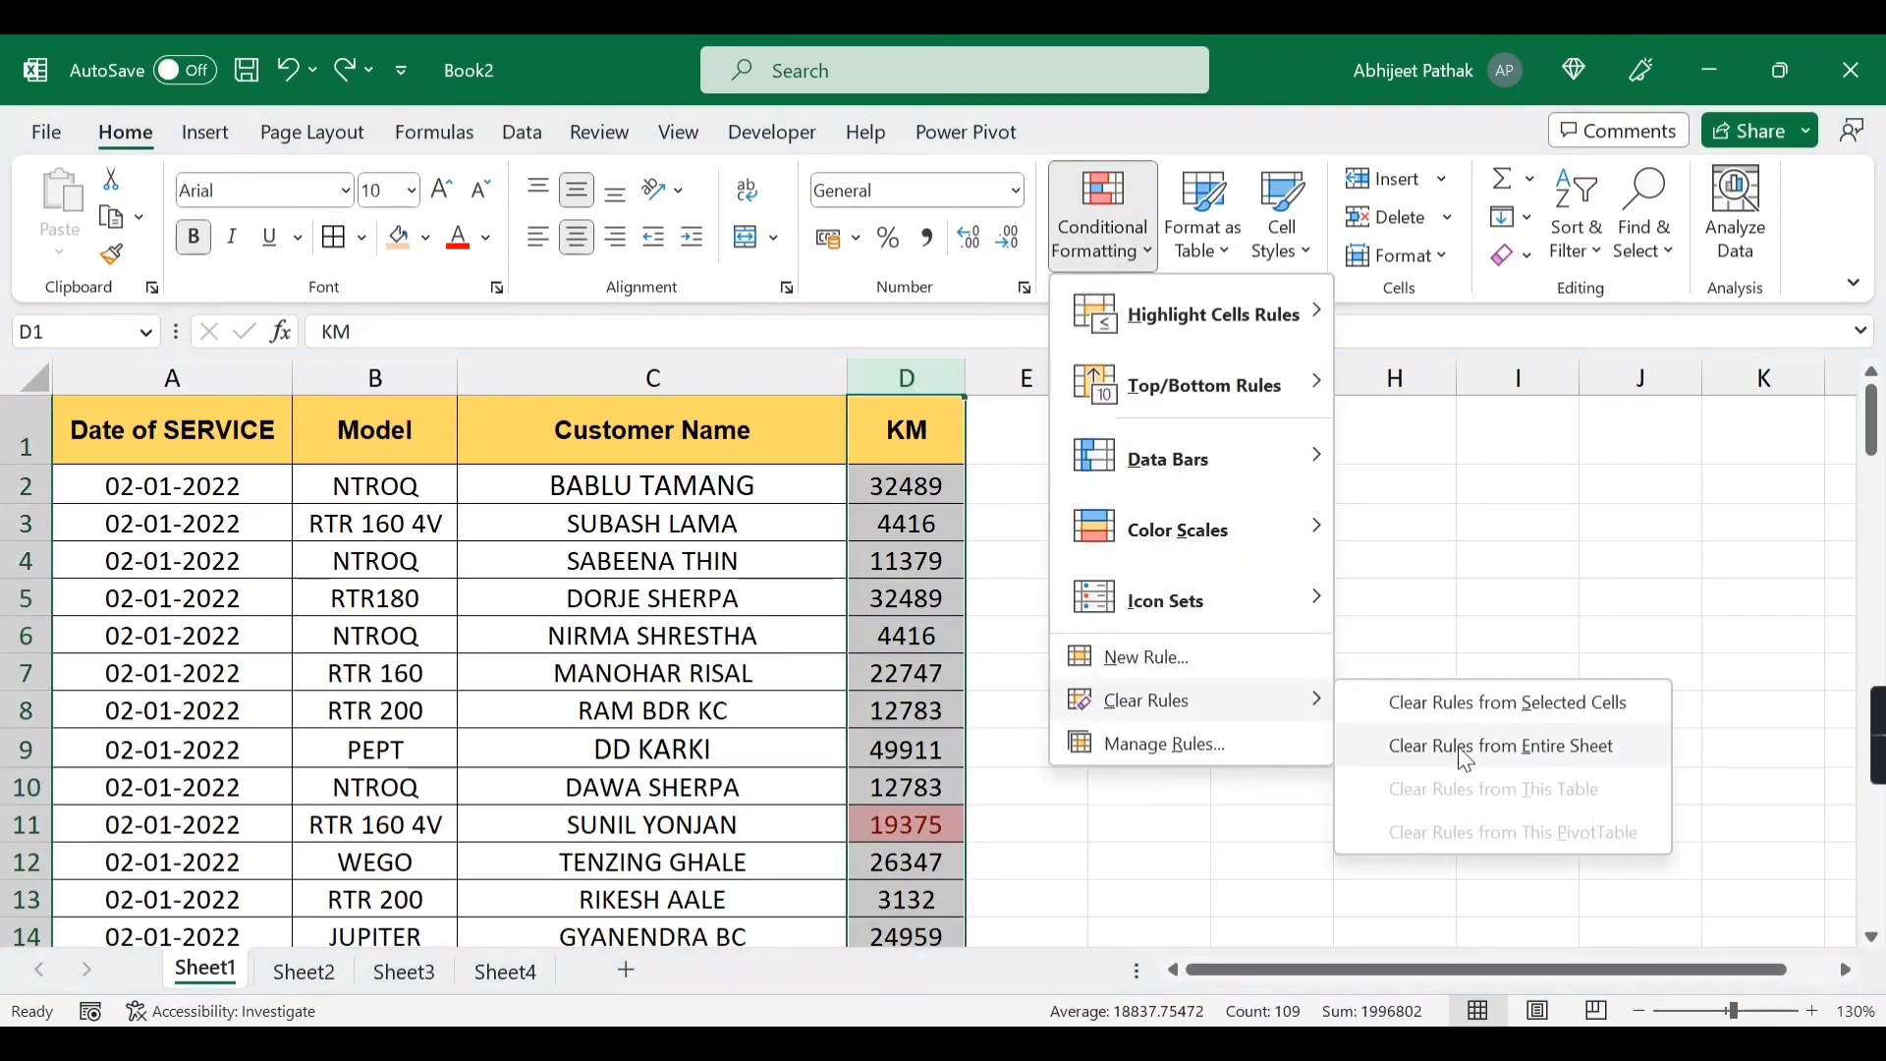
click(1454, 747)
- Apply an Equal To 32000 conditional formatting rule to column D with Light Red Fill with Dark Red Text
click(1105, 239)
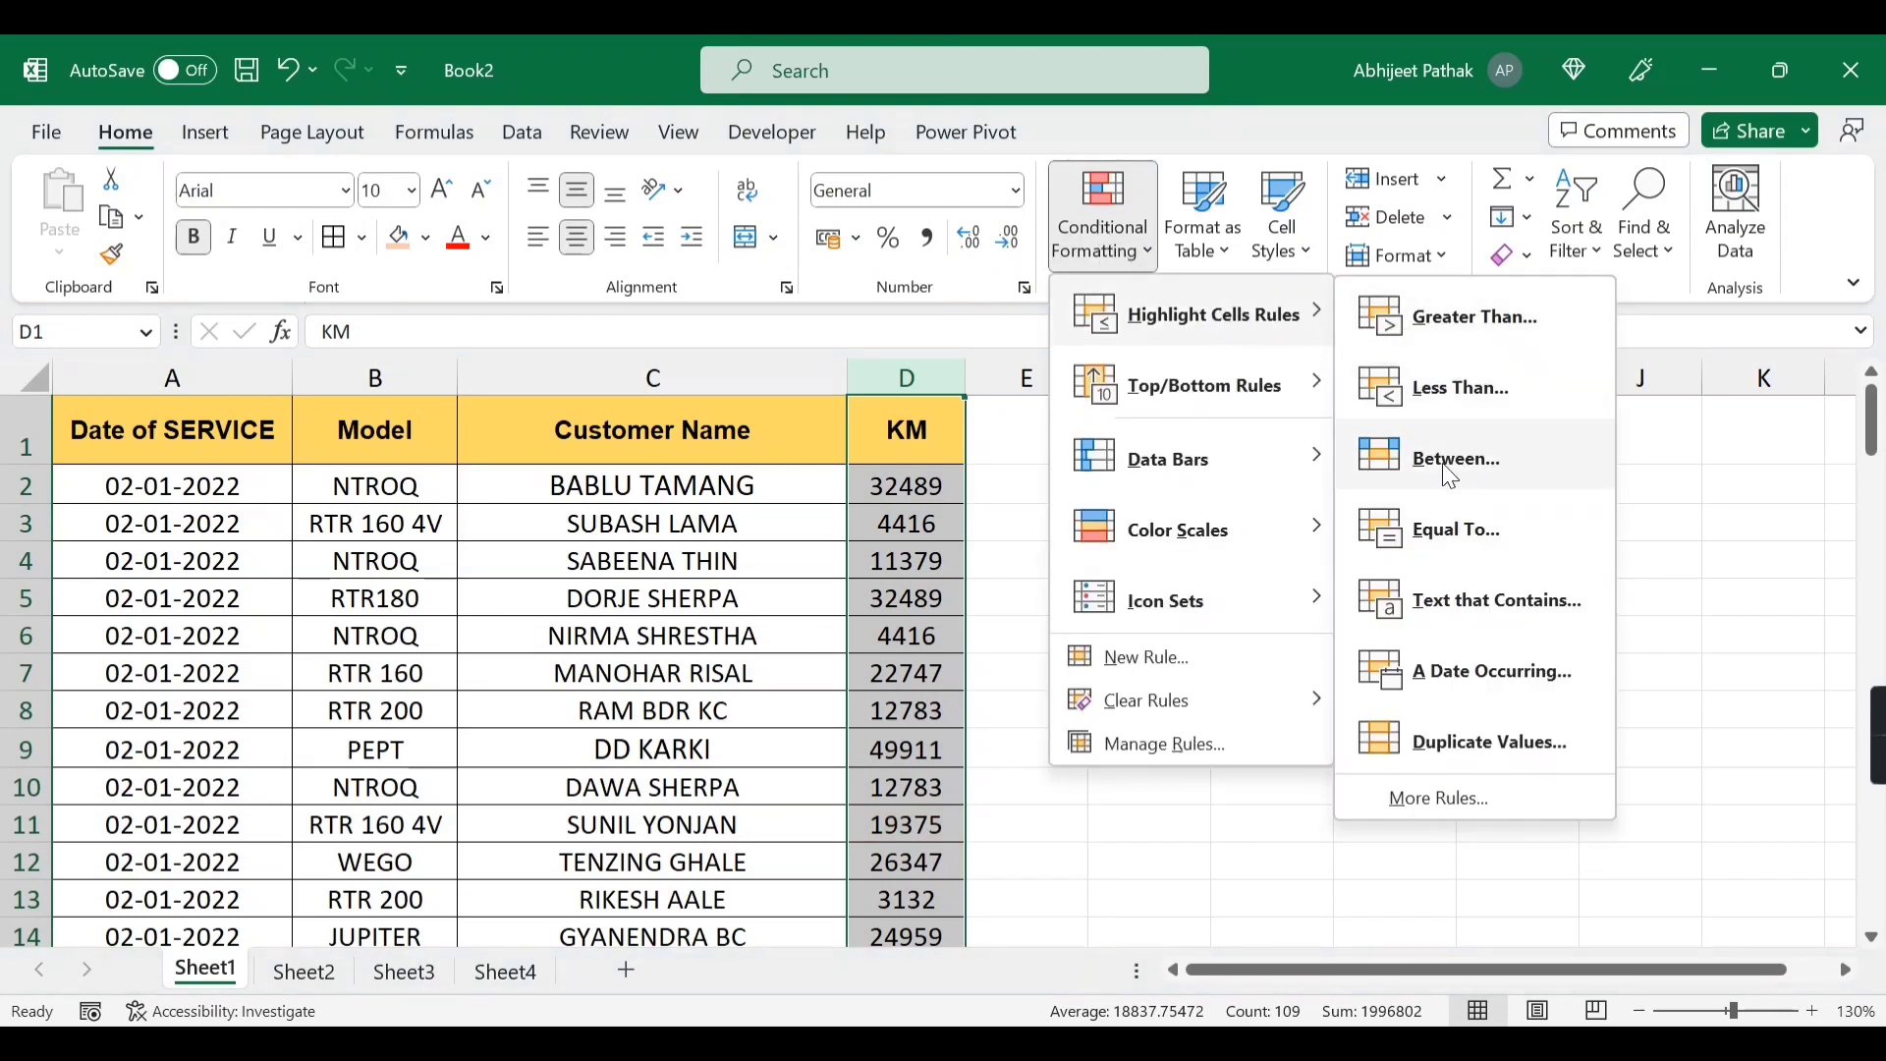
click(1454, 543)
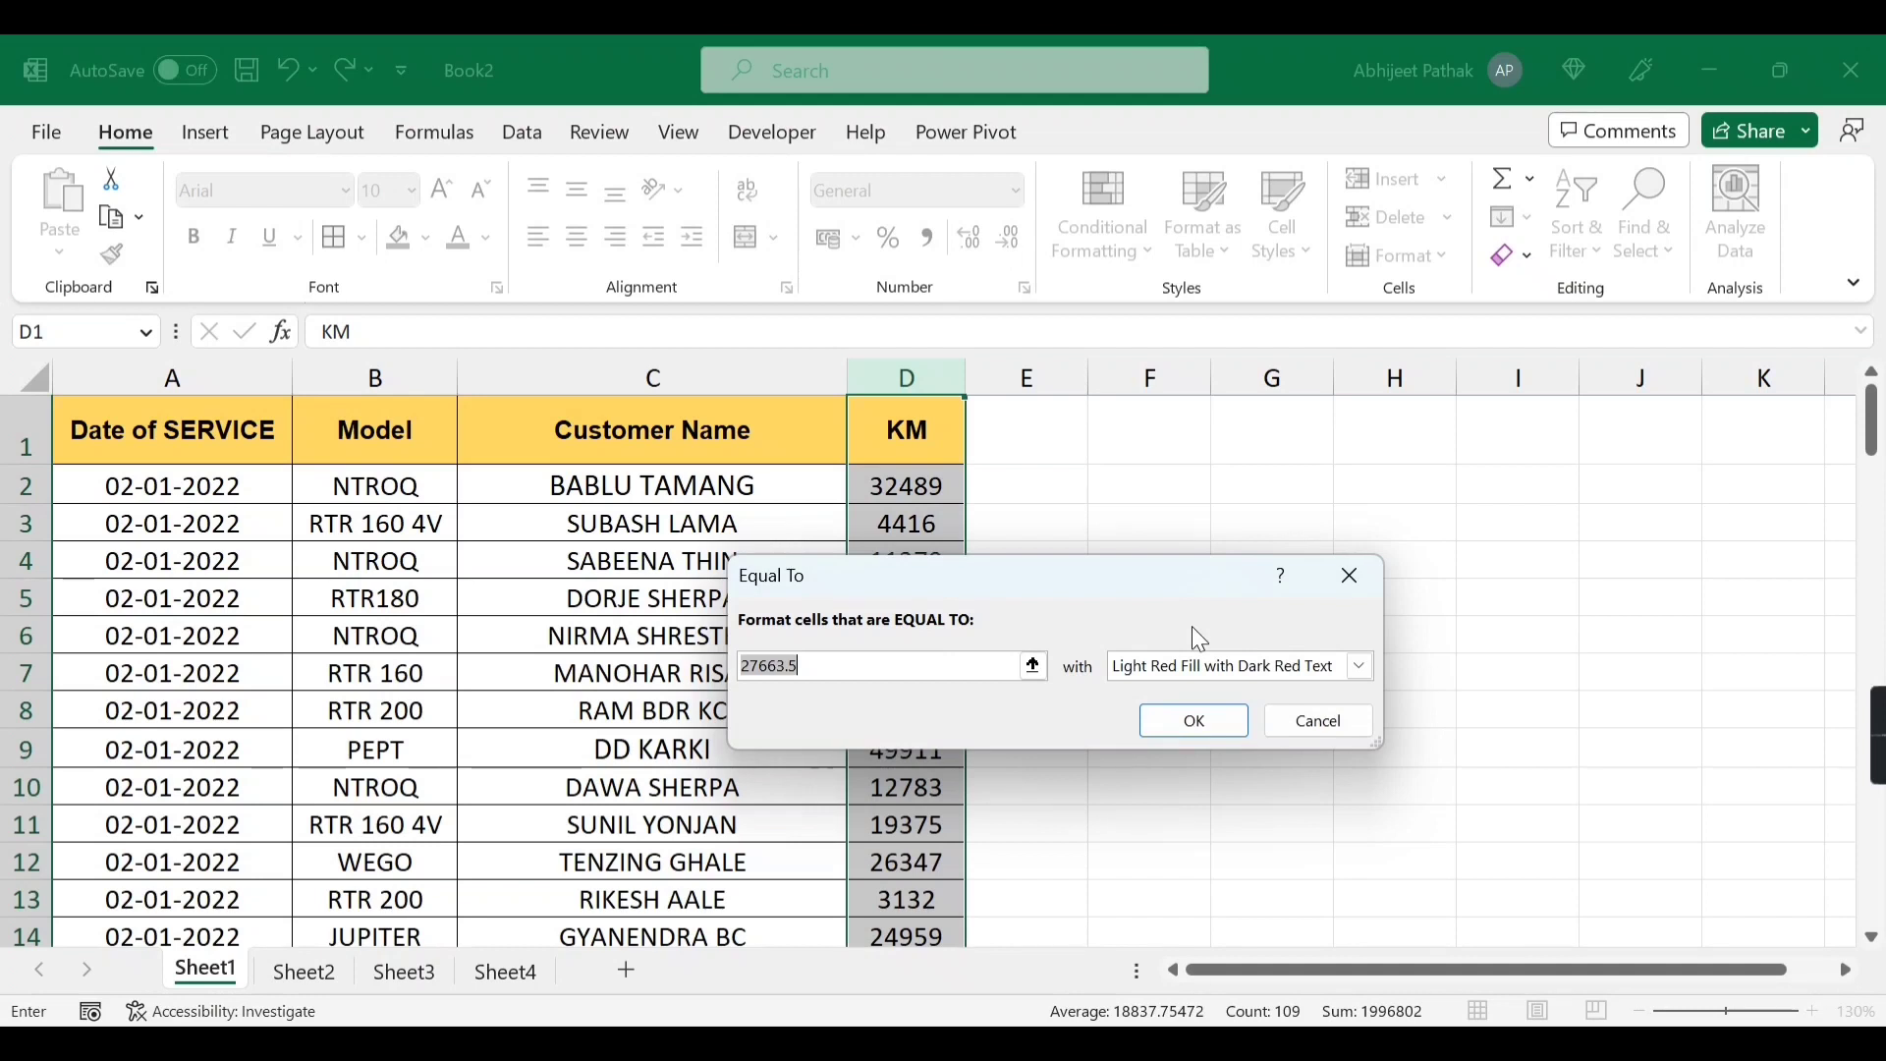
text(32000)
key(Return)
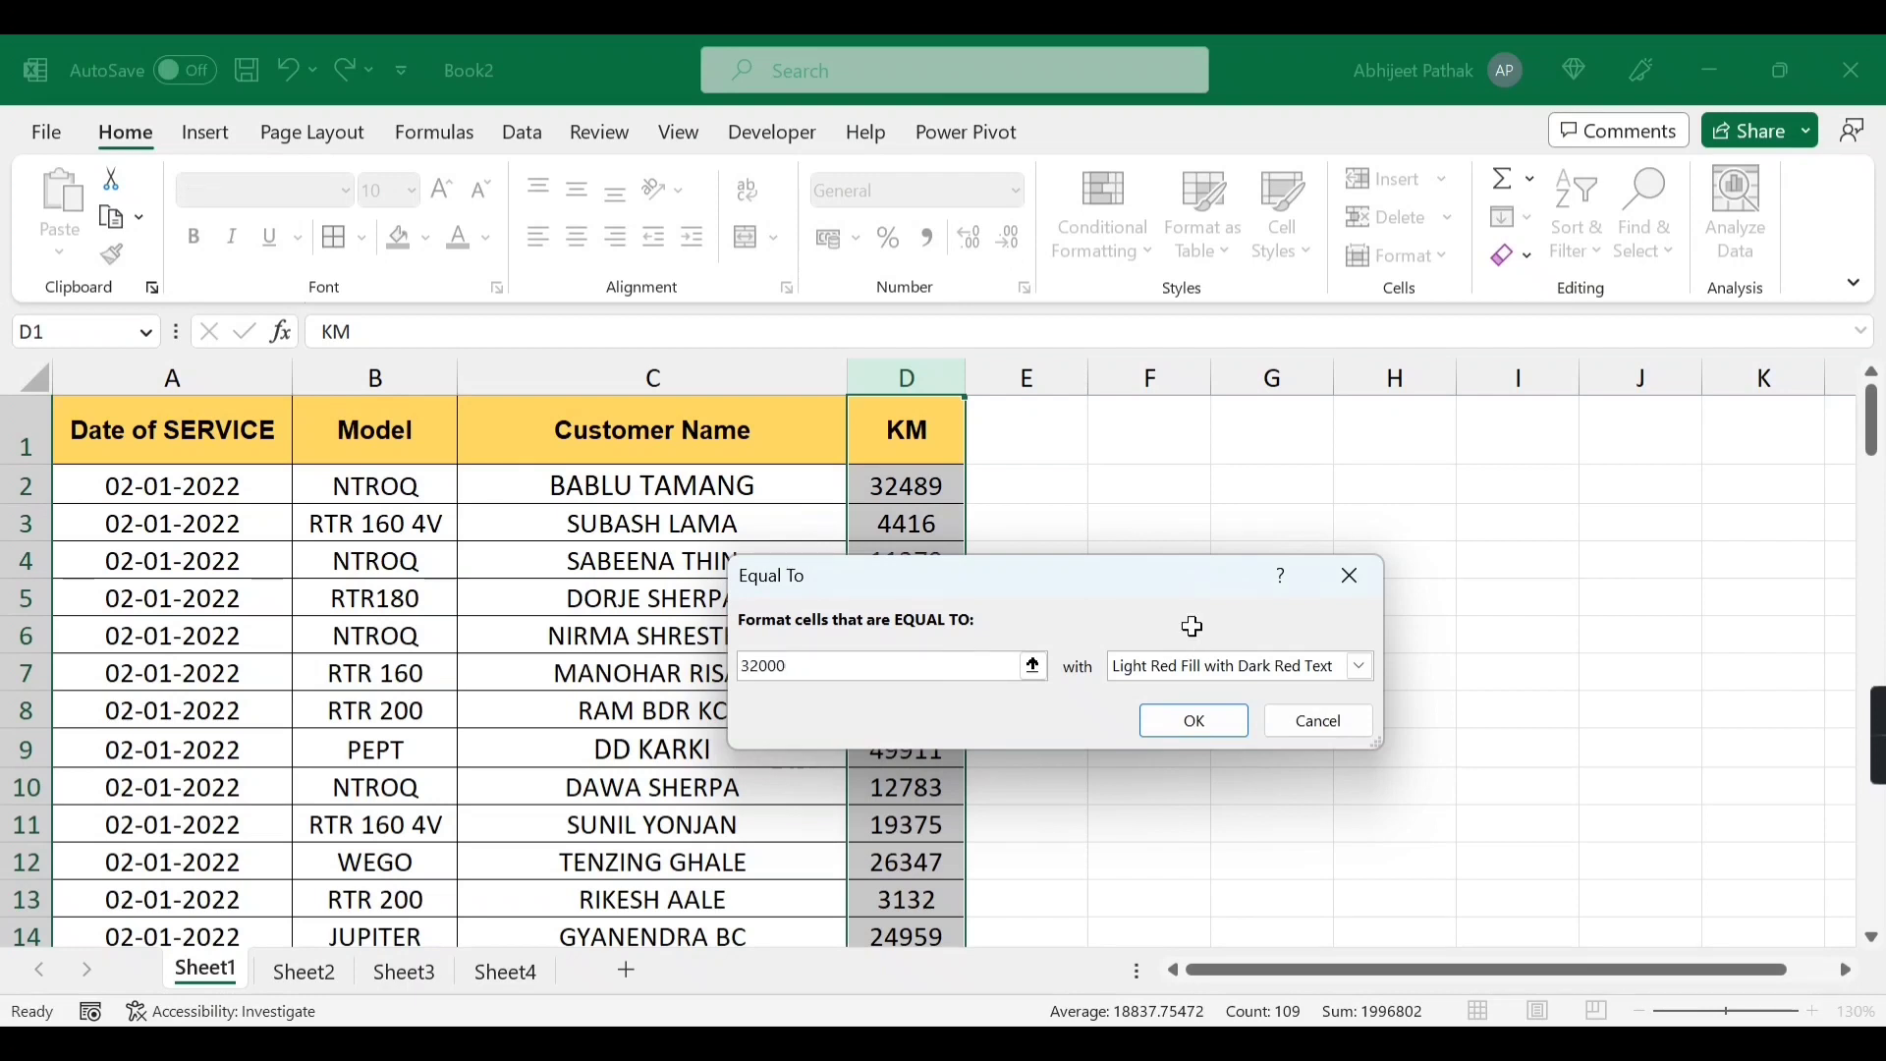
- Test the Equal To rule by entering 32000 in cell D5, and undo the entry
click(912, 598)
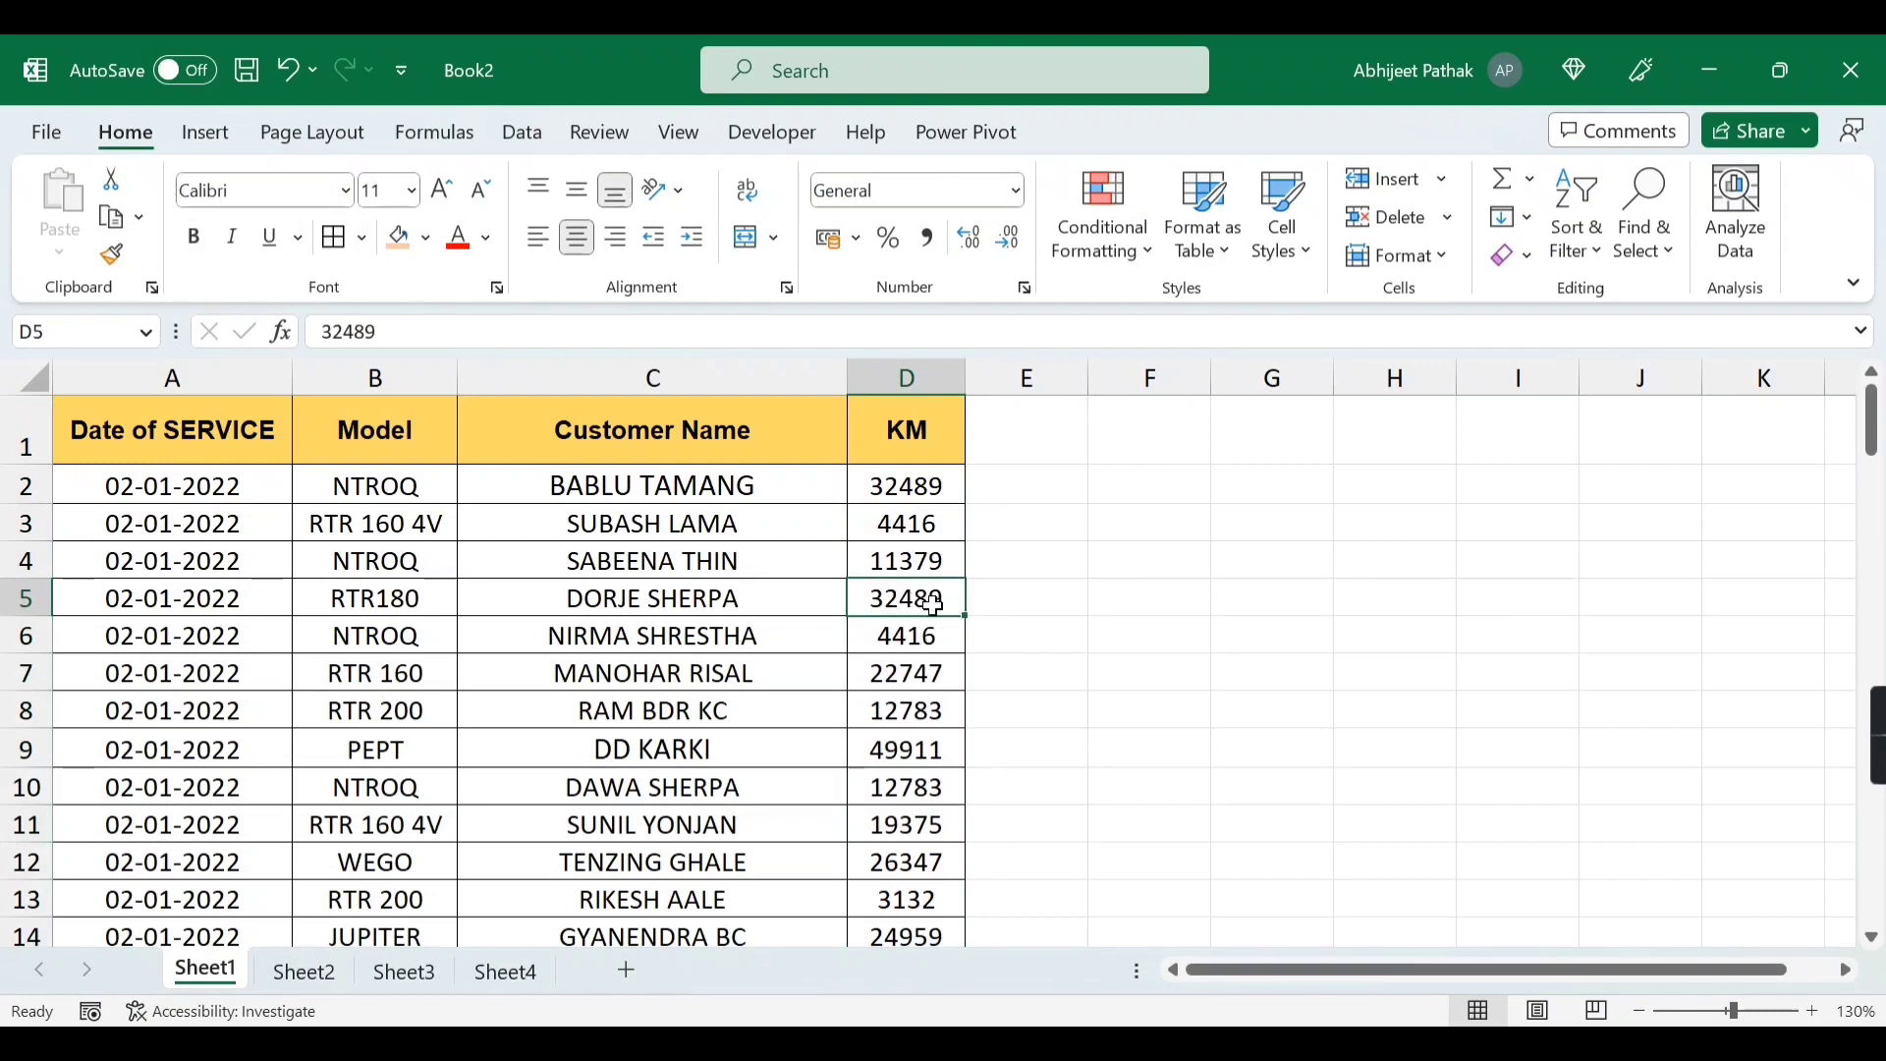
text(32000)
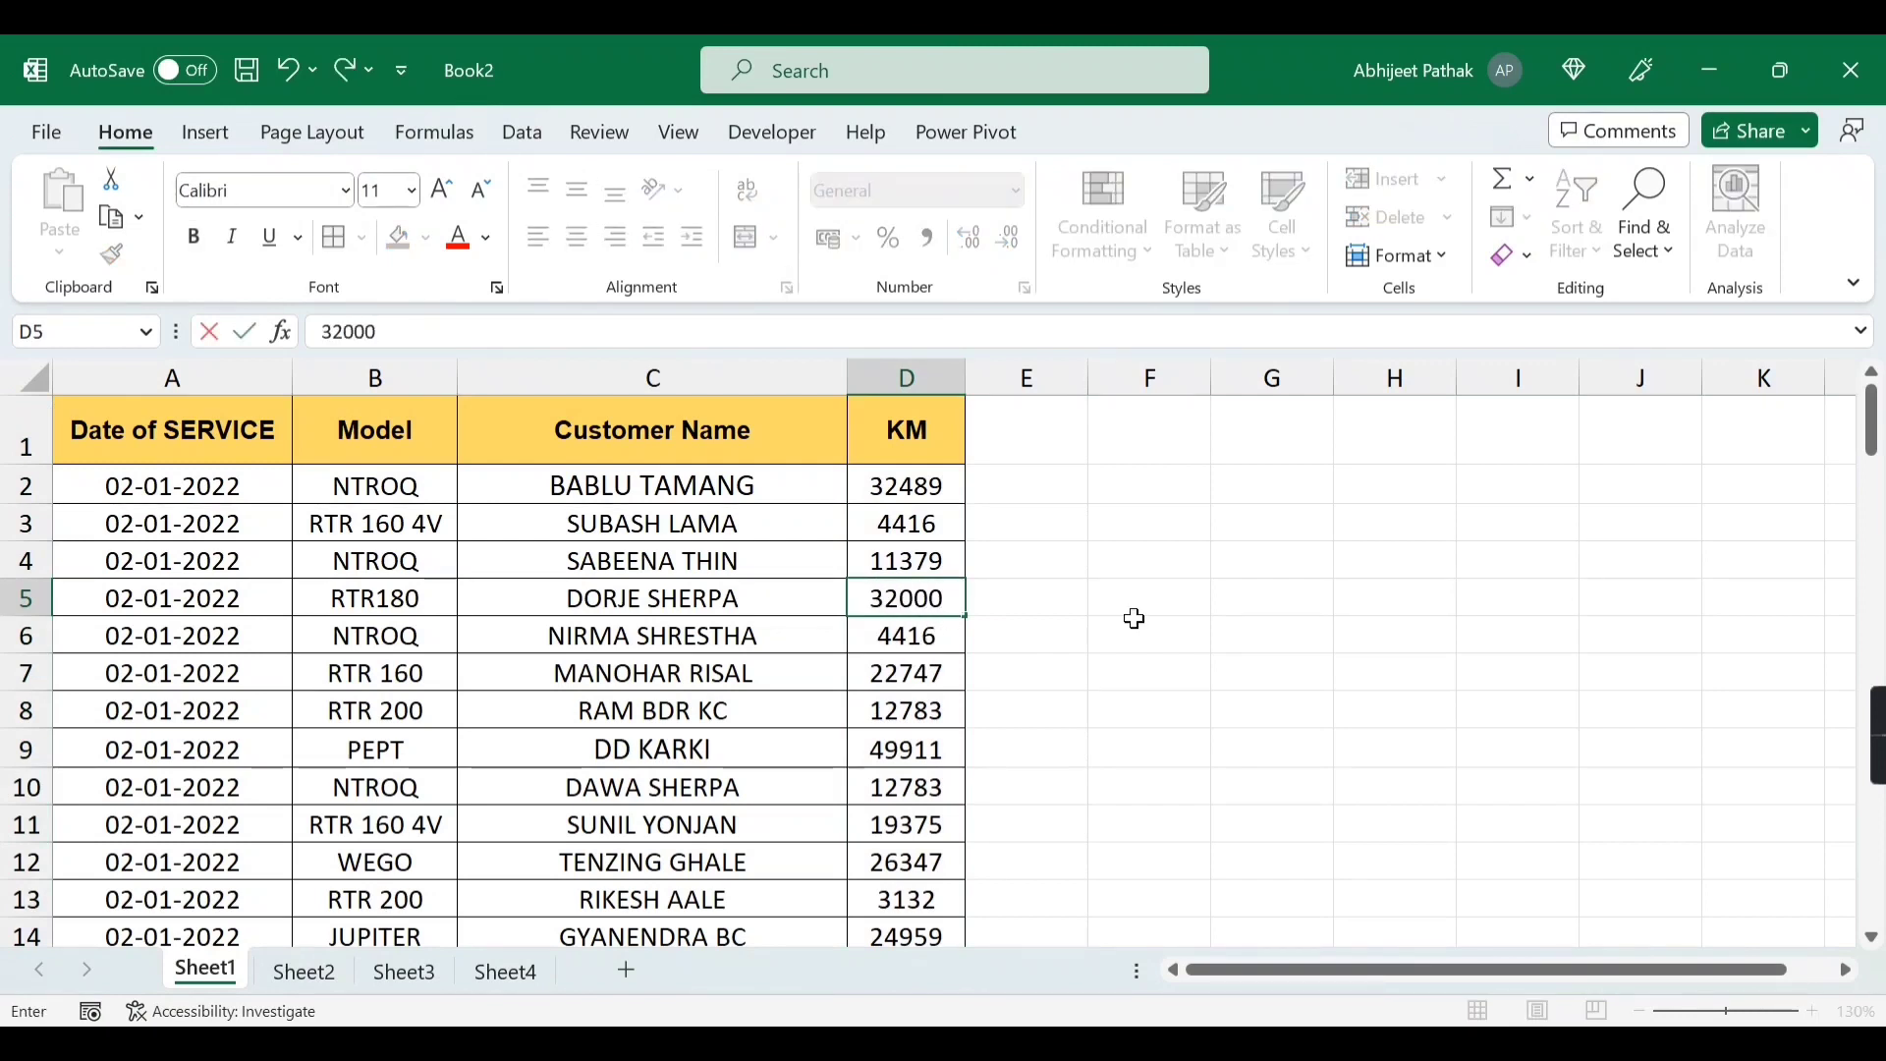
key(Return)
key(ctrl+z)
- Look over the text entries in the Customer Name and Model columns
key(ctrl+space)
click(1102, 221)
click(699, 486)
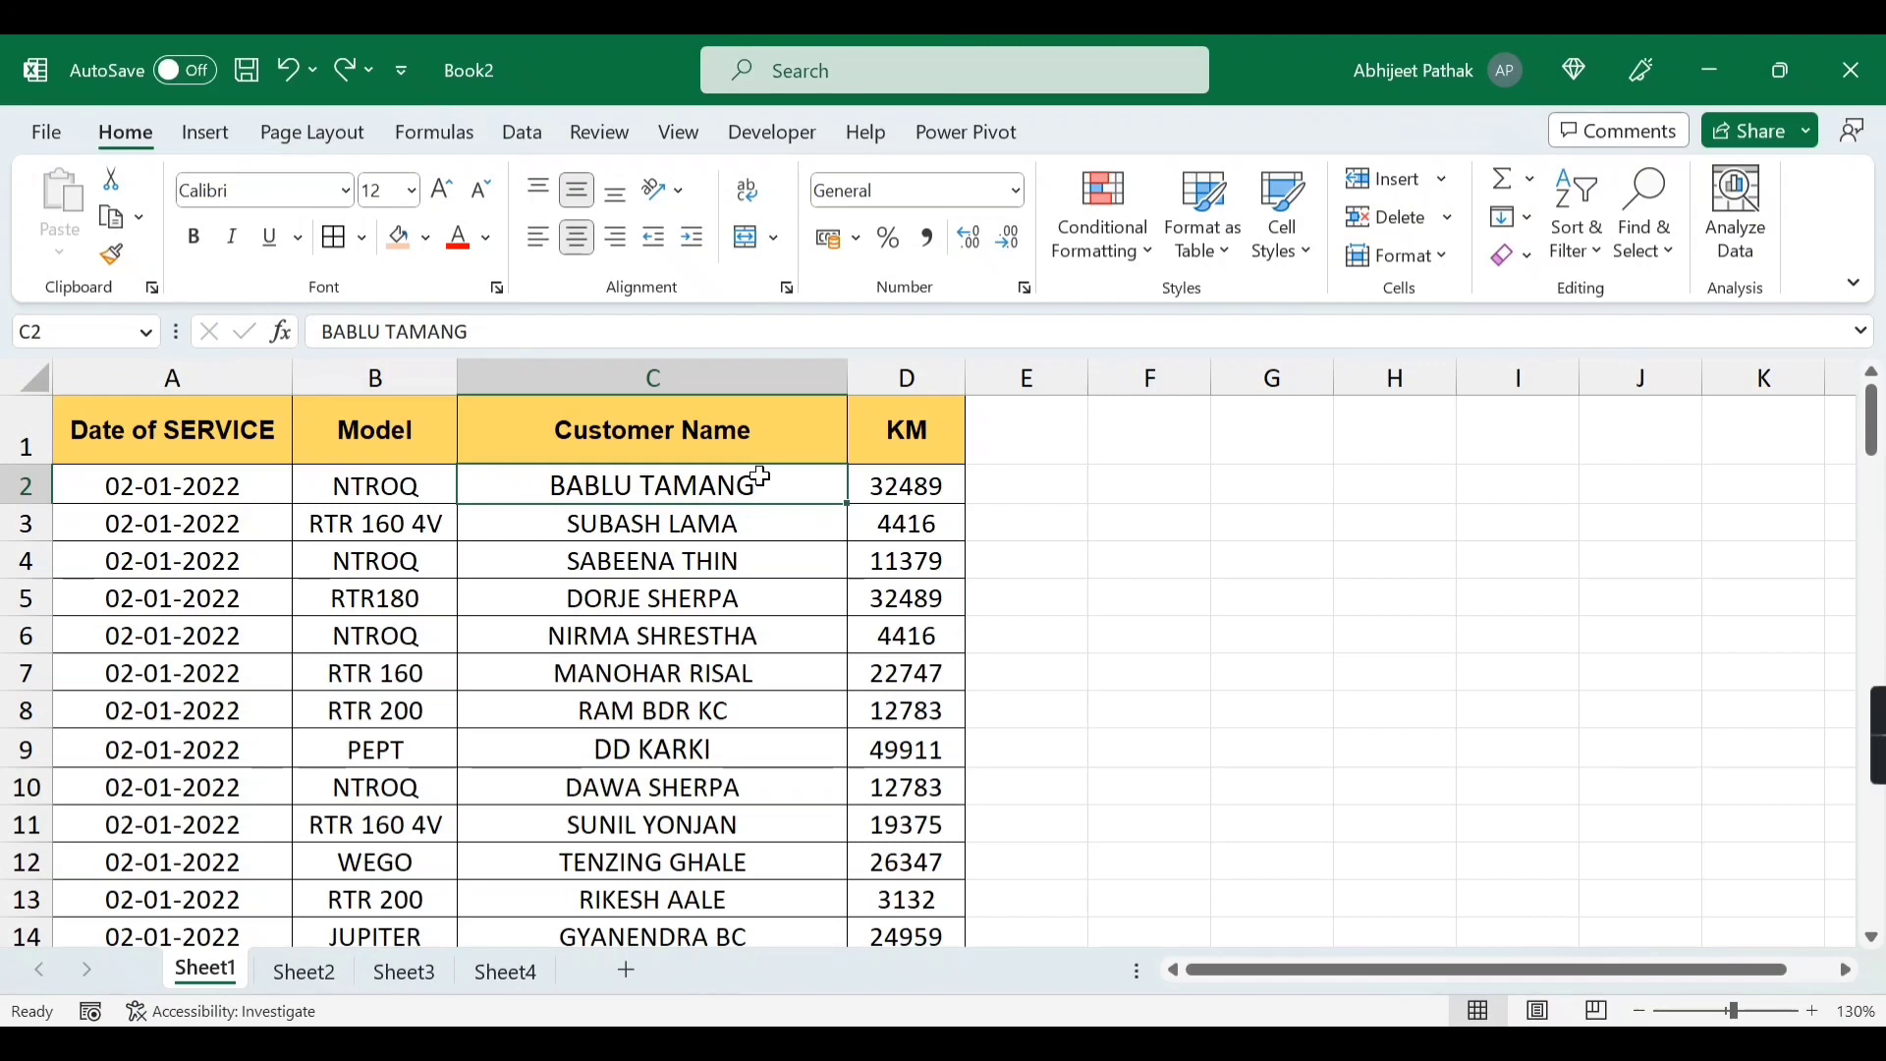
key(Down)
key(Down)
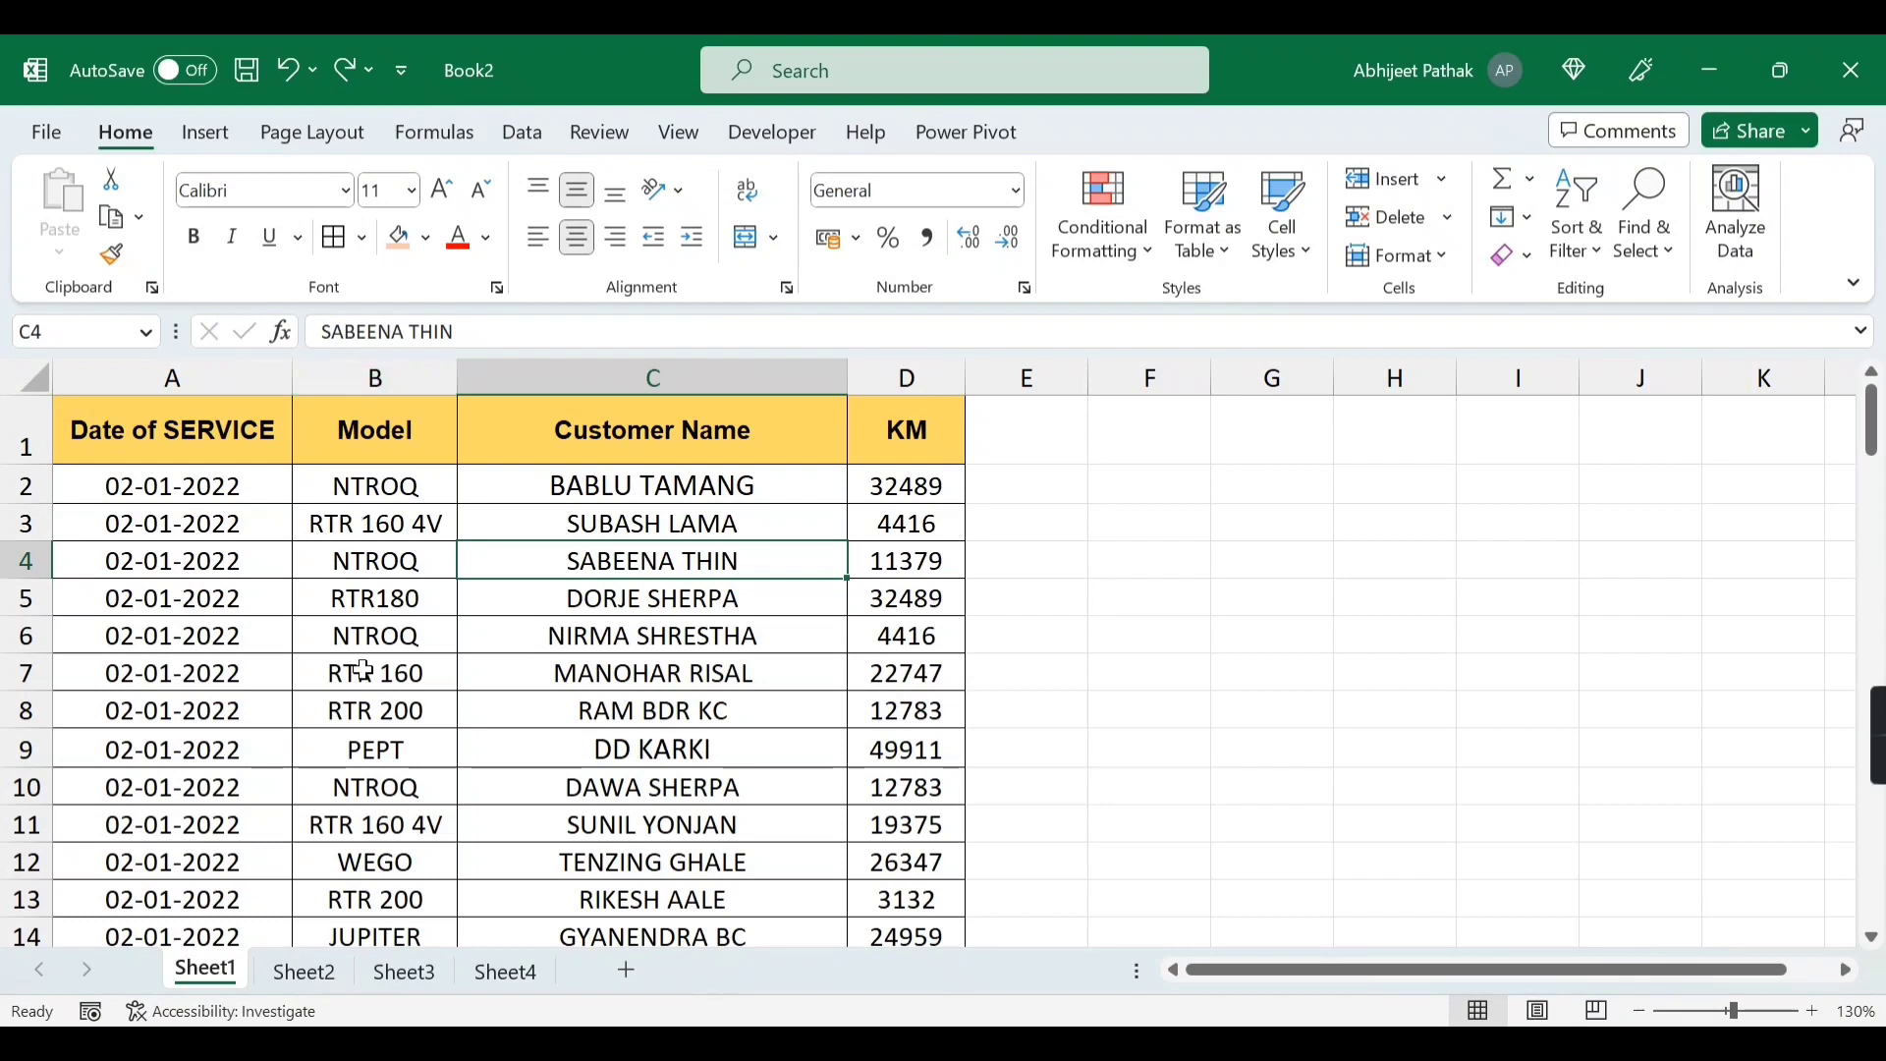
drag(383, 526, 374, 564)
click(366, 601)
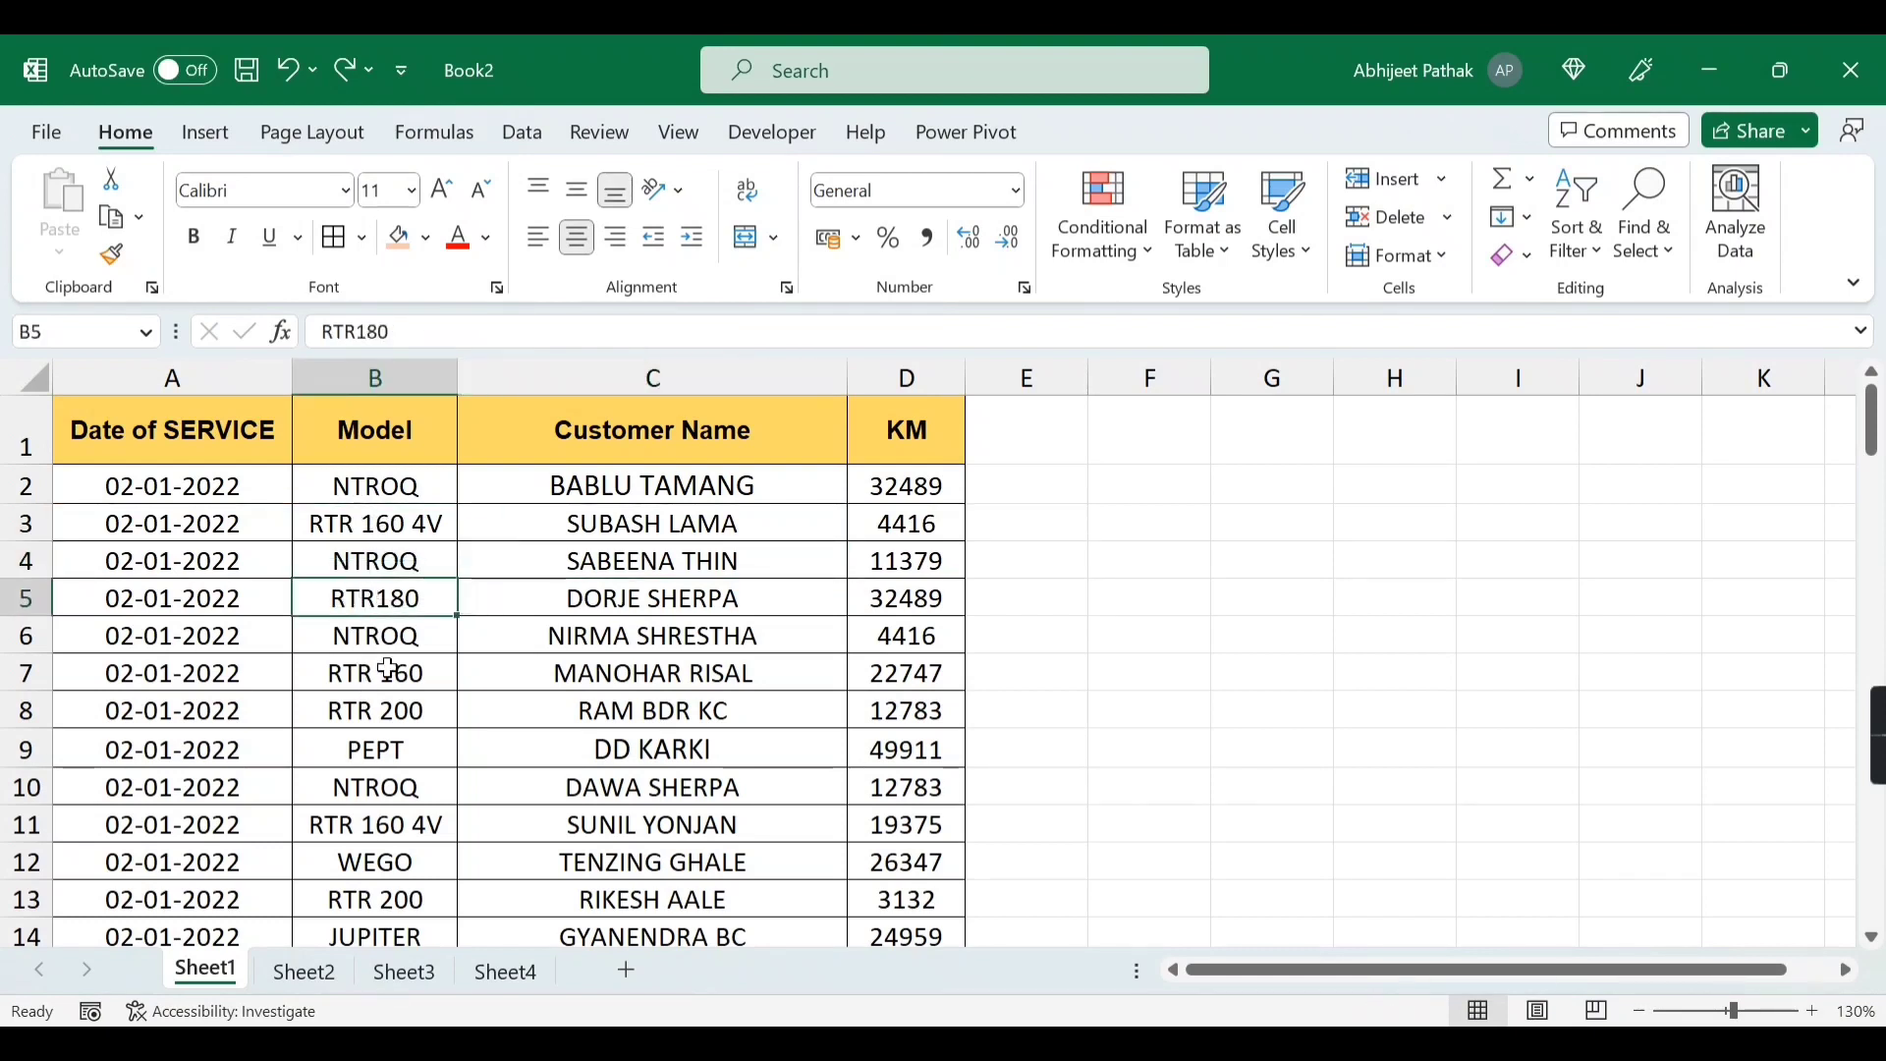
click(375, 377)
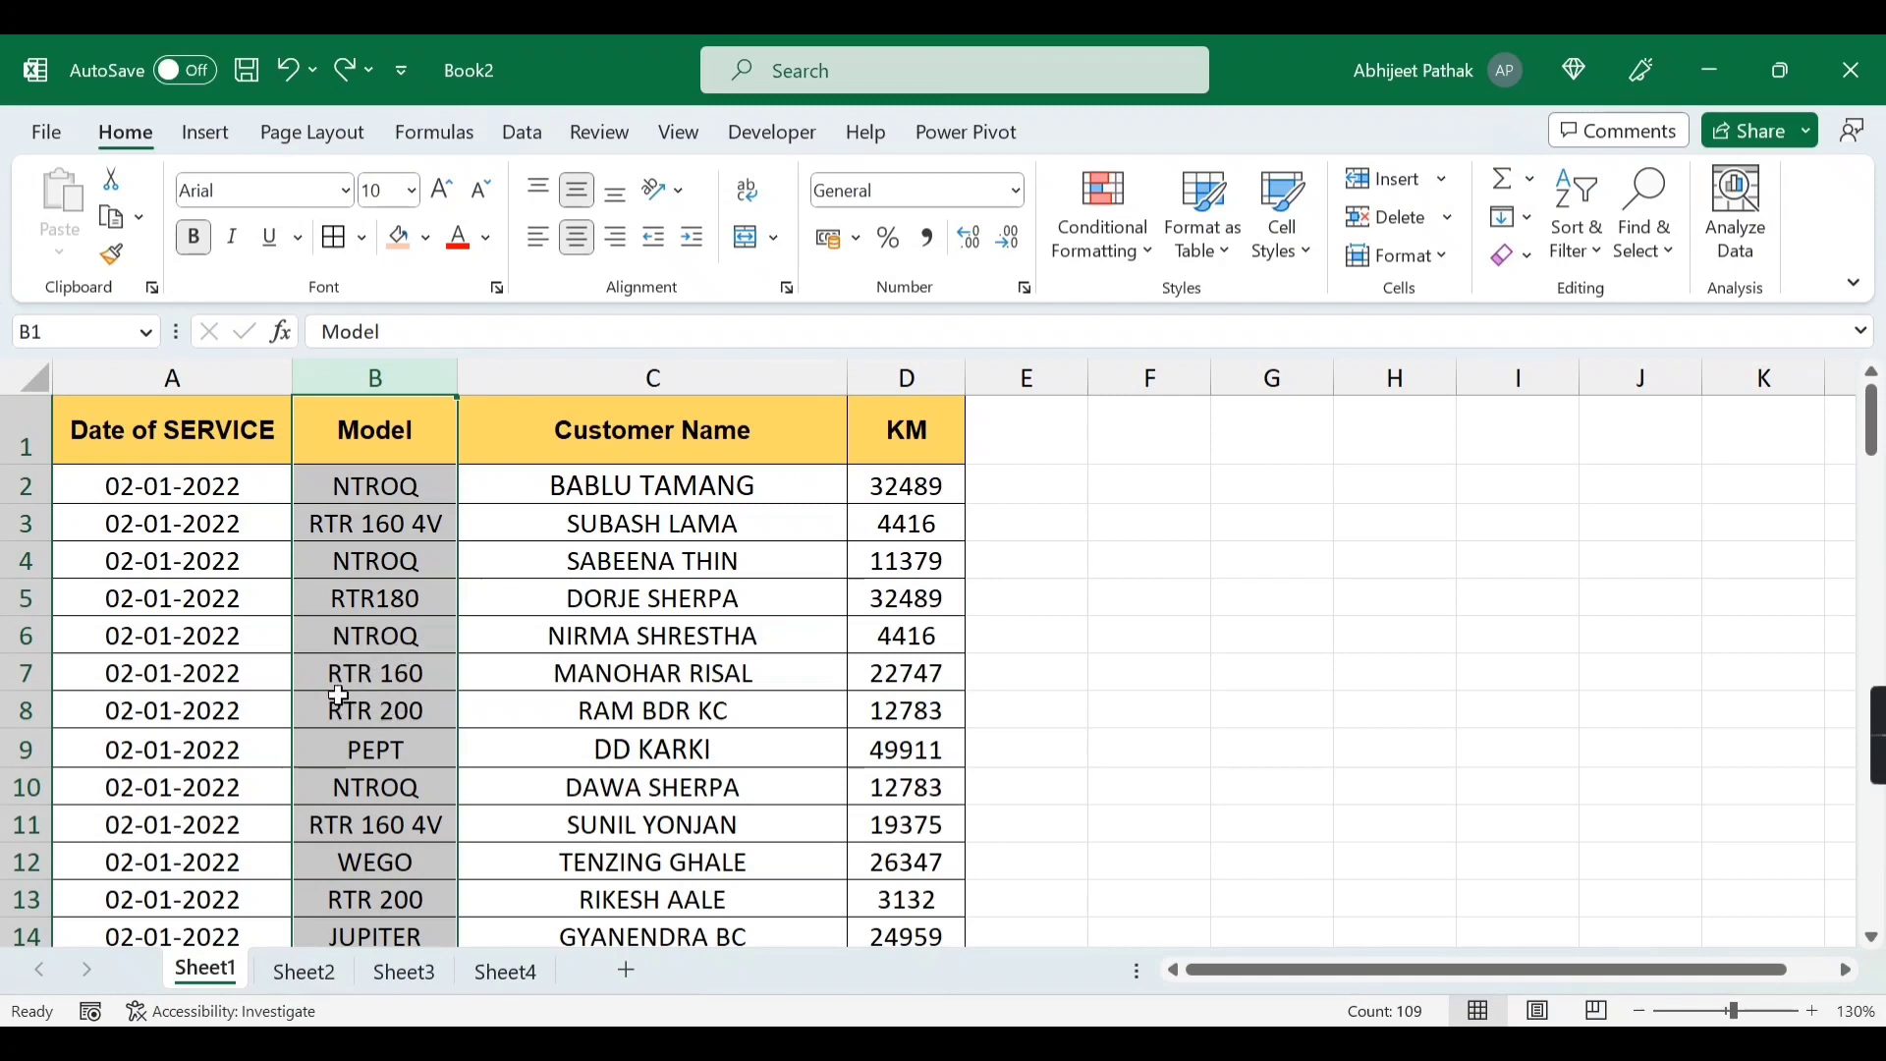
click(385, 634)
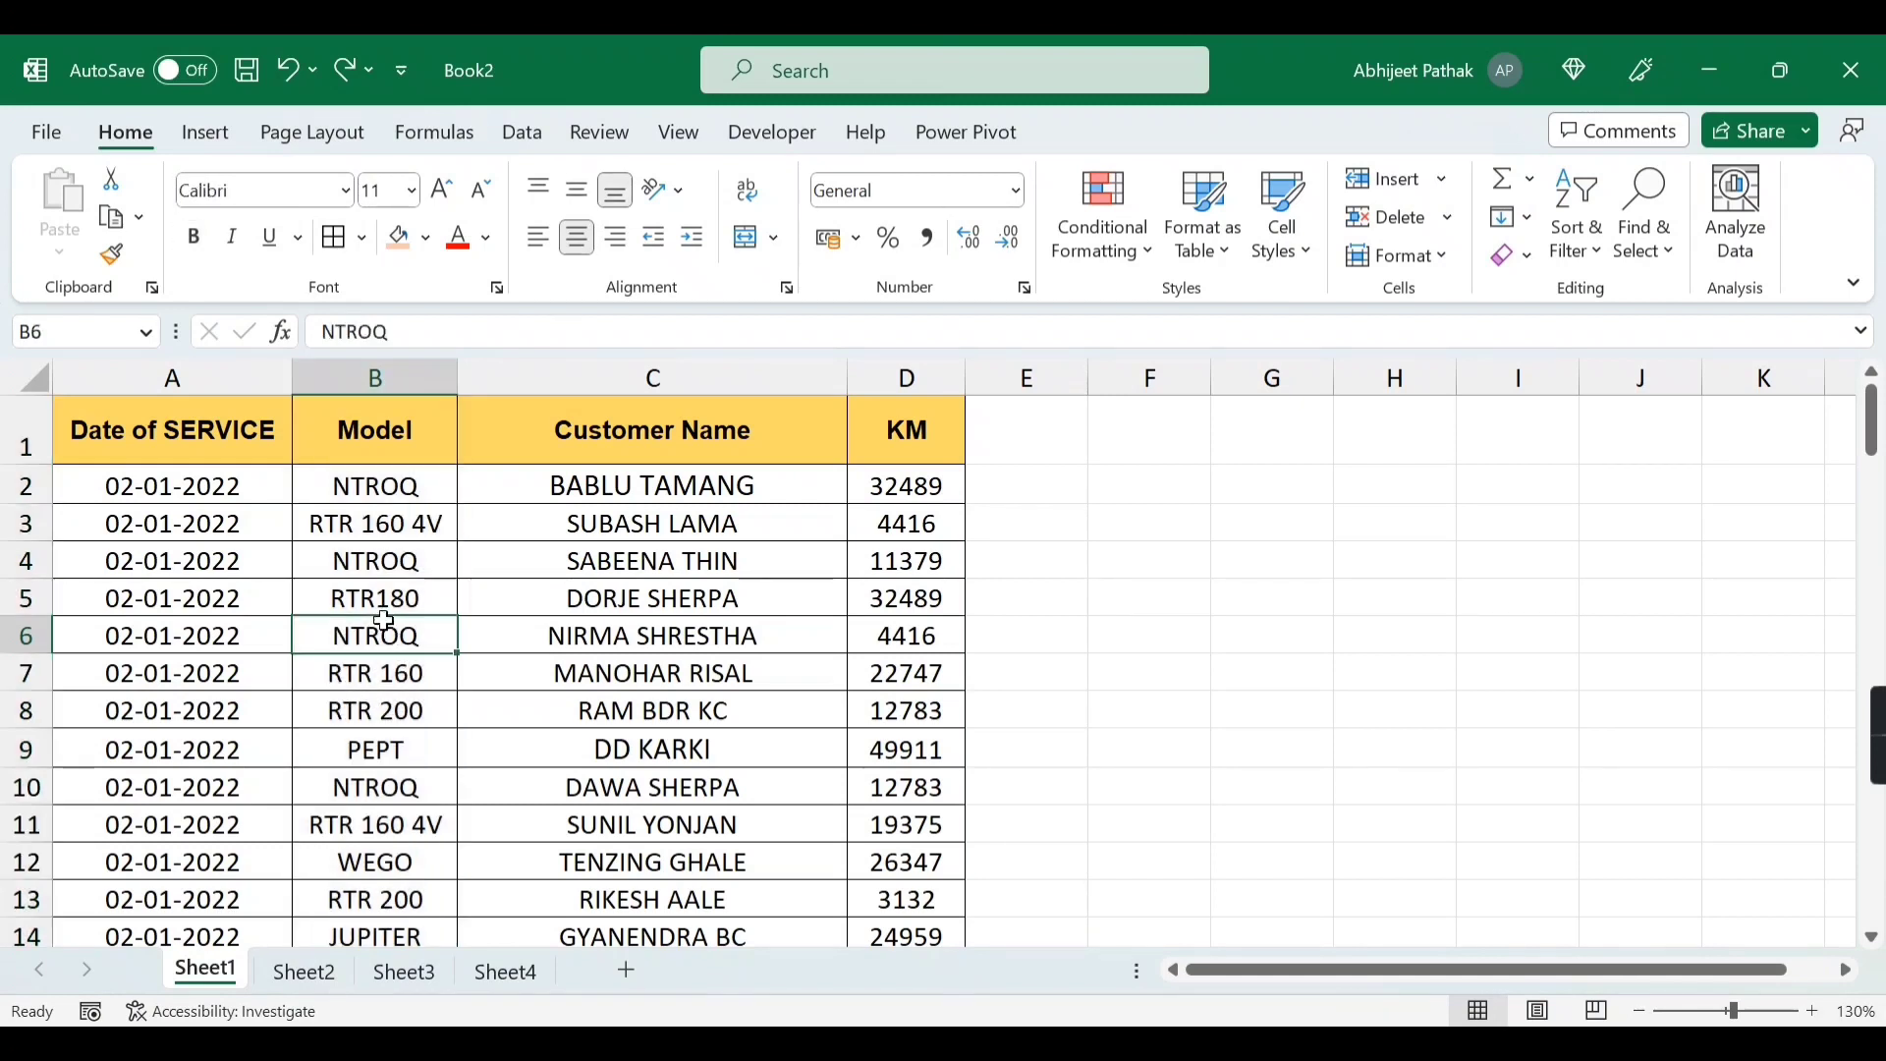
click(385, 674)
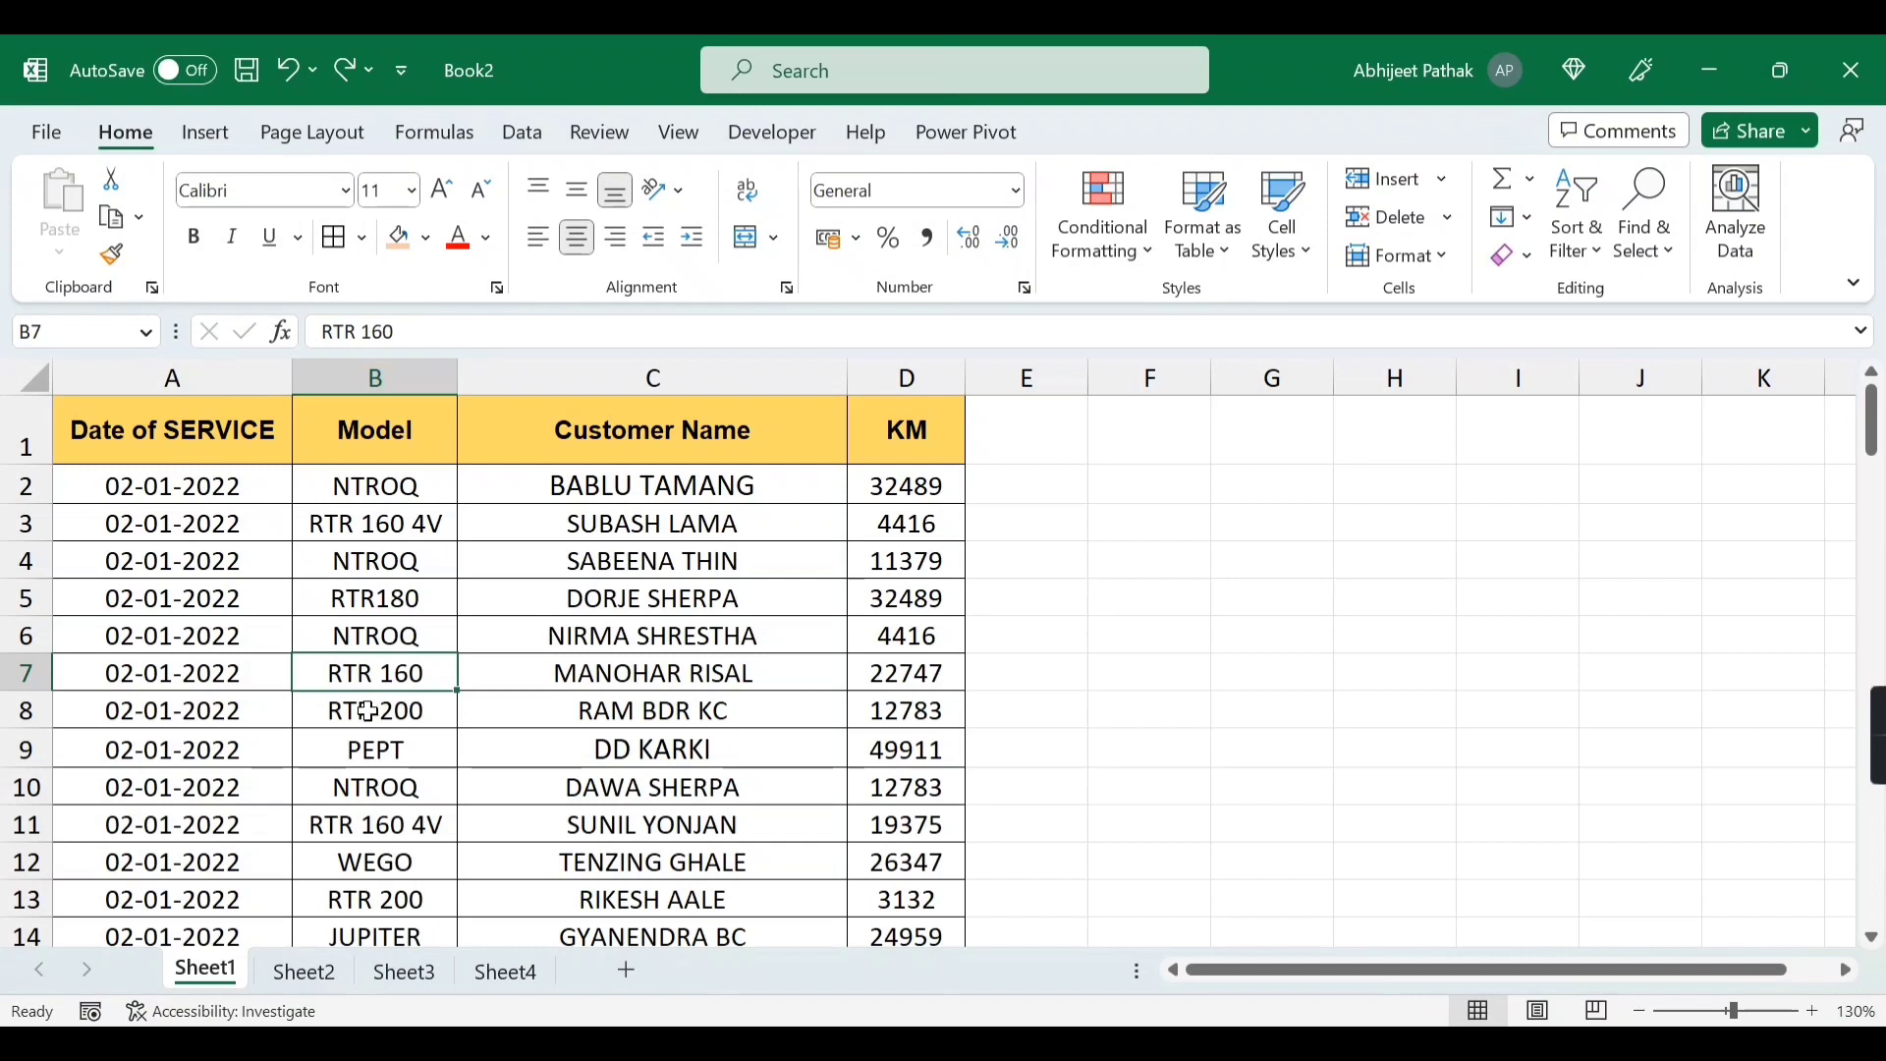
- Apply a Text That Contains rule for RTR to the Model column with Light Red Fill with Dark Red Text
click(374, 373)
click(1124, 257)
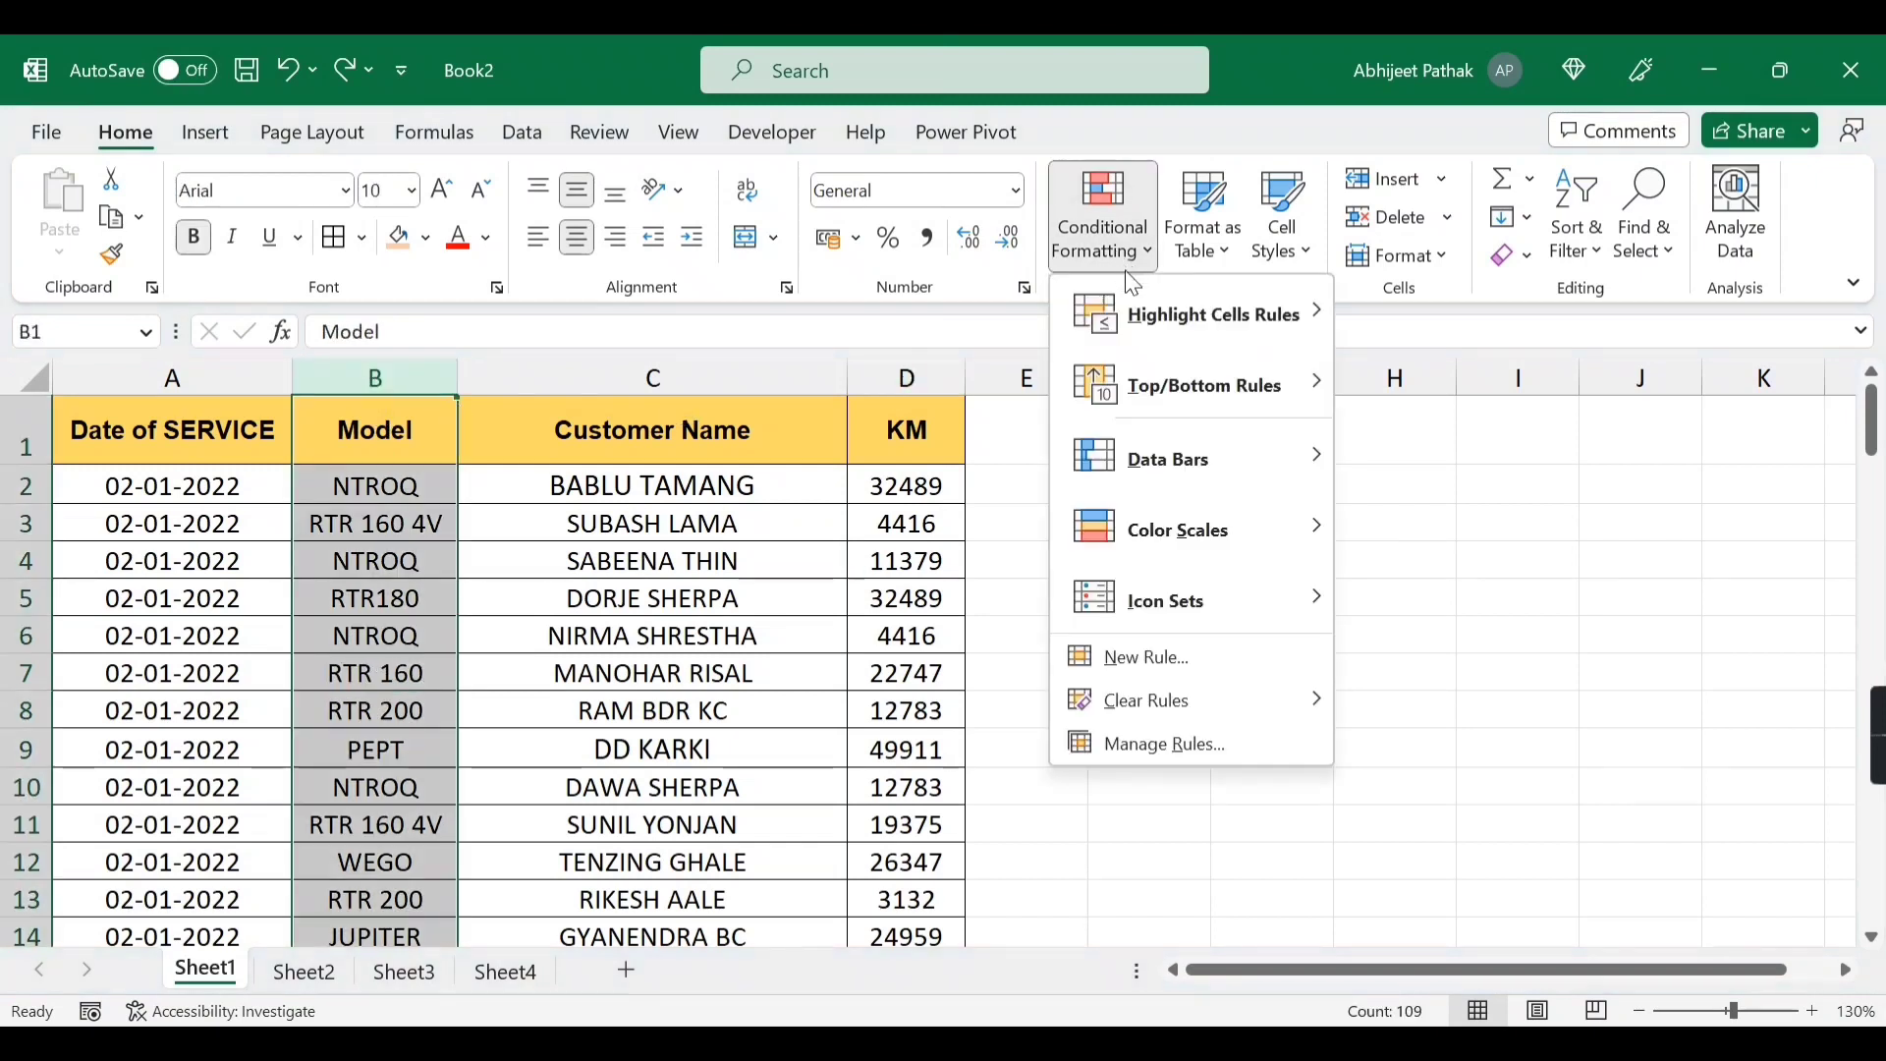
mouse_move(1169, 315)
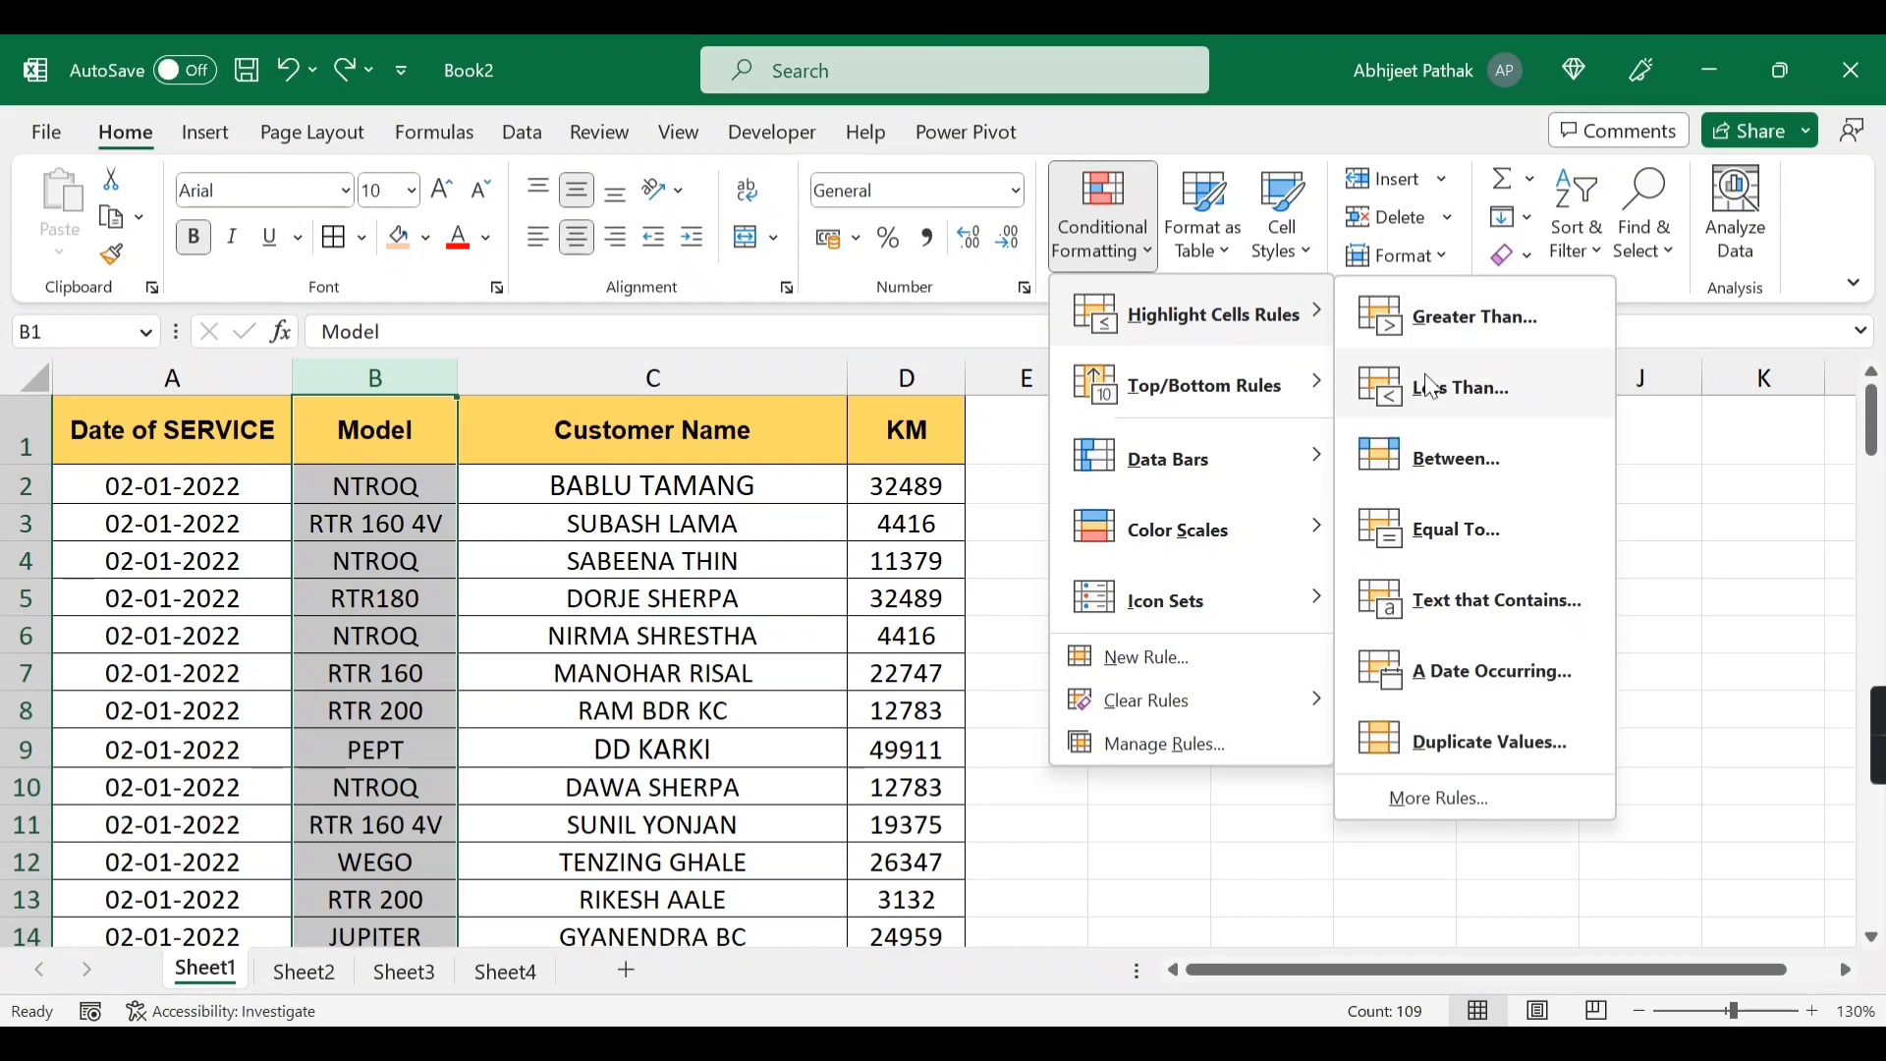
click(1460, 603)
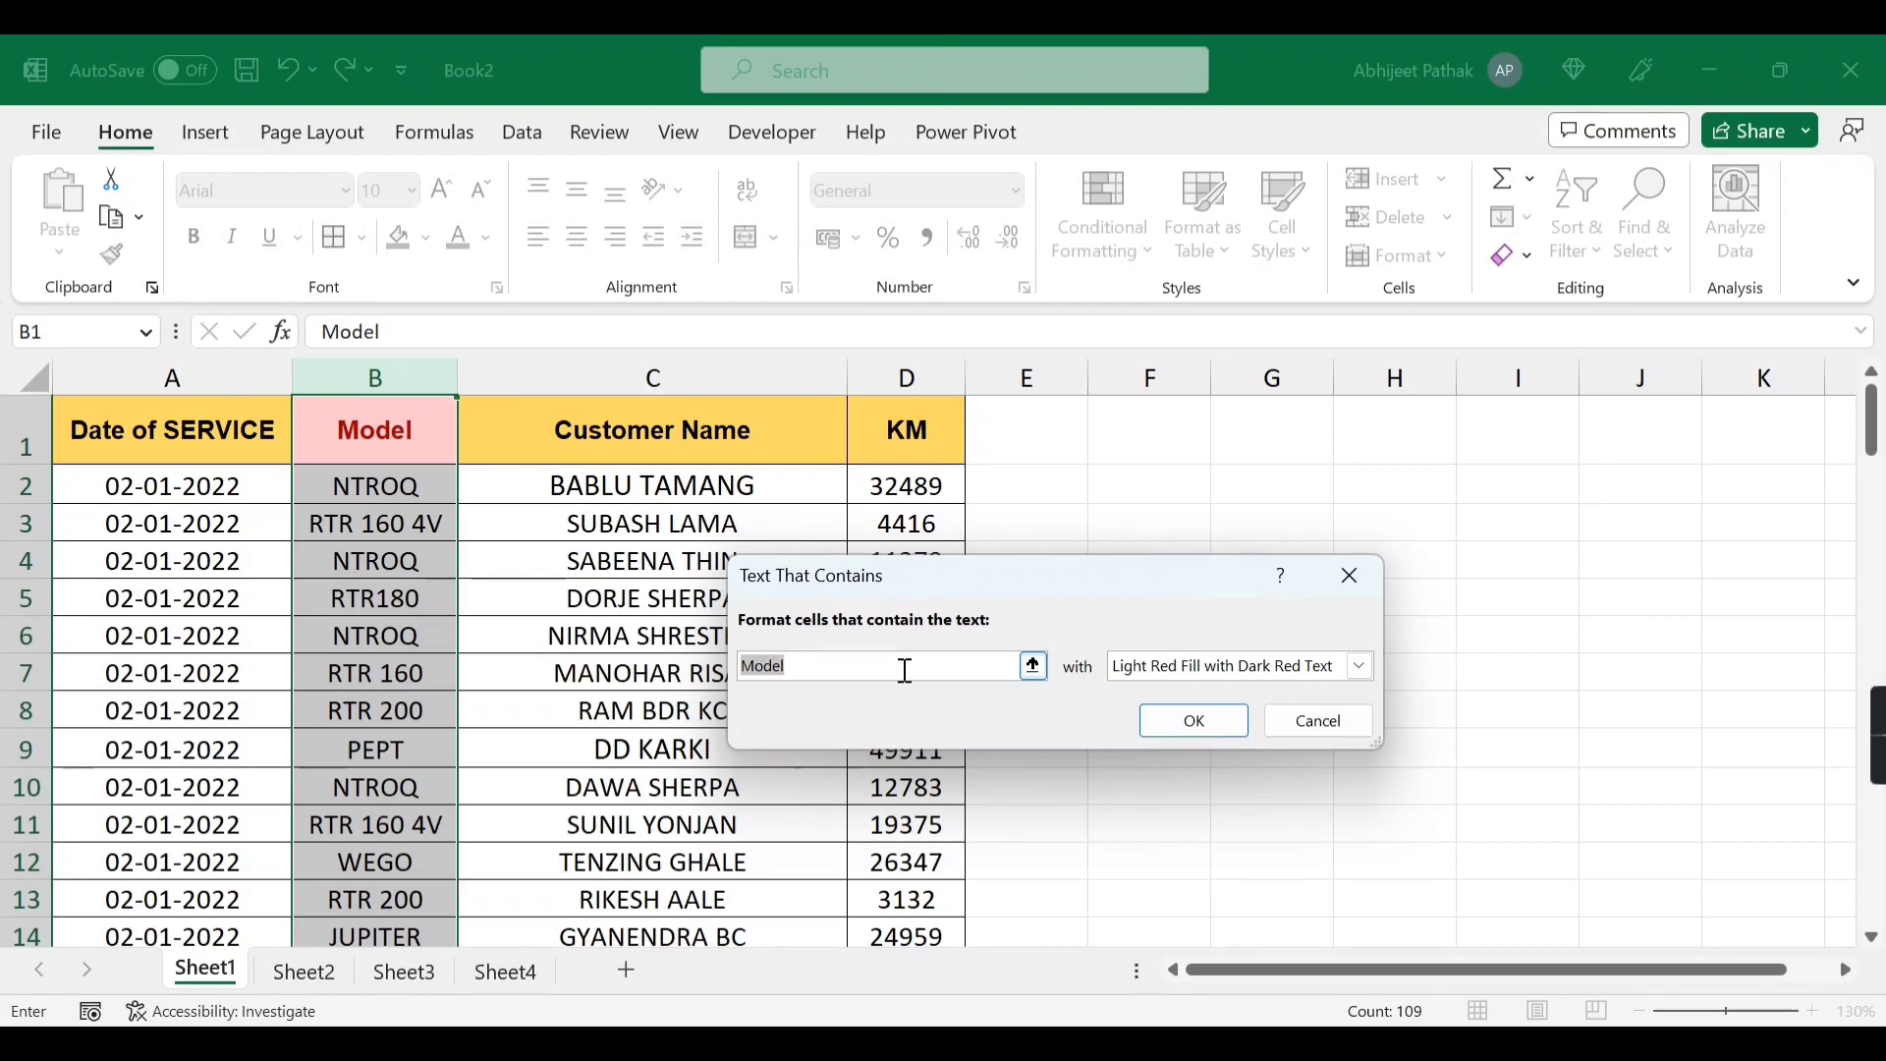
text(rTR)
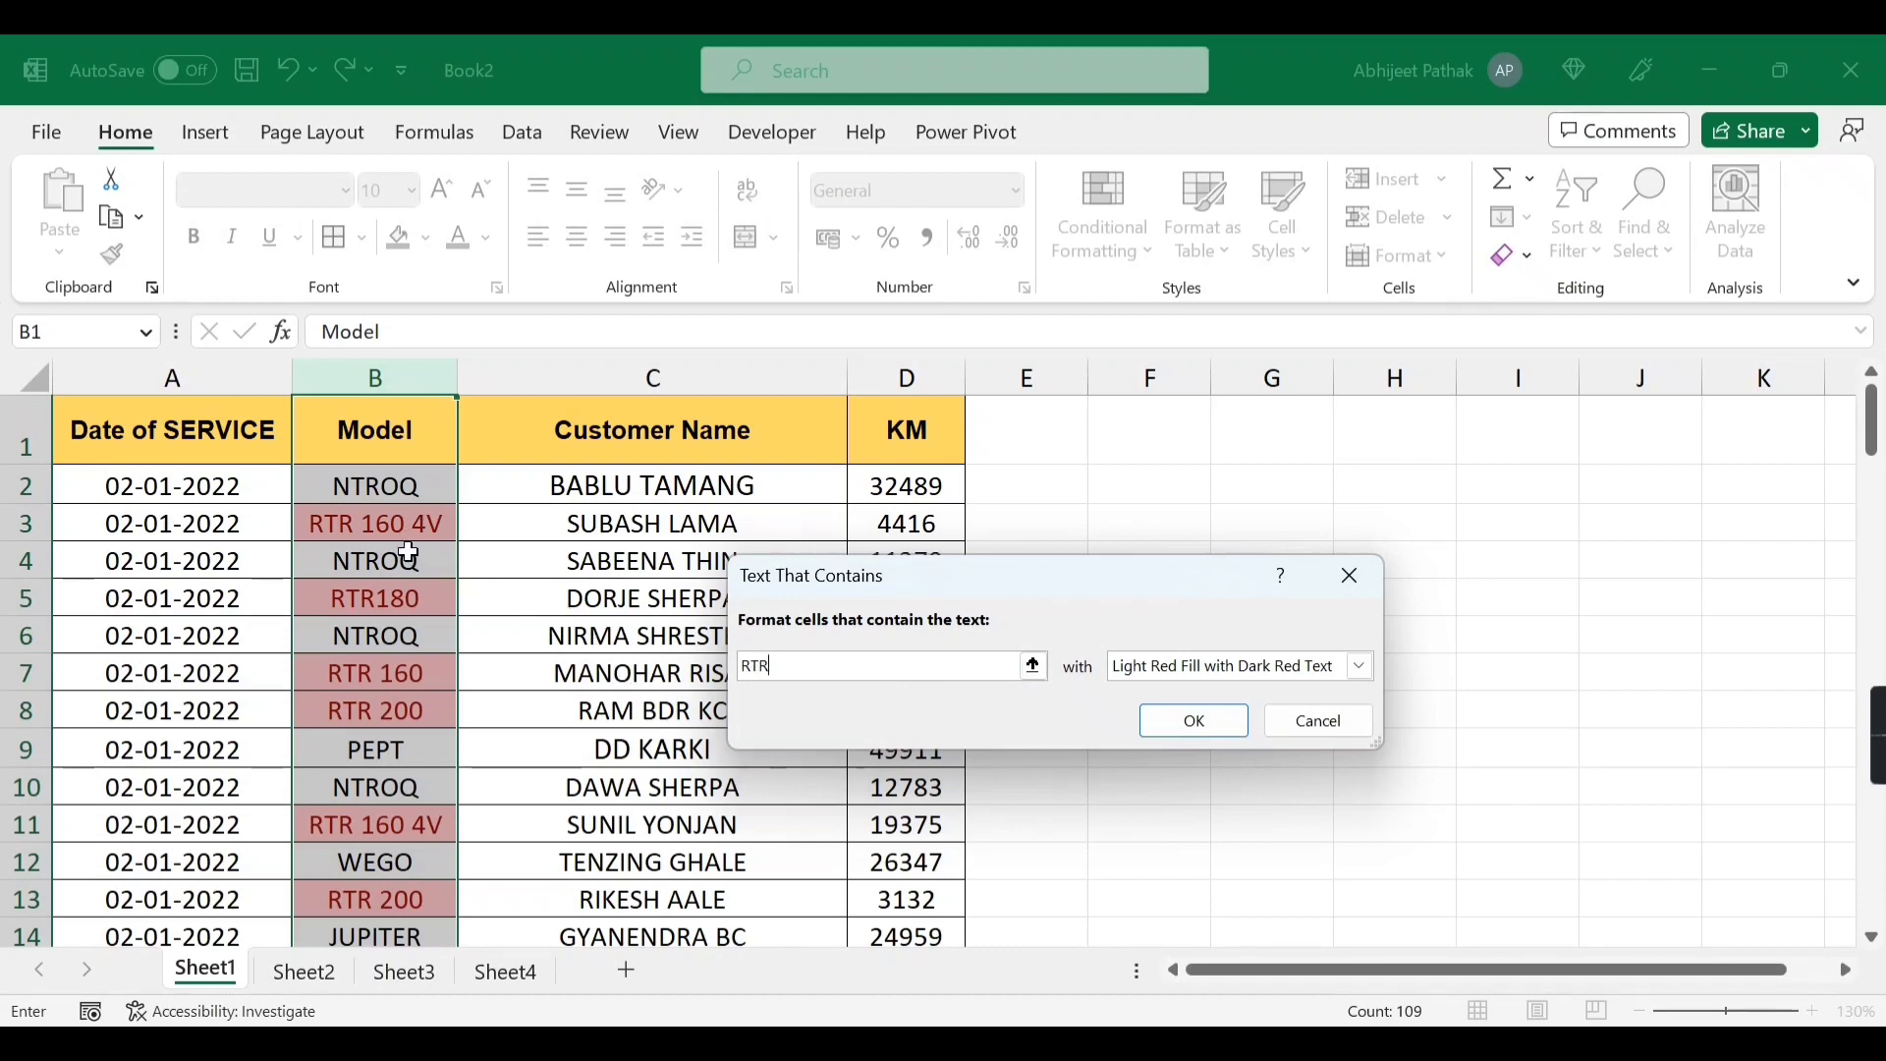
click(1195, 721)
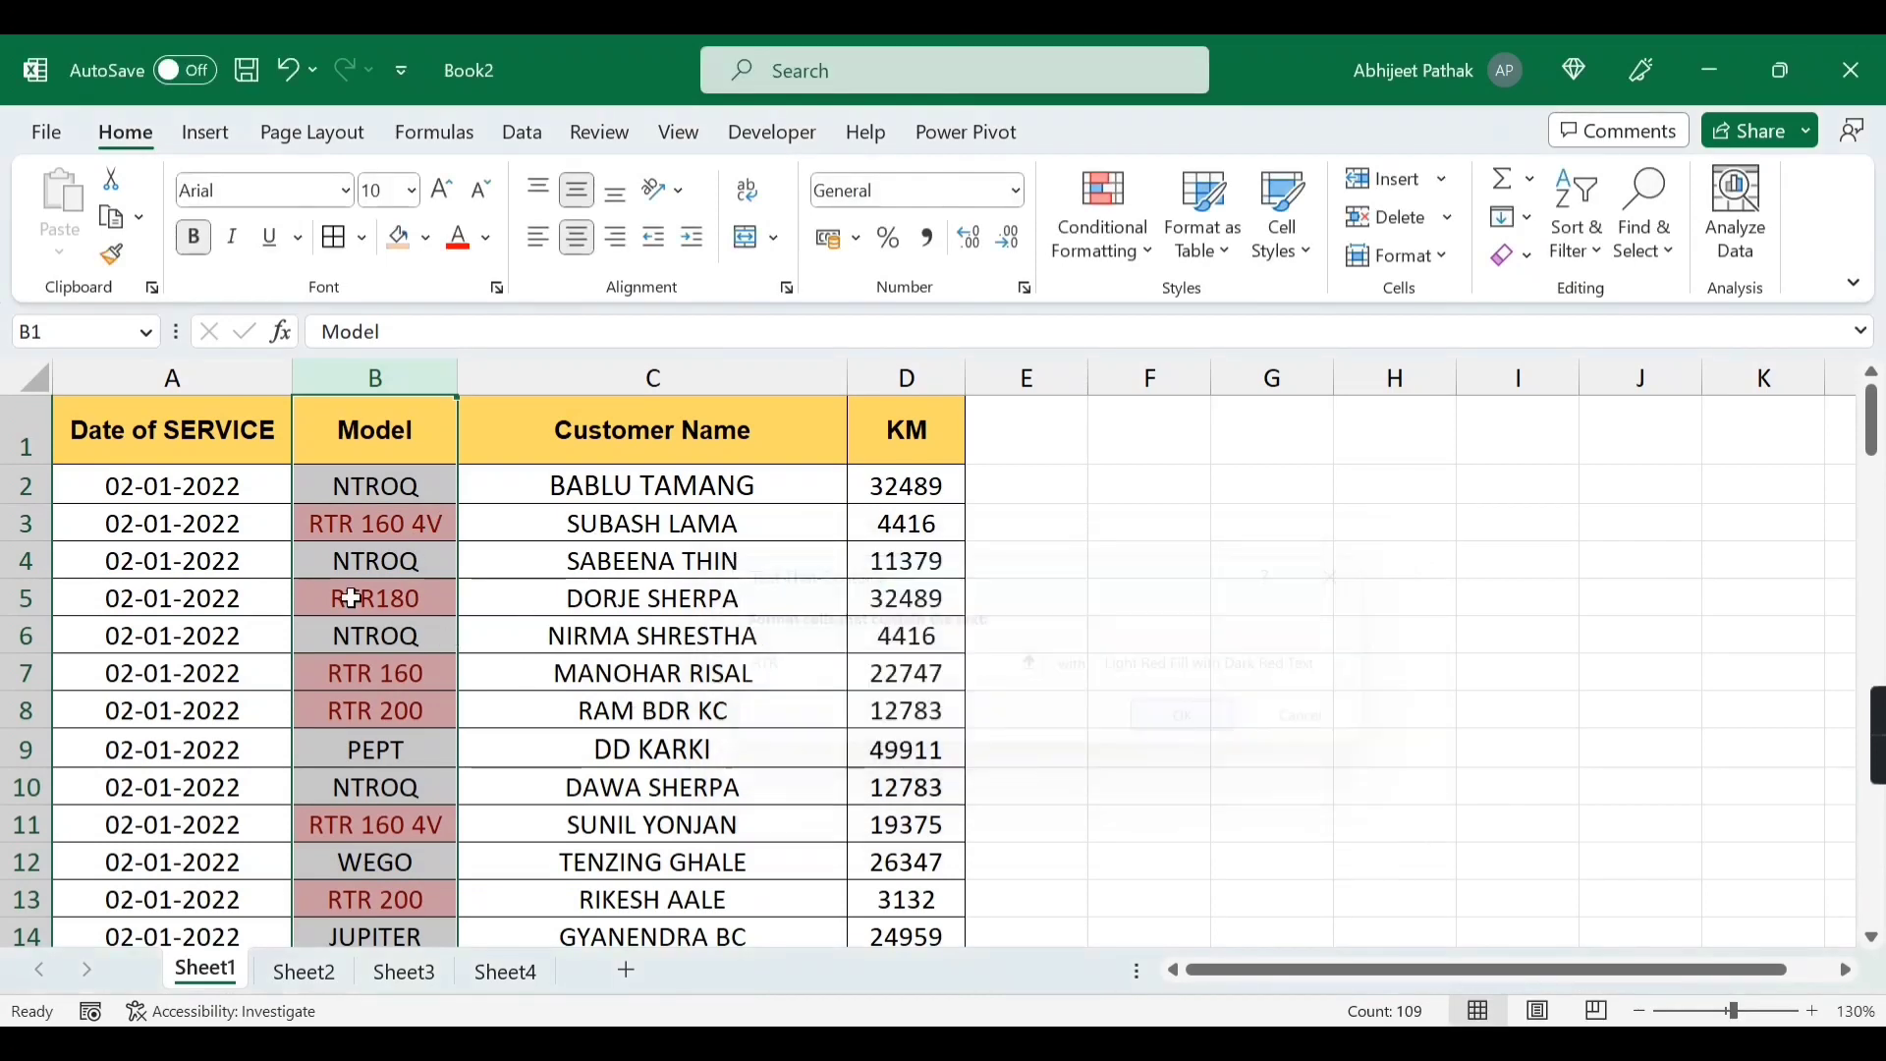
- Test the text rule by changing the model in cell B4 to NTRTR, and undo the edit
click(414, 562)
key(F2)
key(BackSpace)
key(BackSpace)
key(BackSpace)
text(RTR)
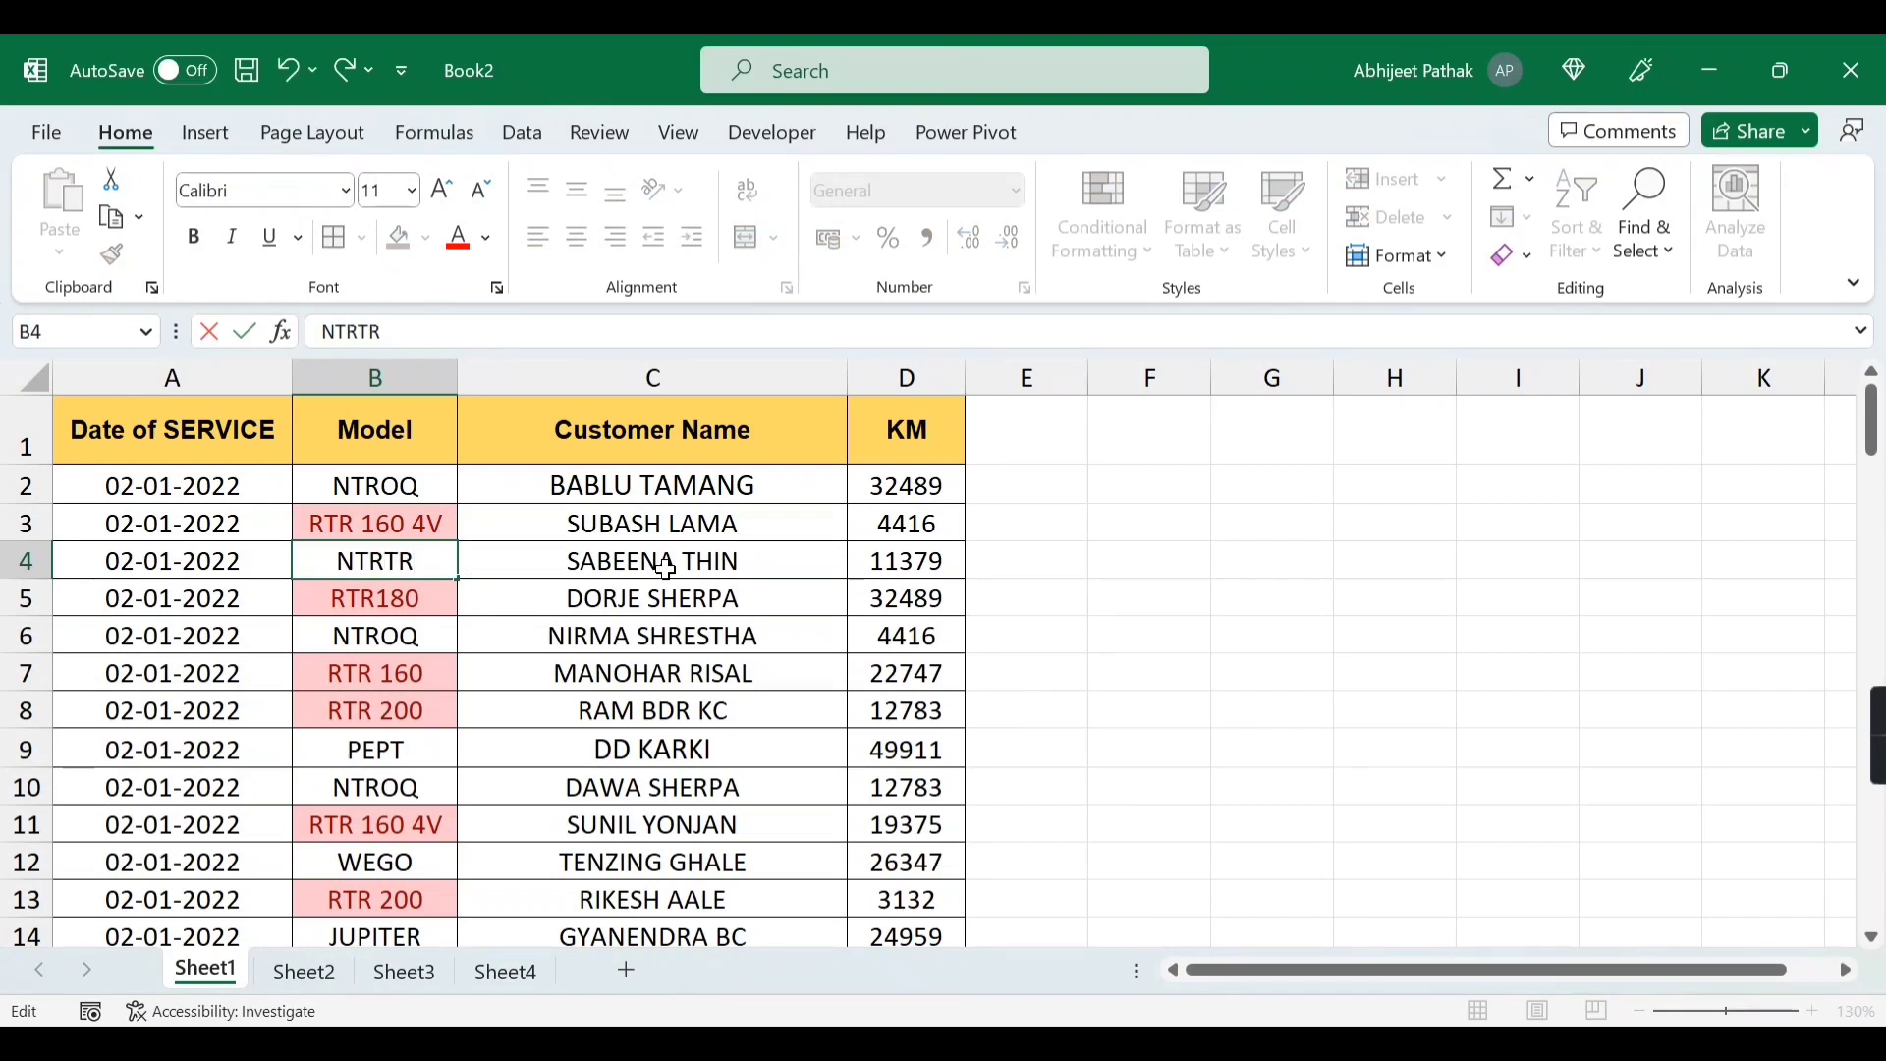
key(Return)
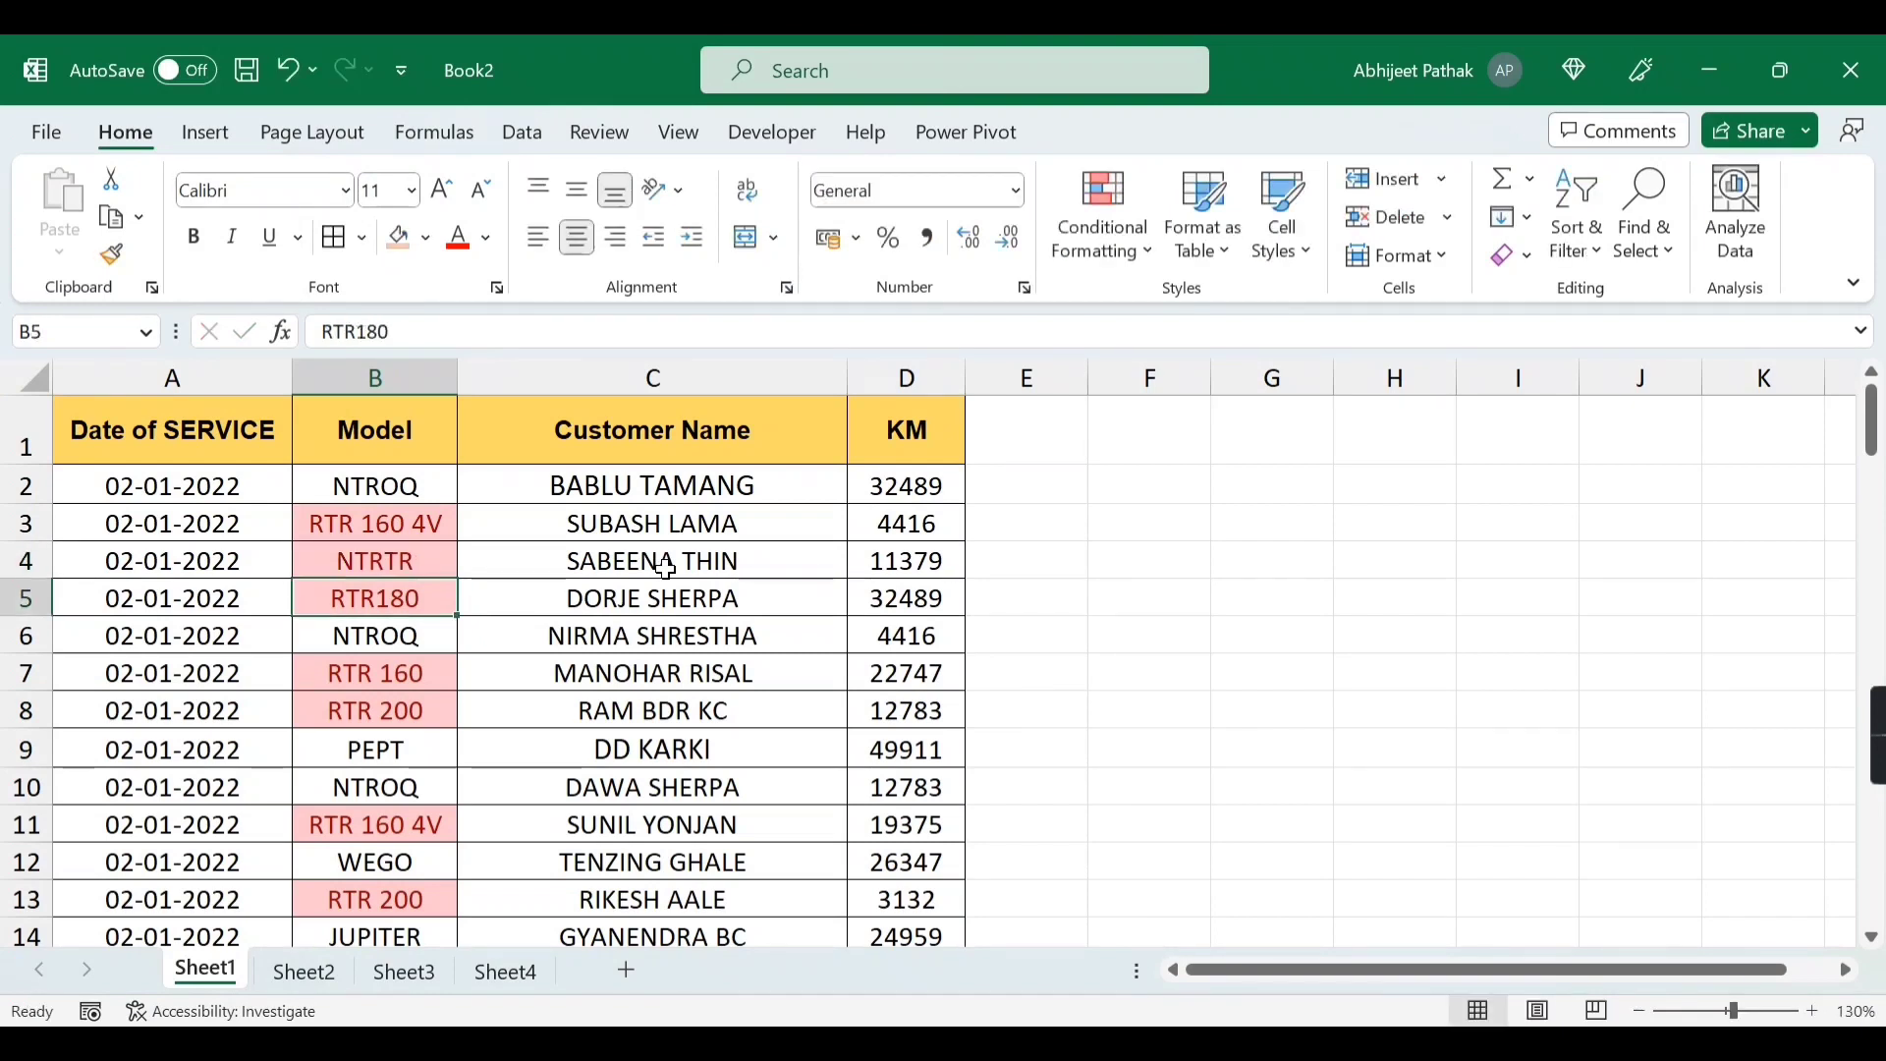
key(ctrl+z)
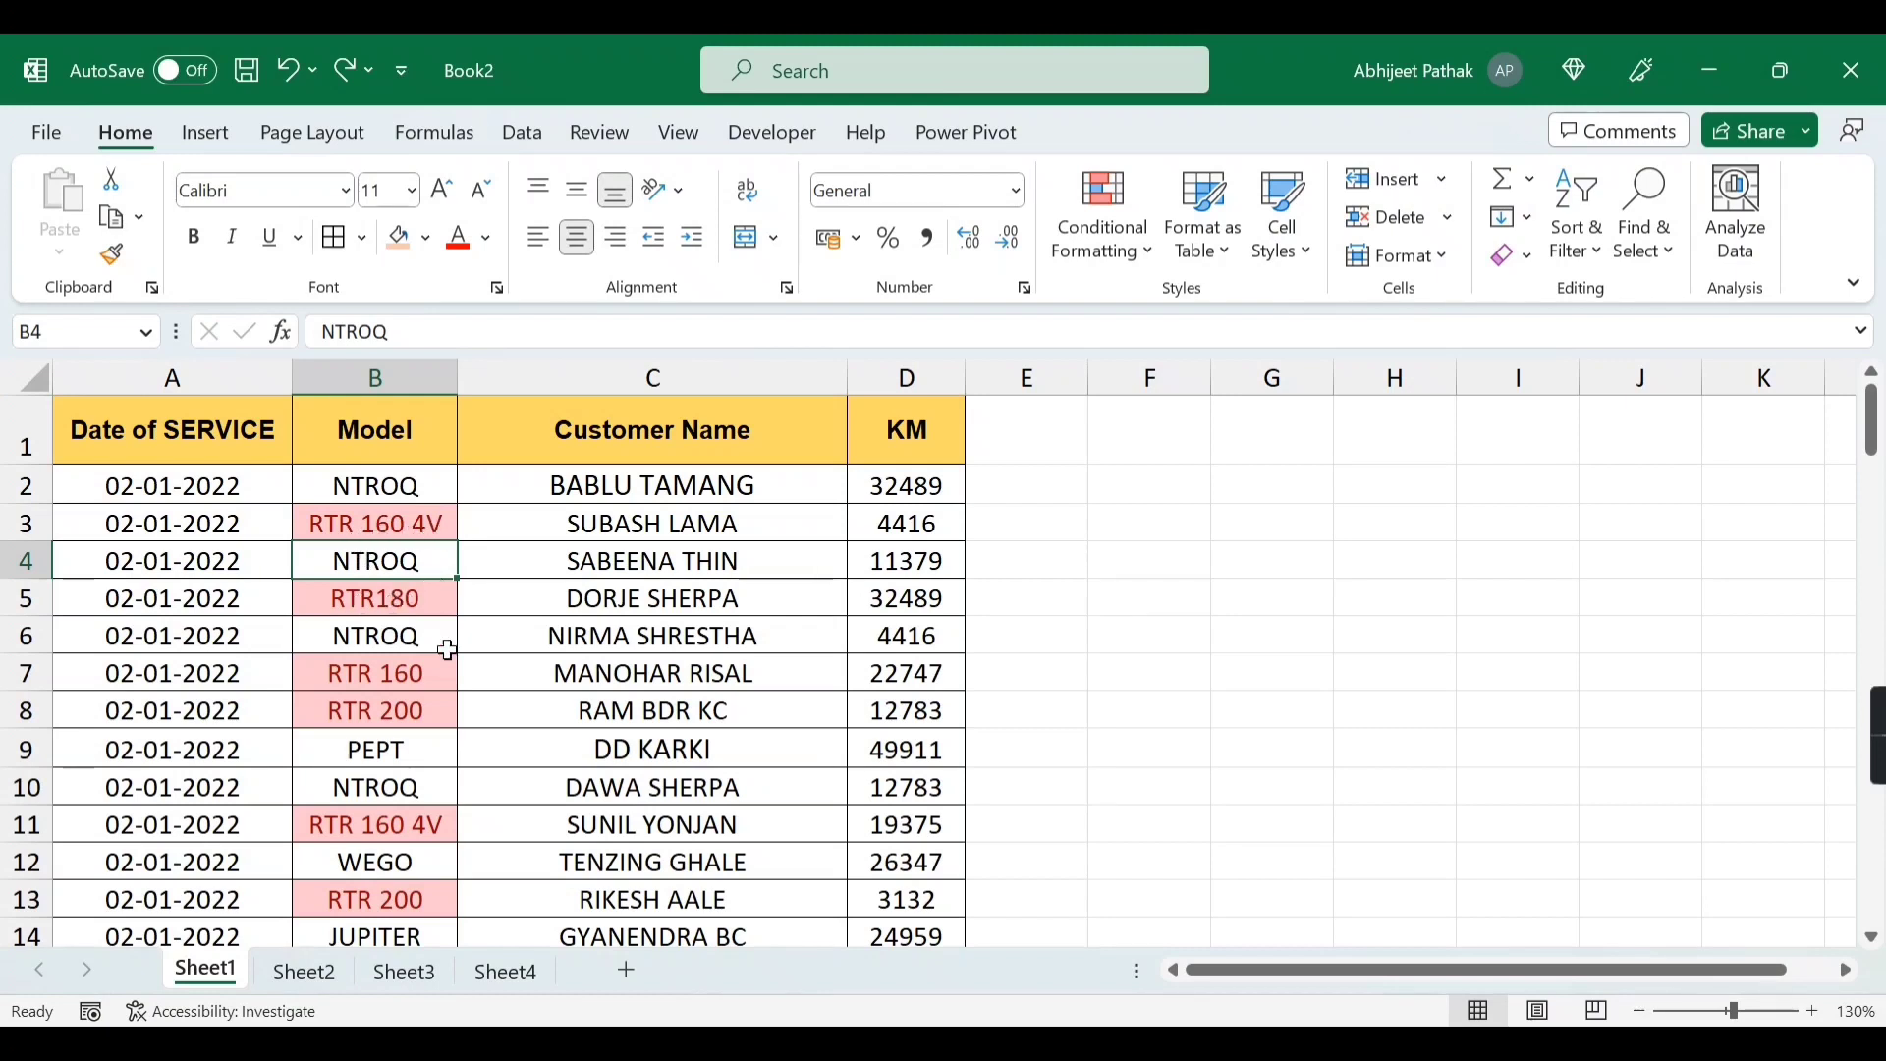
click(366, 433)
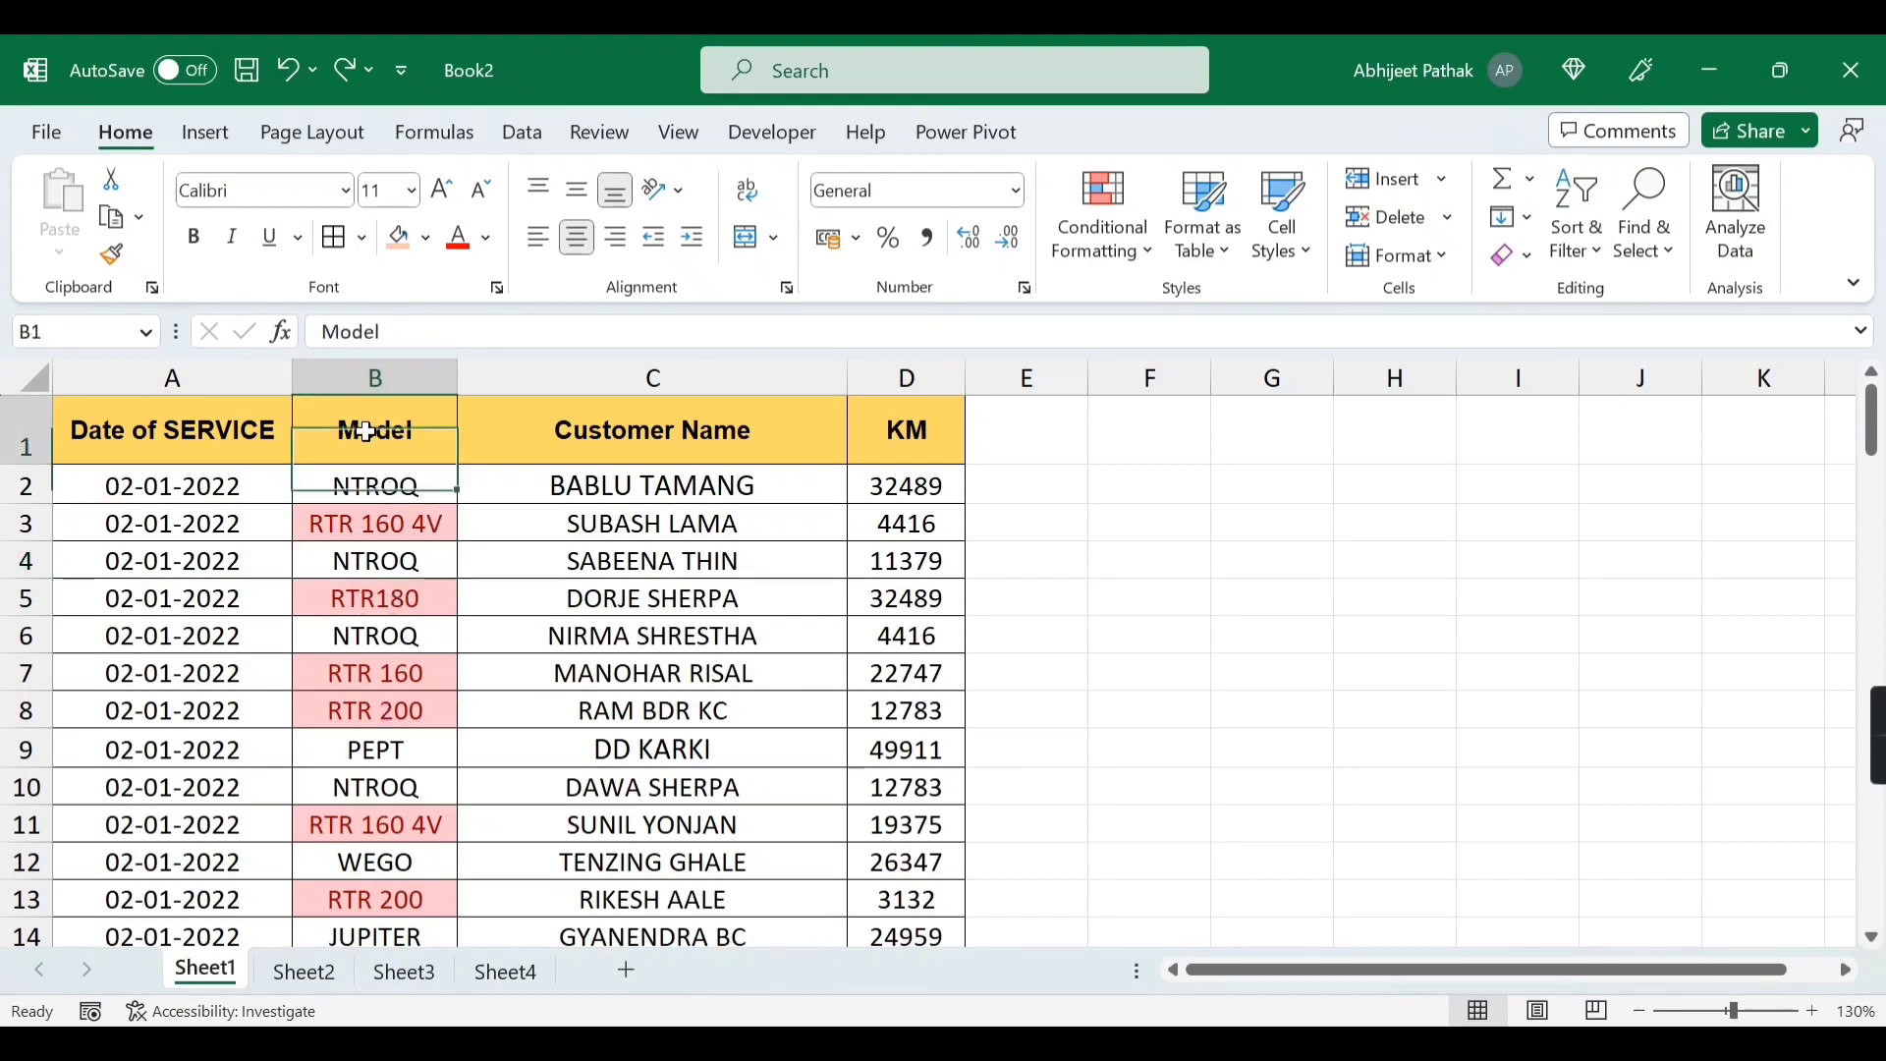
- Turn on filtering, filter the Model column by the light red cell color, and undo that filter
key(ctrl+shift+l)
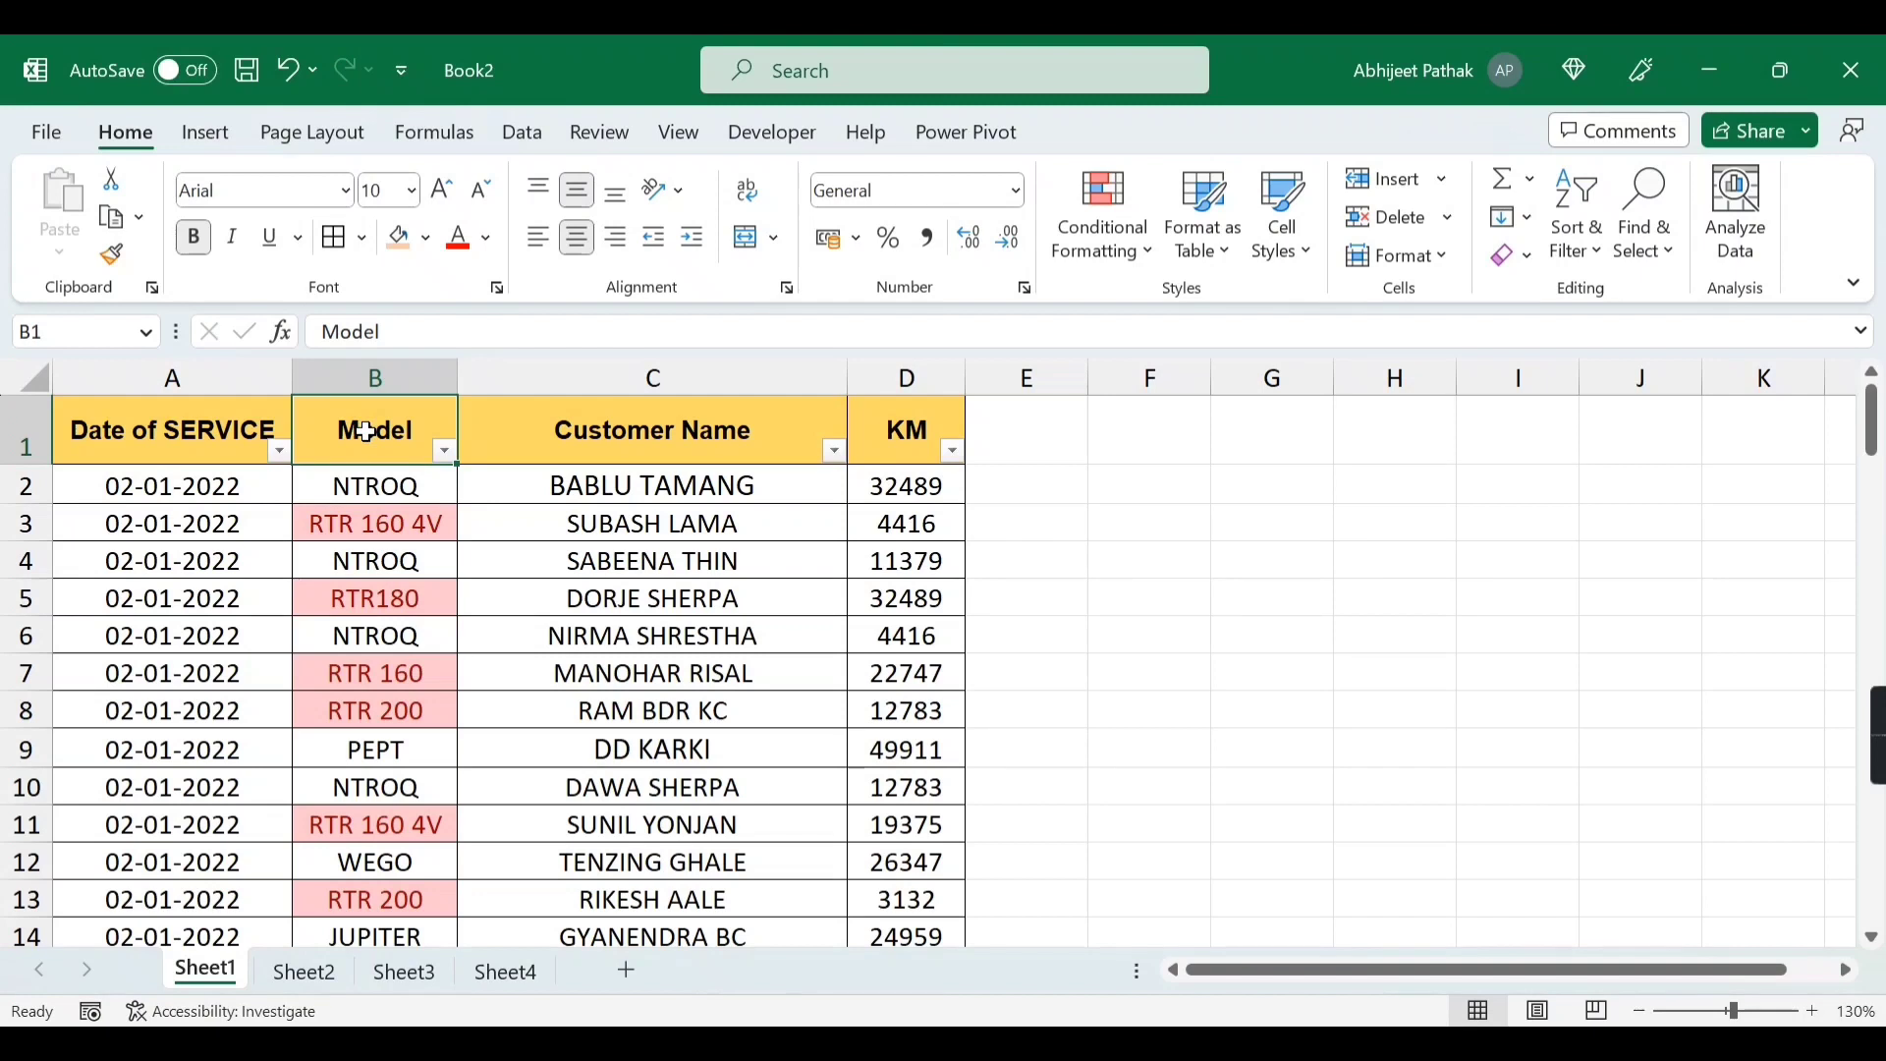
click(445, 453)
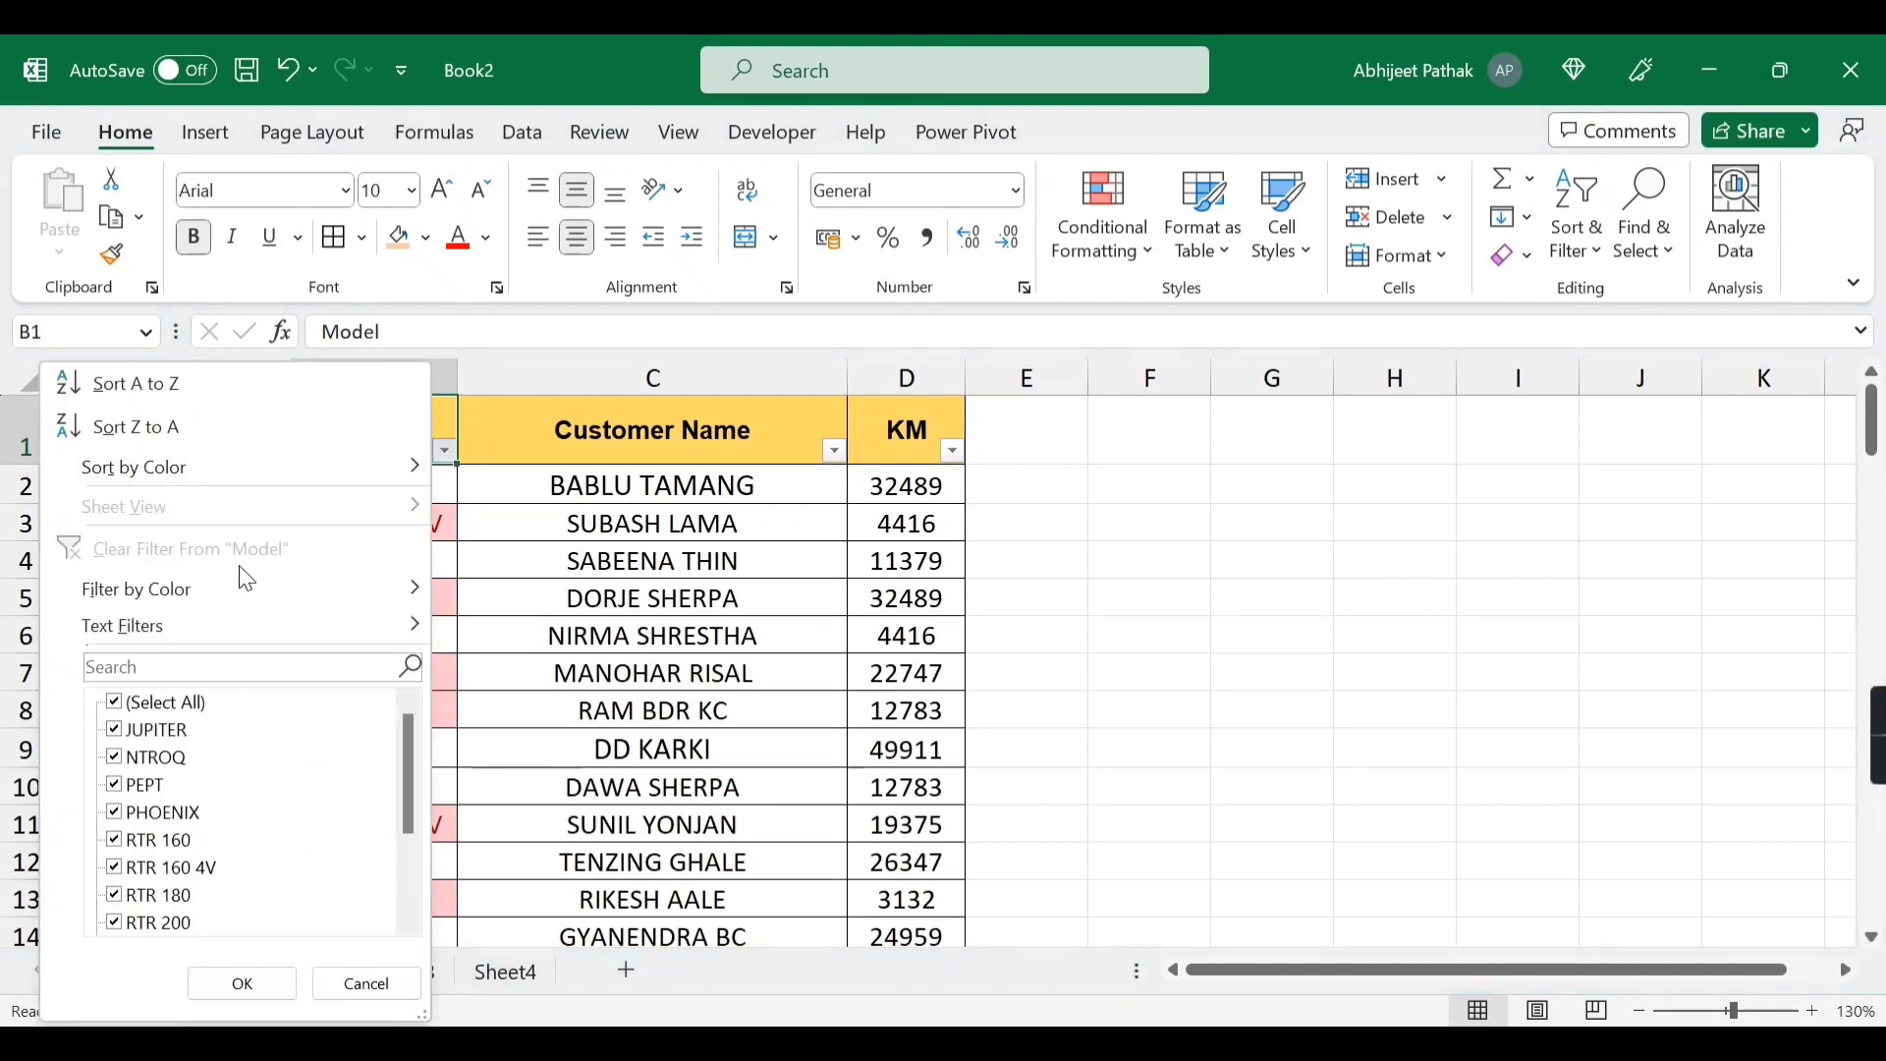
mouse_move(350, 595)
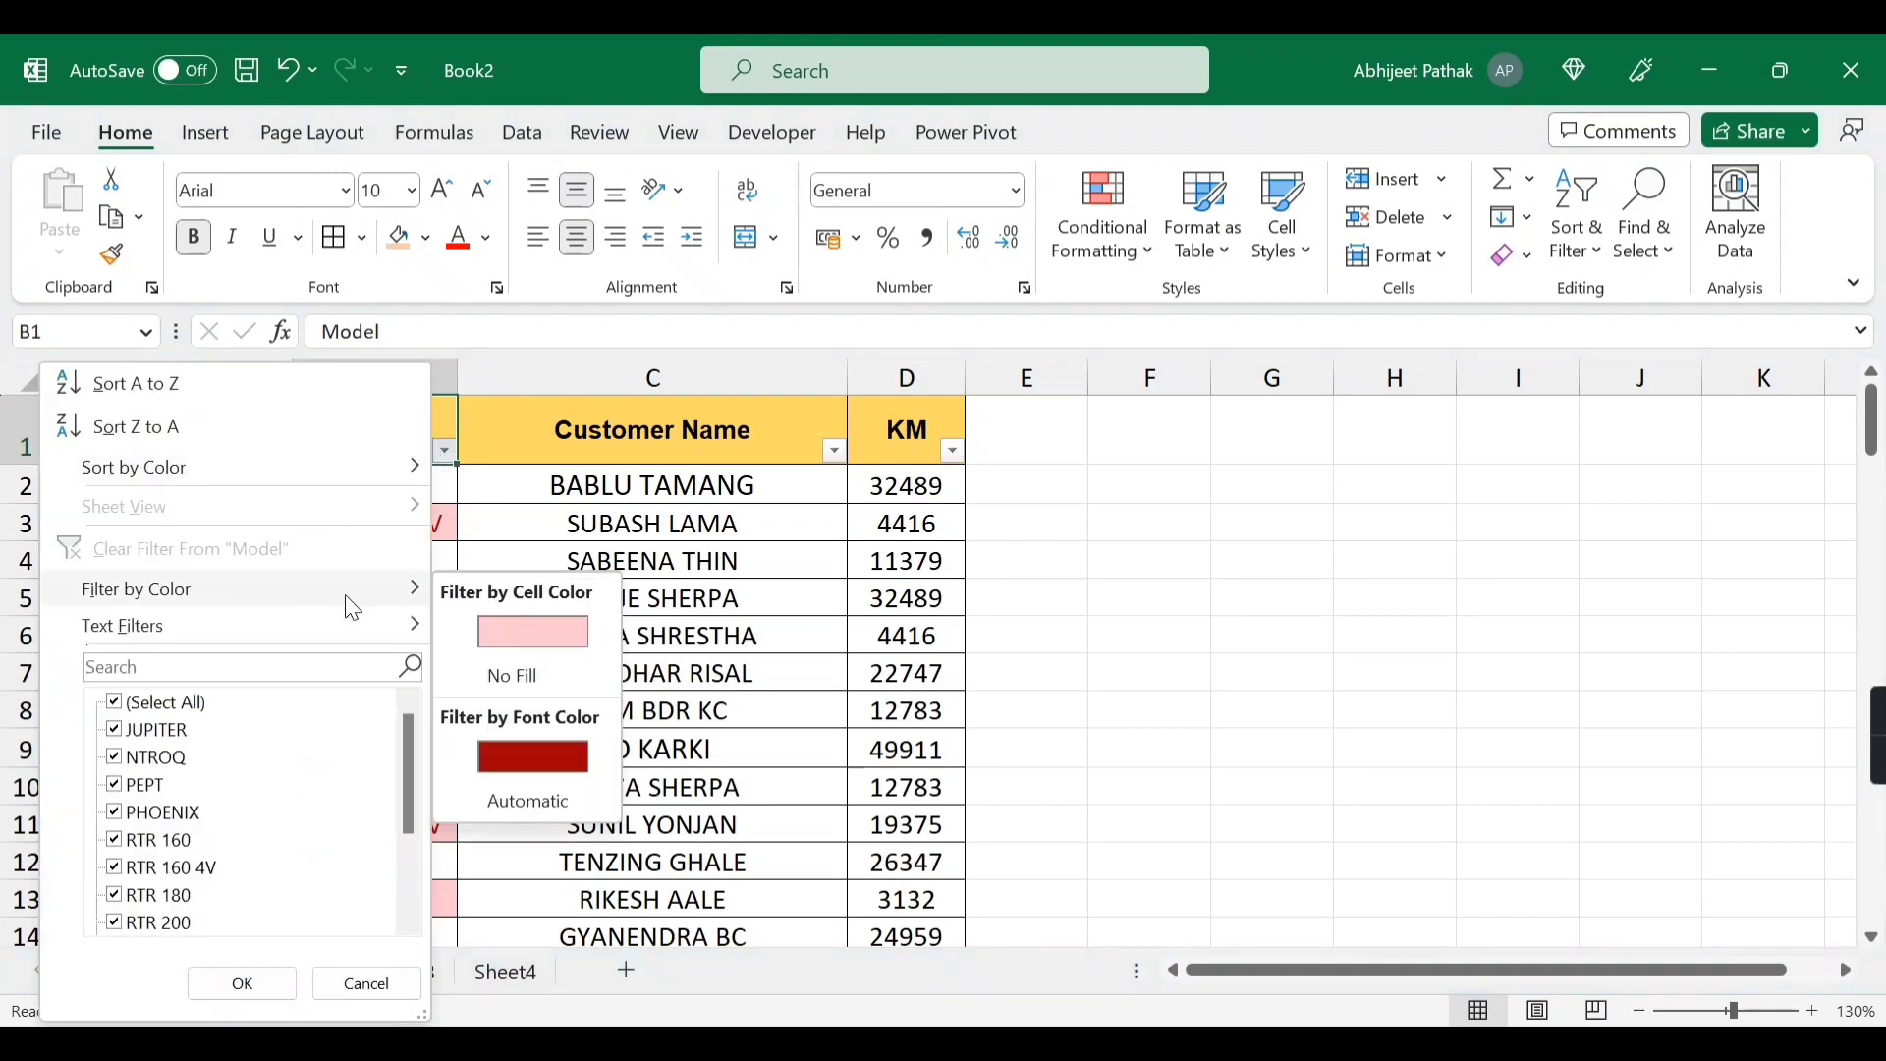
click(556, 629)
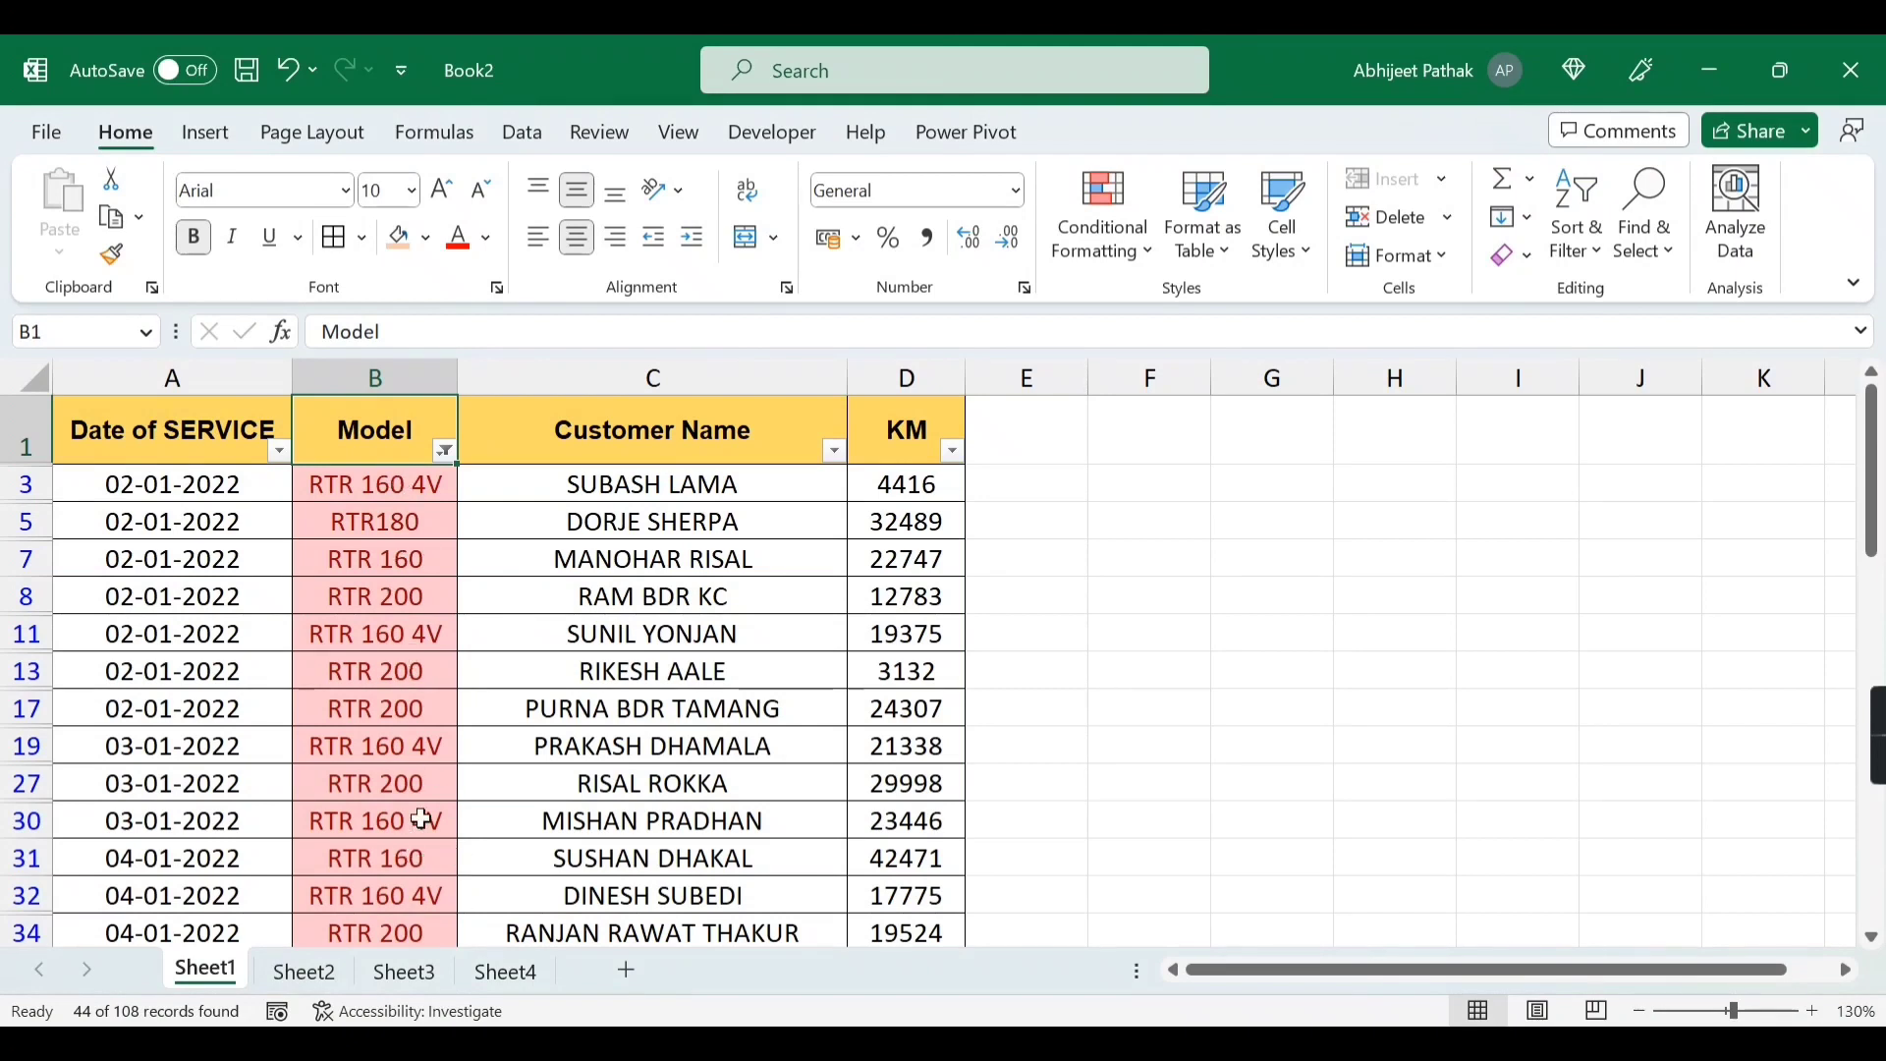
key(ctrl+z)
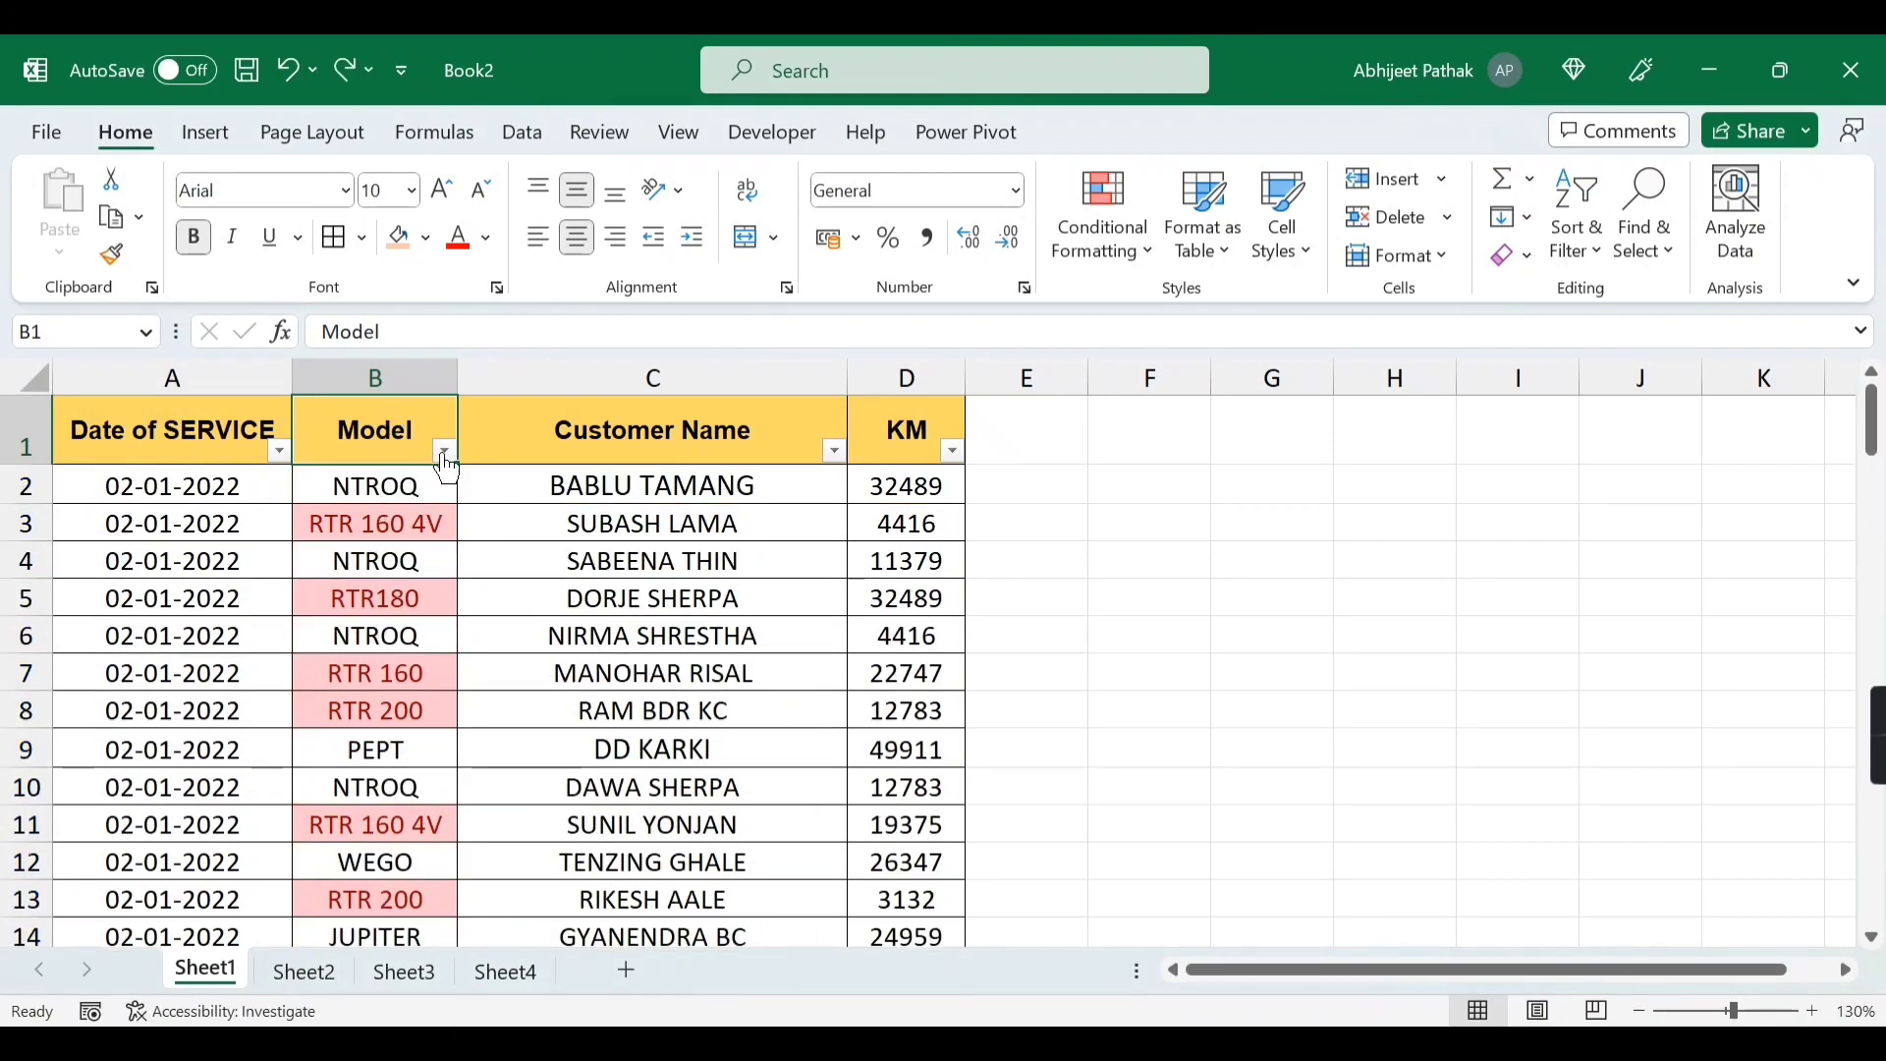
- Filter the Model column to text that contains RTR, and remove the filter from the table
click(446, 451)
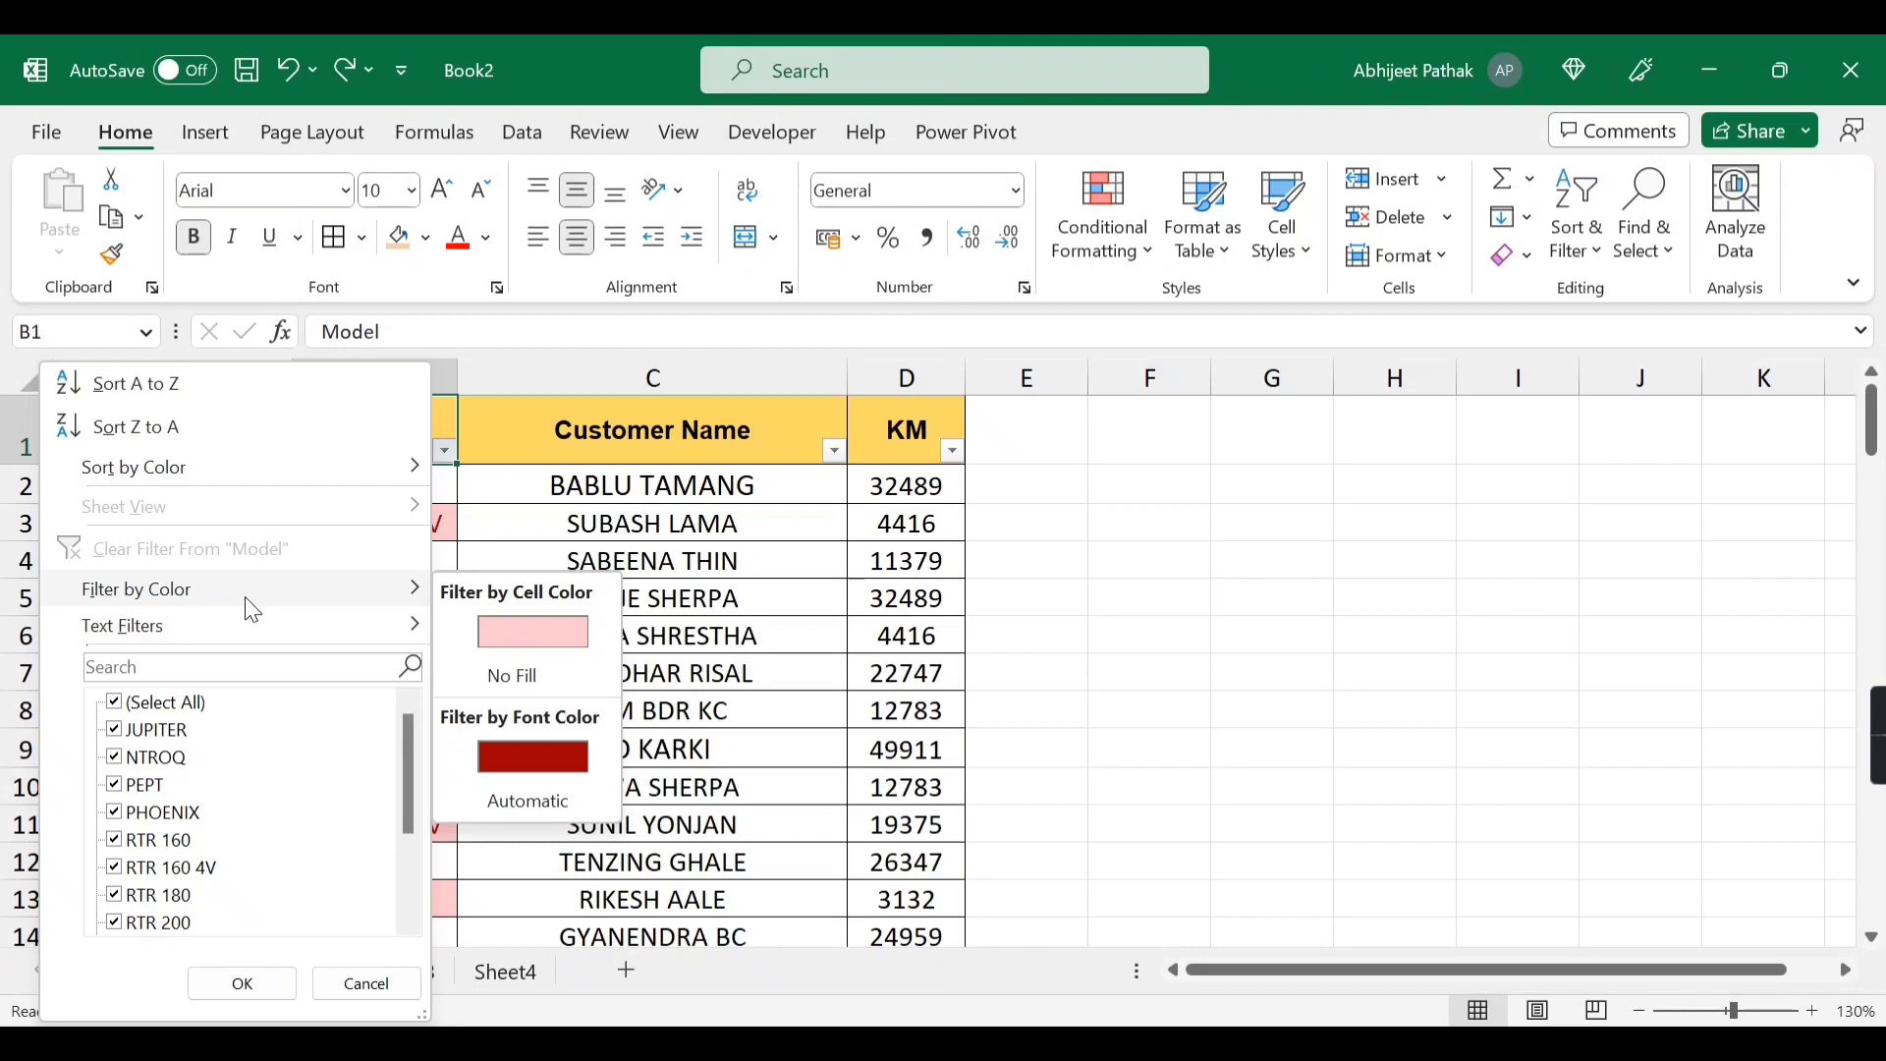
mouse_move(256, 629)
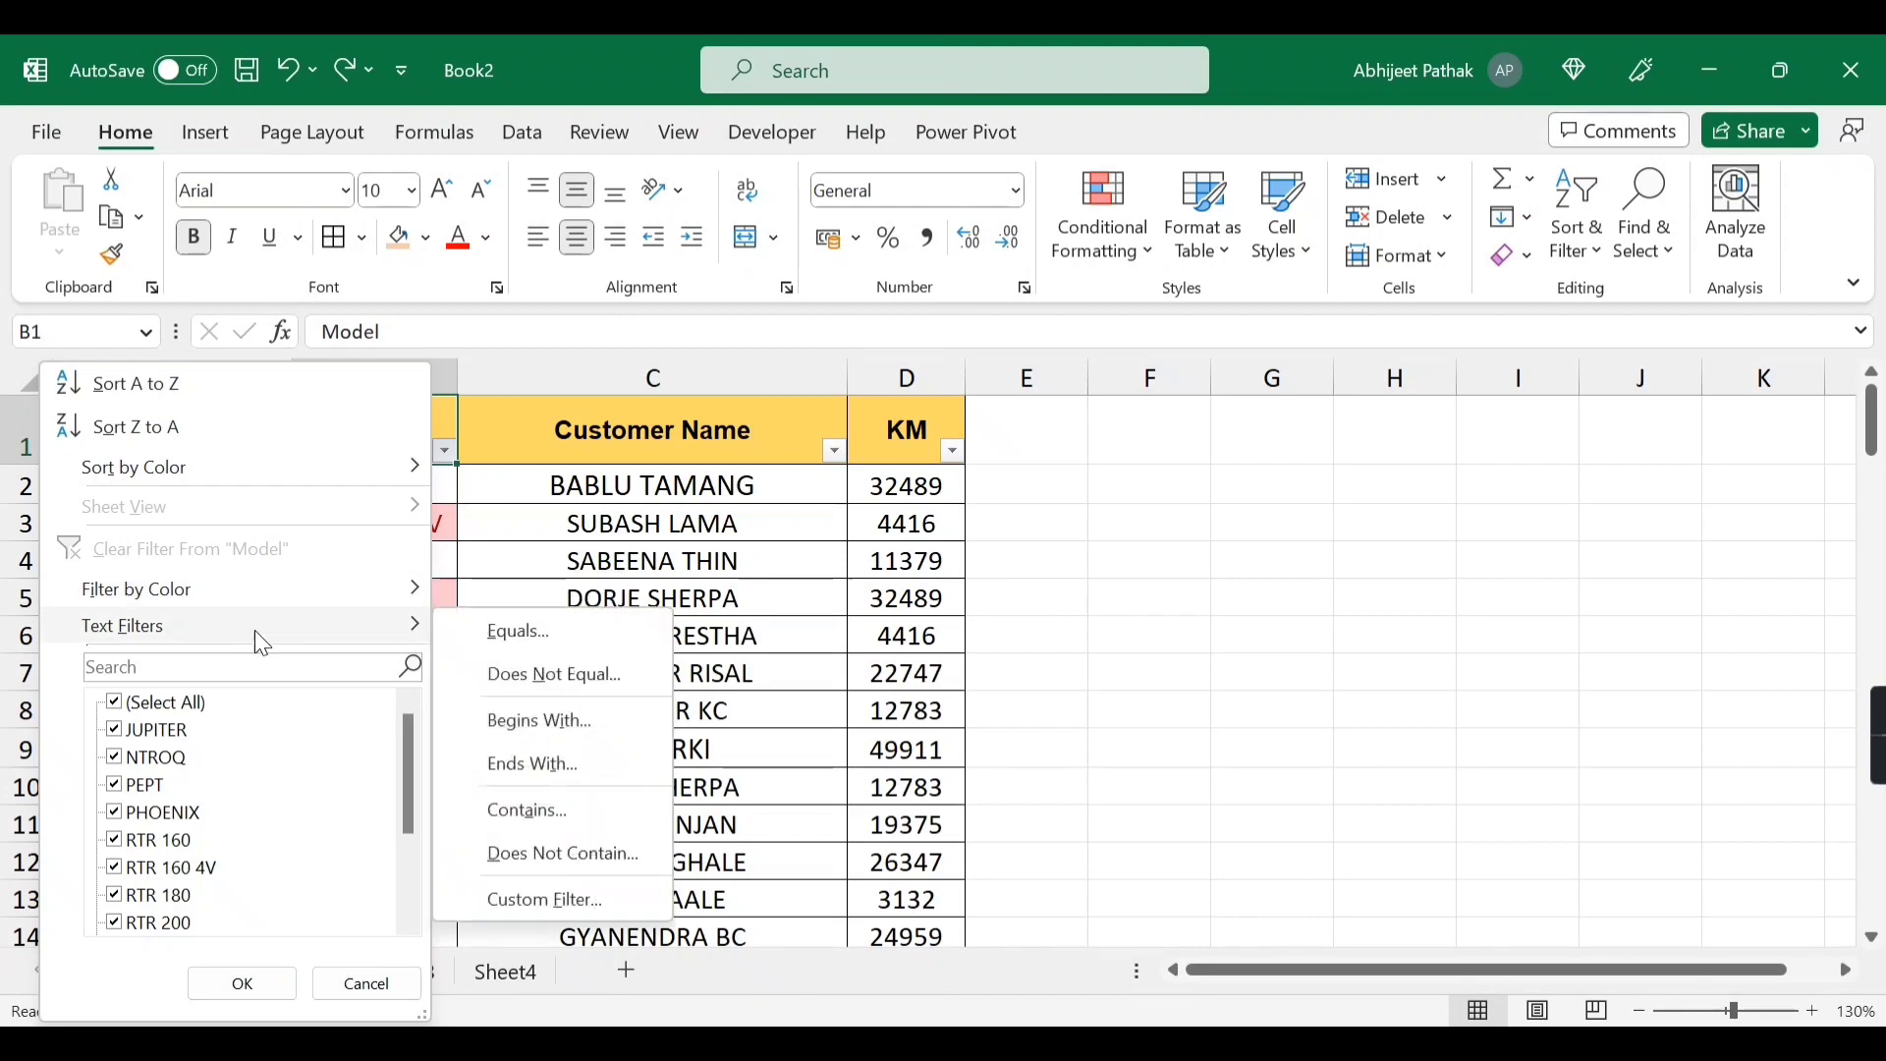
click(560, 821)
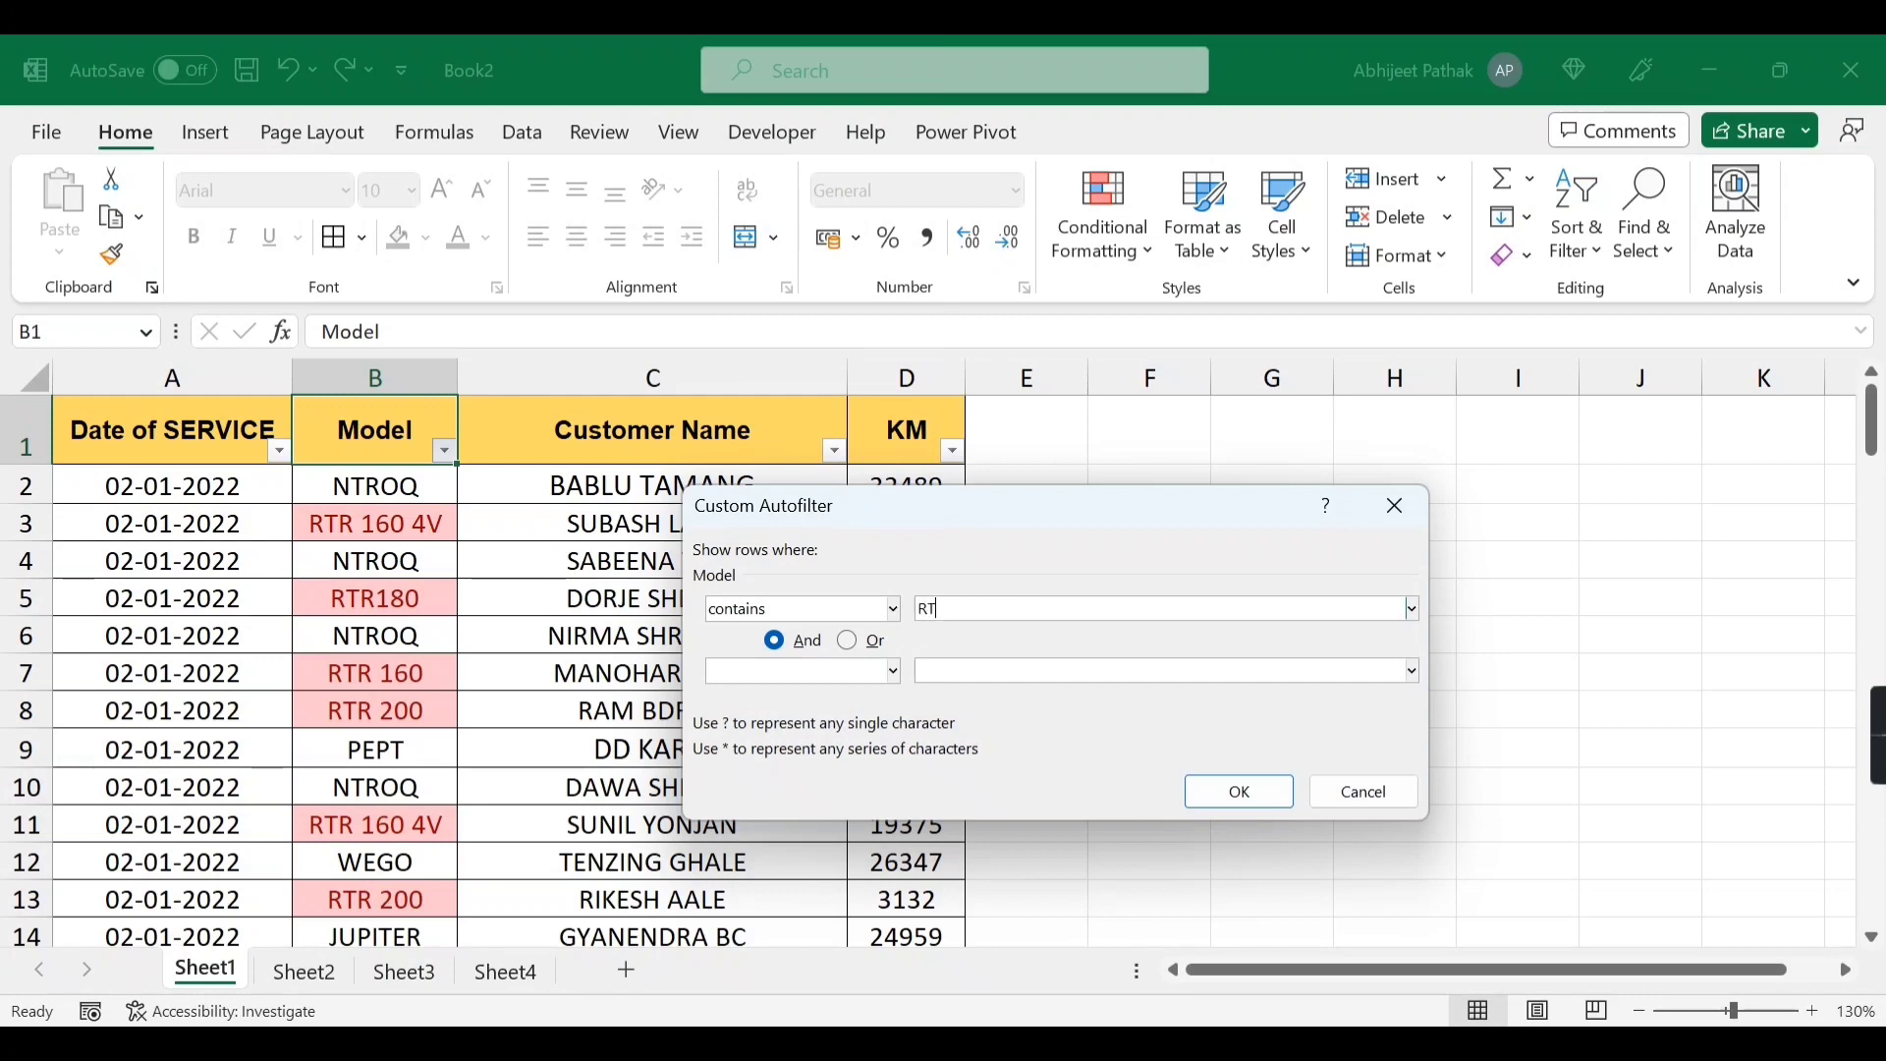
text(R)
key(Return)
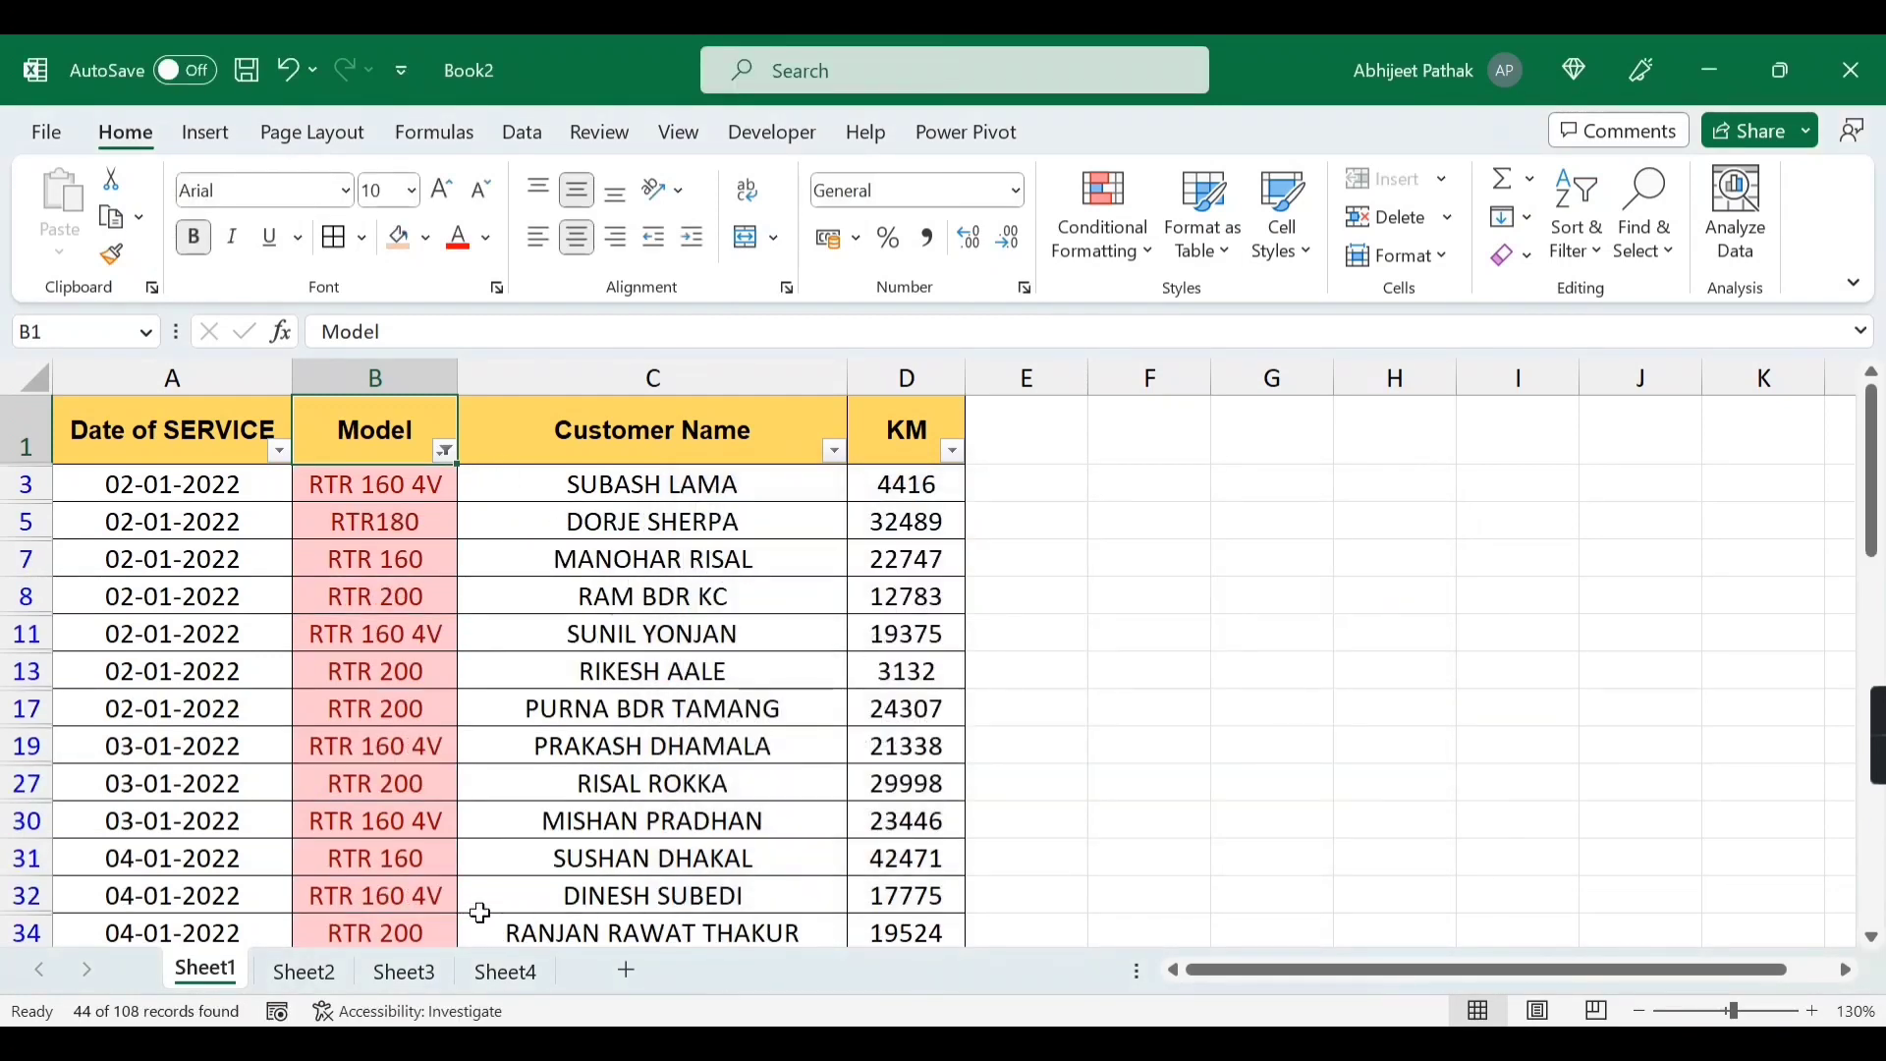
key(ctrl+shift+l)
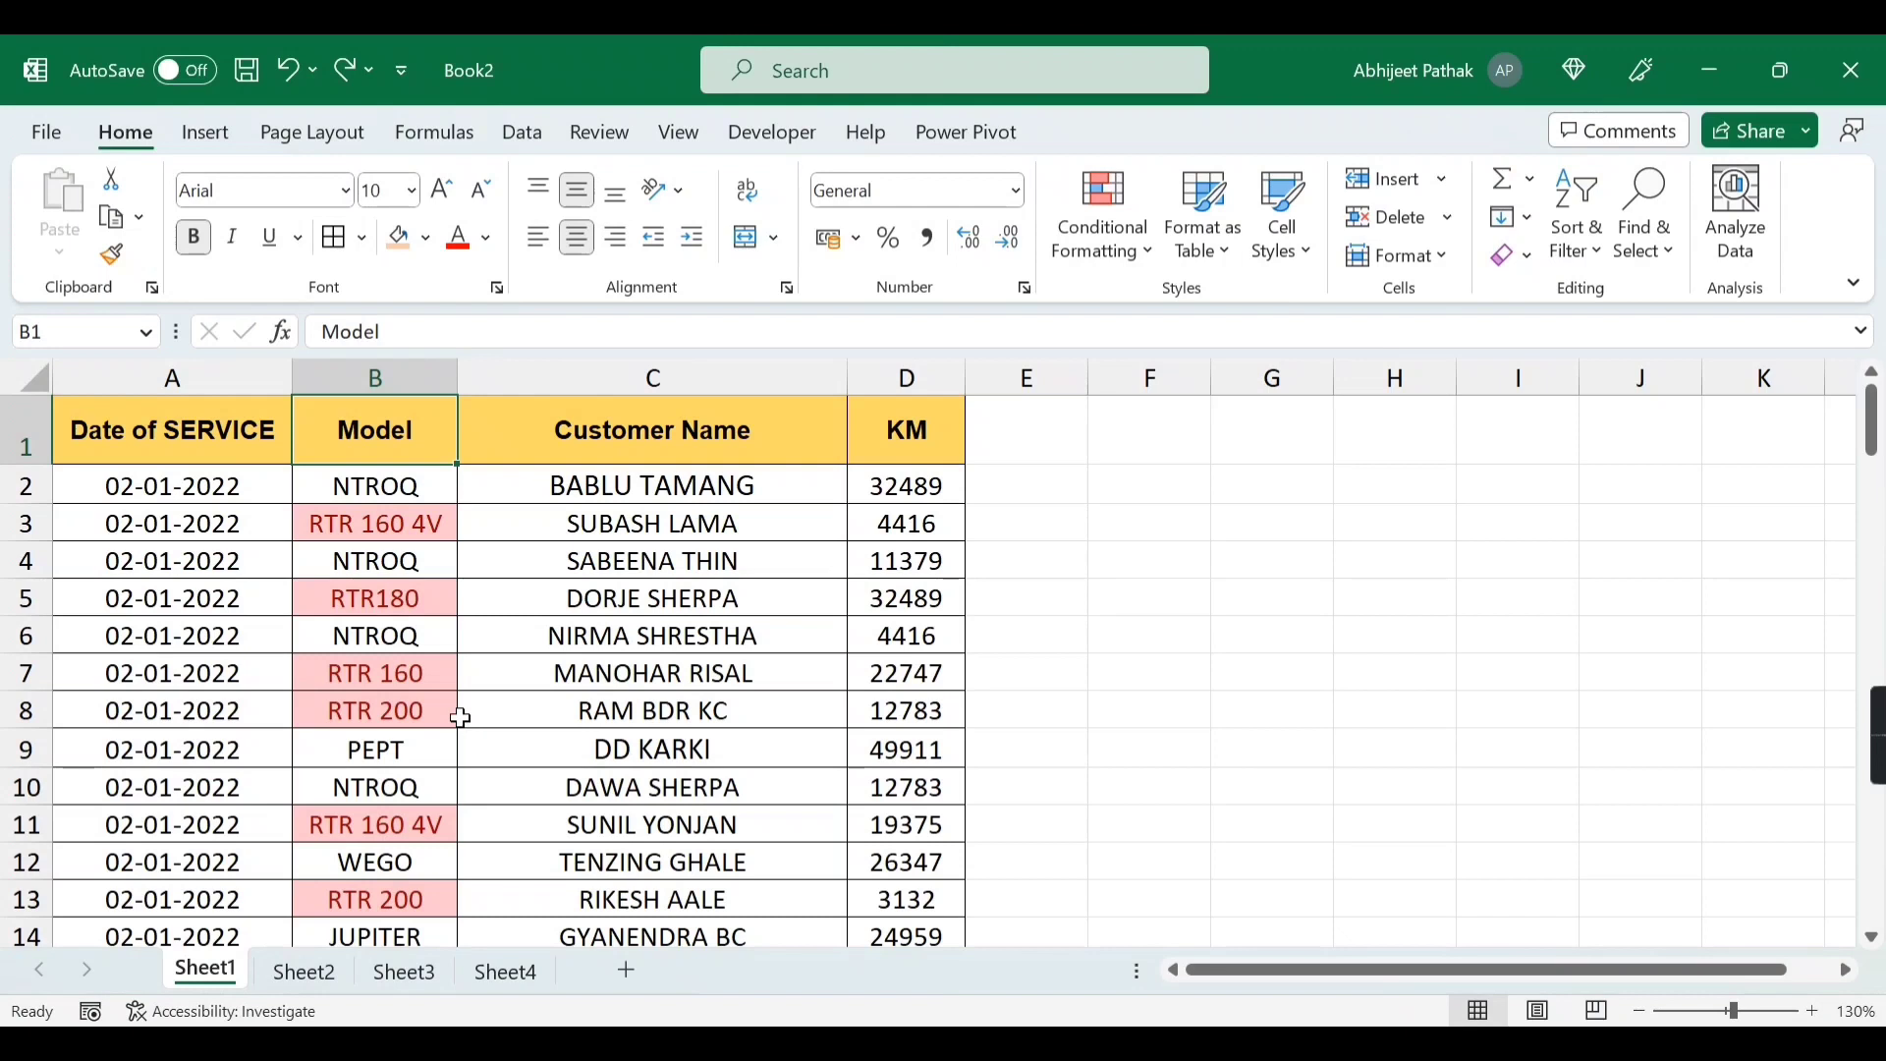
- Clear the conditional formatting rules from the Model column
key(ctrl+shift+Down)
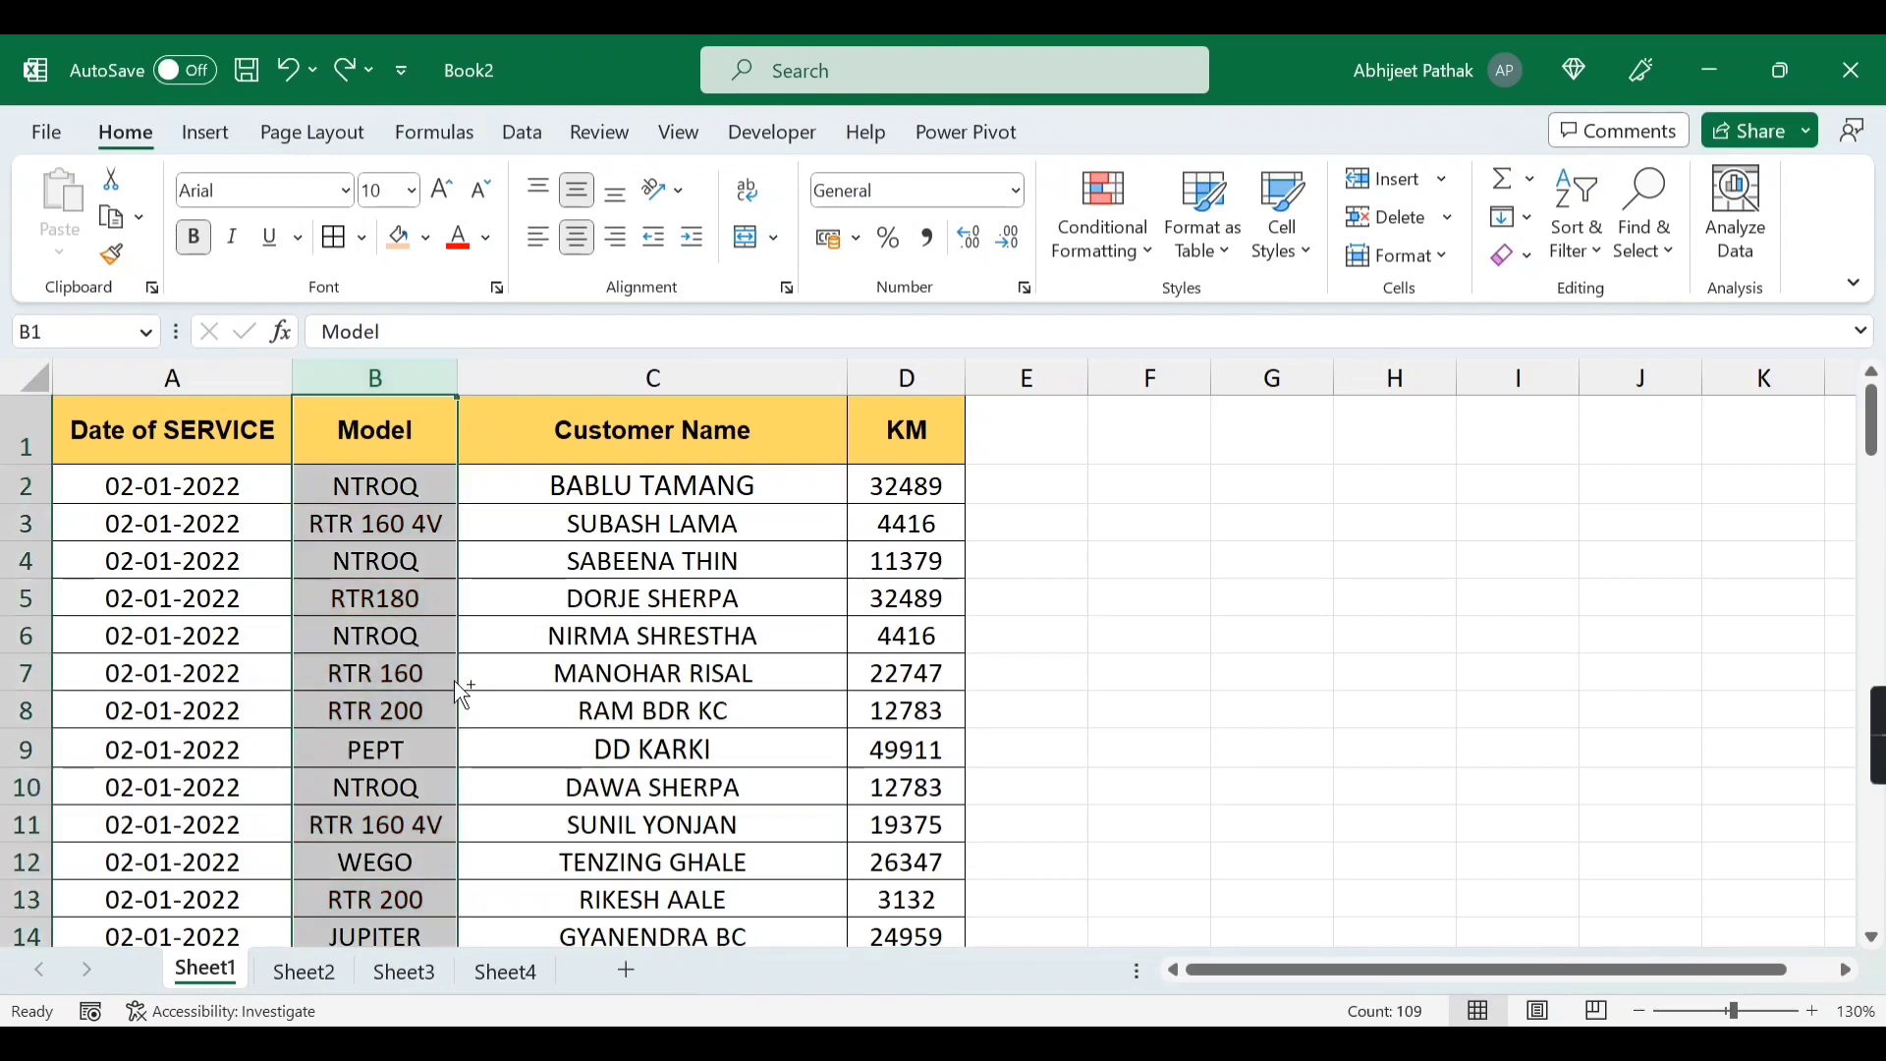
click(655, 480)
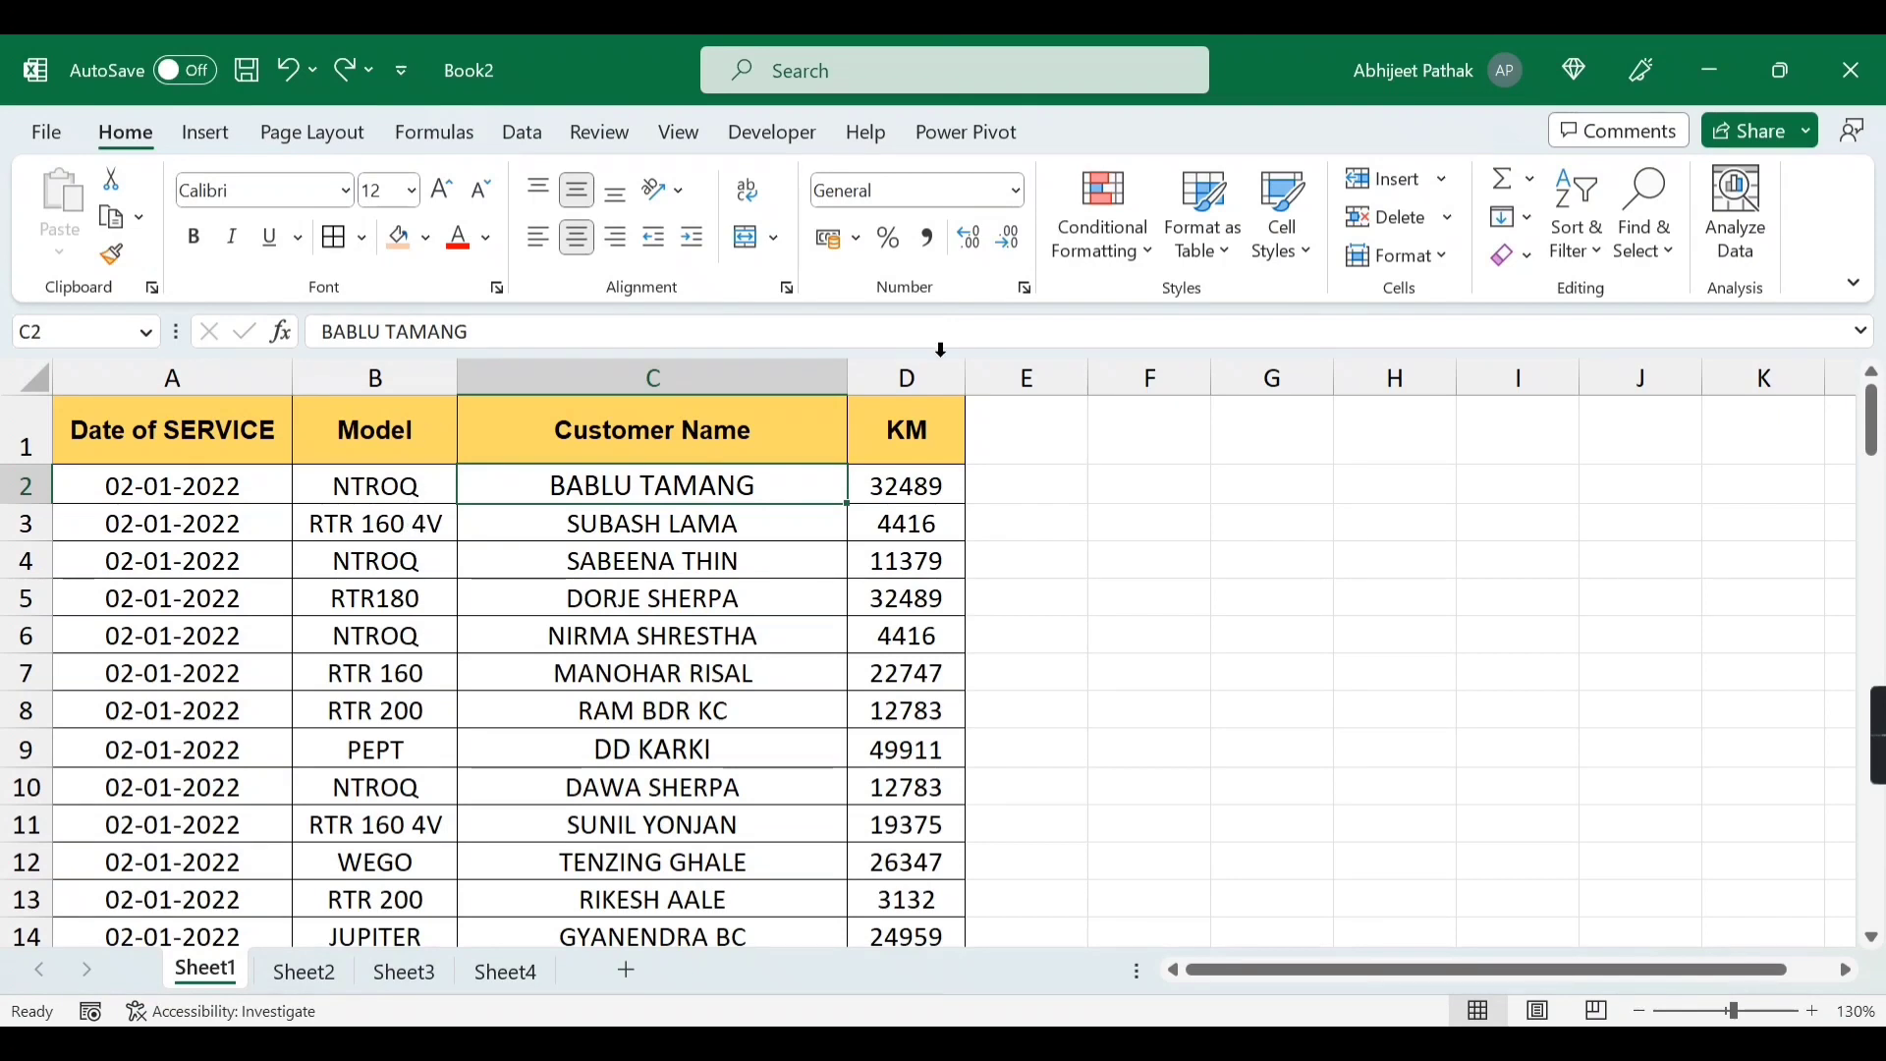
click(1109, 232)
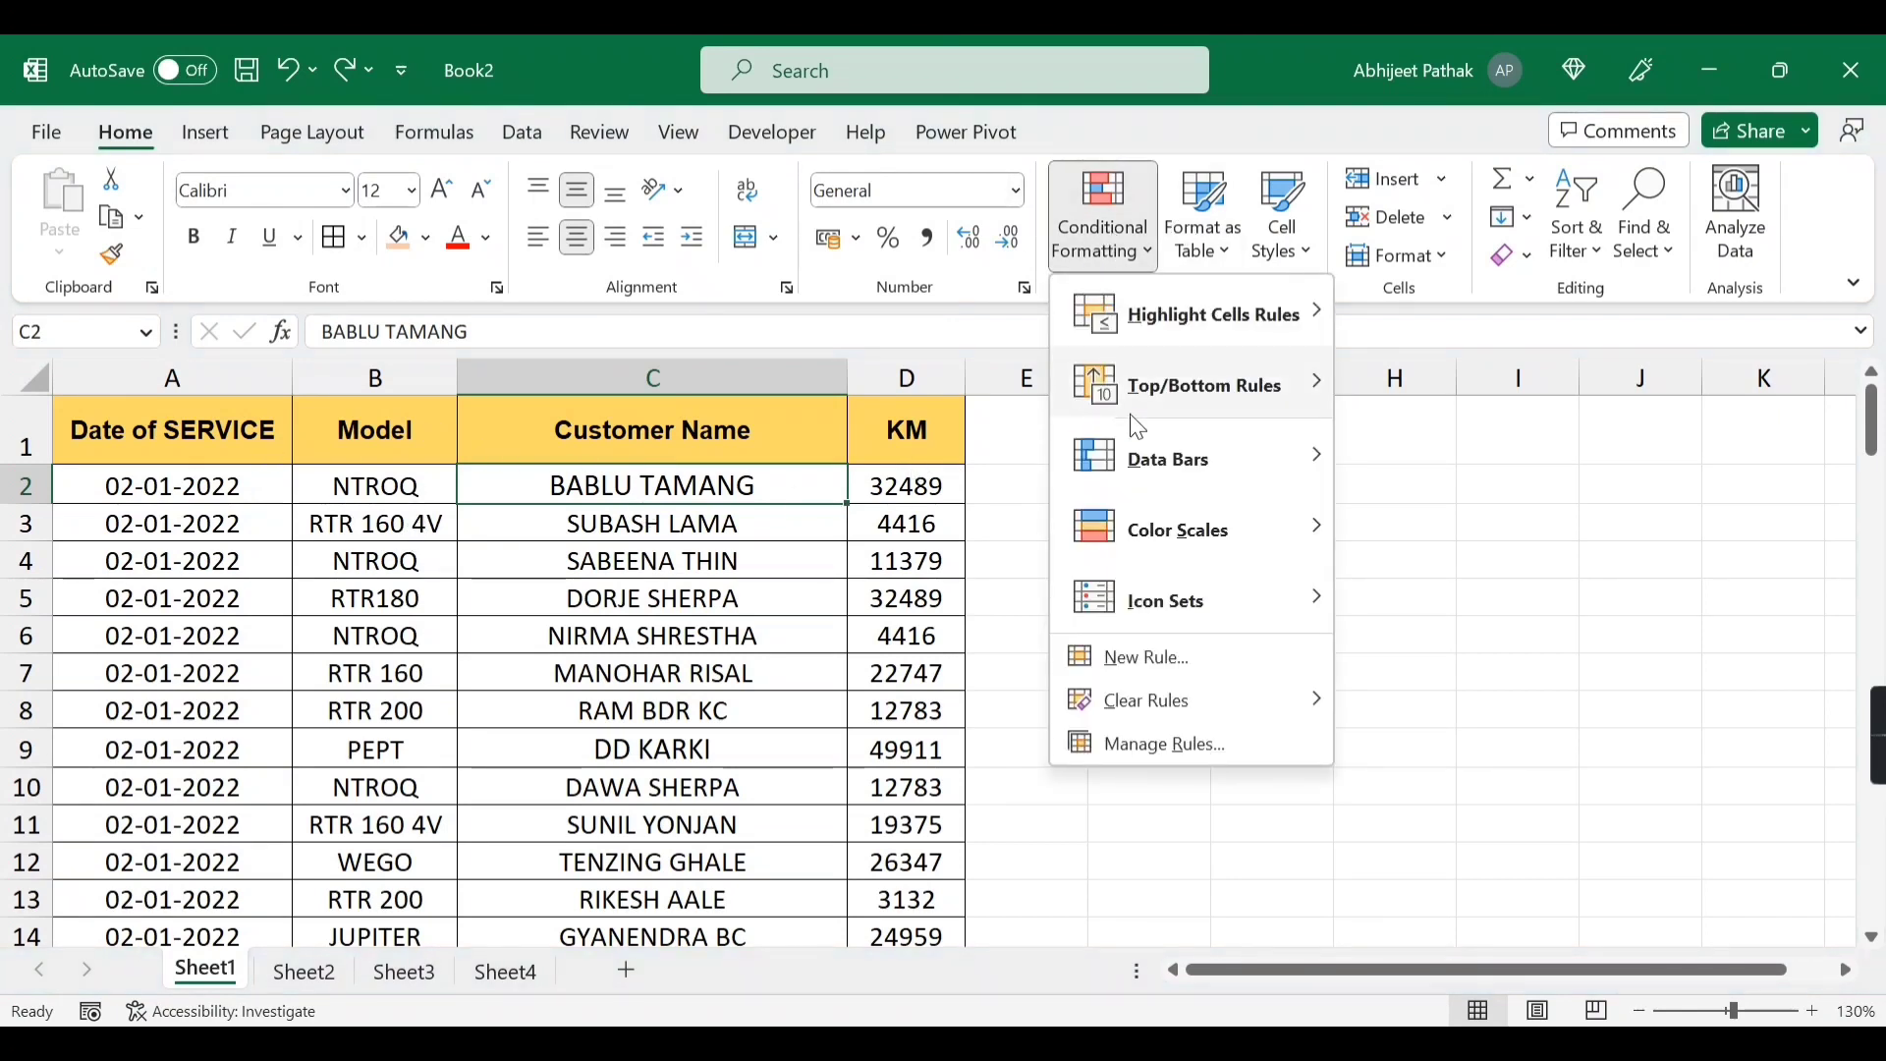
mouse_move(1268, 315)
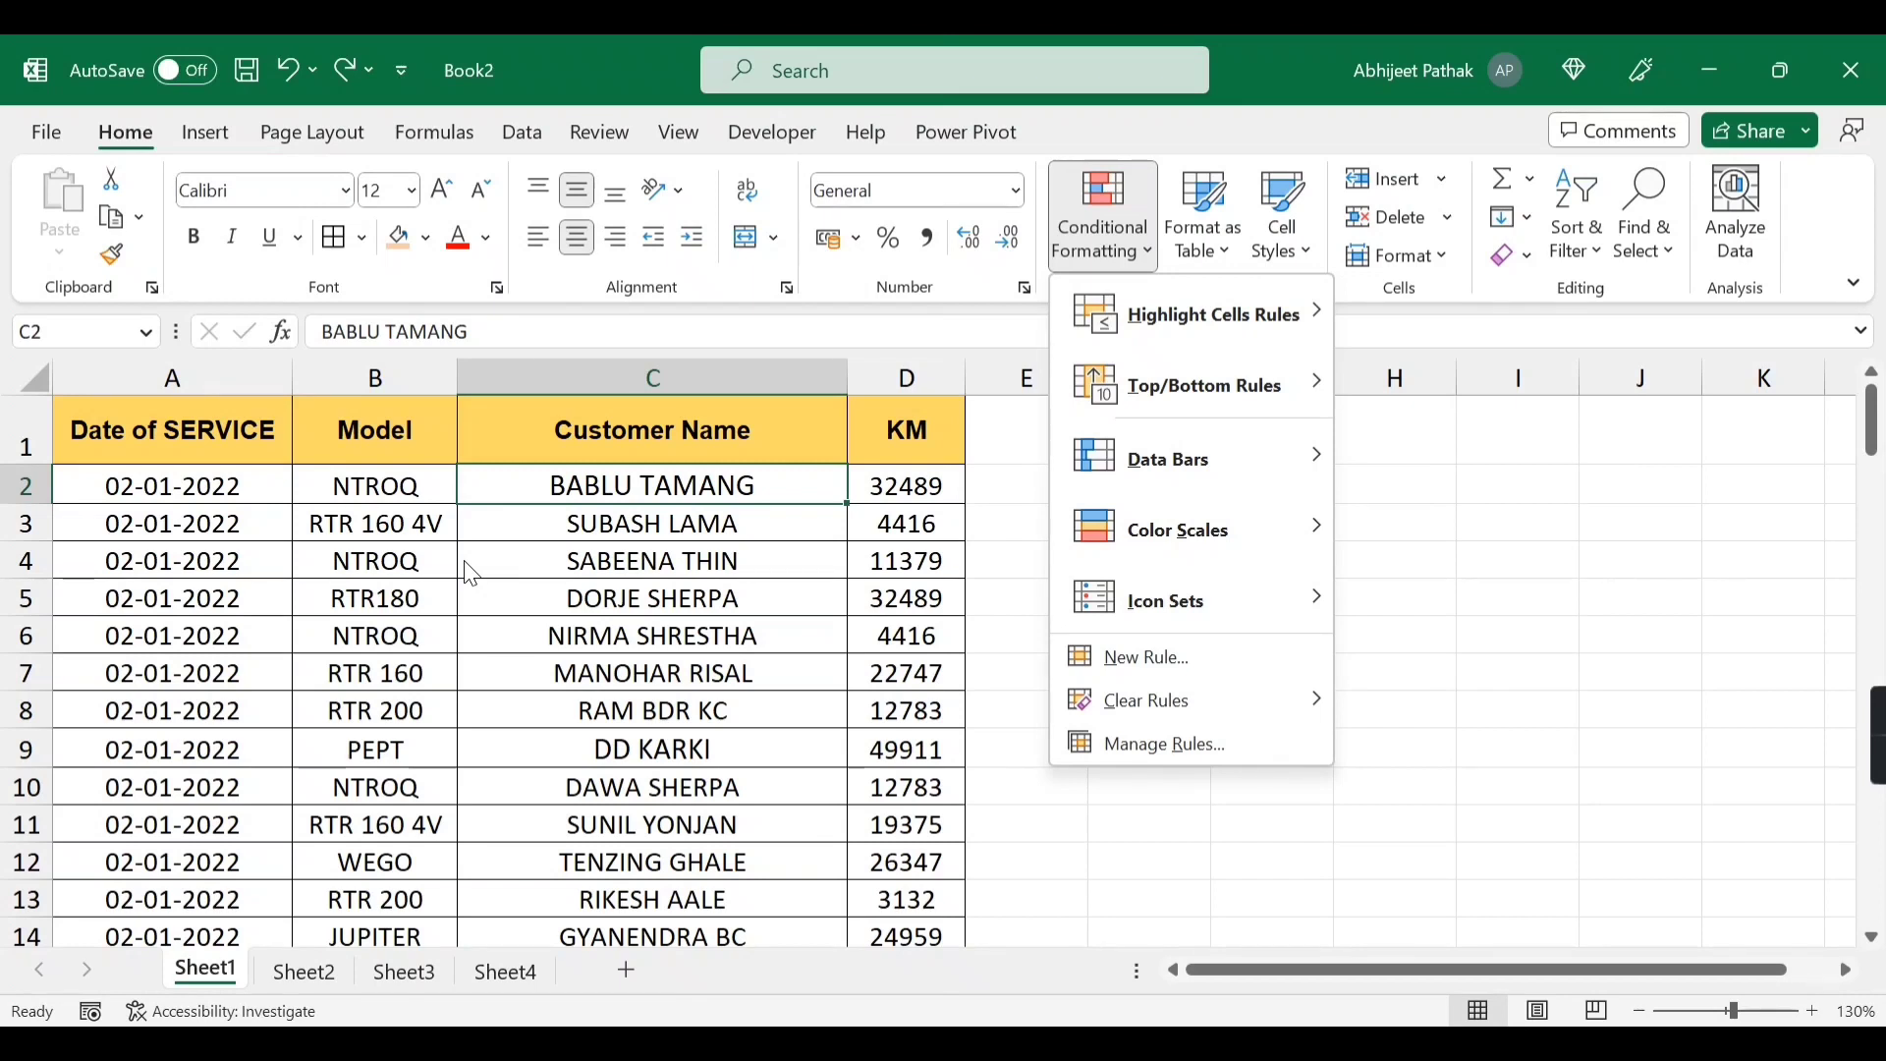
click(737, 514)
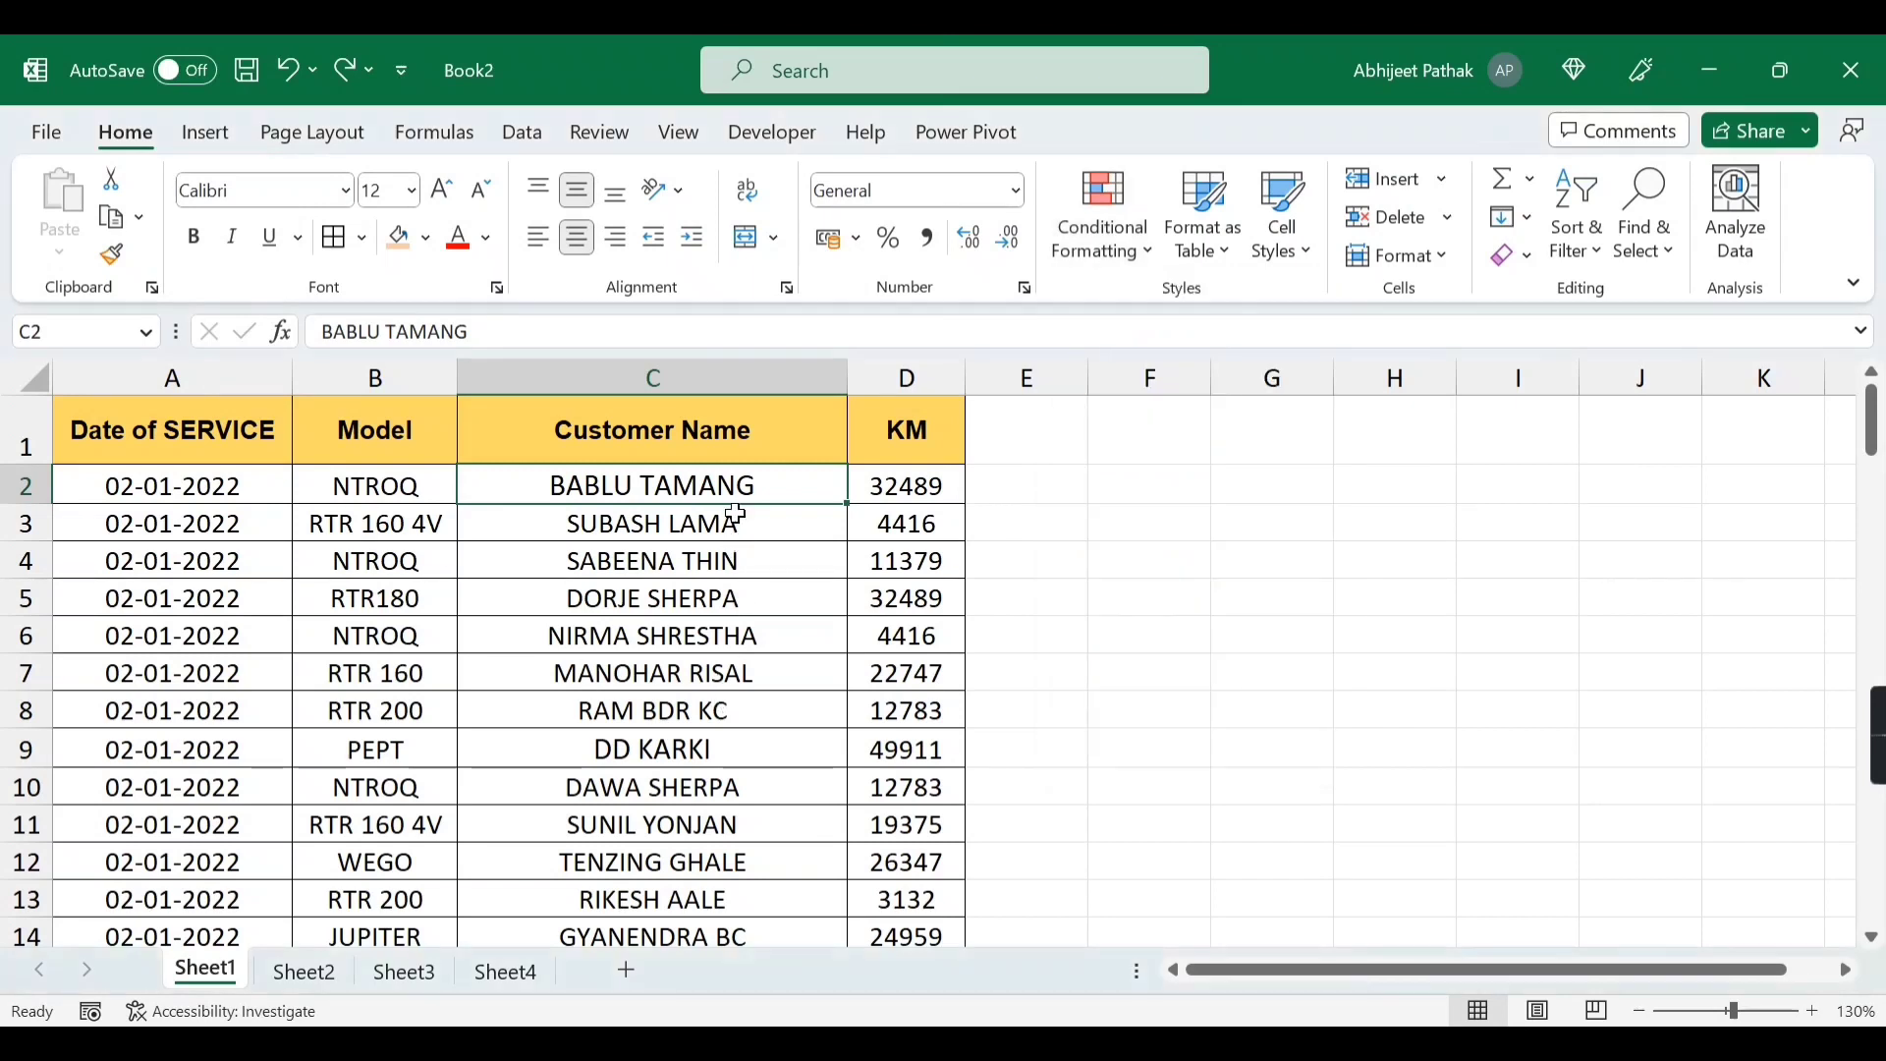
- Add the prefix "MR." to the customer names in cells C2 and C3
click(334, 331)
text(mr.)
key(BackSpace)
key(BackSpace)
key(BackSpace)
text(MR.)
click(629, 519)
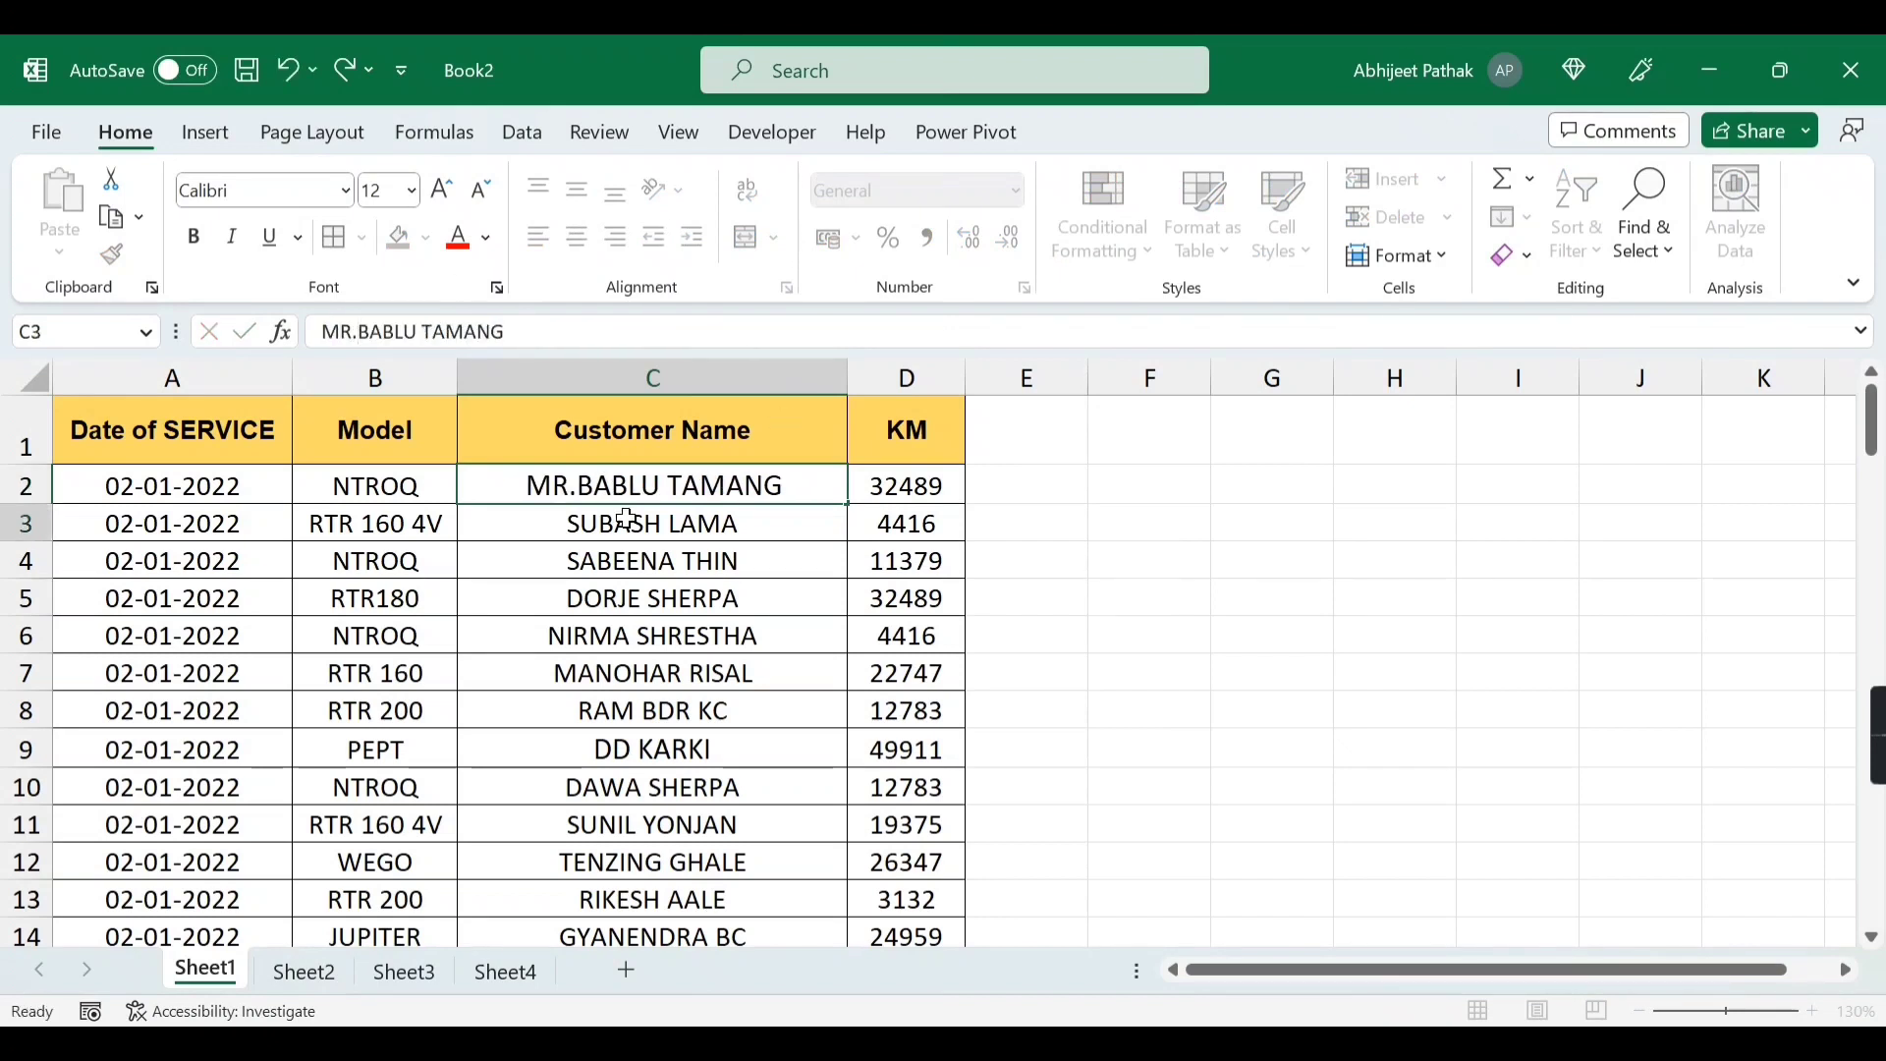
double_click(541, 521)
text(MR.)
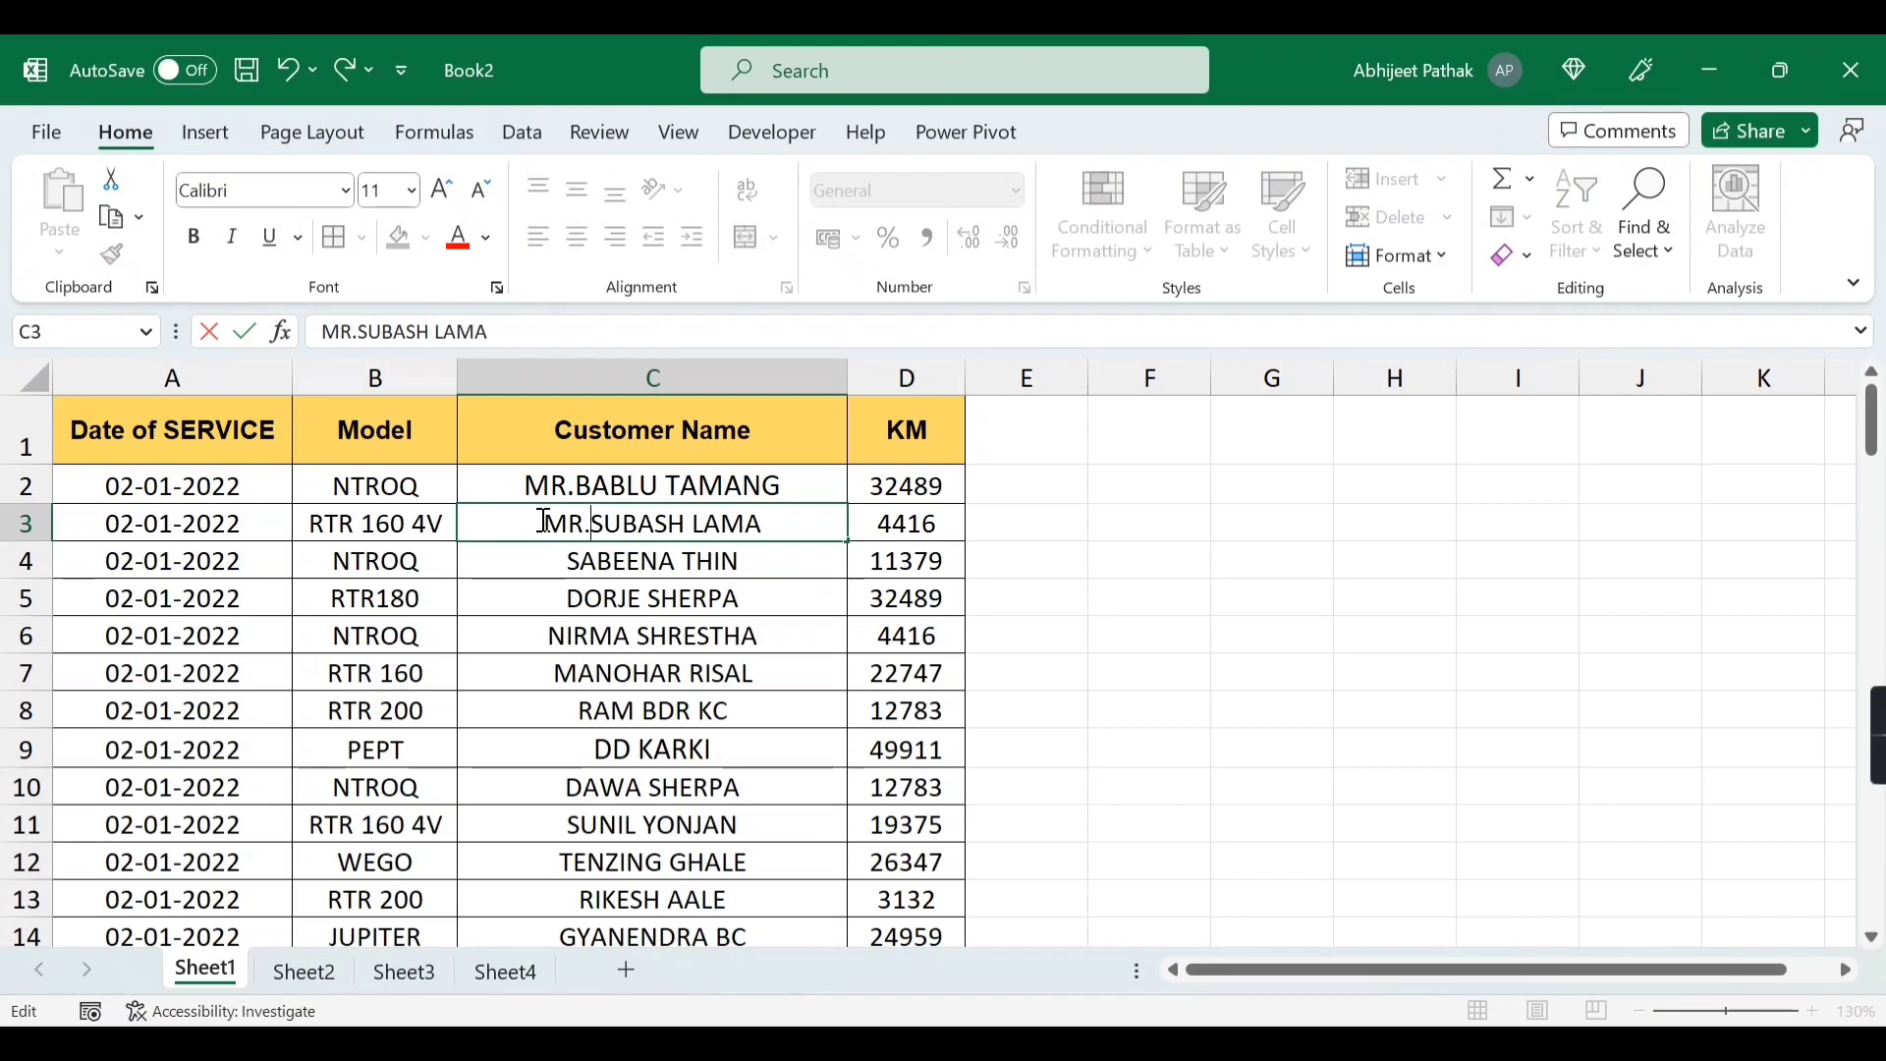
click(642, 696)
- Add the prefix "MS." to the customer names in cells C4 and C5
double_click(563, 563)
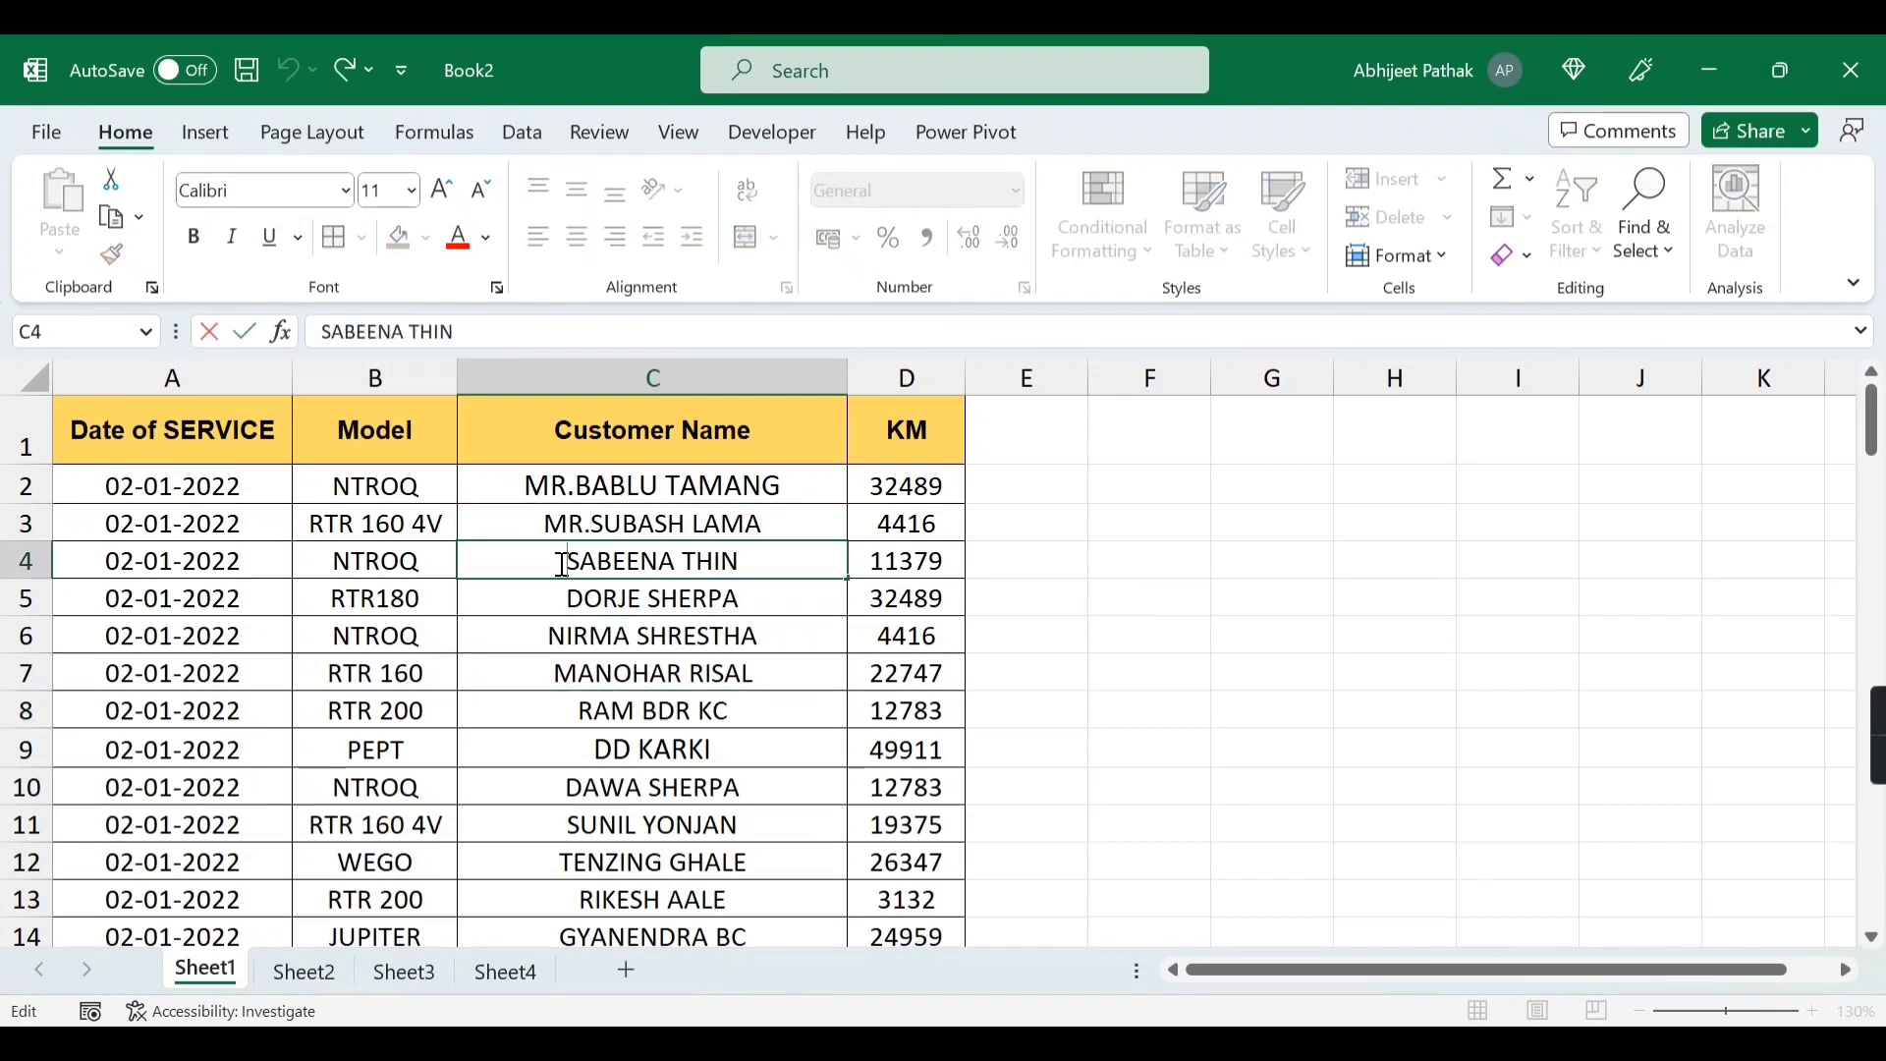
text(MRS)
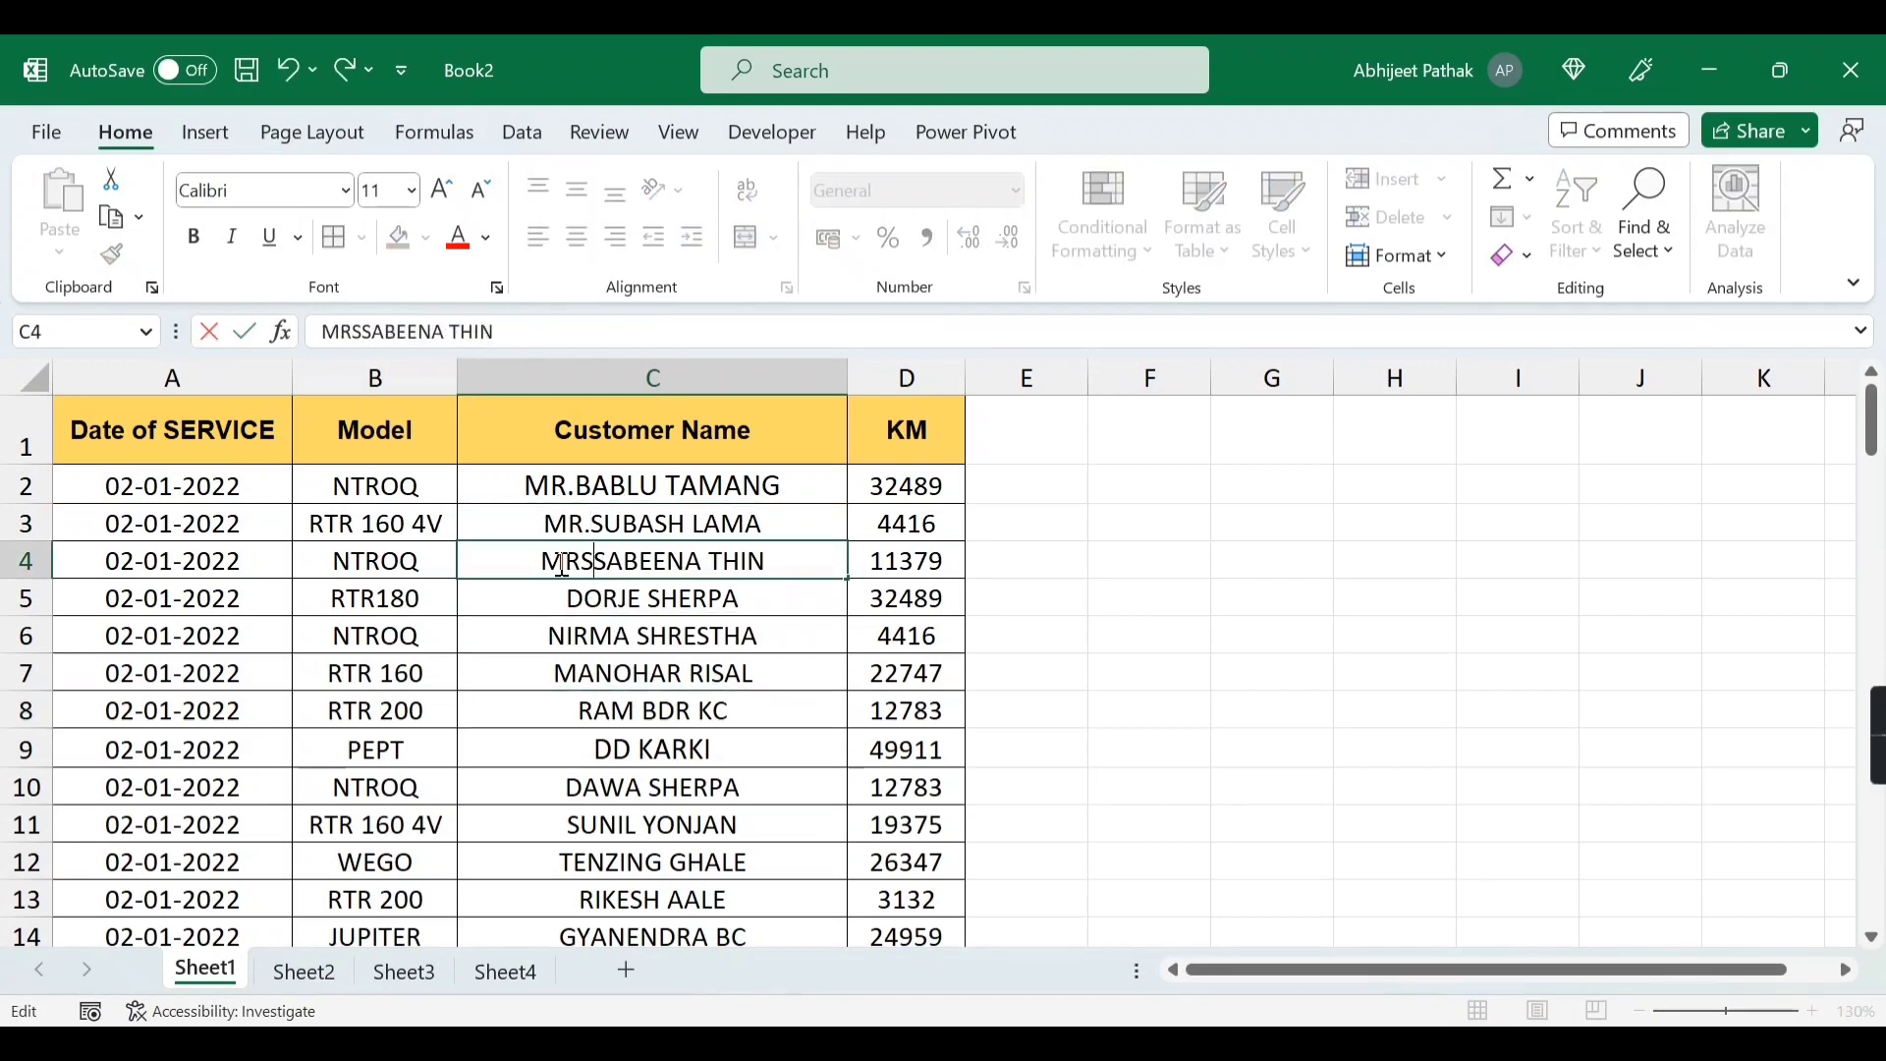
key(BackSpace)
key(BackSpace)
text(S.)
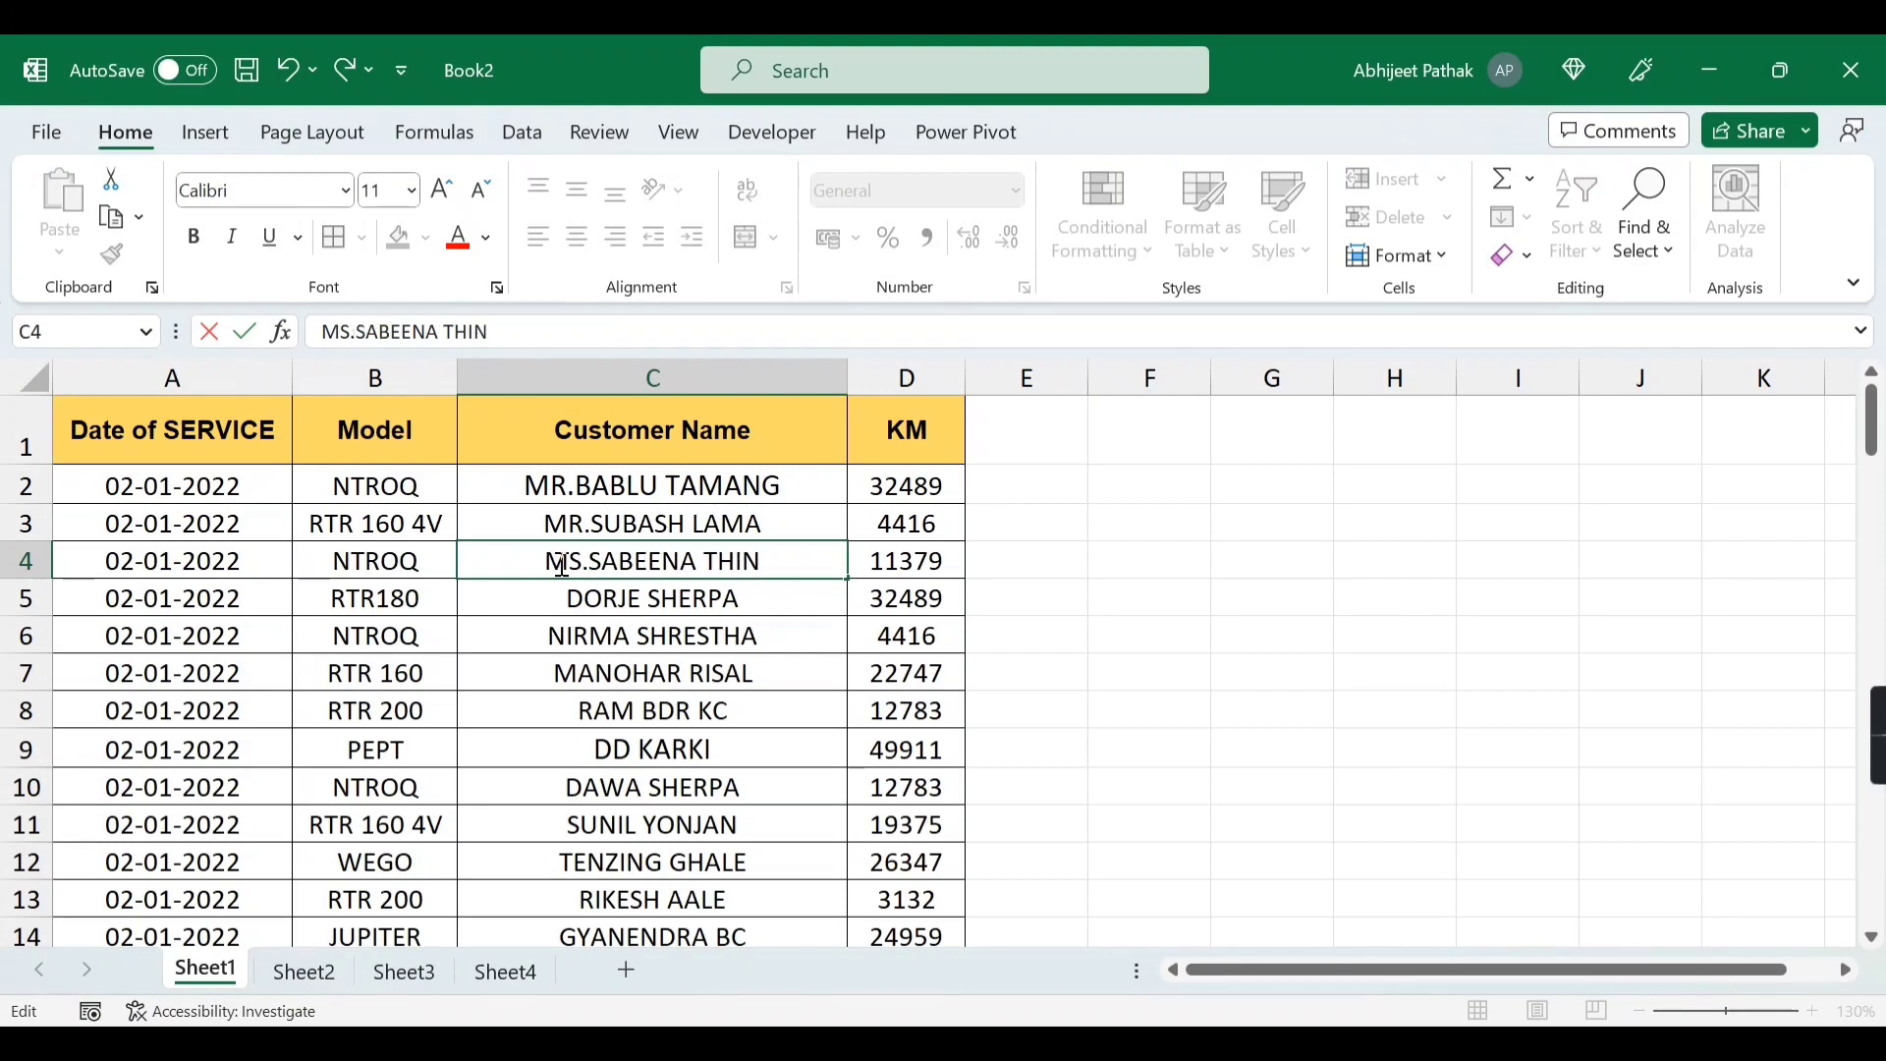
click(558, 621)
double_click(558, 599)
text(MS.)
key(BackSpace)
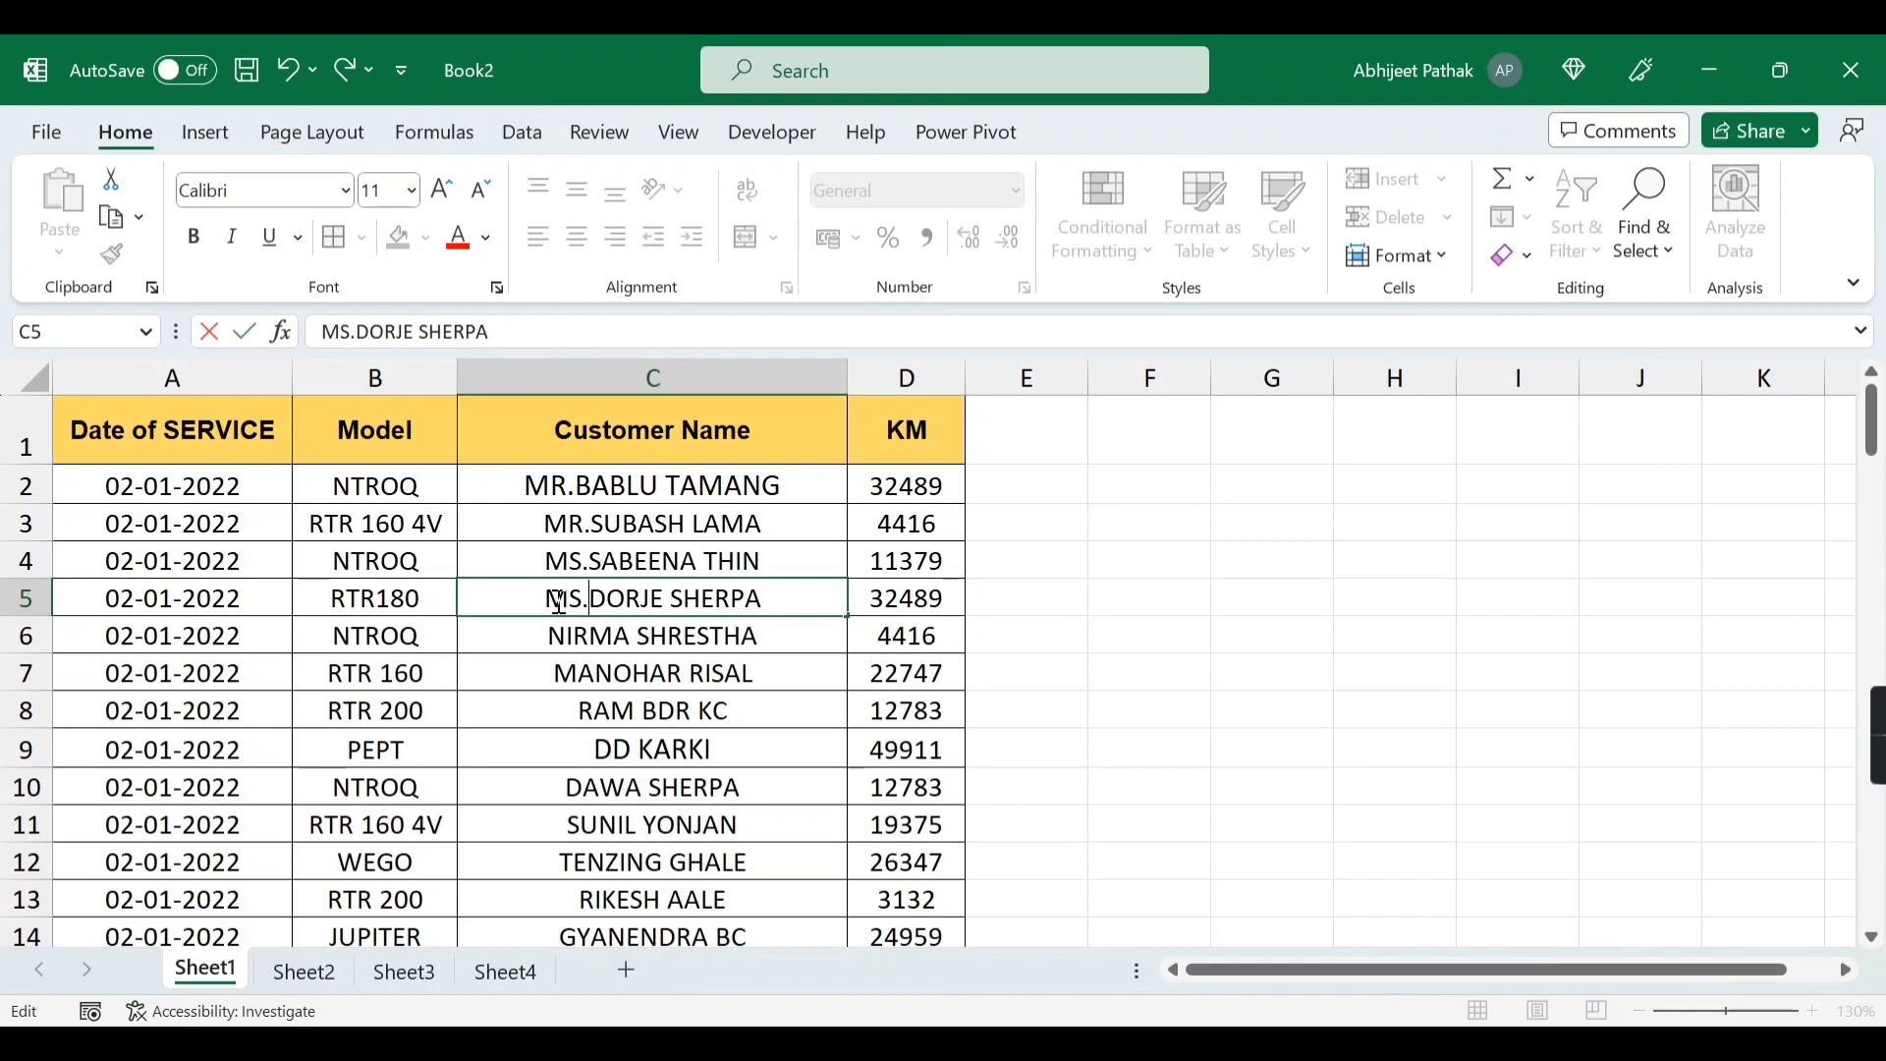
click(622, 705)
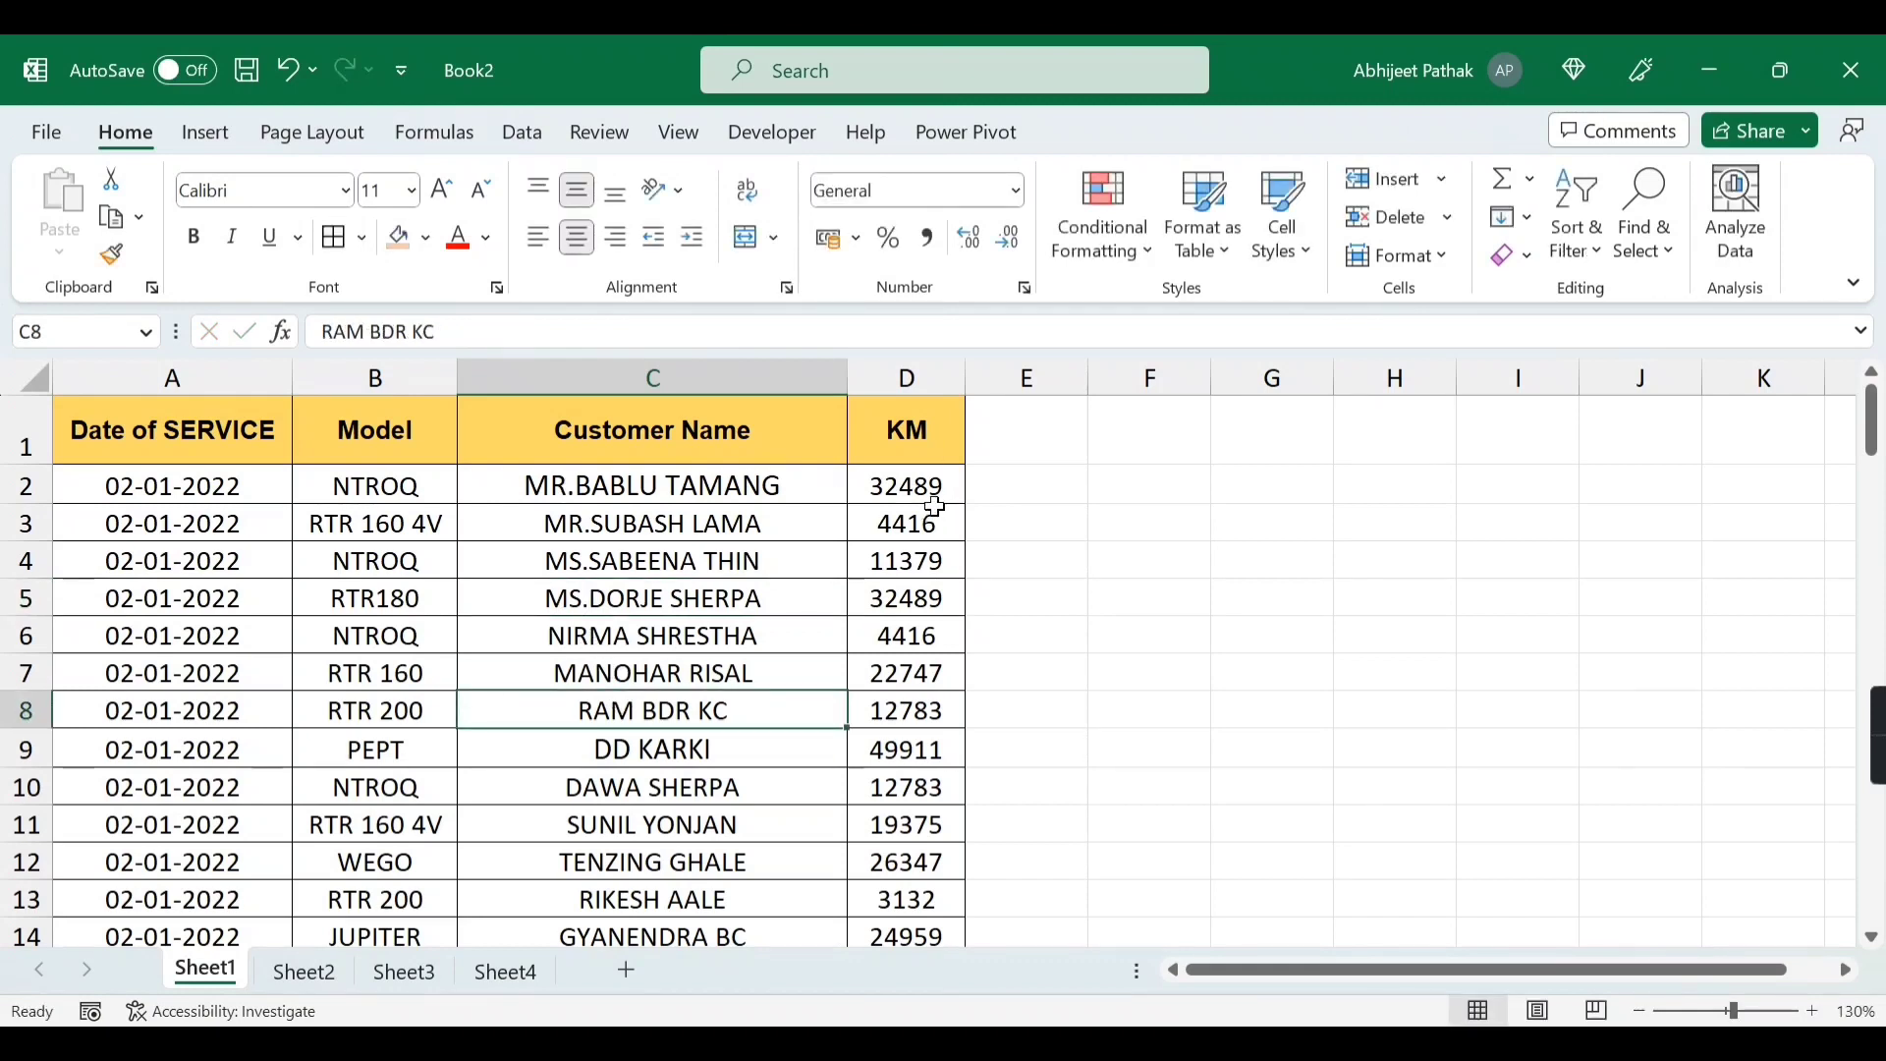
- Enter the header CATETORY in cell E1 and align it vertically to the middle
click(1011, 434)
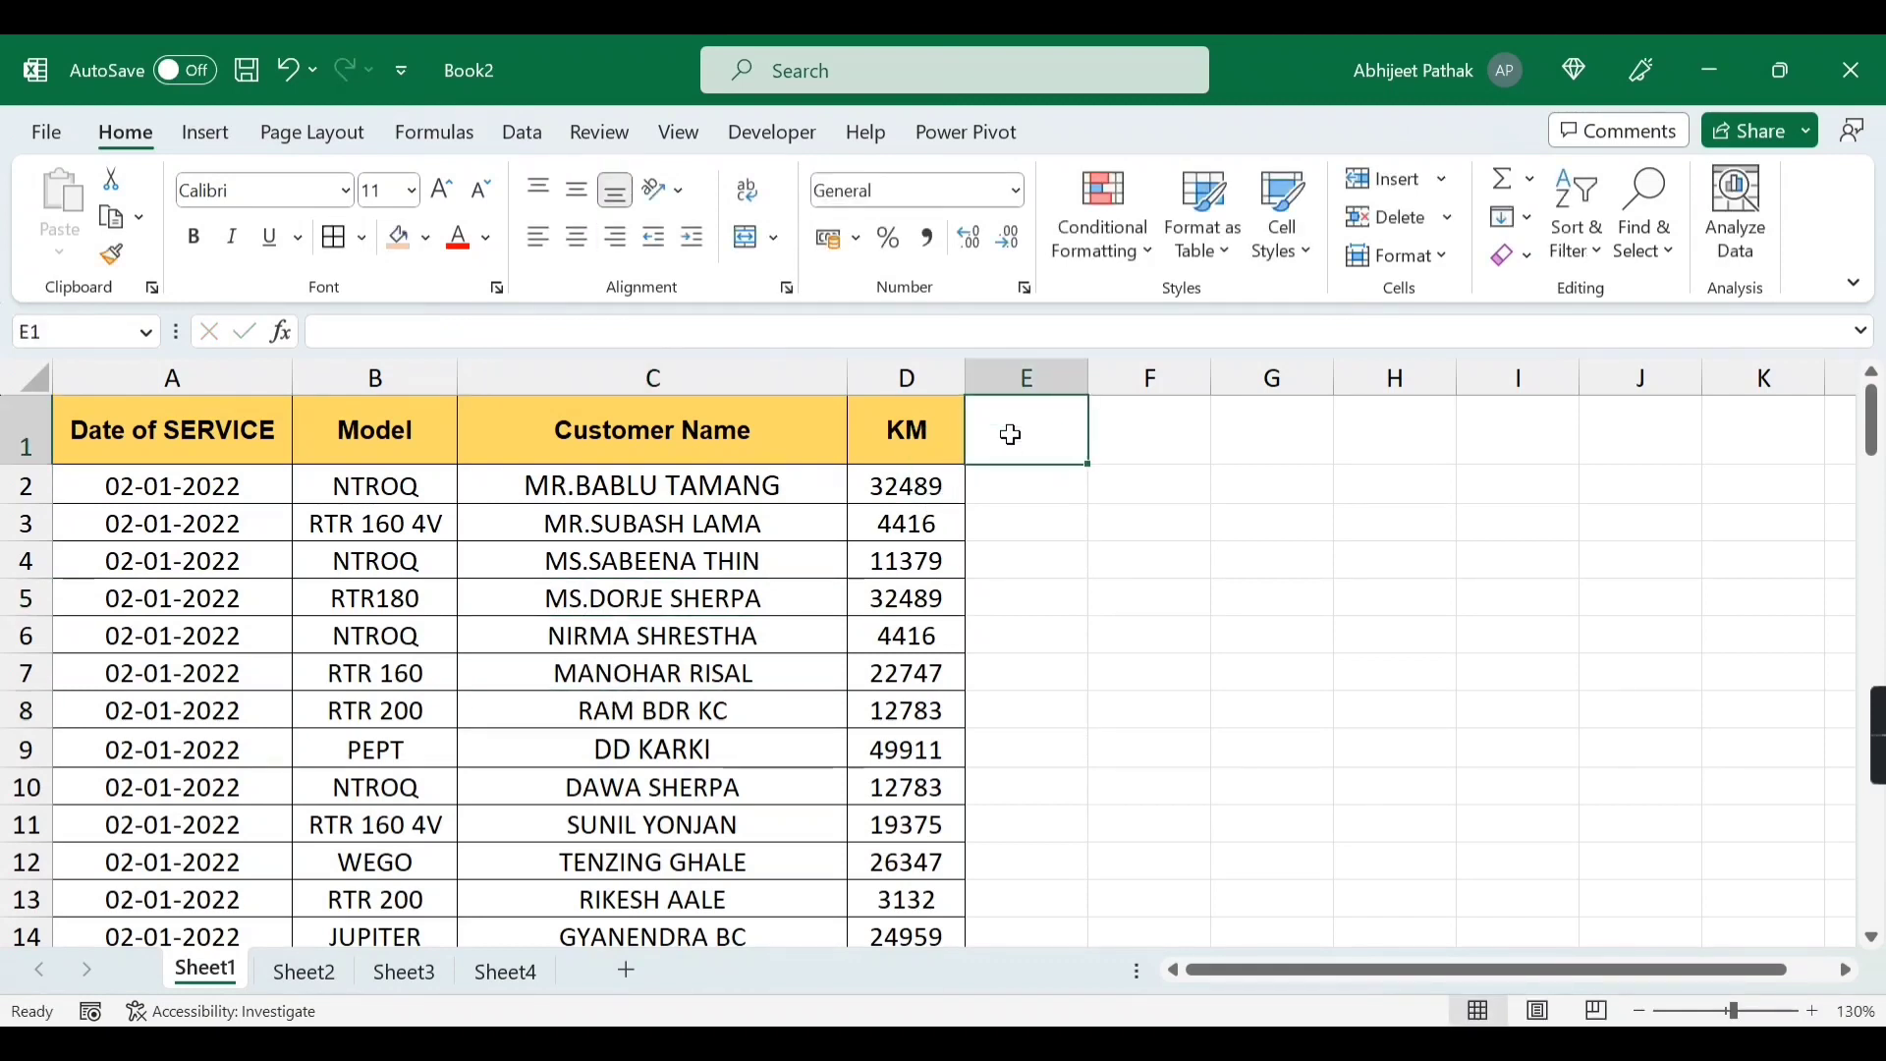
text(CATETORY)
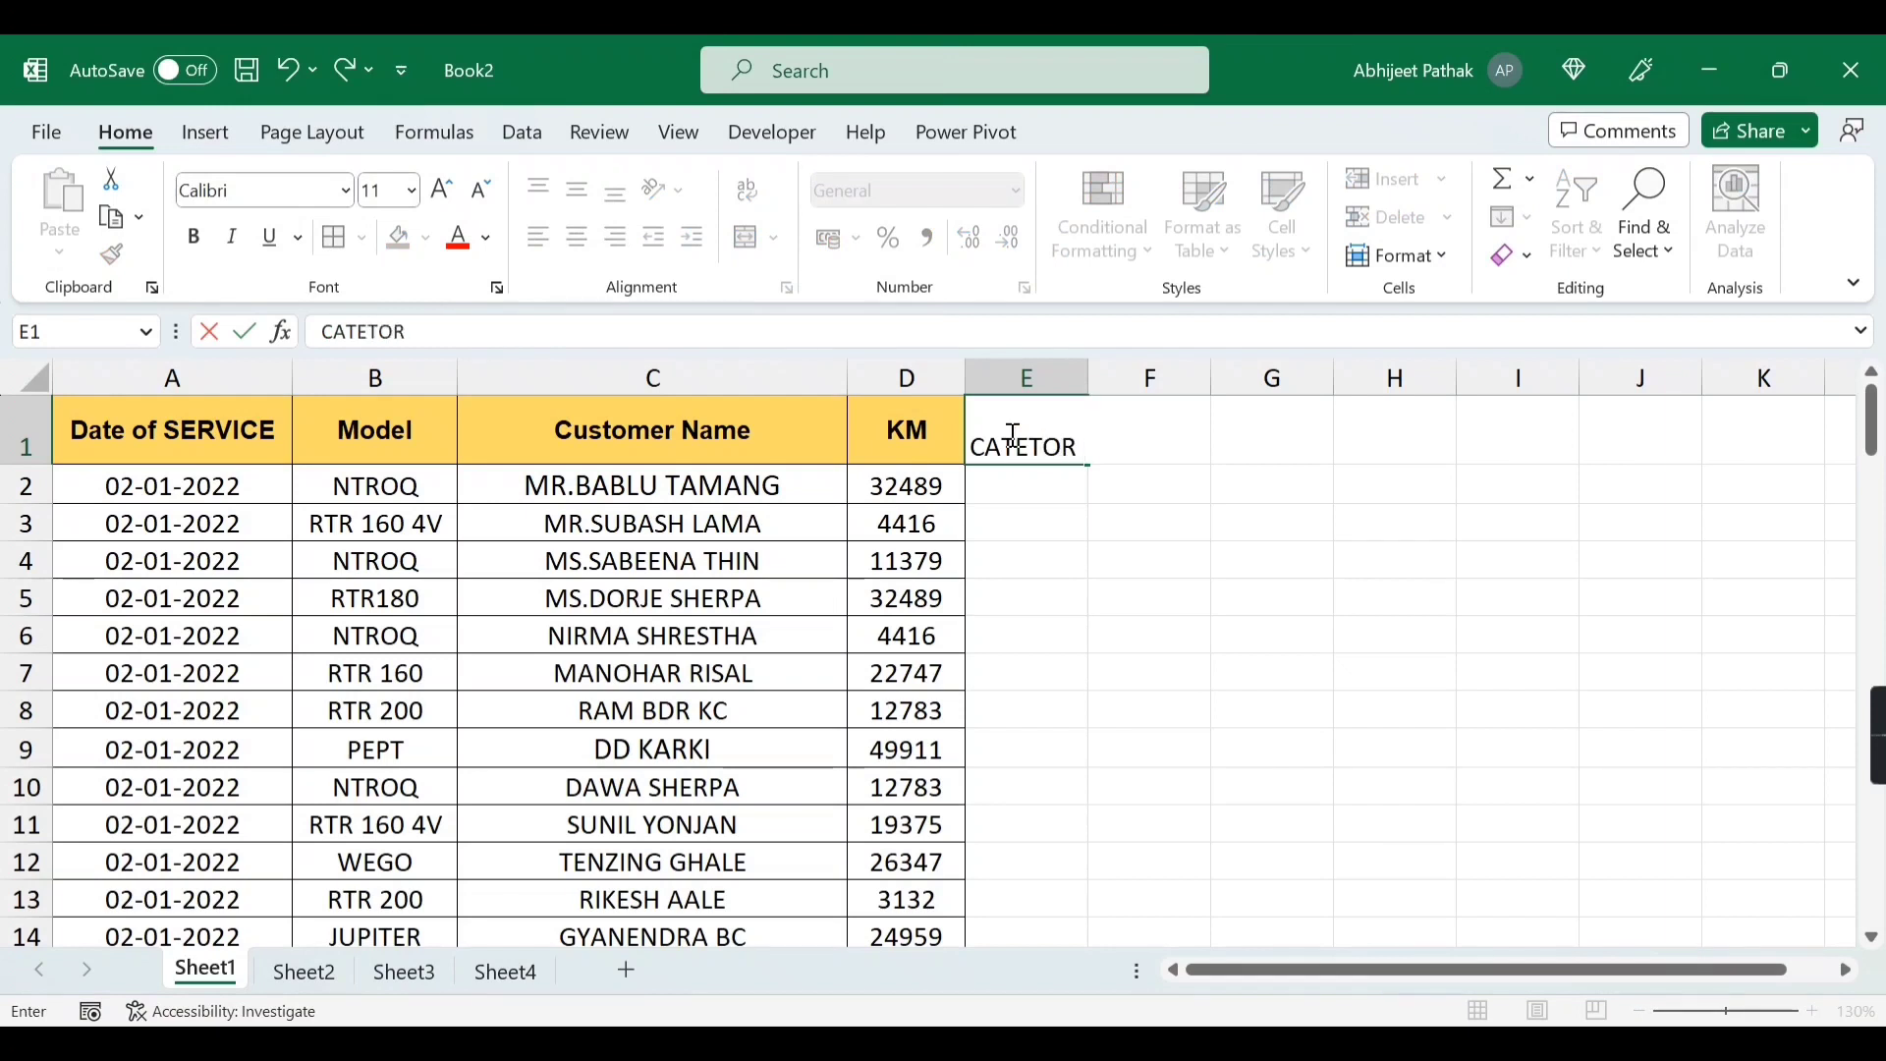
key(Tab)
click(1032, 380)
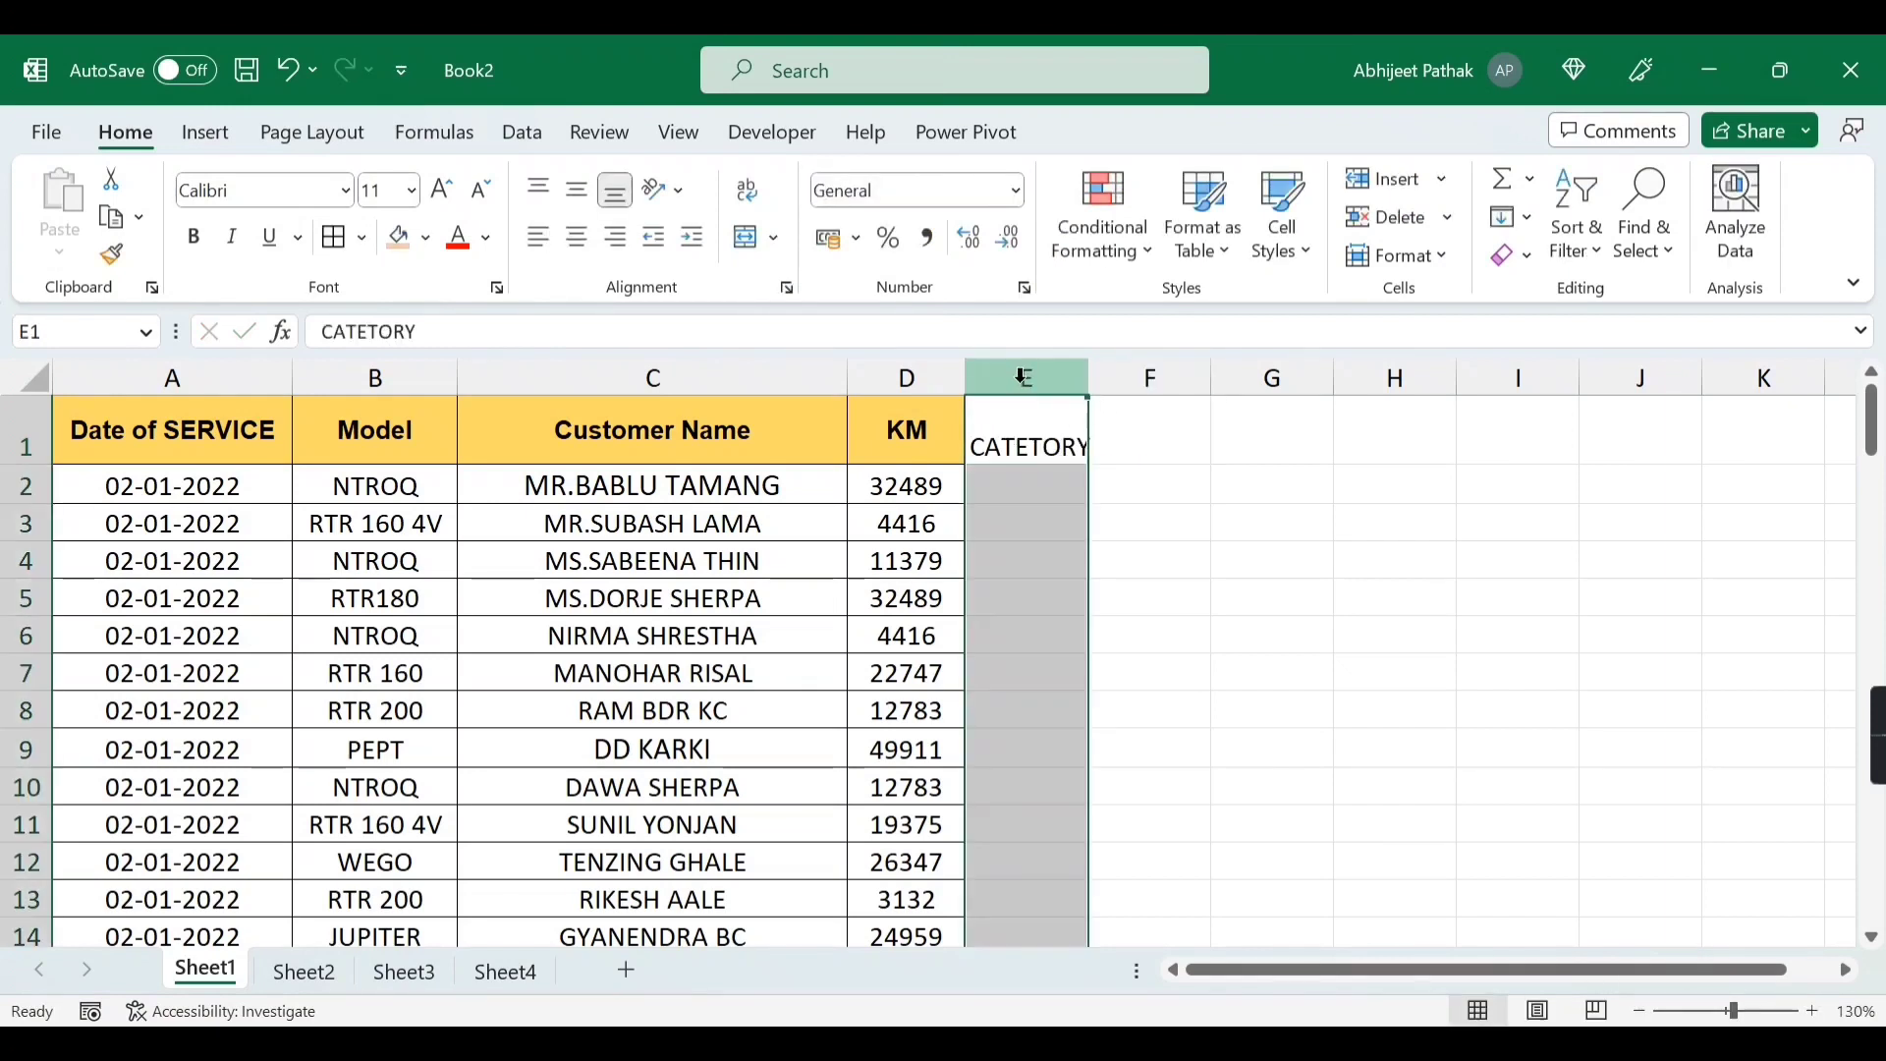
click(1023, 432)
click(576, 191)
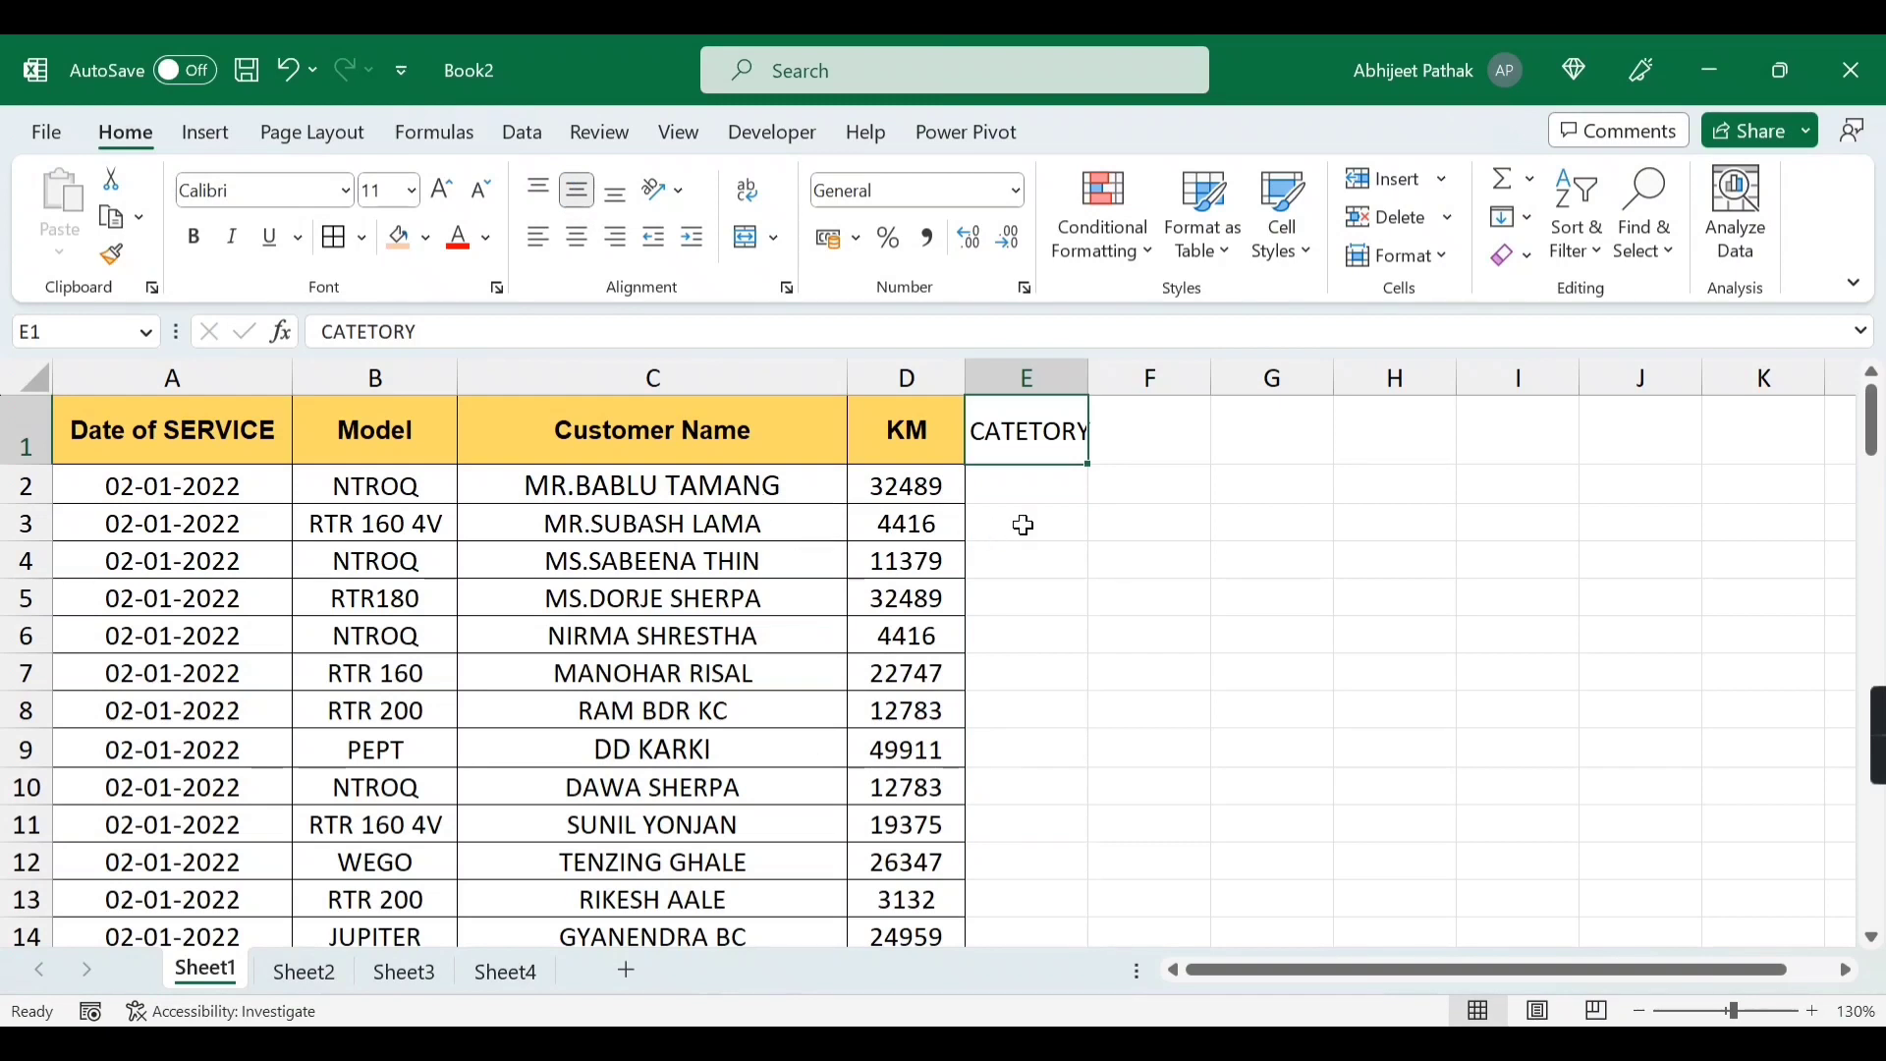
- Apply a Text That Contains rule for "MR." to the Customer Name column with Light Red Fill with Dark Red Text
click(659, 429)
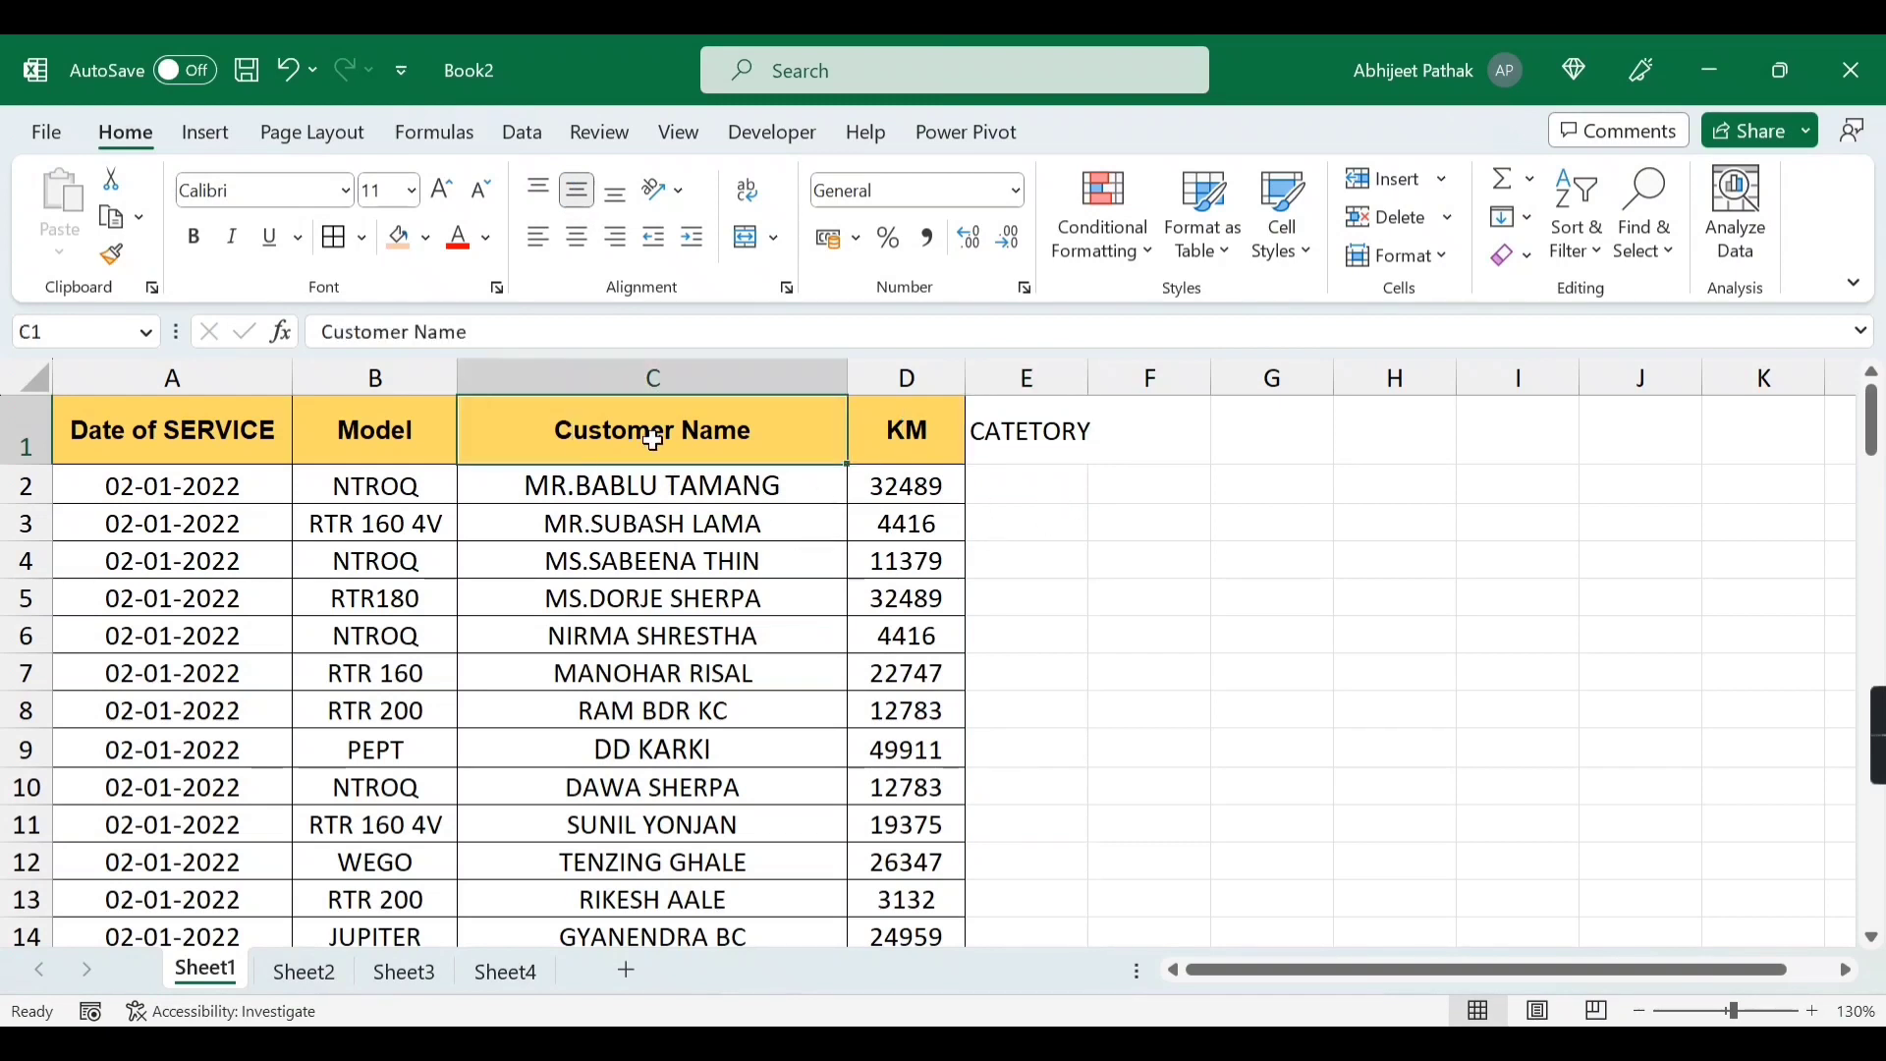
click(653, 380)
click(1102, 236)
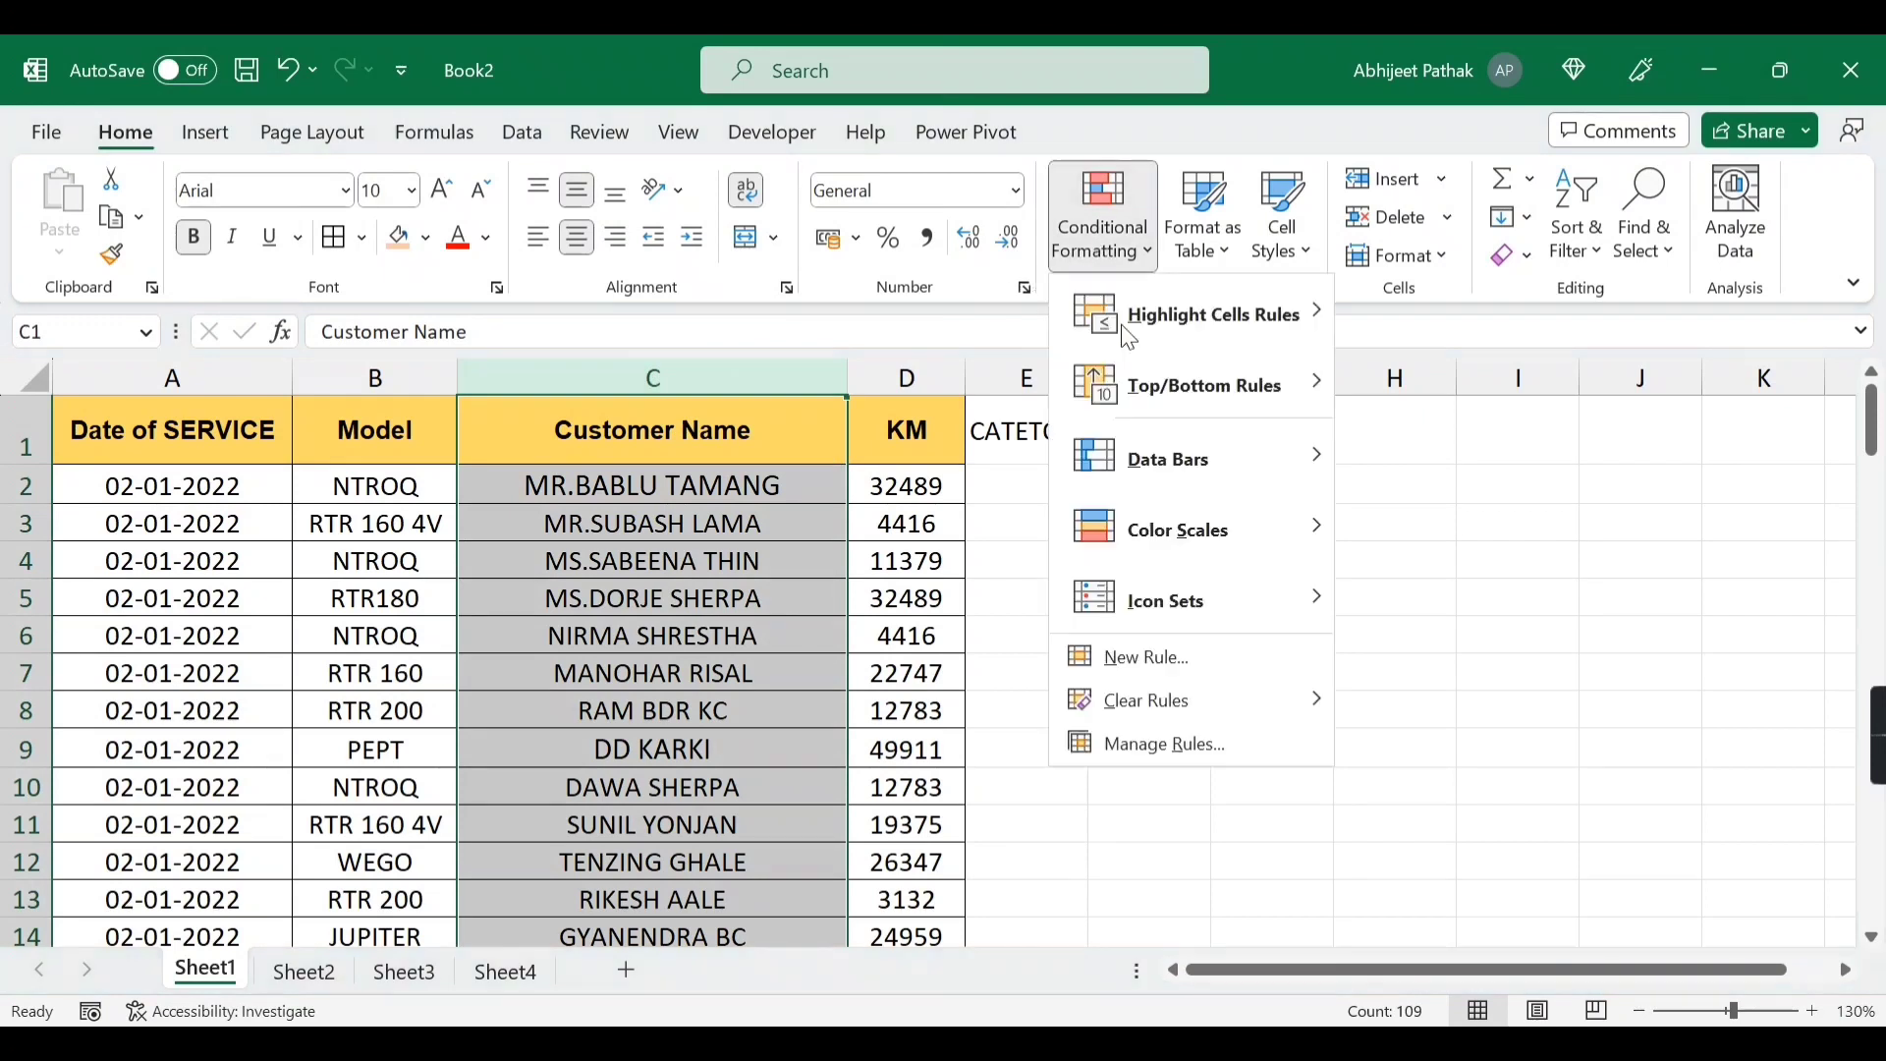
mouse_move(1184, 326)
click(1479, 602)
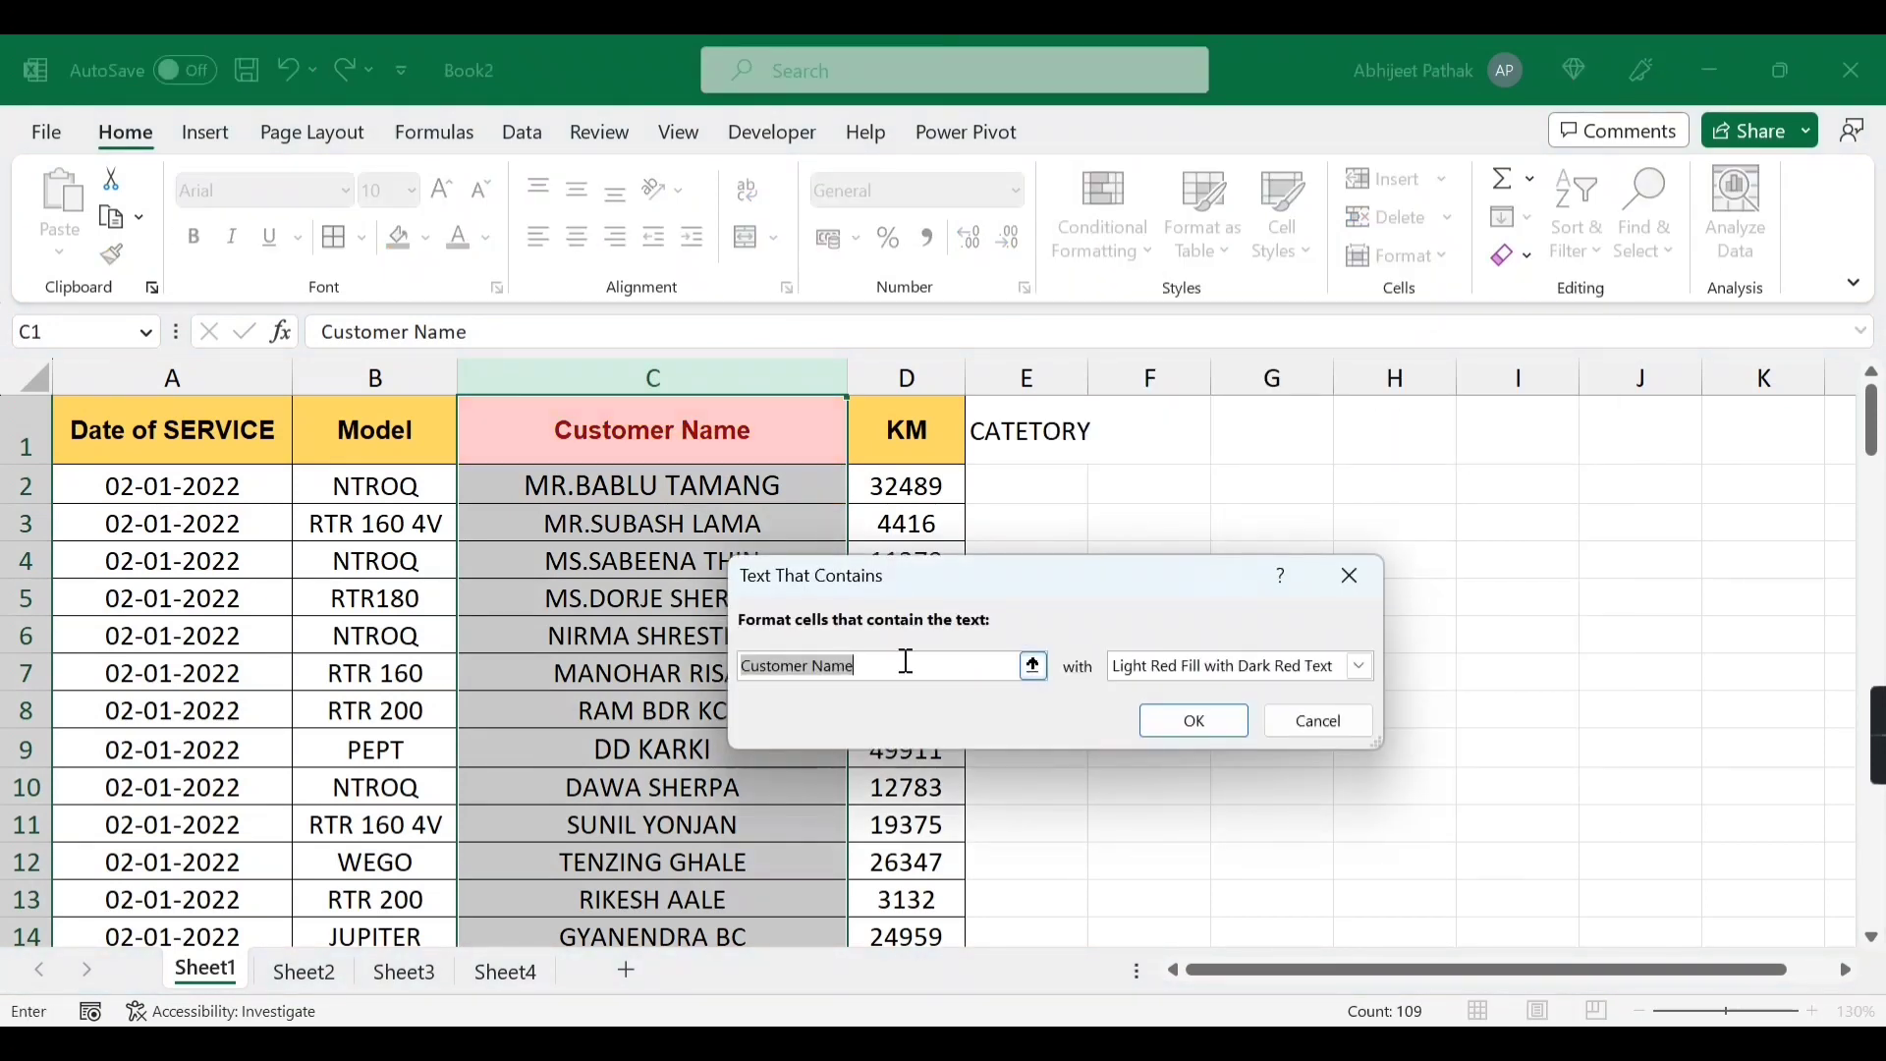
text(MR)
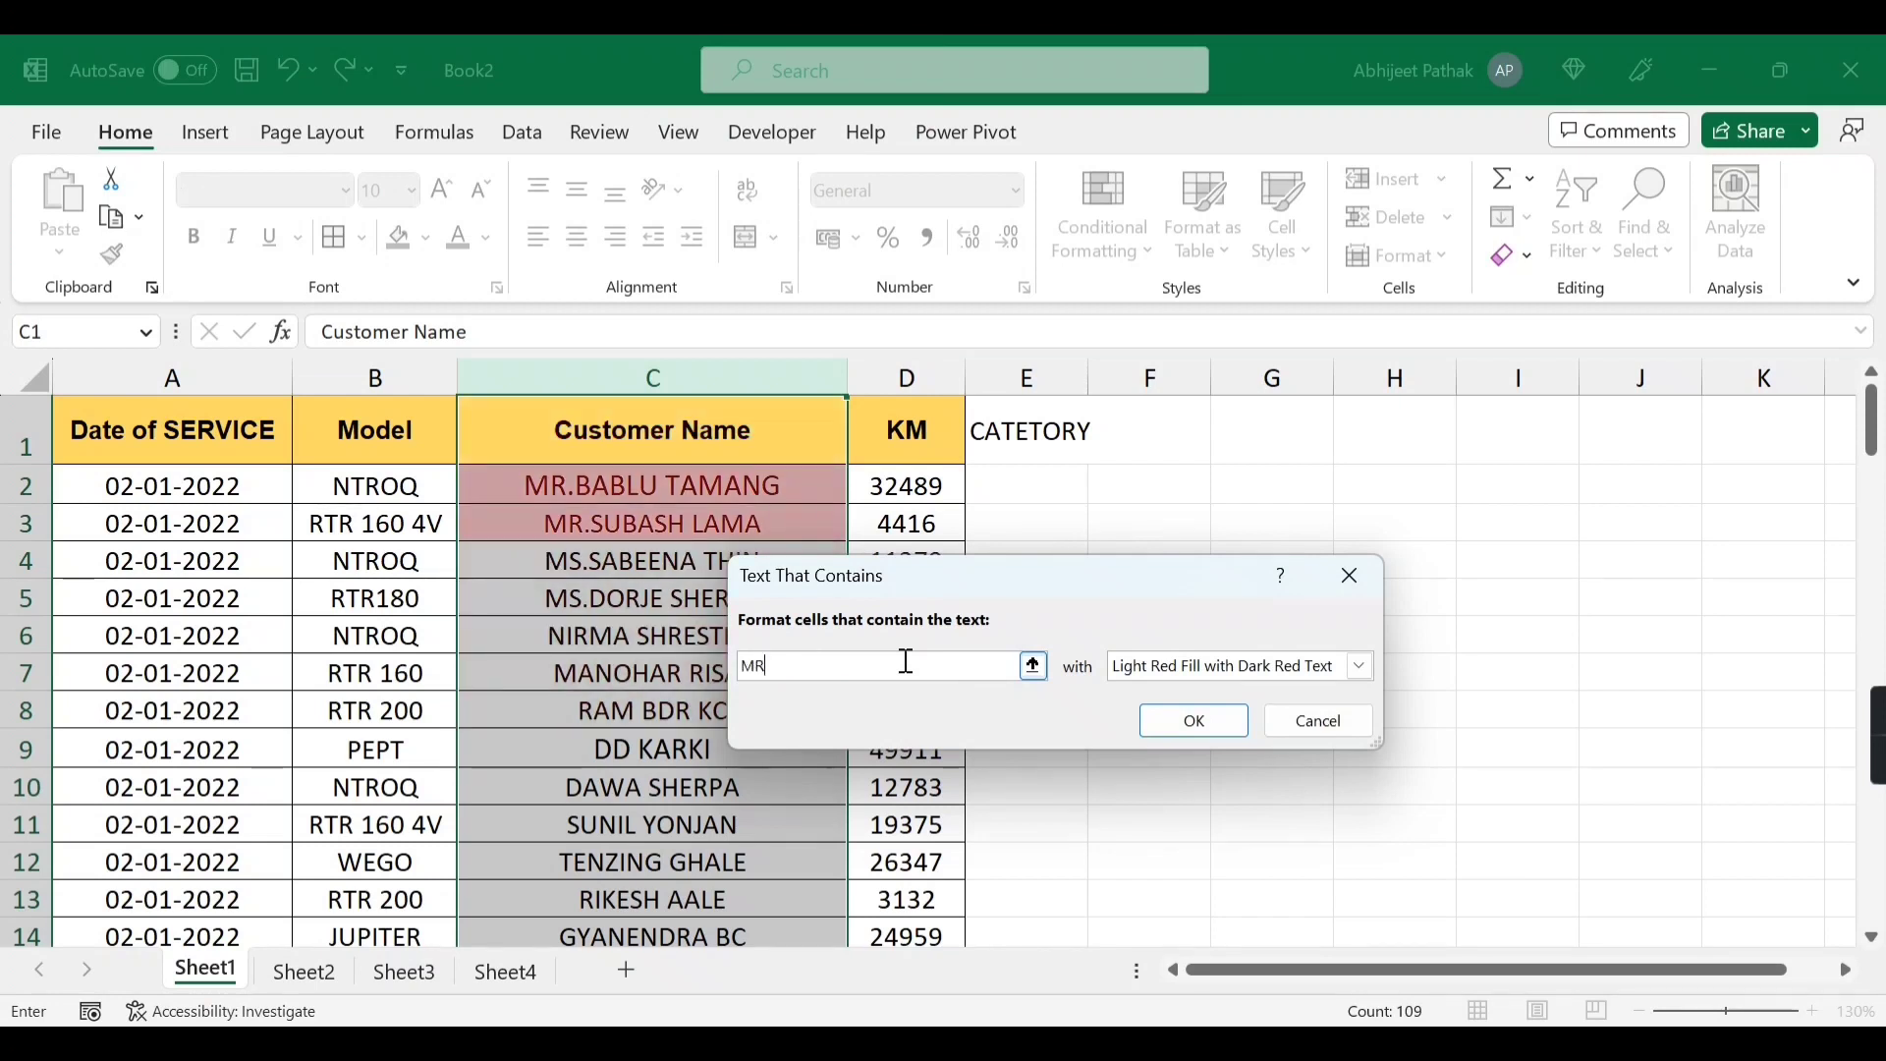
text(.)
click(1194, 722)
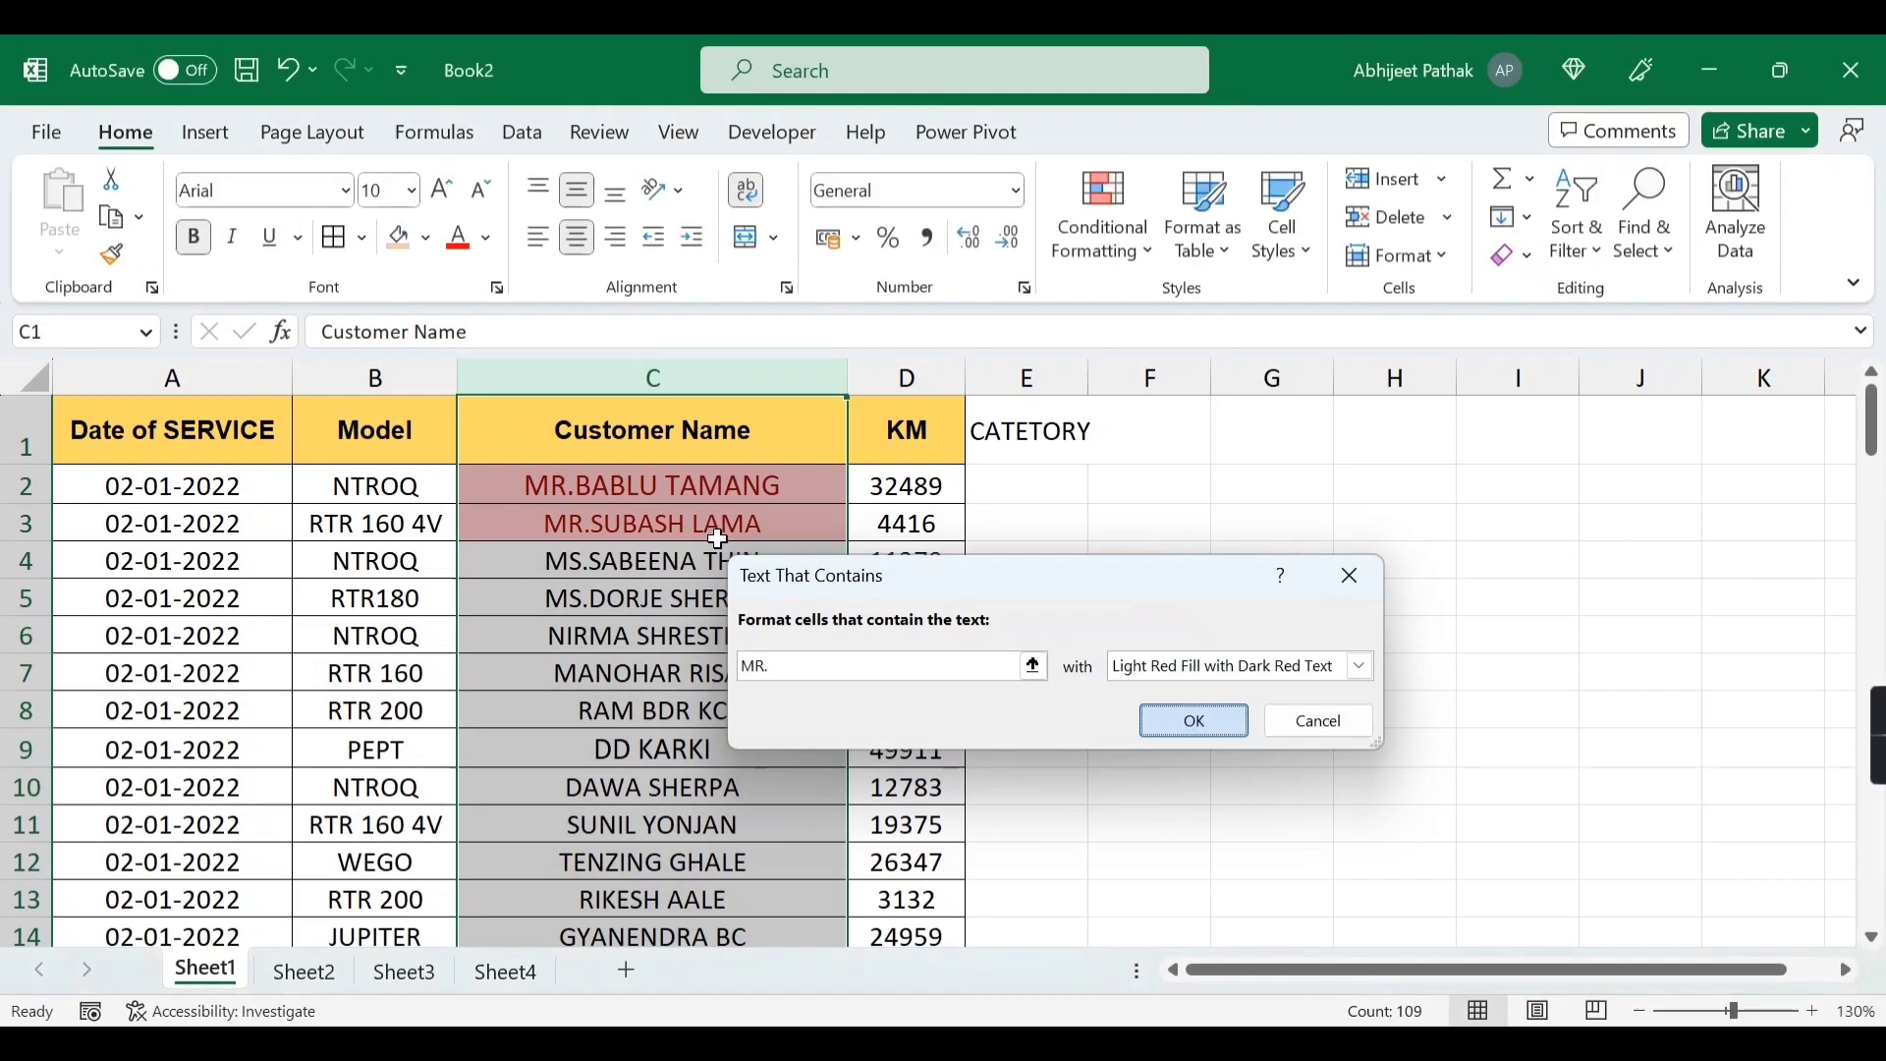
- Turn on filtering and filter the Customer Name column by the light red cell color
click(732, 444)
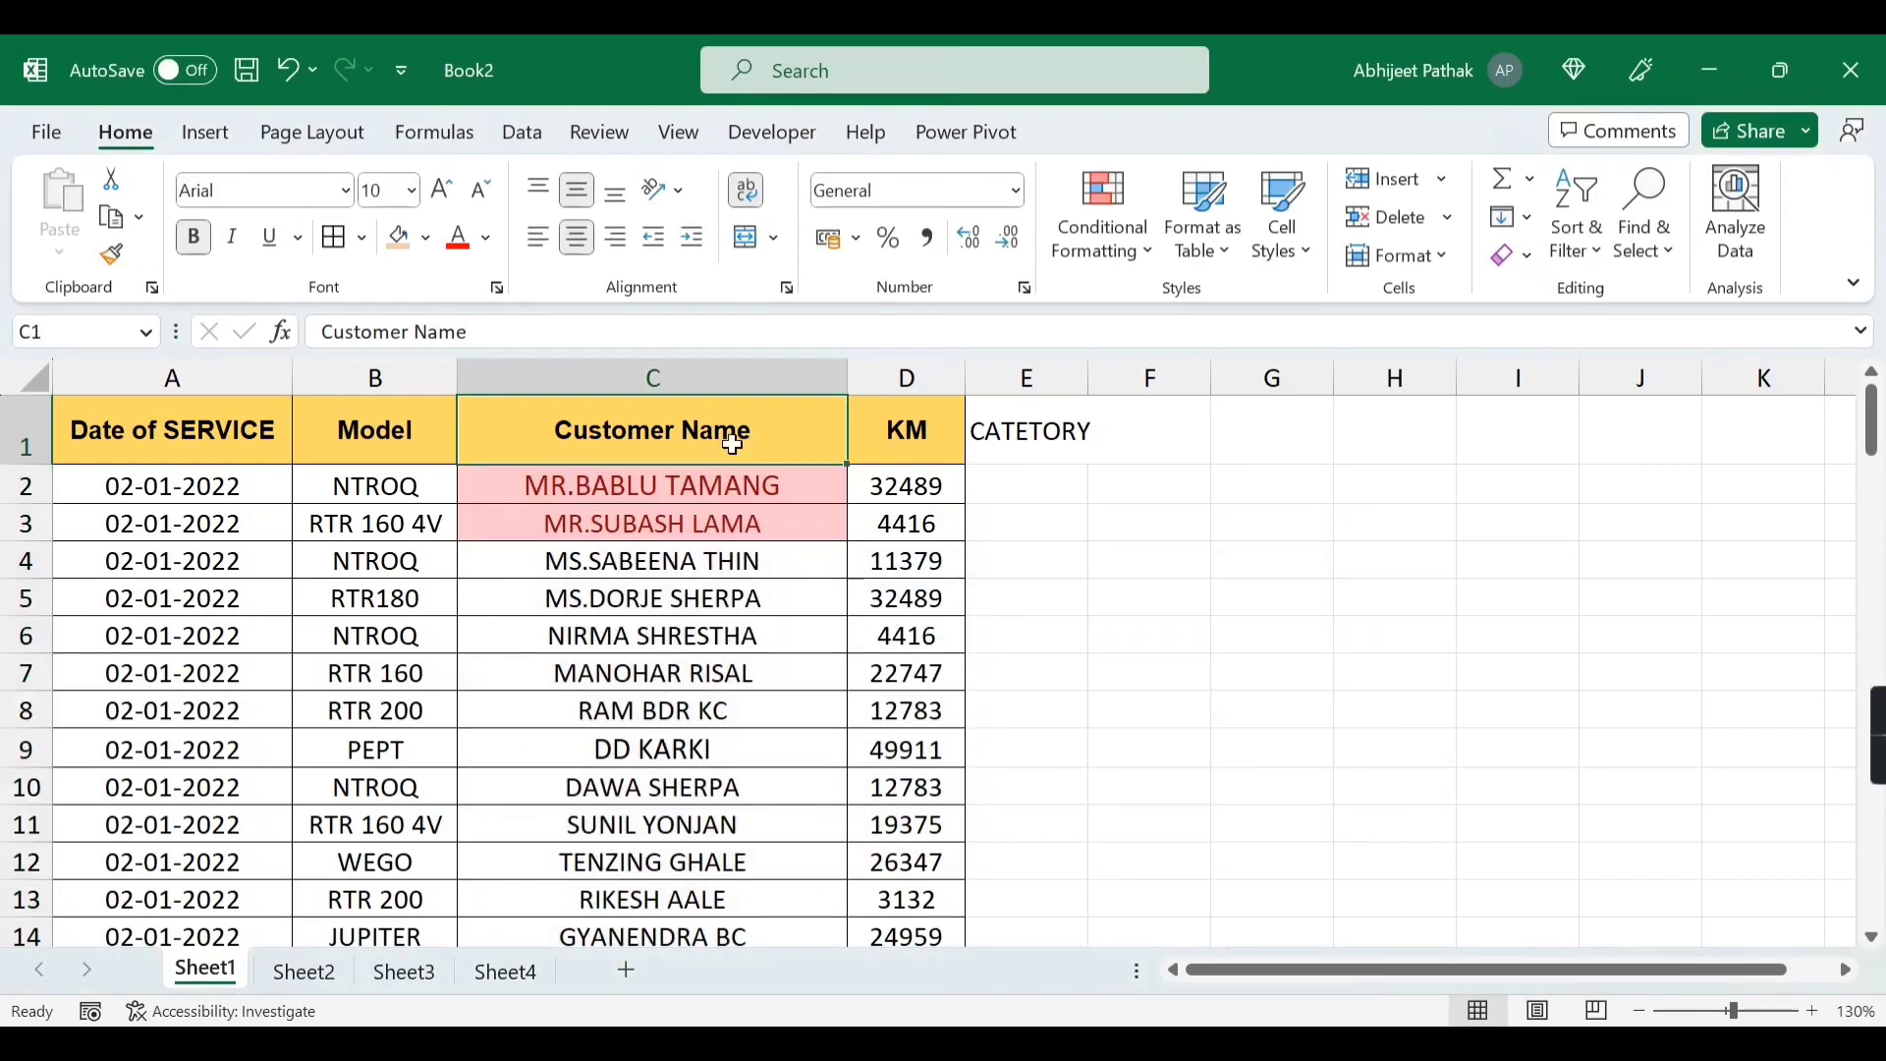
key(ctrl+shift+l)
click(835, 452)
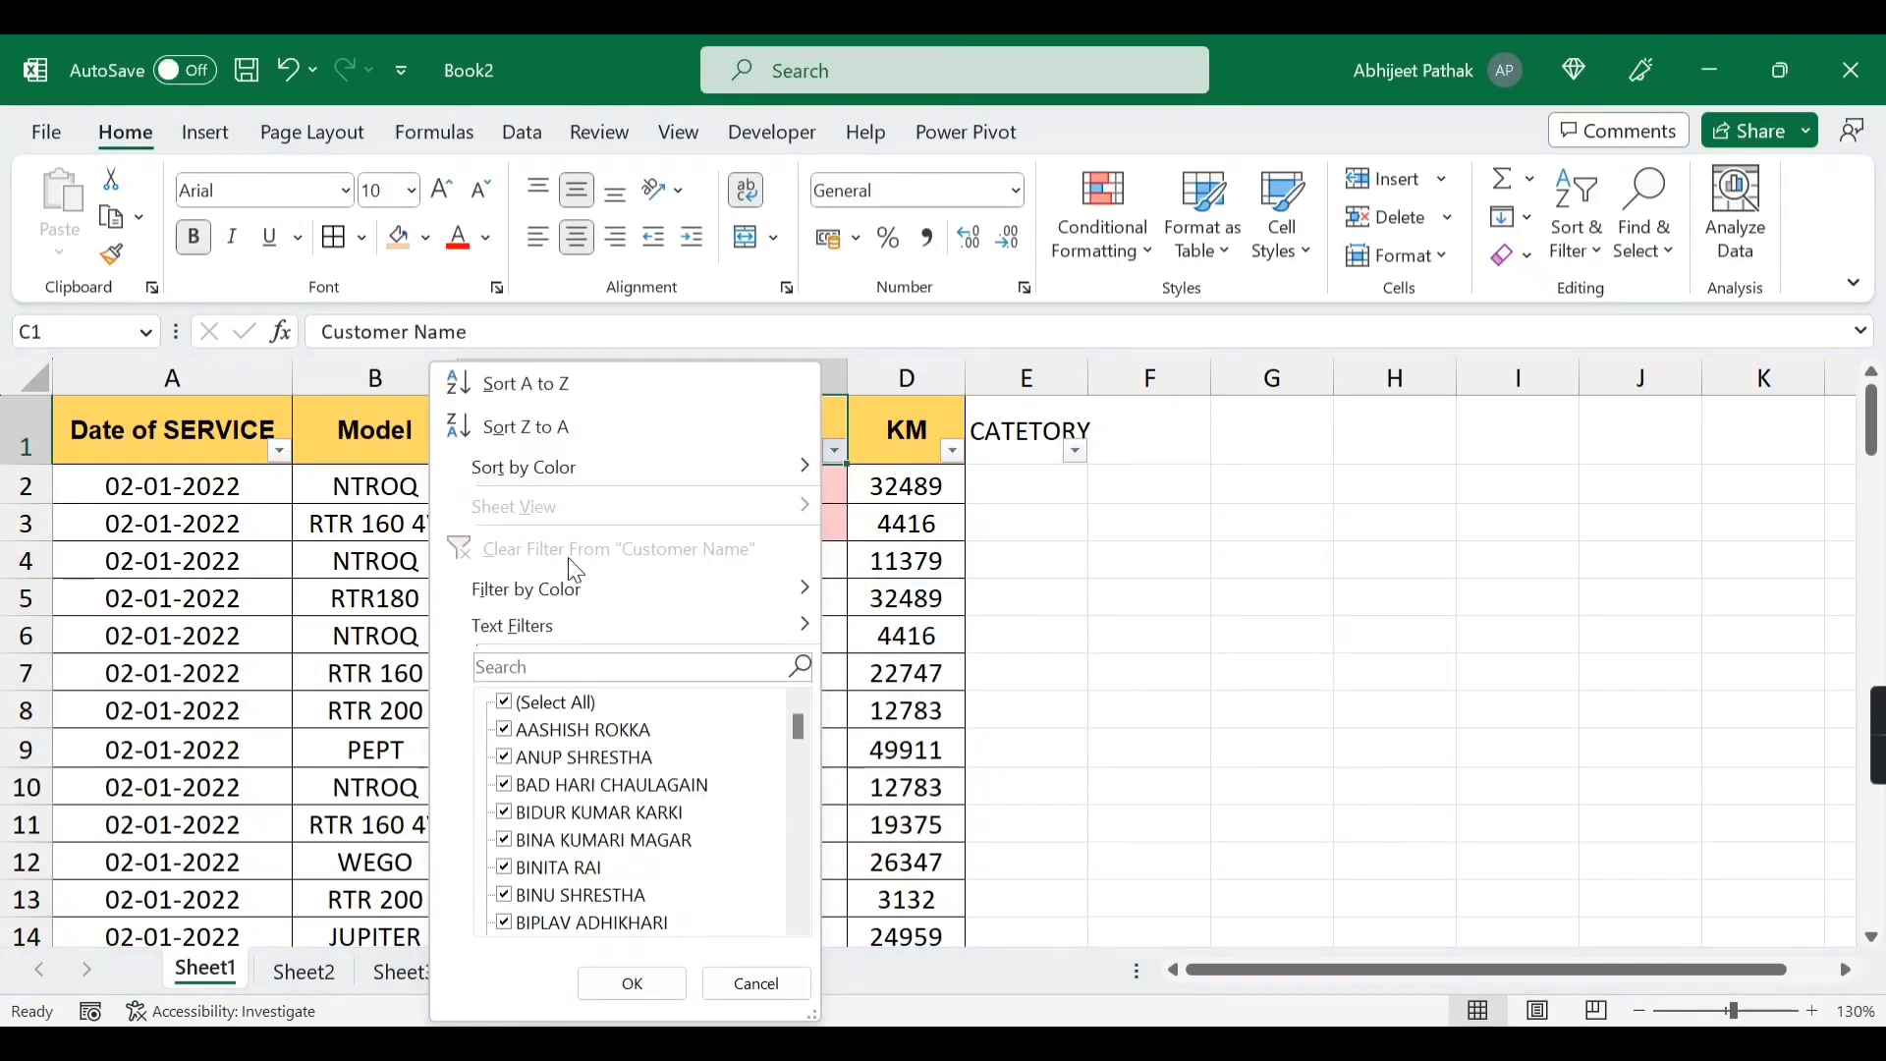
mouse_move(811, 599)
click(911, 634)
- Enter MALE in cell E2 and copy it to E3 for the filtered customer rows
click(1023, 488)
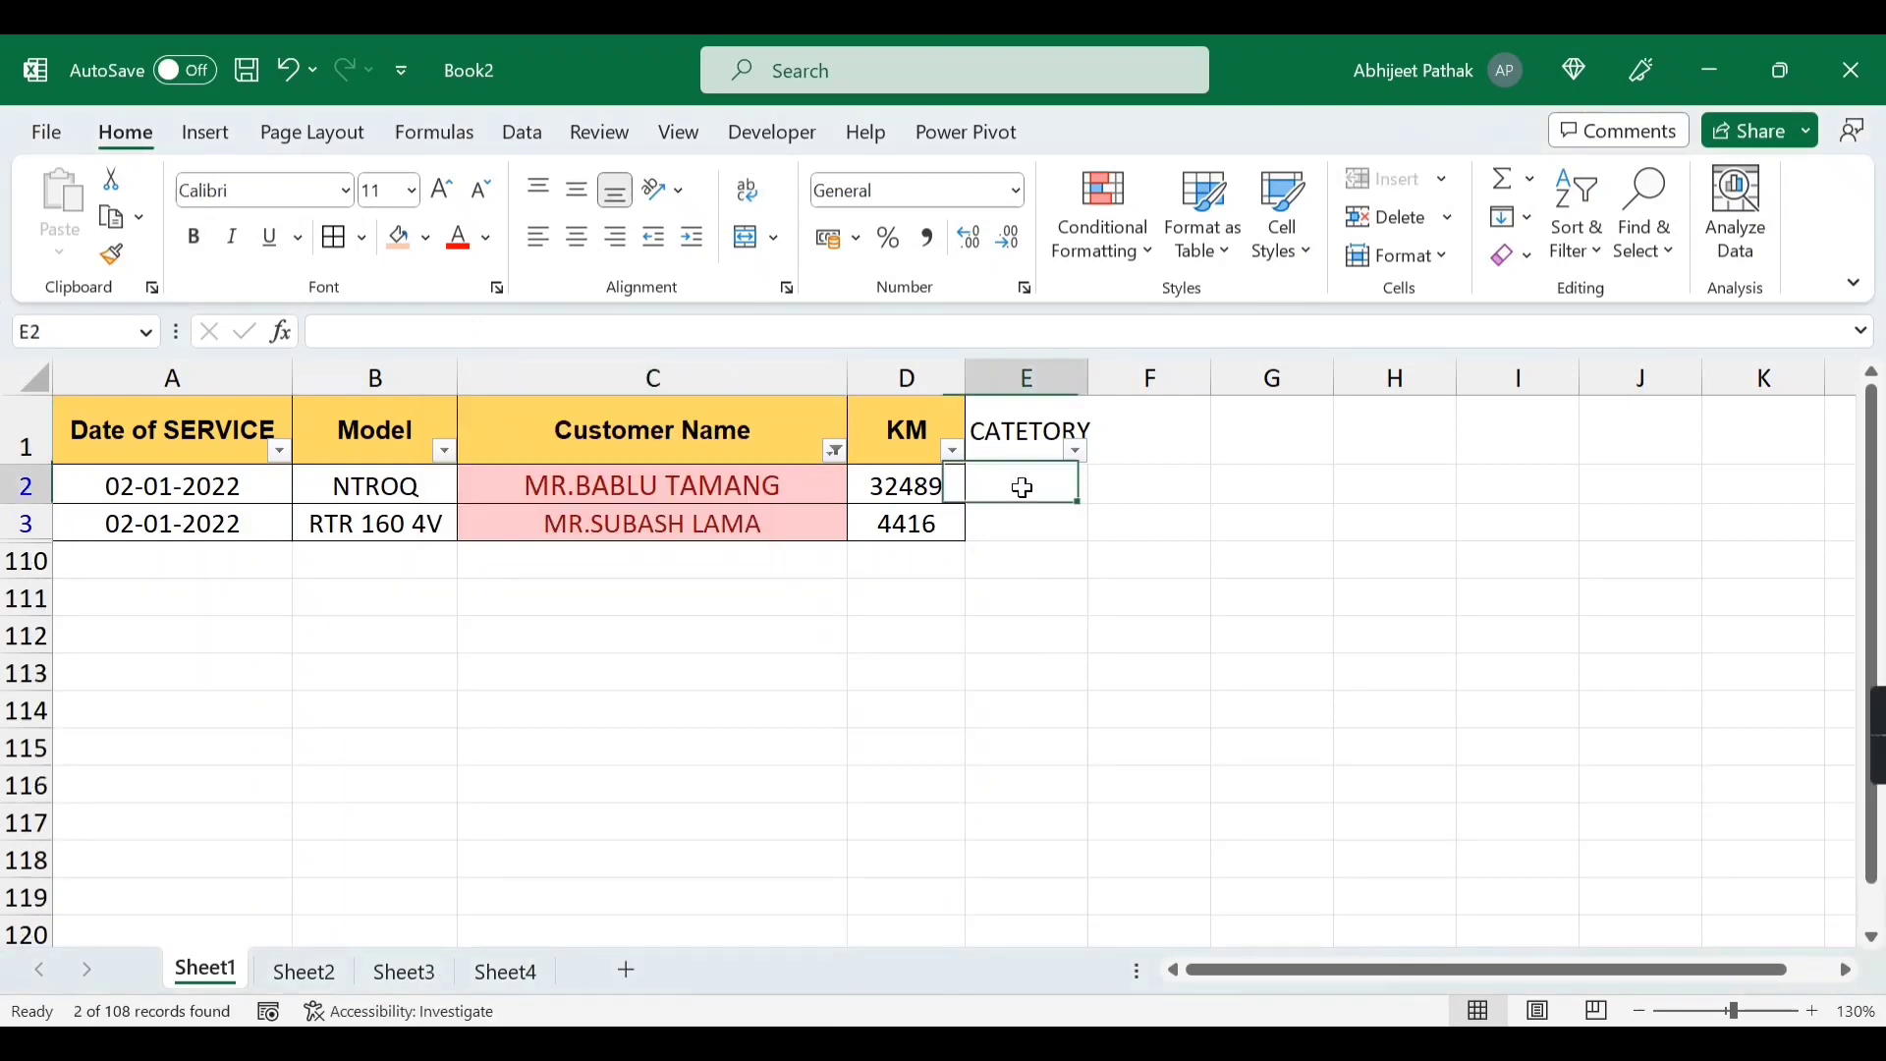
text(MALE)
key(ctrl+Return)
key(ctrl+c)
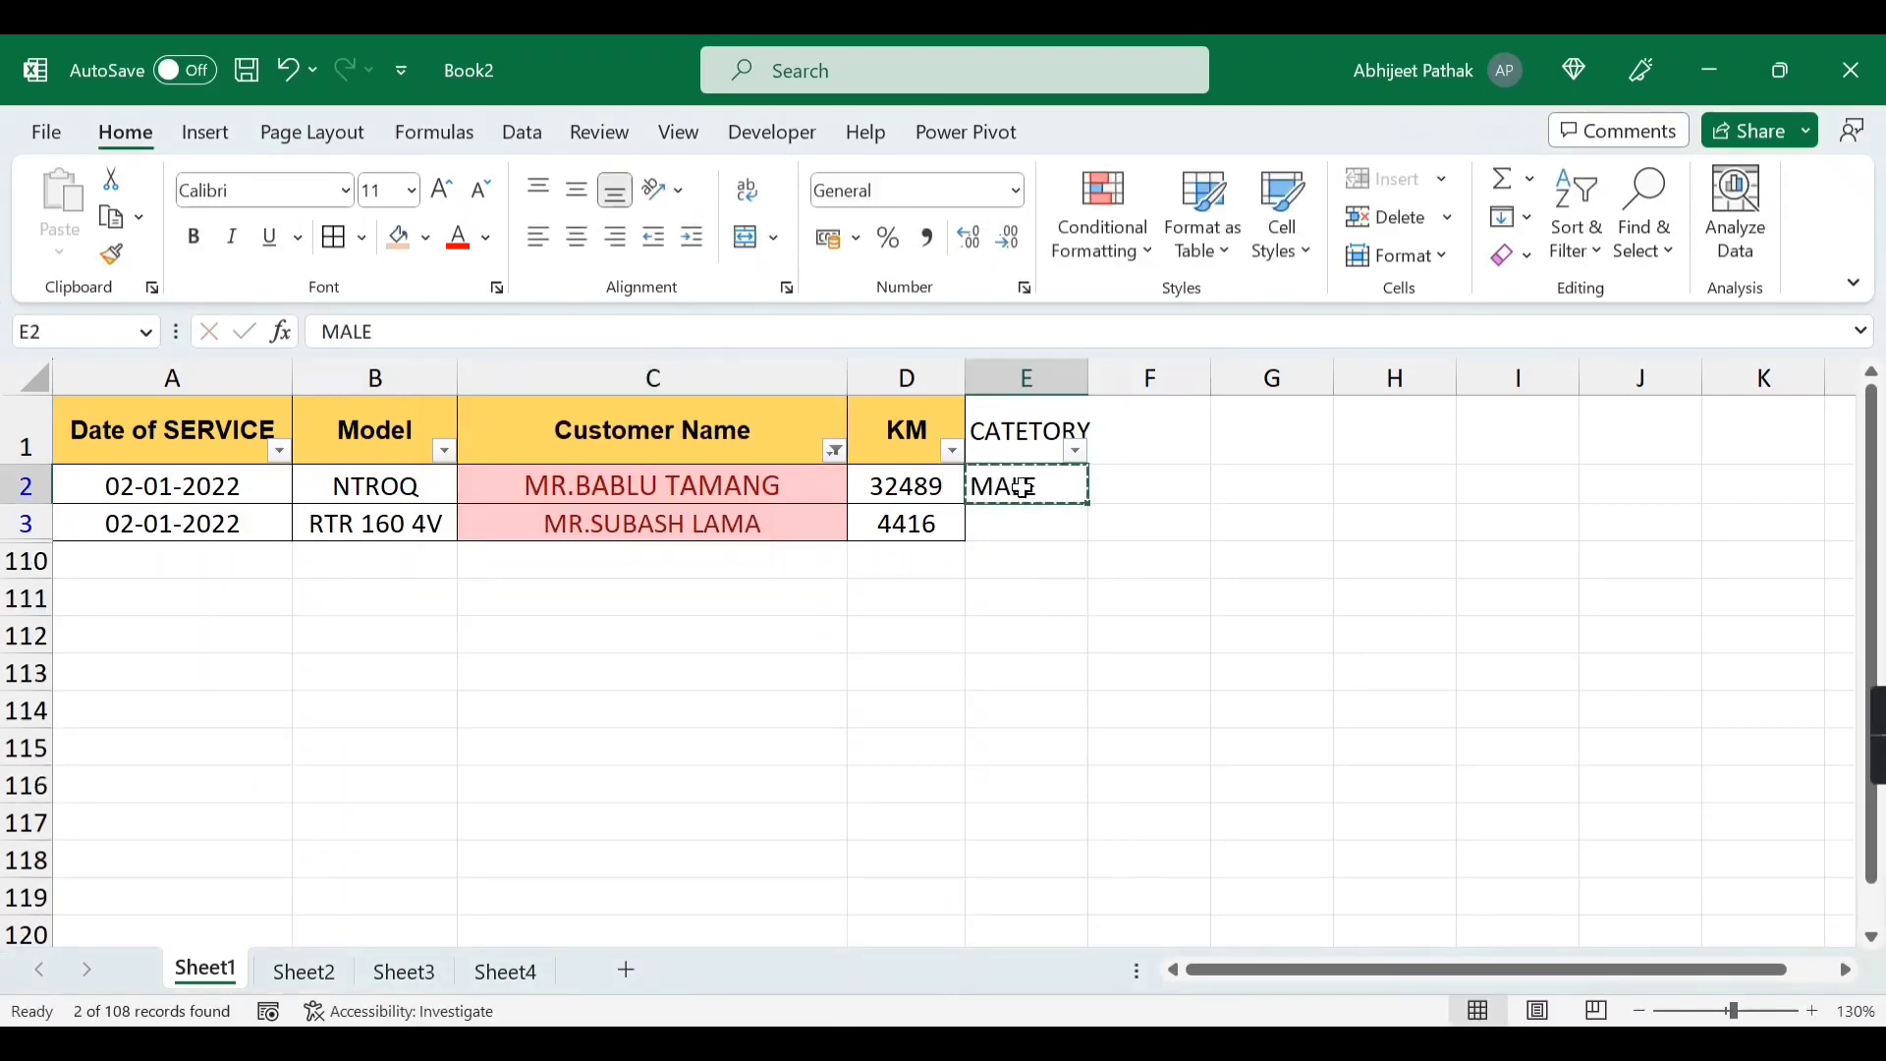
key(Down)
key(ctrl+v)
- Turn off filtering on the table and clear the contents of column E
click(651, 458)
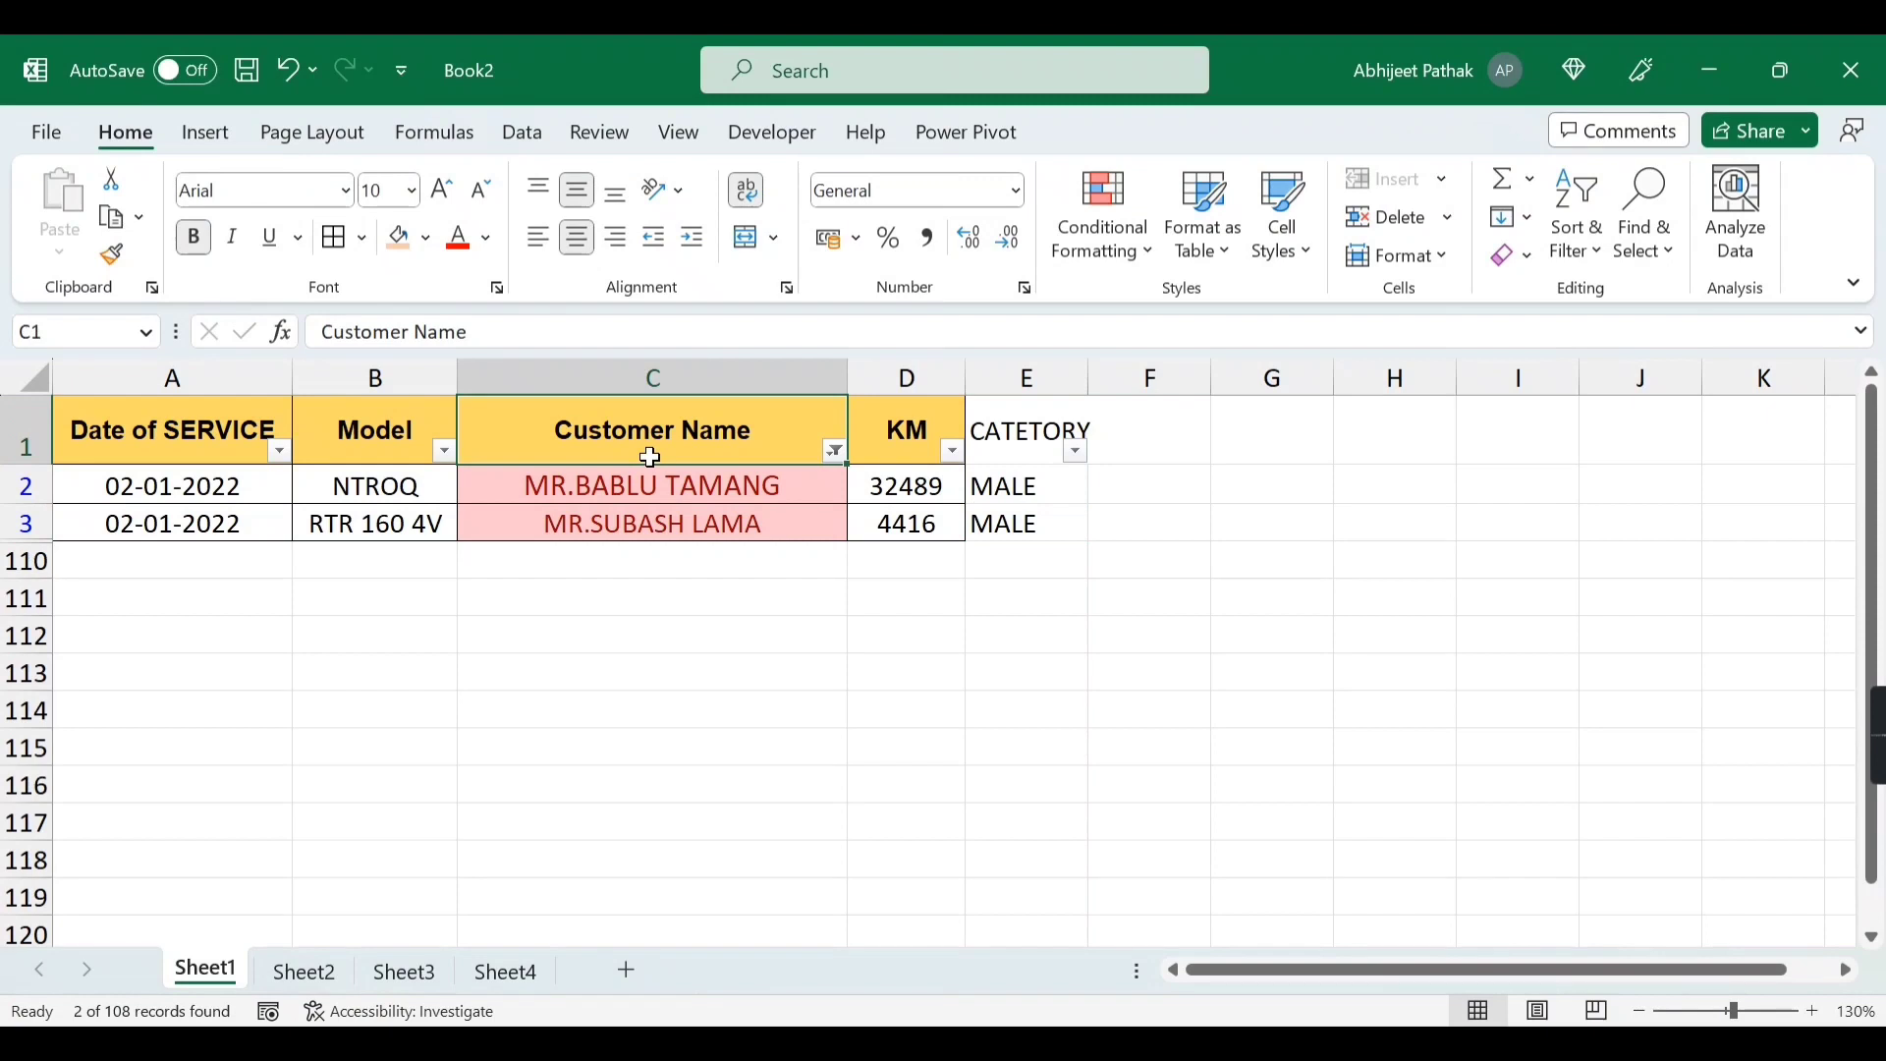
key(ctrl+shift+l)
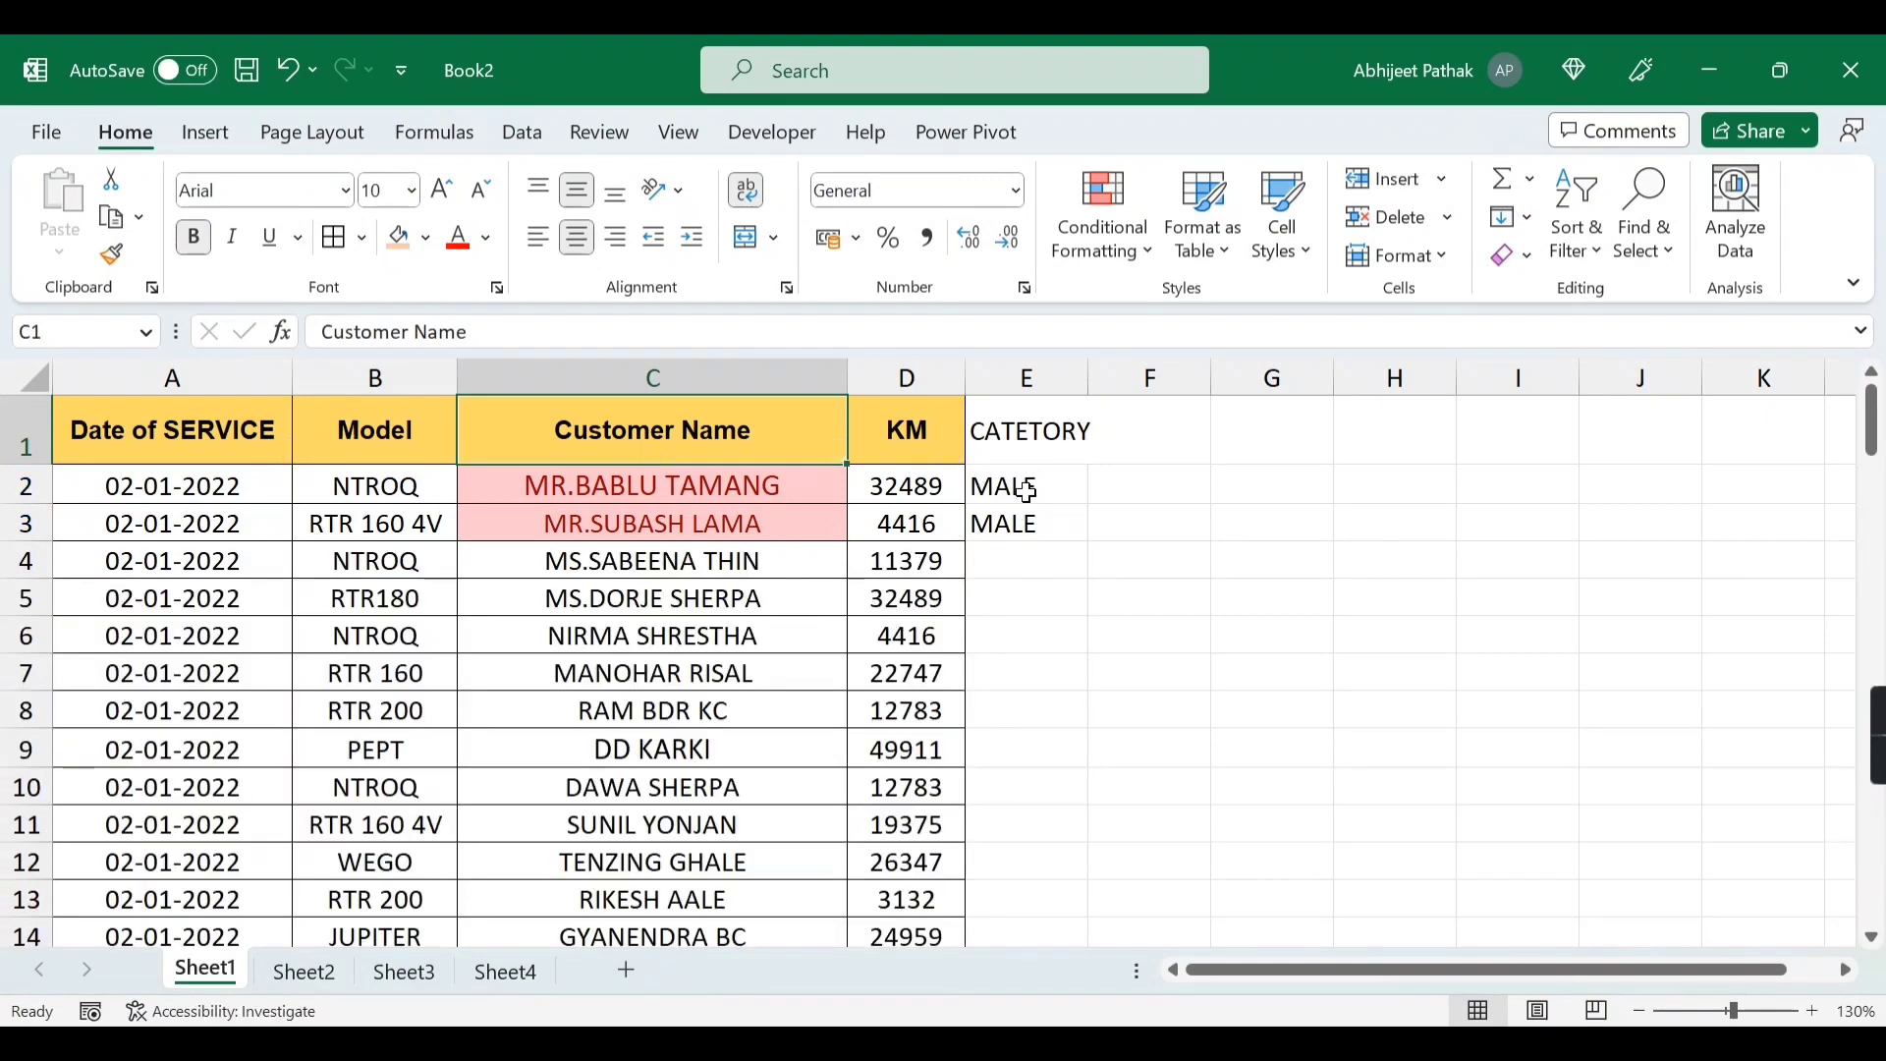
click(1027, 488)
click(690, 428)
click(1019, 375)
right_click(1022, 377)
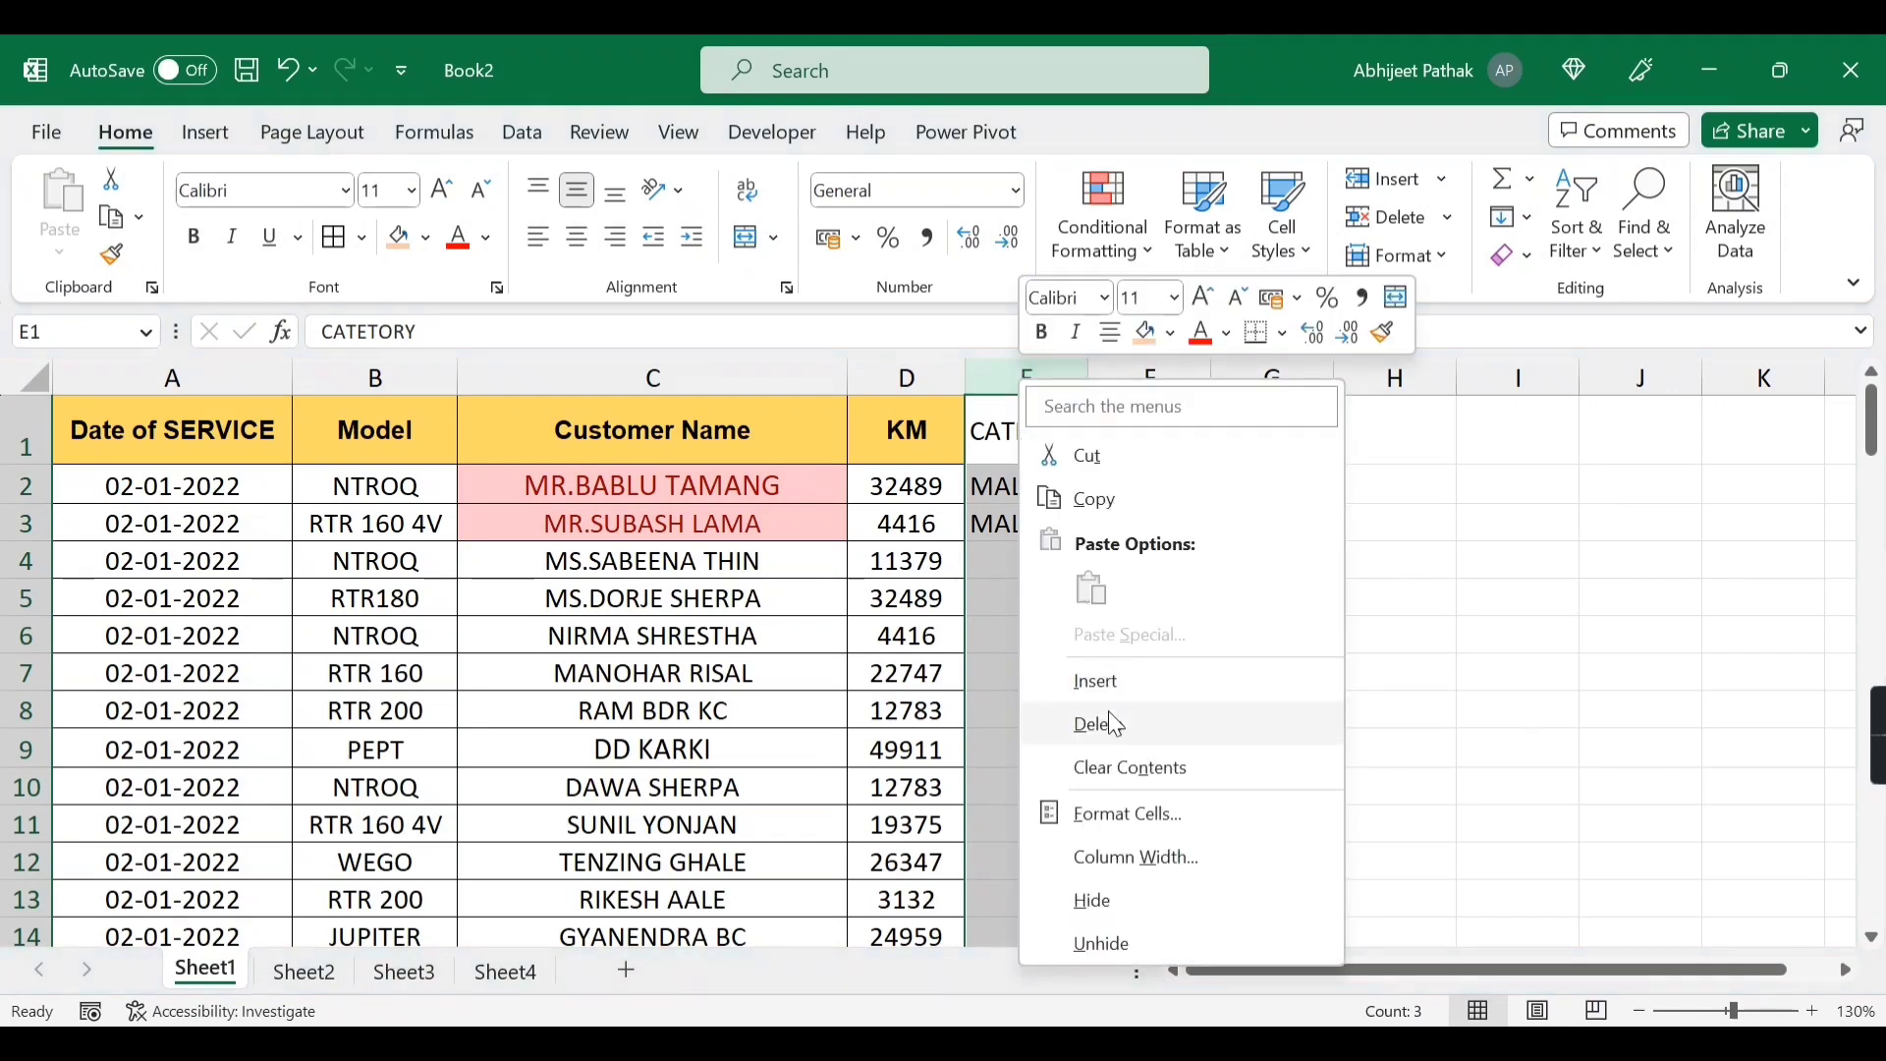
key(Escape)
key(Delete)
- Undo the MALE entries, the color filter, the "MR." text rule and the CATETORY header
key(ctrl+z)
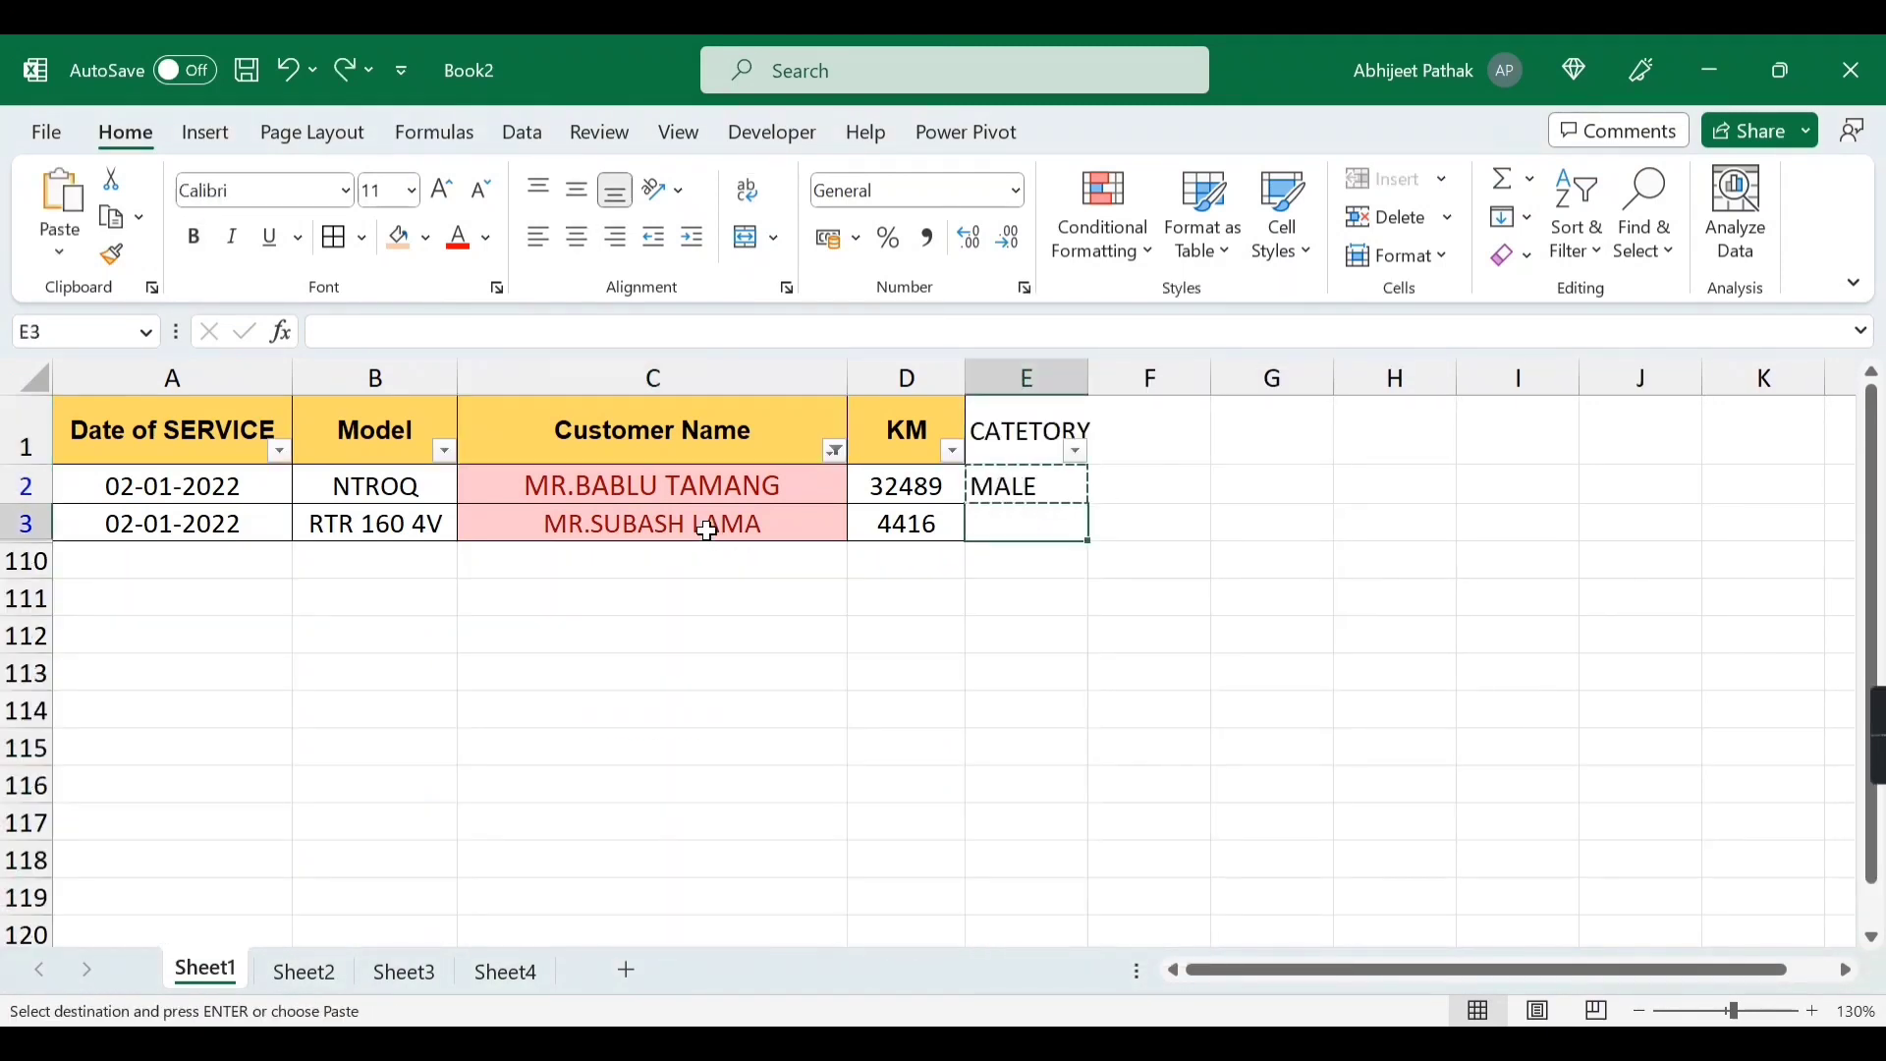
key(ctrl+z)
key(ctrl+z)
key(ctrl+z)
key(ctrl+z)
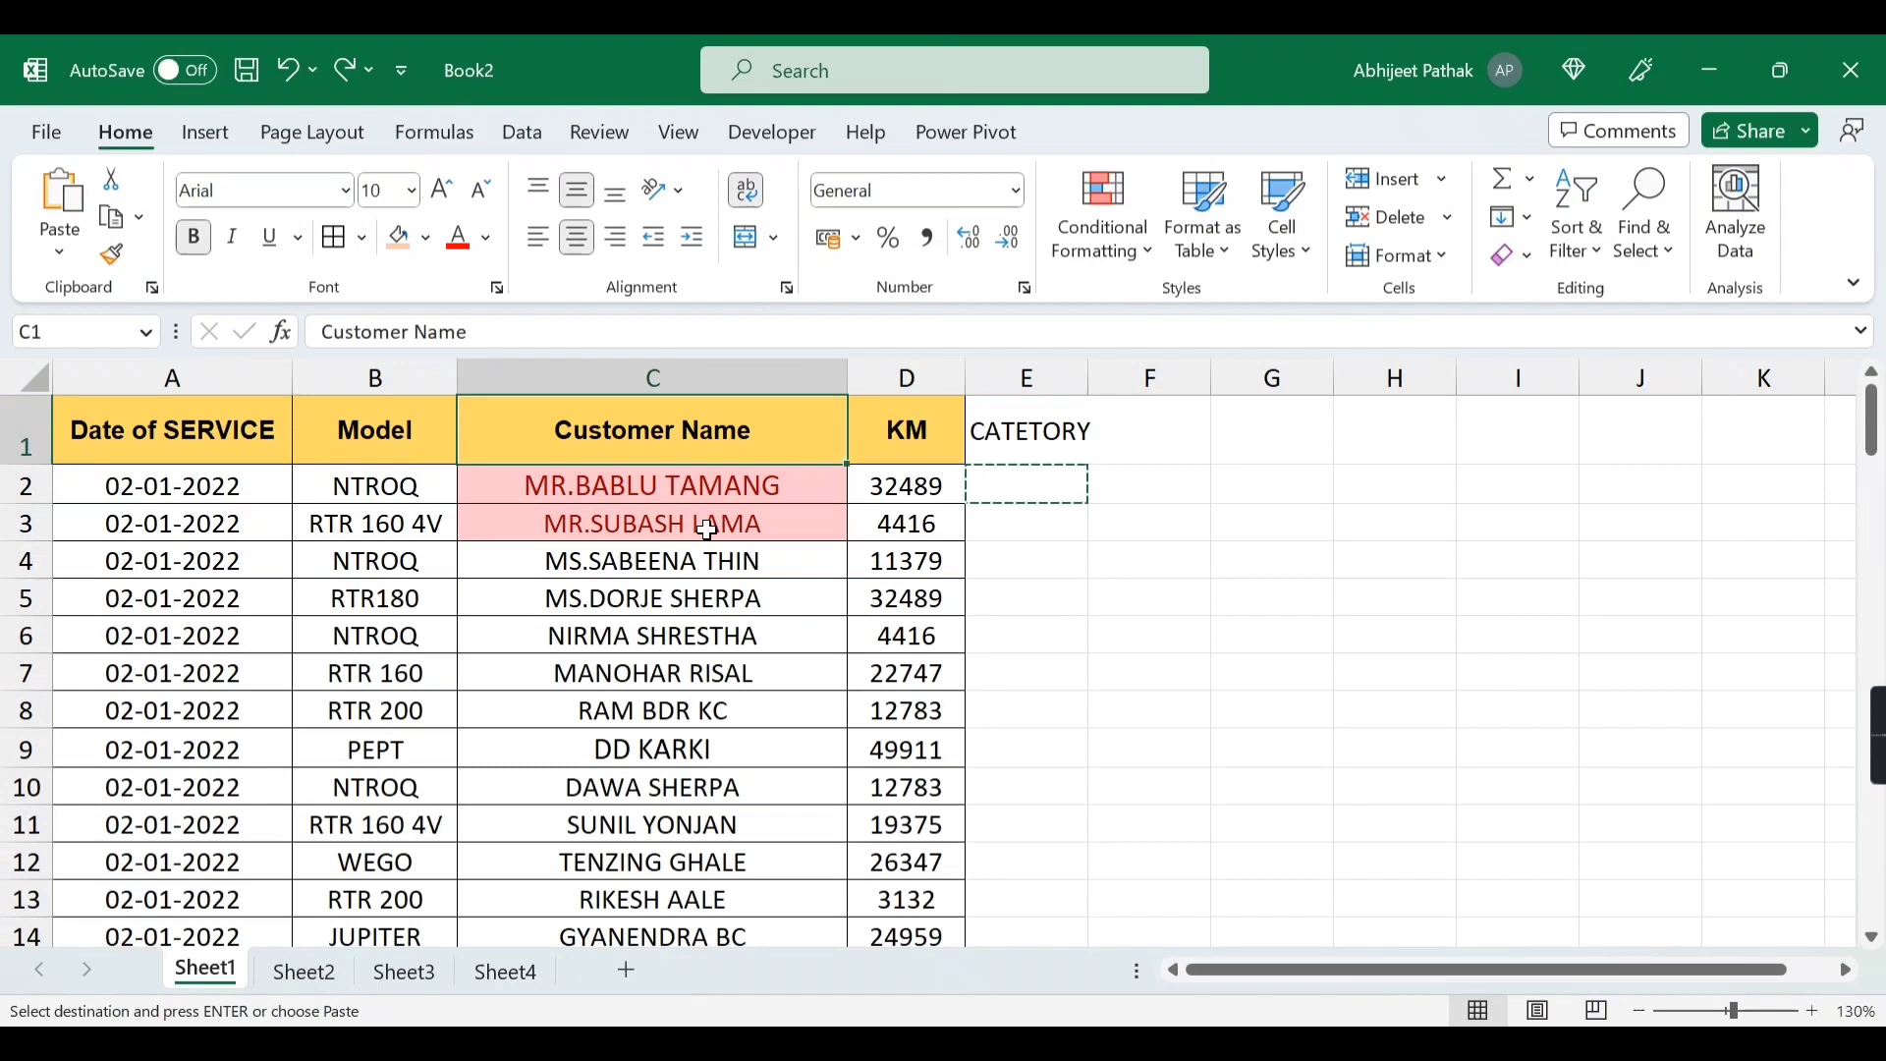
click(906, 486)
click(1102, 216)
mouse_move(1194, 321)
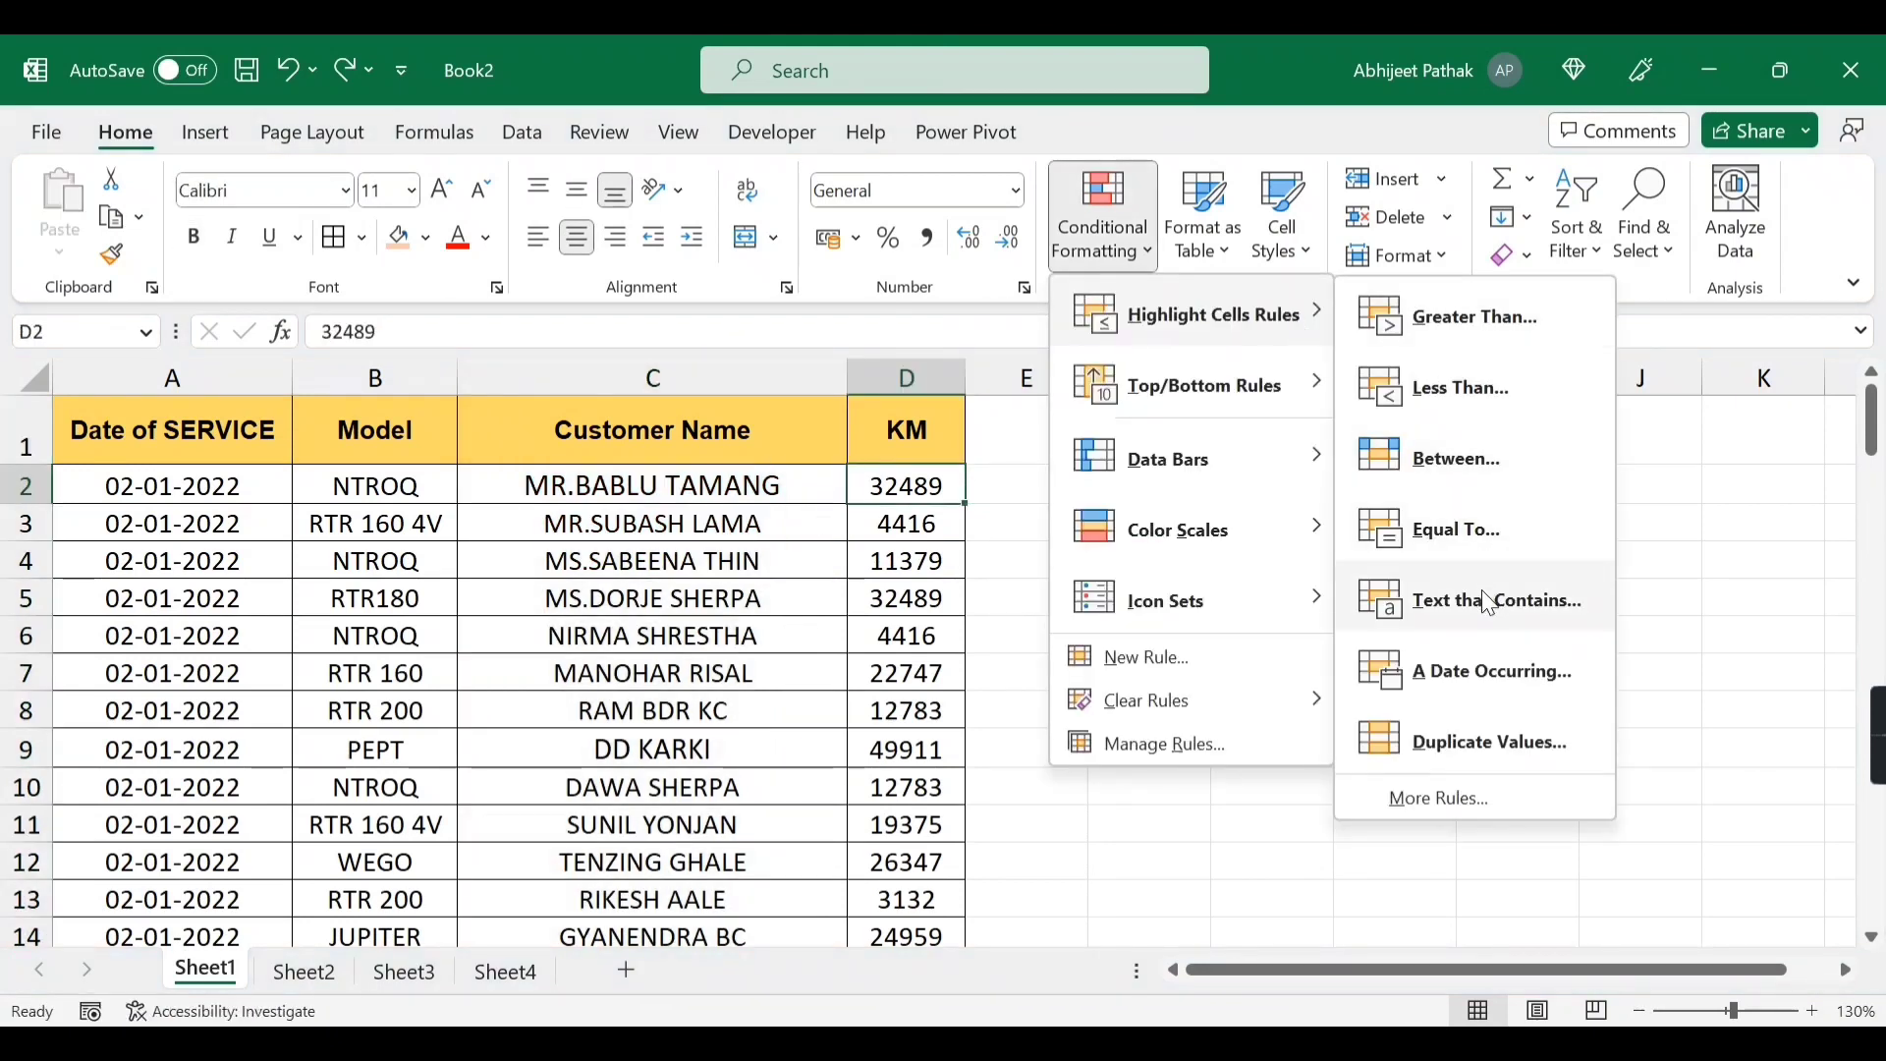
click(1476, 674)
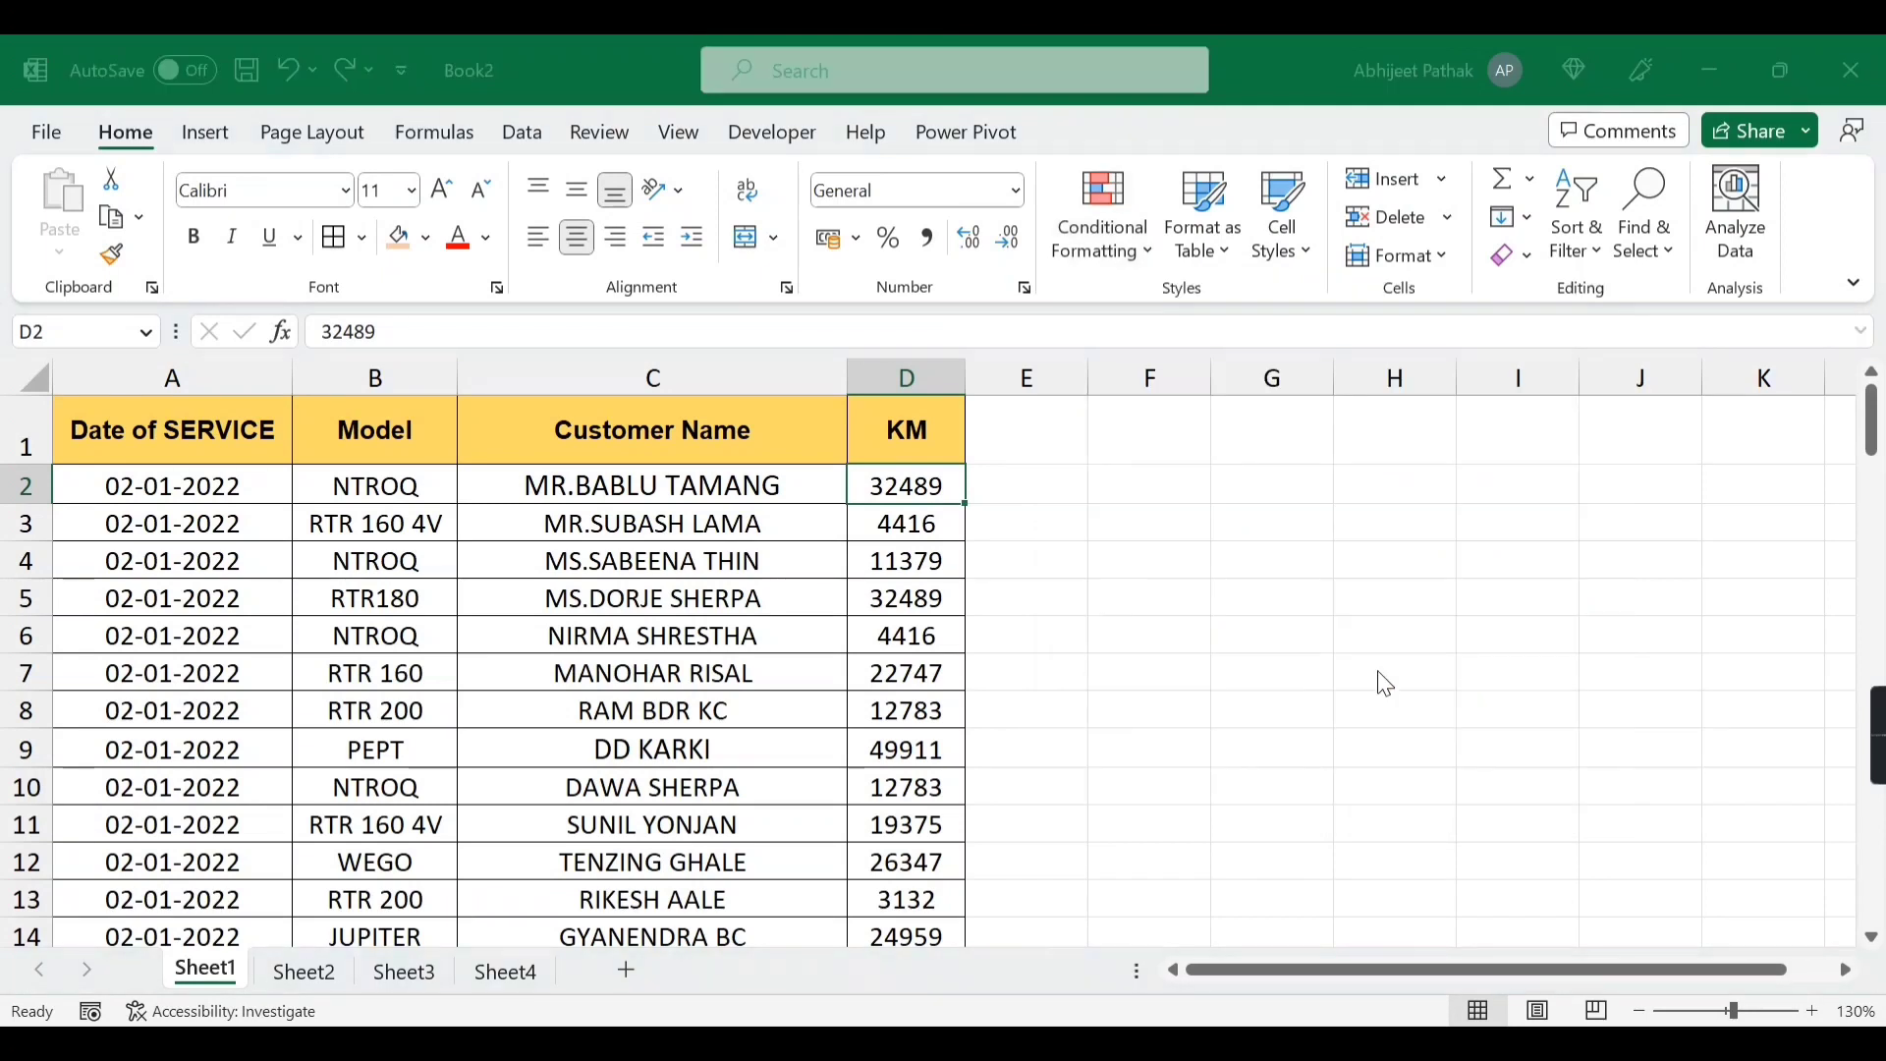
drag(1276, 386, 485, 445)
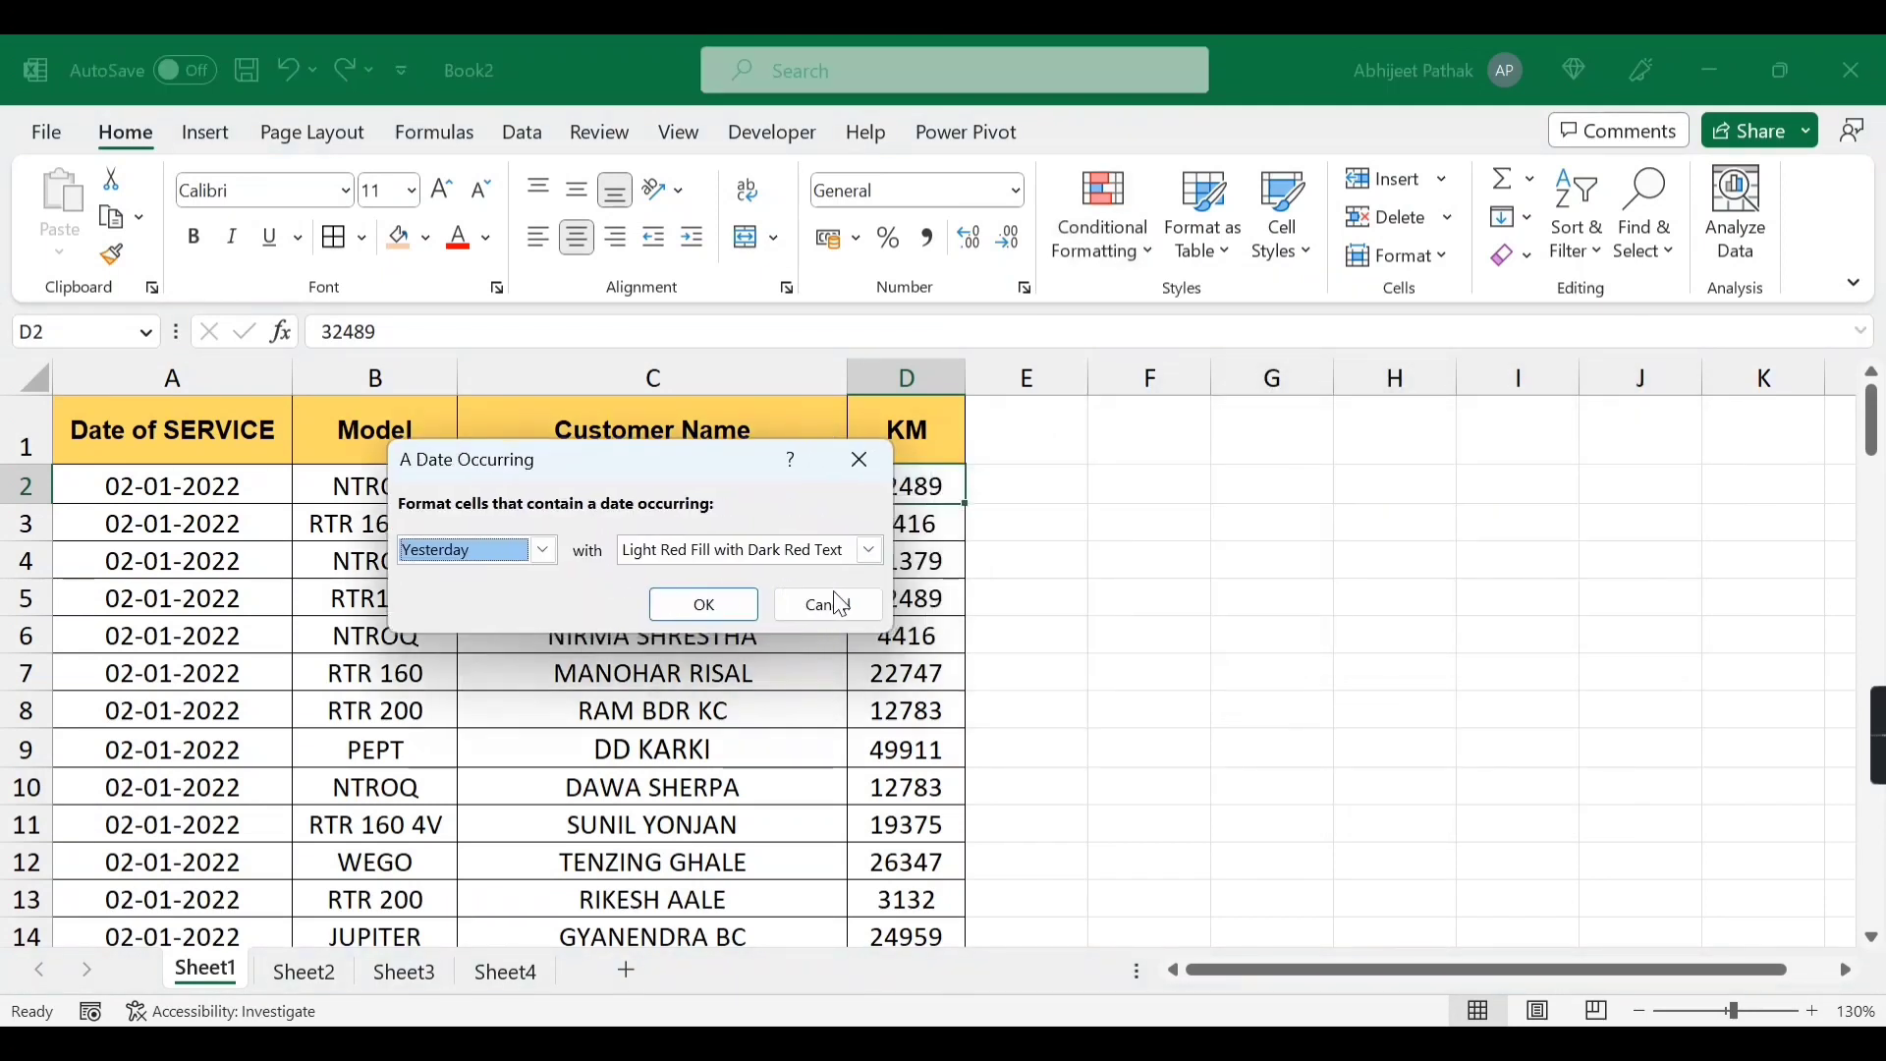
click(864, 601)
- Apply an A Date Occurring rule for Yesterday to the Date of SERVICE column with Light Red Fill with Dark Red Text
click(173, 377)
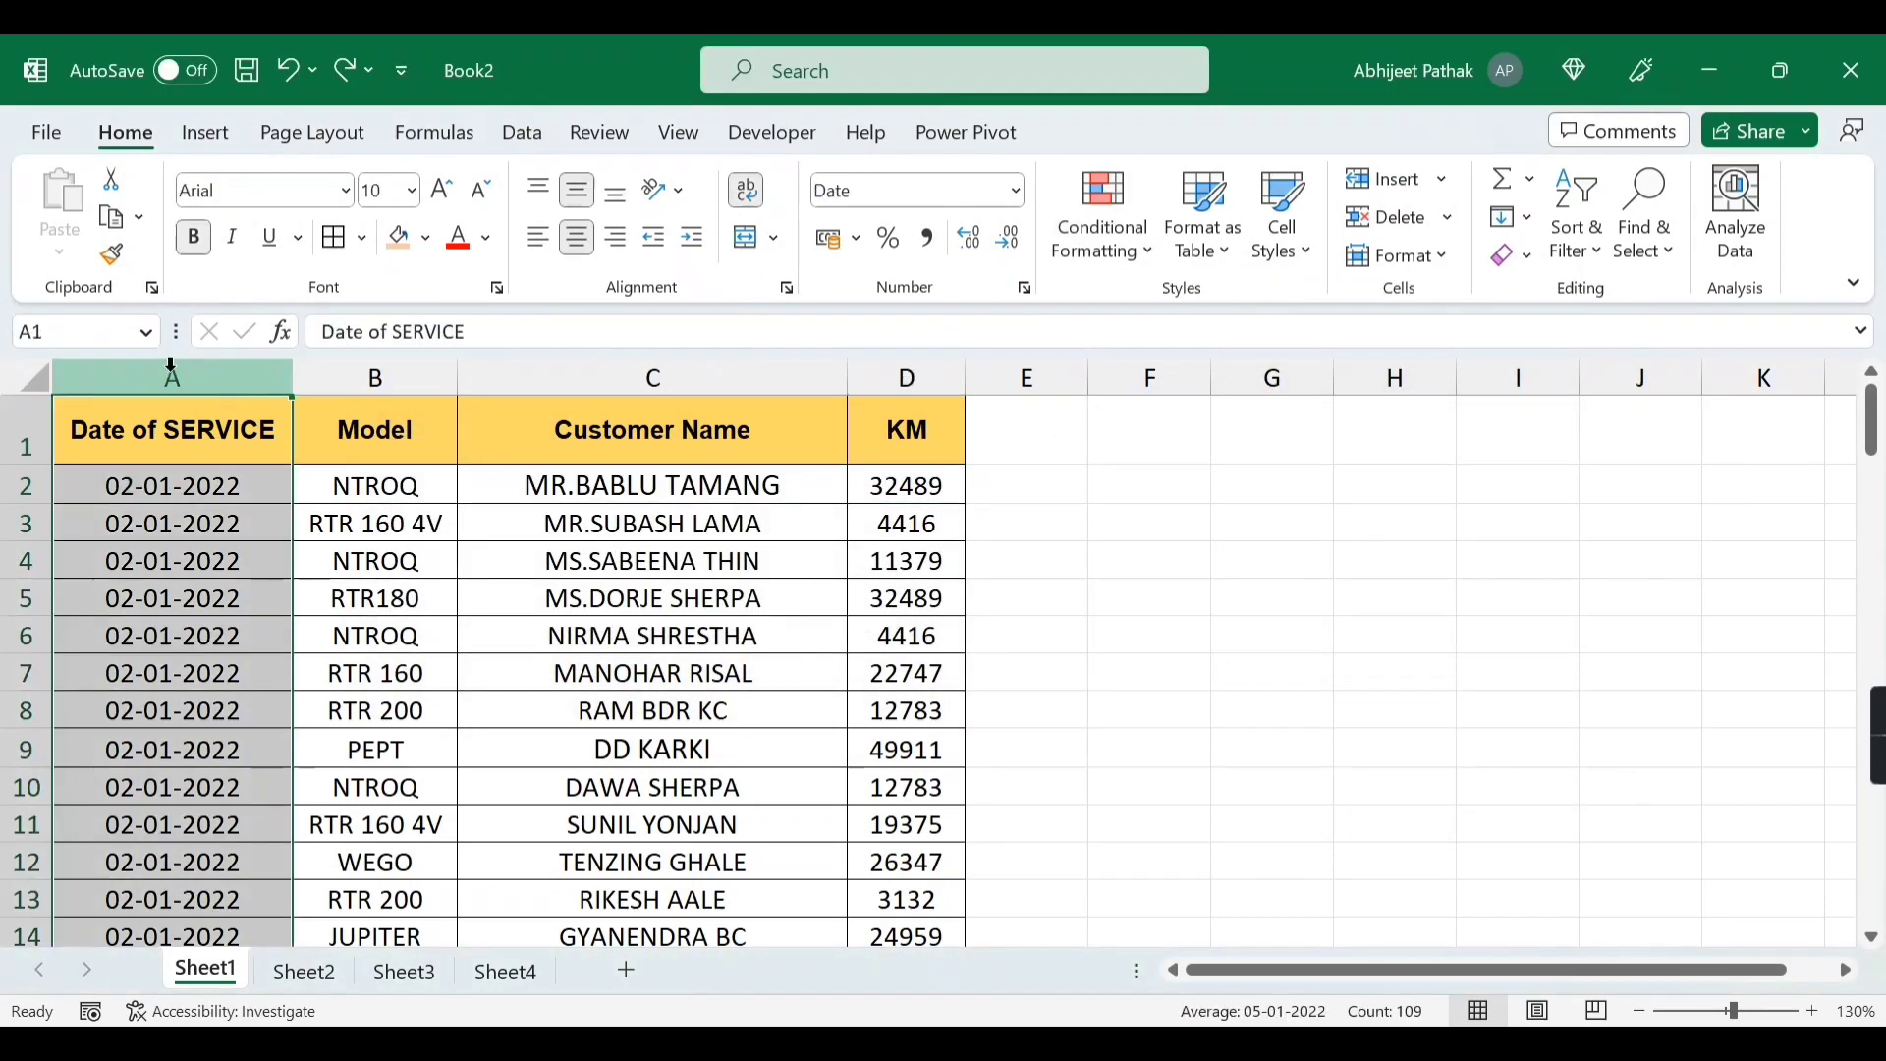
click(1151, 263)
mouse_move(1228, 332)
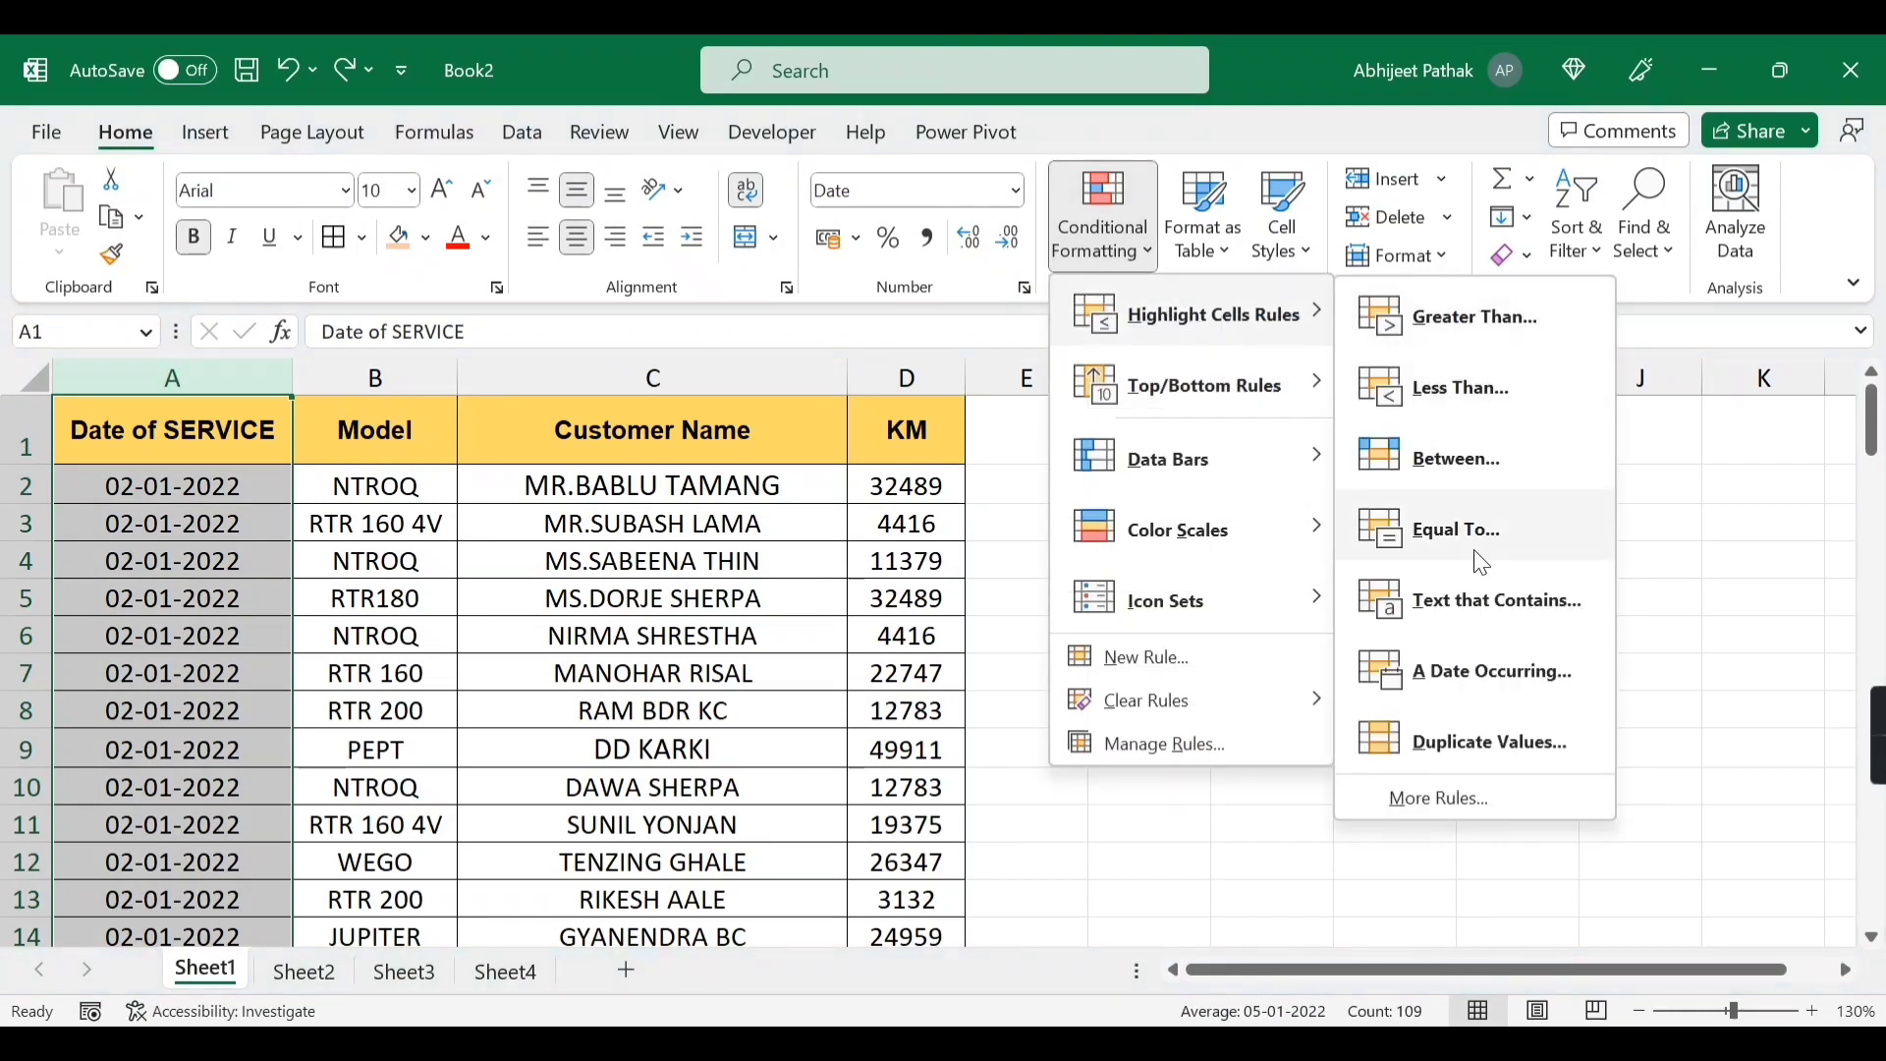
click(1455, 676)
click(501, 547)
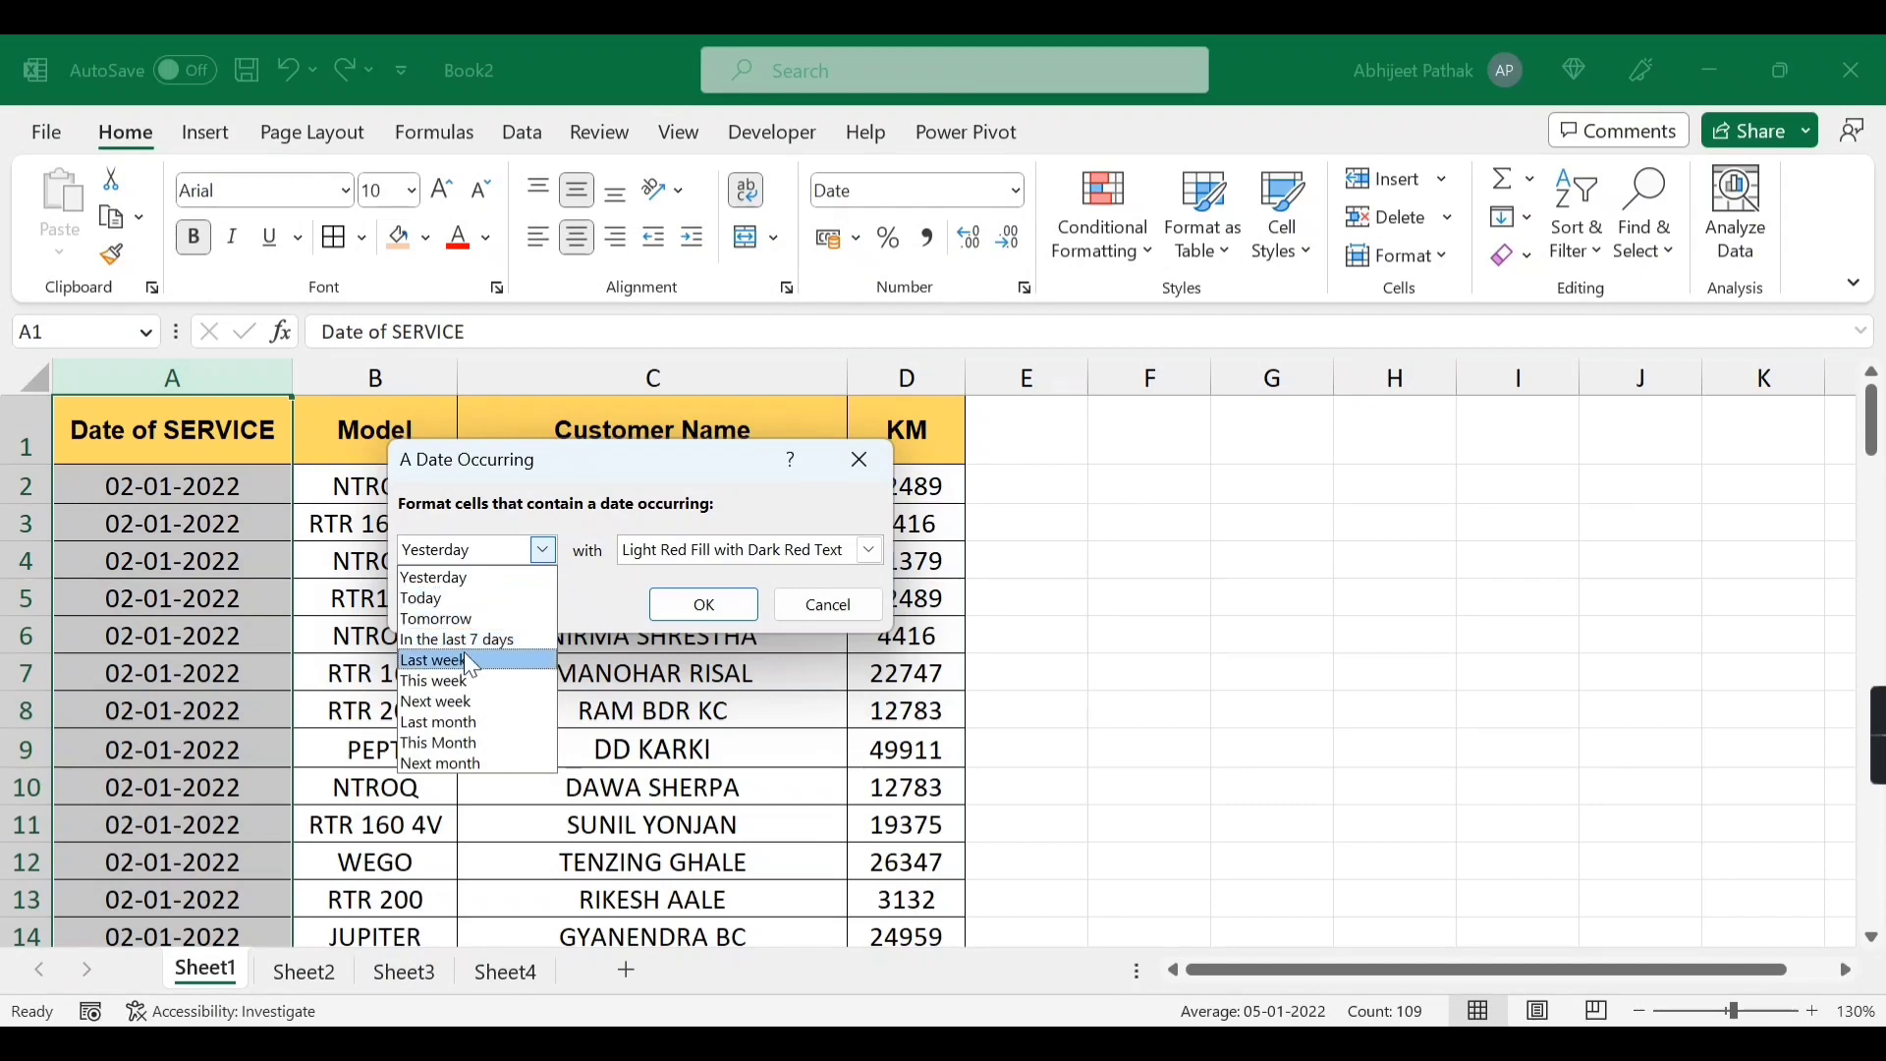
click(465, 577)
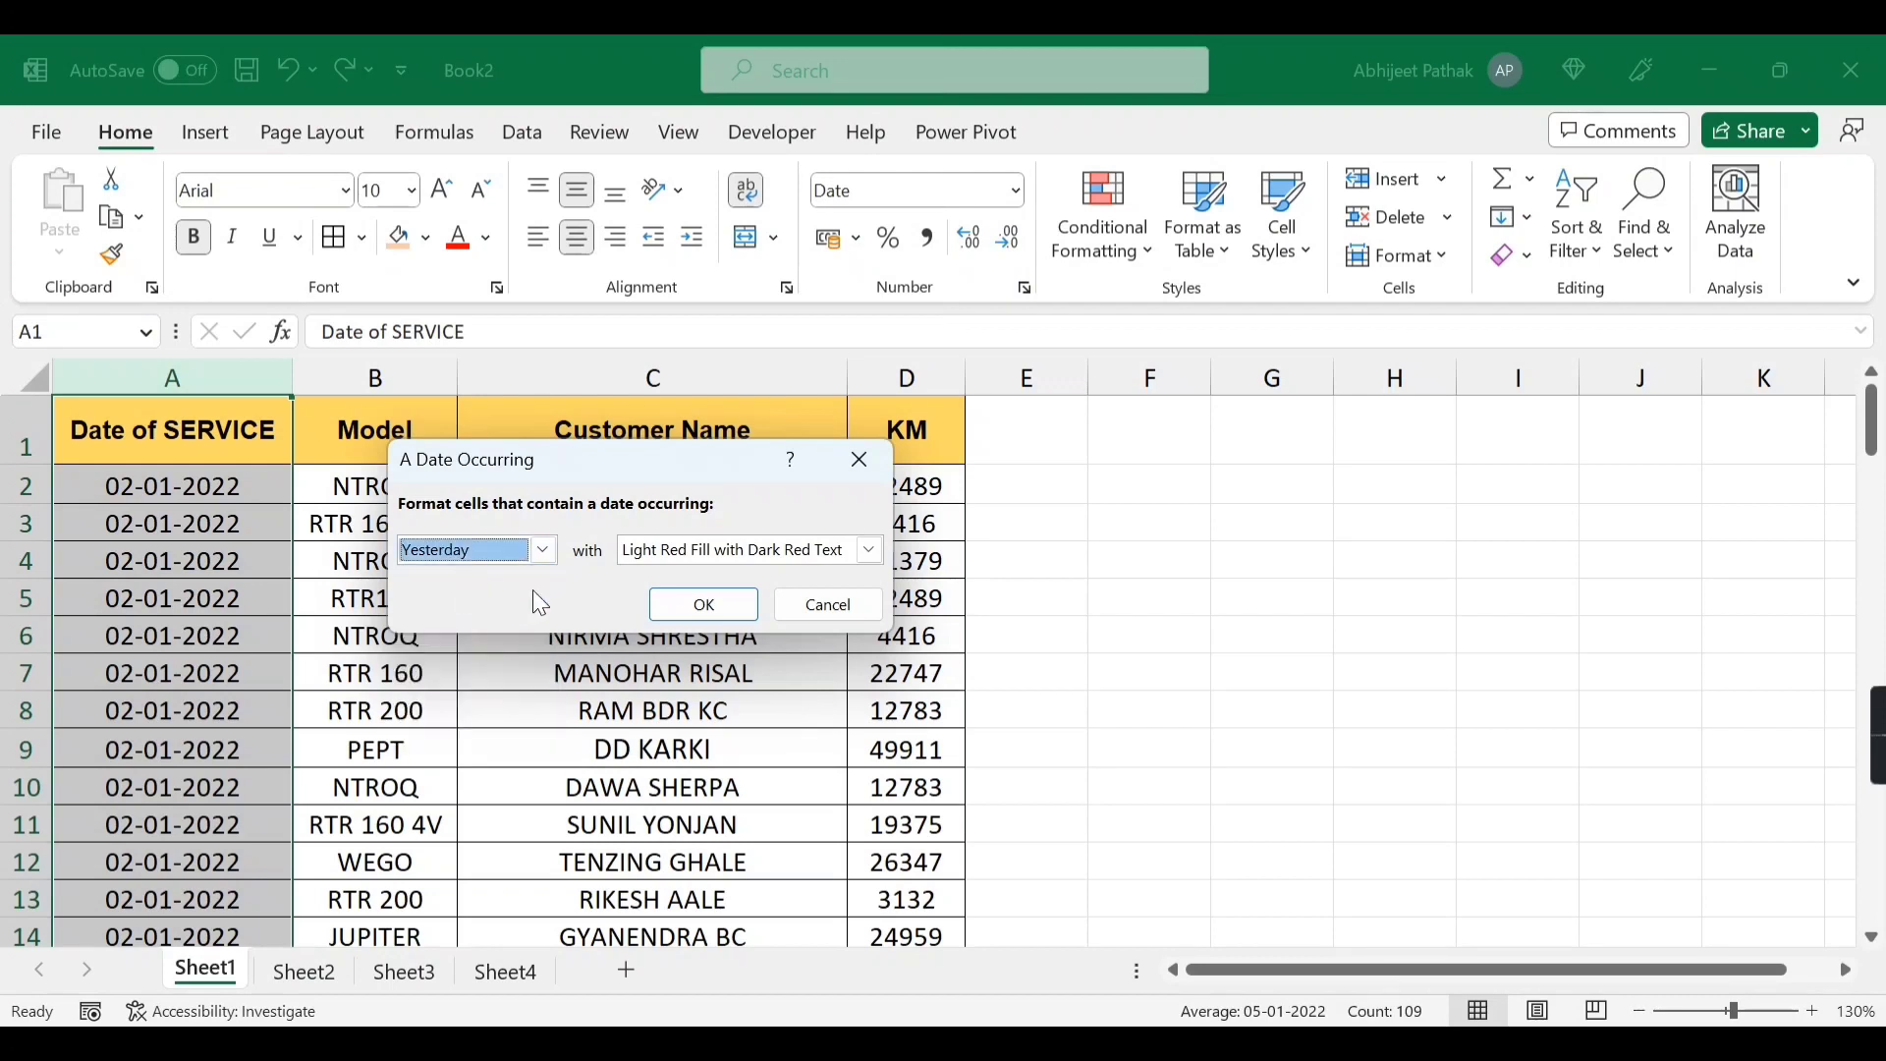
click(685, 604)
- Enter the date 28-04-2023 in cell A3 and copy it to A8
click(187, 522)
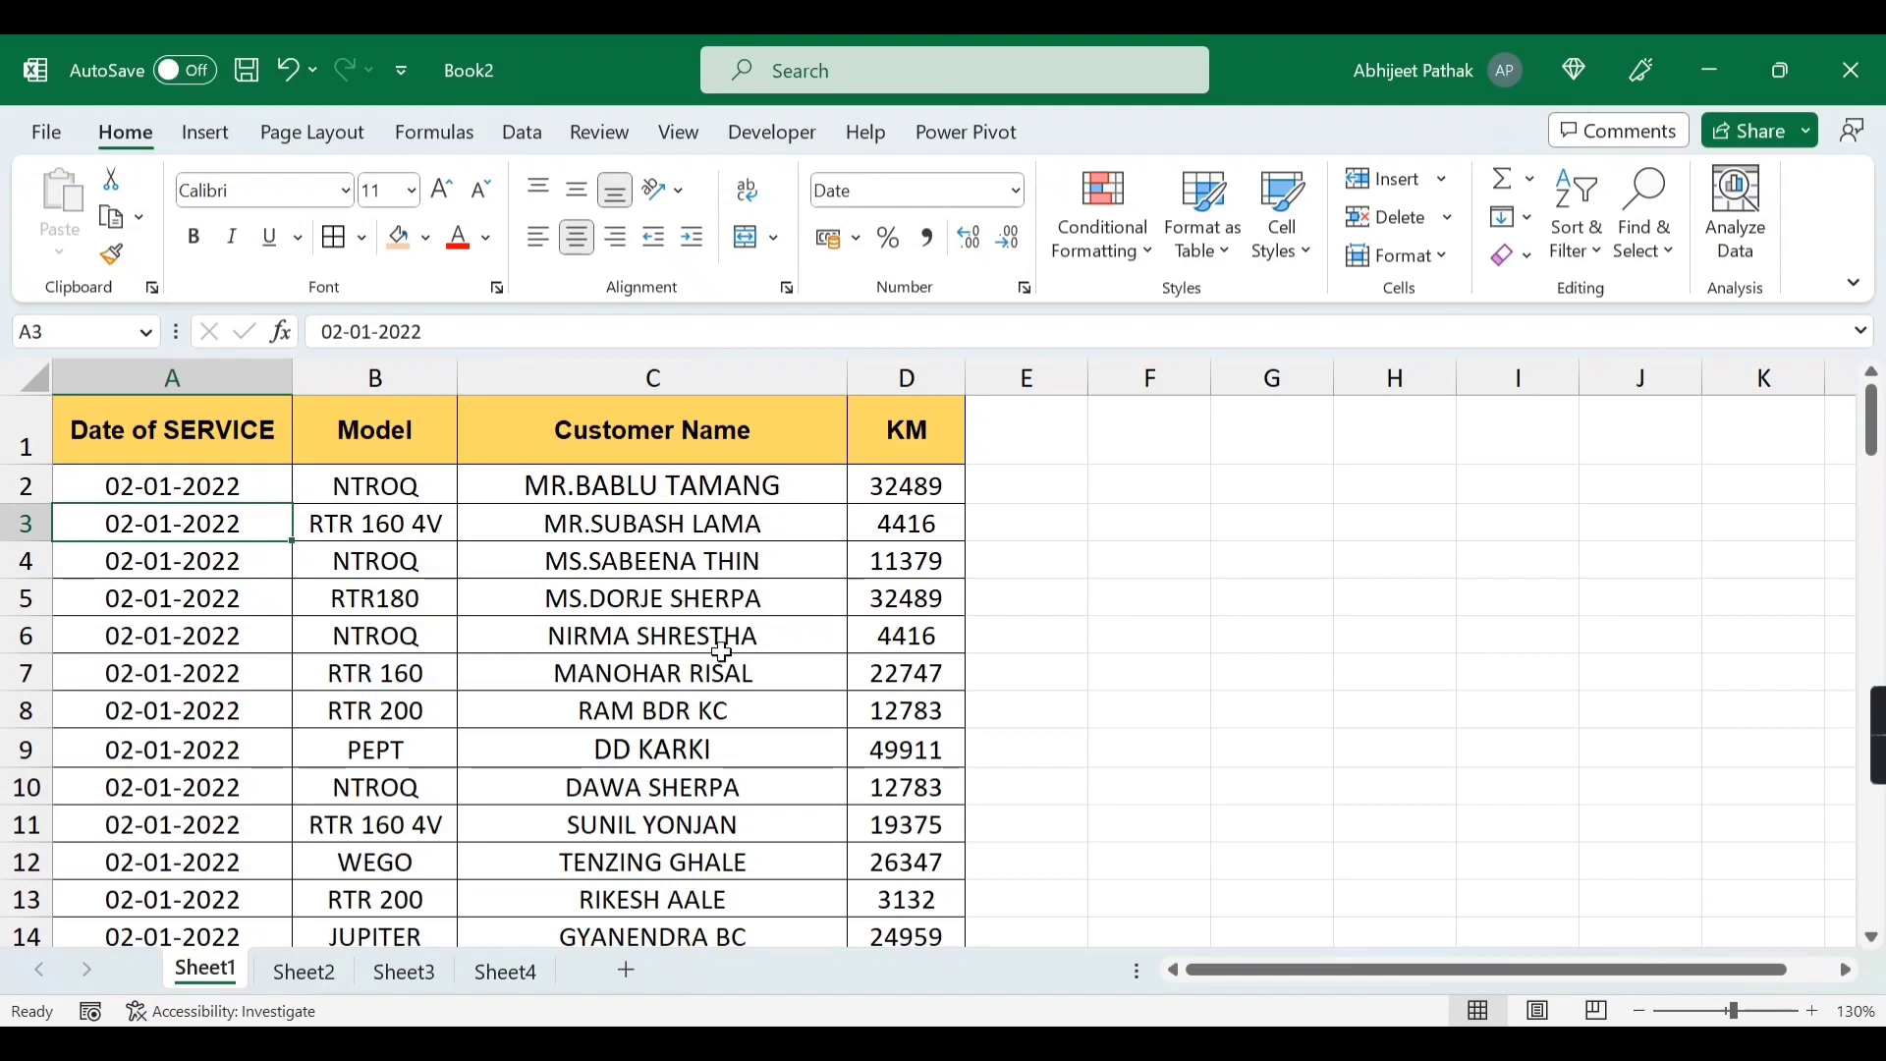
text(28-04-2023)
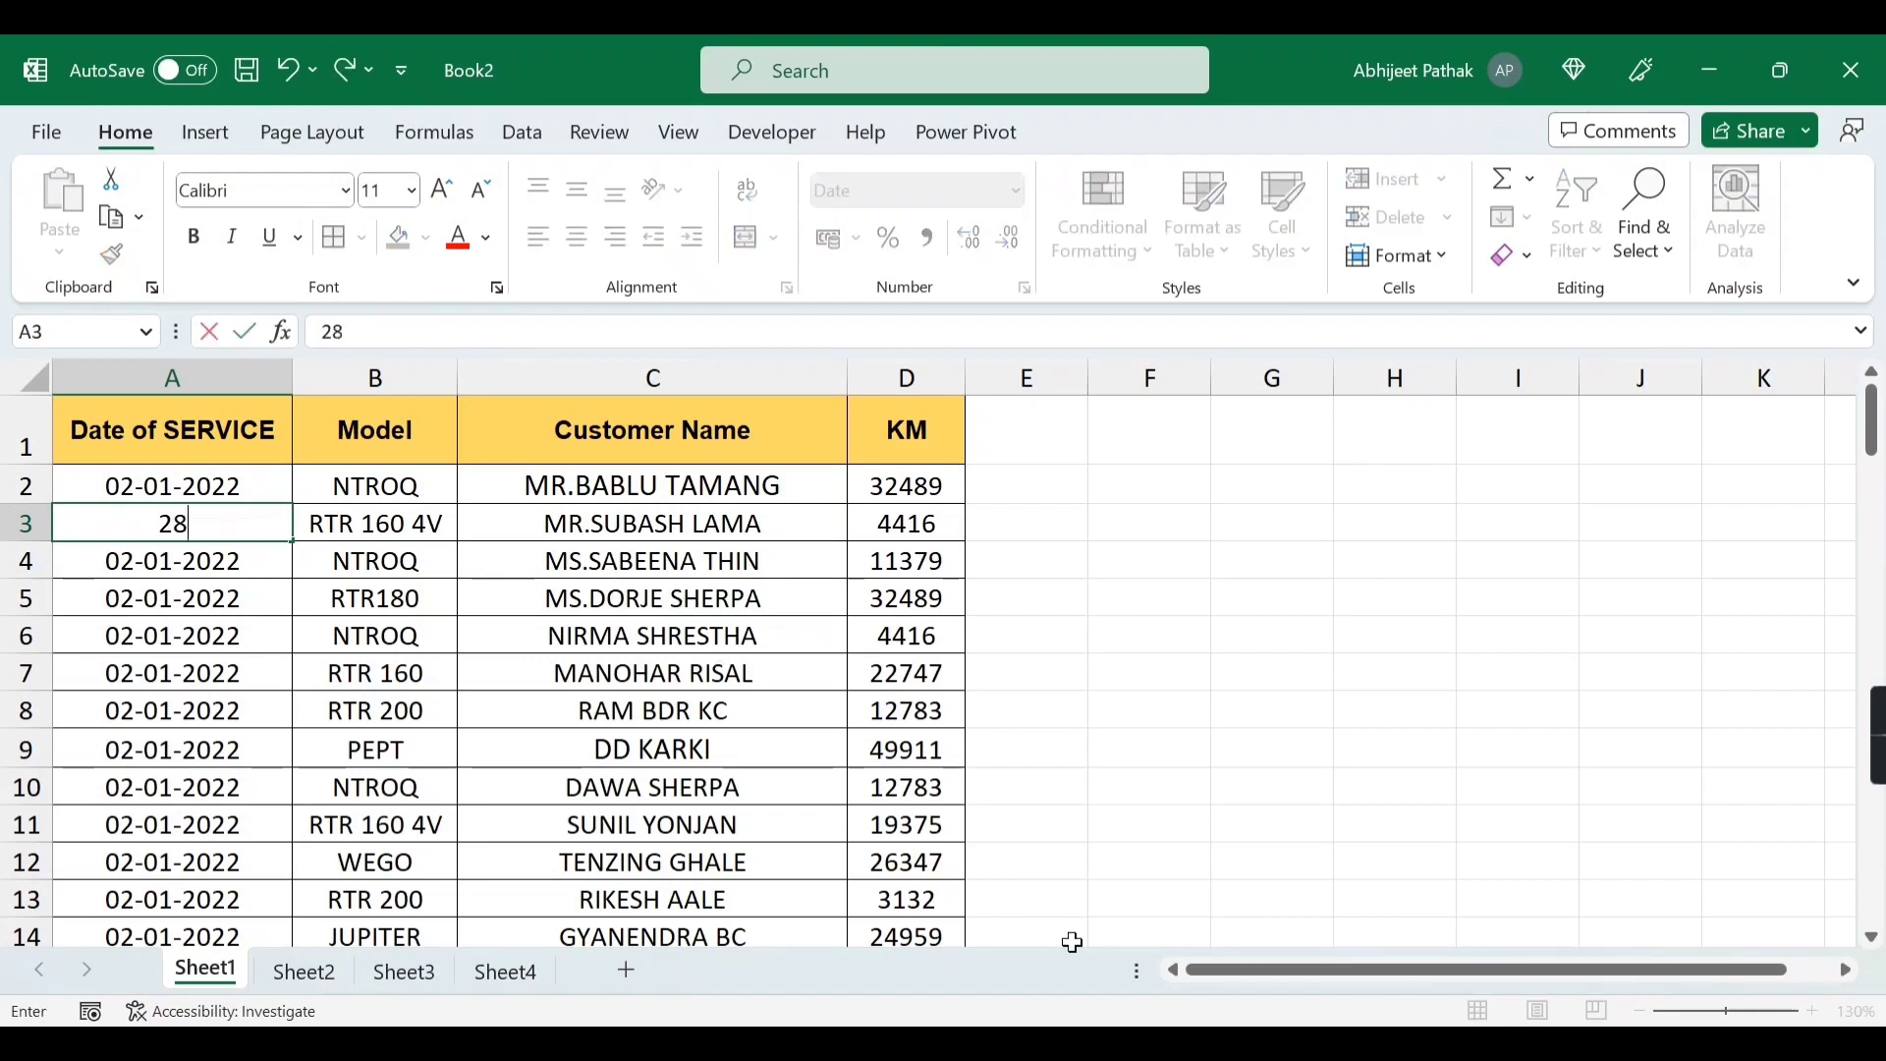
key(Return)
key(Up)
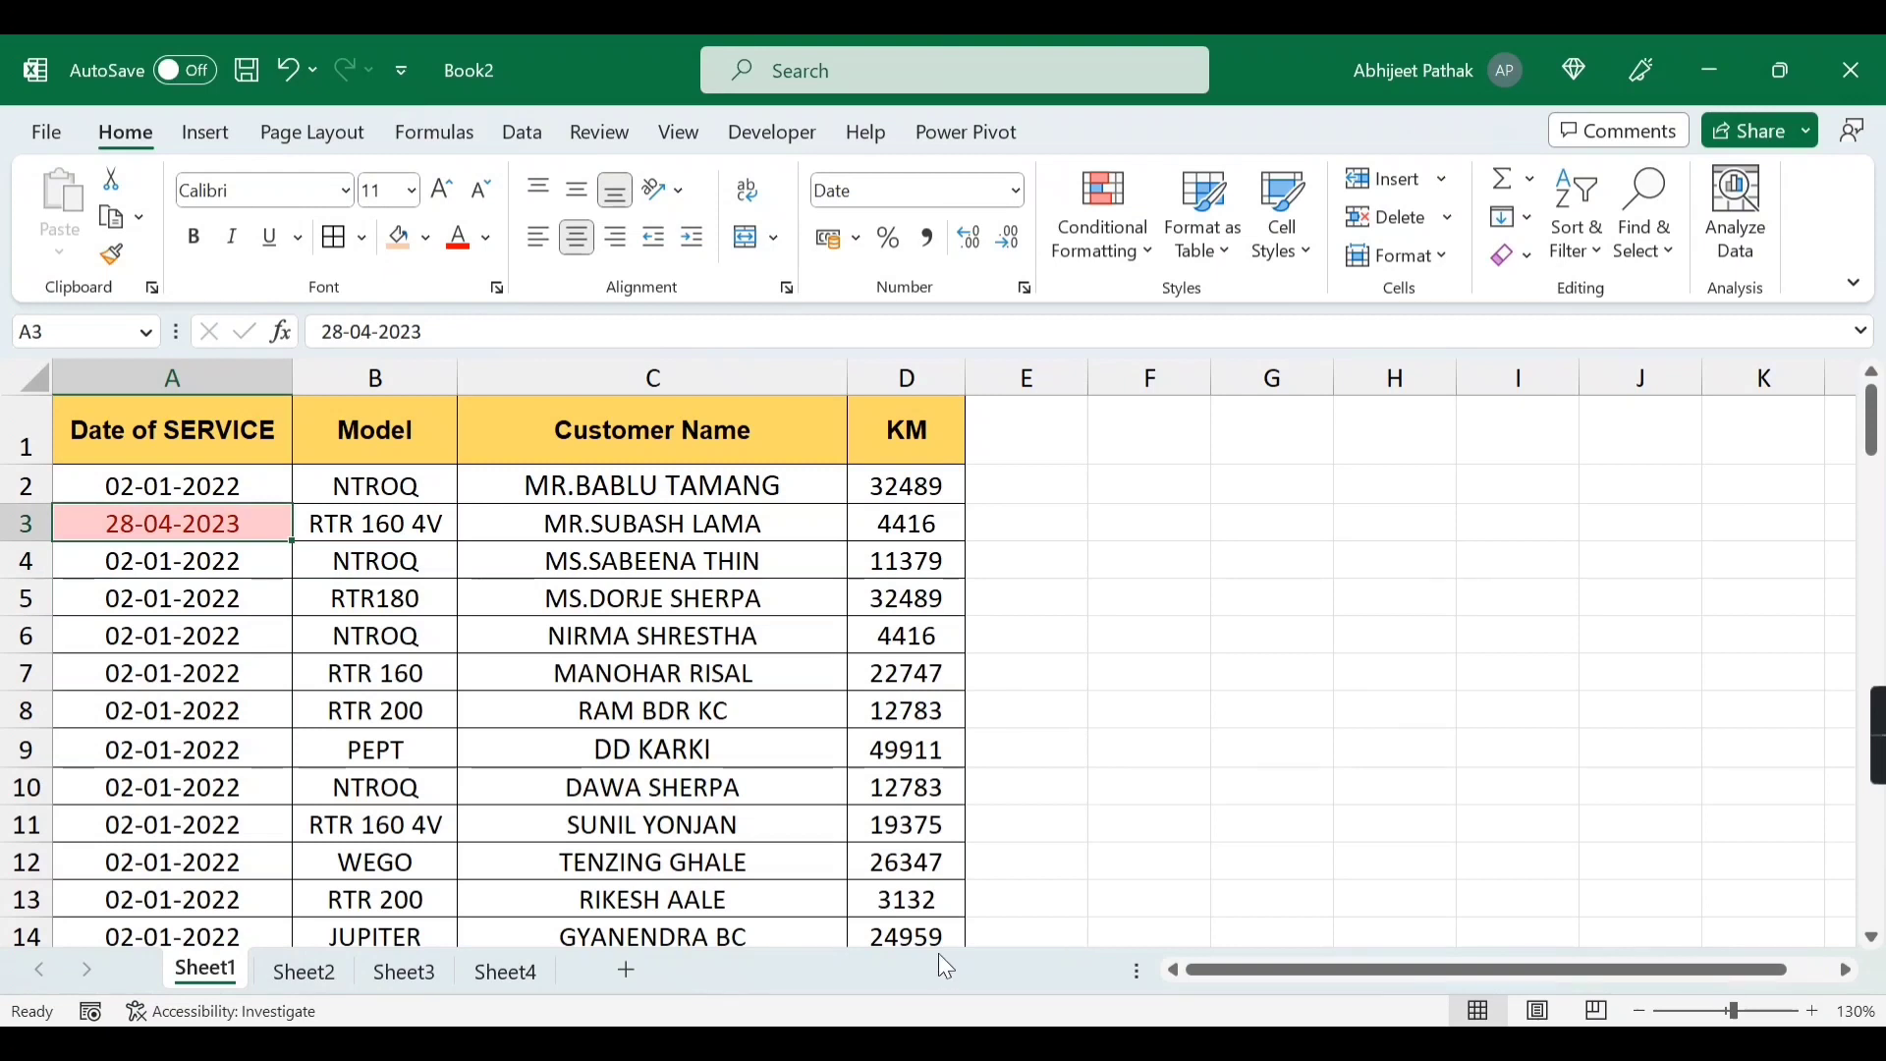
key(ctrl+c)
key(Down)
key(Down)
key(Down)
key(Down)
key(Down)
key(ctrl+v)
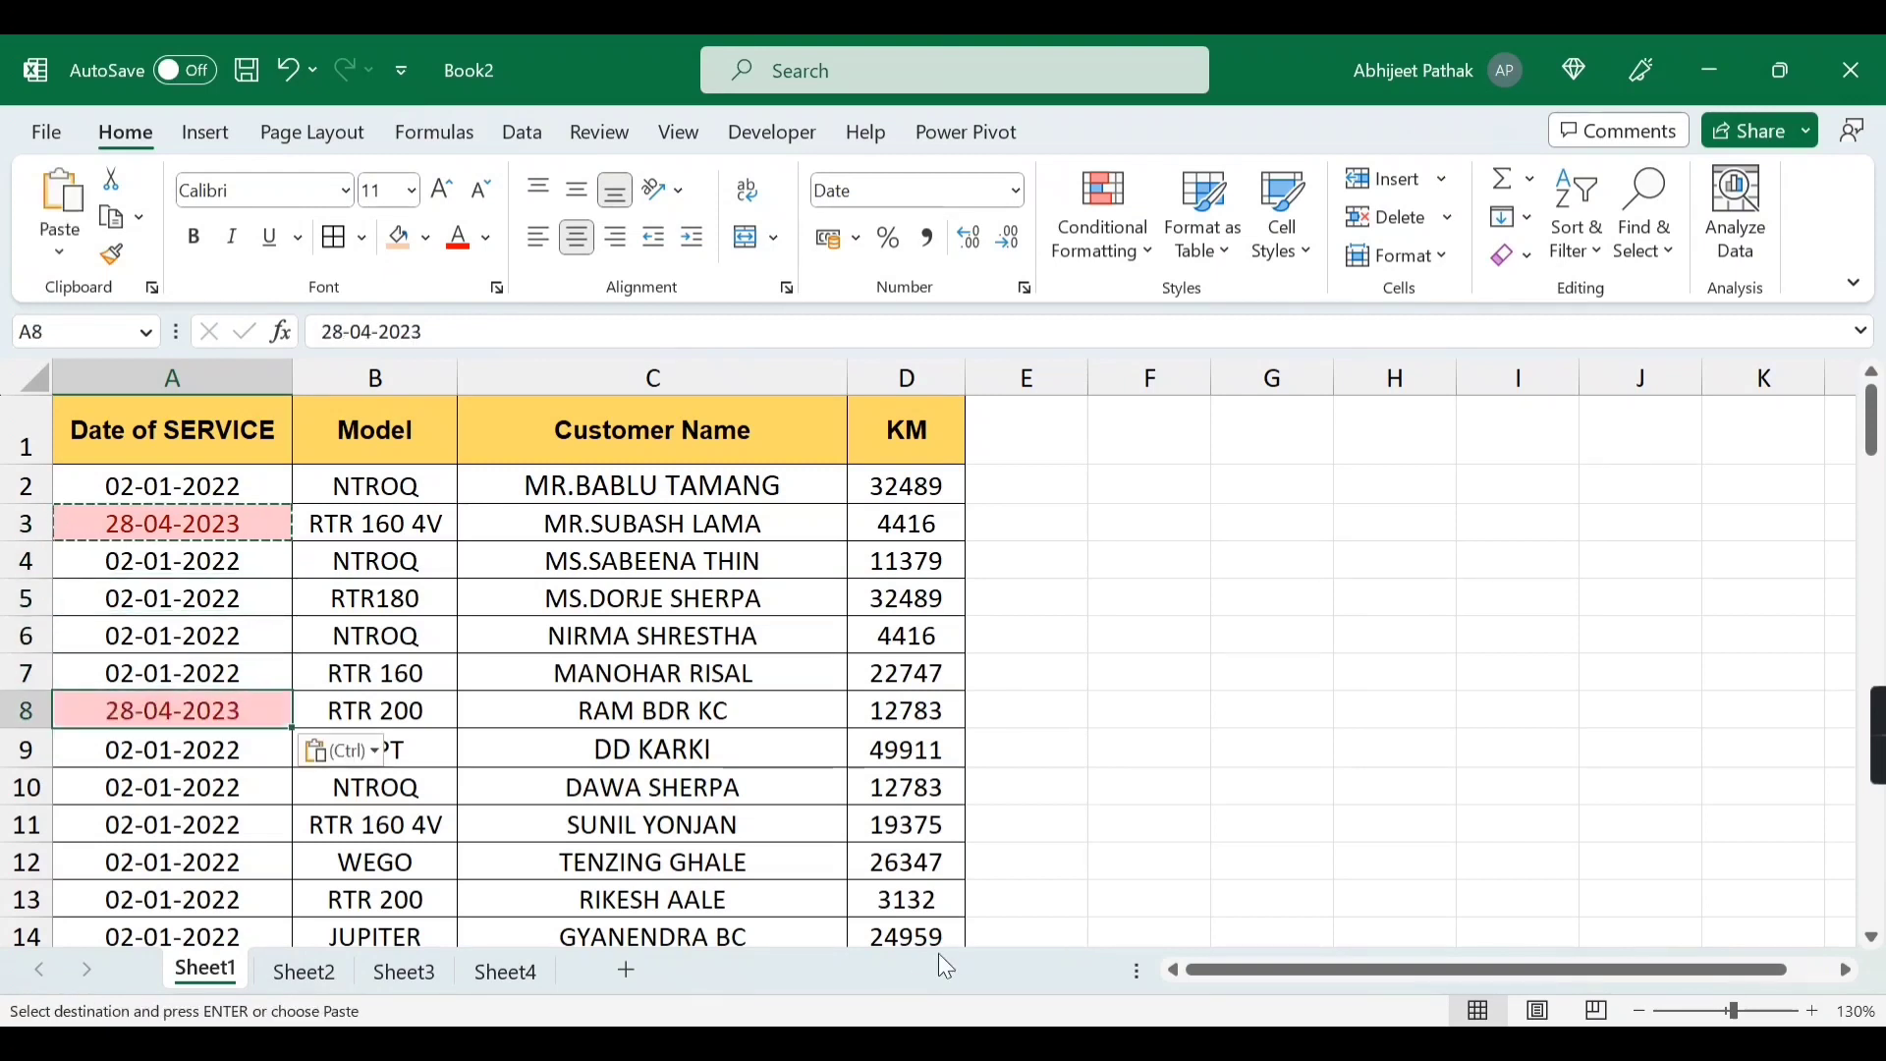
- Undo the date changes in cells A3 and A8 and clear the copy selection
key(ctrl+z)
key(ctrl+z)
key(Escape)
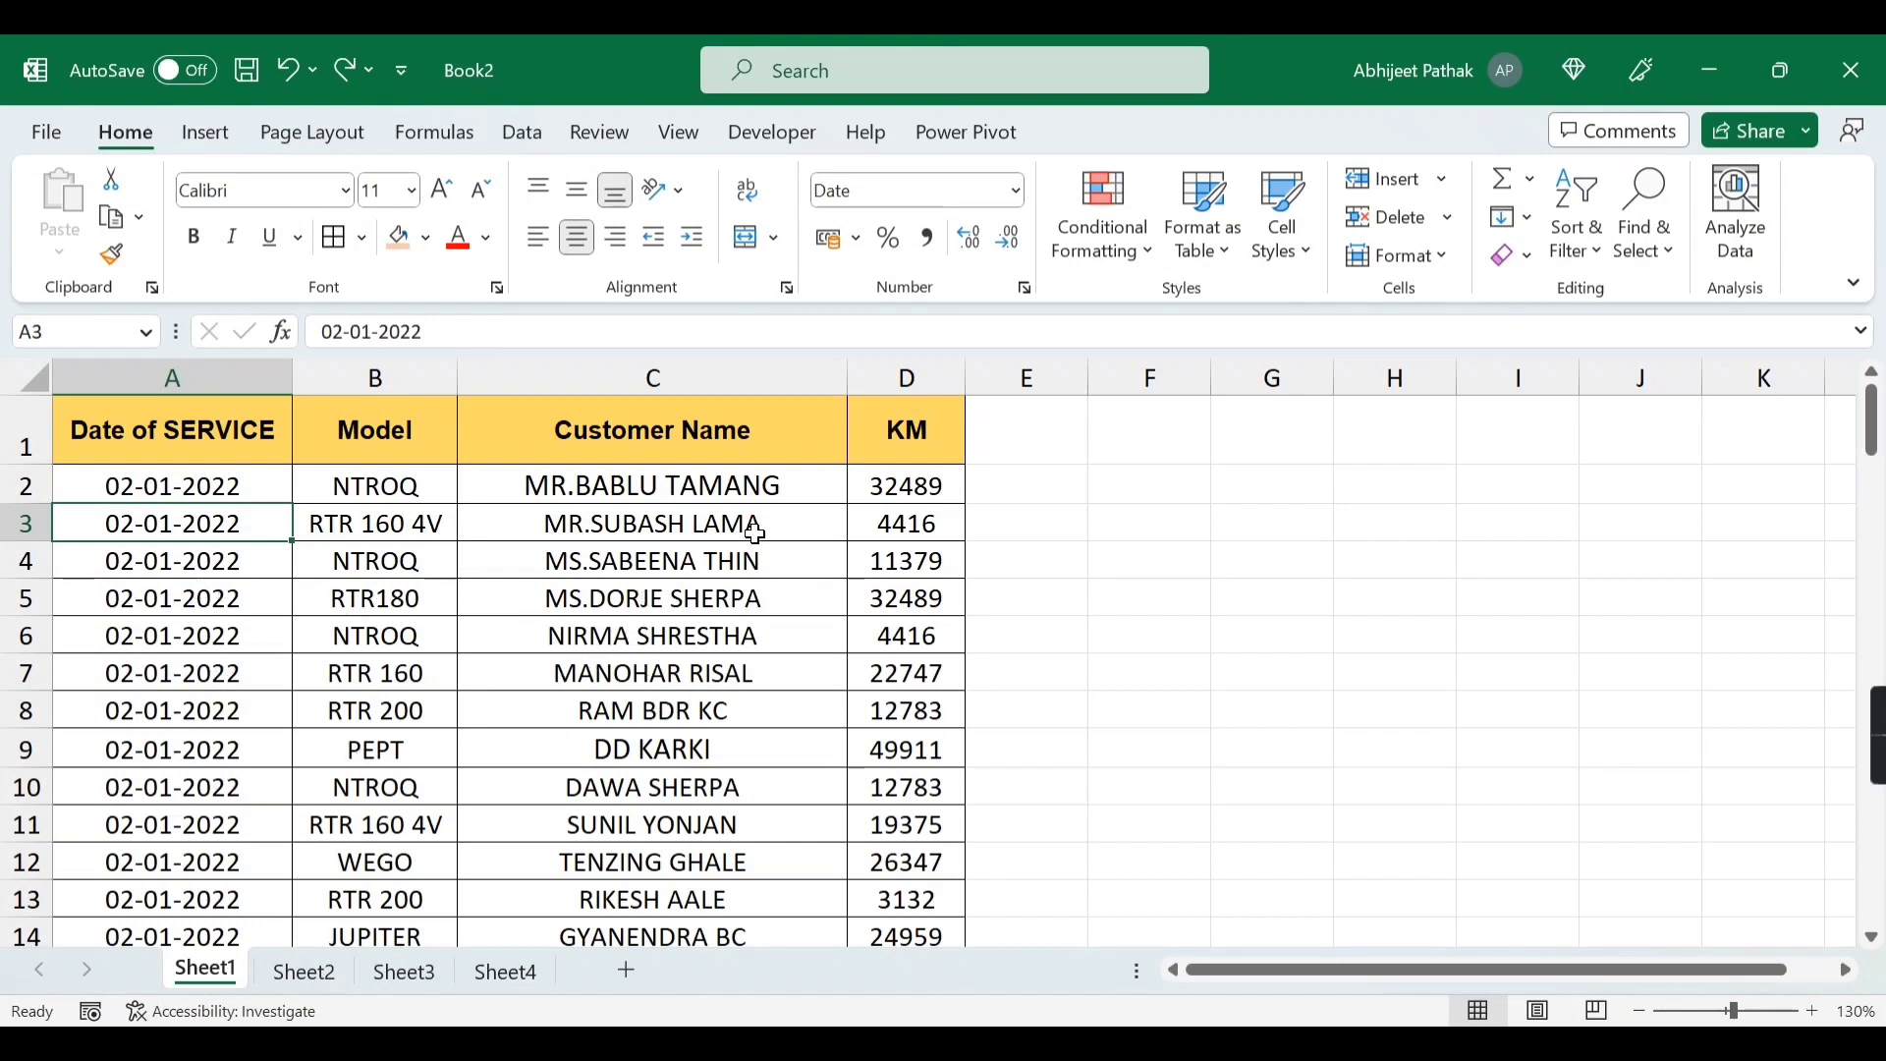
click(1124, 228)
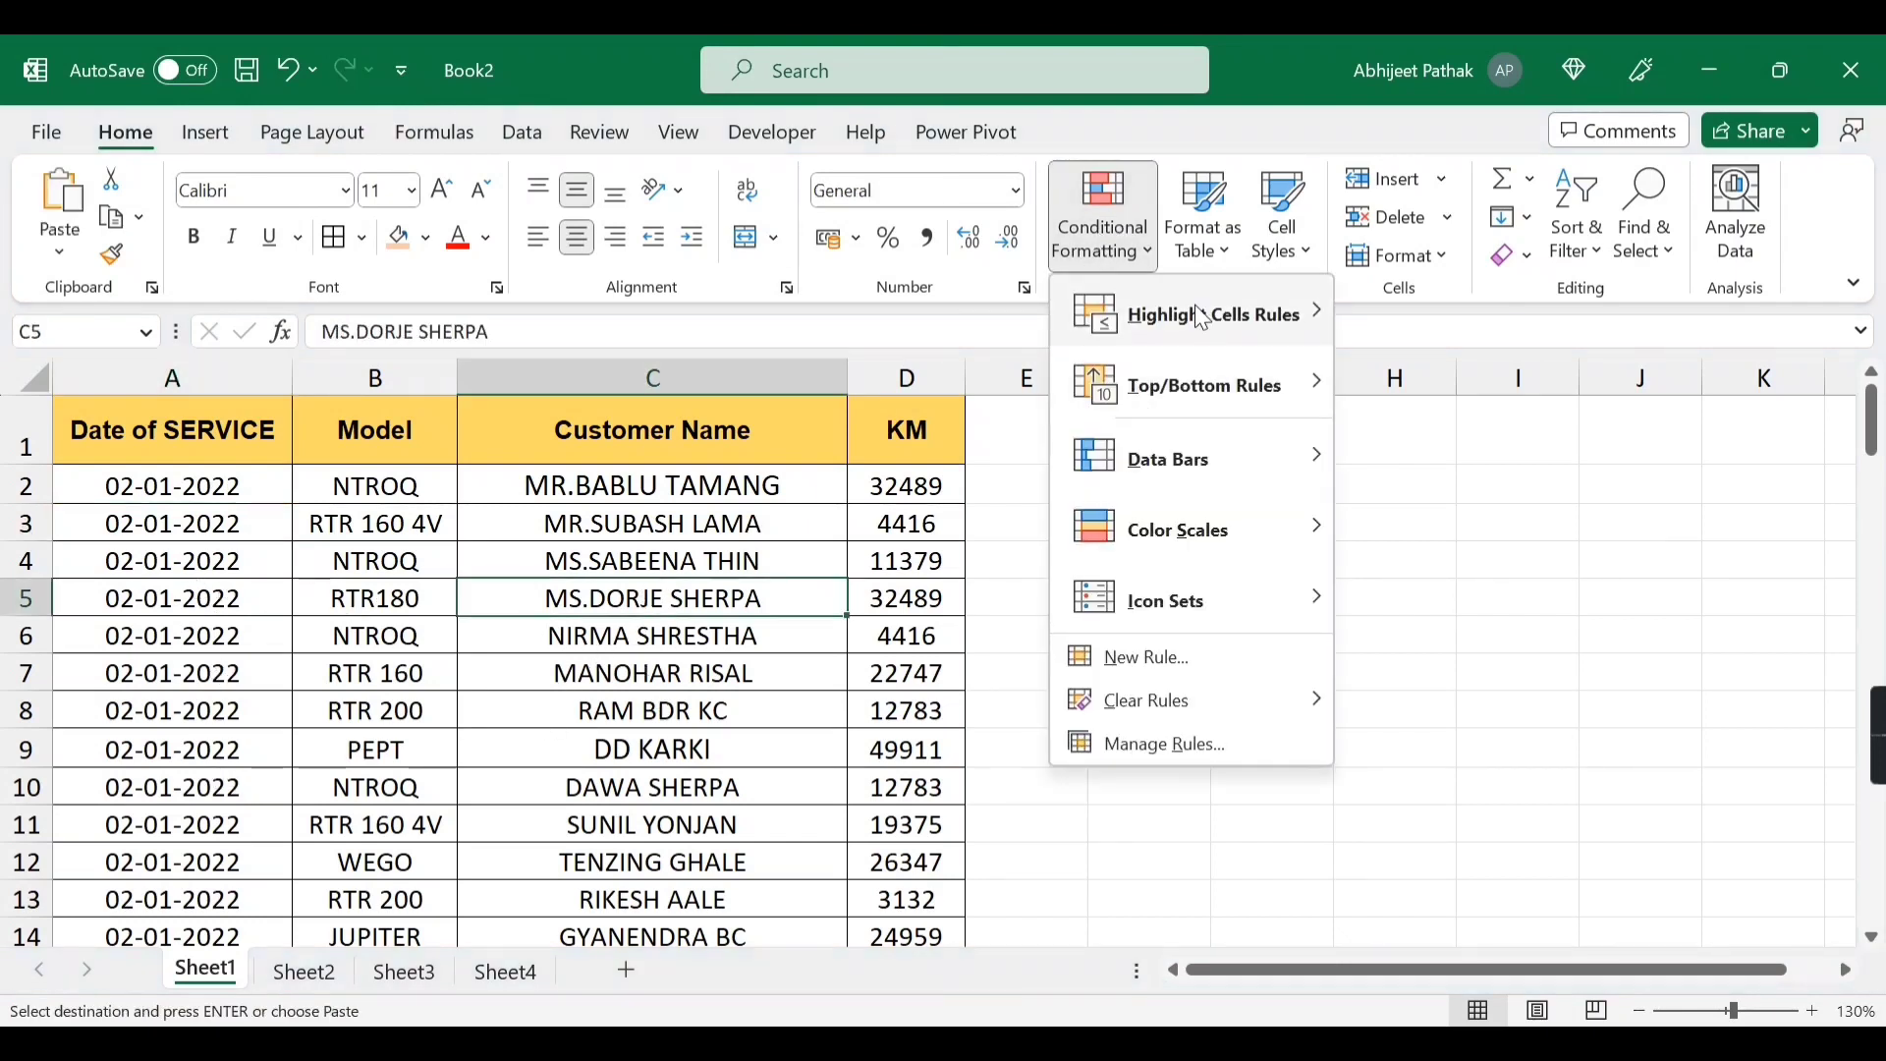
mouse_move(1137, 312)
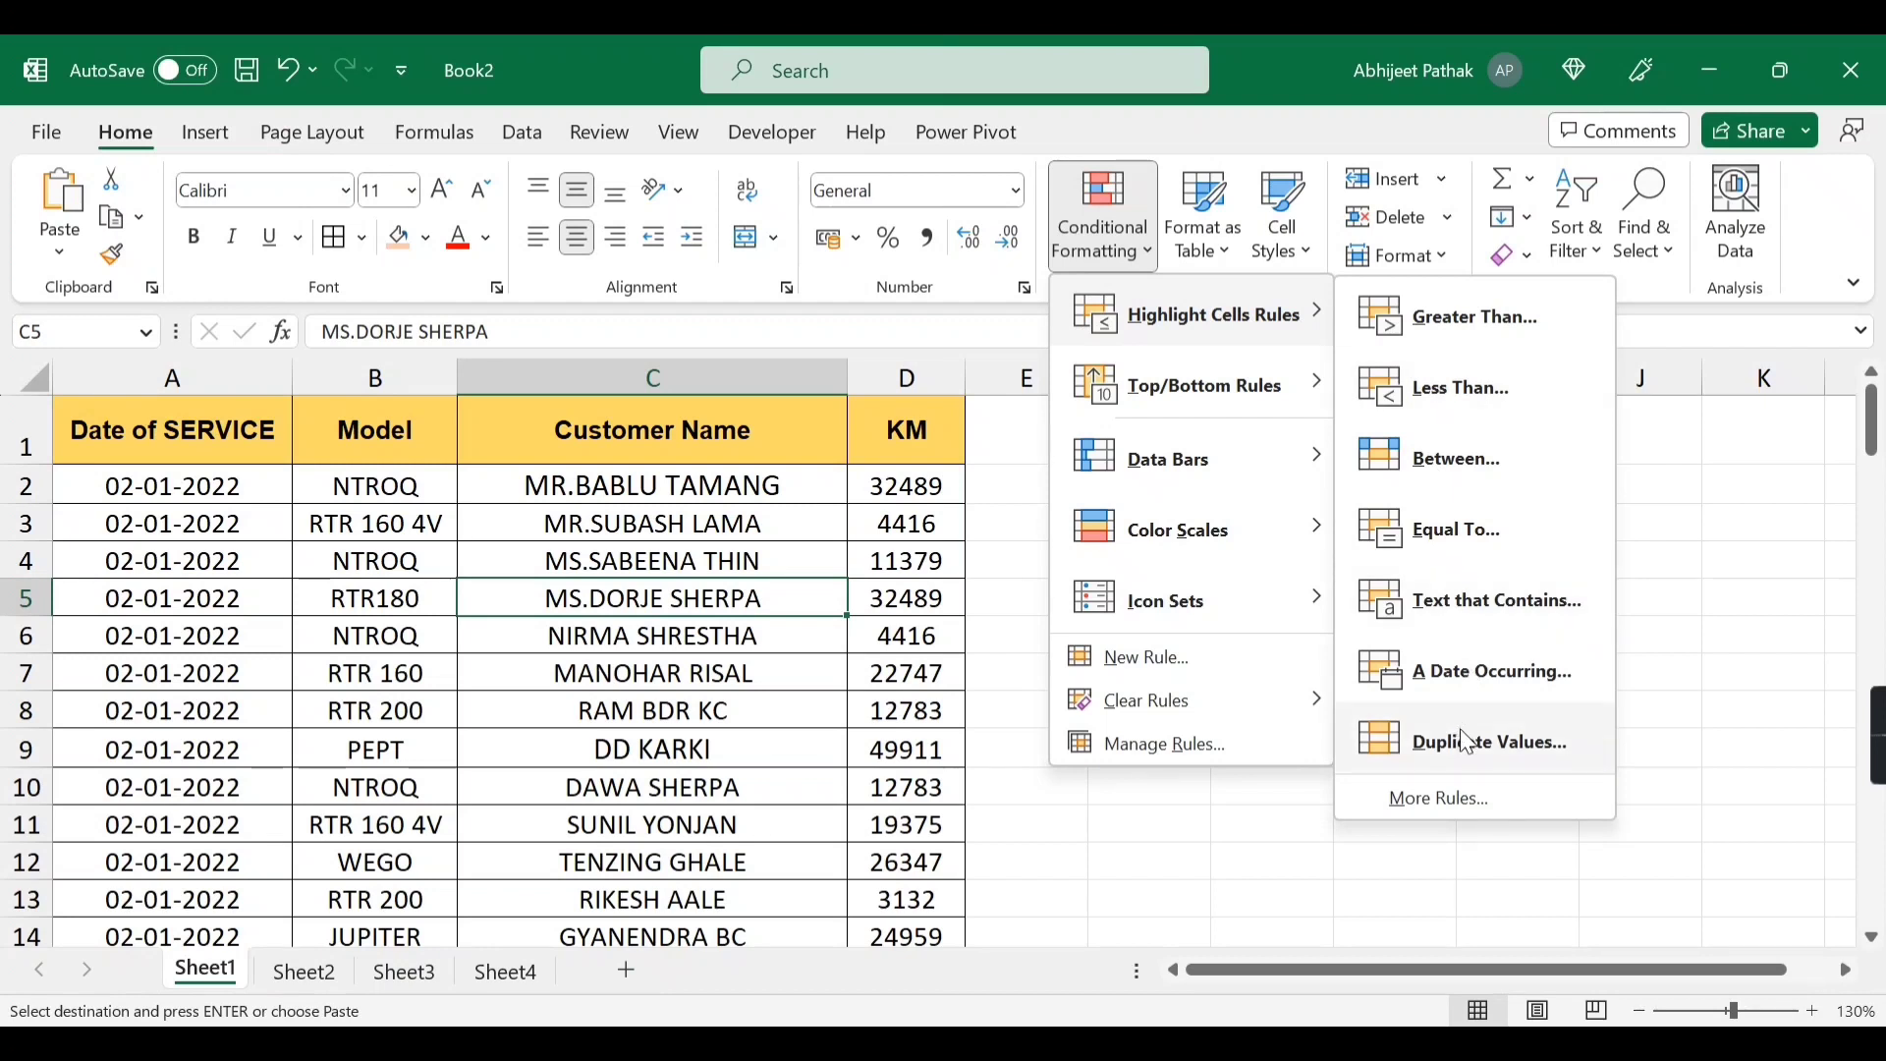
click(751, 559)
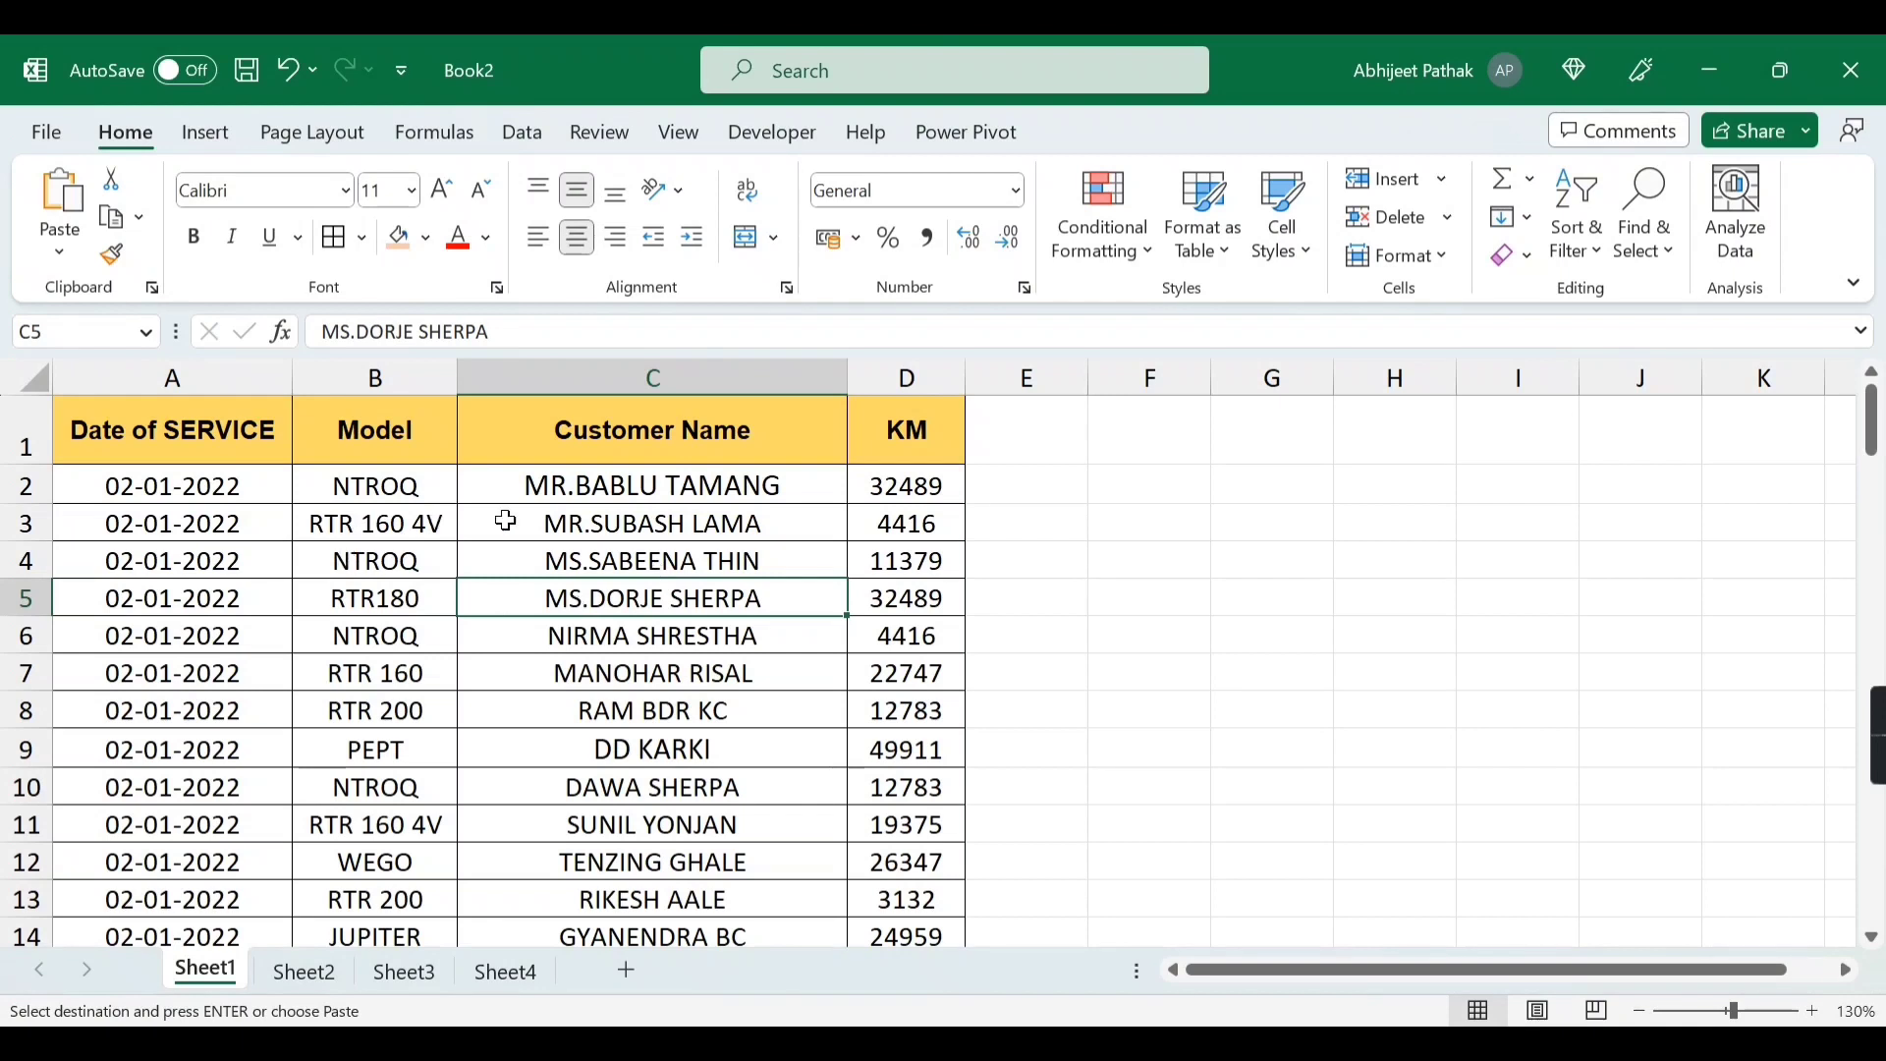
- Apply a Duplicate Values rule to the Customer Name column with Light Red Fill with Dark Red Text
click(644, 378)
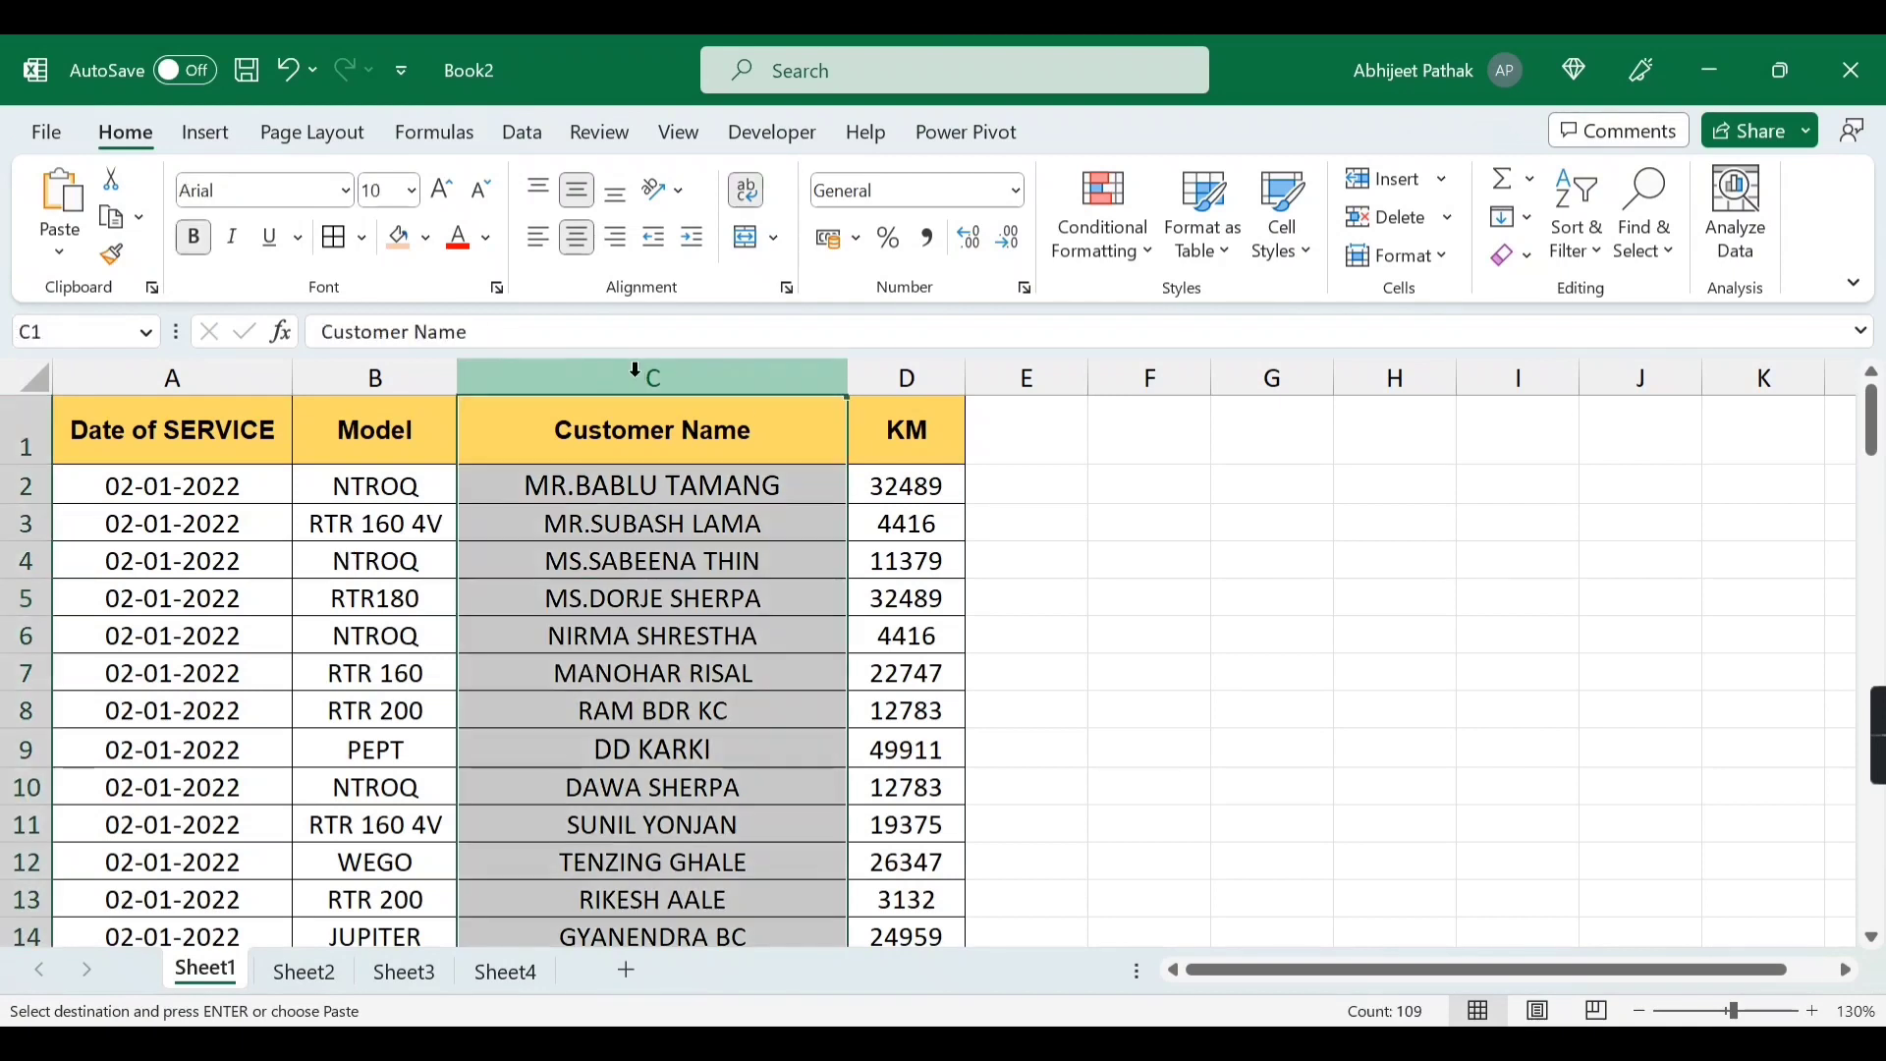
click(1105, 241)
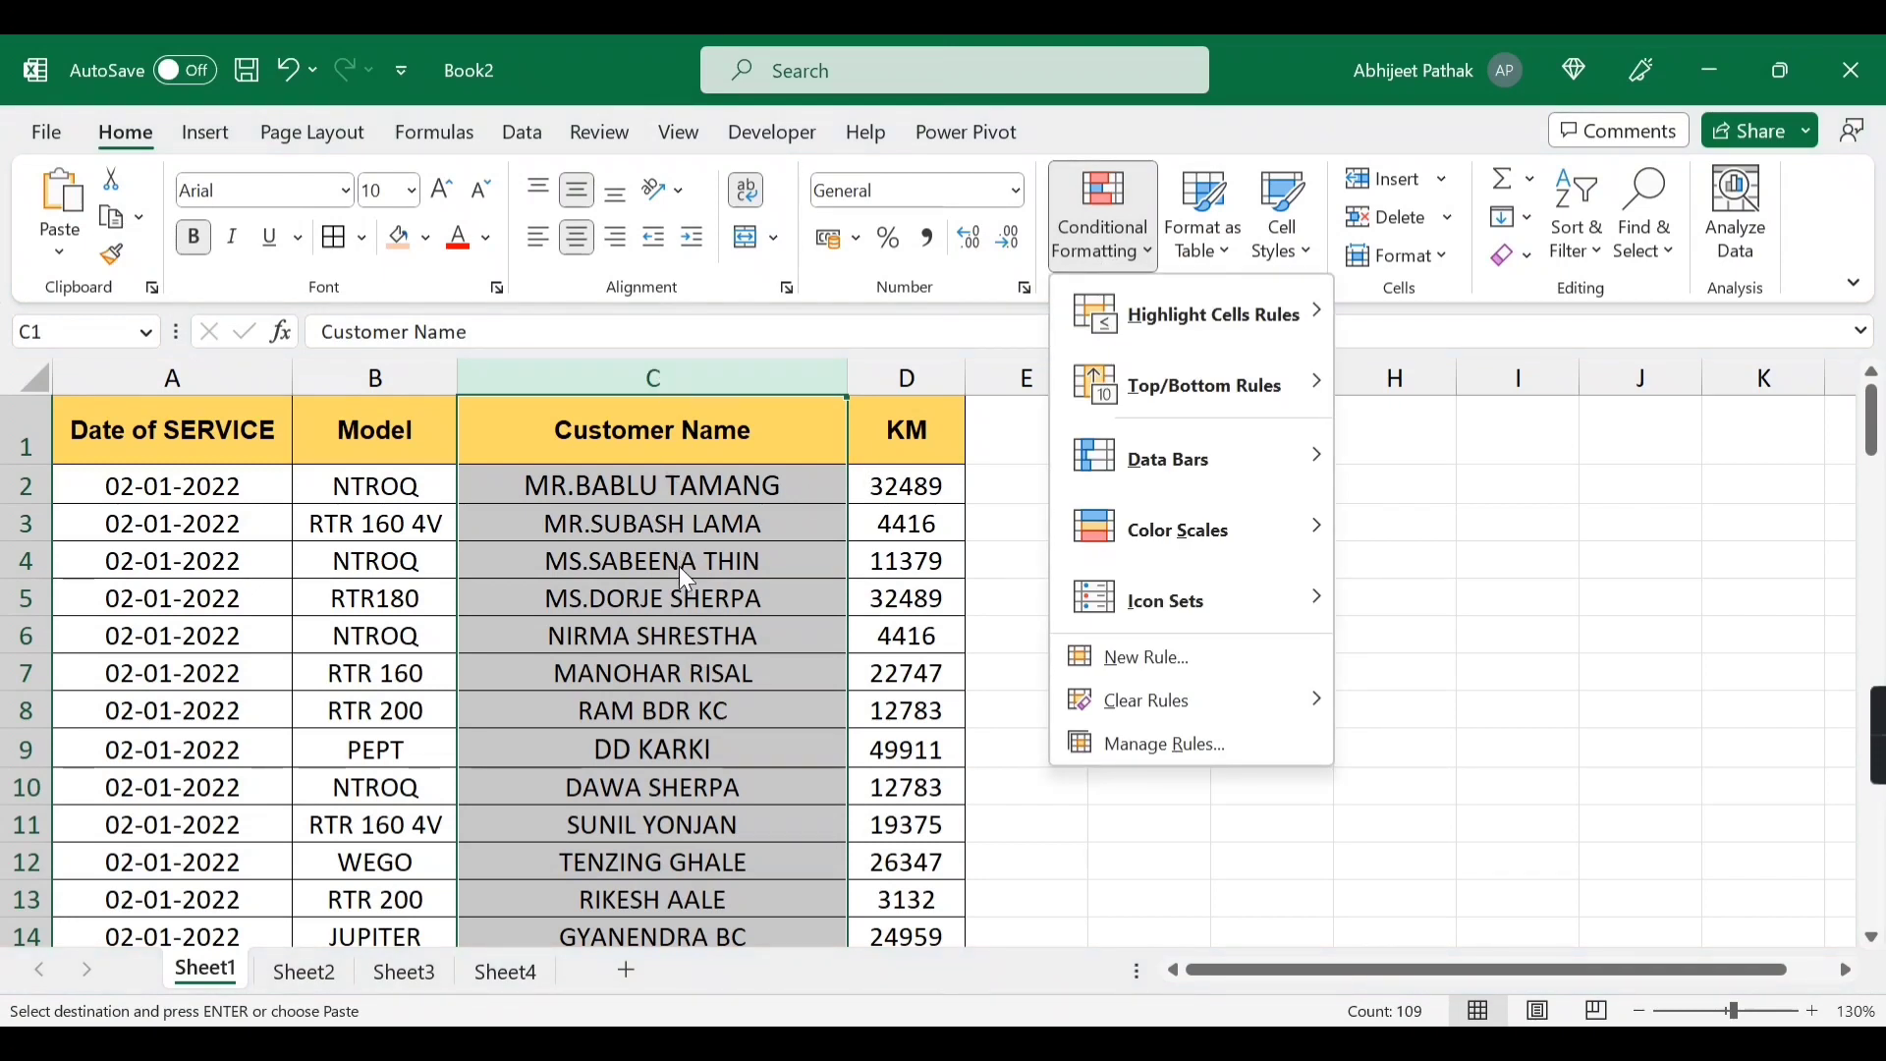
mouse_move(1219, 314)
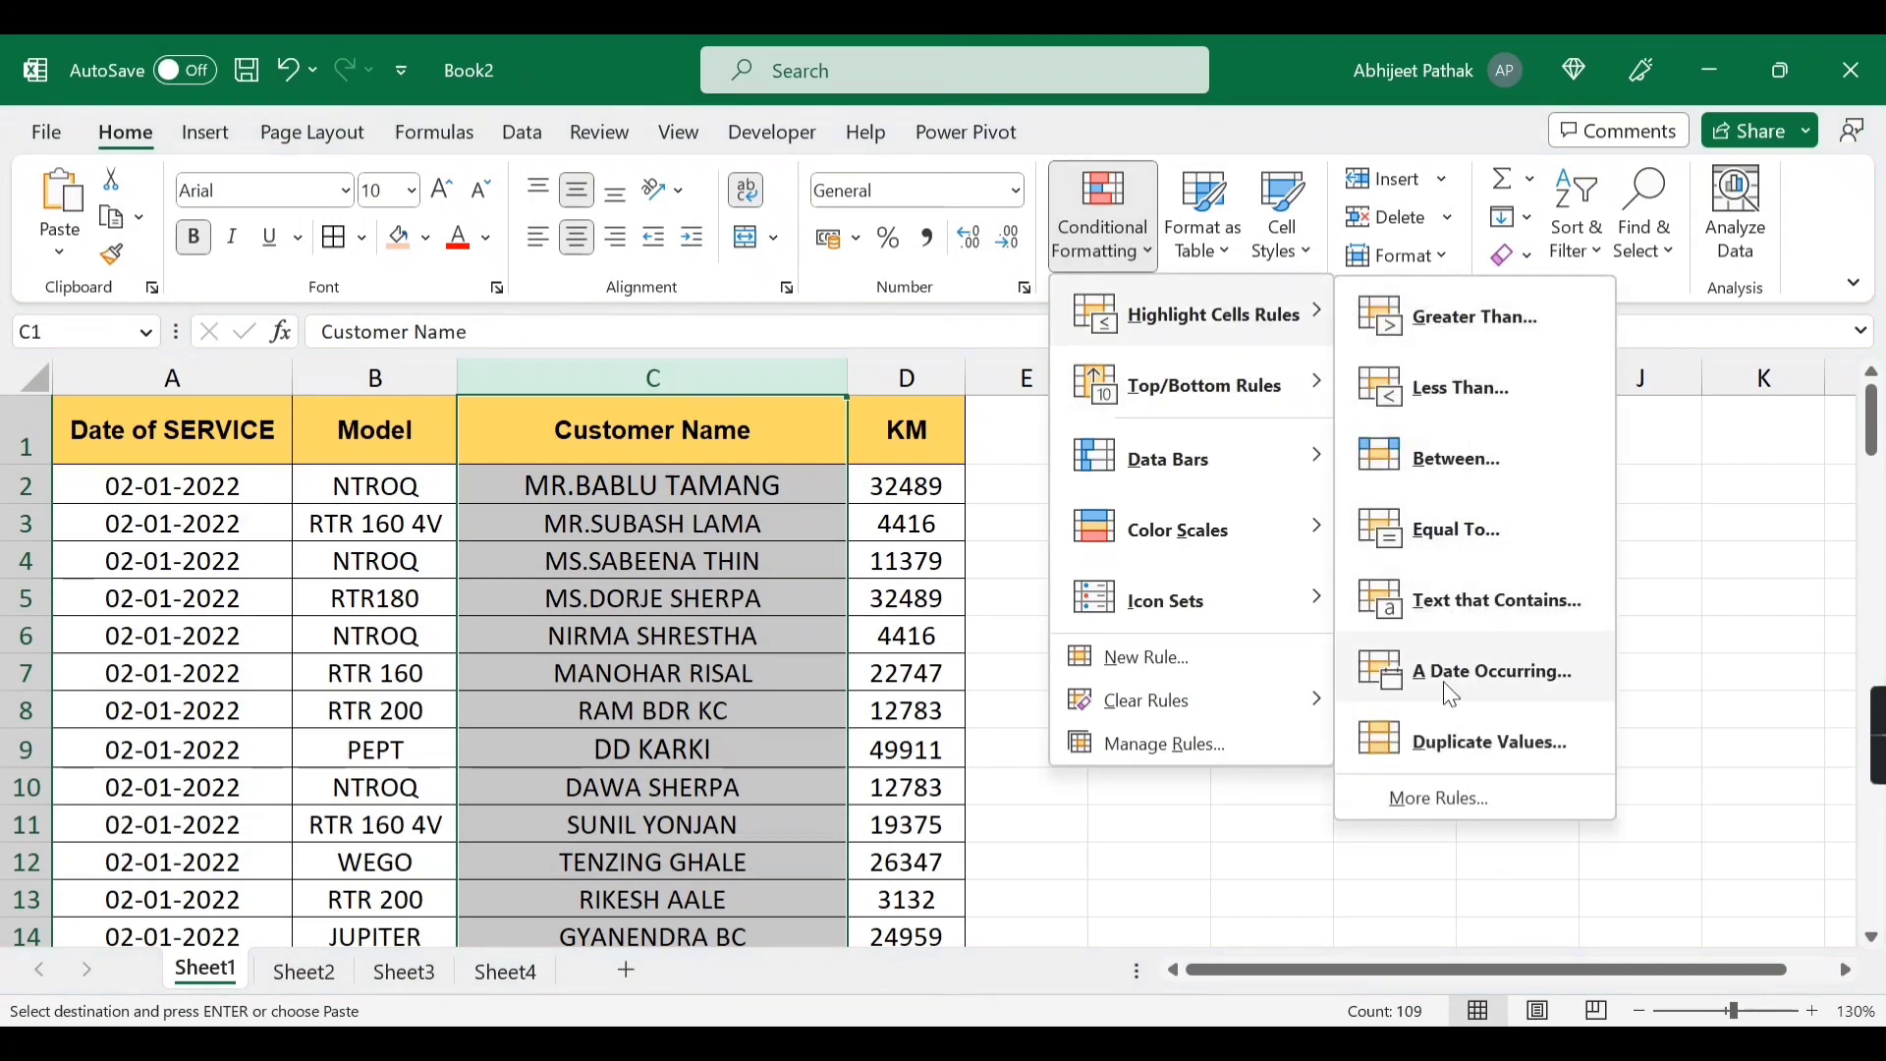
click(1473, 752)
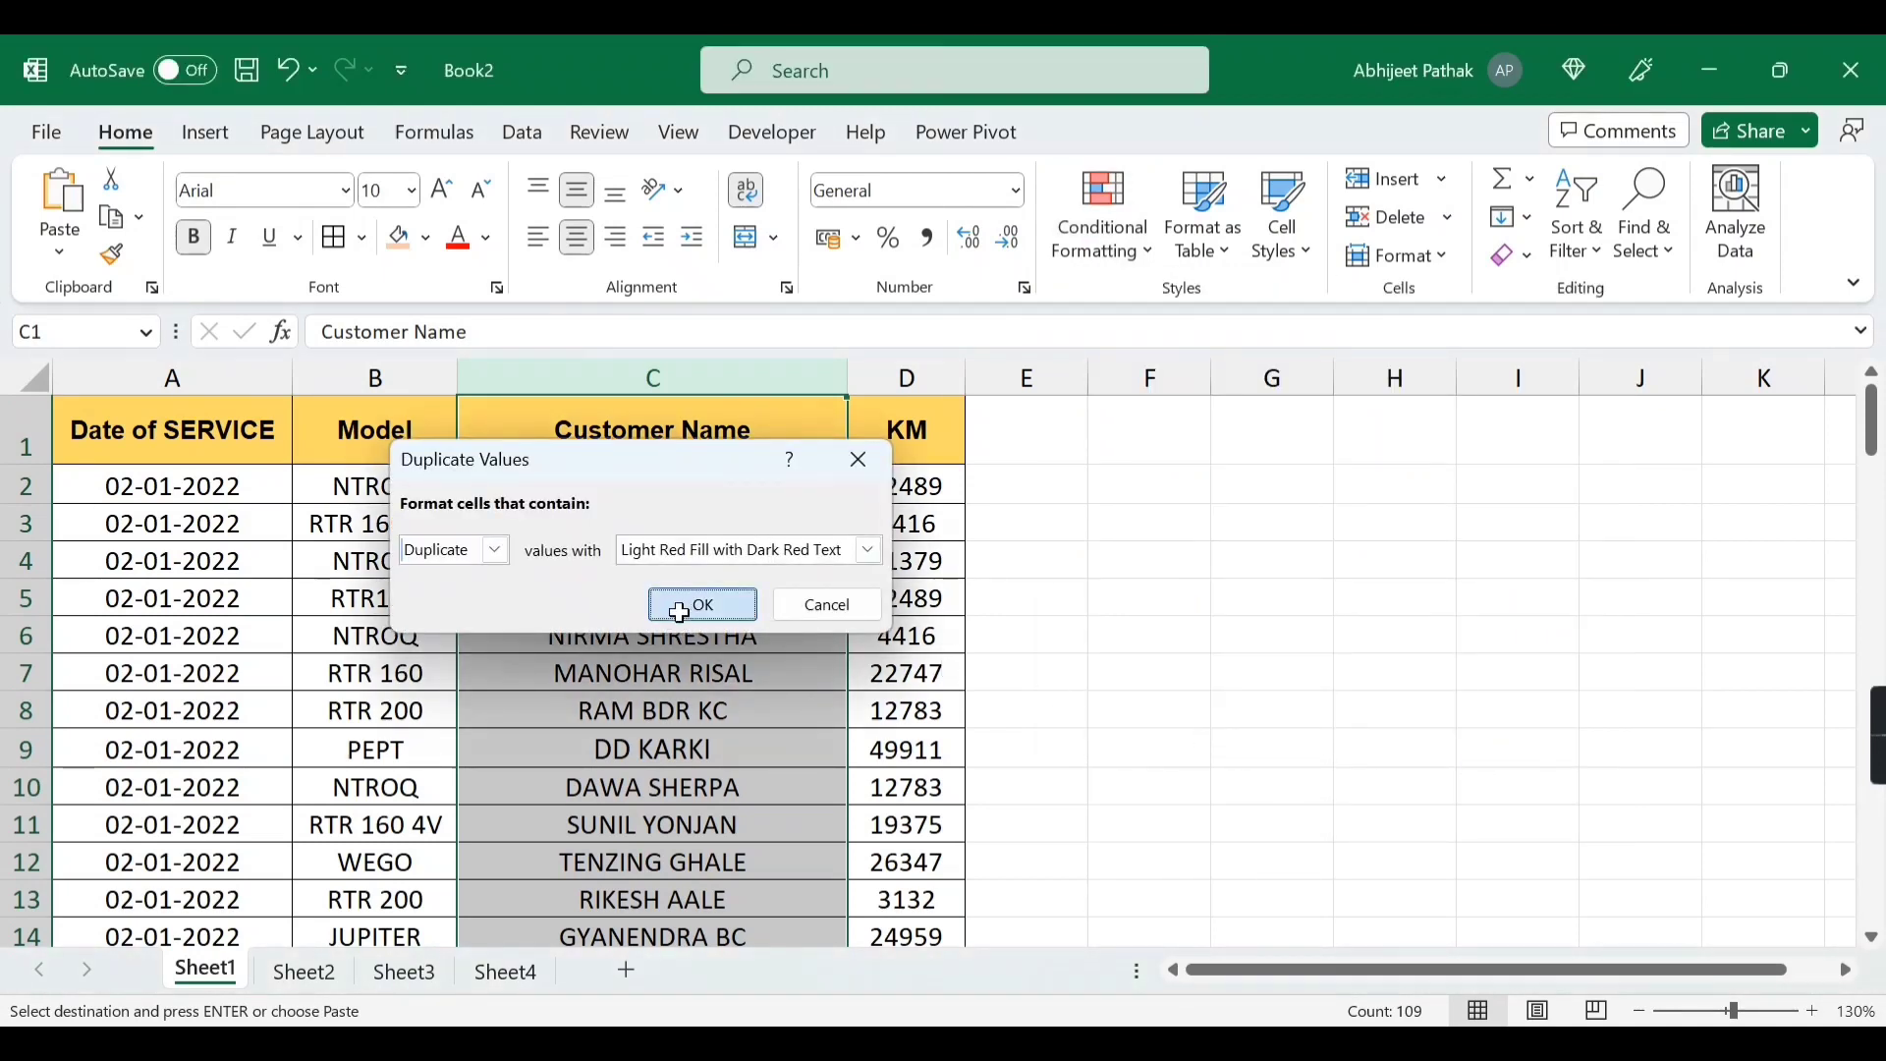
click(676, 607)
- Look through the Customer Name column for highlighted duplicates and compare the matching rows
scroll(680, 628, down, 8)
scroll(681, 640, down, 10)
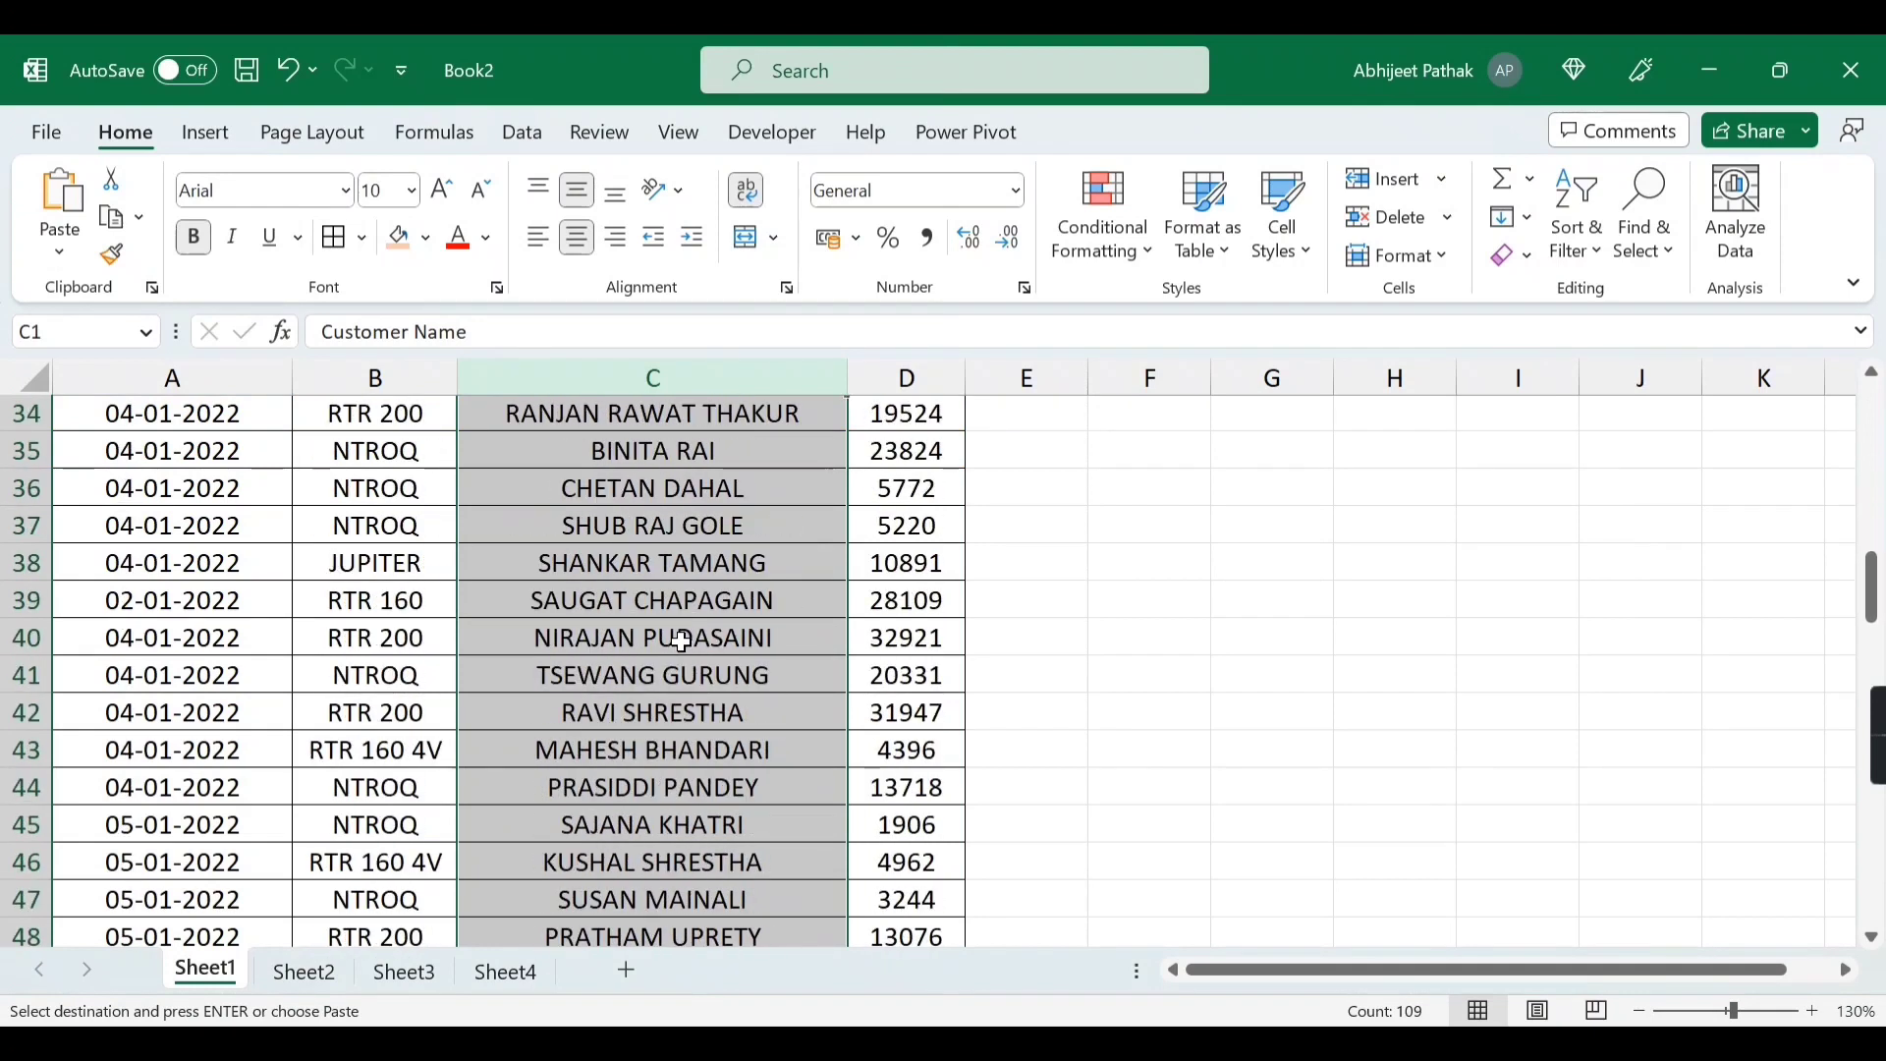
click(685, 606)
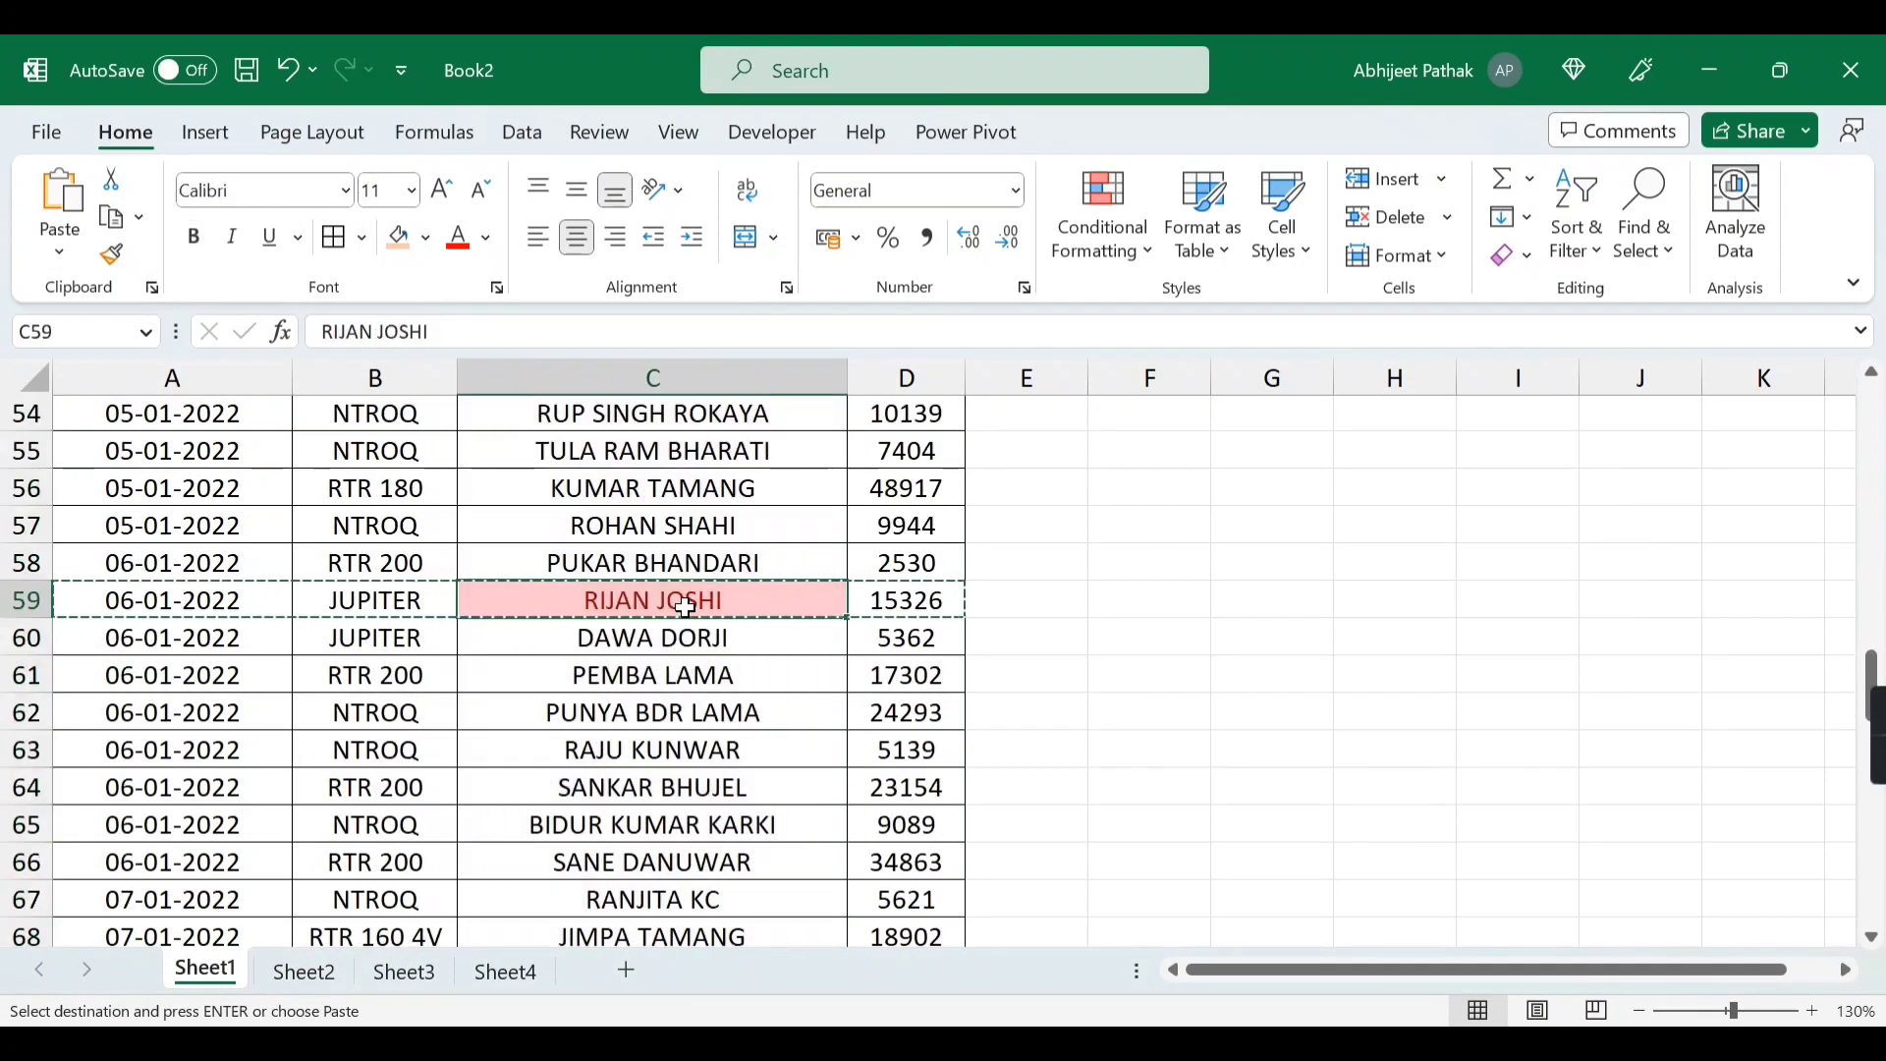
key(Escape)
scroll(681, 629, down, 9)
scroll(679, 640, down, 7)
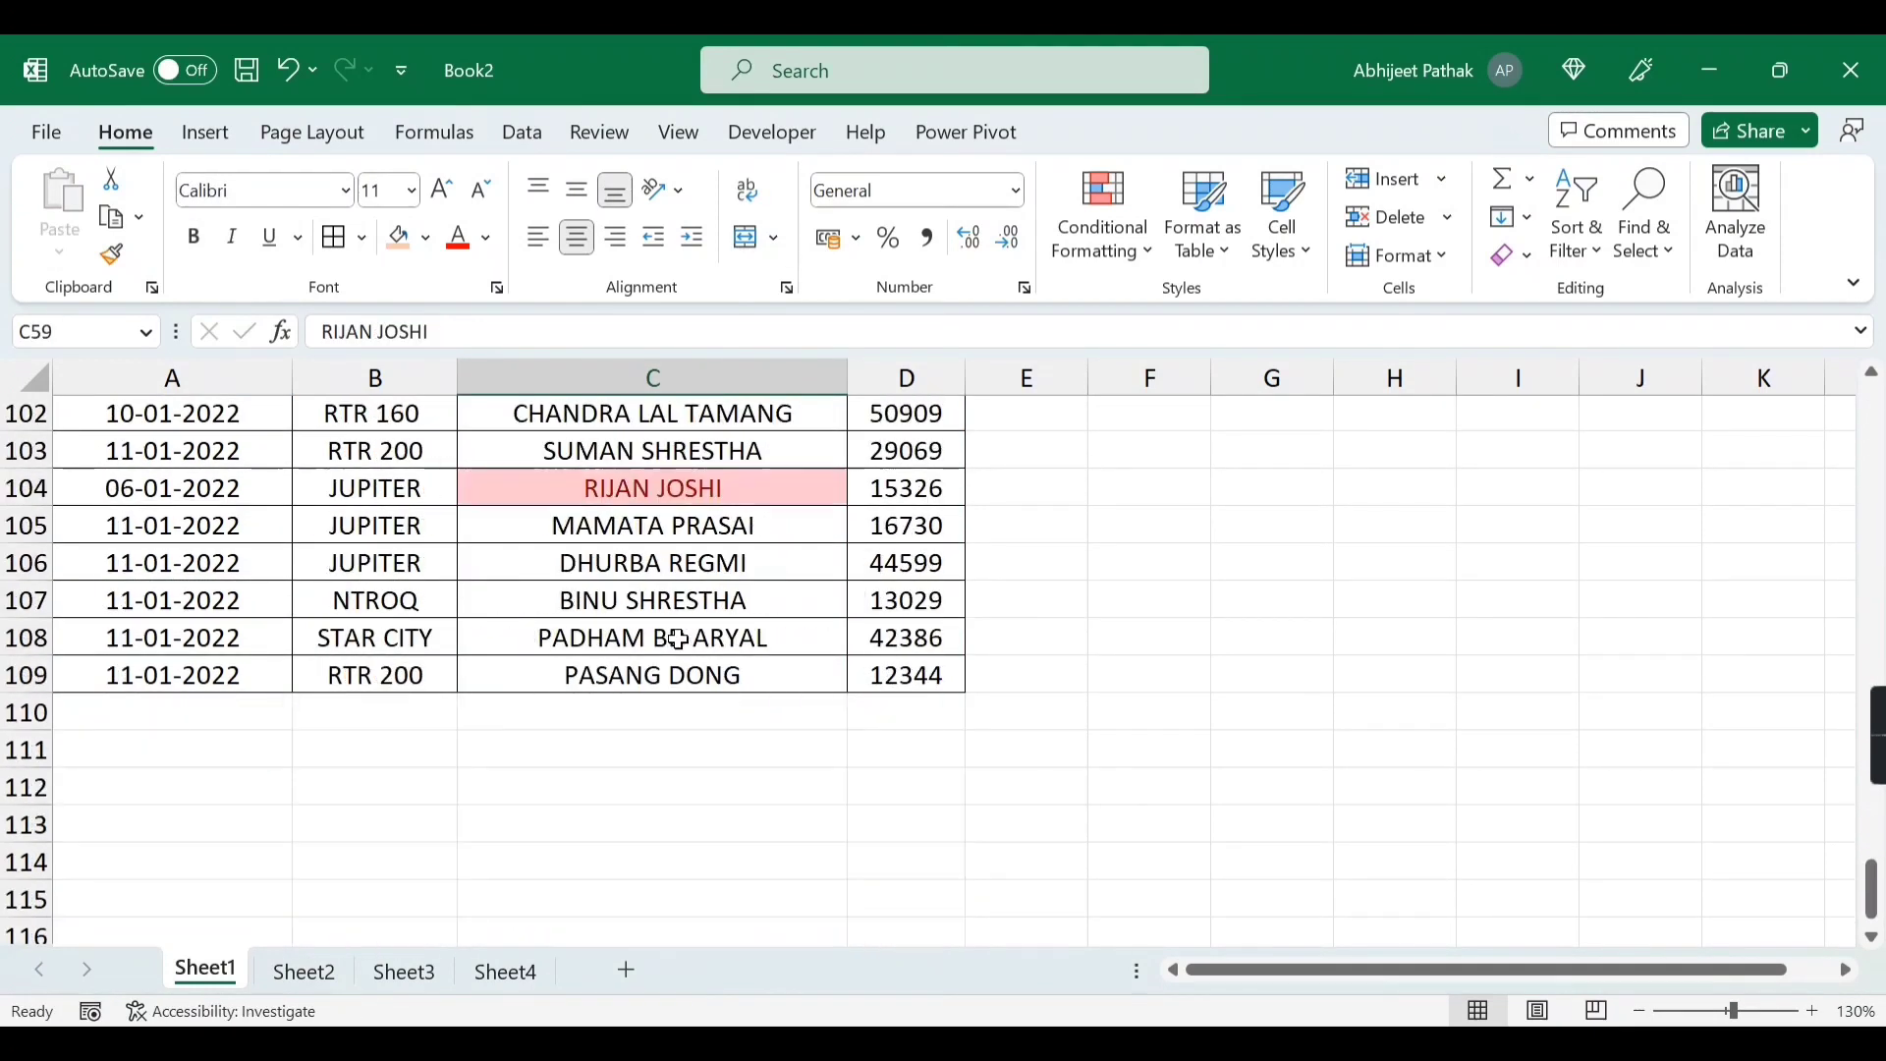
click(674, 484)
drag(219, 485, 775, 483)
scroll(775, 501, up, 16)
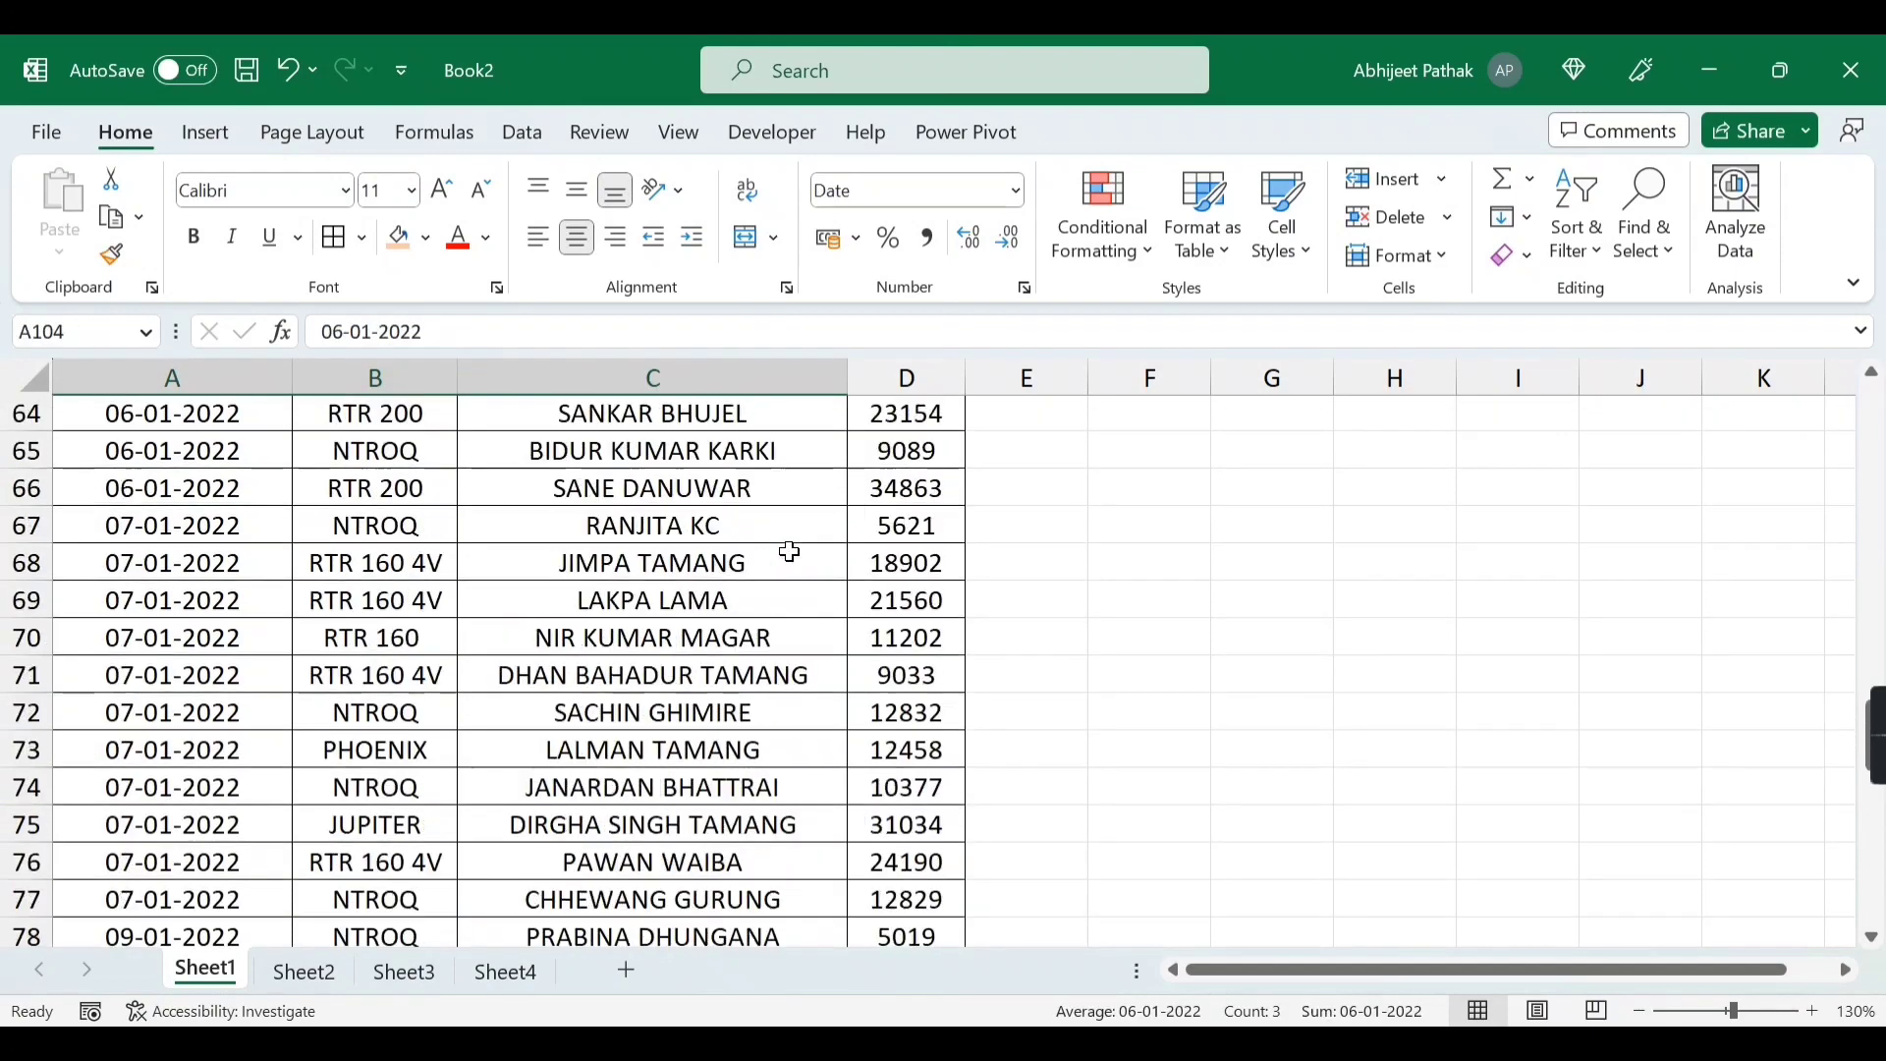
scroll(790, 553, up, 1)
click(483, 634)
click(801, 596)
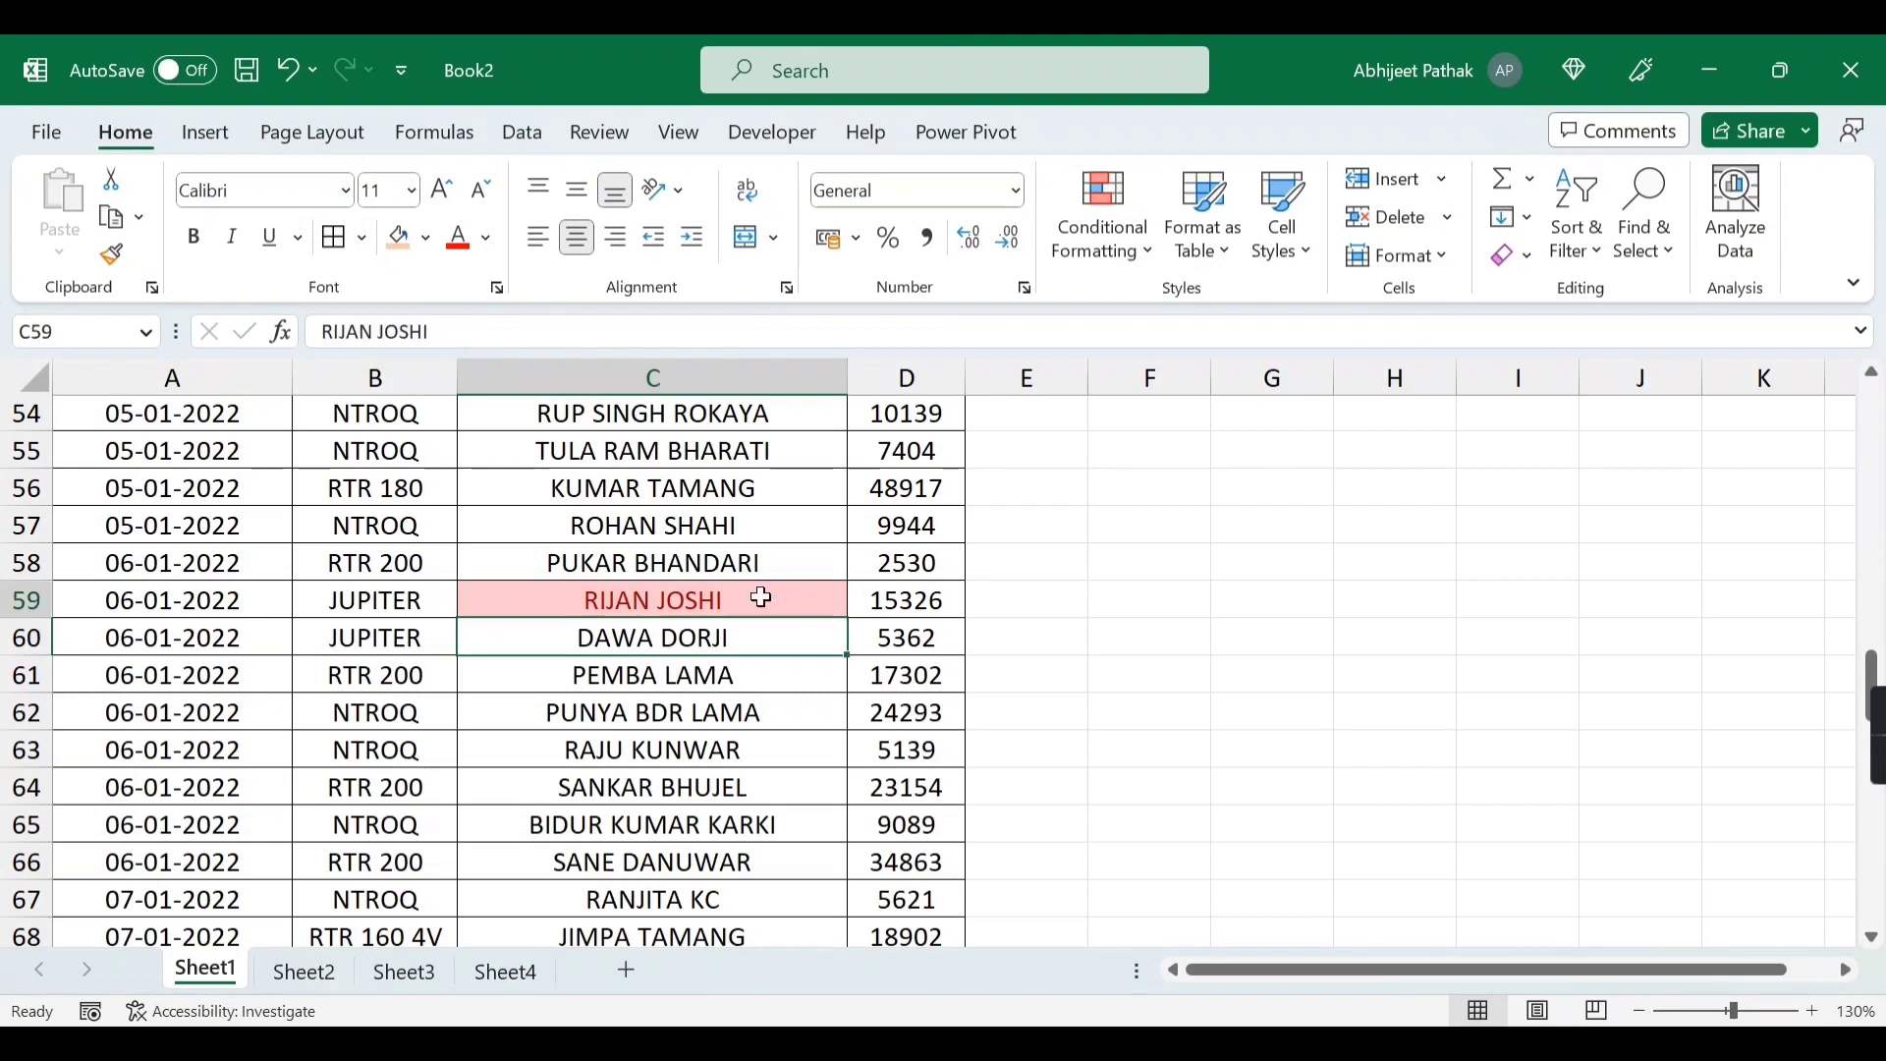
scroll(771, 597, up, 18)
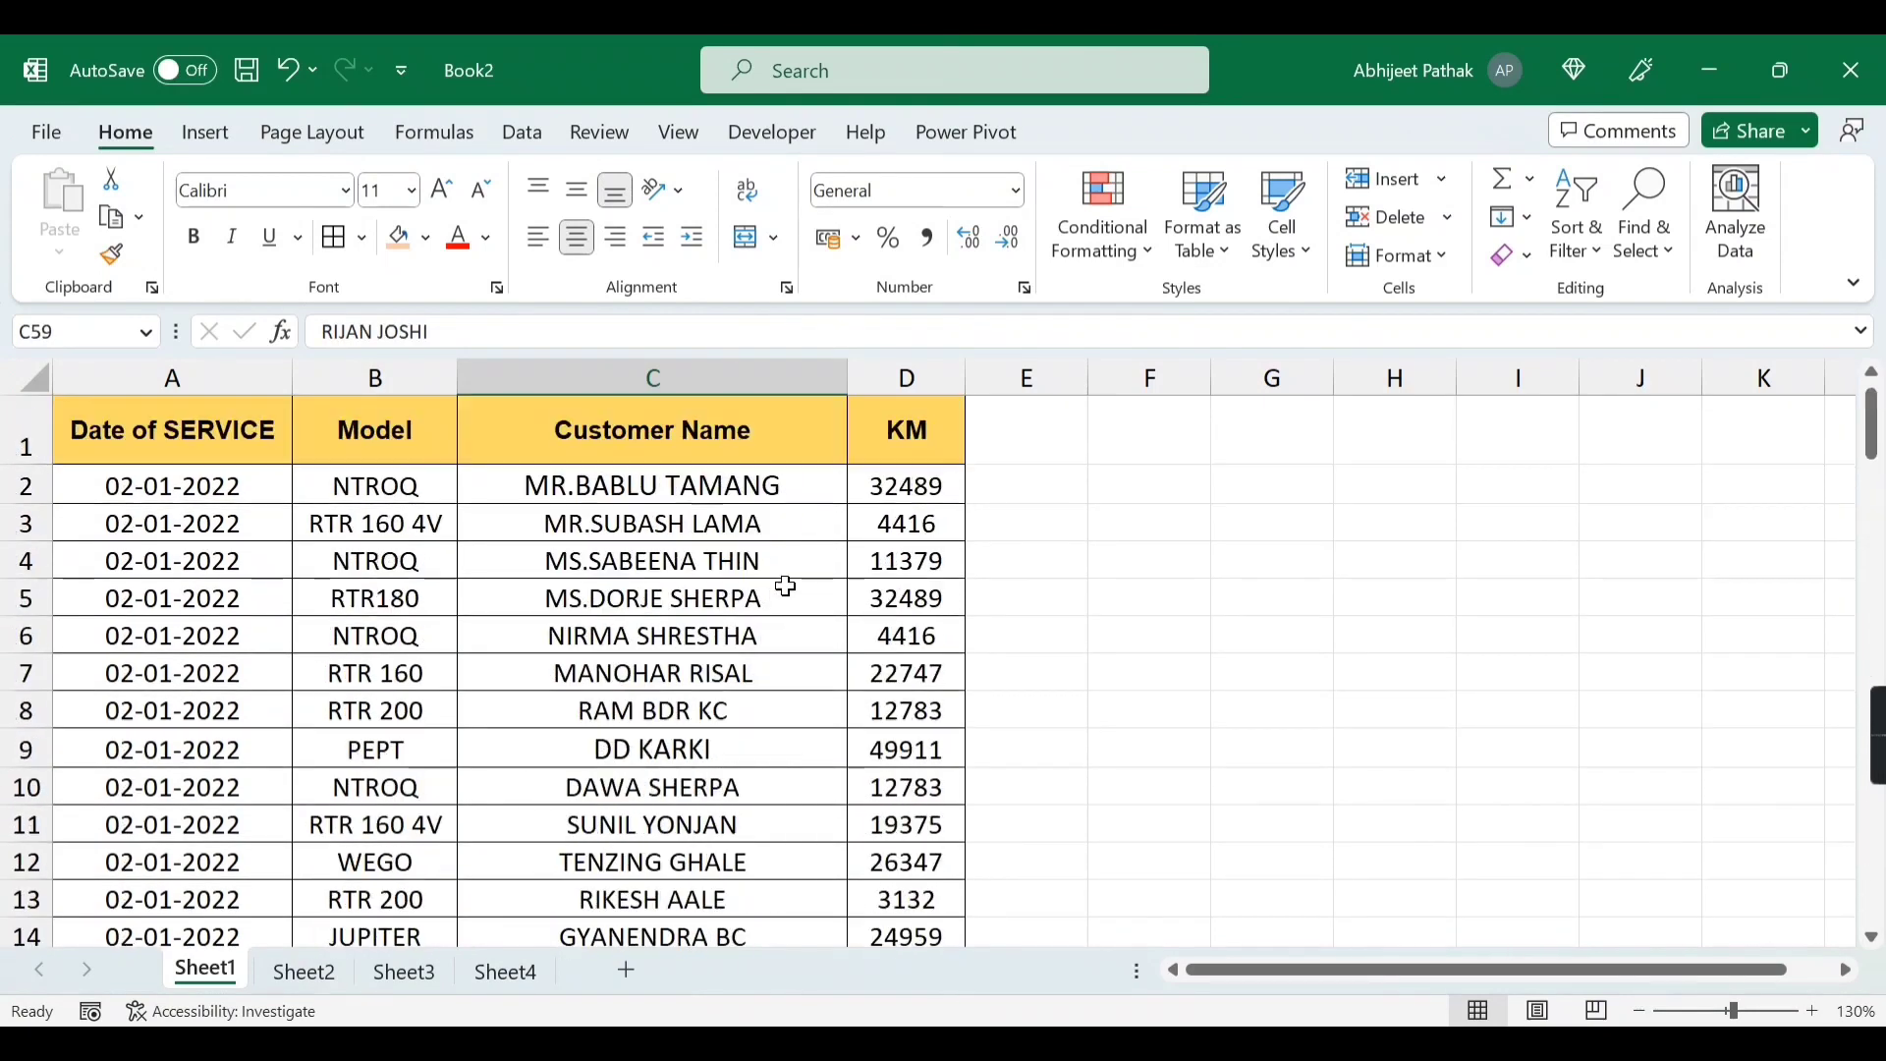
- Turn on filtering and filter the Customer Name column by the light red color to isolate the duplicate records
click(683, 442)
key(ctrl+shift+l)
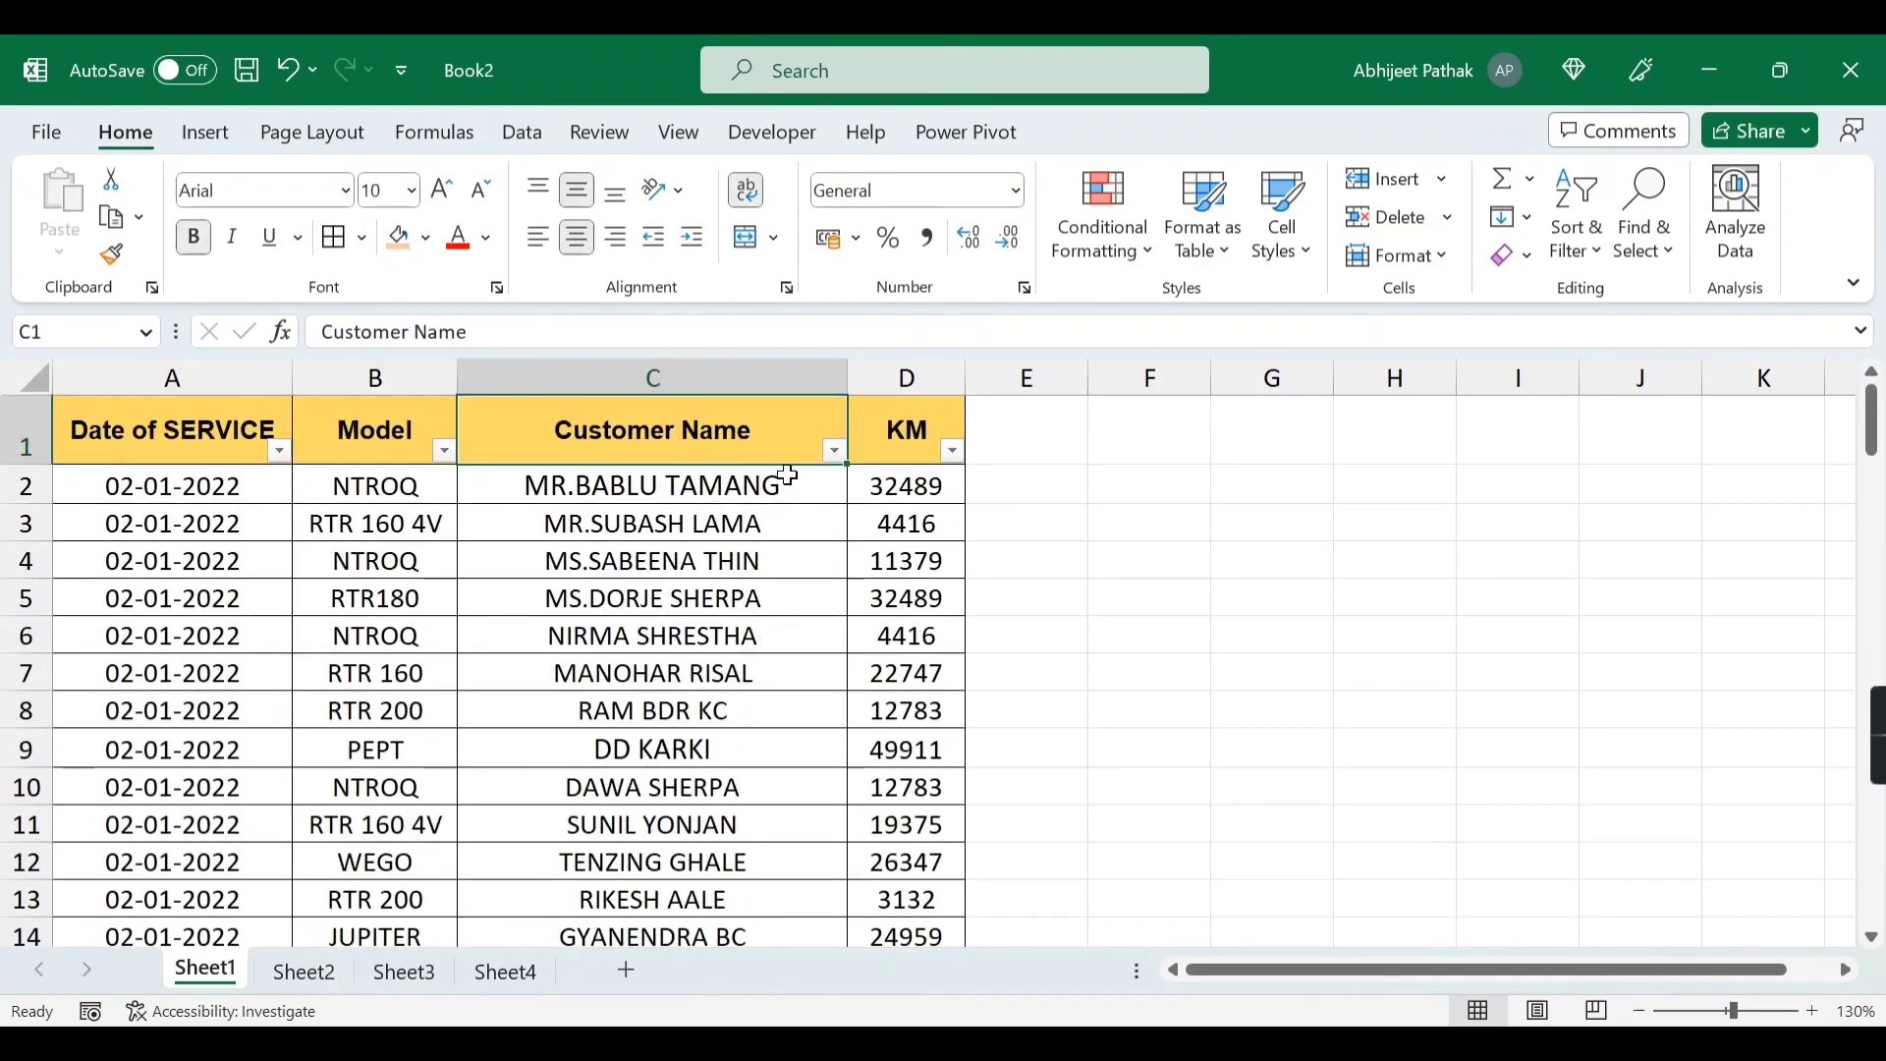
click(835, 450)
mouse_move(803, 592)
mouse_move(666, 485)
mouse_down()
mouse_move(661, 510)
mouse_move(652, 478)
mouse_up()
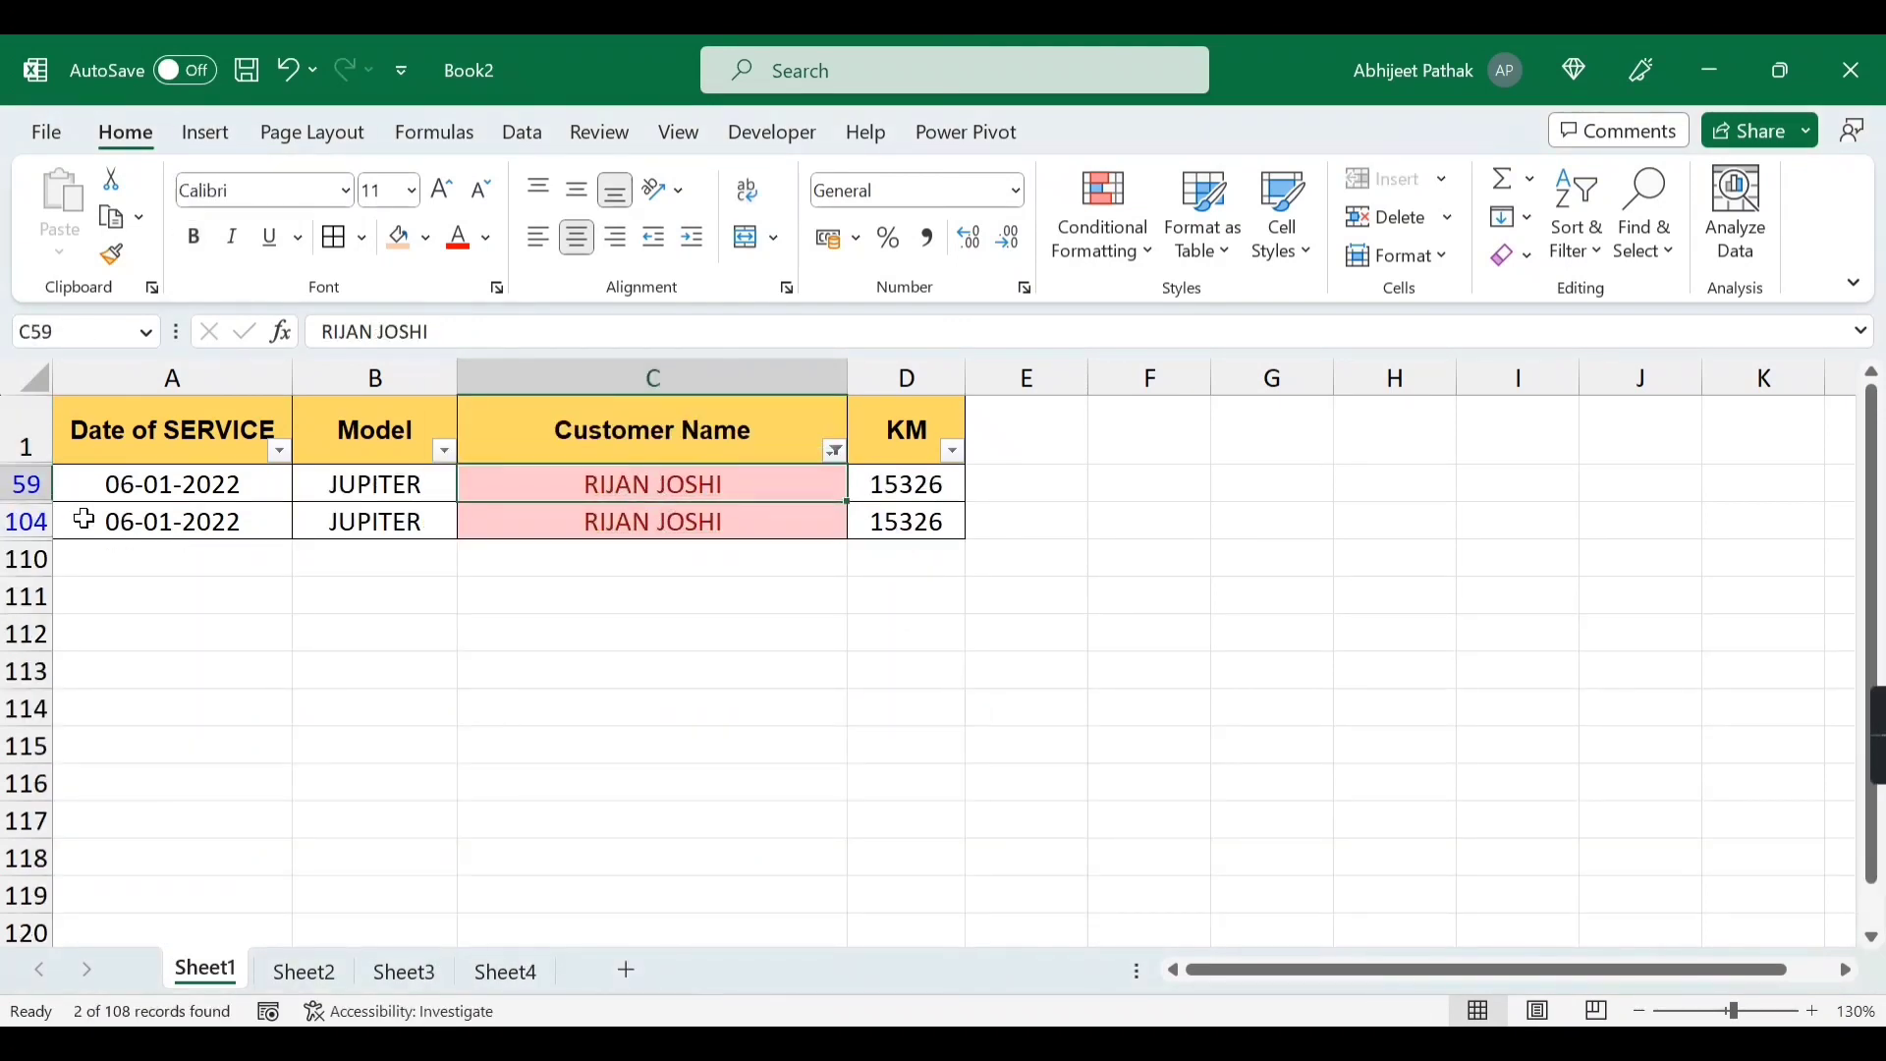
- Delete the duplicate customer record in row 104 and turn off filtering to show the full table
click(27, 520)
right_click(26, 520)
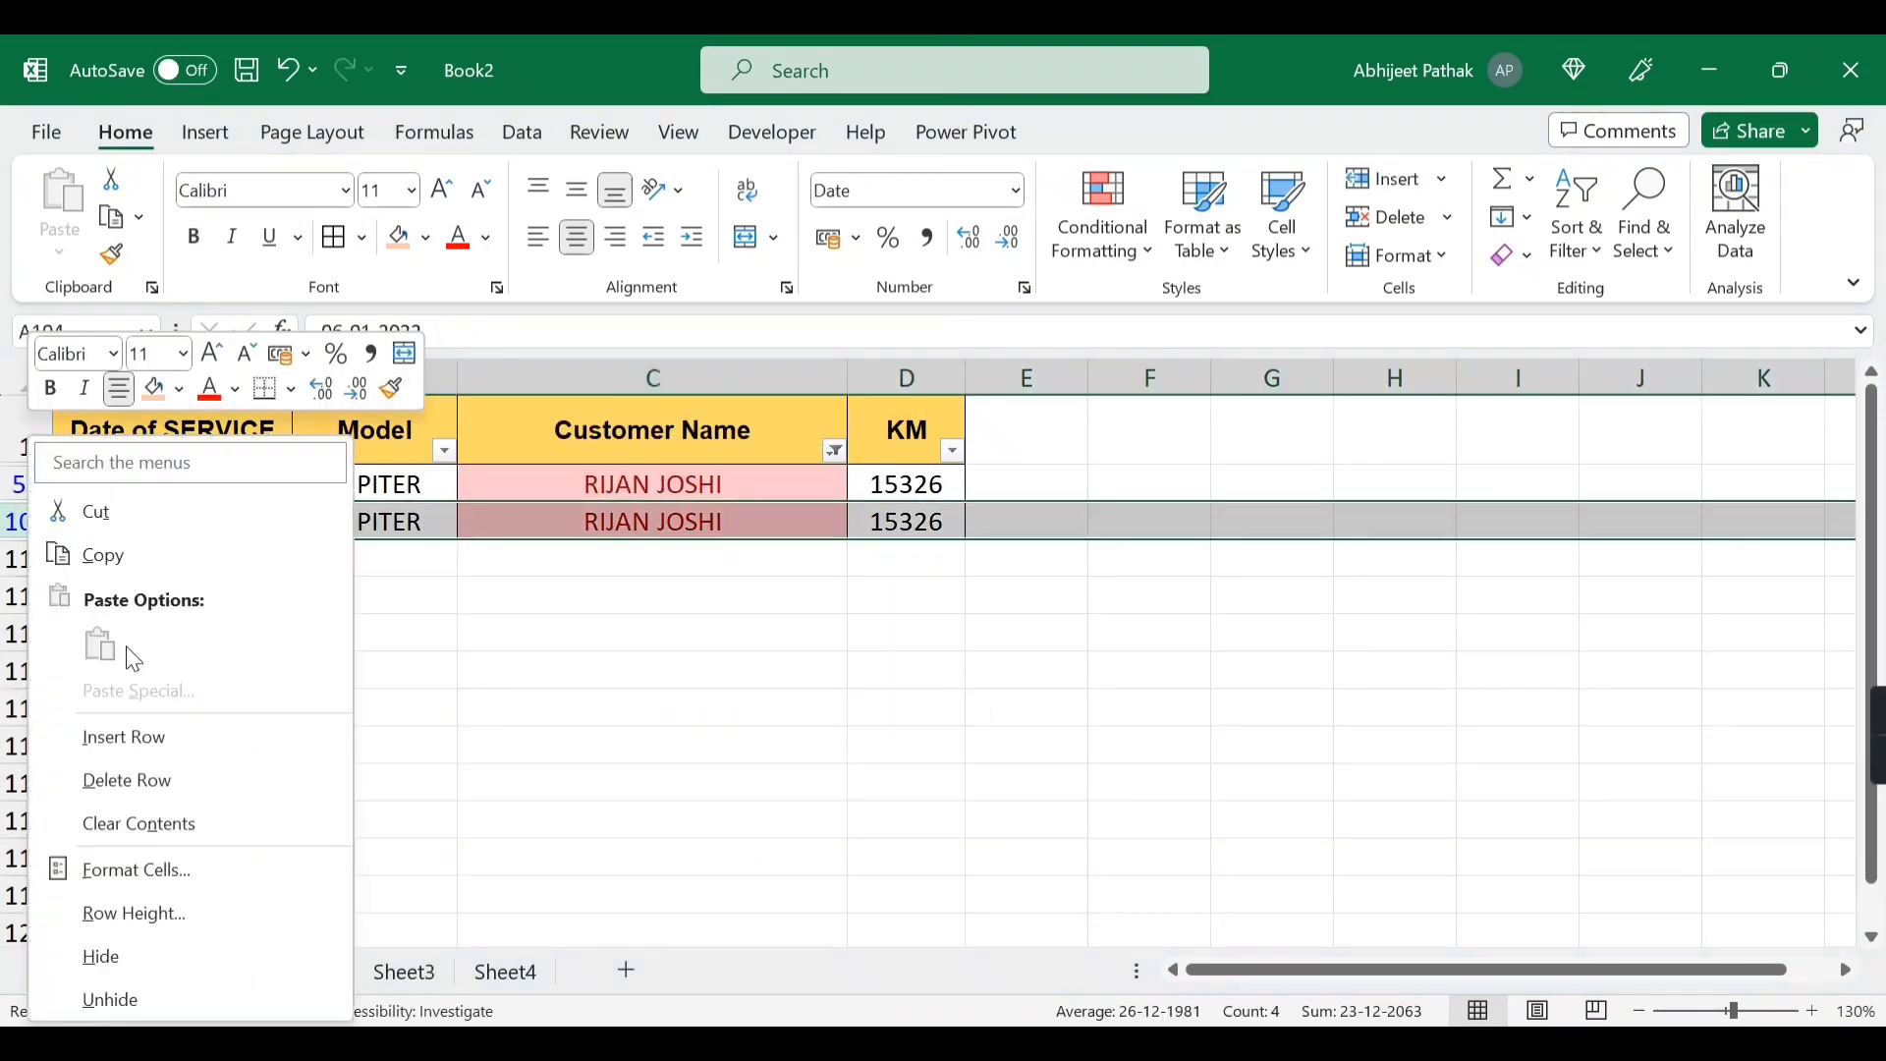
click(158, 783)
click(695, 478)
click(697, 430)
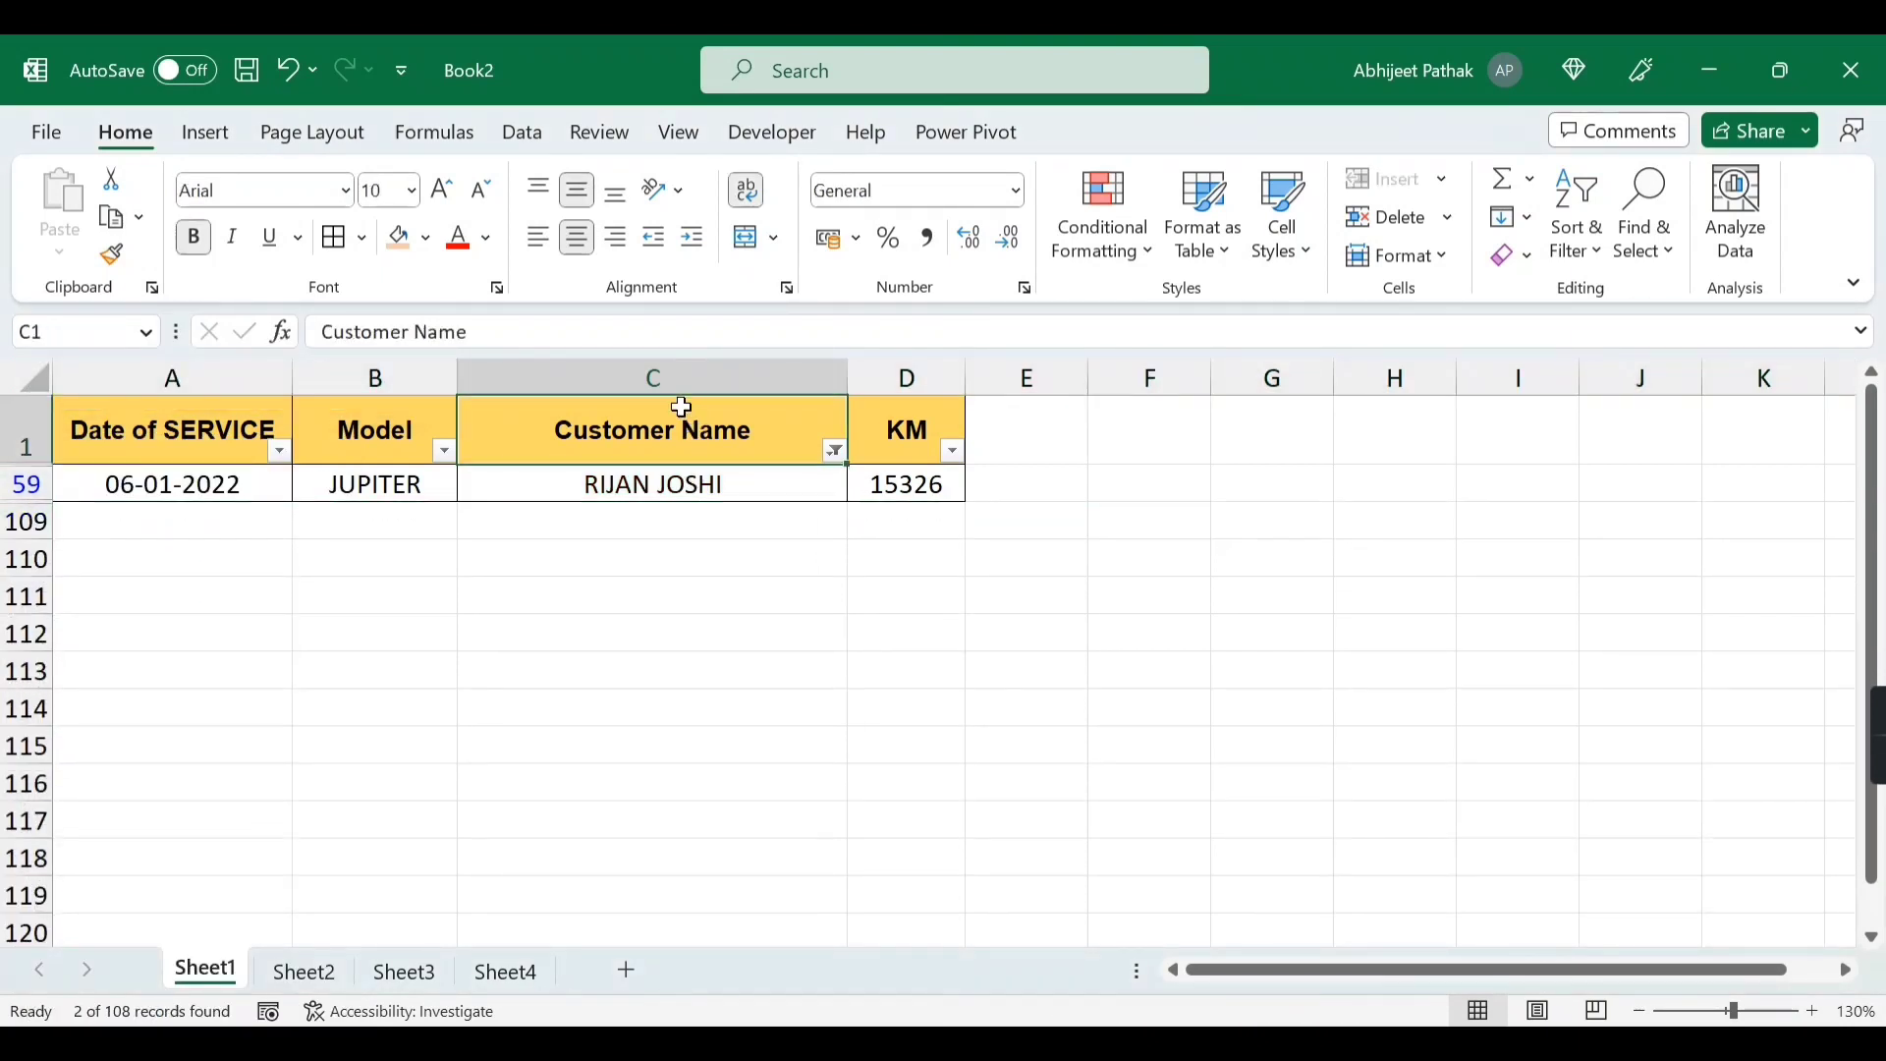
key(ctrl+shift+l)
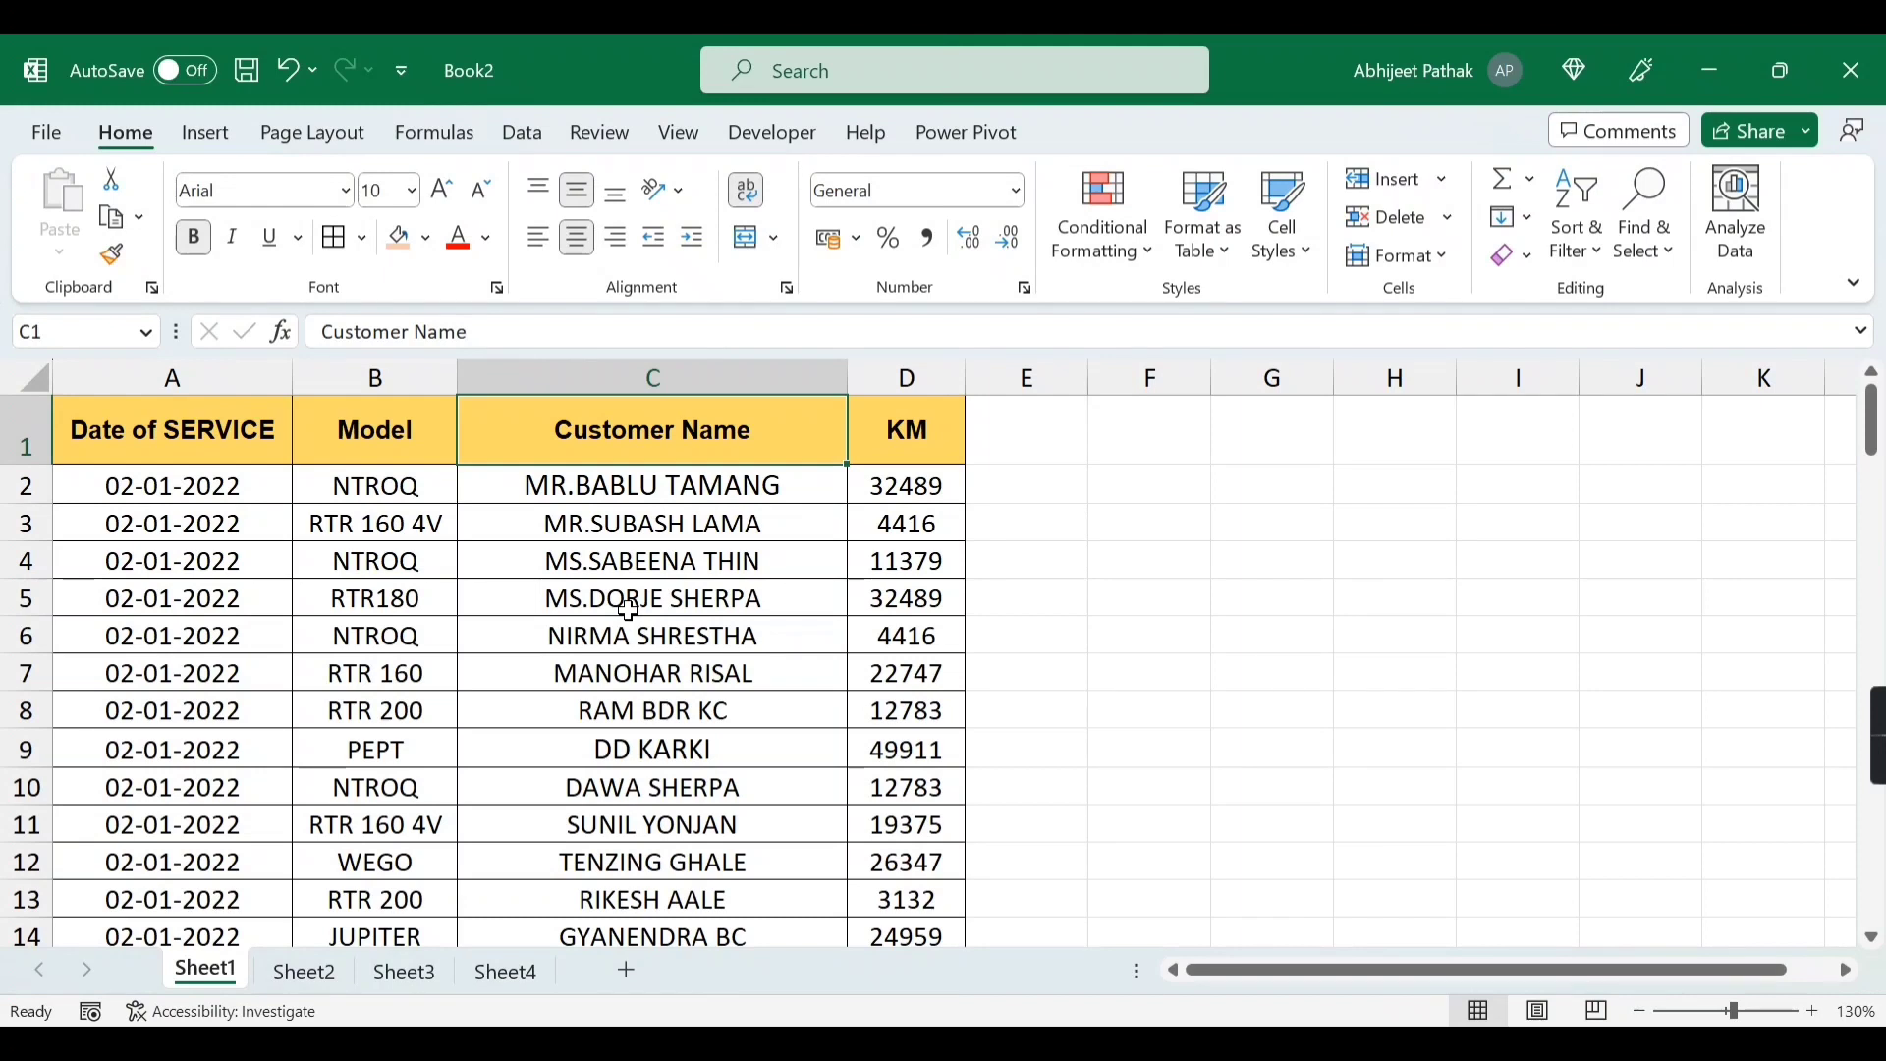
drag(666, 487, 652, 588)
click(652, 590)
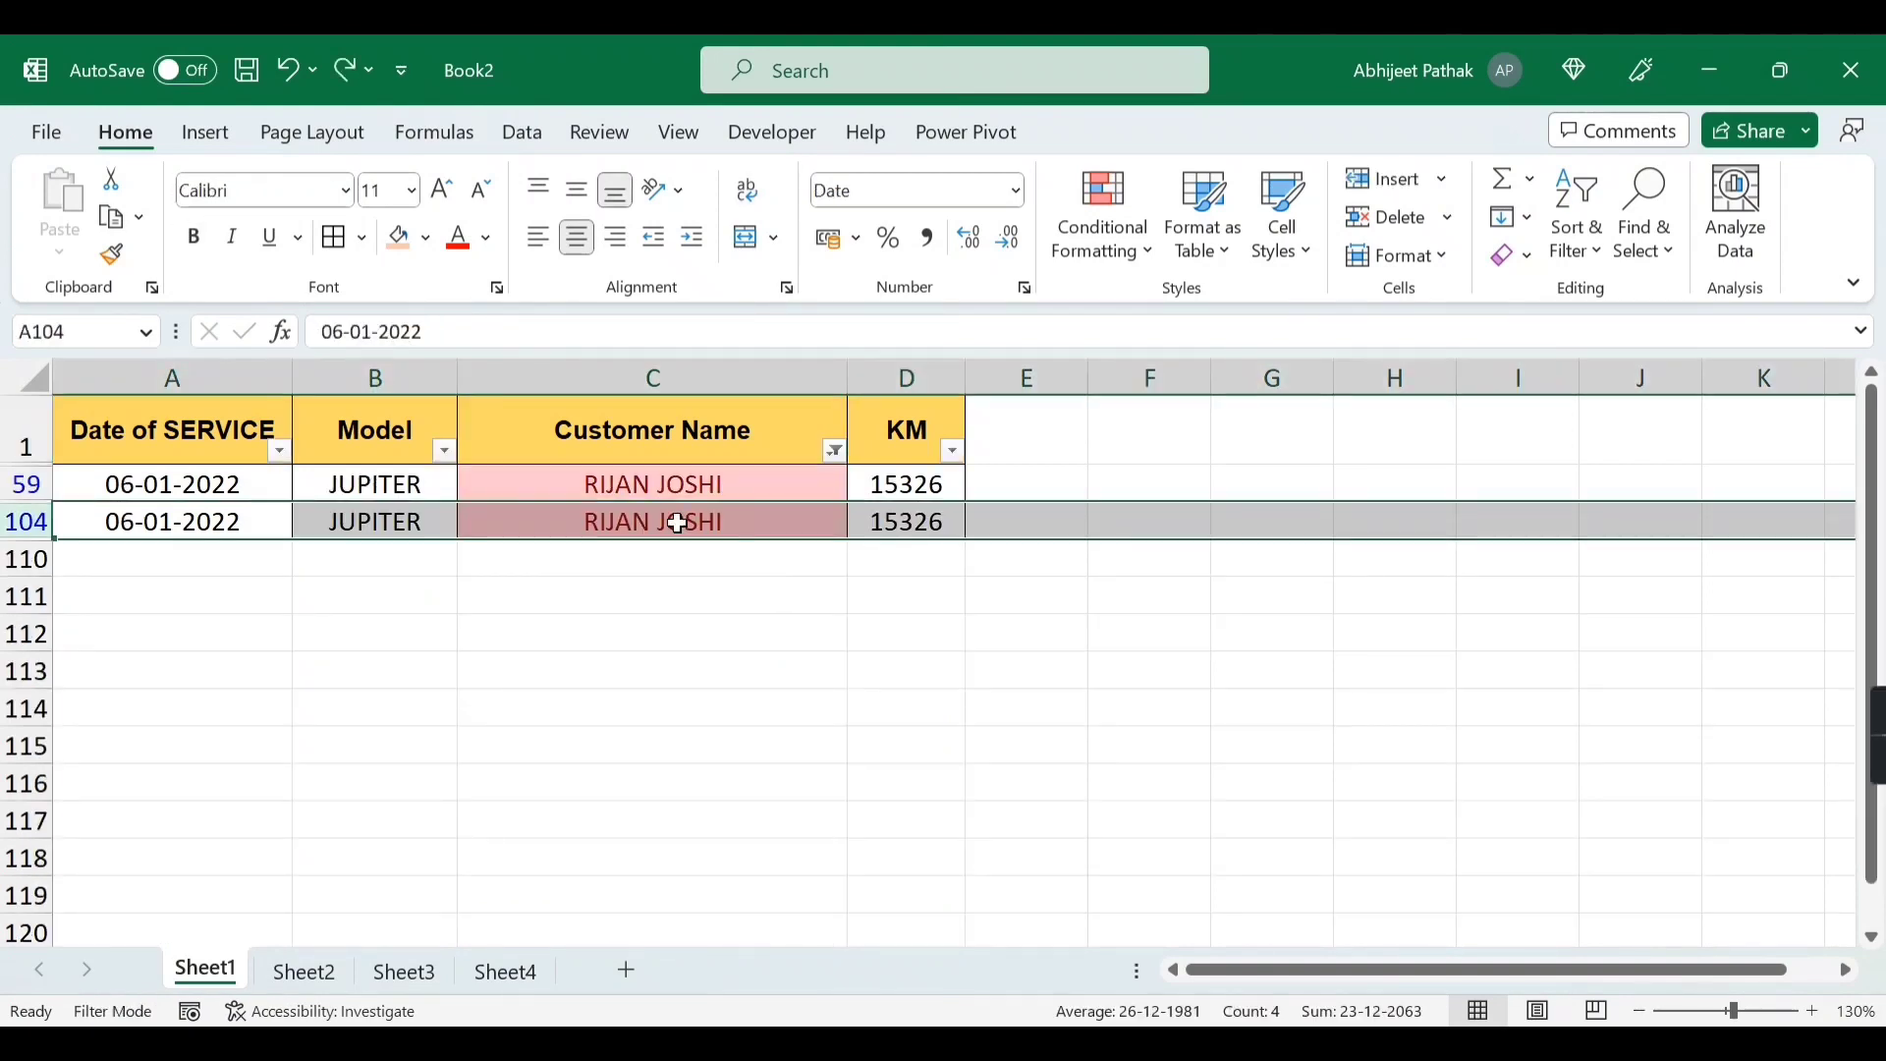
- Compare the filtered duplicate records in rows 59 and 104 across date, model, customer name and KM
click(673, 487)
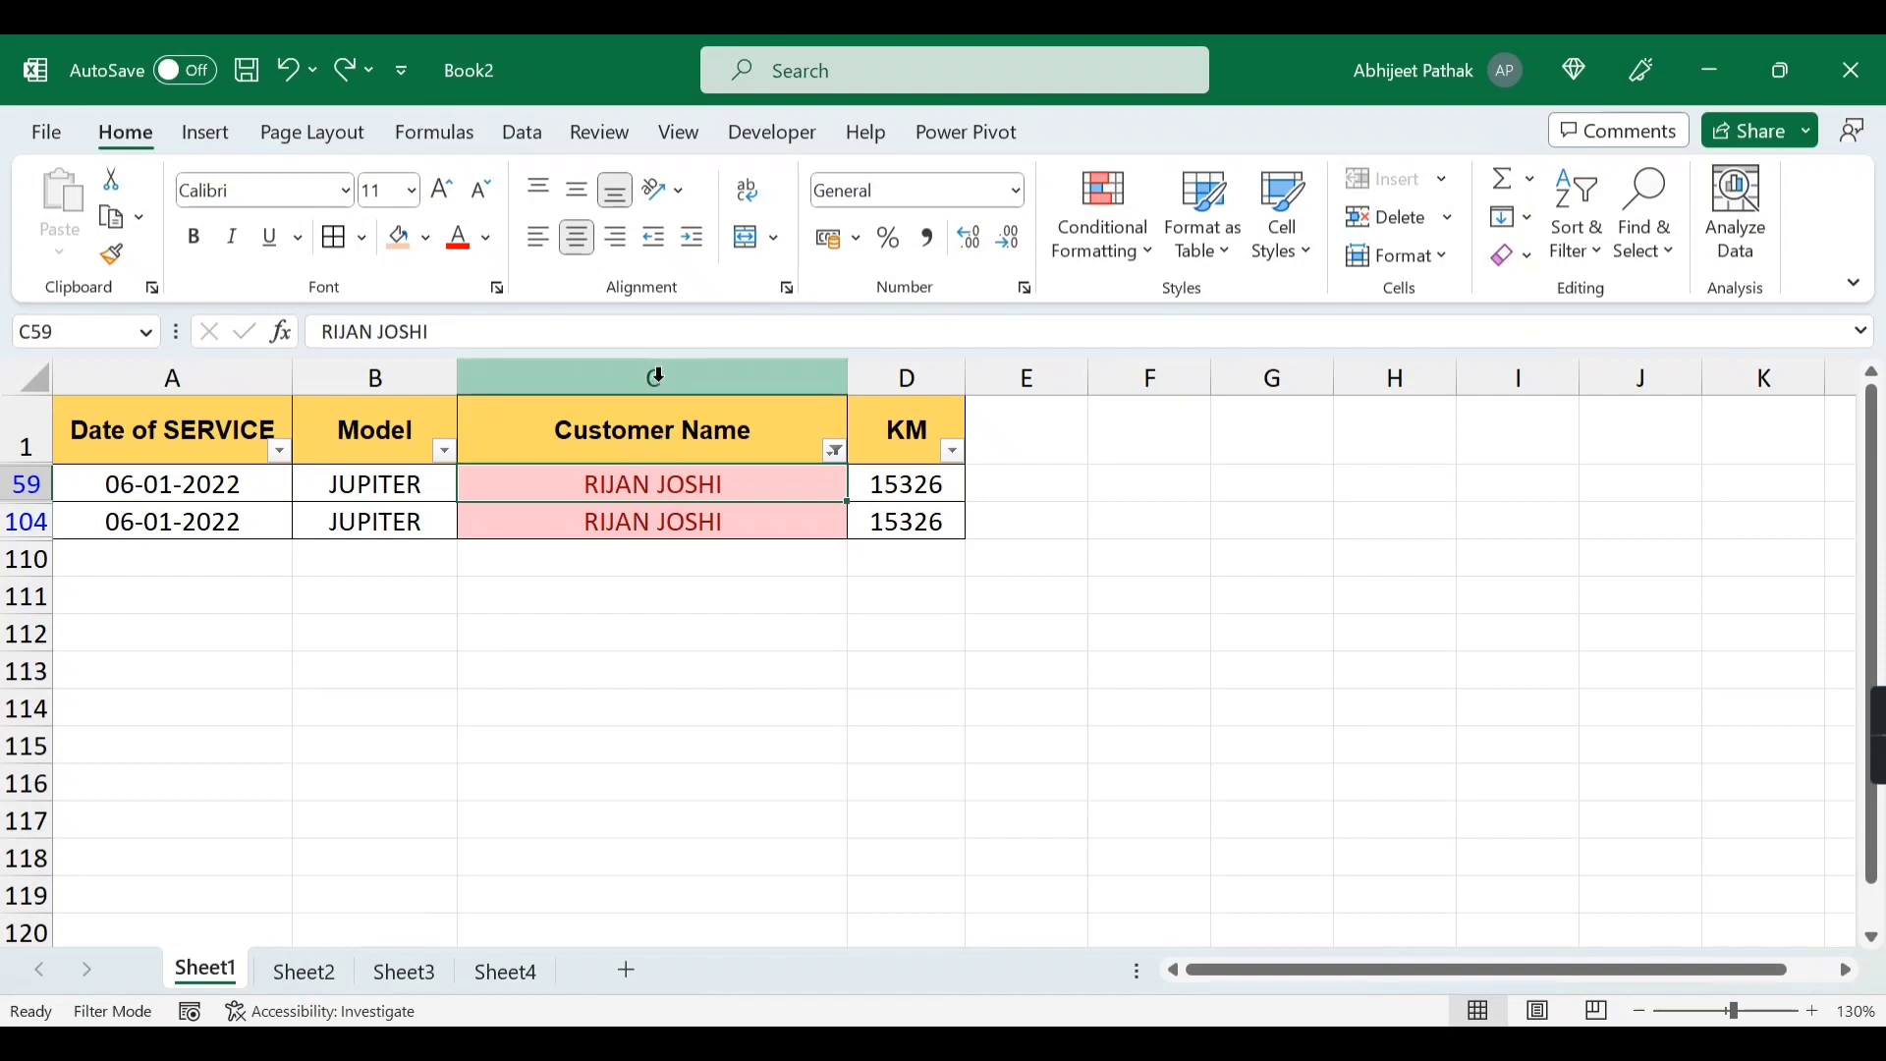
click(653, 375)
click(648, 482)
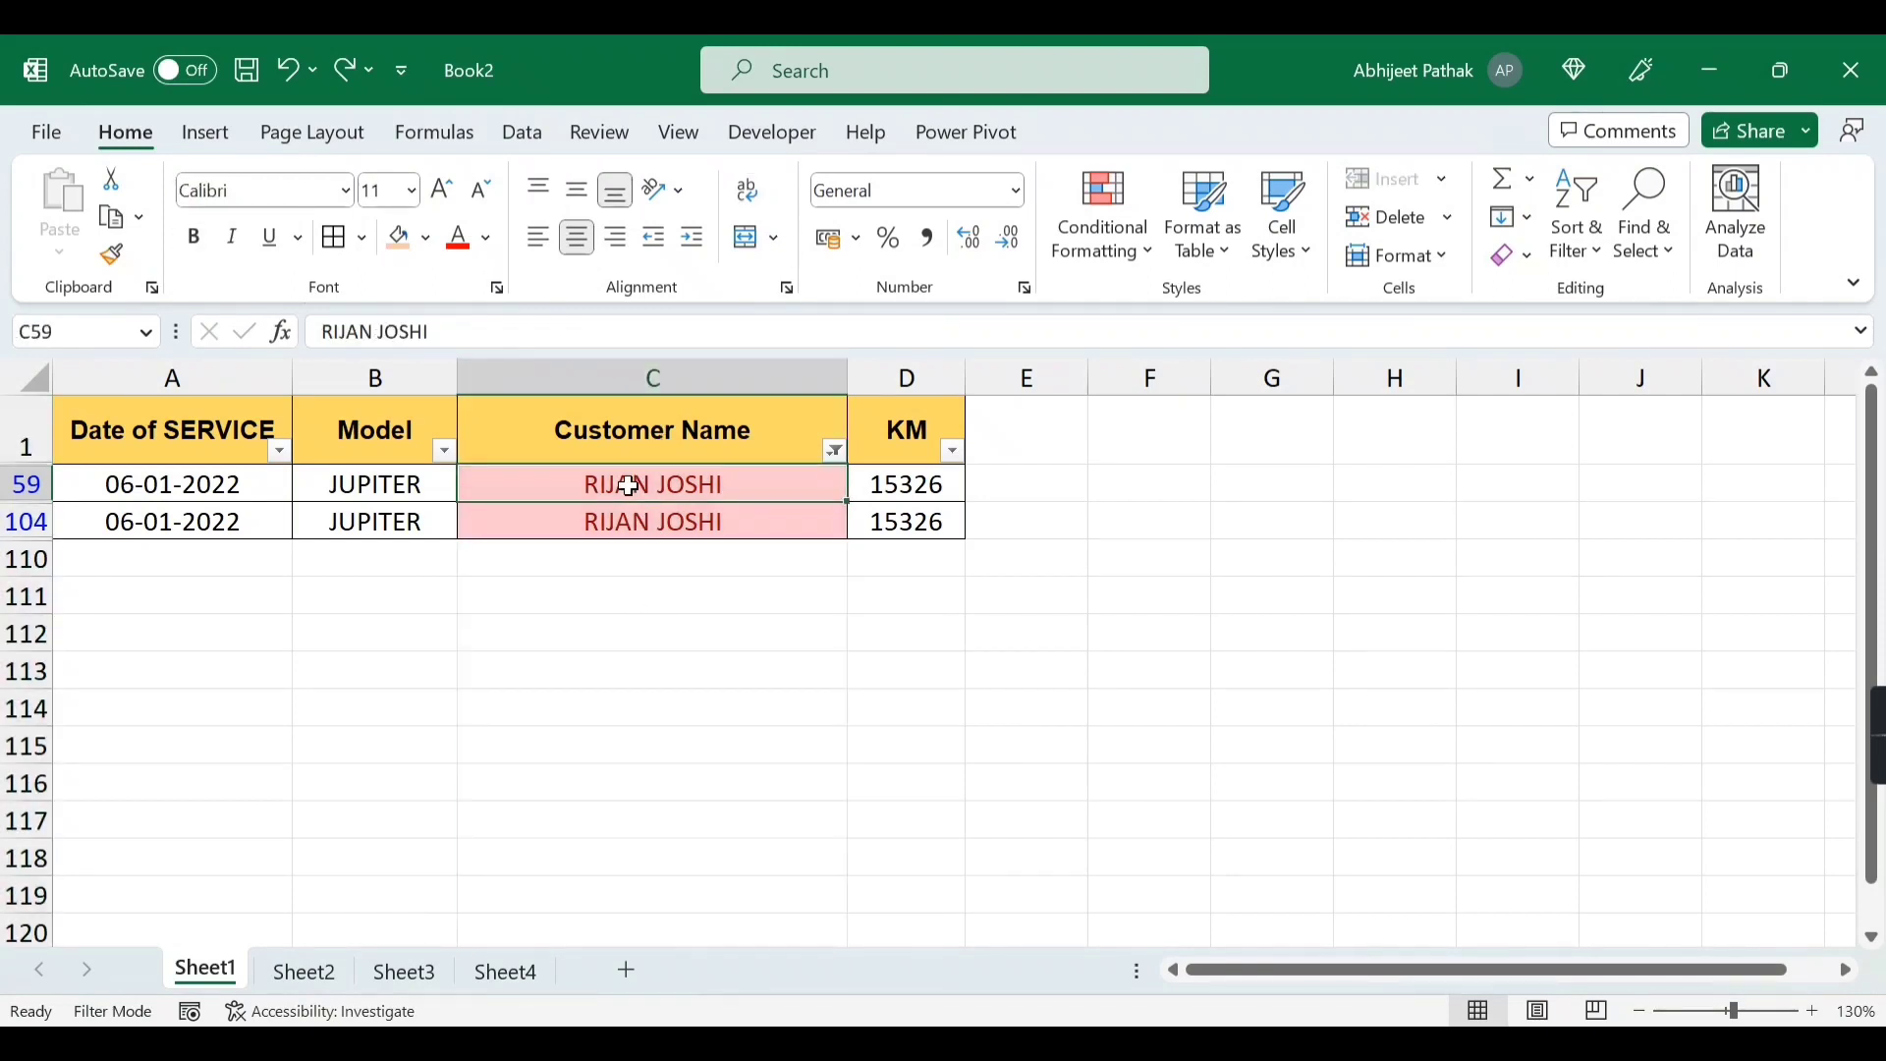
drag(98, 486, 889, 486)
drag(256, 521, 855, 521)
key(ctrl+v)
click(511, 494)
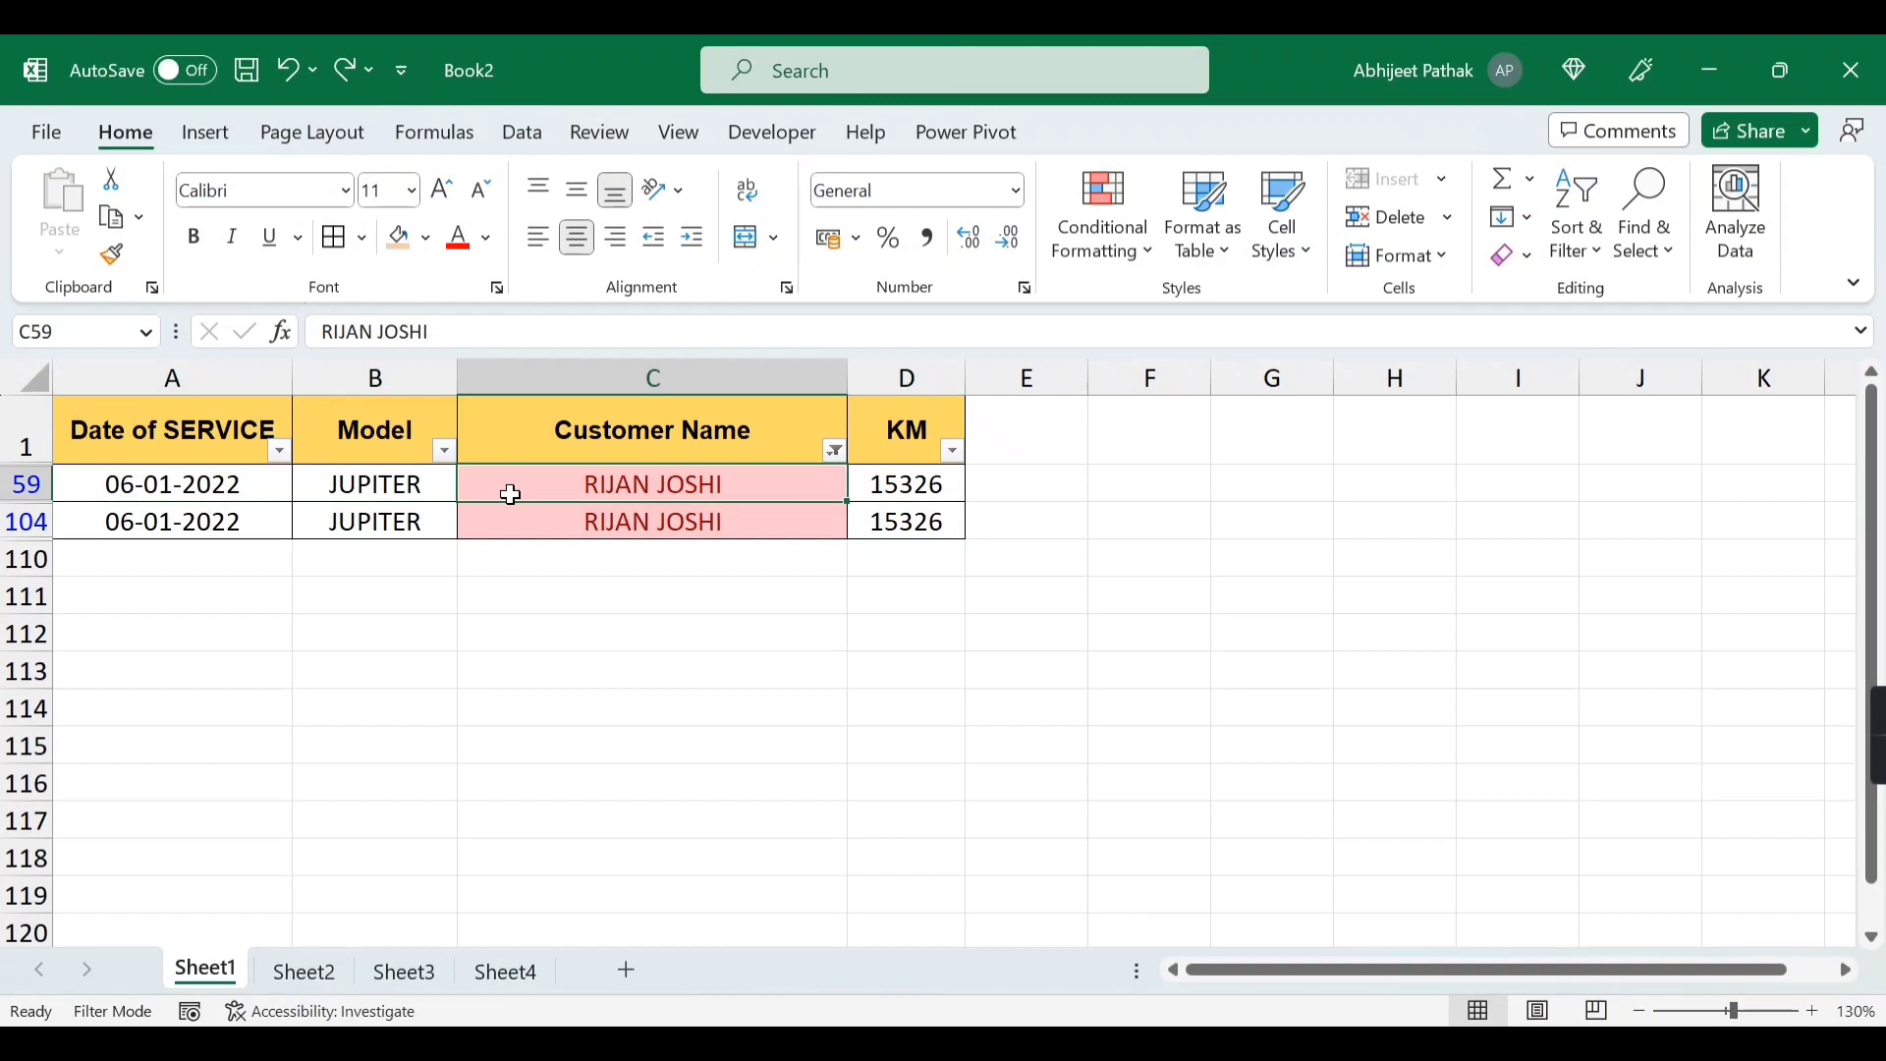
click(381, 528)
click(910, 522)
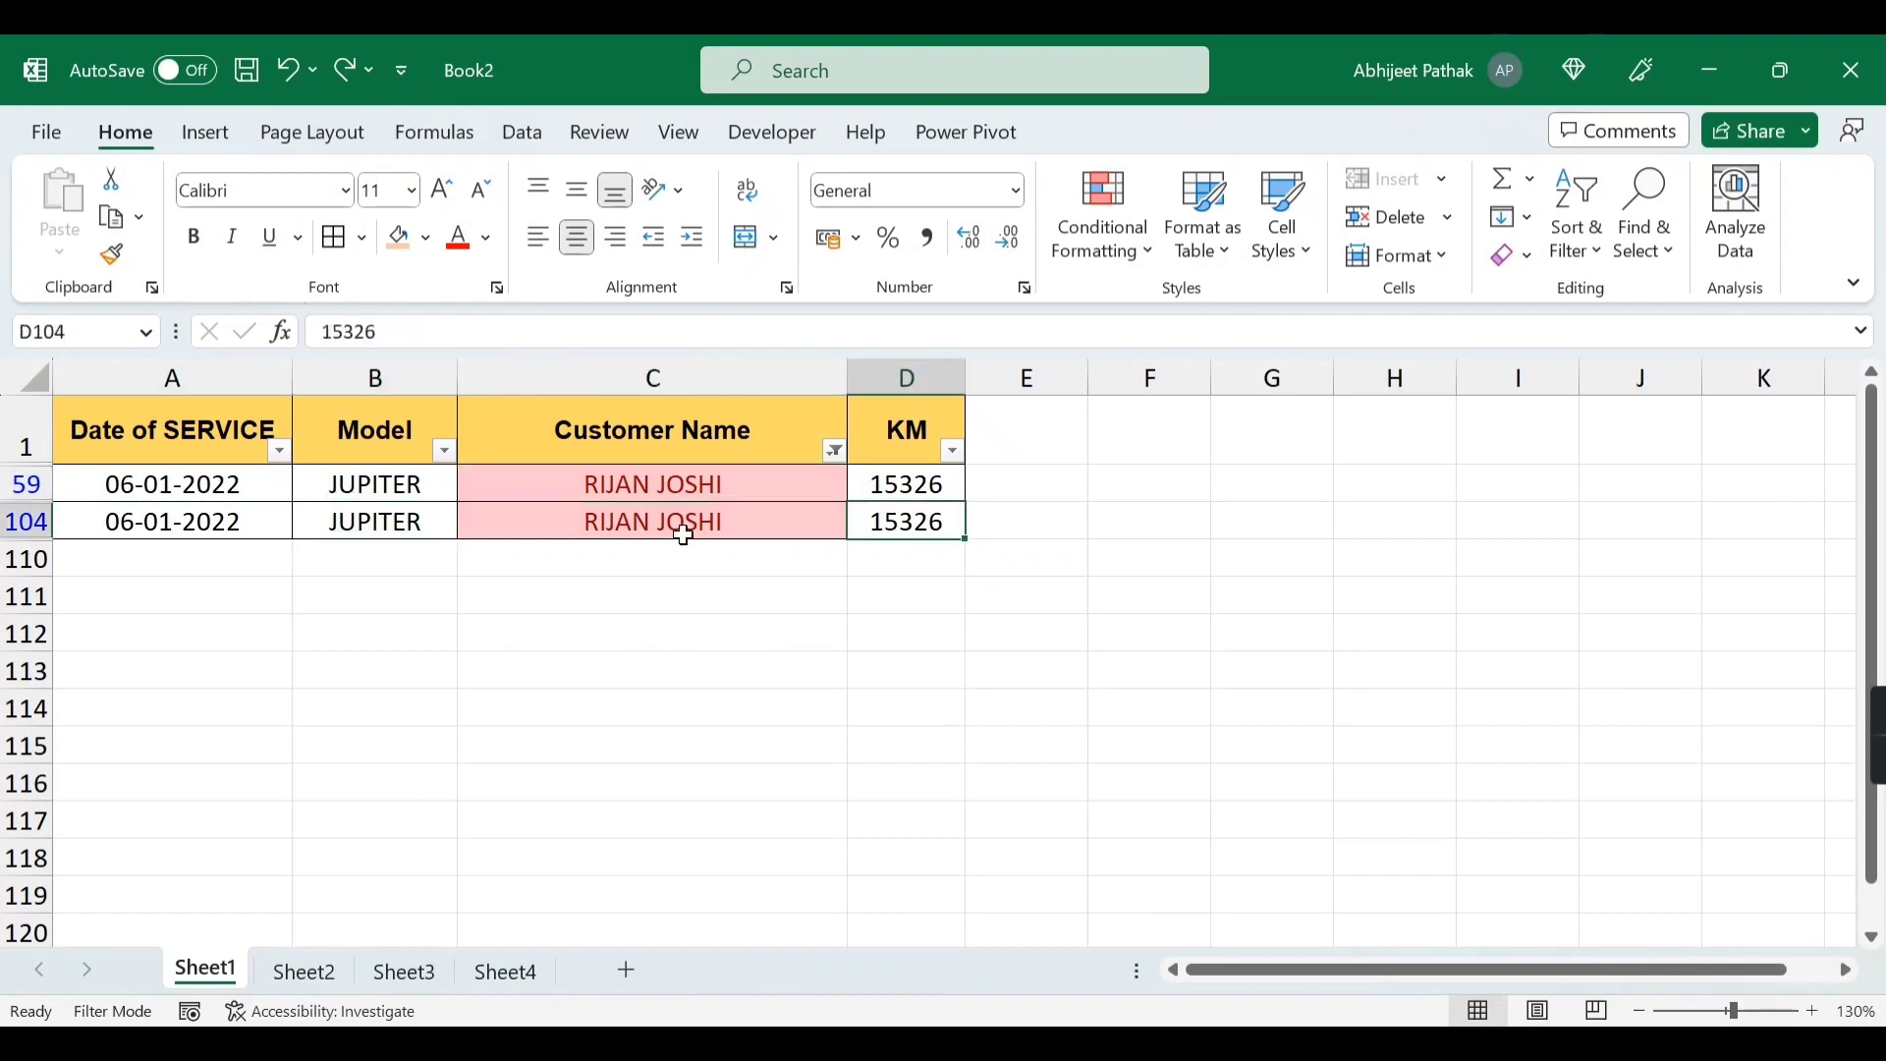
click(199, 518)
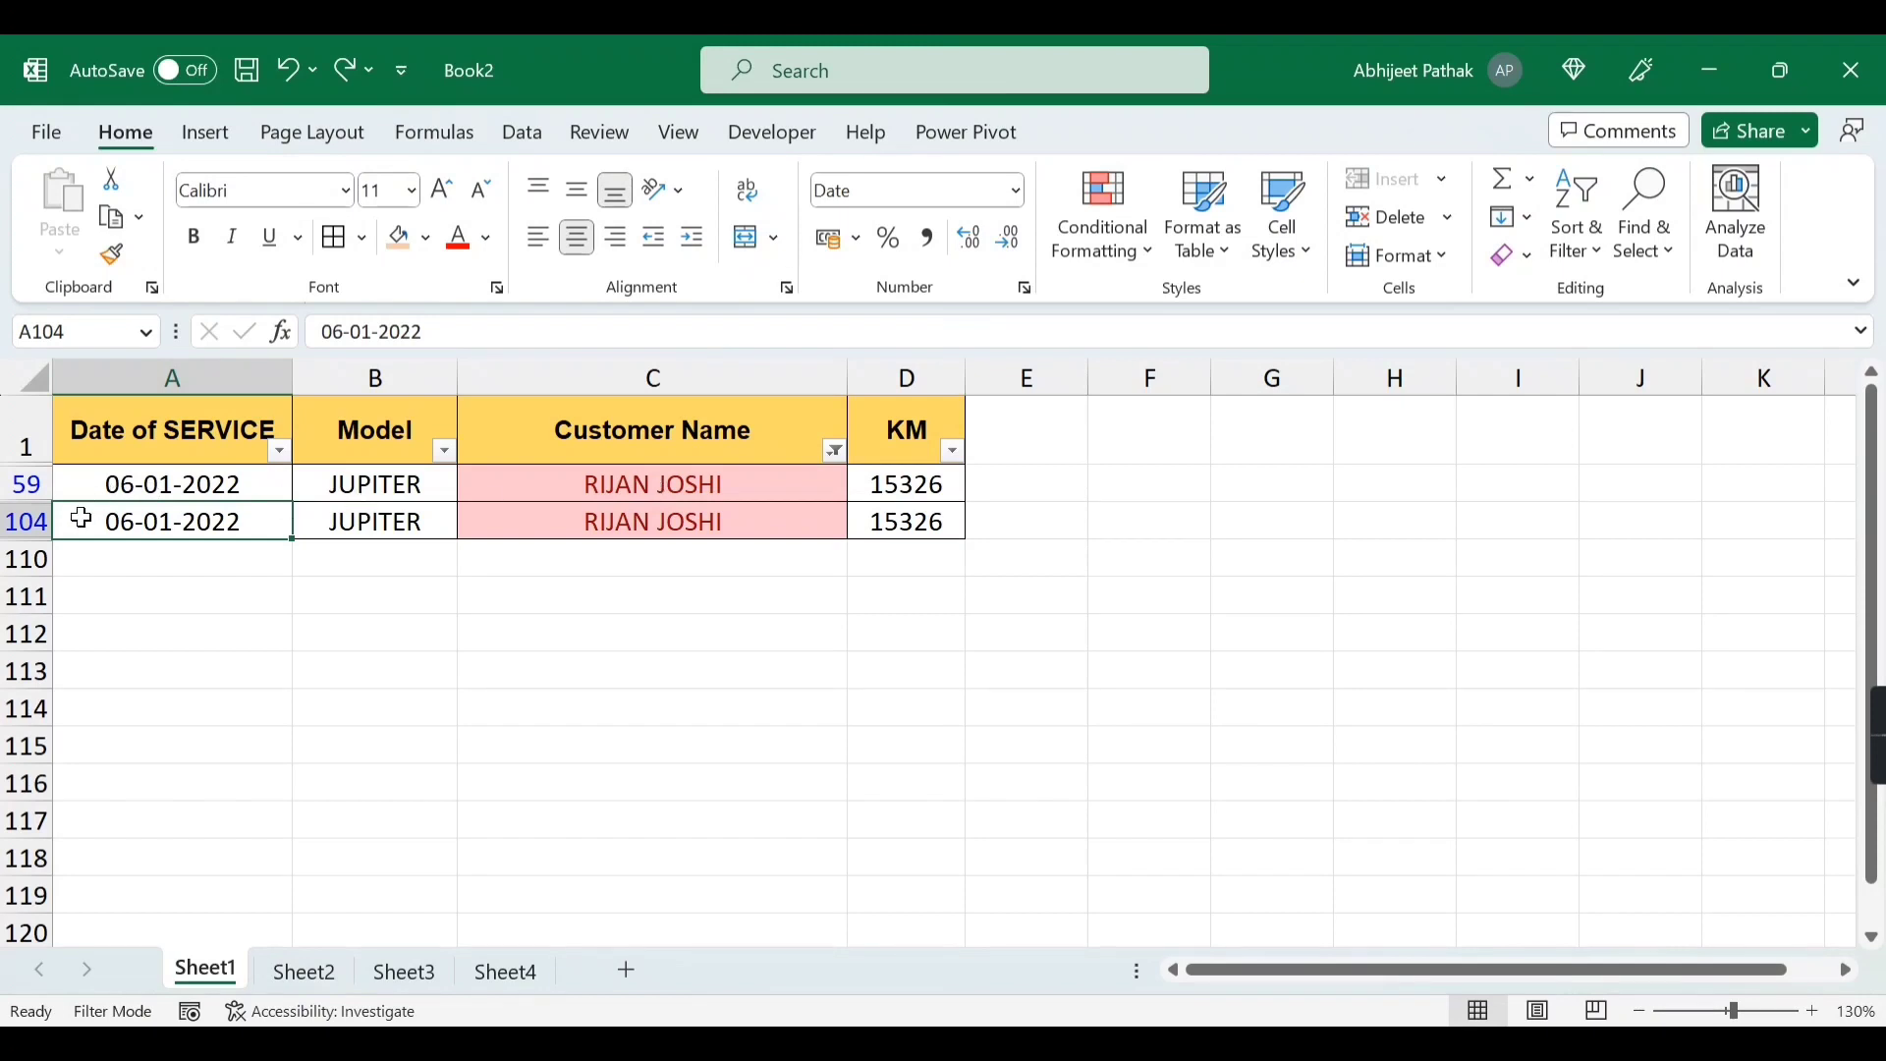
click(663, 488)
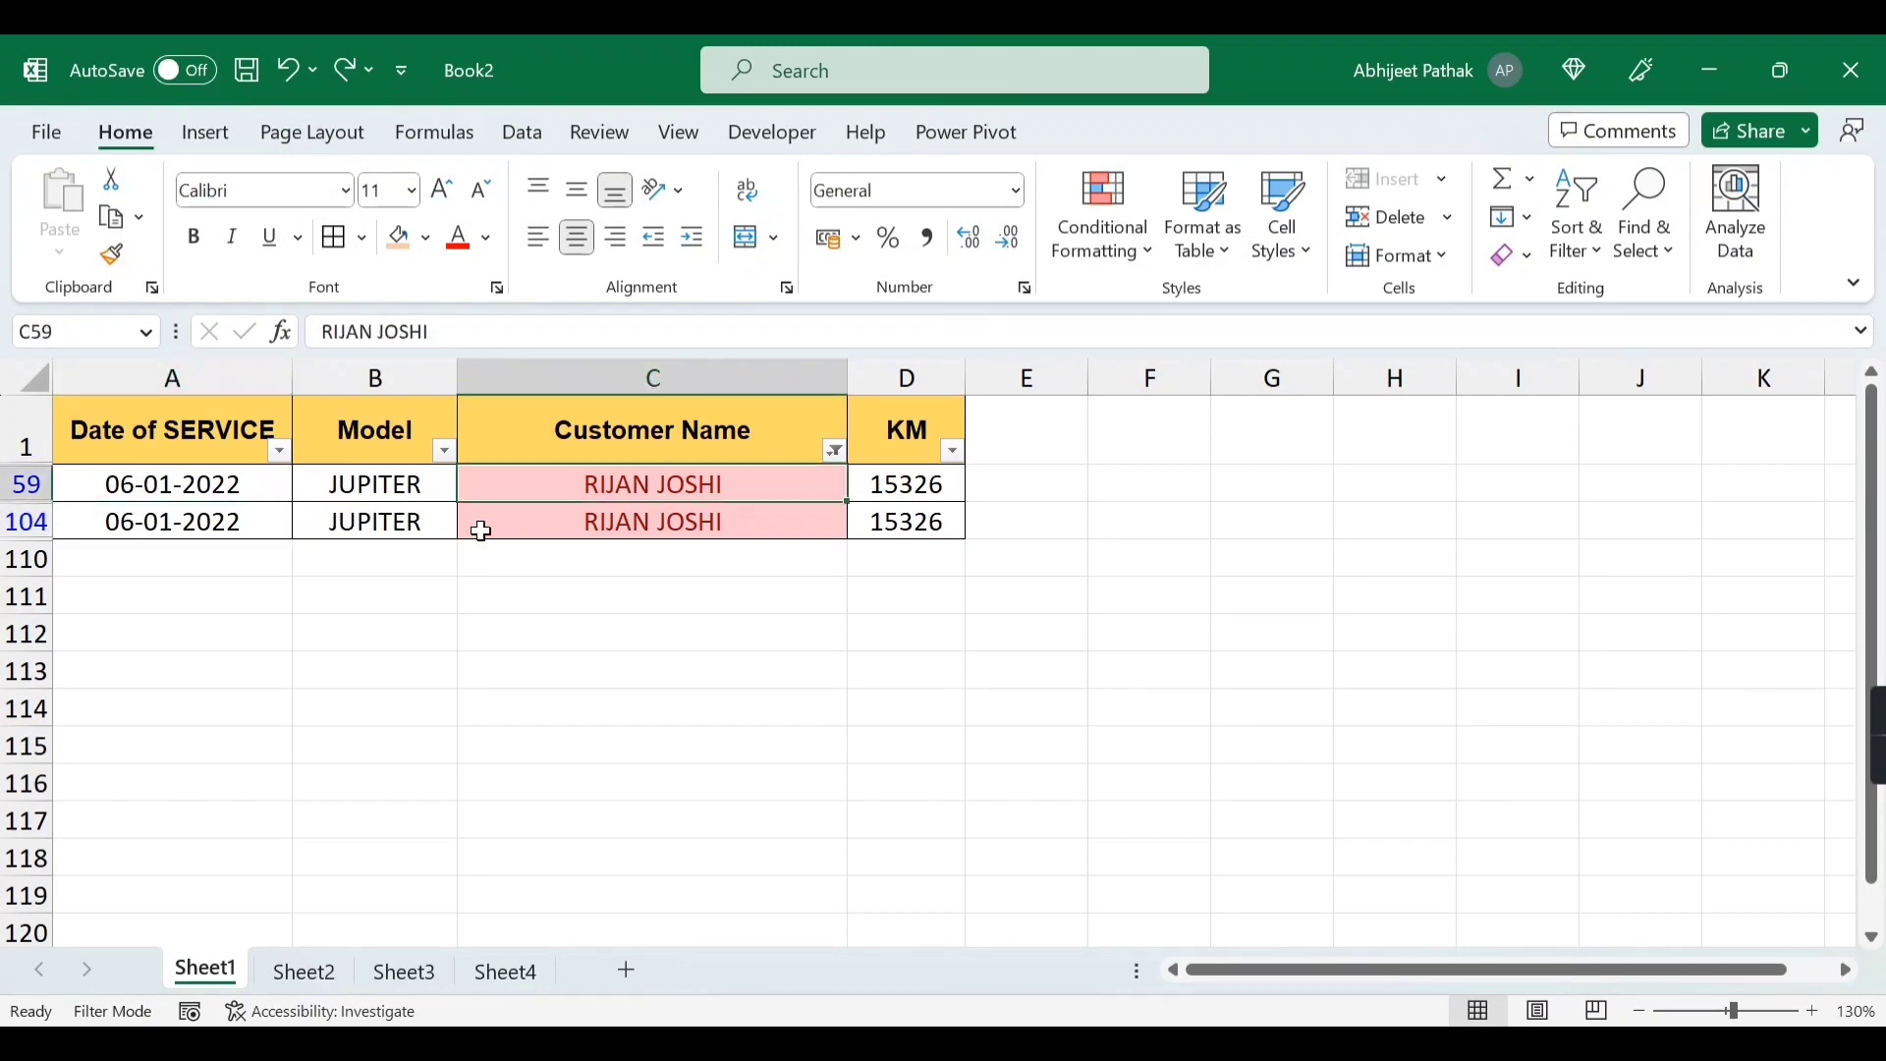
click(27, 522)
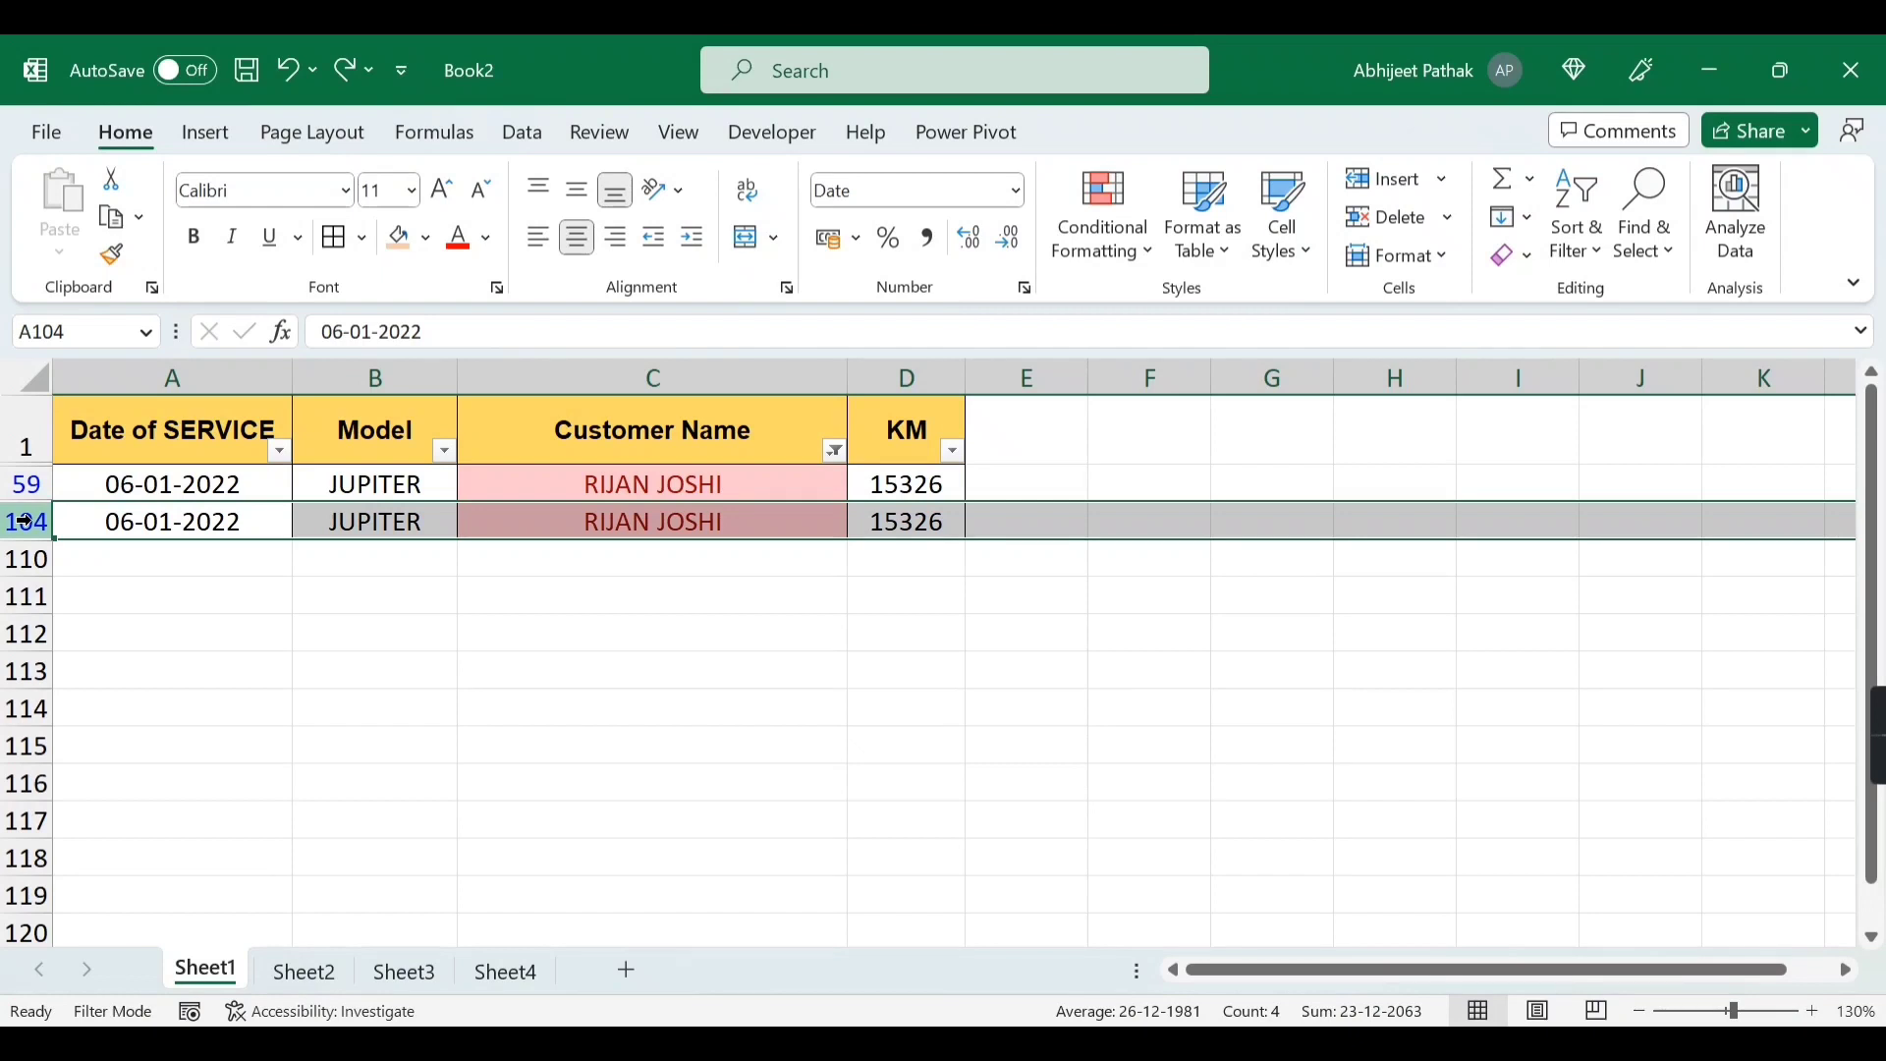
drag(147, 491, 935, 487)
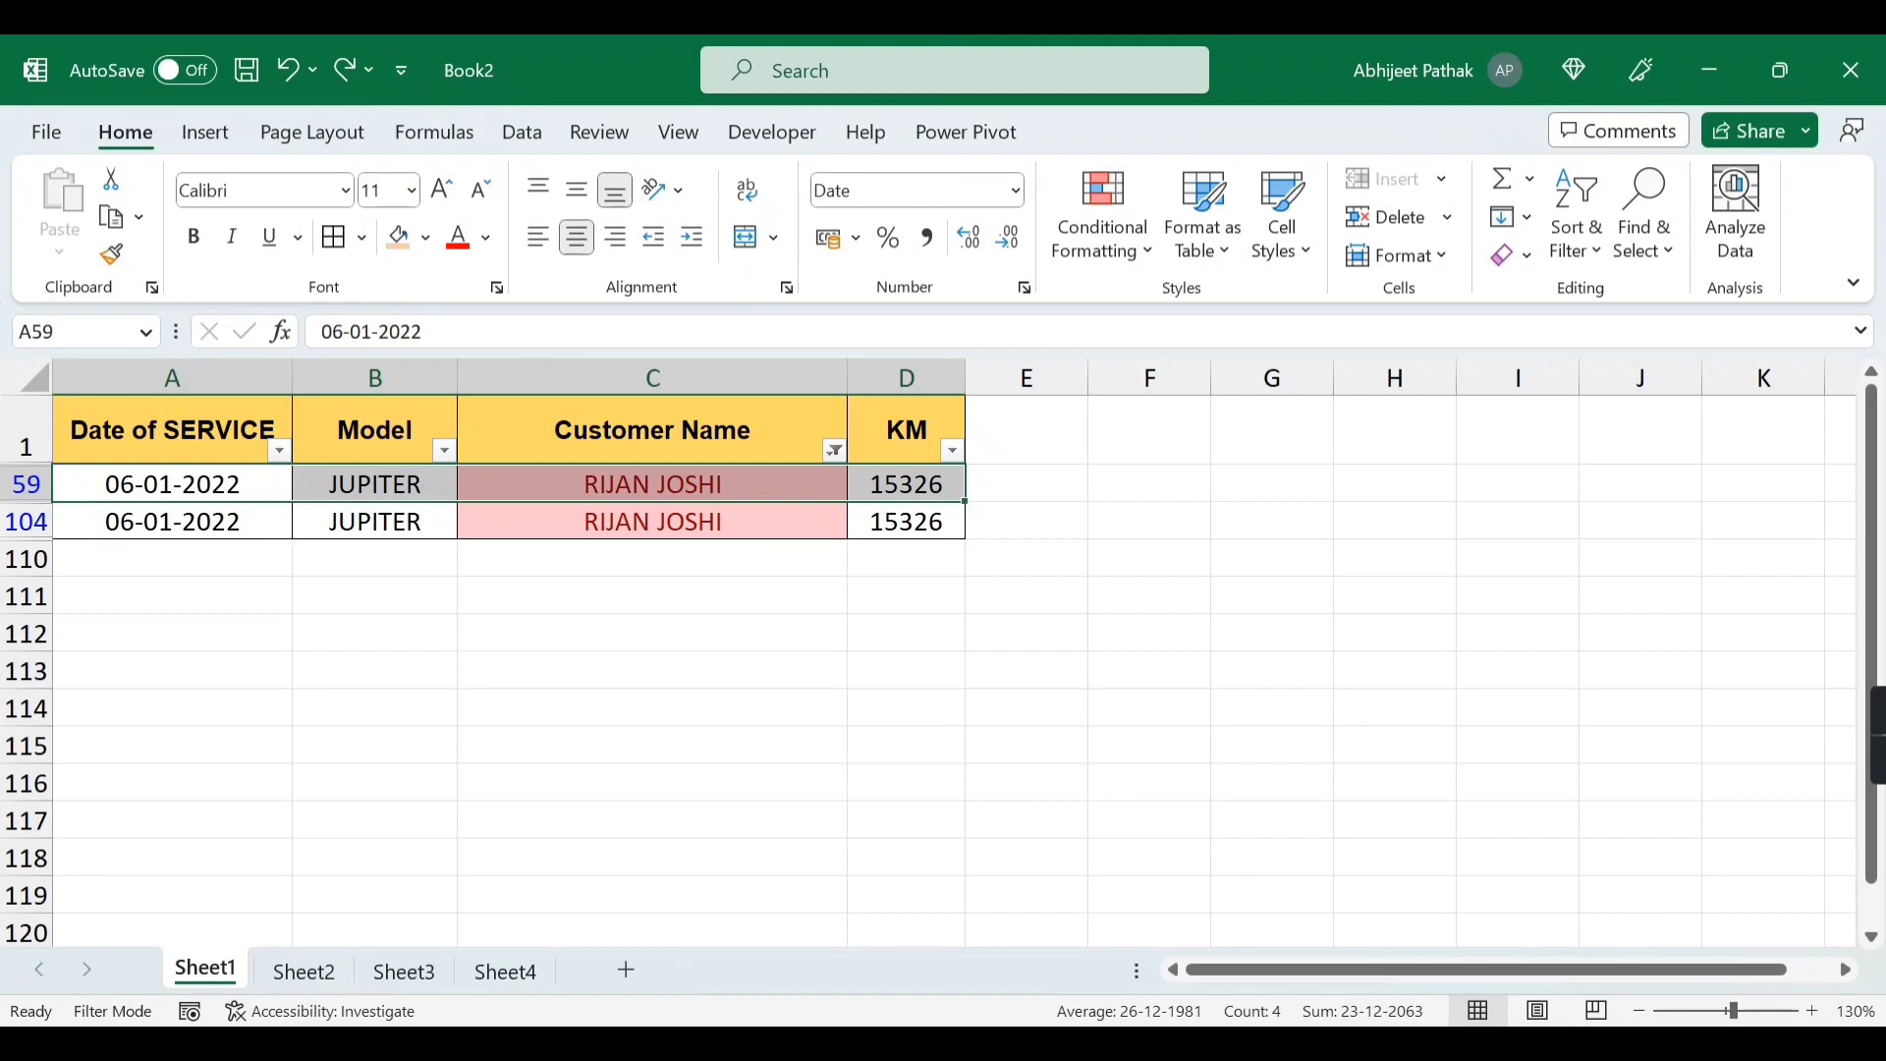
- Delete row 104 as the repeated customer record, keeping row 59, and remove the filter from the table
click(26, 521)
right_click(27, 520)
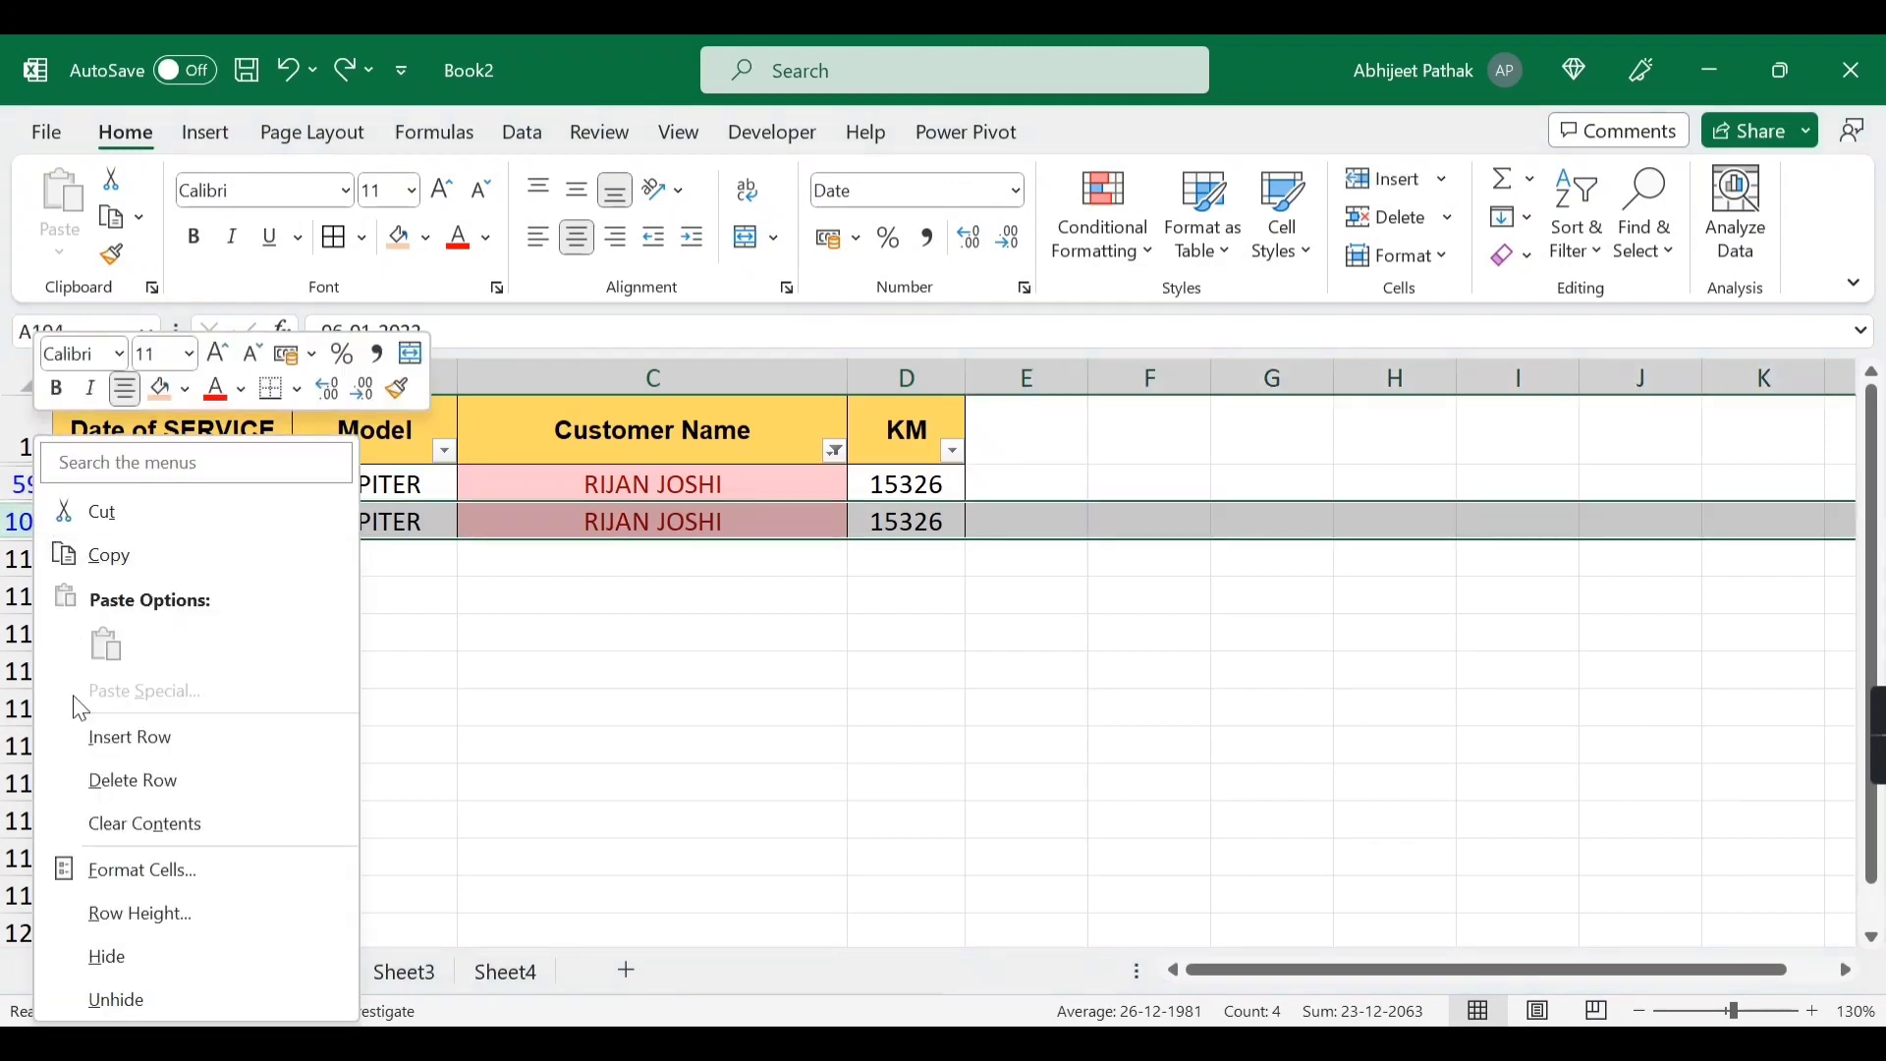
click(133, 783)
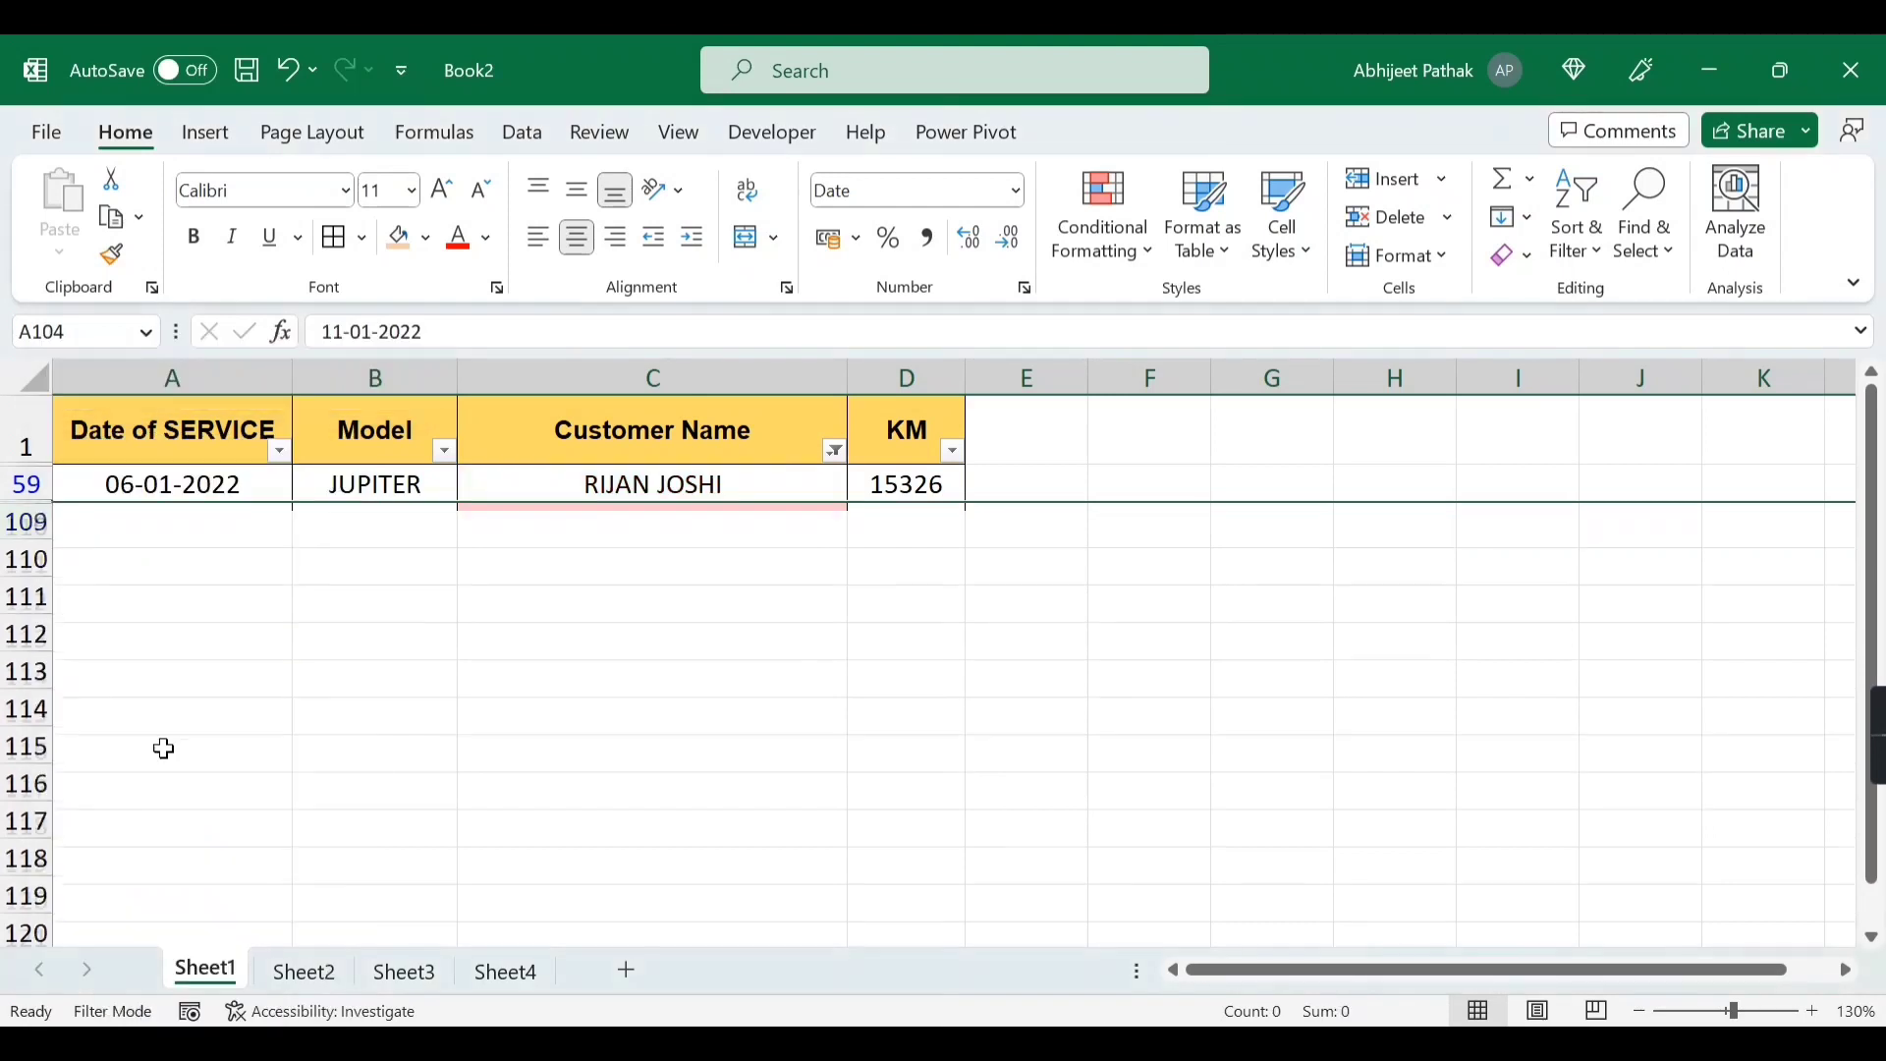
click(376, 432)
key(ctrl+shift+l)
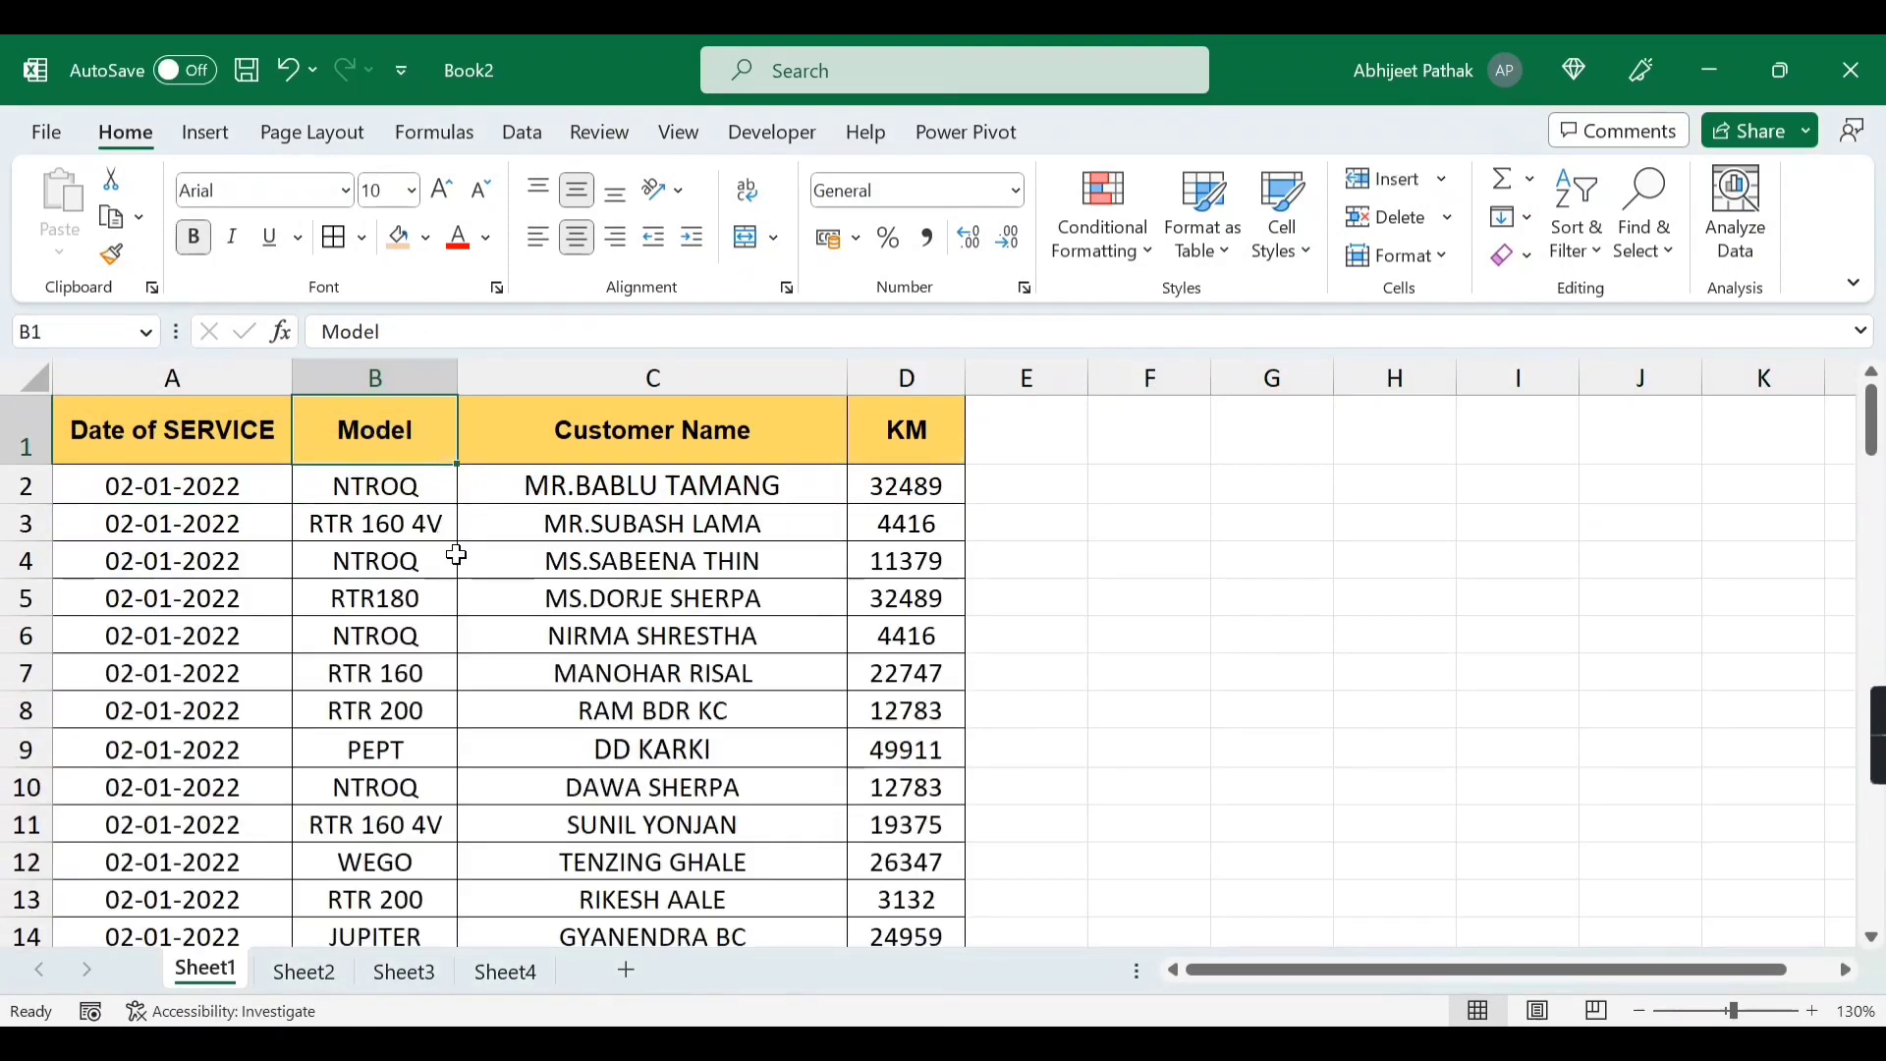
click(599, 481)
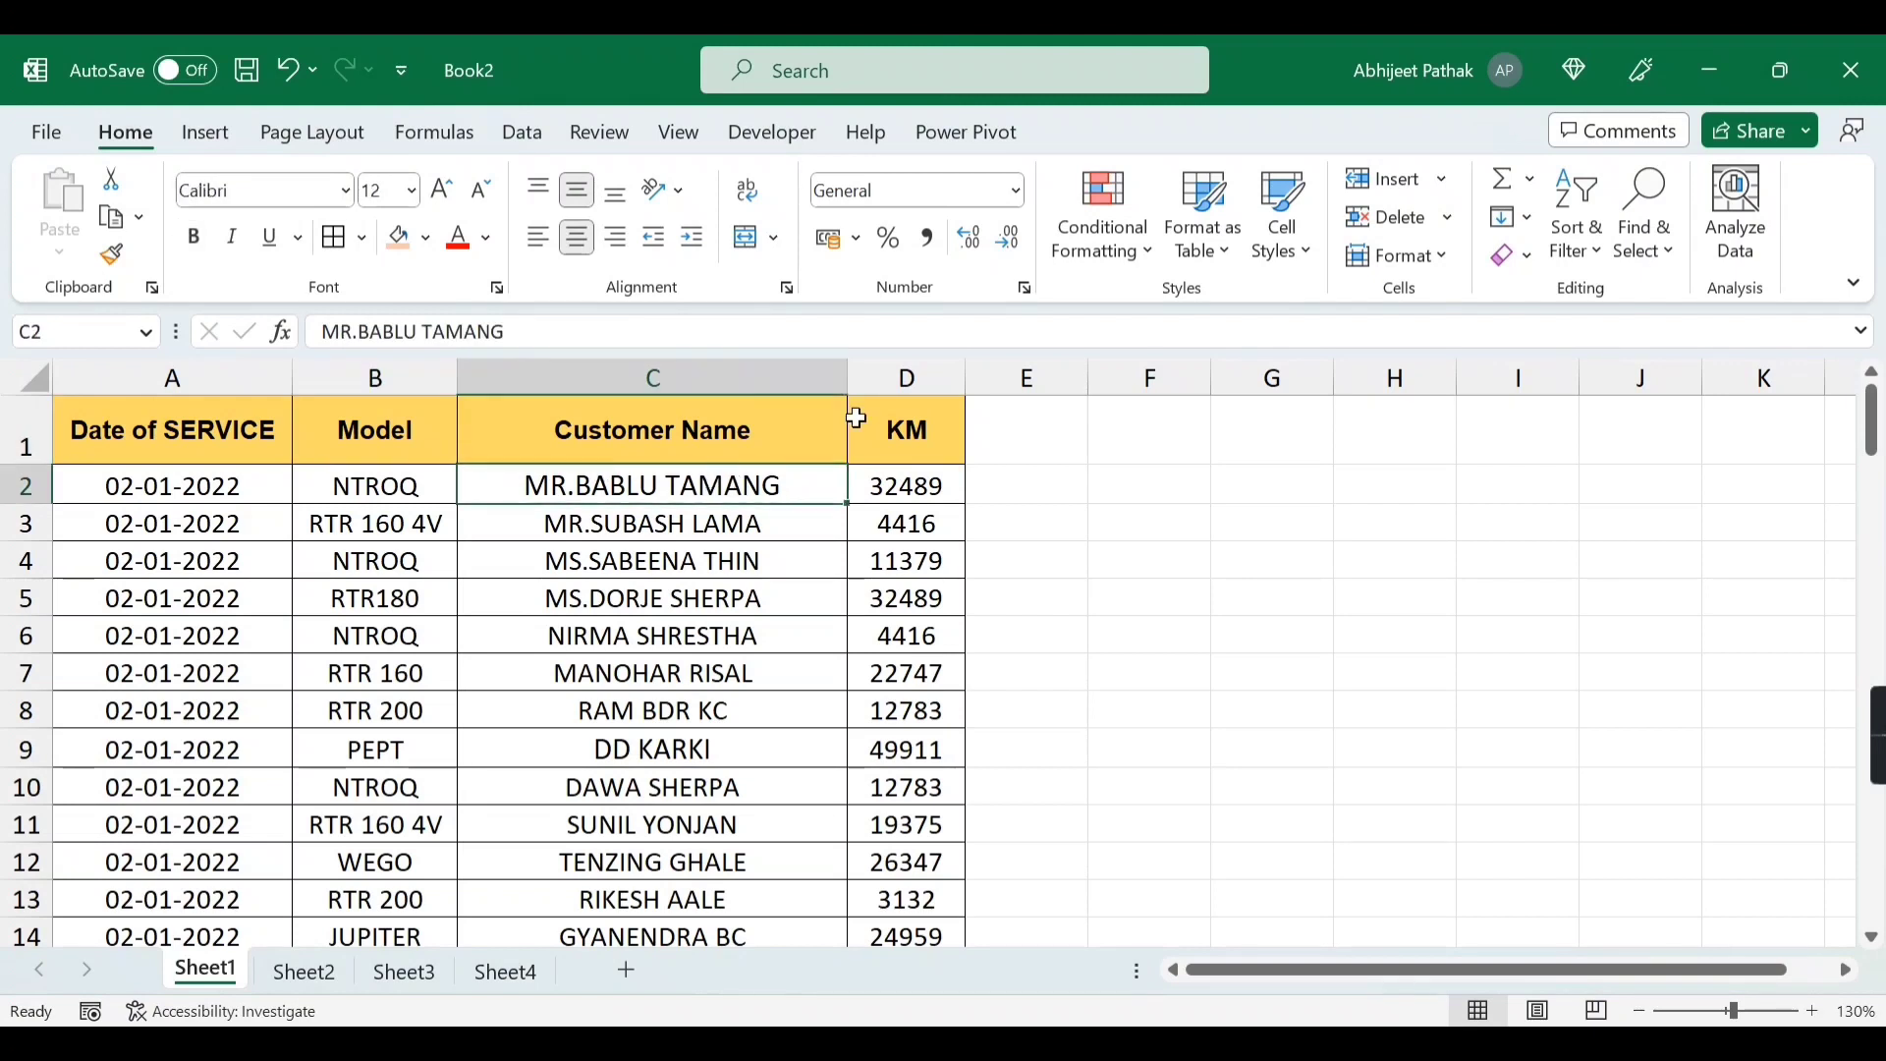
scroll(714, 671, down, 7)
scroll(715, 671, up, 7)
click(1100, 236)
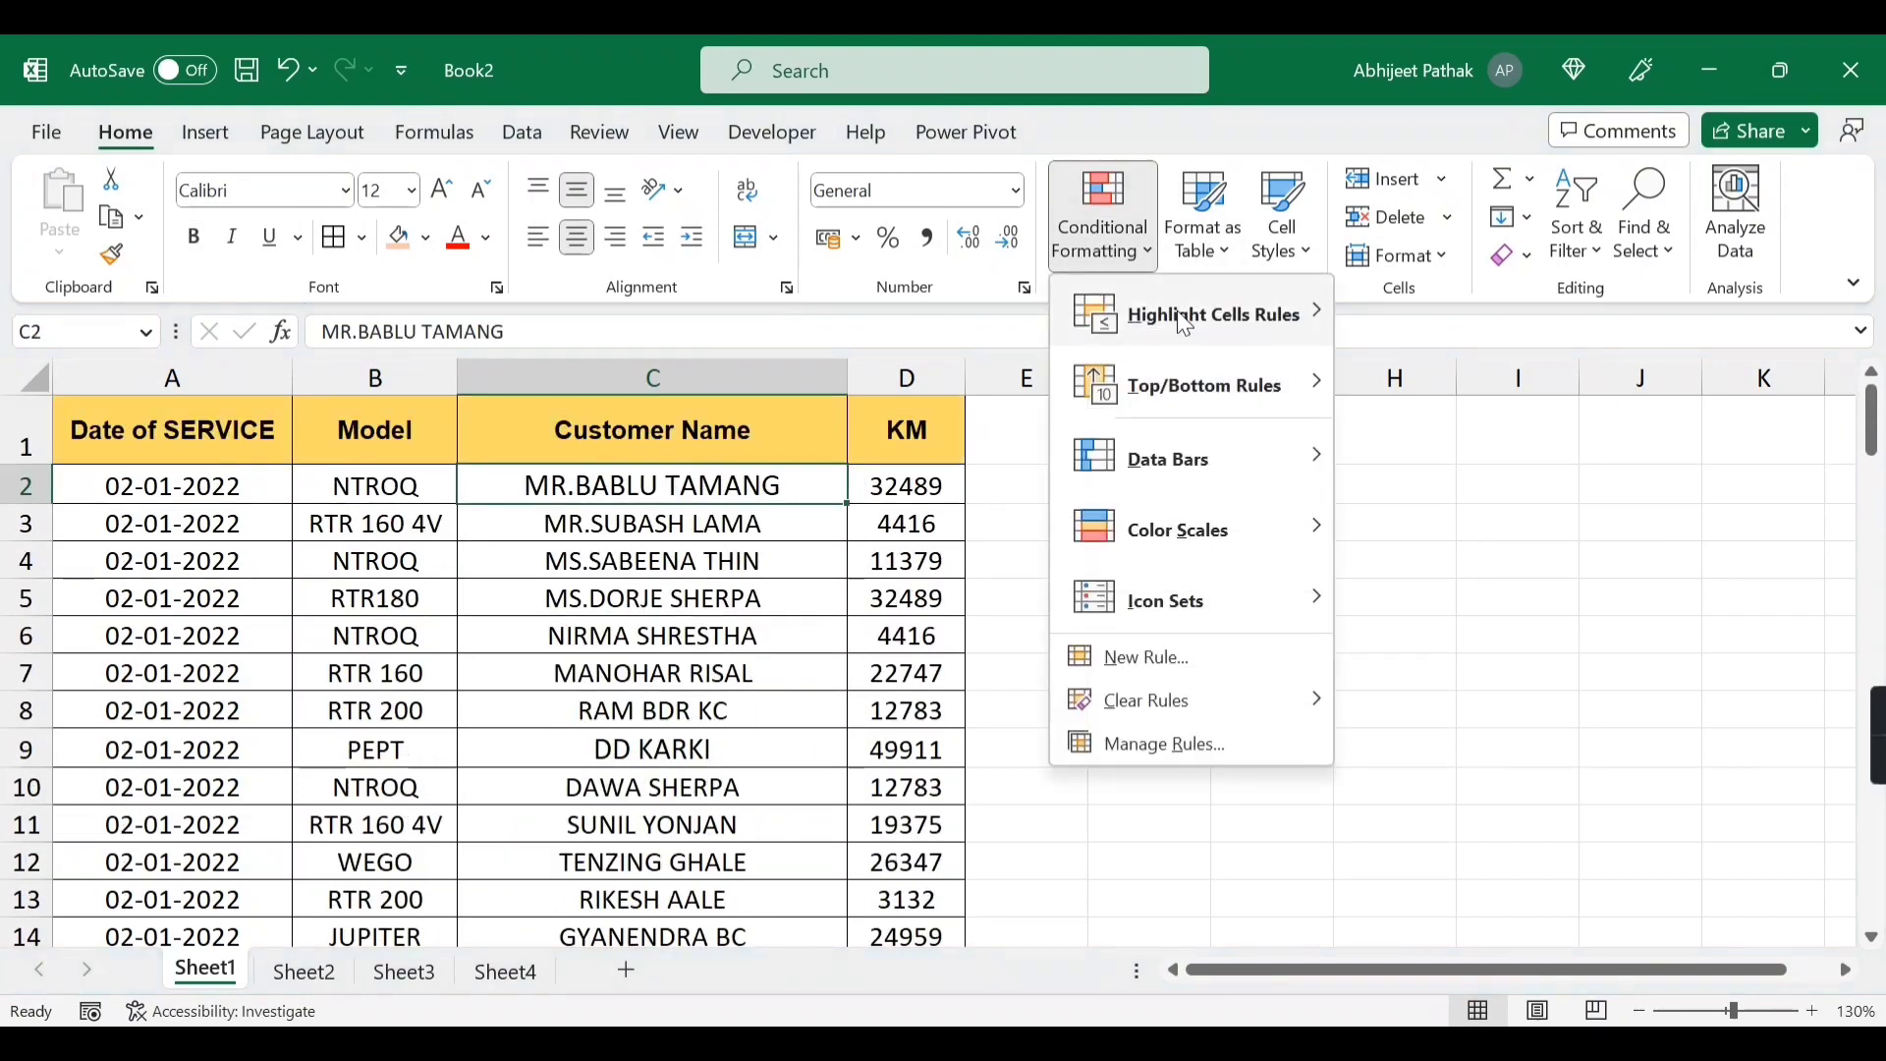
mouse_move(1194, 314)
click(1419, 752)
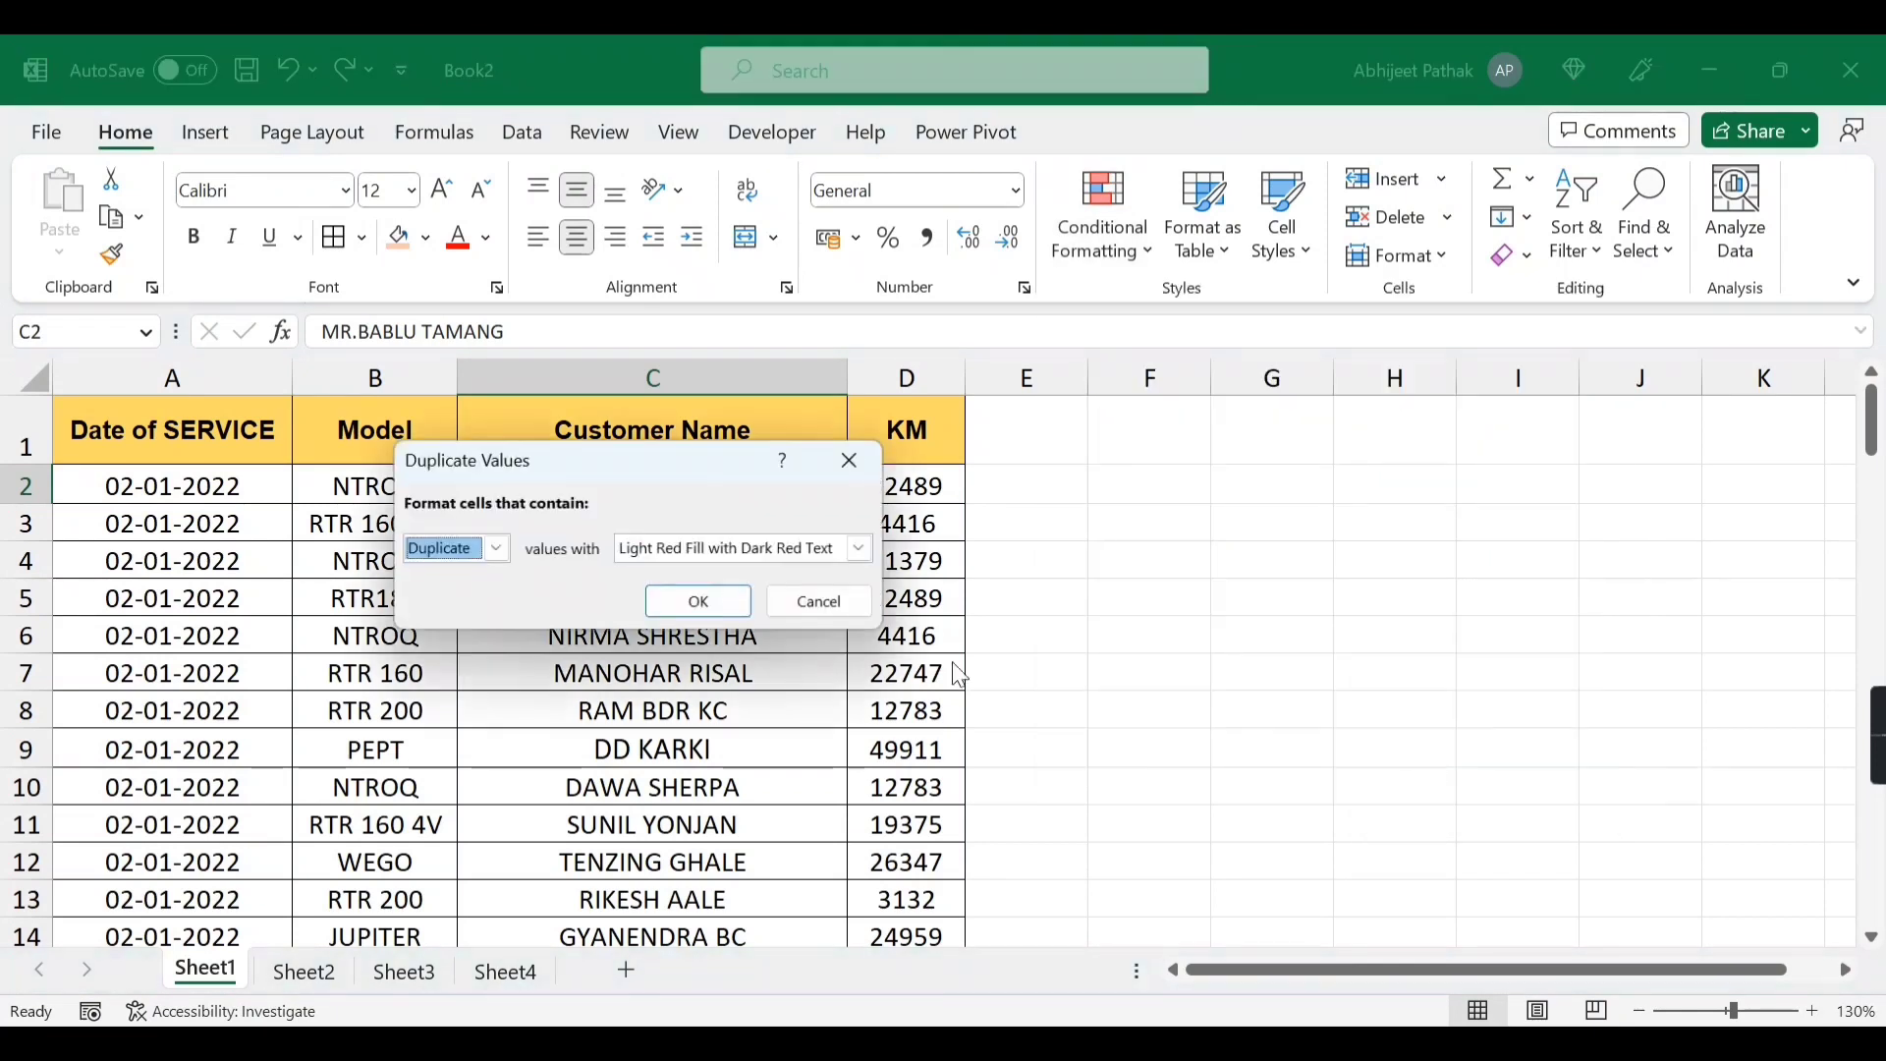
click(495, 549)
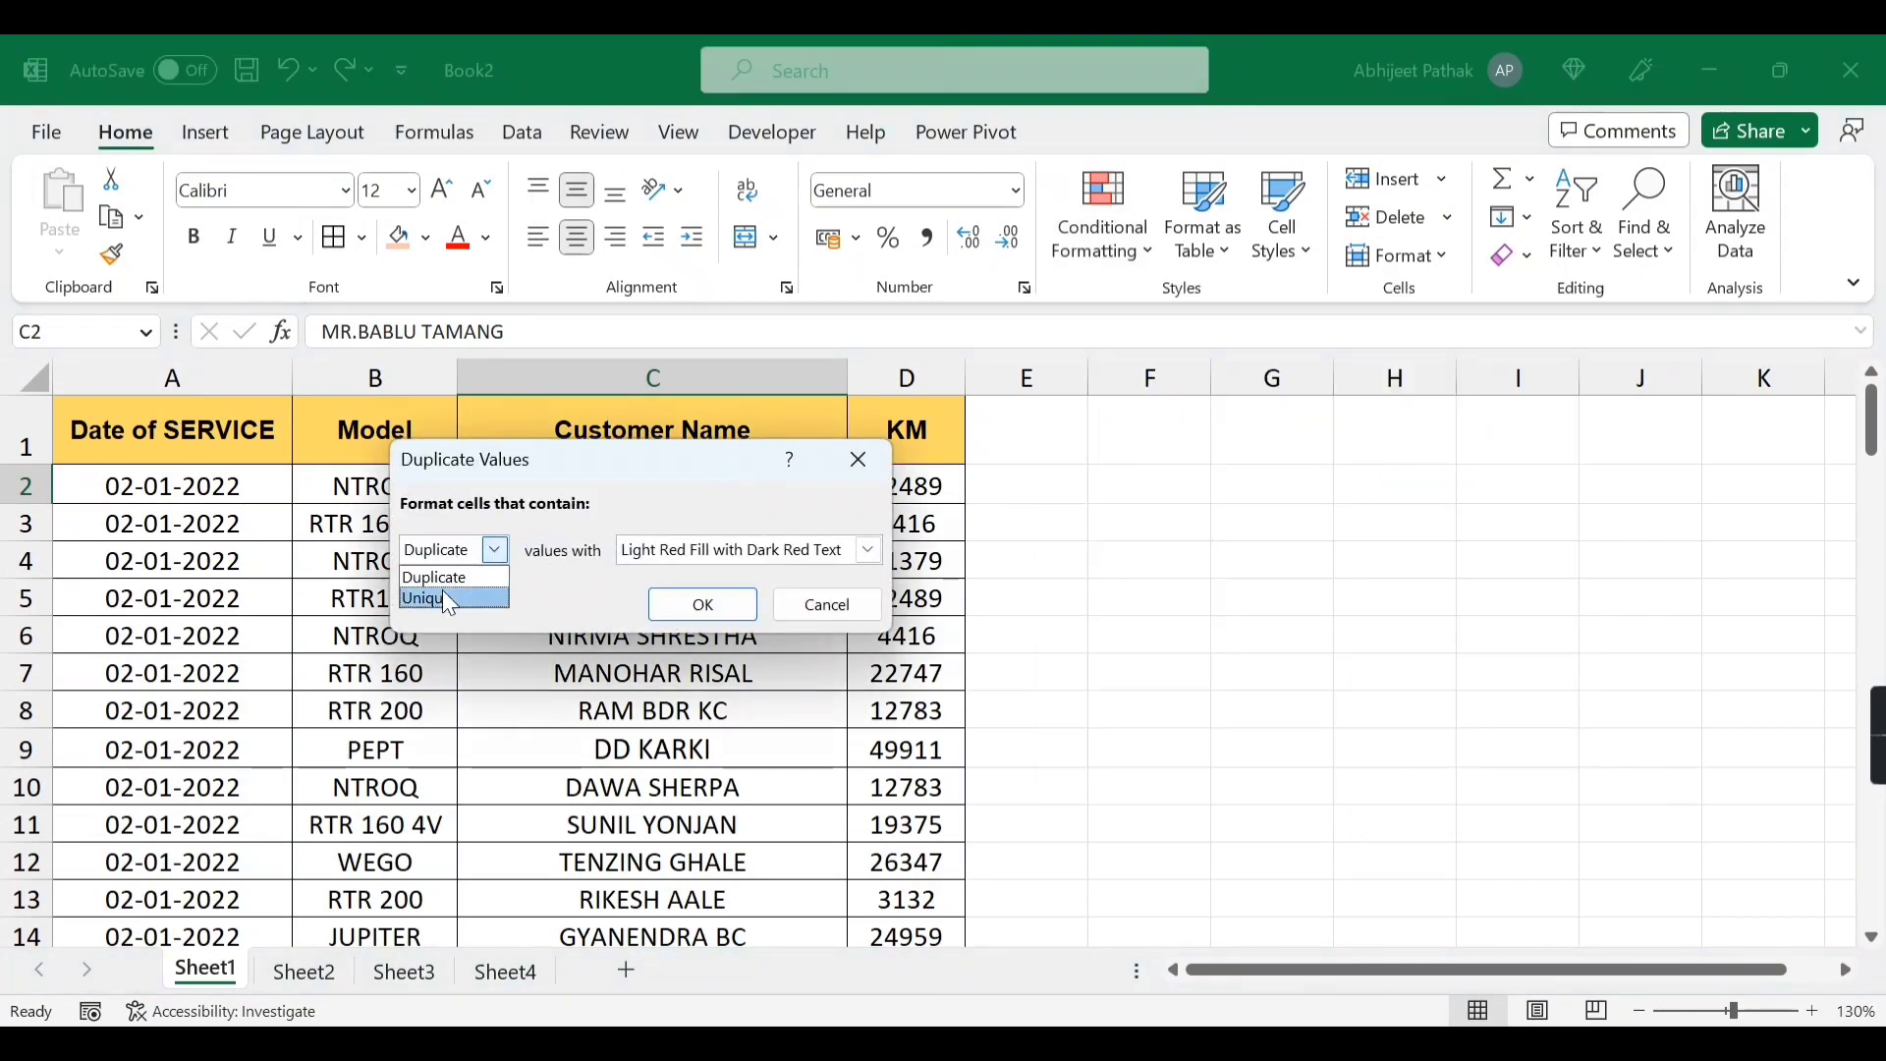
click(840, 601)
click(734, 595)
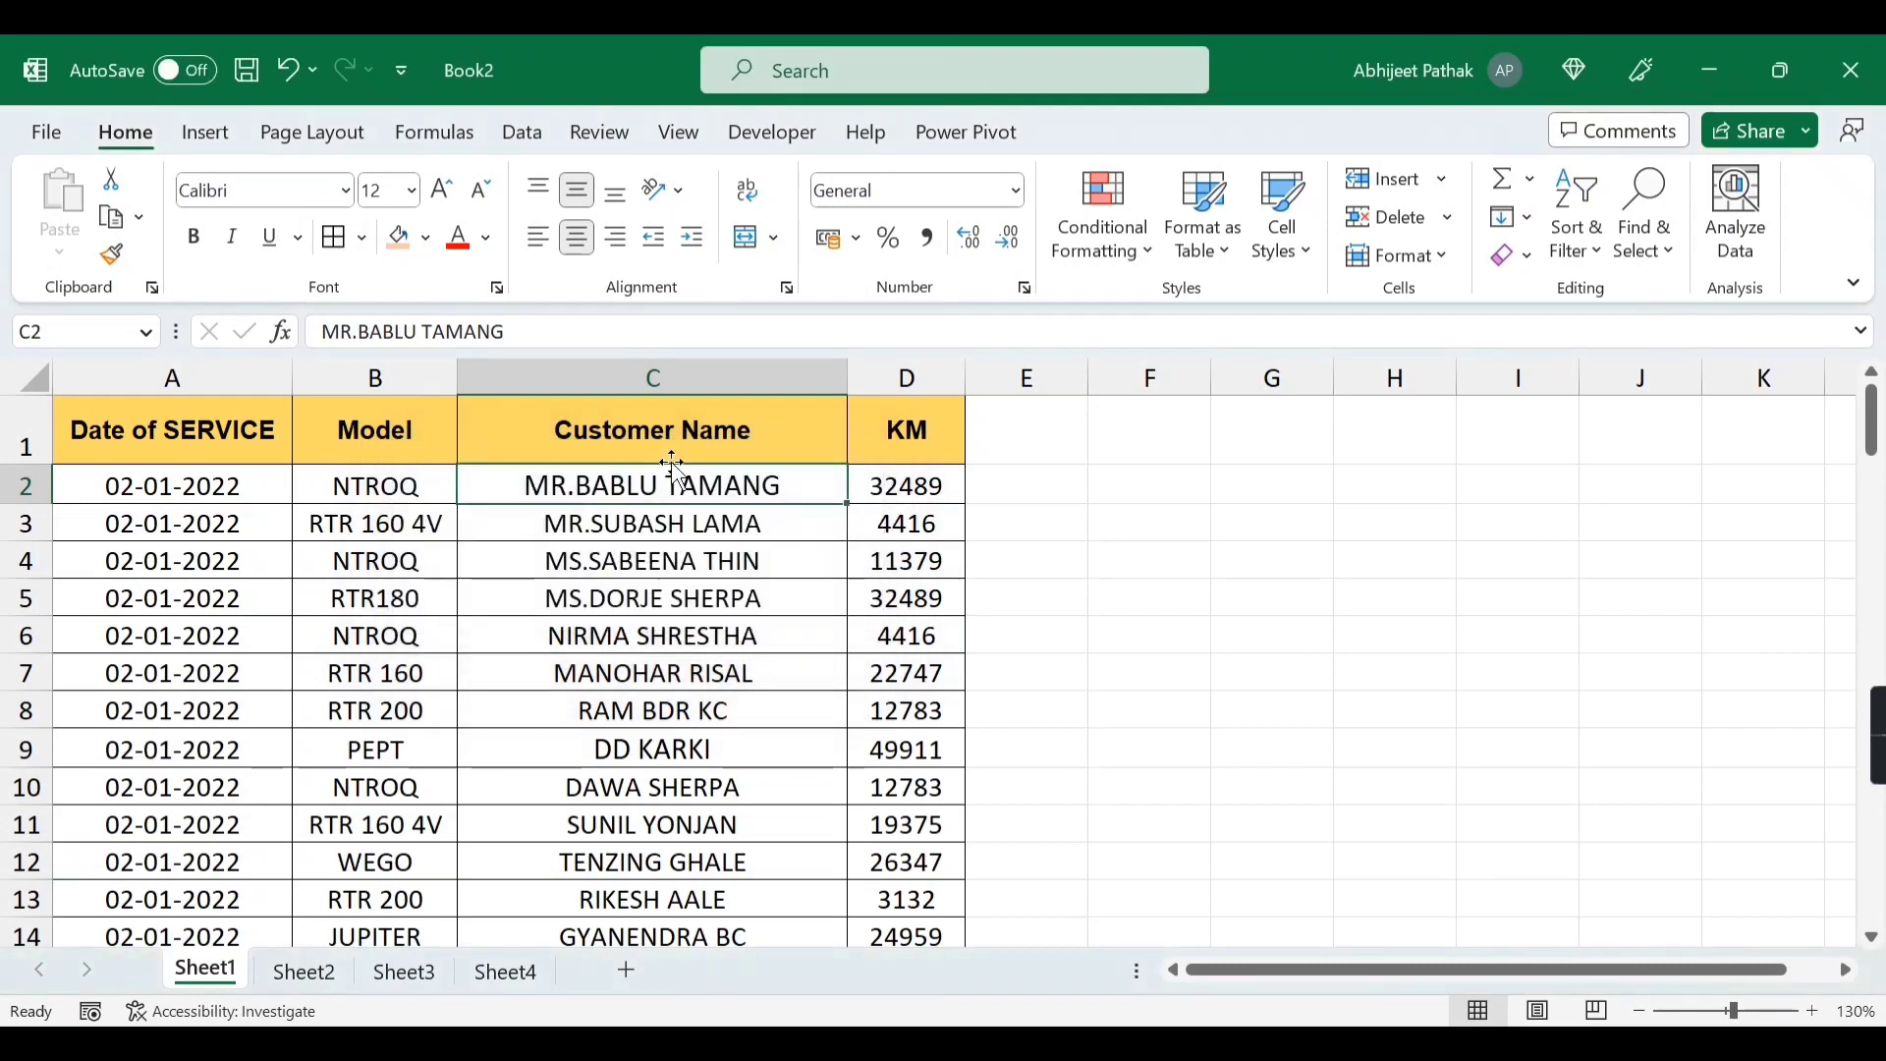
- Apply a Duplicate Values rule set to Unique on the Customer Name column with Light Red Fill with Dark Red Text
click(668, 376)
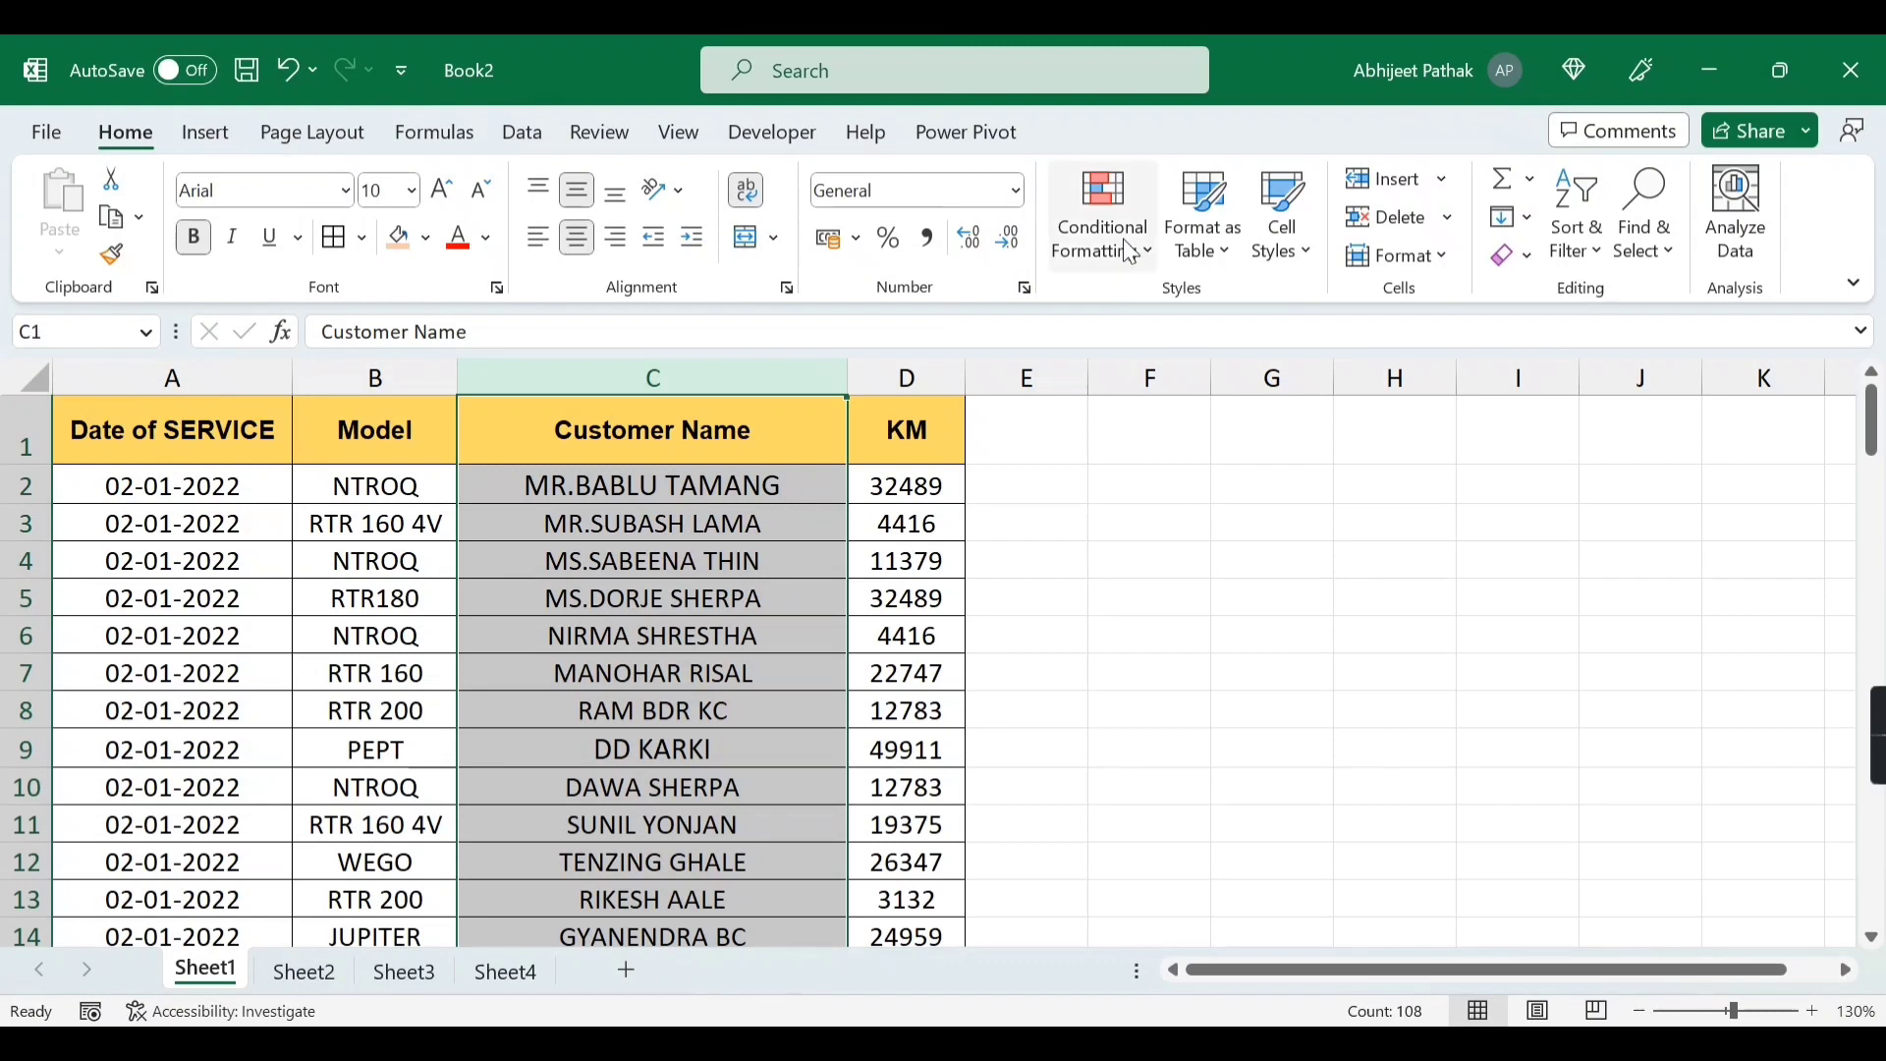
click(1103, 216)
mouse_move(1137, 316)
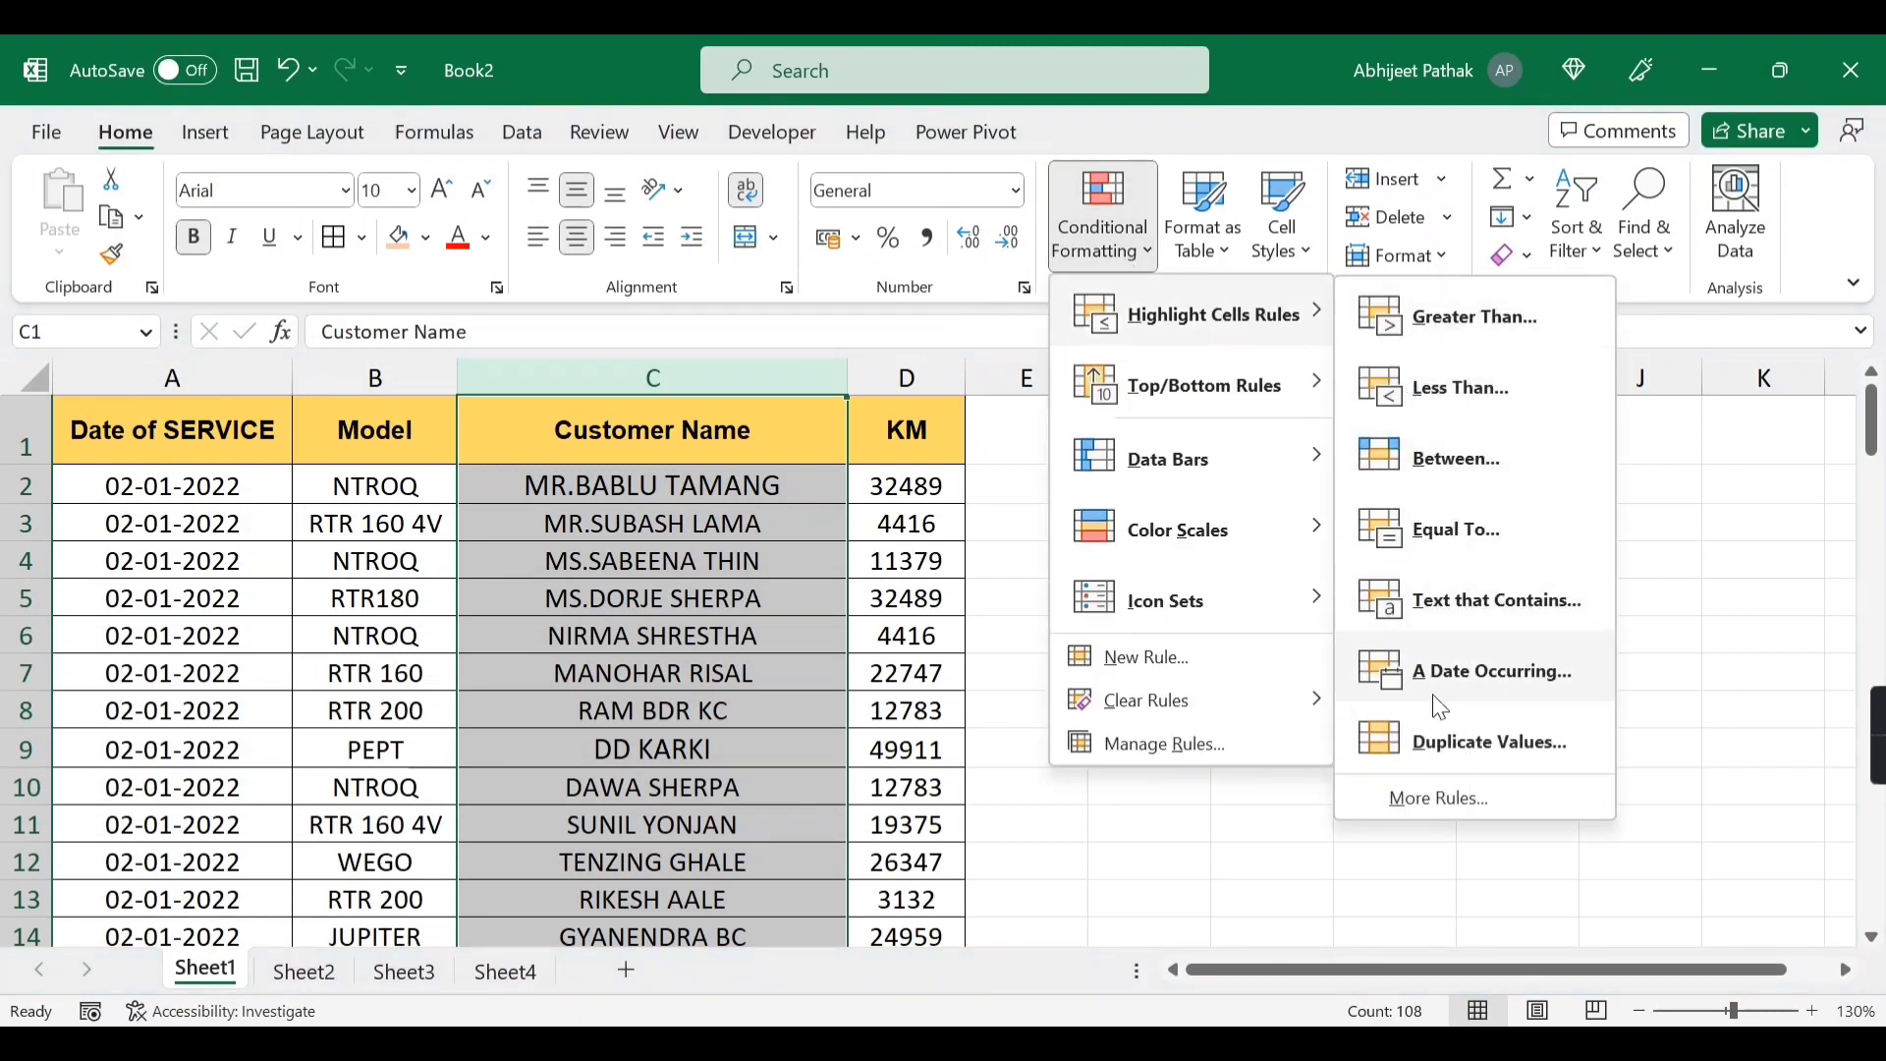
click(1449, 746)
click(440, 558)
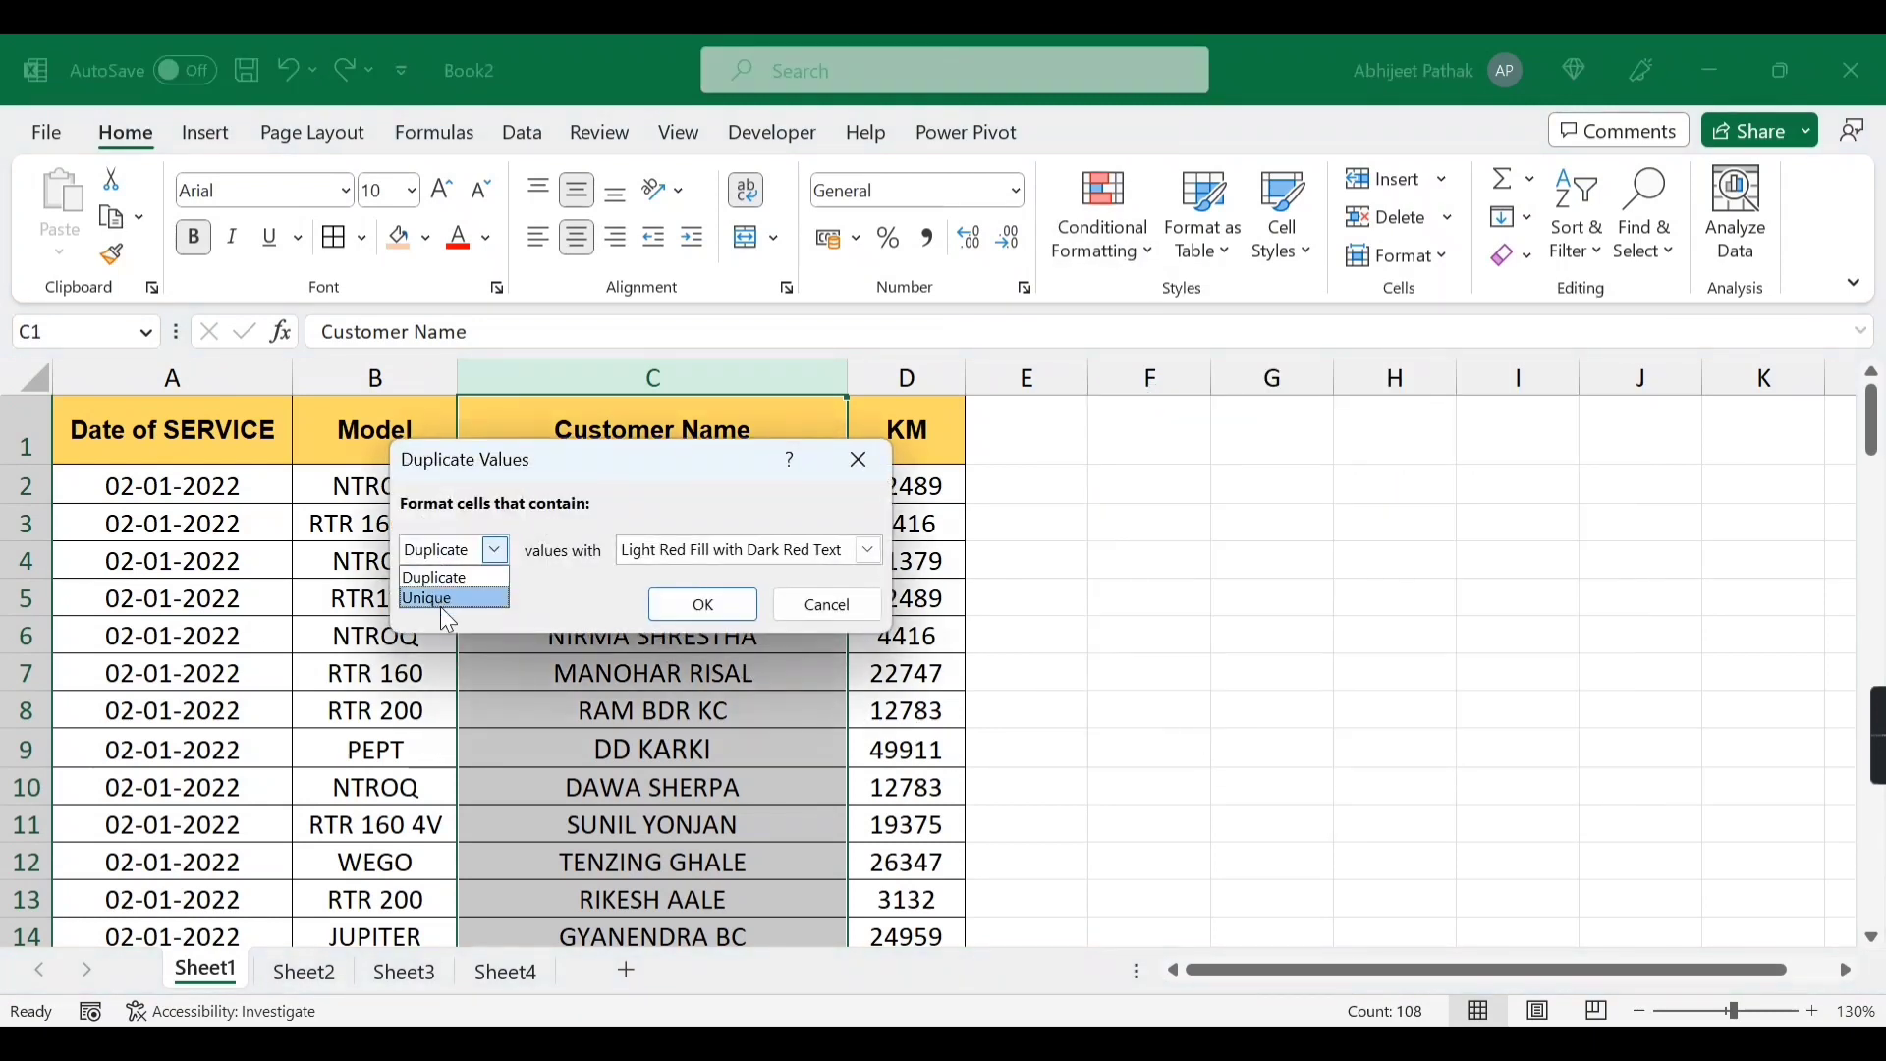
click(441, 601)
drag(534, 484, 796, 595)
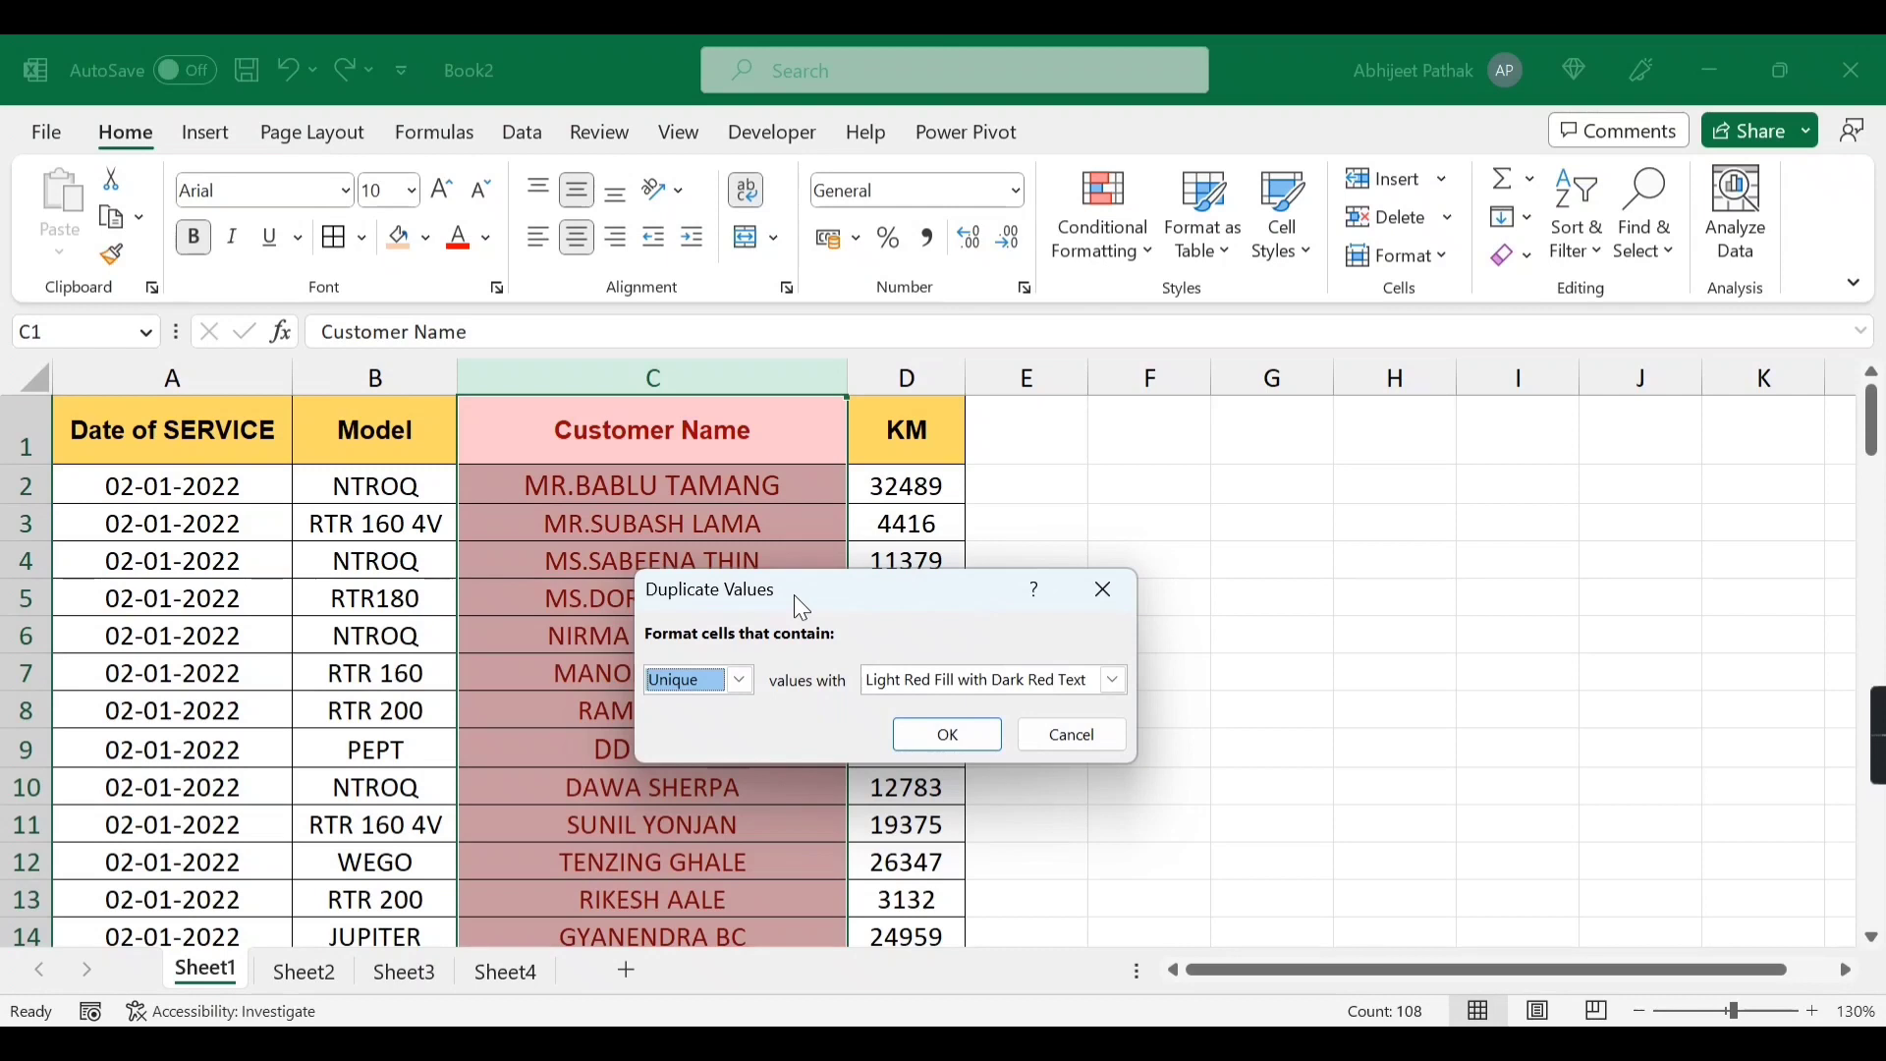
click(959, 739)
- Look through the whole Customer Name column to review which names are highlighted as unique
click(688, 491)
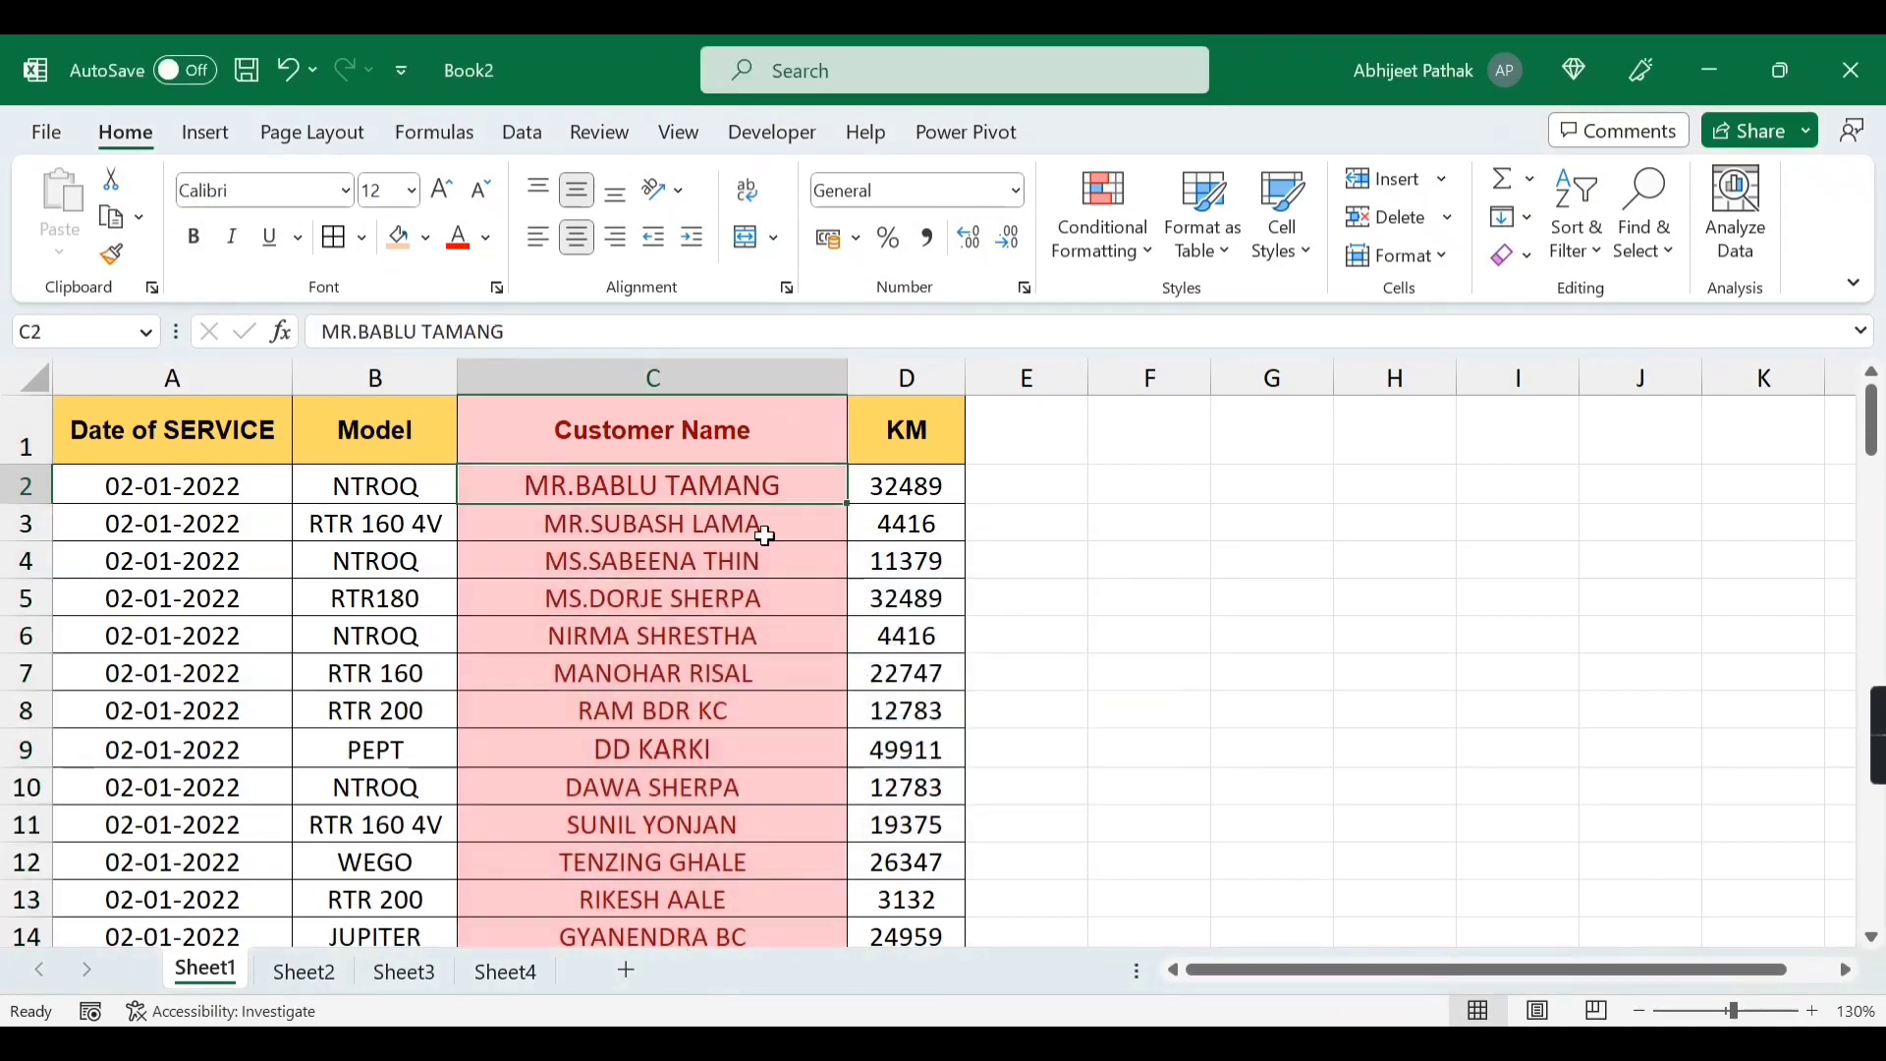
scroll(746, 589, down, 13)
scroll(730, 724, down, 16)
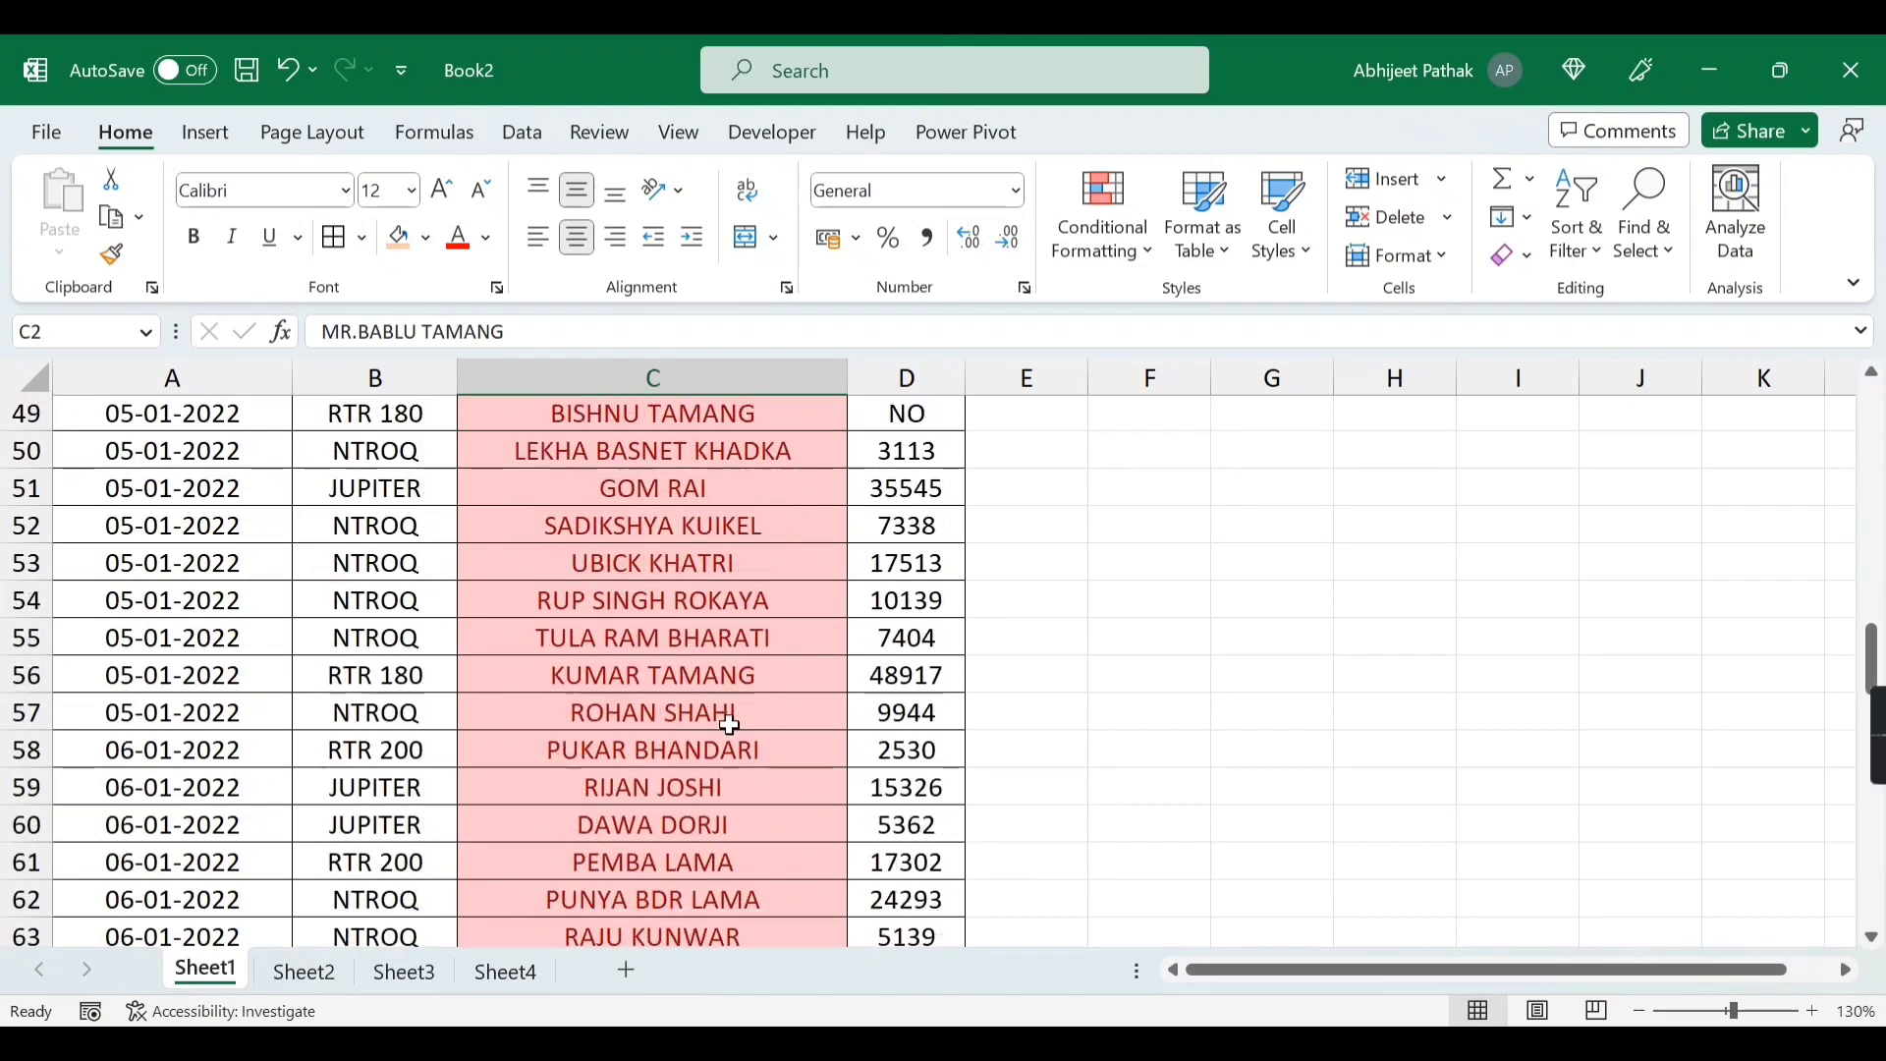
scroll(730, 722, down, 5)
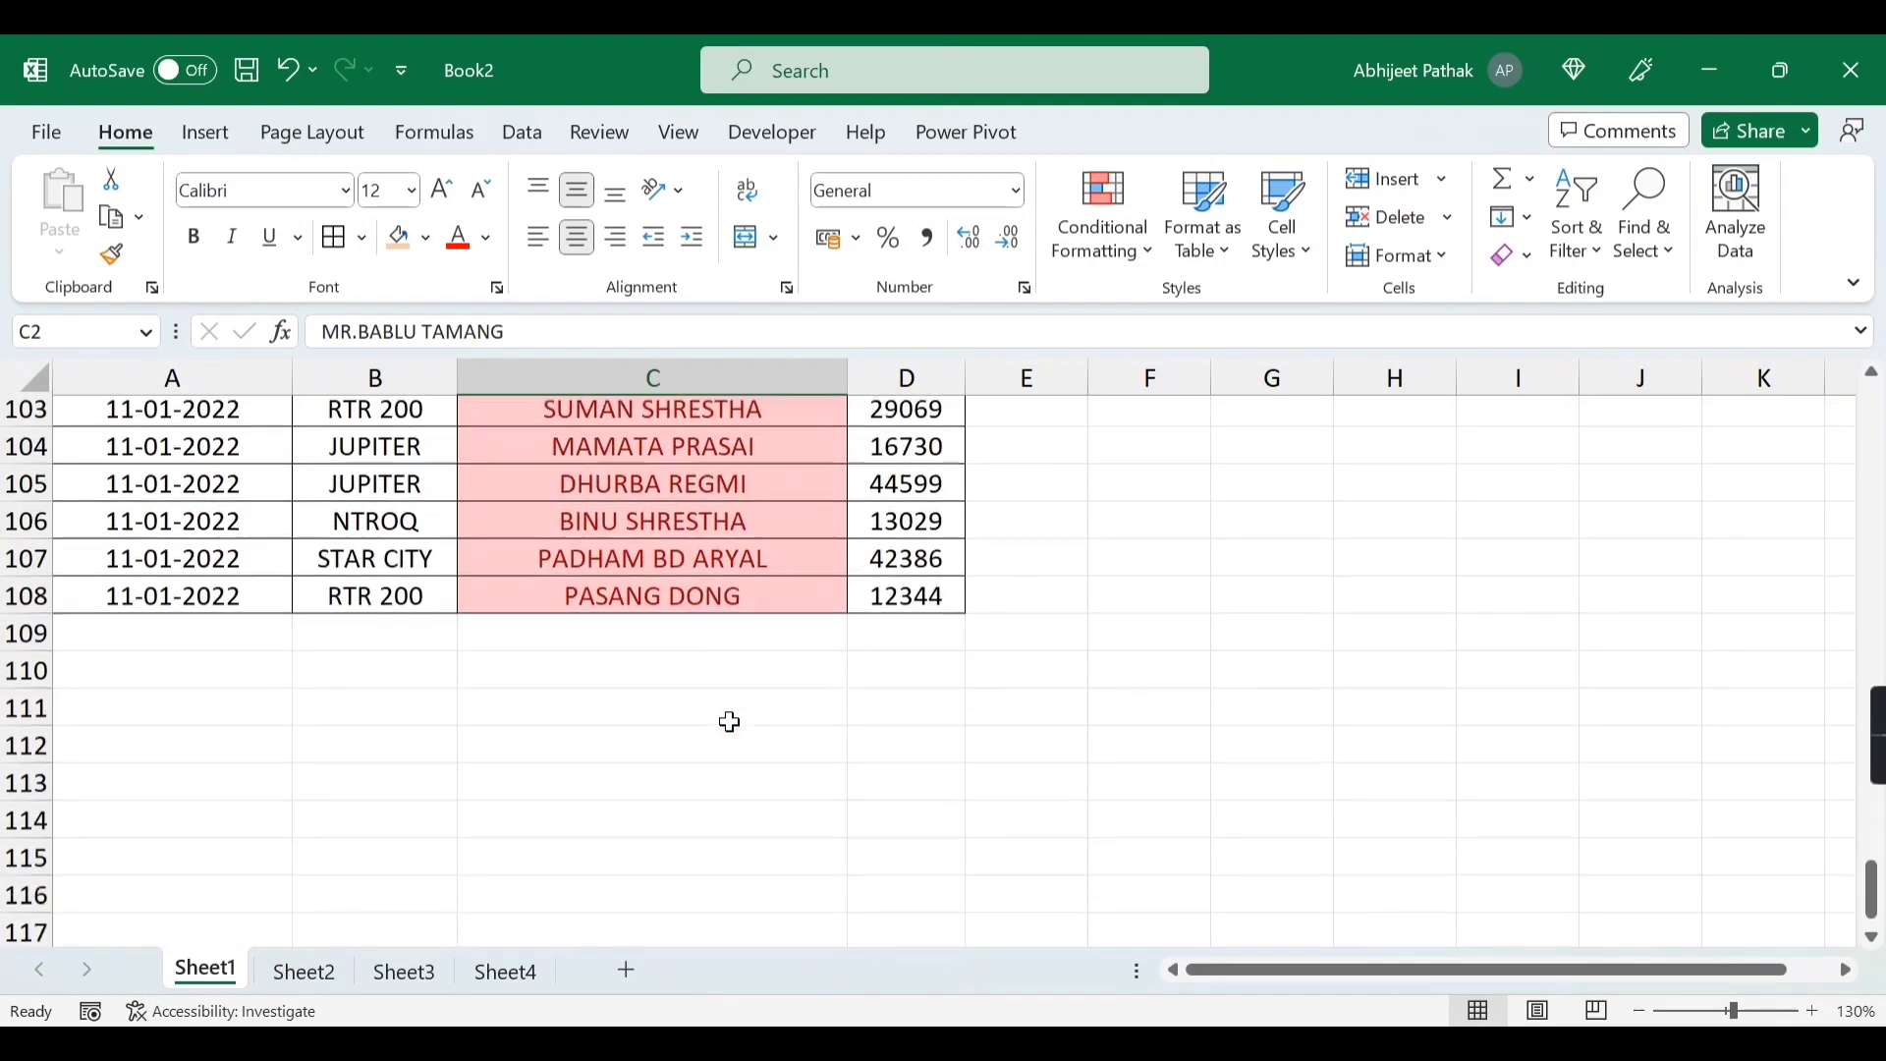
scroll(730, 723, up, 19)
scroll(730, 722, up, 15)
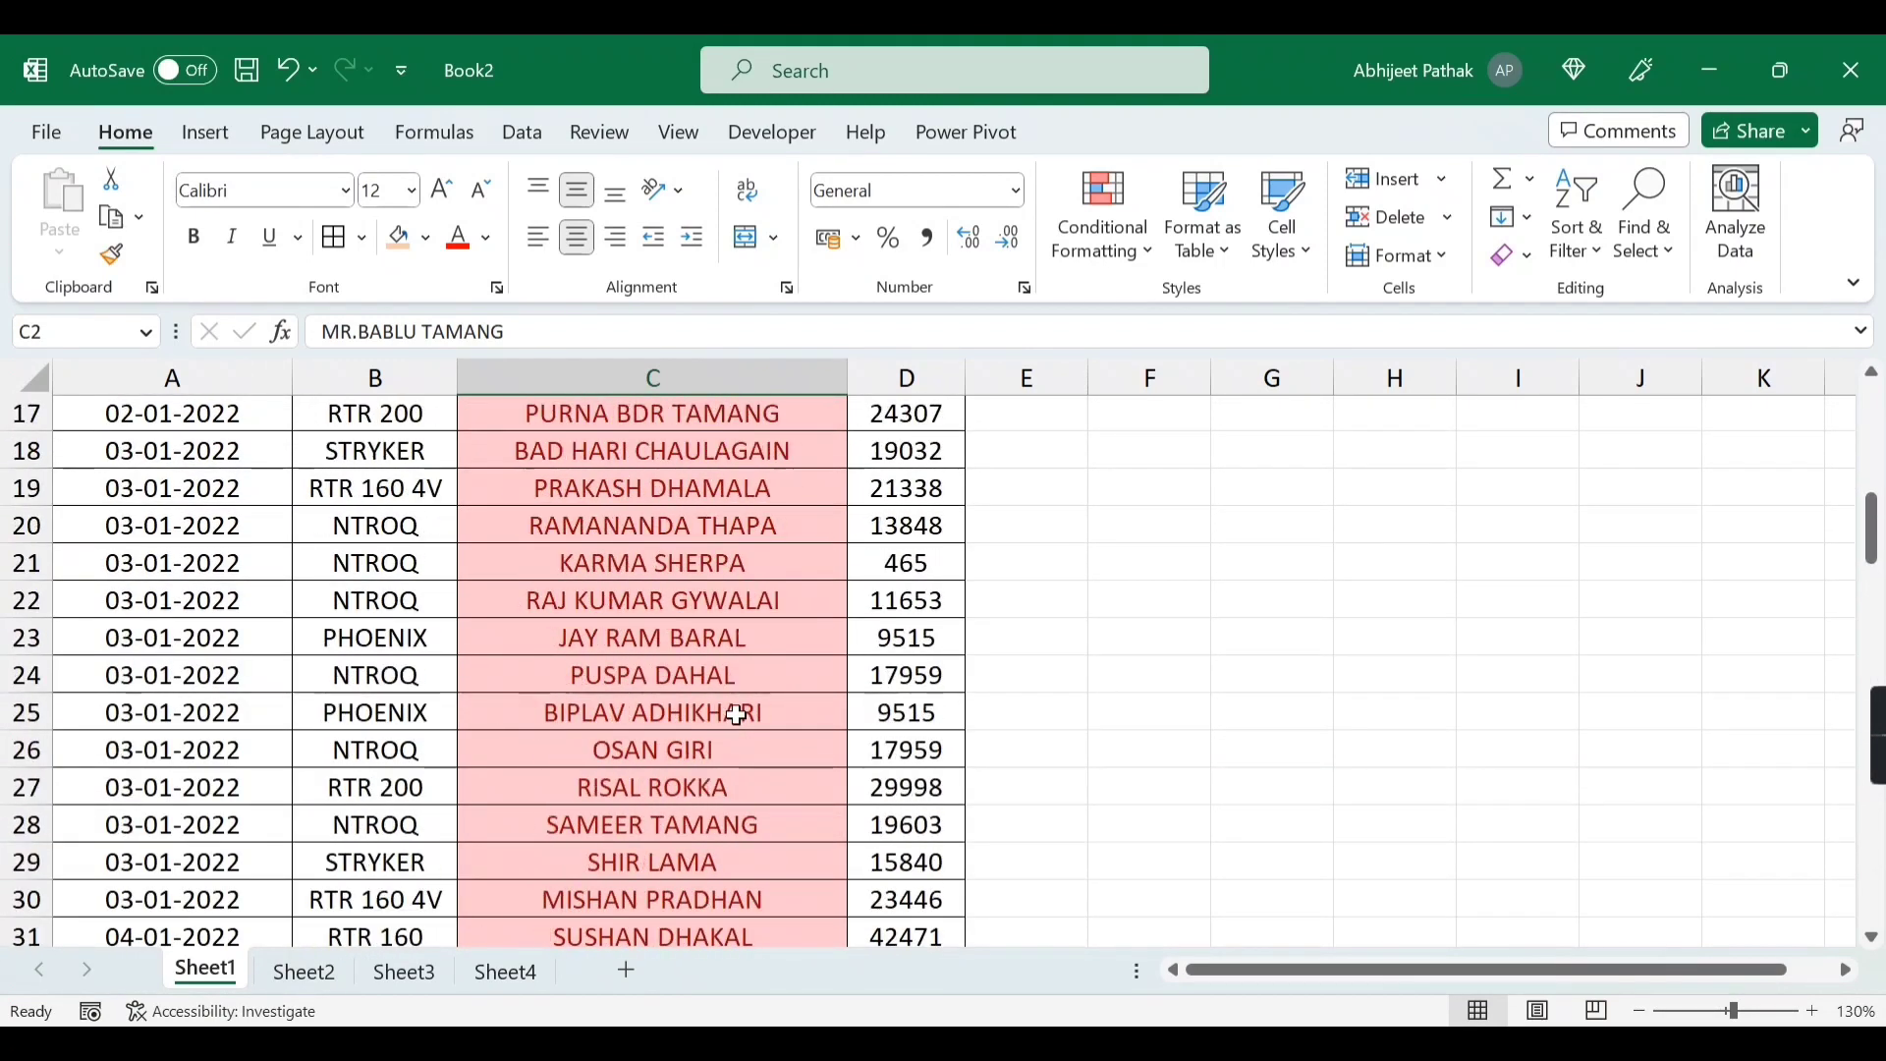
drag(707, 595, 733, 865)
click(704, 748)
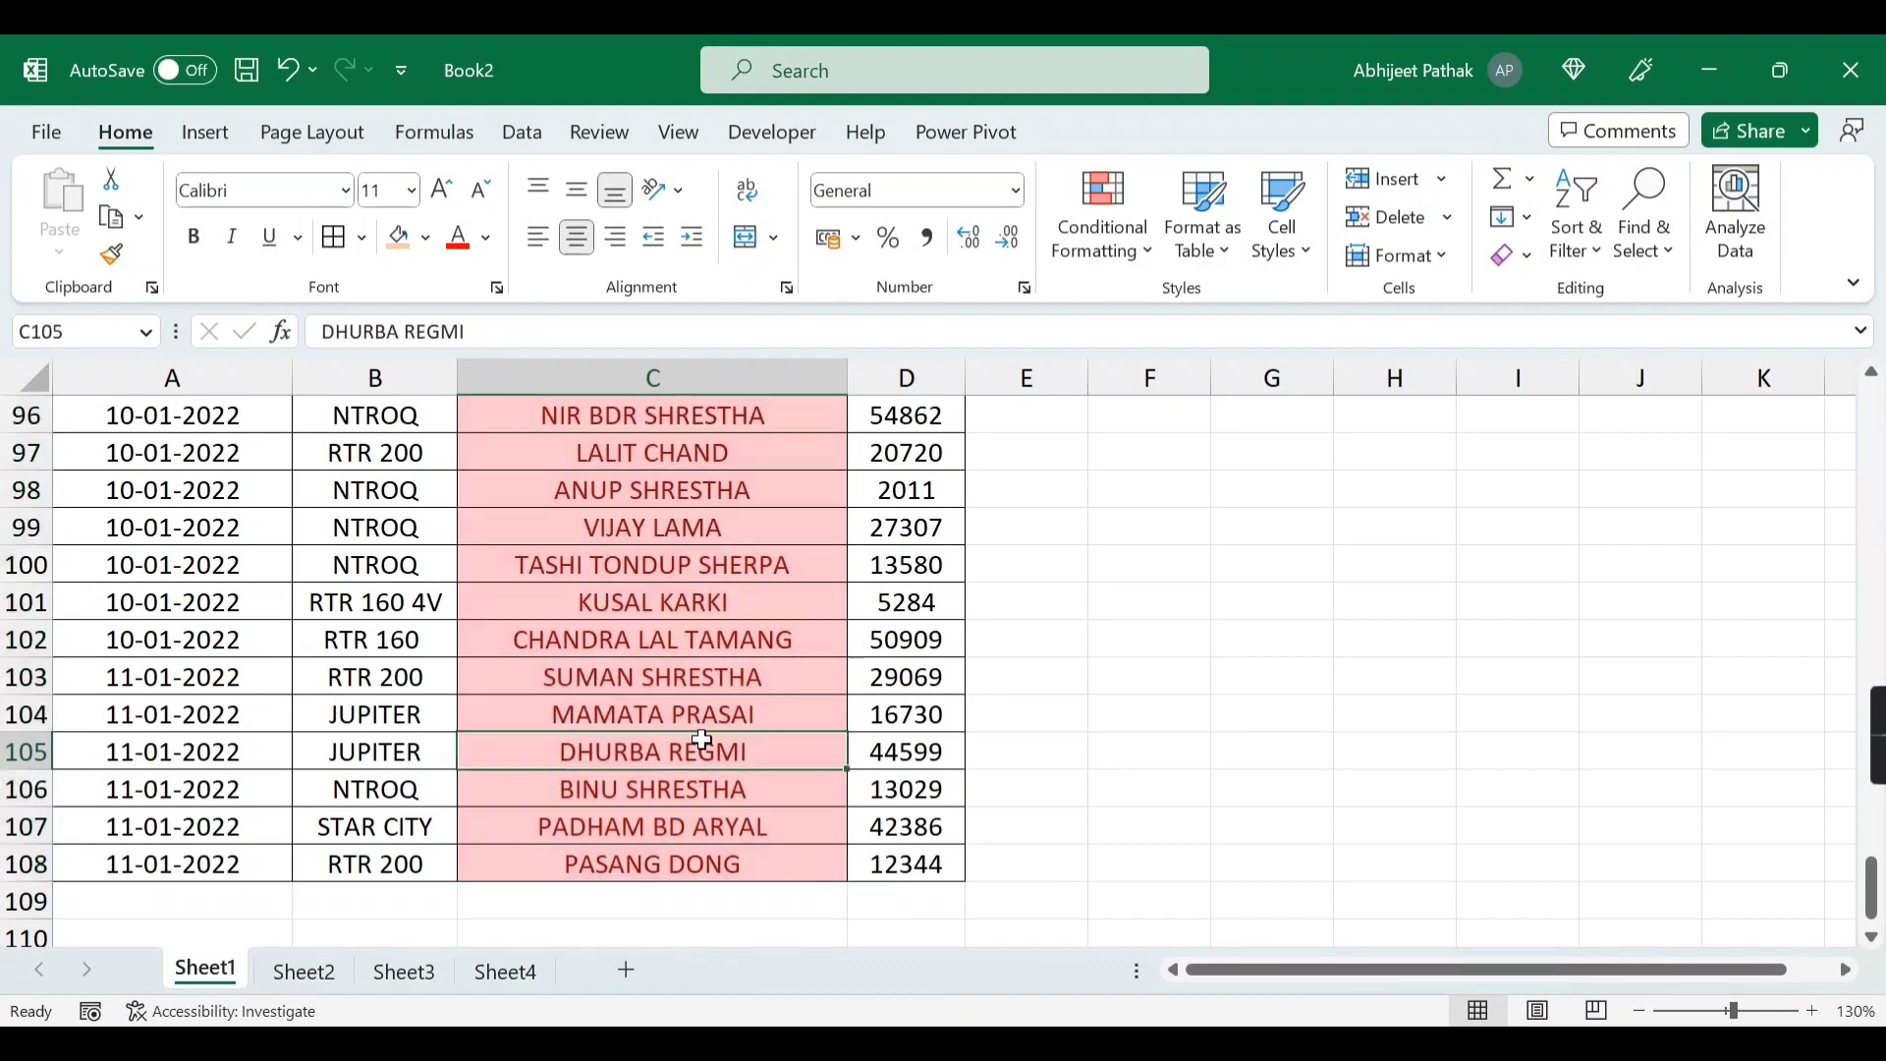
key(ctrl+c)
key(ctrl+f)
key(ctrl+v)
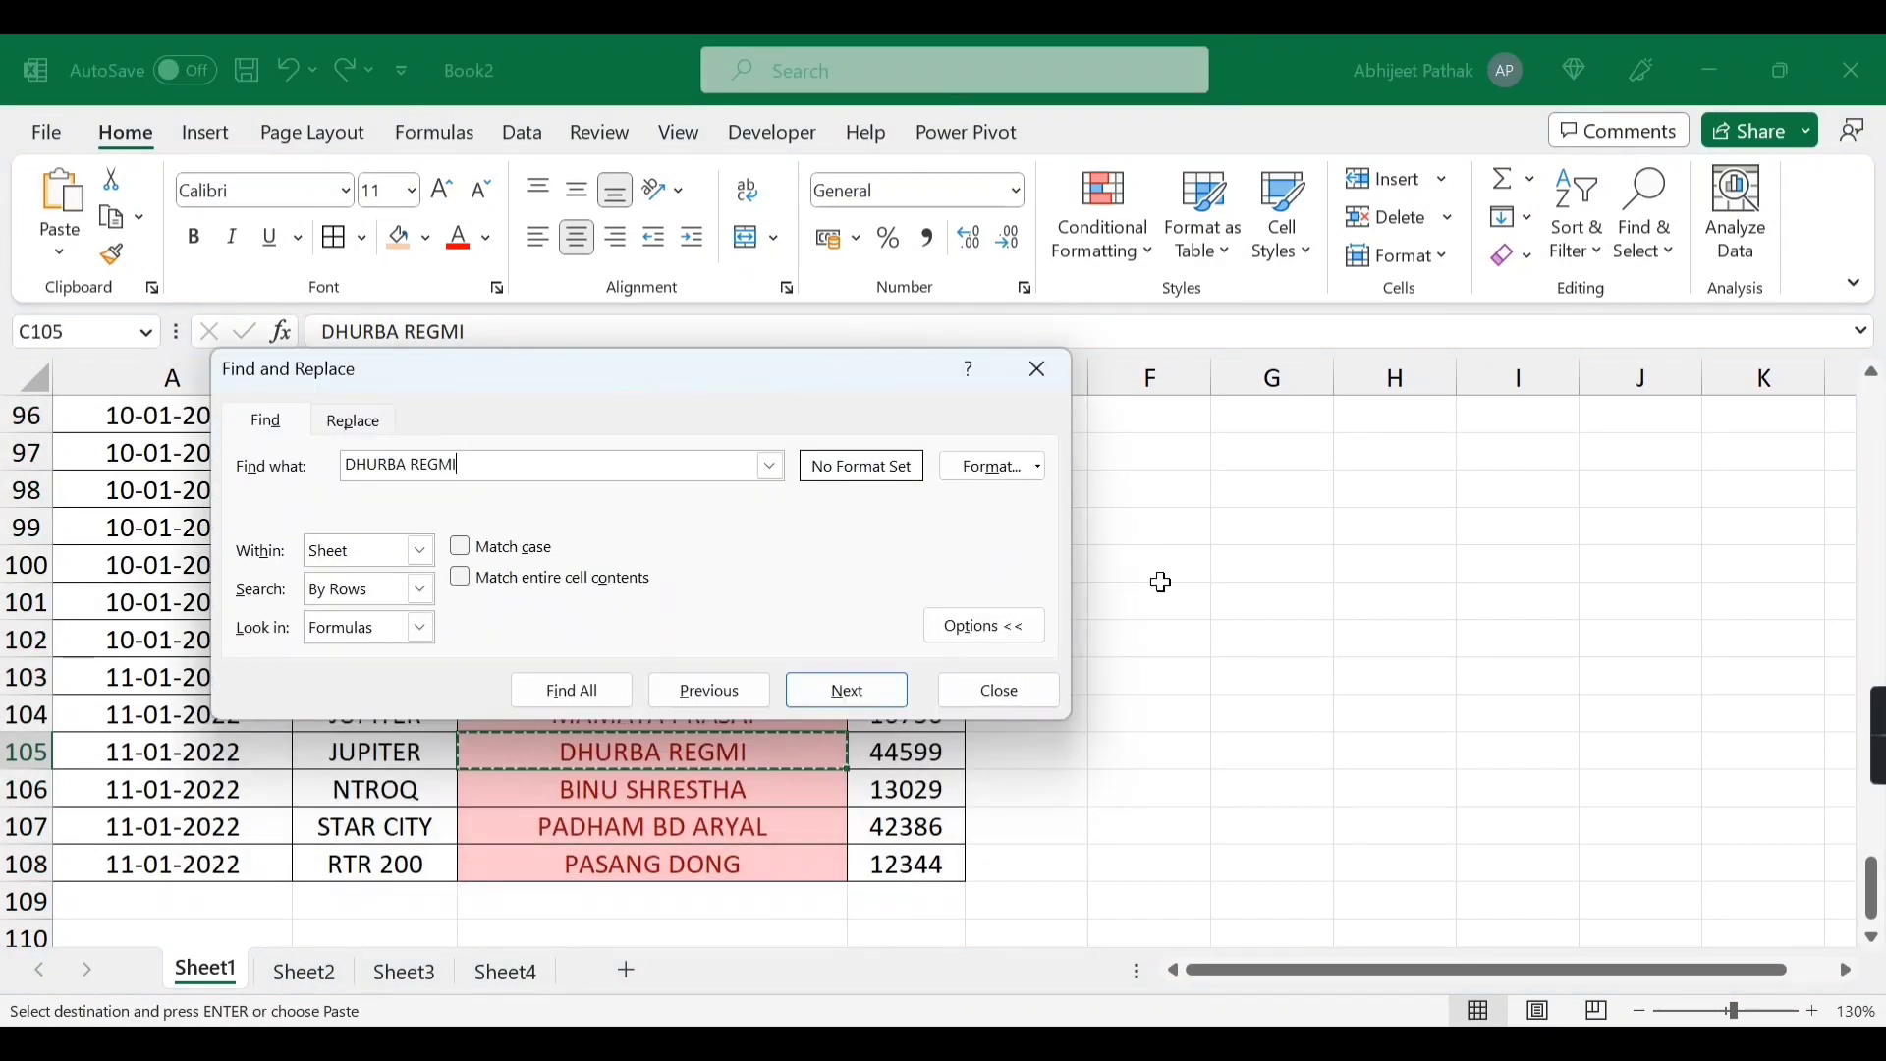
key(Escape)
key(Escape)
- Undo the unique values highlighting on the Customer Name column
key(ctrl+Up)
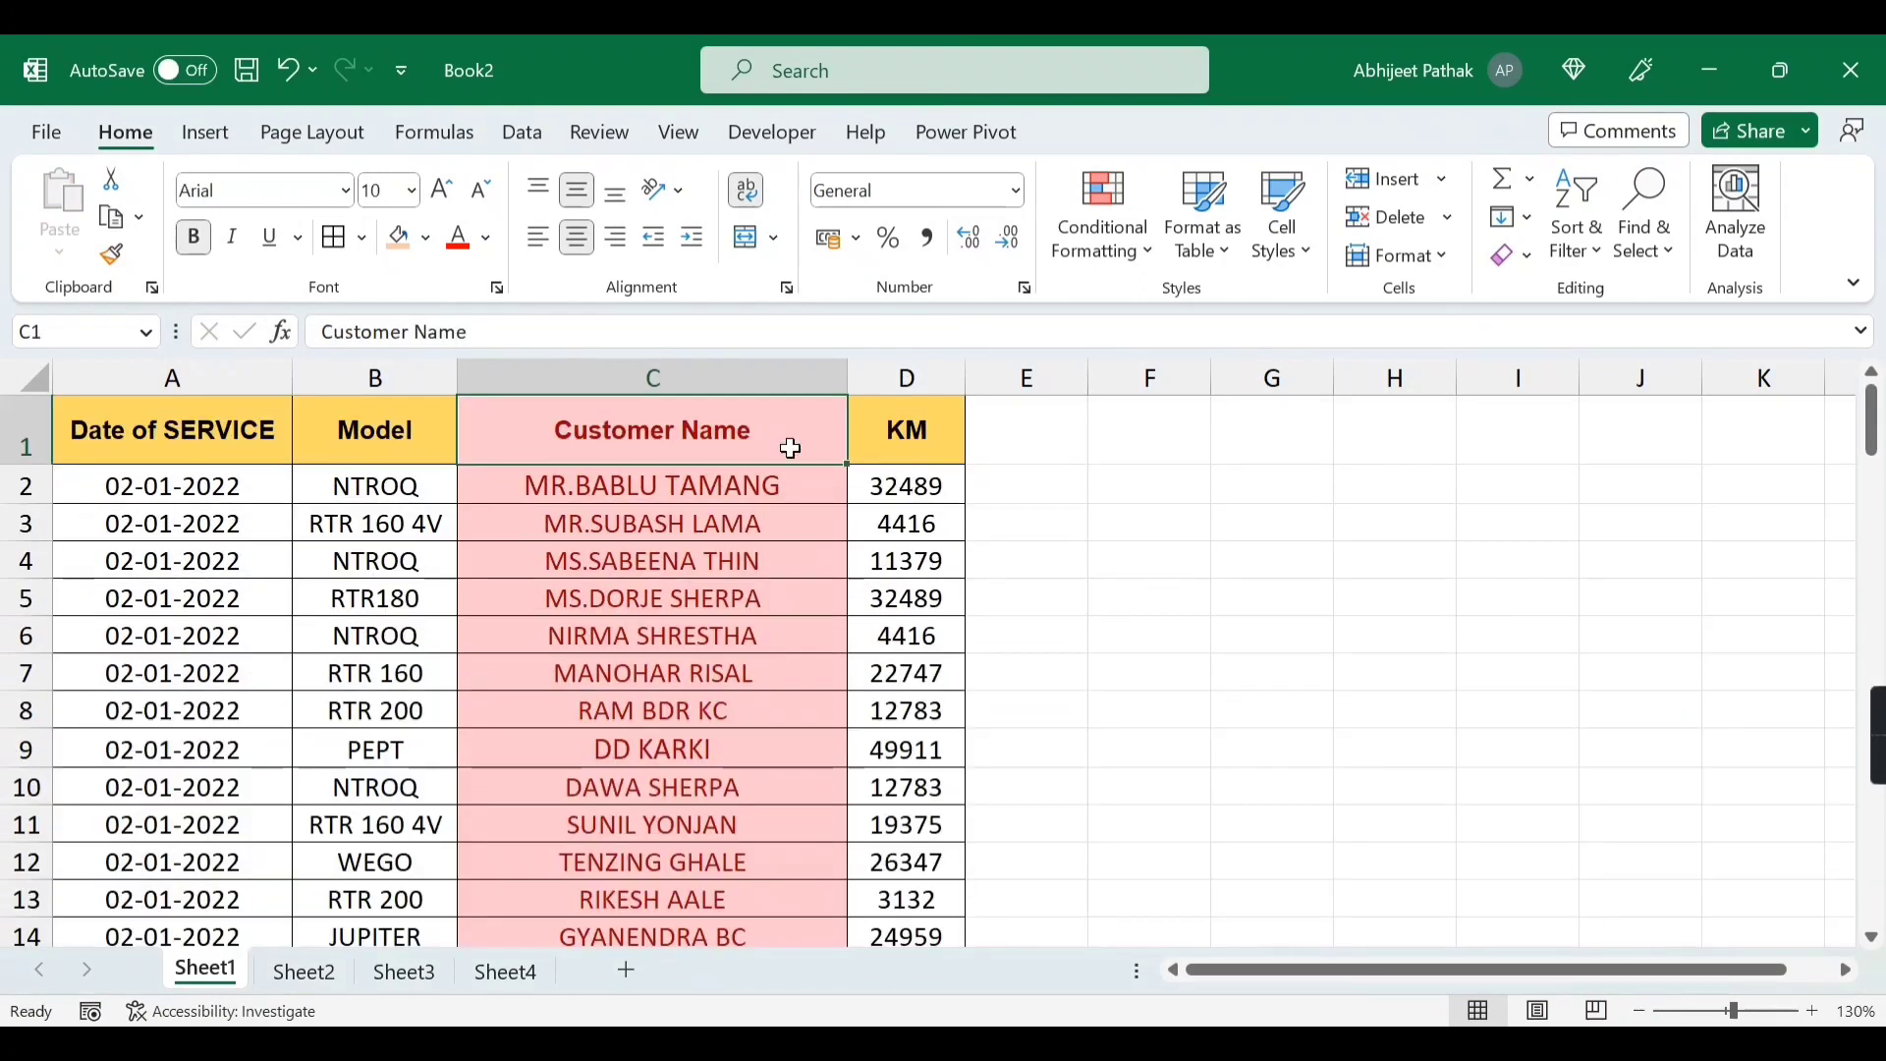
key(ctrl+z)
click(1094, 263)
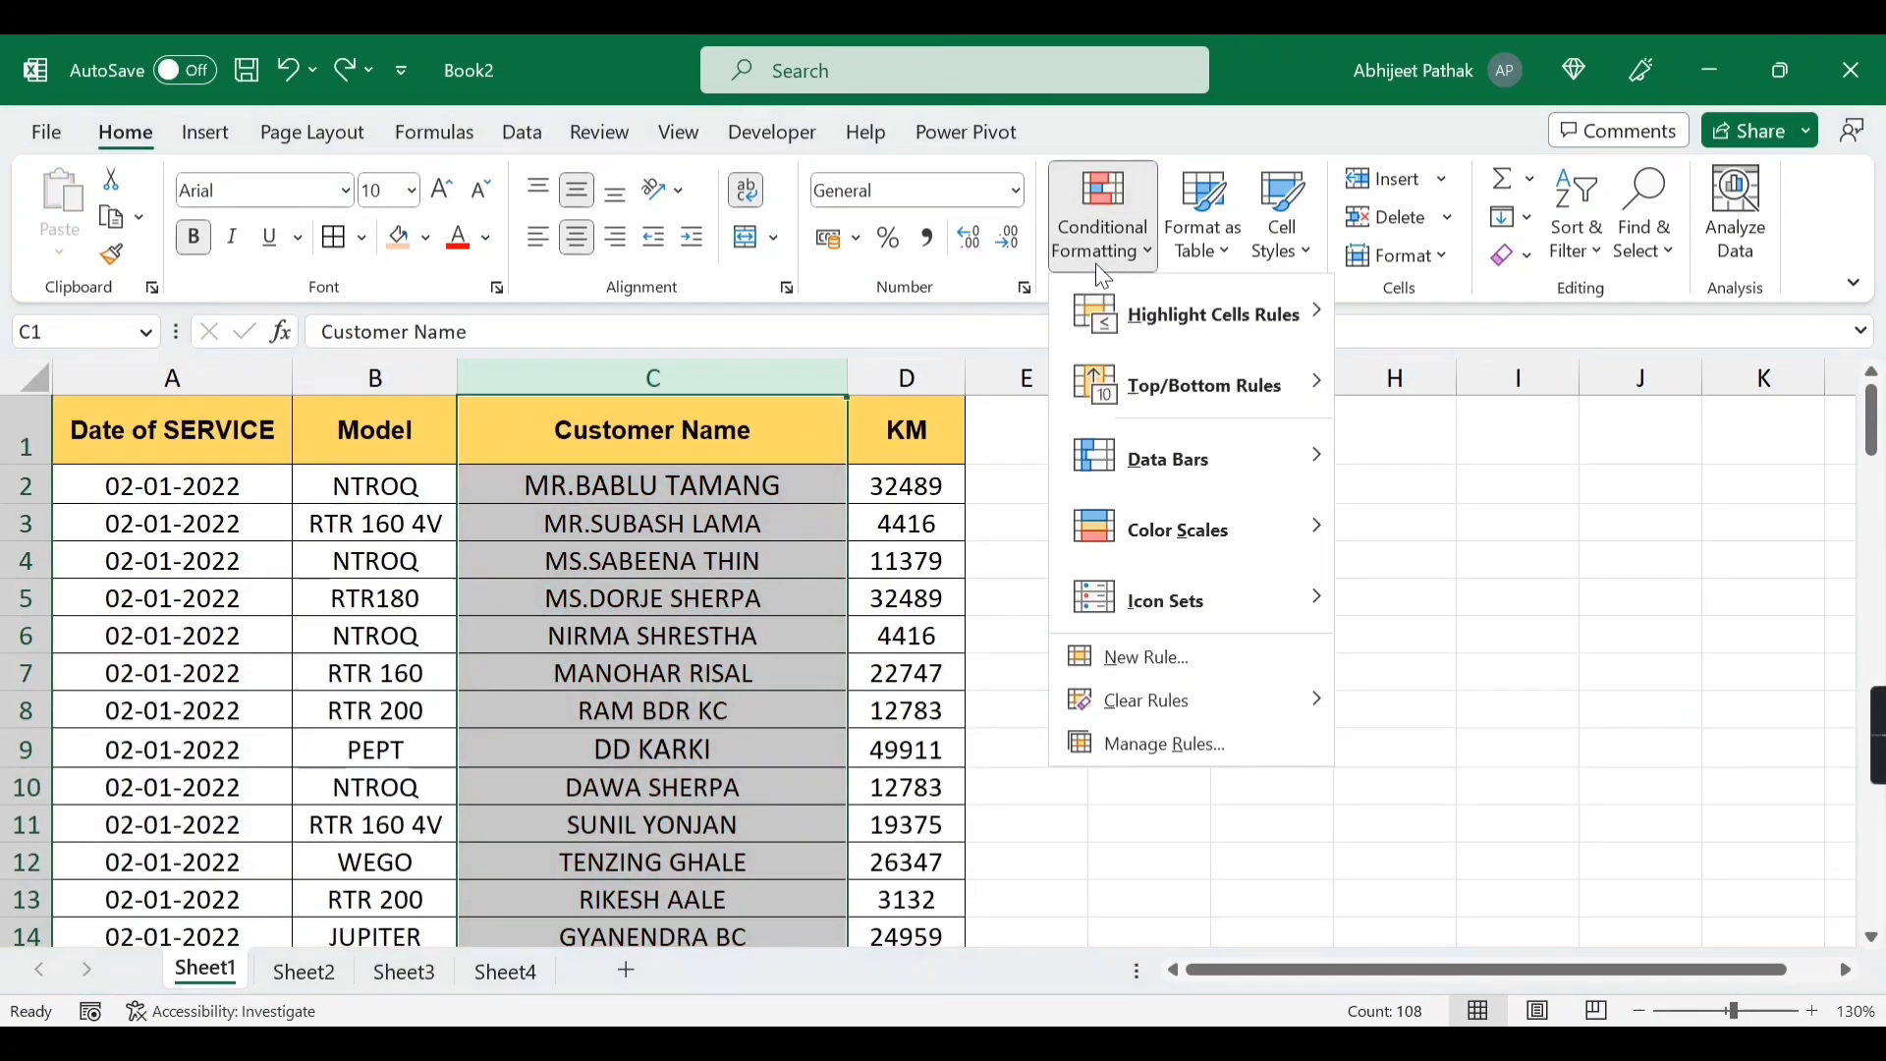
mouse_move(1199, 314)
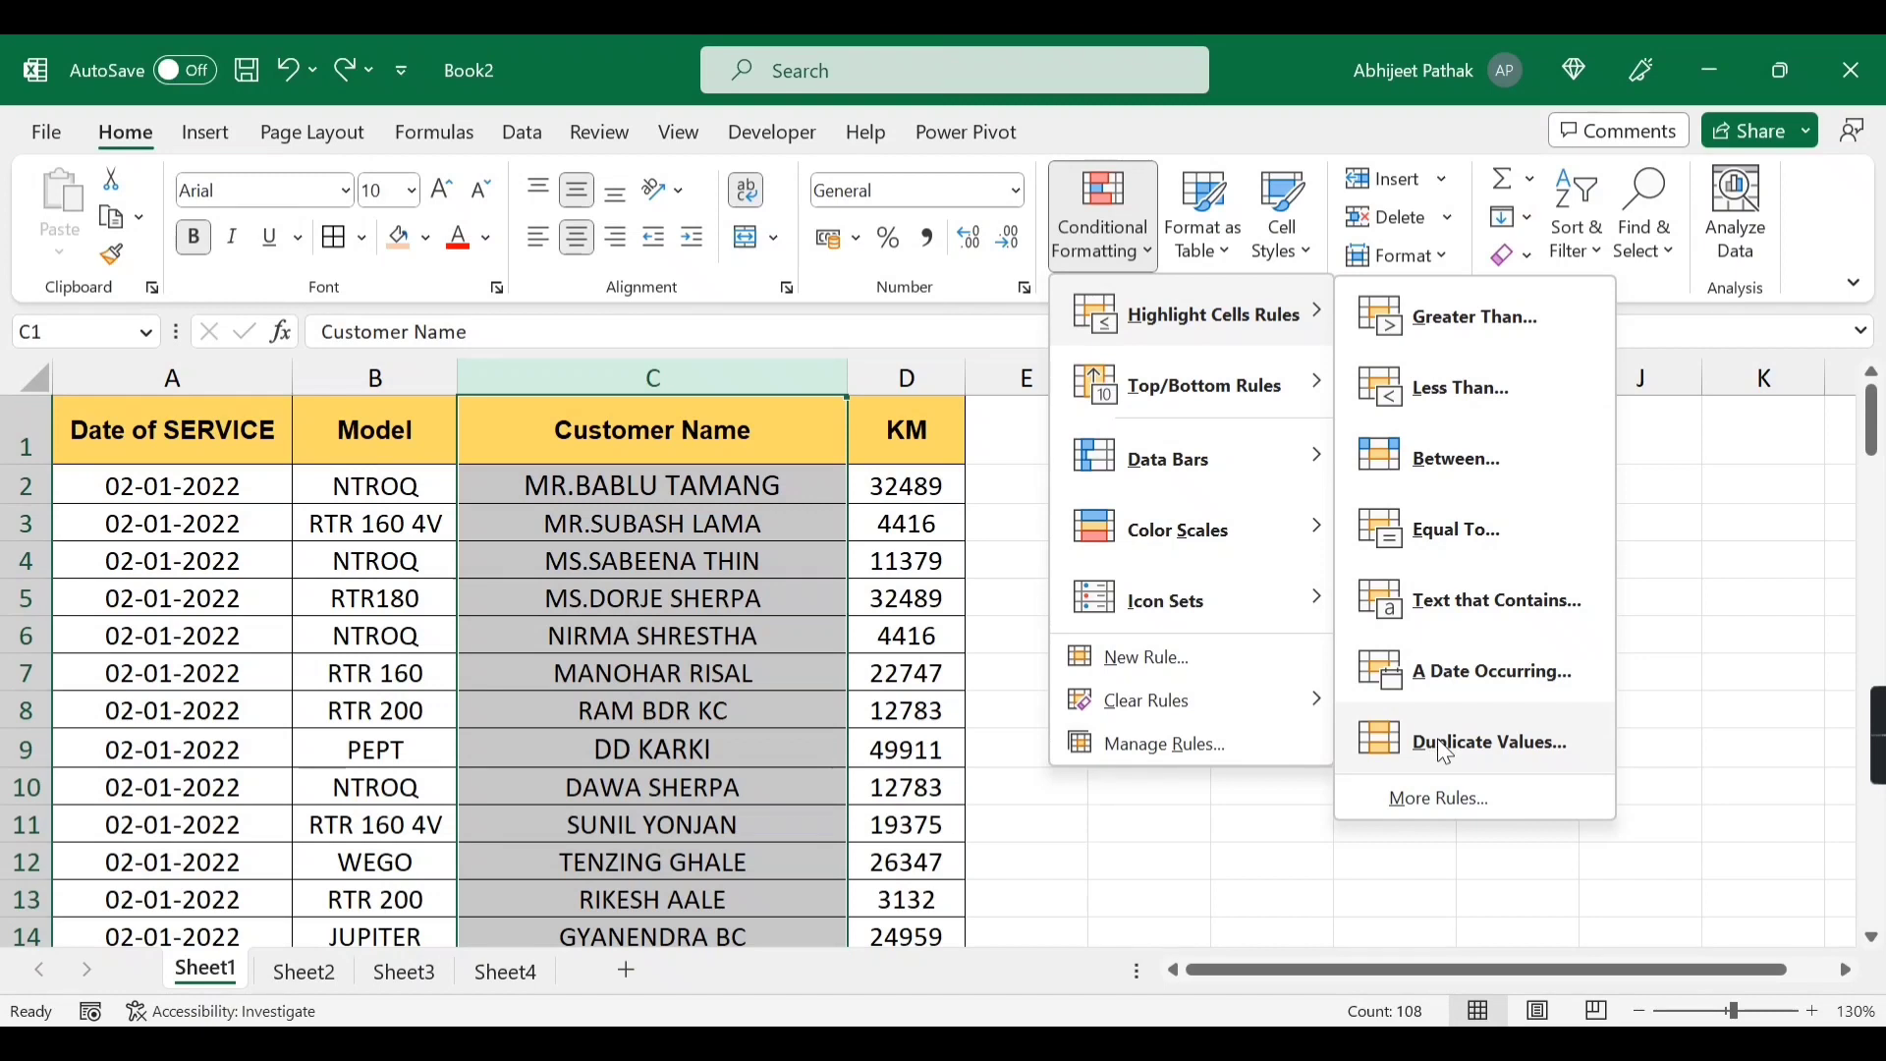
mouse_move(1231, 408)
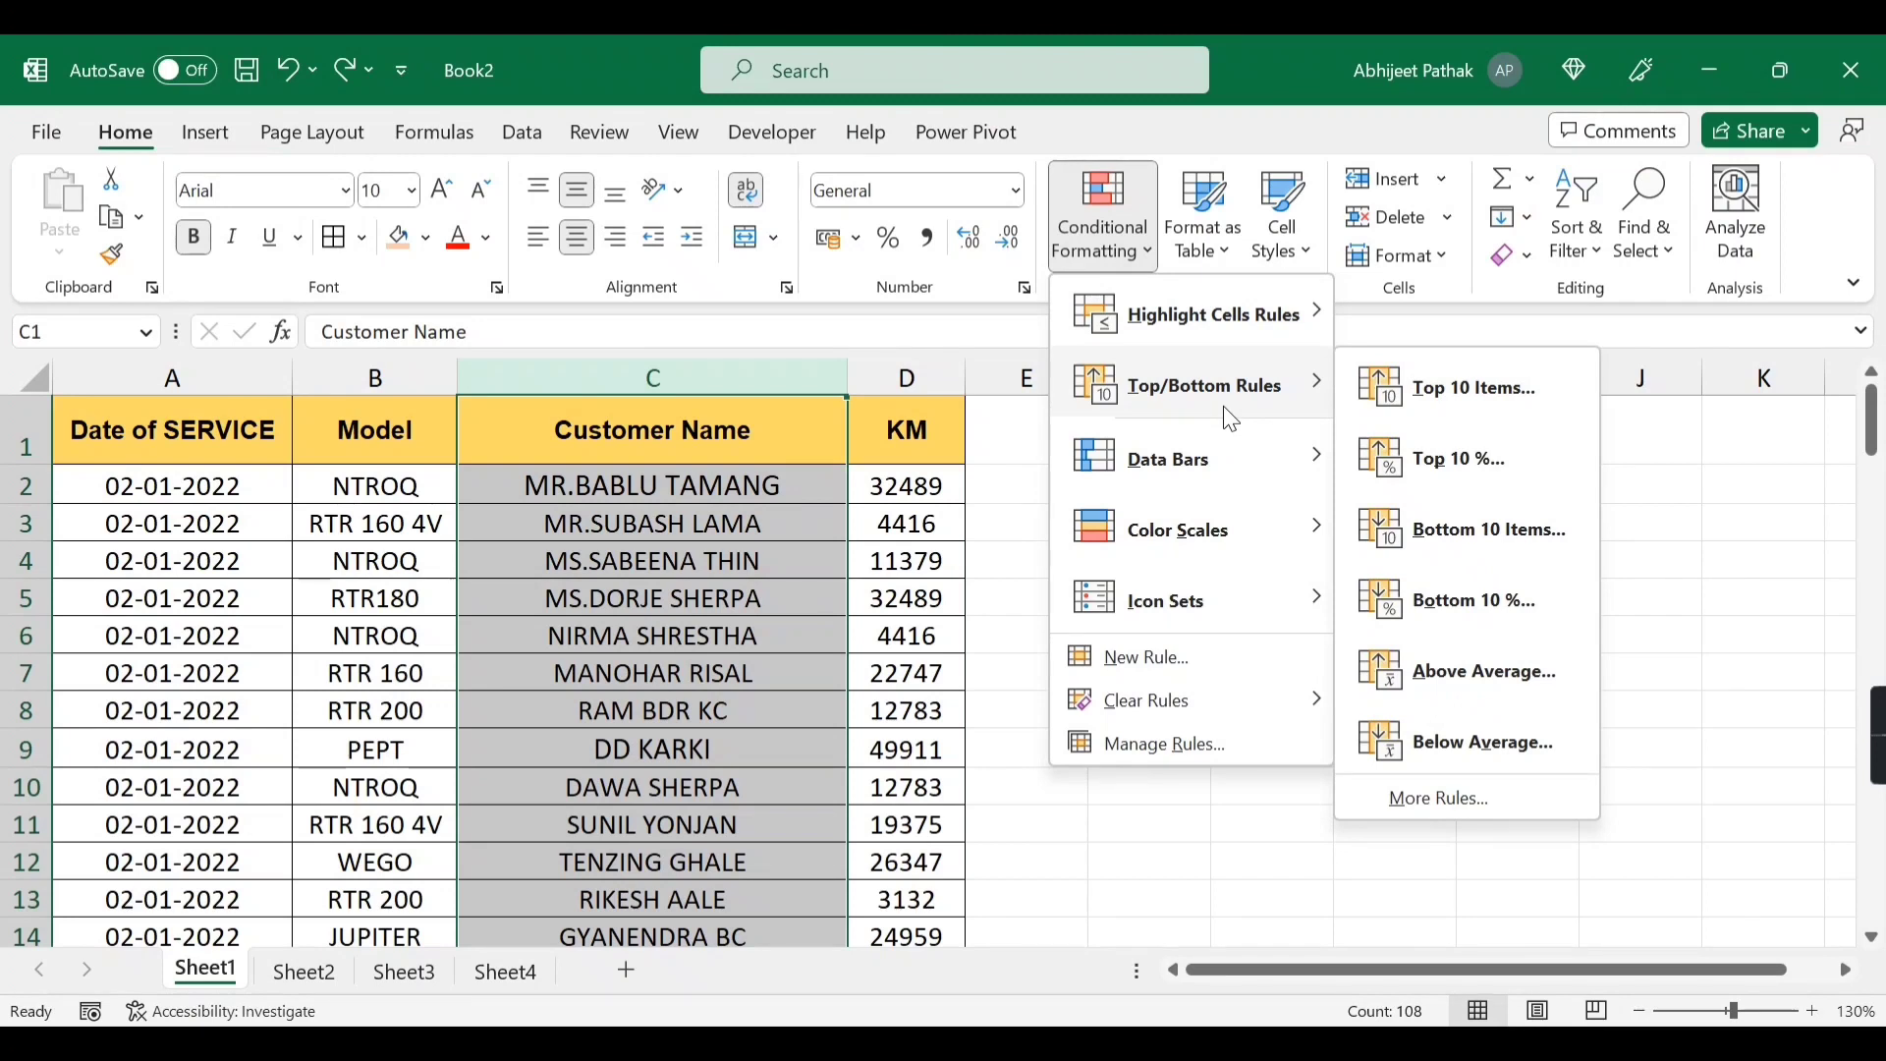
key(Escape)
key(Escape)
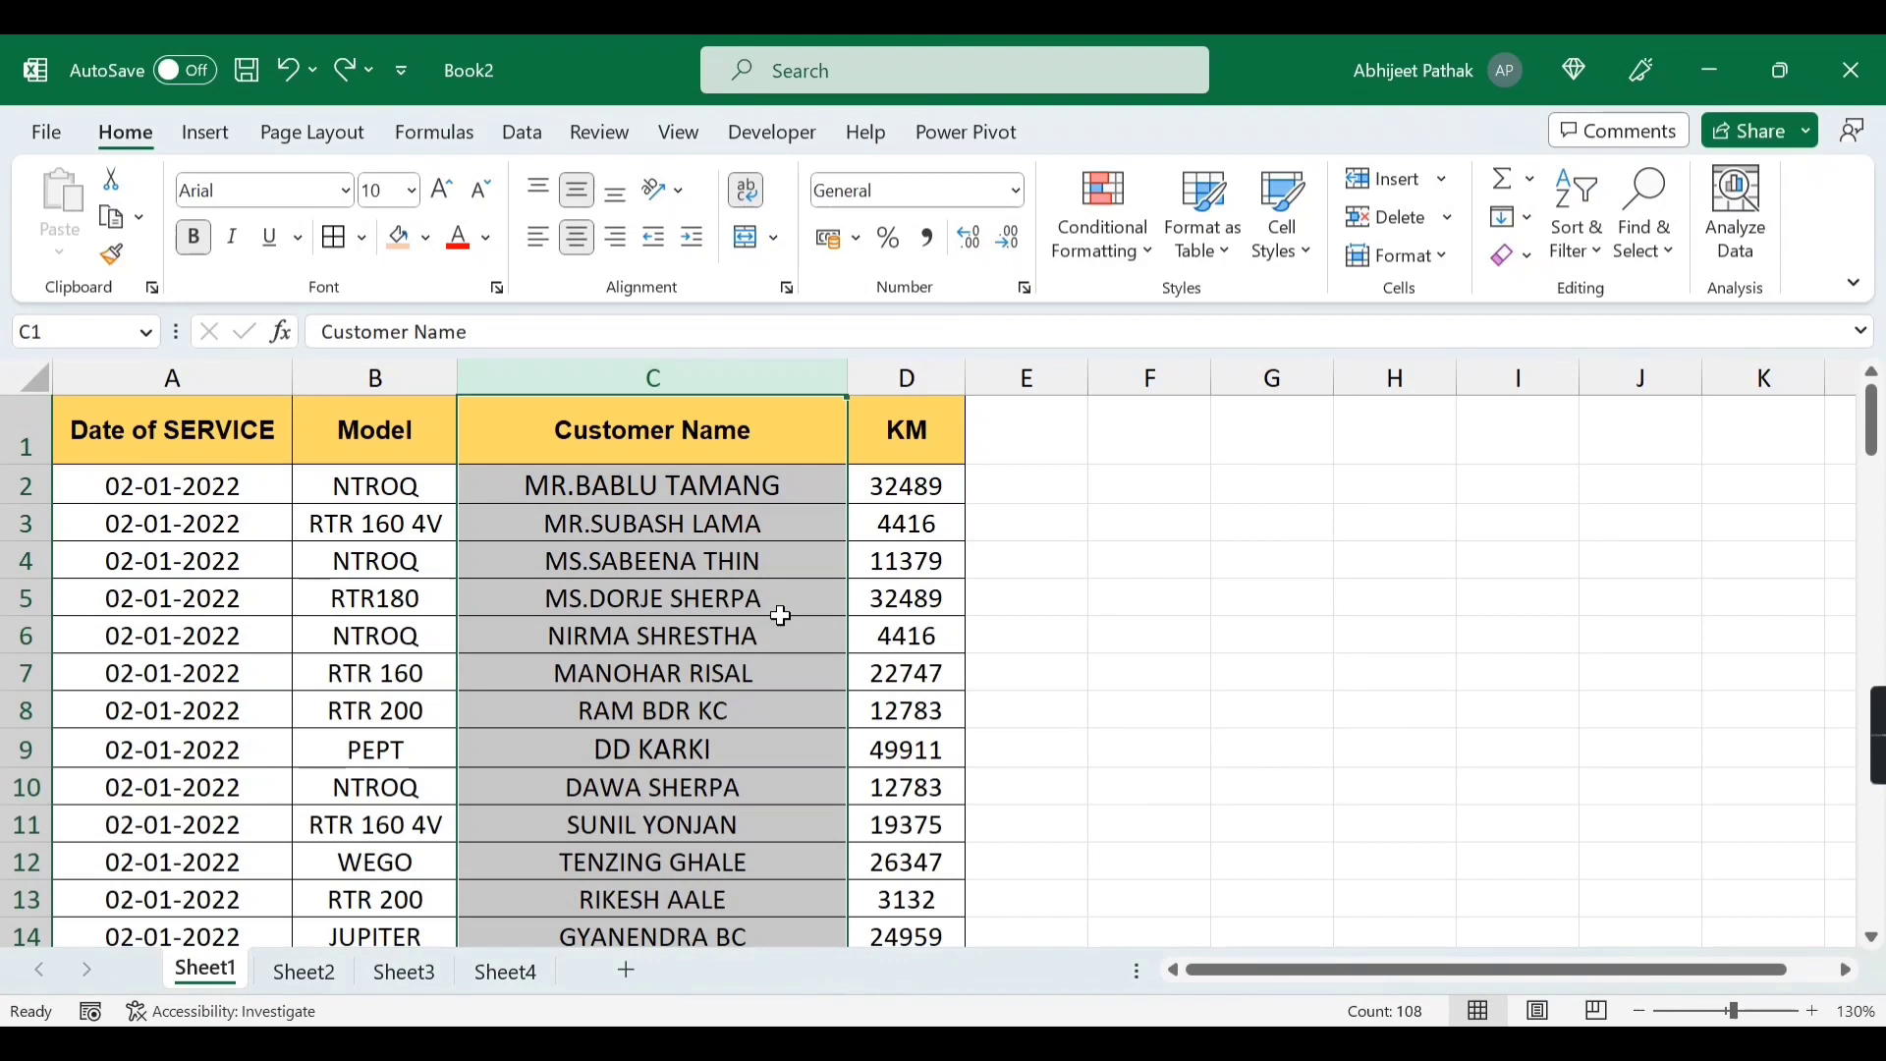